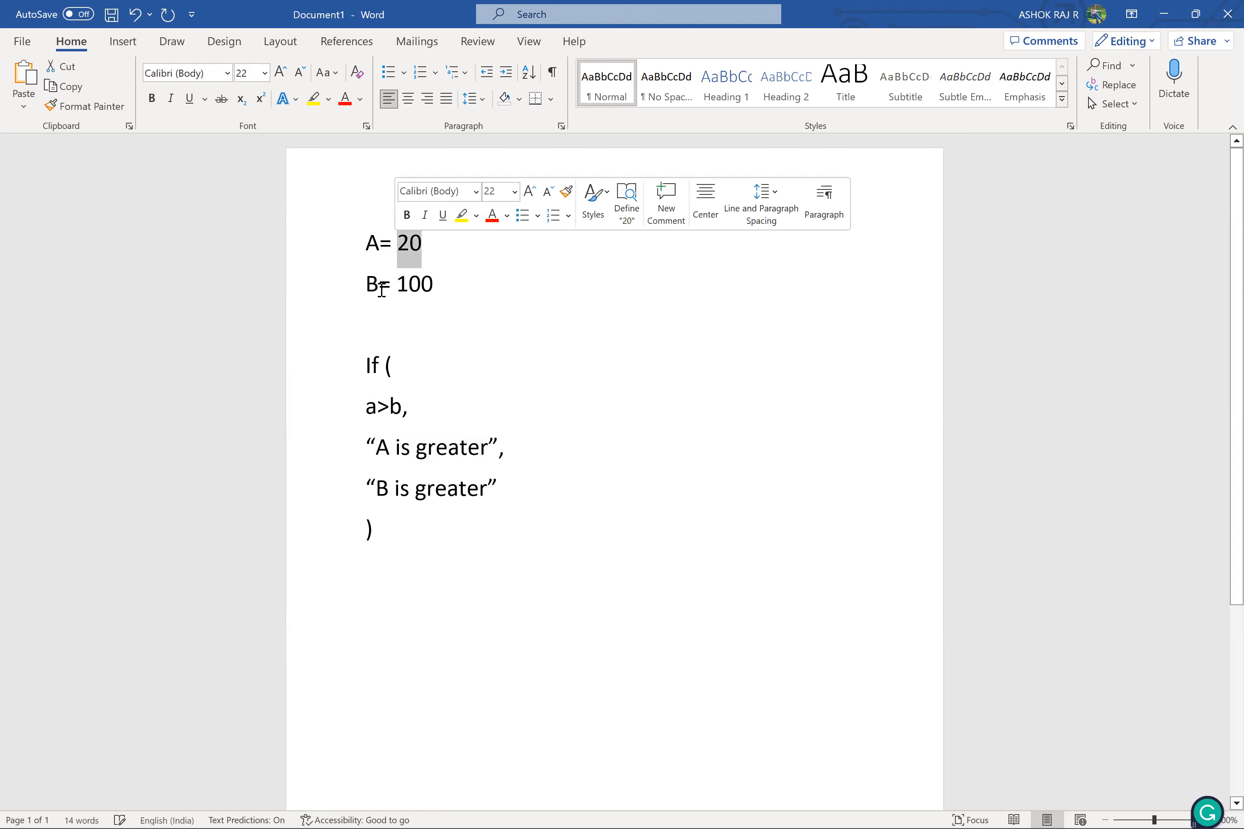
# Review the a>b condition and the two result messages in the If example
pyautogui.moveTo(365, 406); pyautogui.dragTo(403, 408)
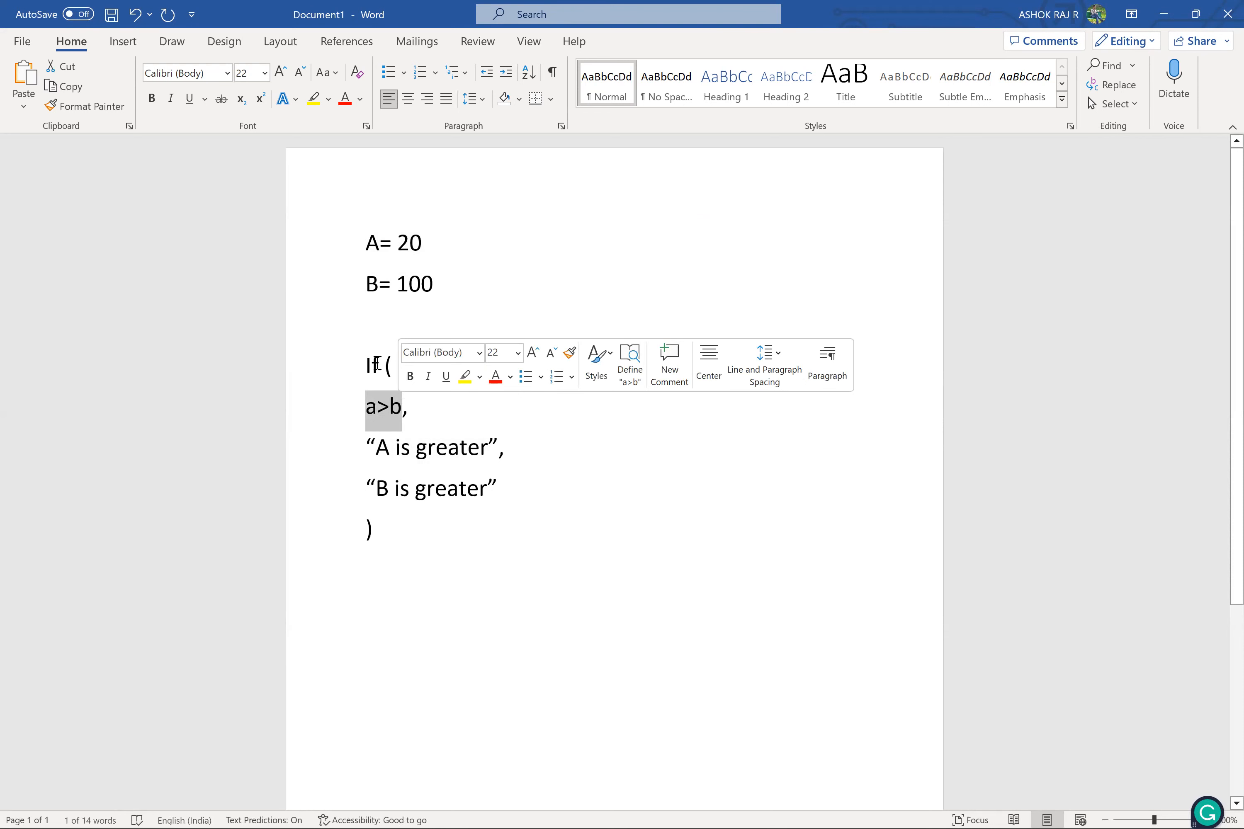
pyautogui.doubleClick(383, 447)
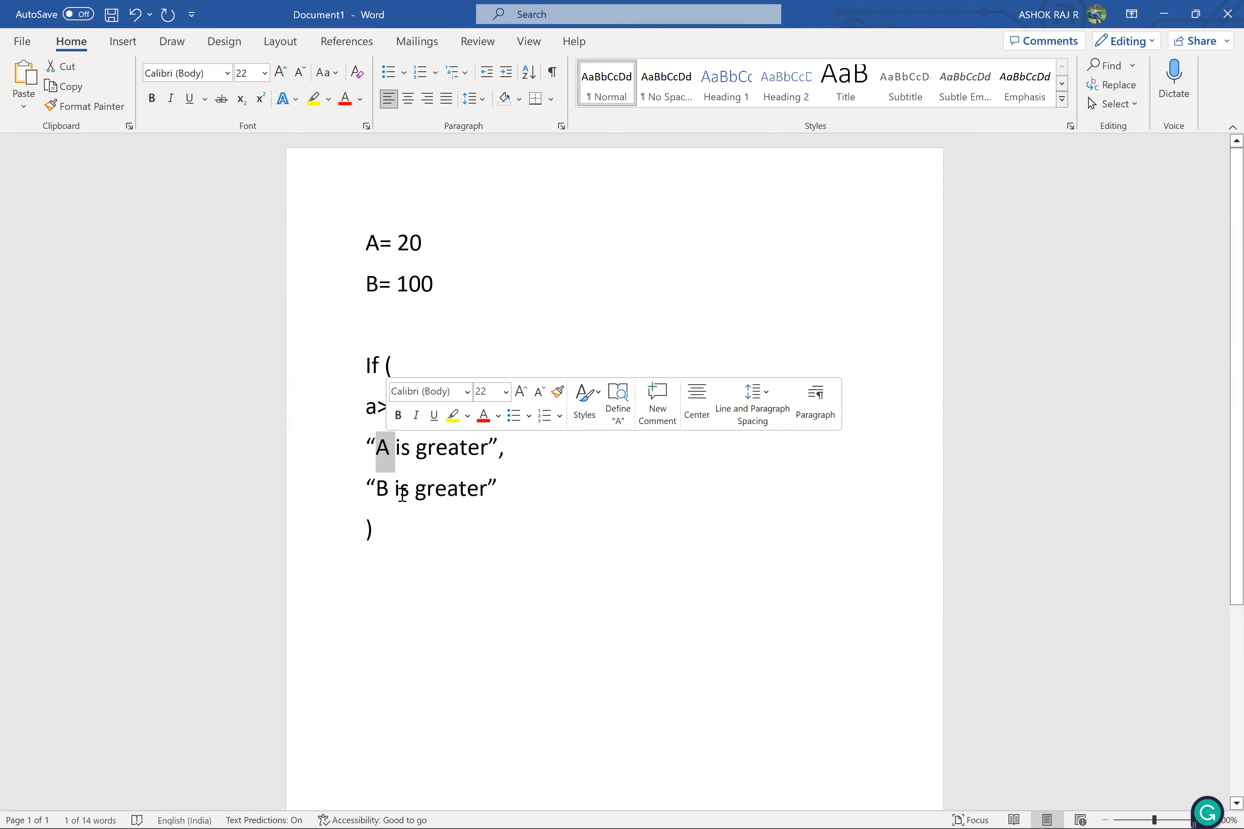
pyautogui.tripleClick(403, 494)
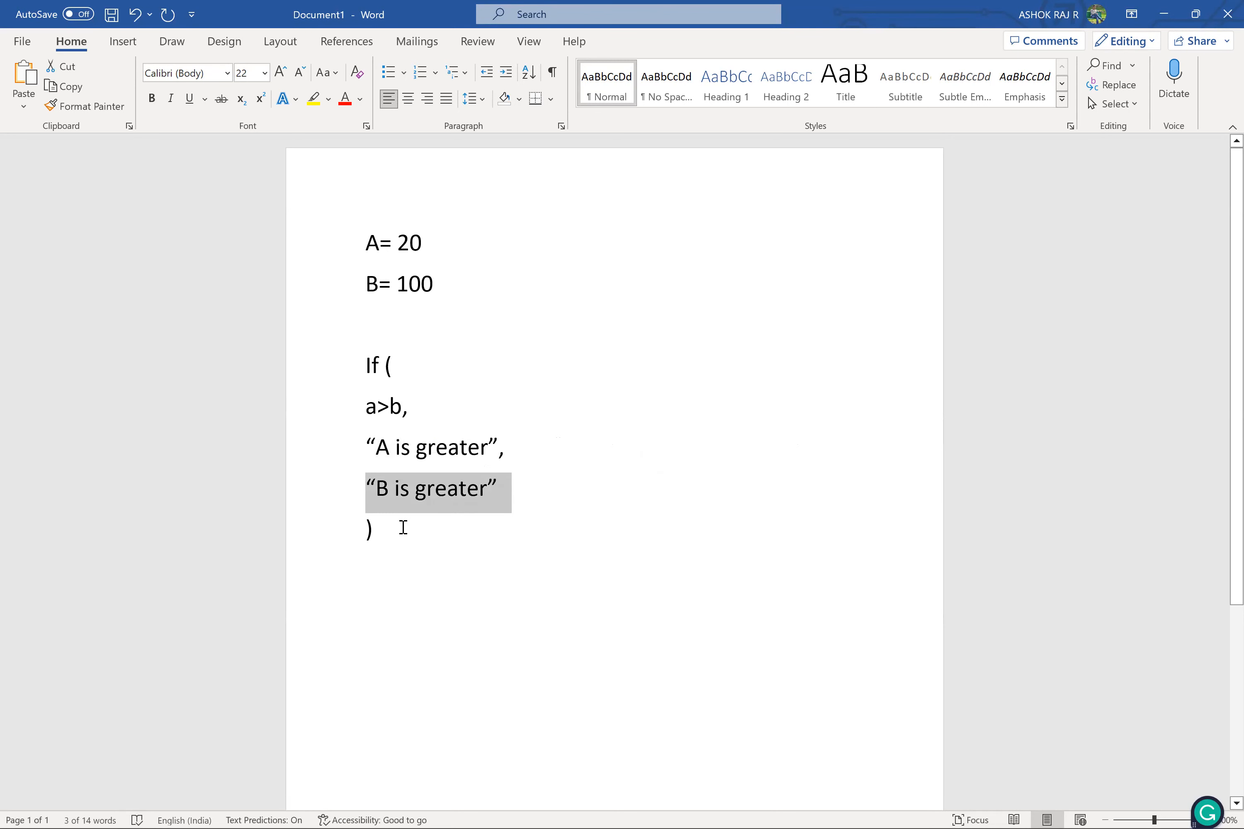
pyautogui.click(403, 527)
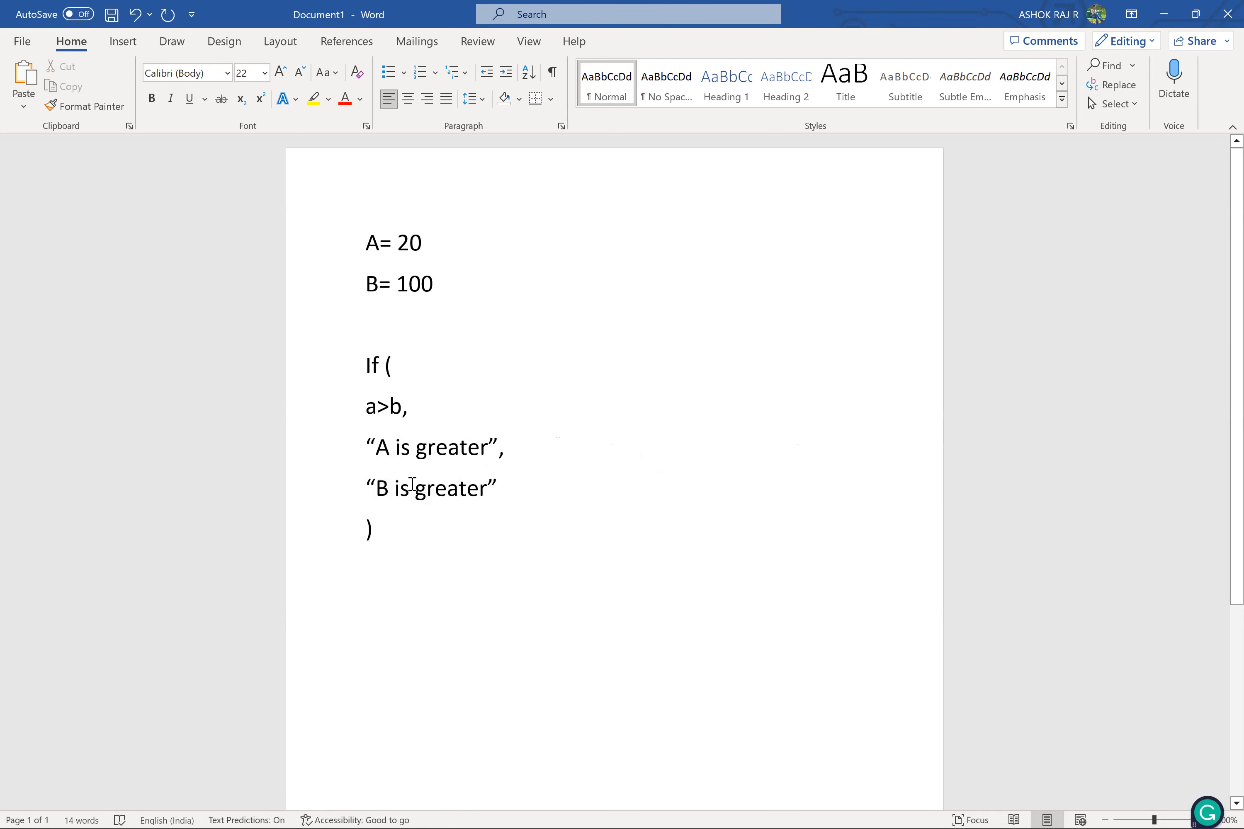
# Replace the whole A and B example with a generic syntax line starting "If ( condition," and ending with a closing parenthesis
pyautogui.moveTo(411, 559); pyautogui.dragTo(337, 218)
pyautogui.press('BackSpace')
pyautogui.write('if (')
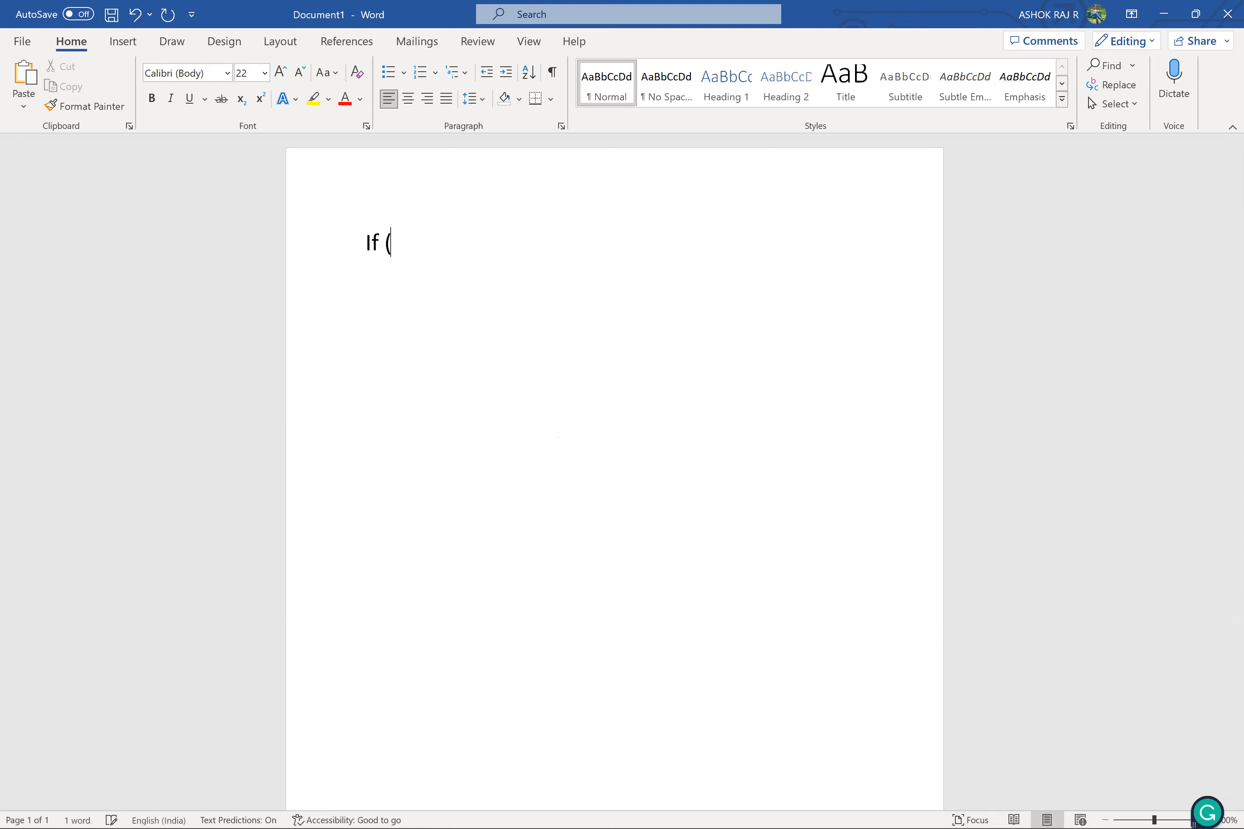
pyautogui.write(')')
pyautogui.press('Left')
pyautogui.write('condition,')
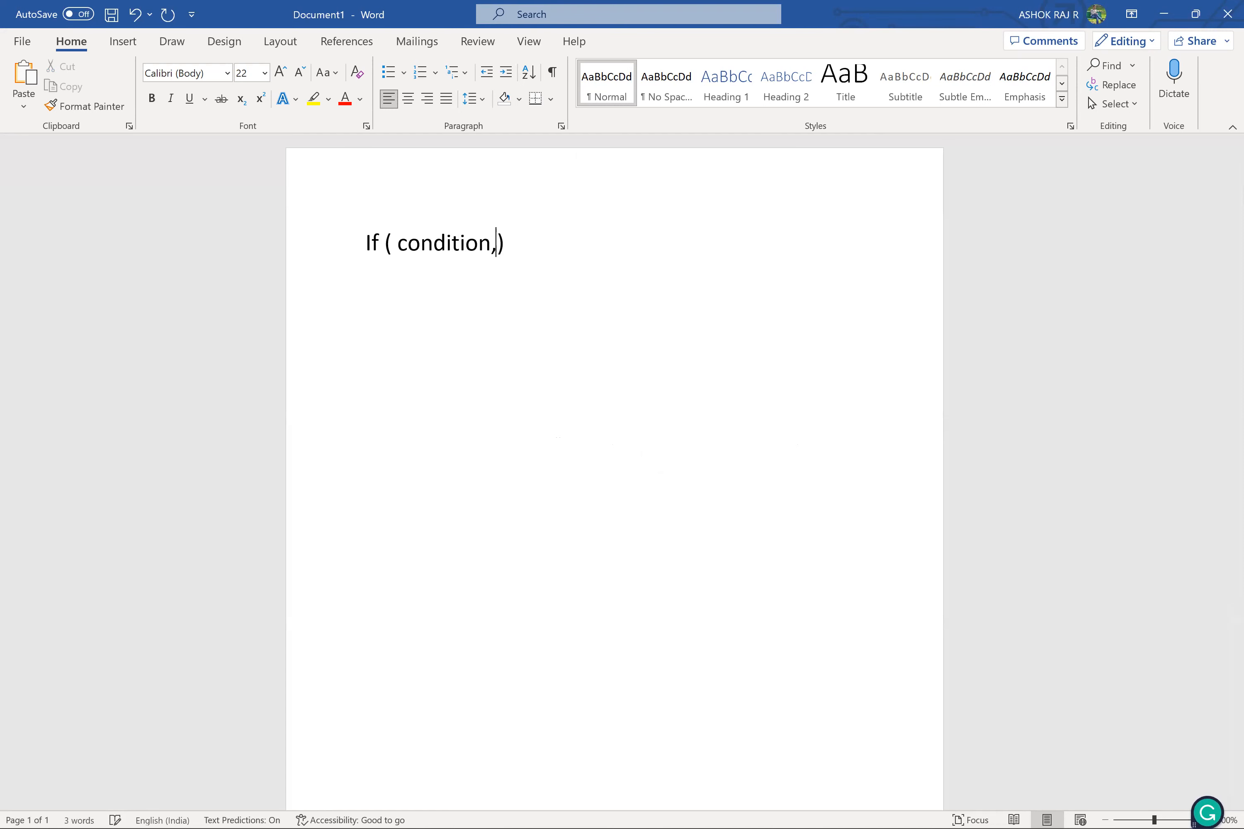
# Add true and false as the second and third arguments so the line reads "If ( condition, true, false )"
pyautogui.doubleClick(454, 247)
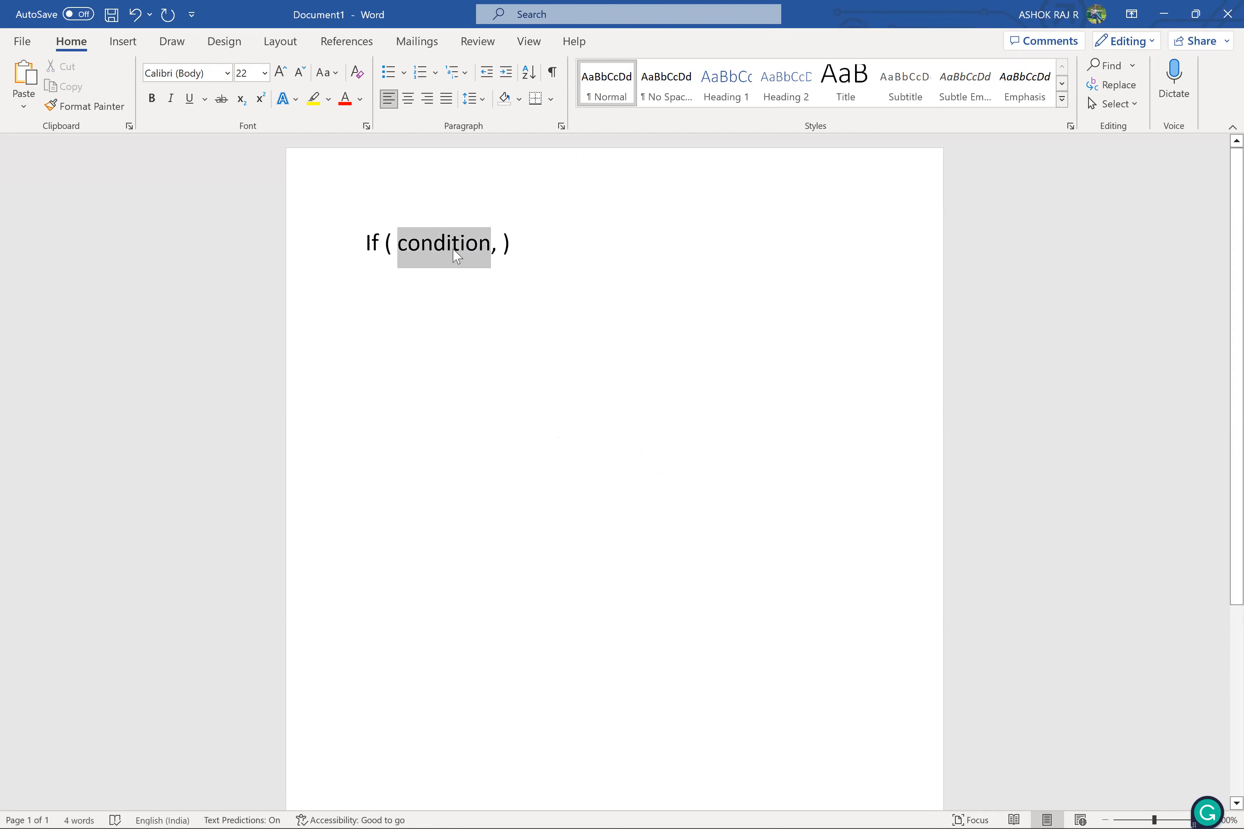
pyautogui.click(498, 251)
pyautogui.write('tru')
pyautogui.write('e,')
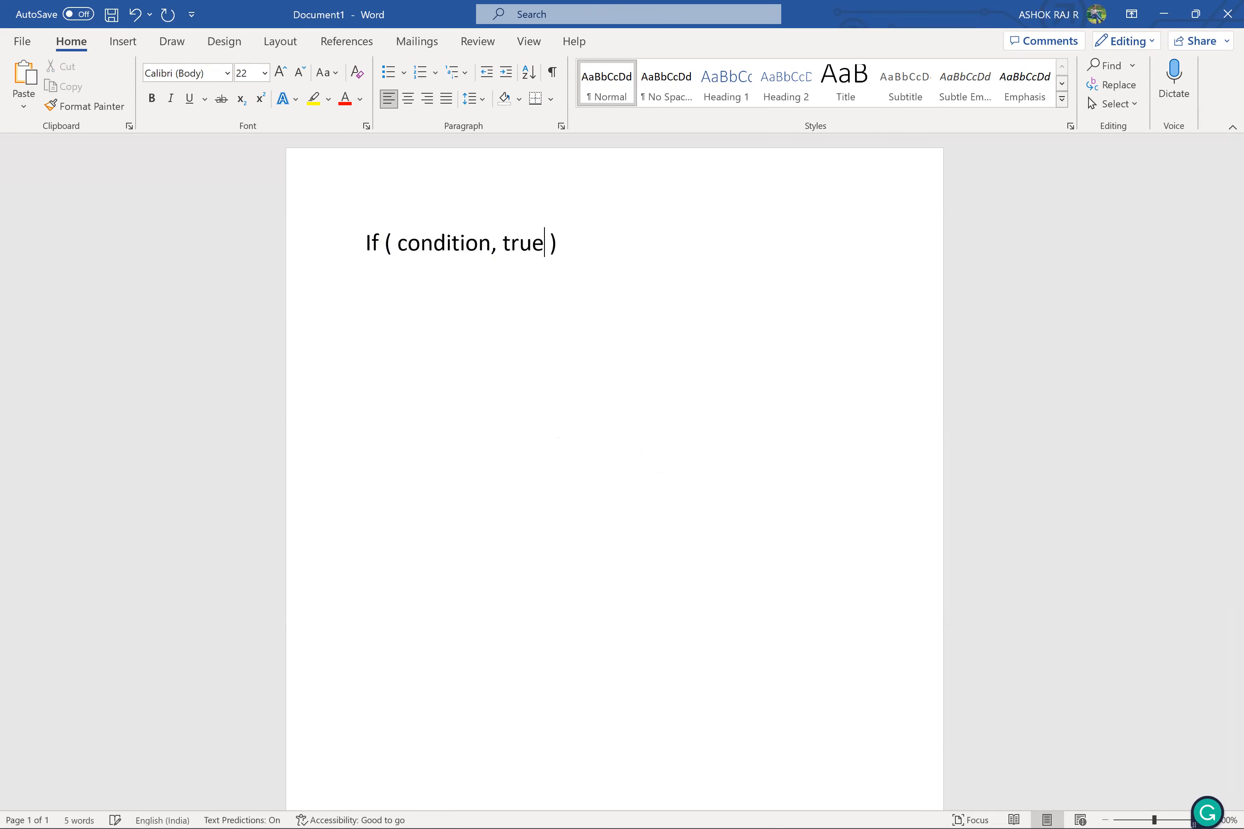
pyautogui.write(' false')
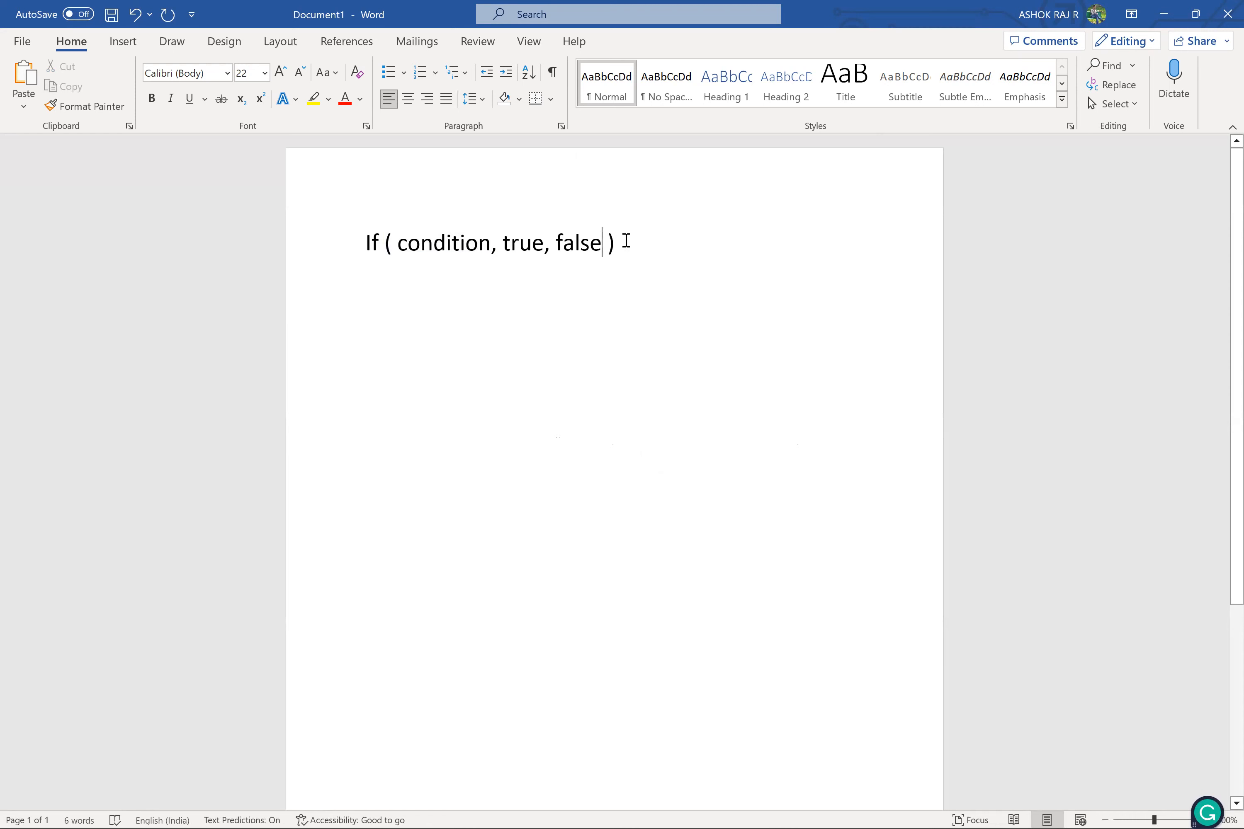
# Examine the full If syntax line and its condition, true and false arguments
pyautogui.moveTo(589, 242); pyautogui.dragTo(372, 246)
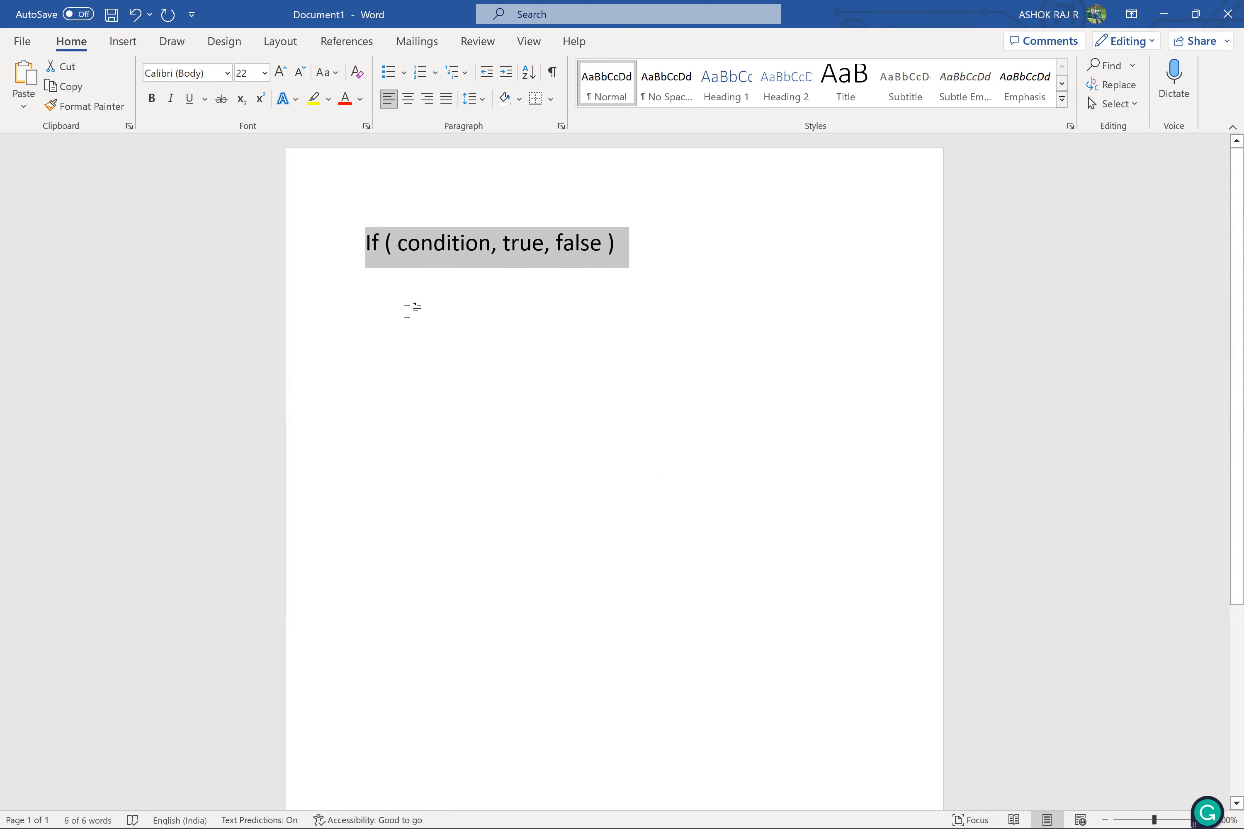
pyautogui.click(406, 310)
pyautogui.doubleClick(430, 242)
pyautogui.tripleClick(430, 241)
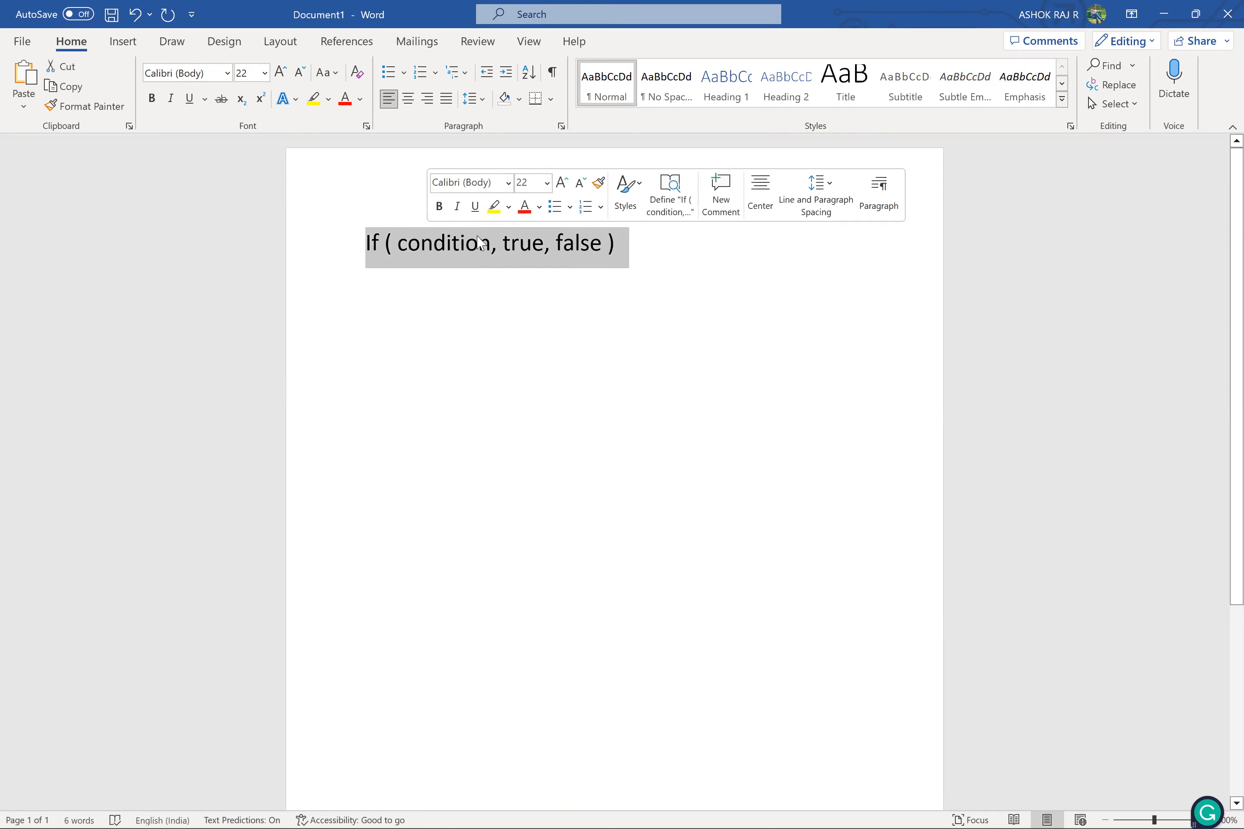
pyautogui.doubleClick(506, 243)
pyautogui.click(523, 247)
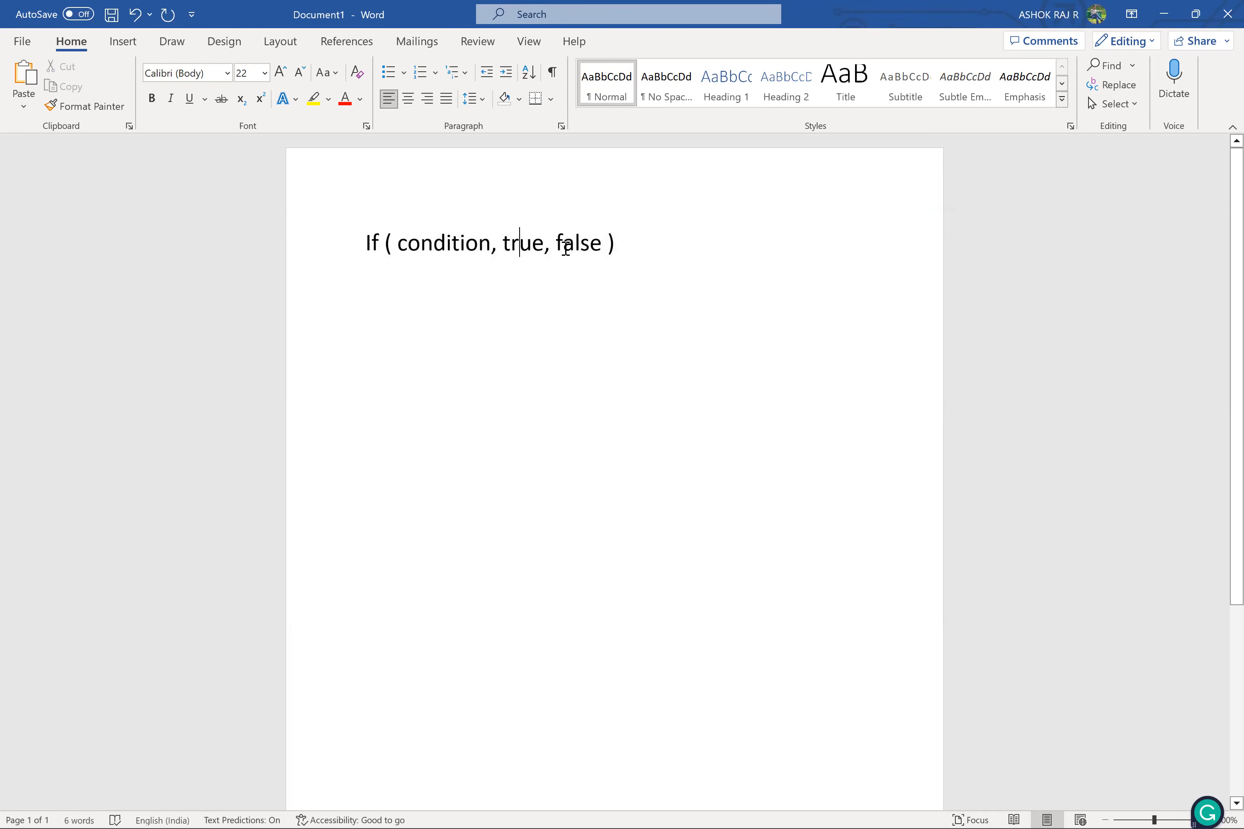
pyautogui.doubleClick(567, 254)
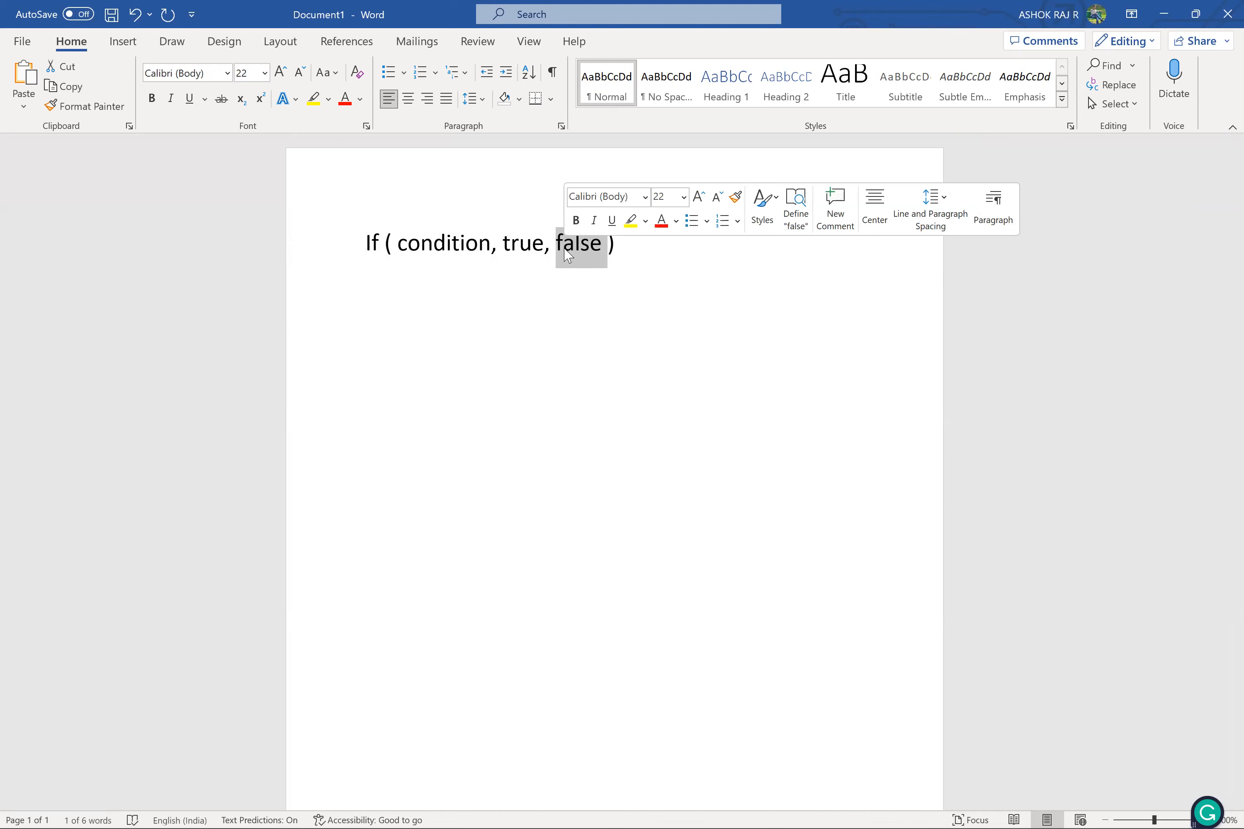
pyautogui.click(653, 261)
pyautogui.click(325, 252)
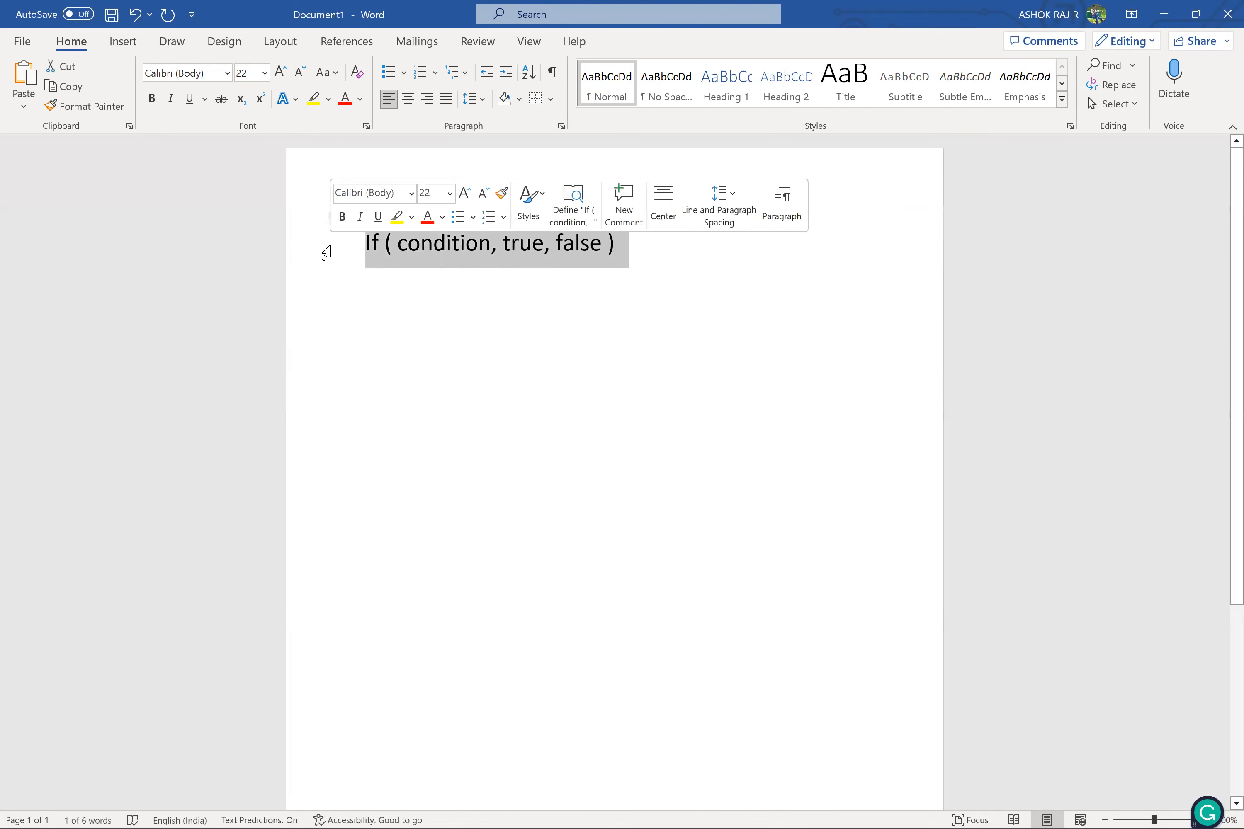
# Switch to the Day 2 document in Google Docs and correct the IF example's spacing to "check, field HighRevenue"
pyautogui.click(1163, 15)
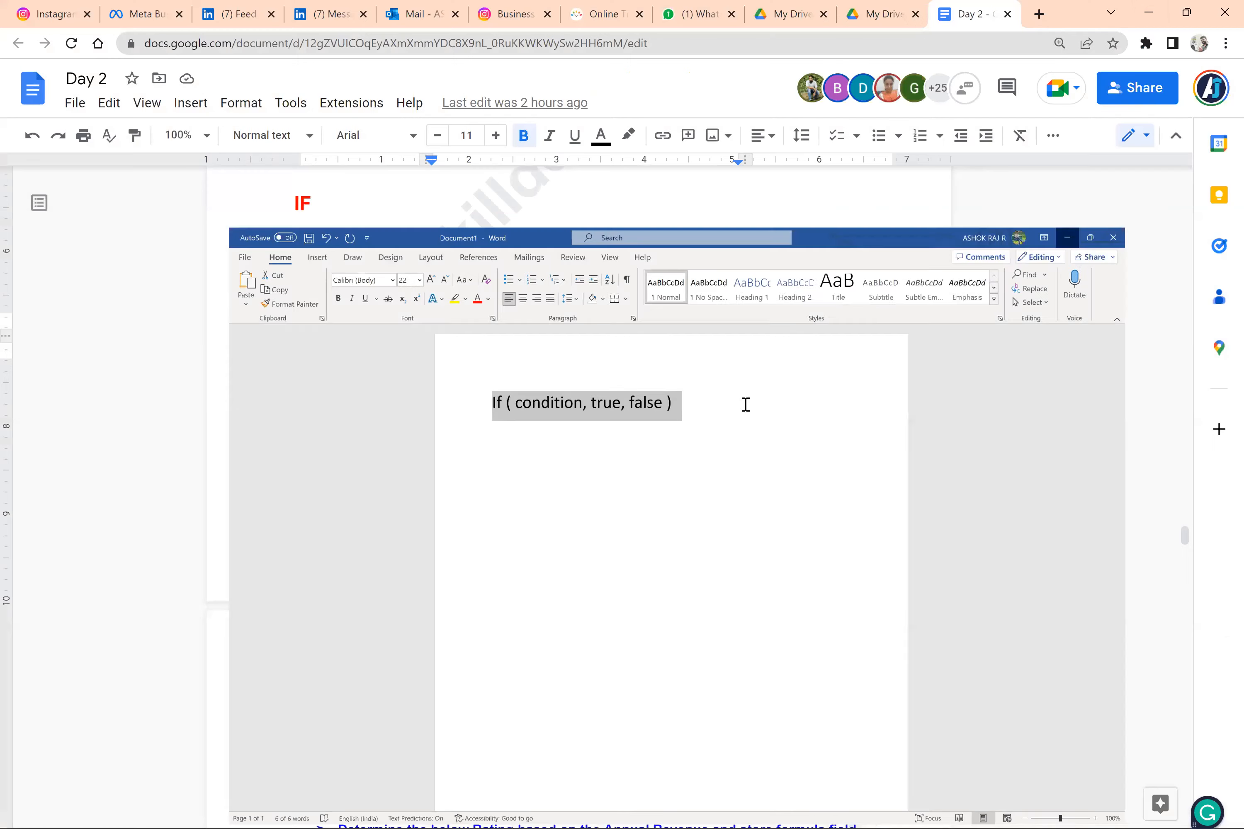
pyautogui.scroll(1, 722, 433)
pyautogui.scroll(-2, 722, 433)
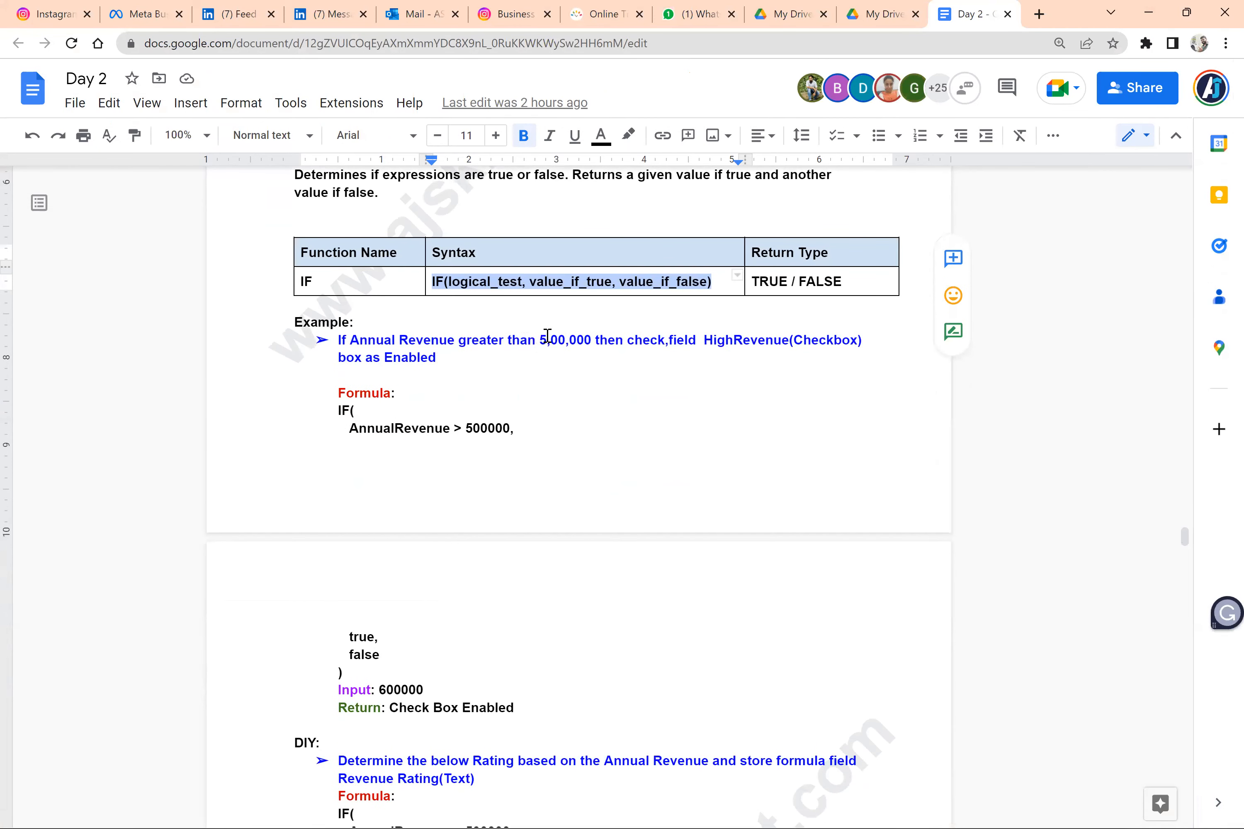
pyautogui.moveTo(539, 337); pyautogui.dragTo(602, 337)
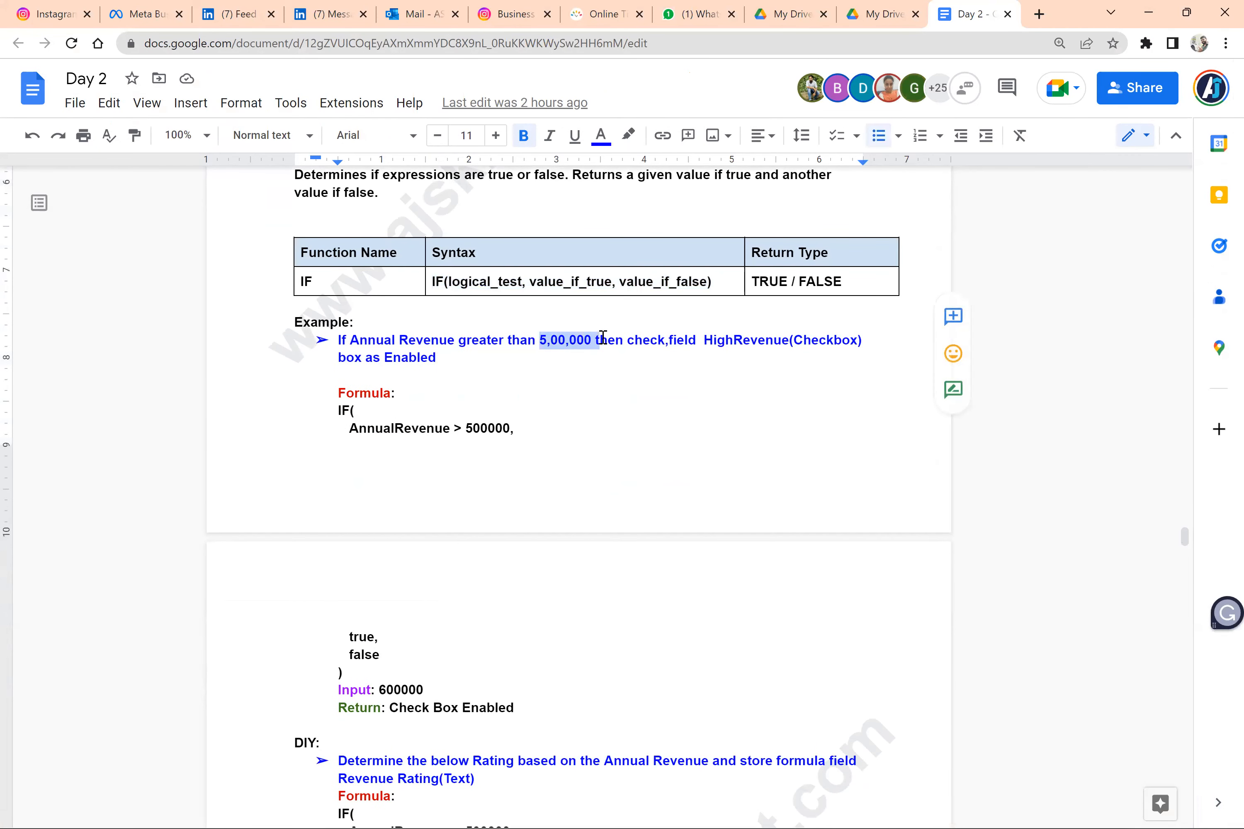
pyautogui.click(658, 371)
pyautogui.click(670, 343)
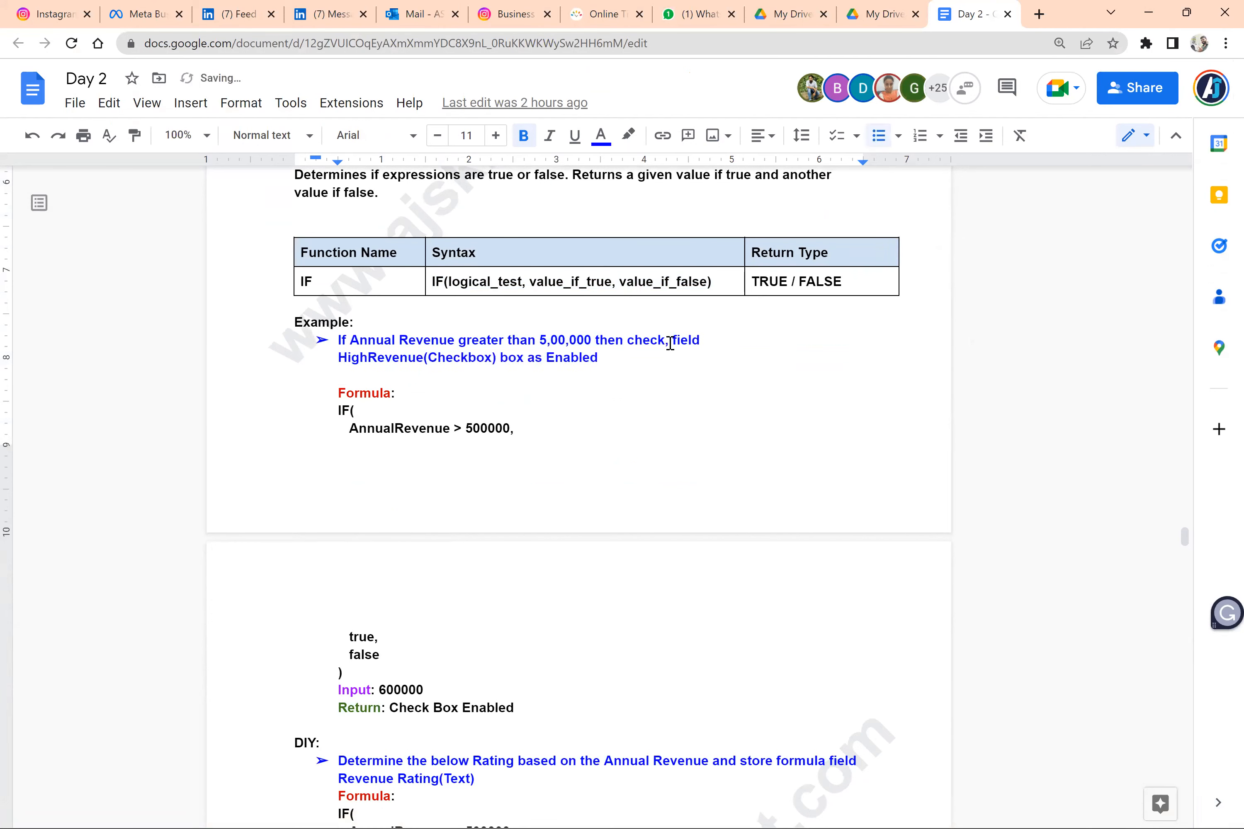
# Review the HighRevenue example's formula, including the AnnualRevenue > 500000 condition and its true and false results
pyautogui.doubleClick(373, 365)
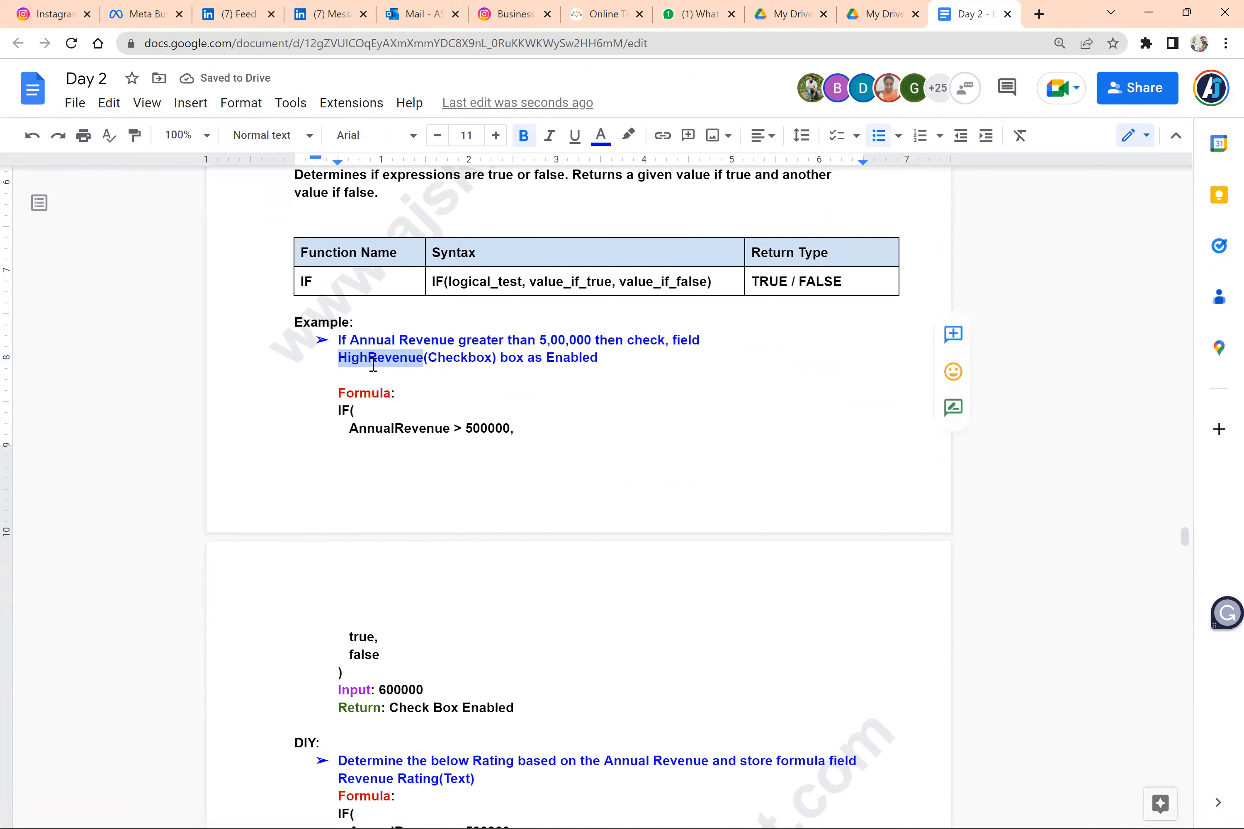
pyautogui.doubleClick(392, 431)
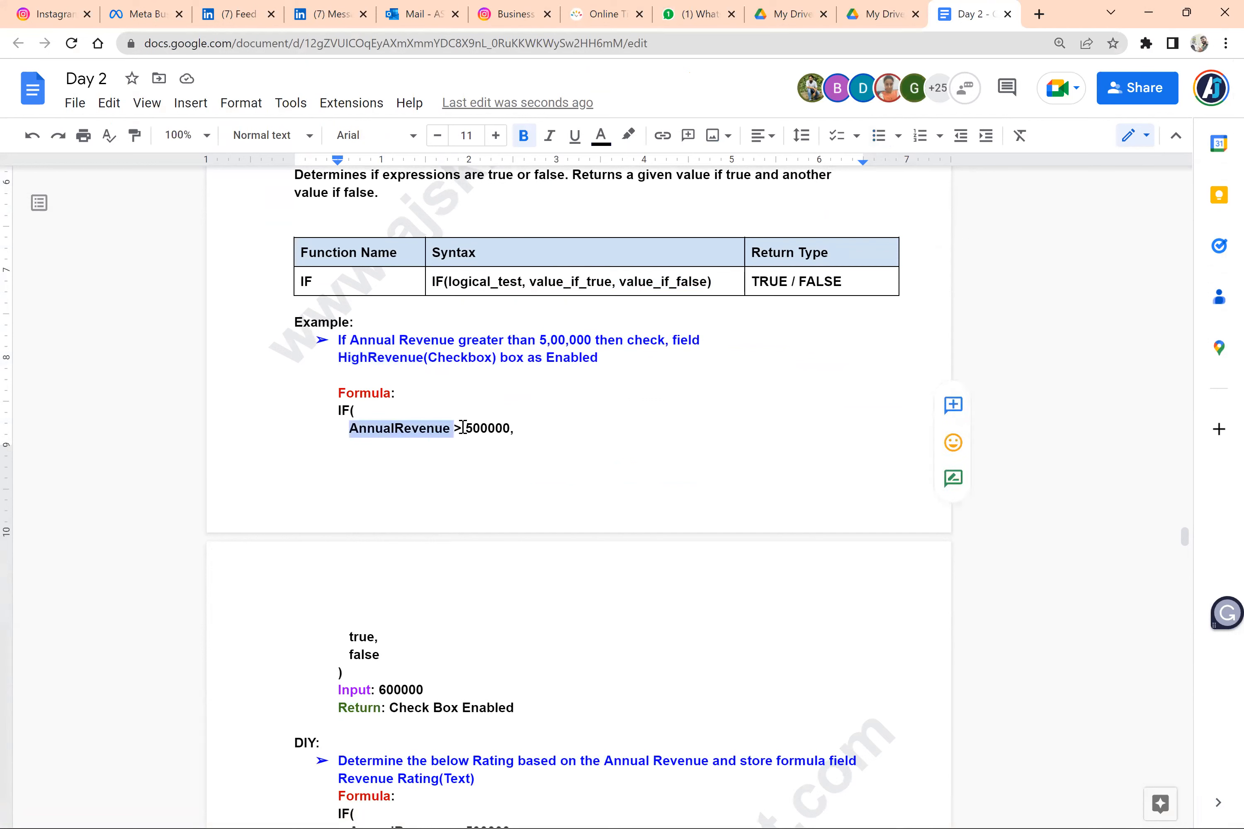
pyautogui.doubleClick(490, 427)
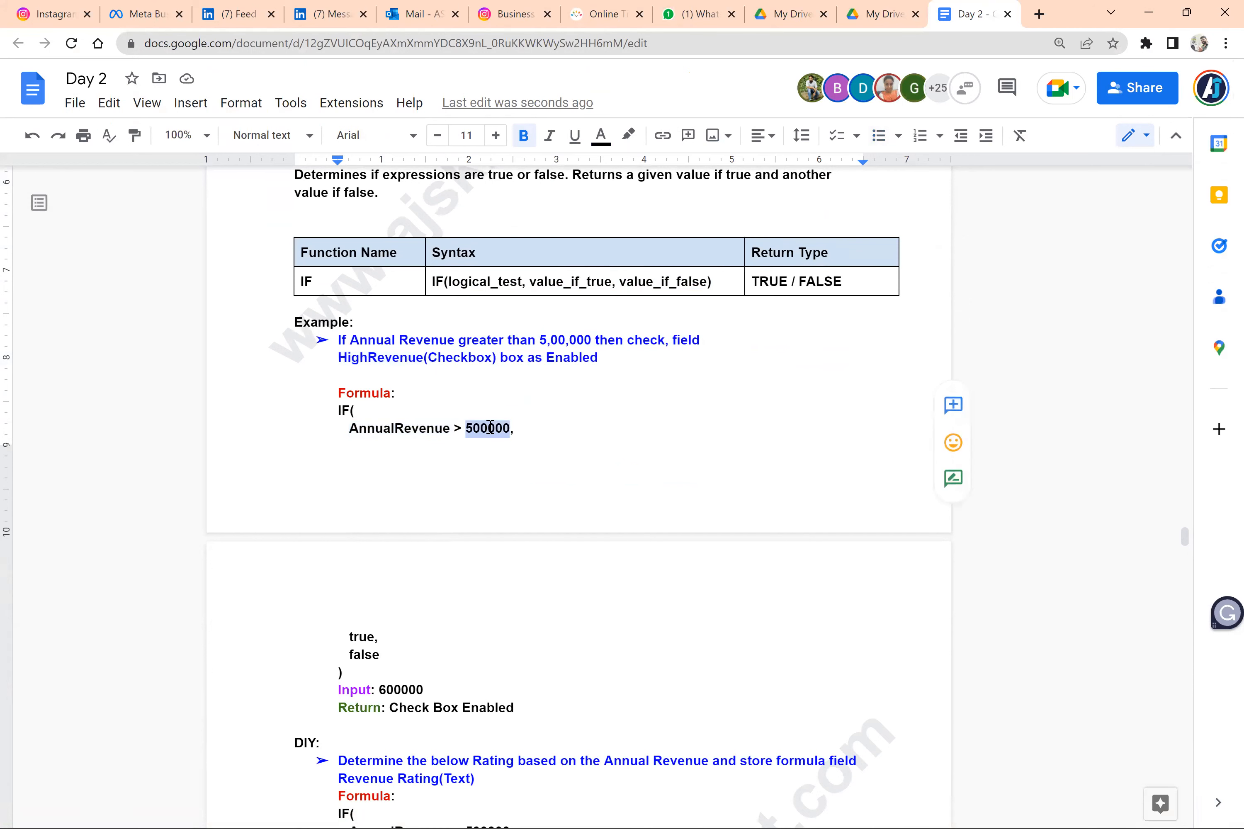
pyautogui.doubleClick(362, 637)
pyautogui.tripleClick(360, 655)
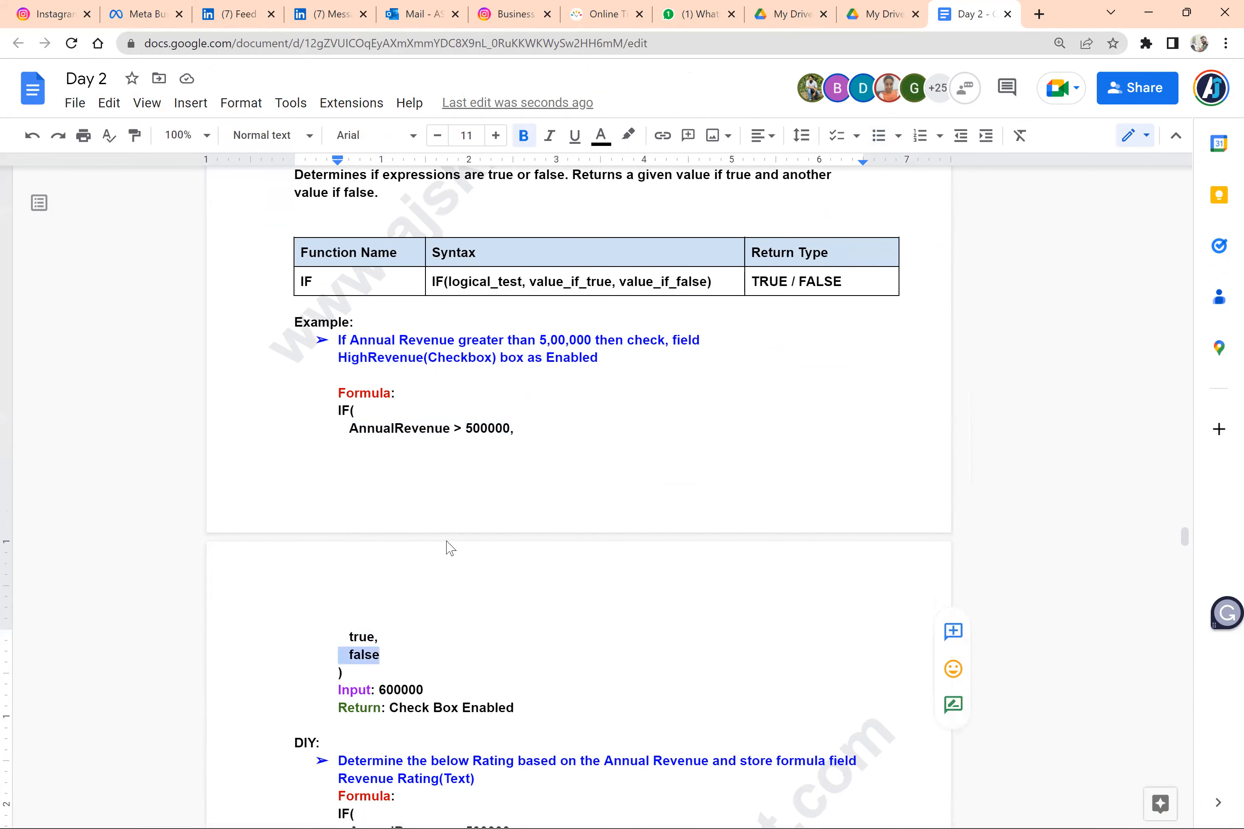
pyautogui.scroll(3, 447, 542)
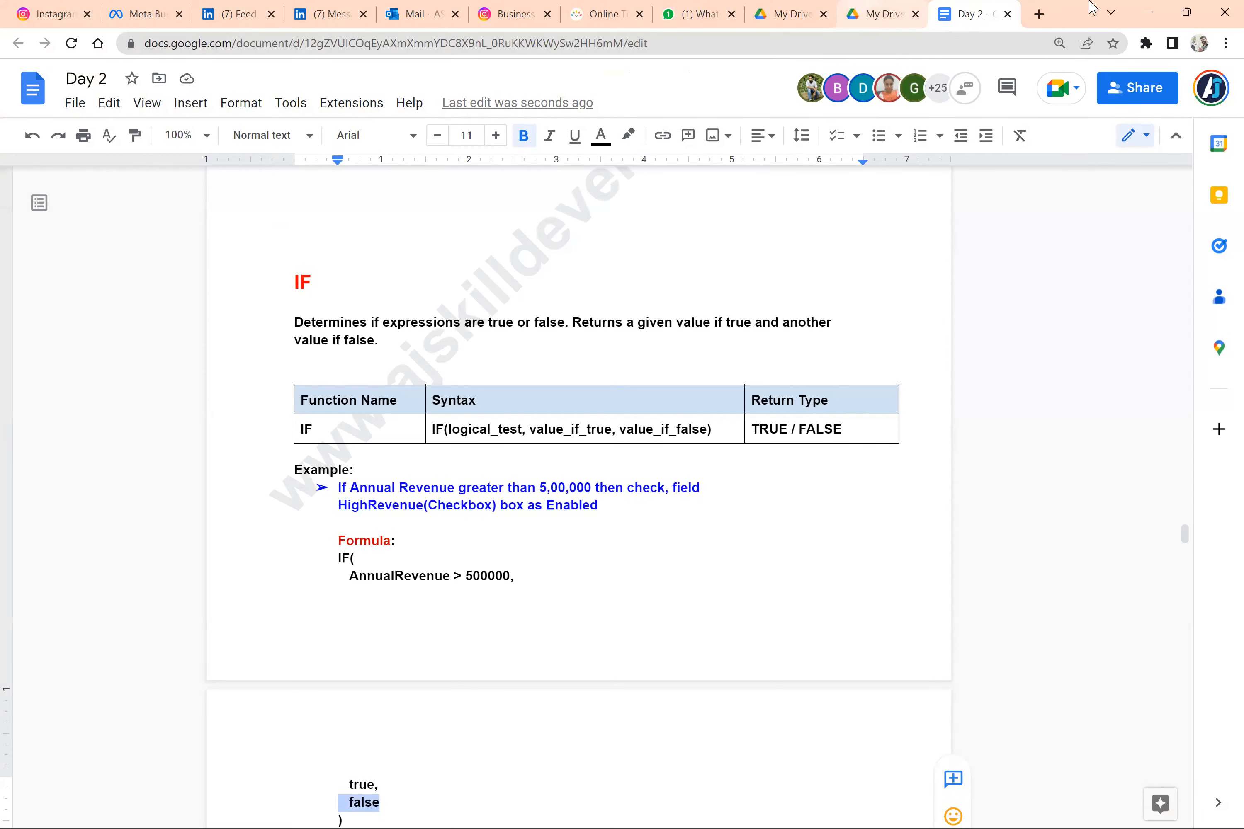
# Open the Salesforce login page in a new browser tab and log in to the org
pyautogui.click(1039, 14)
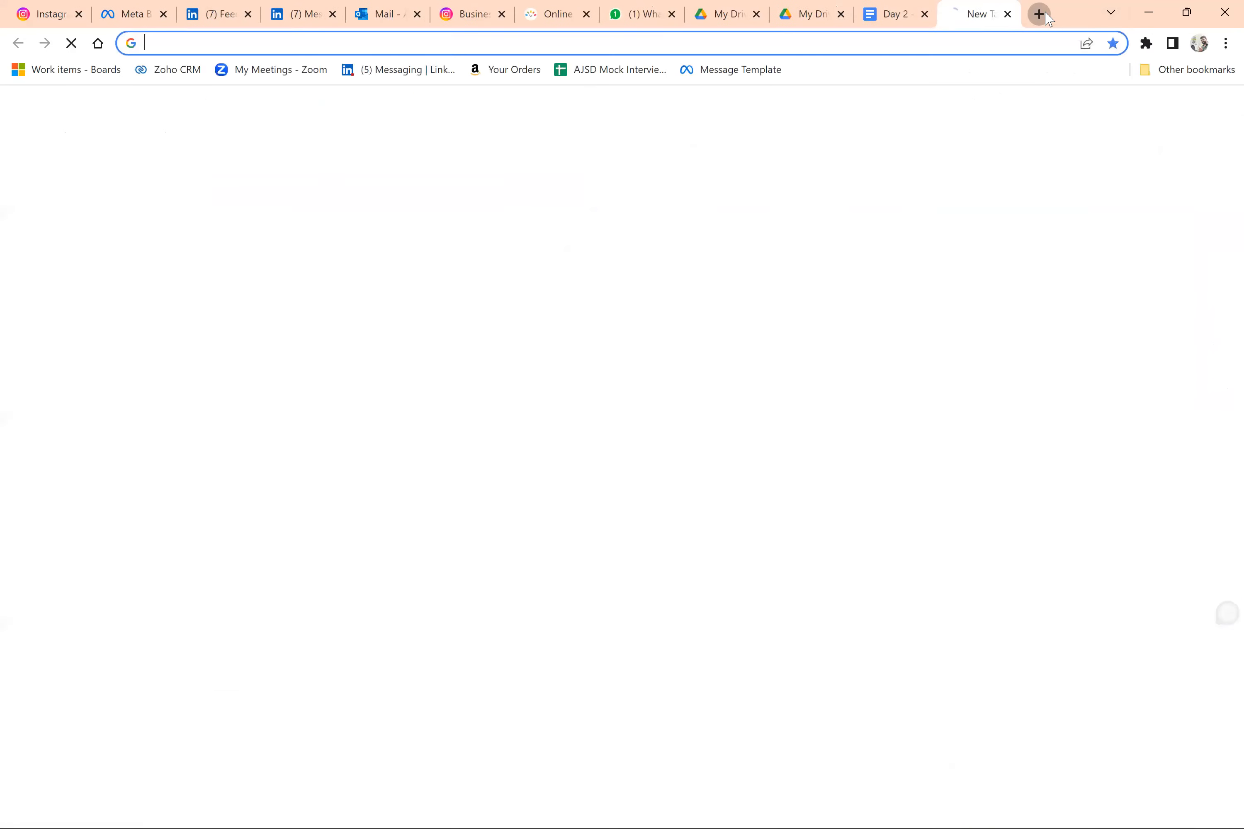
pyautogui.write('lo')
pyautogui.press('Return')
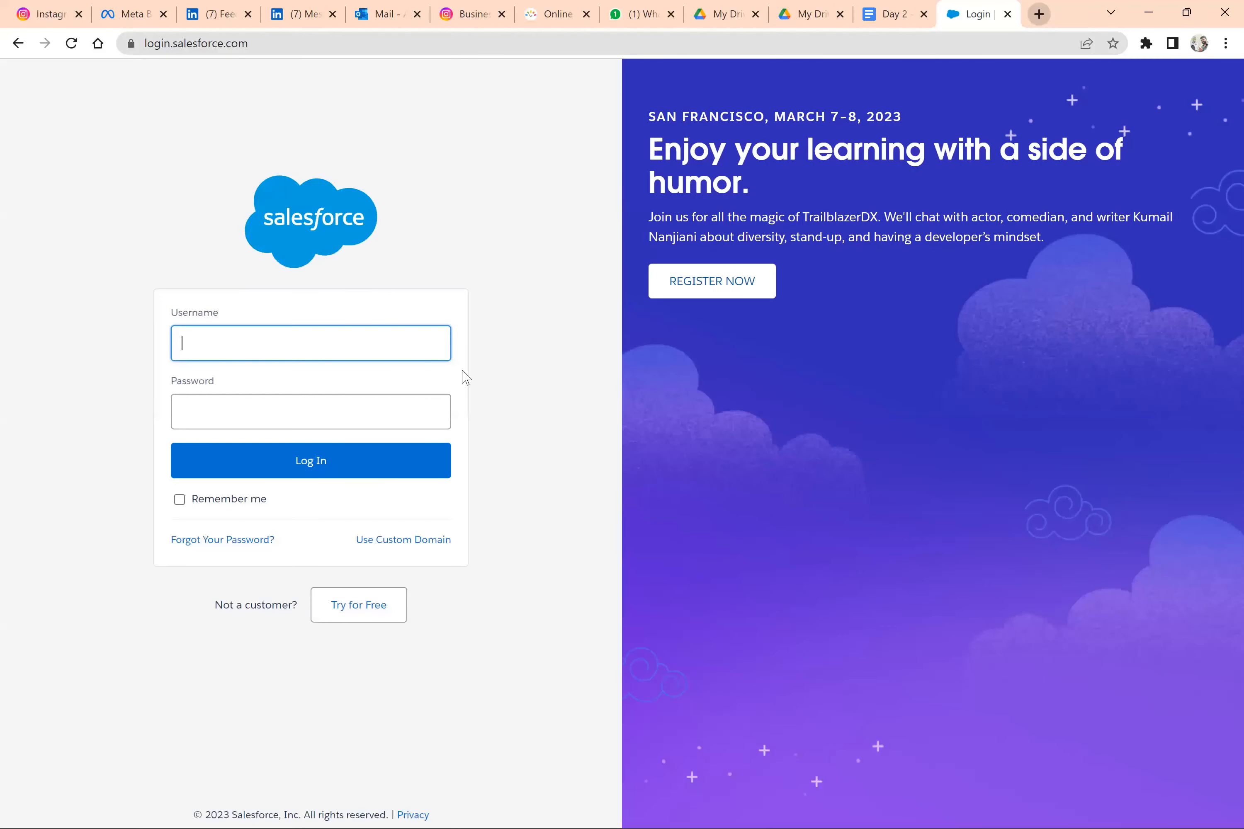
pyautogui.click(393, 468)
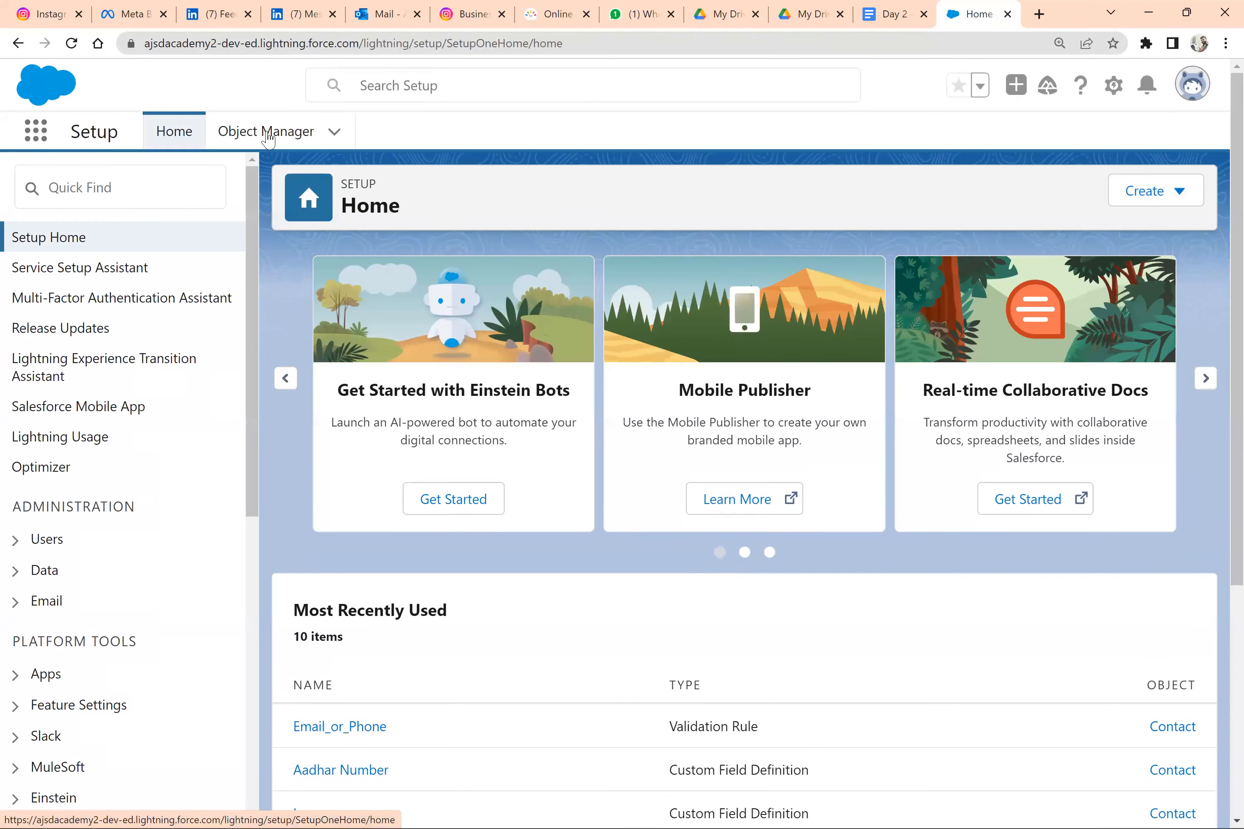
# Open the Account object's fields in Object Manager and start a new custom field
pyautogui.click(267, 134)
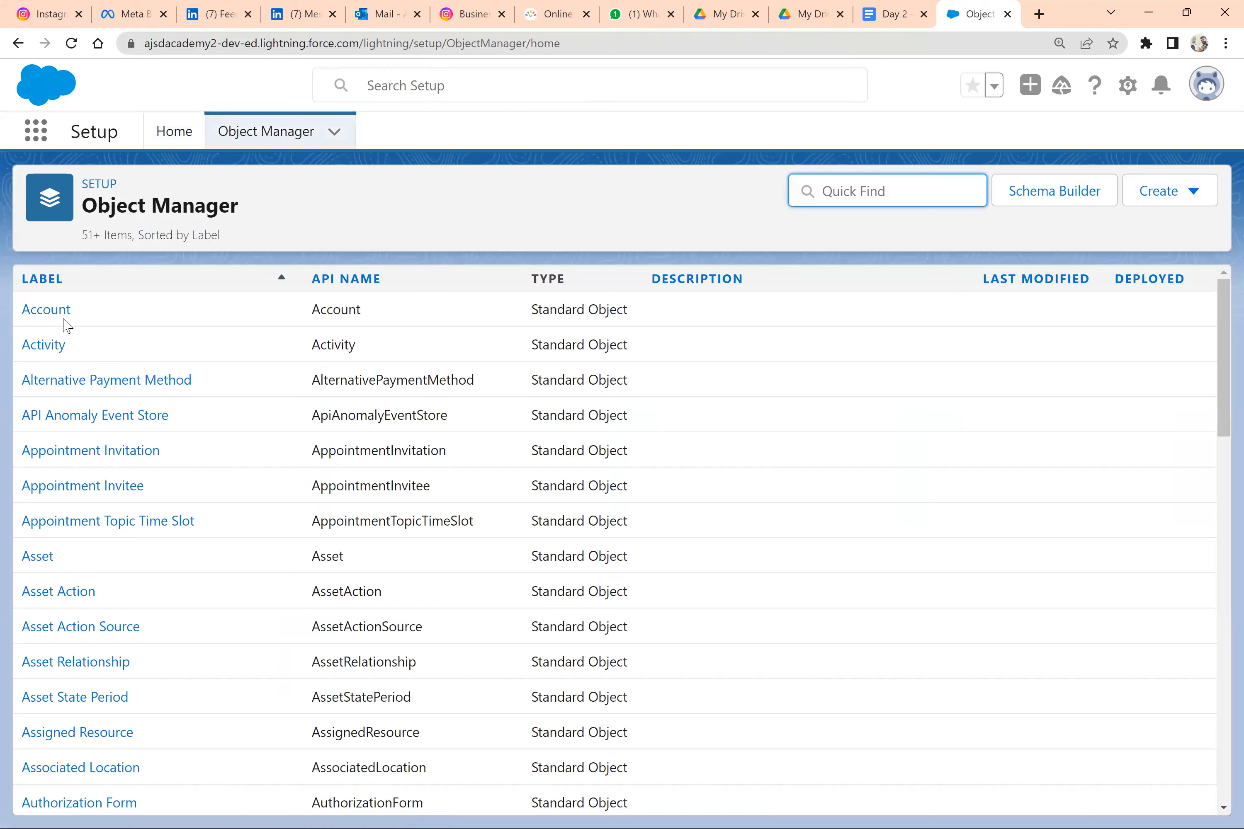
pyautogui.click(52, 312)
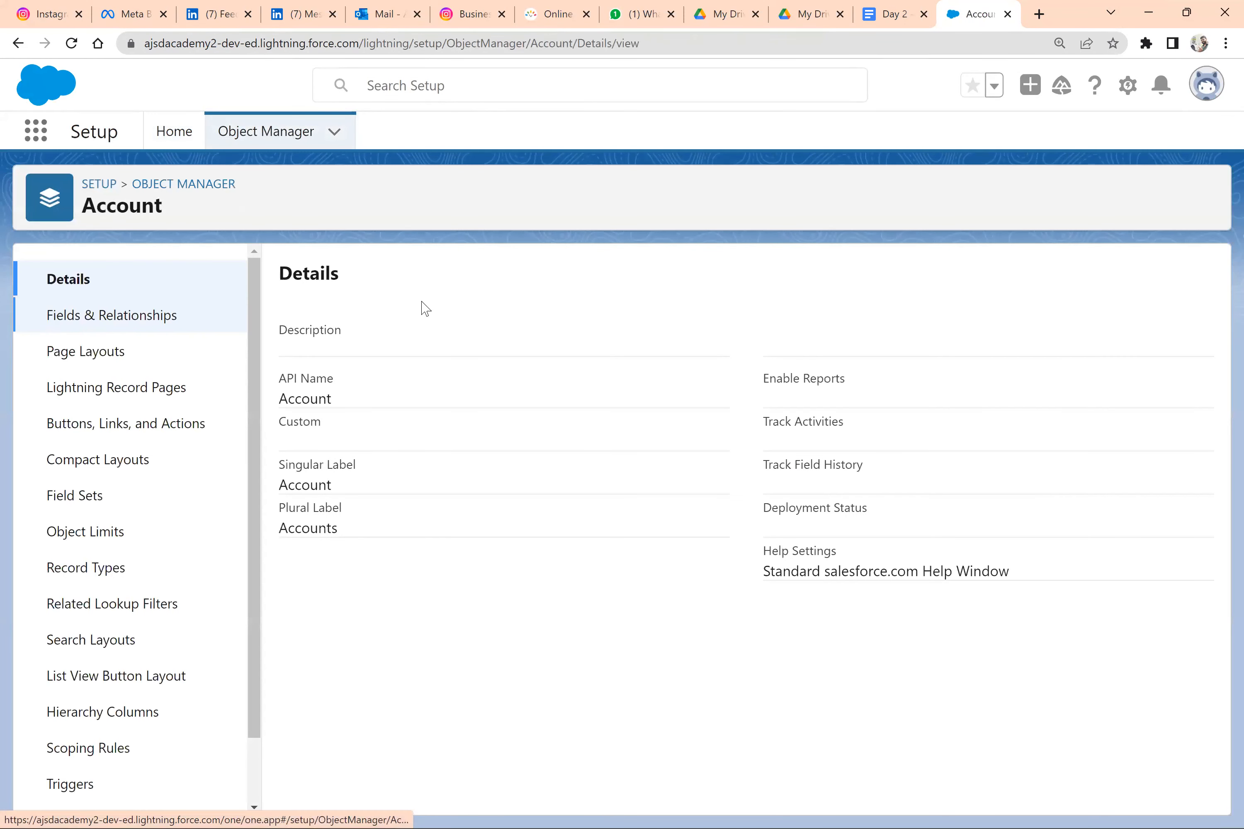
pyautogui.click(160, 331)
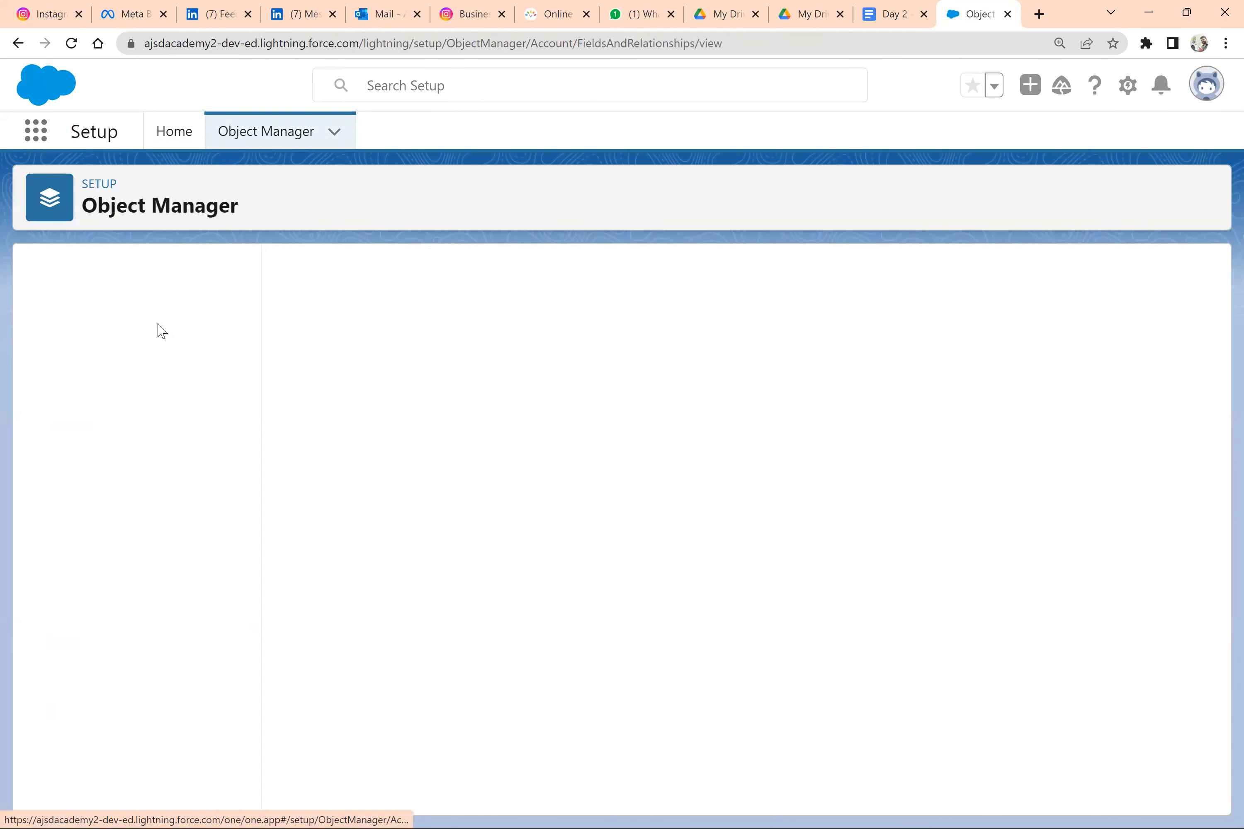
pyautogui.click(773, 271)
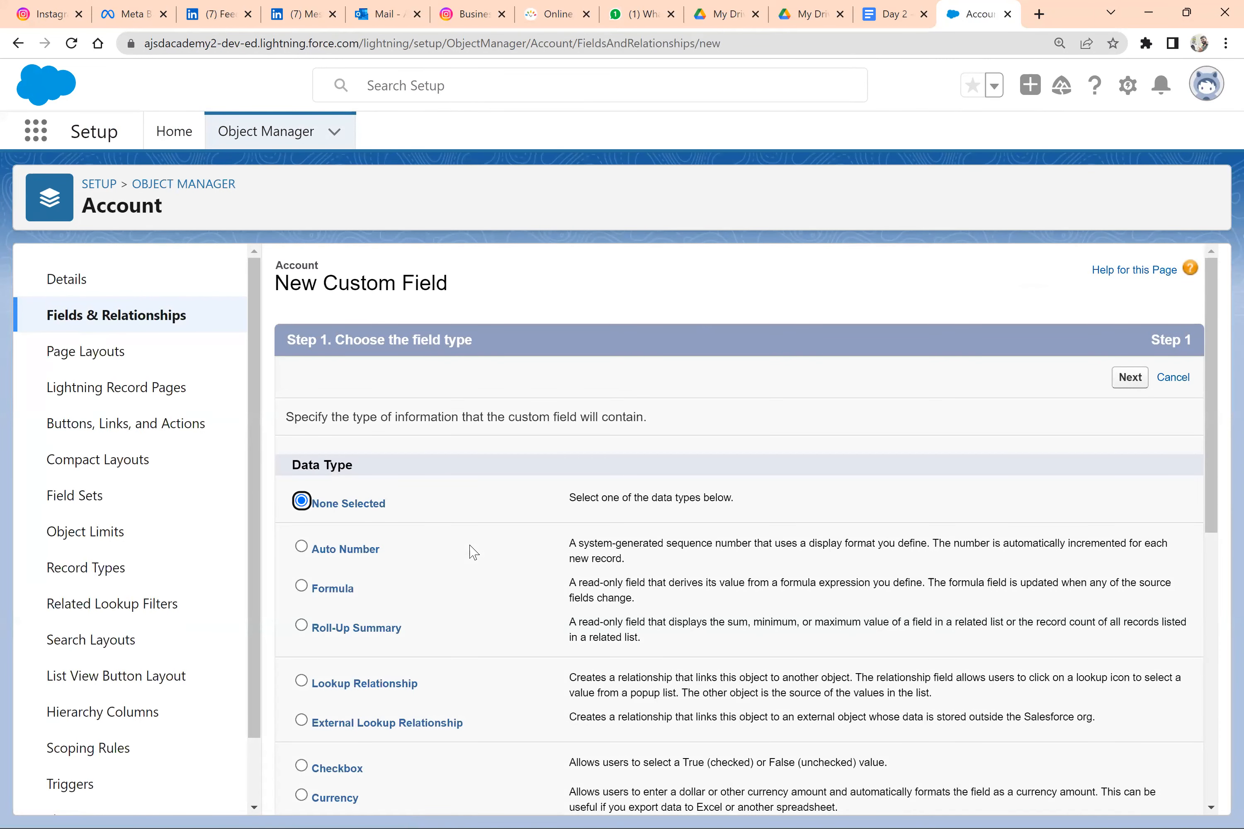
# Choose Formula as the new Account field's data type and continue to the output type settings
pyautogui.scroll(-9, 473, 554)
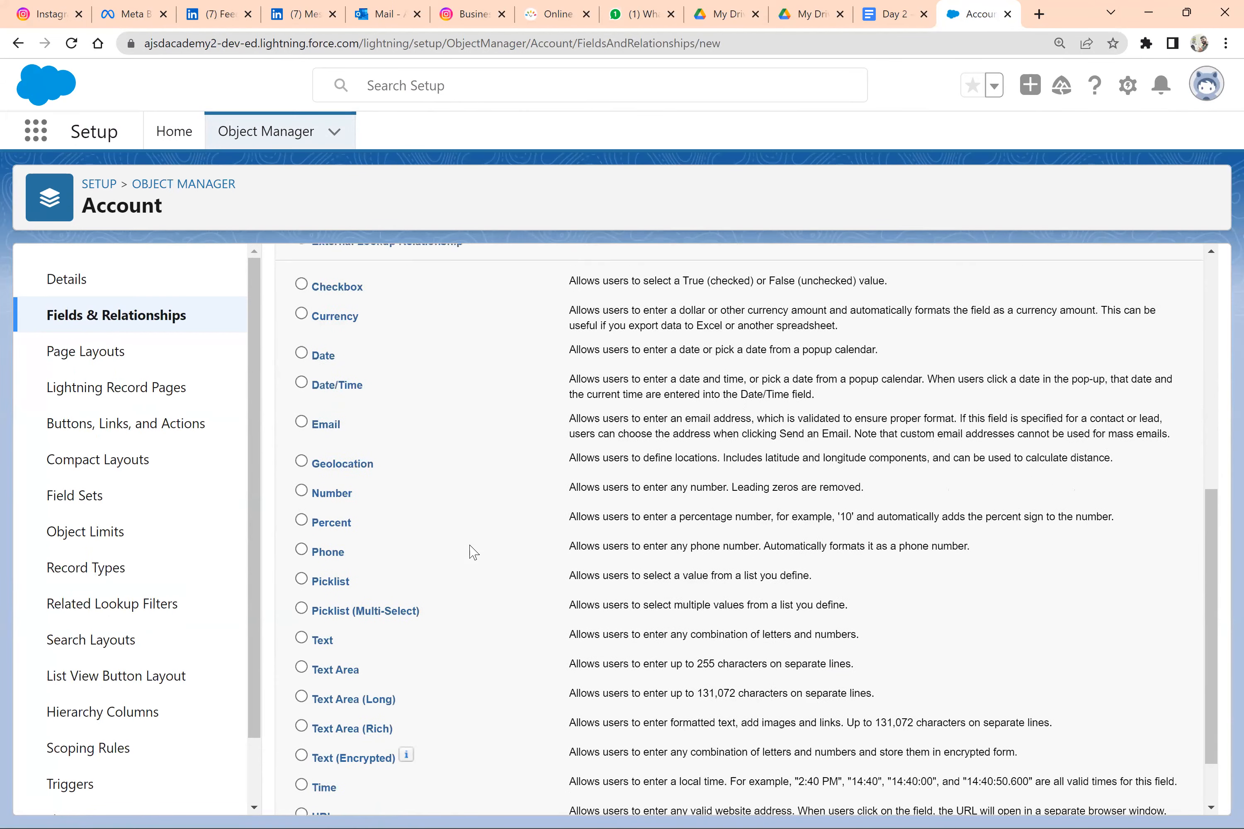
pyautogui.scroll(-2, 428, 524)
pyautogui.scroll(4, 342, 423)
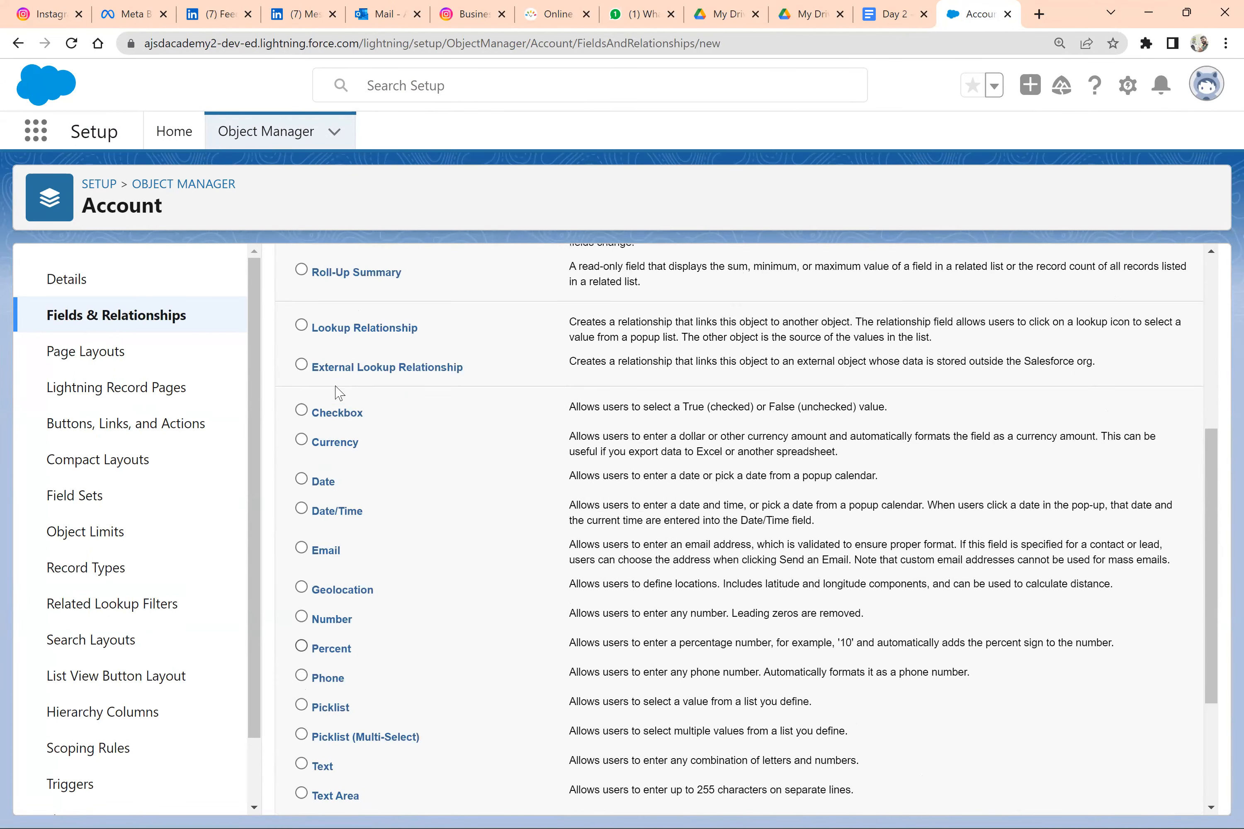
pyautogui.scroll(1, 330, 306)
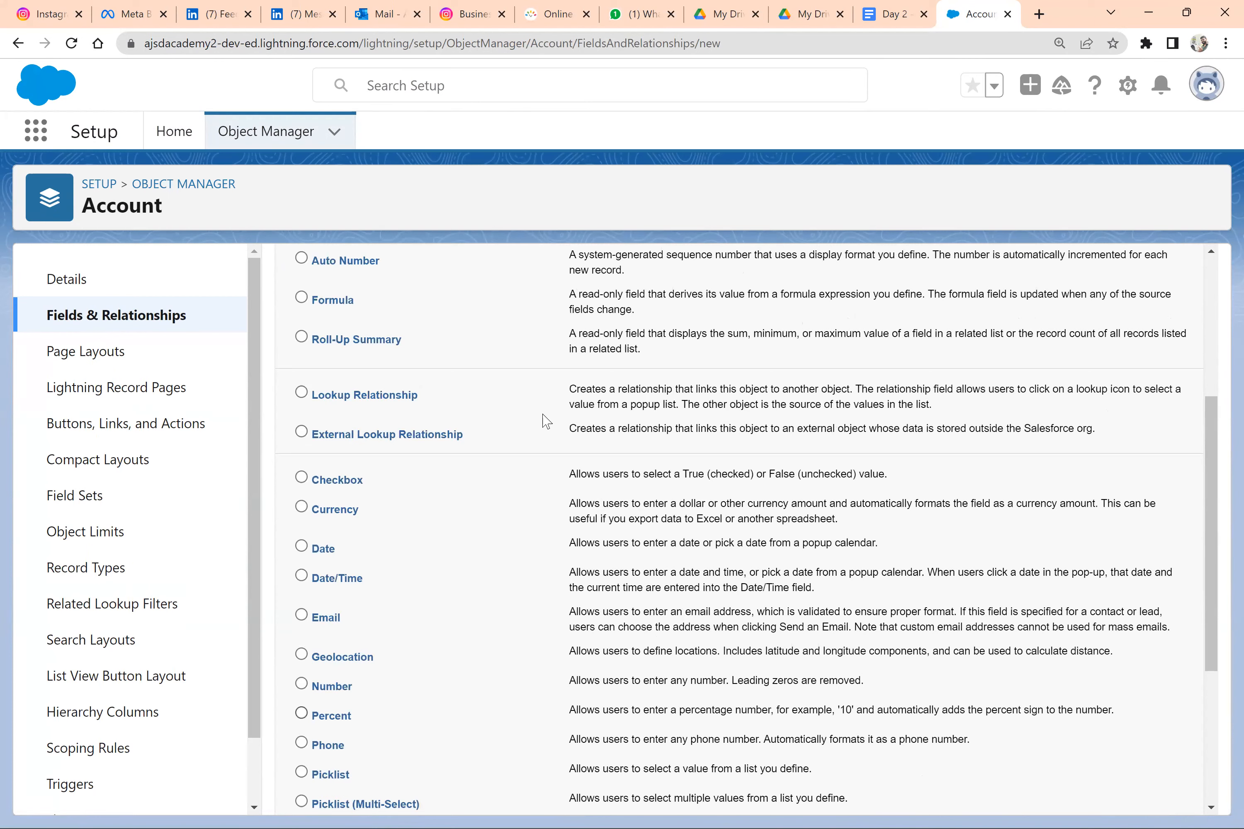
pyautogui.scroll(3, 1138, 374)
pyautogui.click(1138, 378)
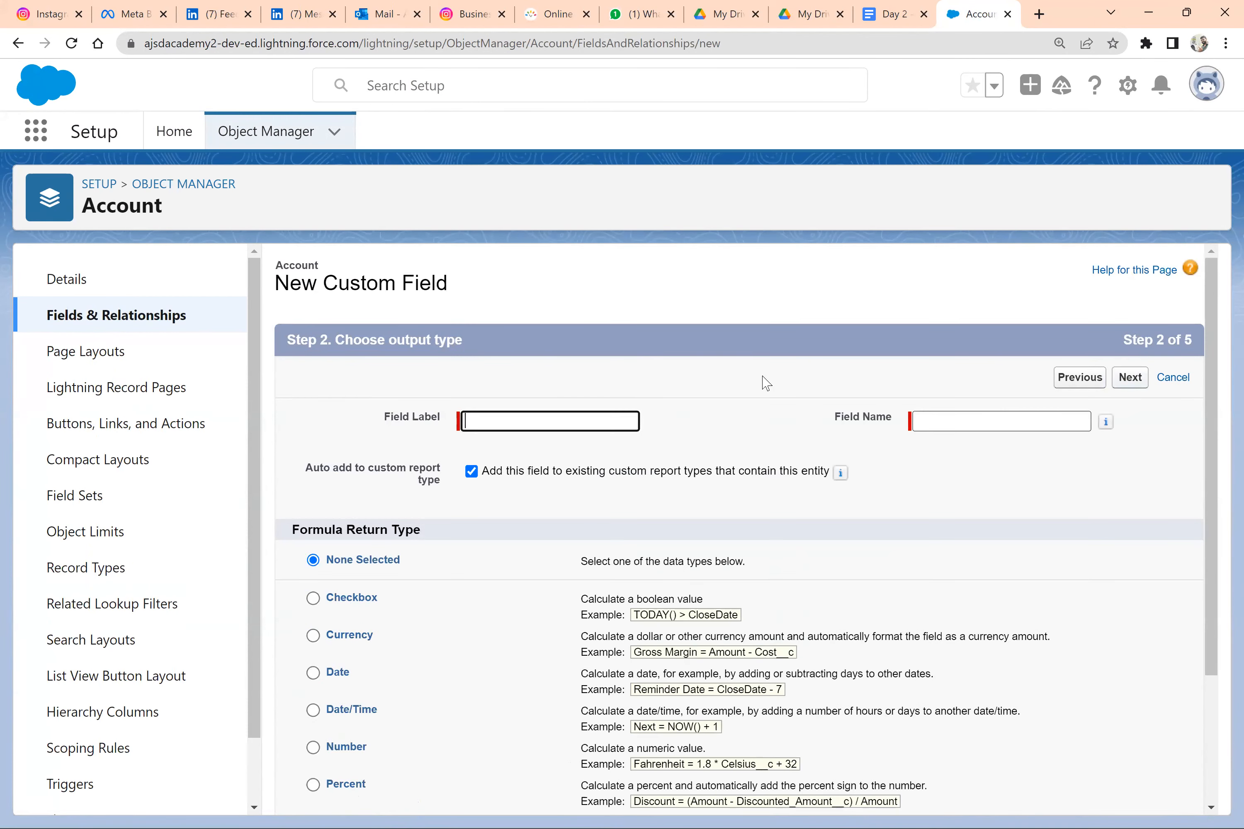
# Switch to the Day 2 document and review the IF example's AnnualRevenue > 500000 condition
pyautogui.hotkey('alt', 'Tab')
pyautogui.hotkey('alt', 'Tab')
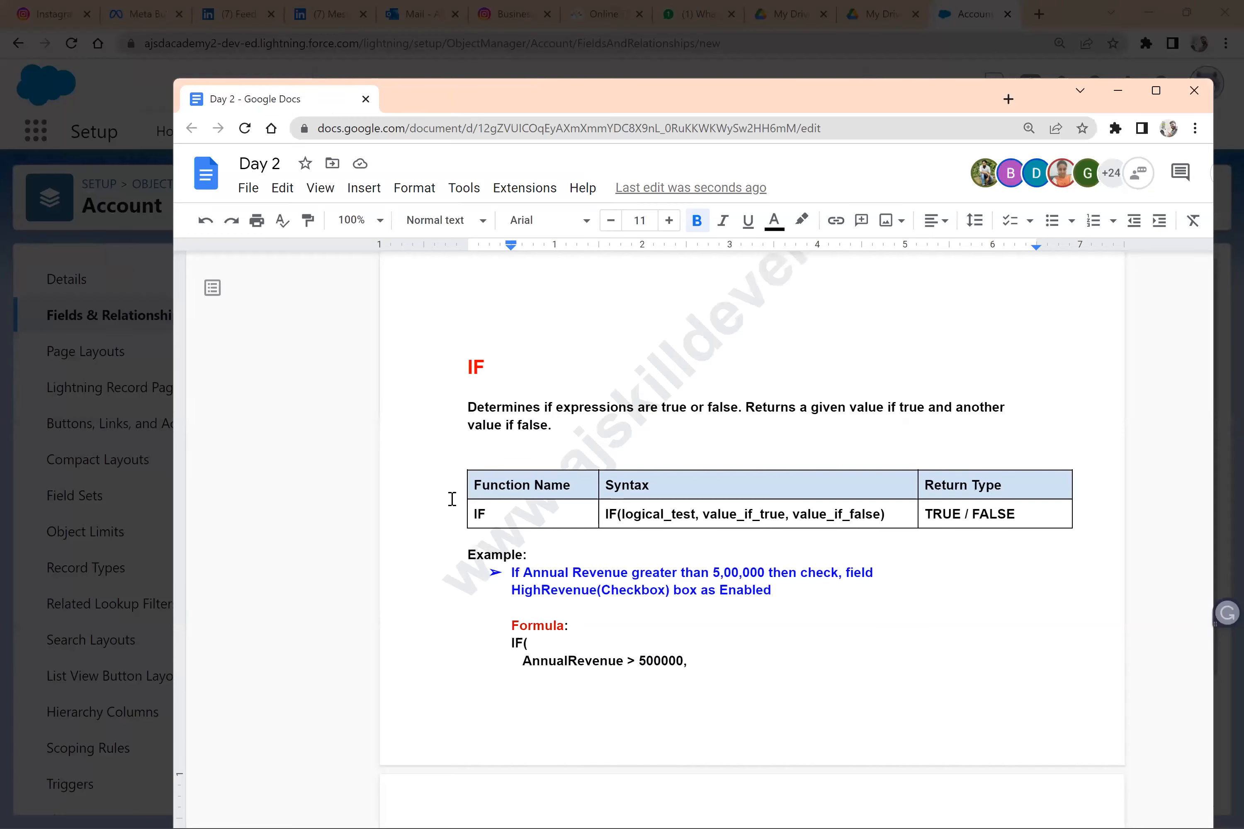
pyautogui.press('super+Up')
pyautogui.scroll(-3, 452, 500)
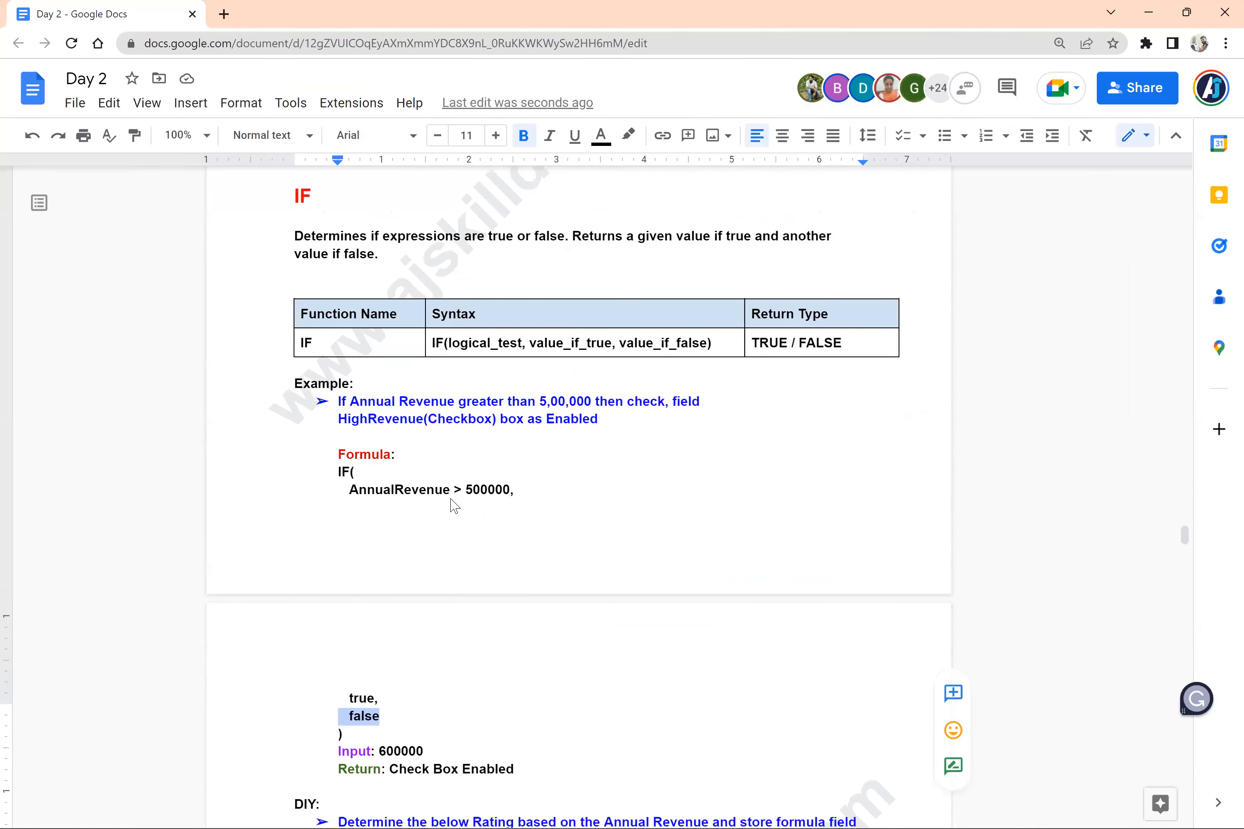
pyautogui.moveTo(515, 391); pyautogui.dragTo(358, 393)
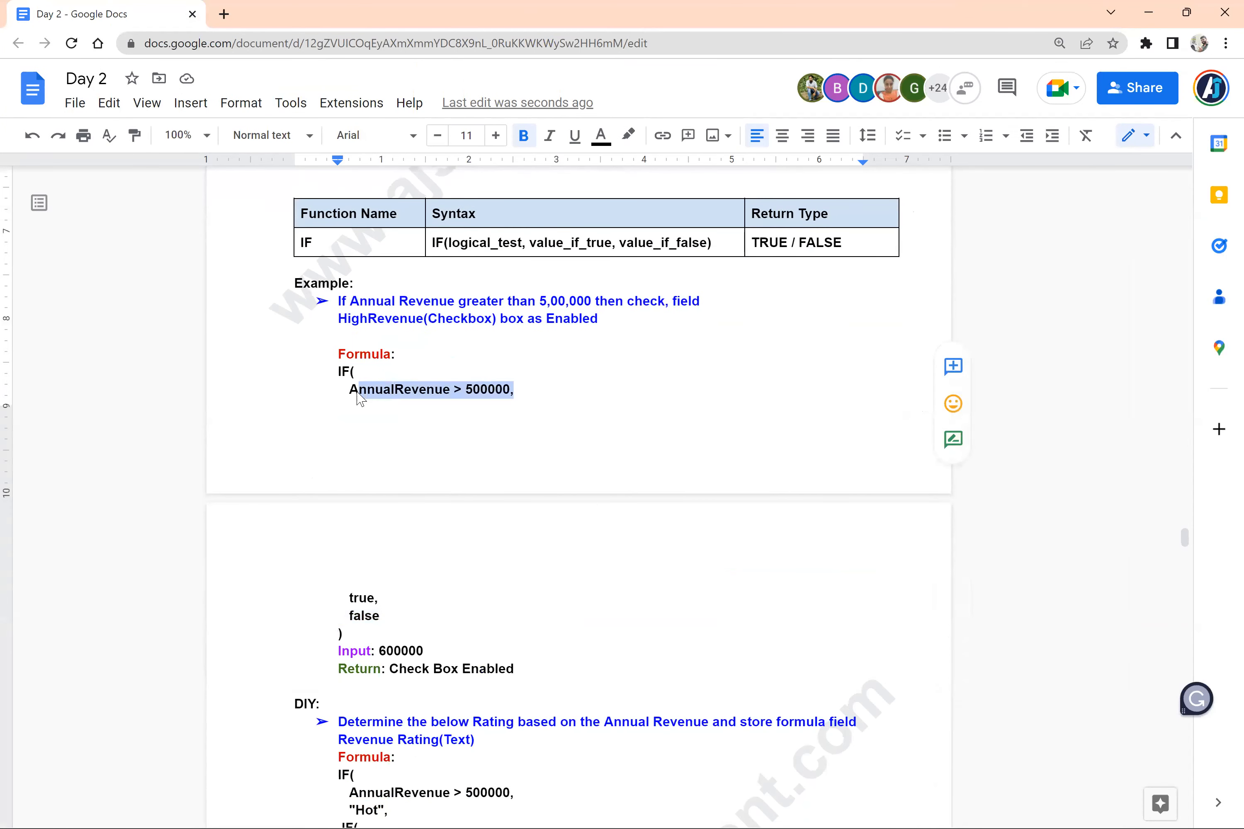
# Switch back to Salesforce and give the new formula field the label High revenue and the name High_revenue
pyautogui.hotkey('alt', 'Tab')
pyautogui.click(562, 428)
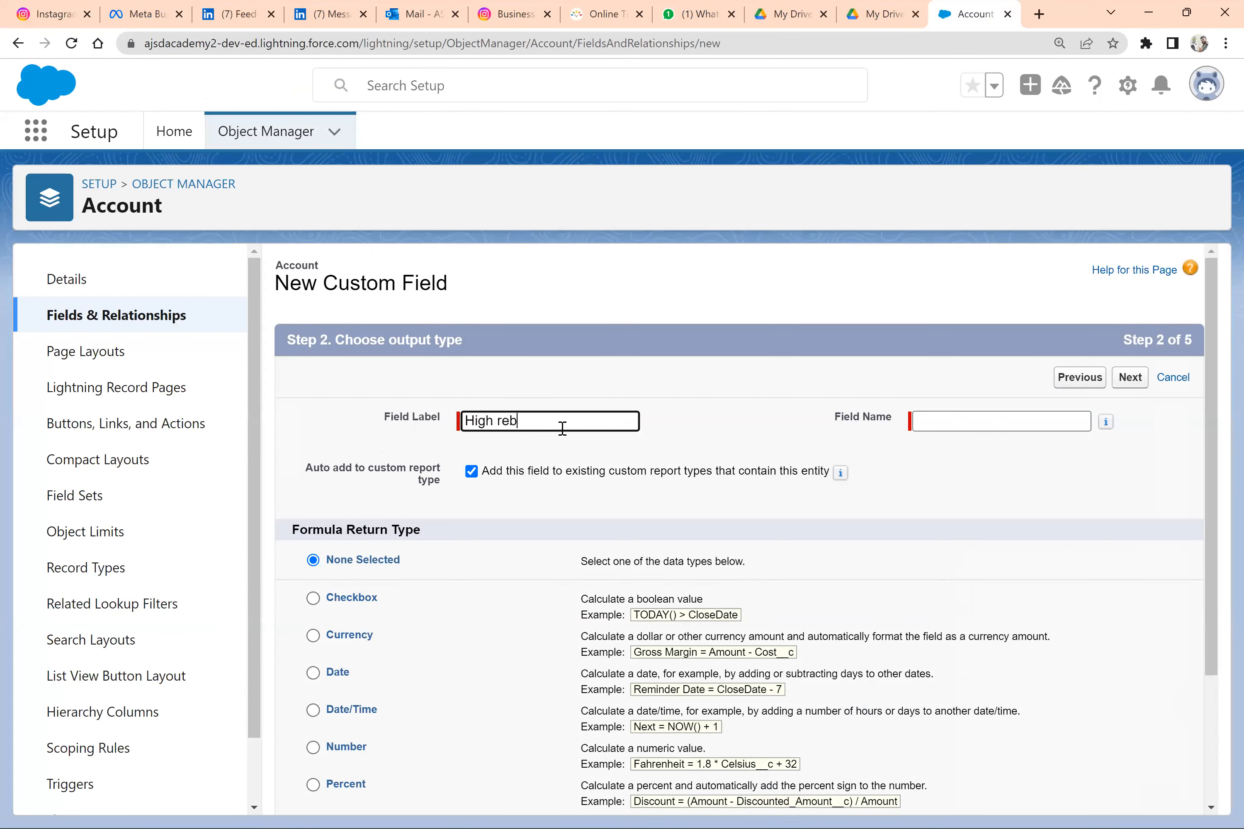
pyautogui.write('High revenue')
pyautogui.press('Tab')
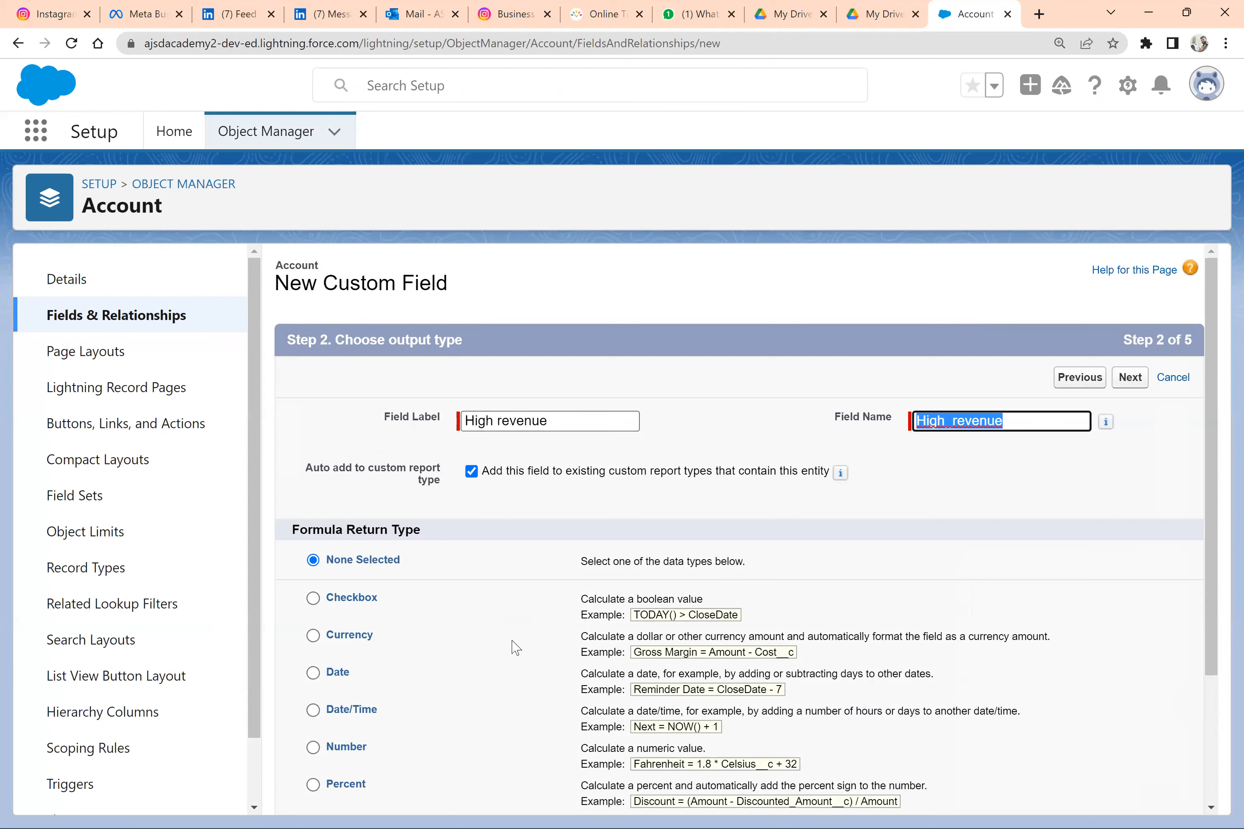
pyautogui.click(515, 647)
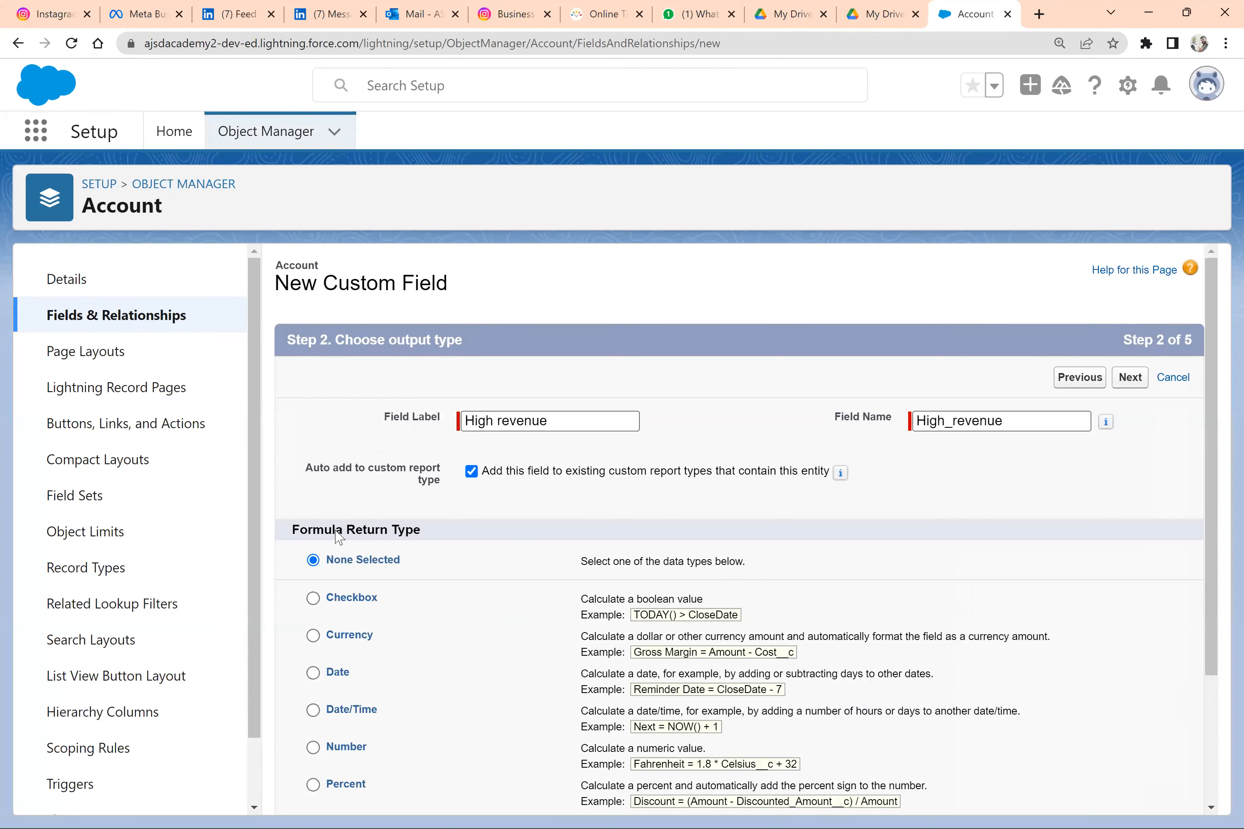
# Choose Checkbox as the formula return type and continue to the formula entry
pyautogui.scroll(-2, 340, 537)
pyautogui.click(313, 510)
pyautogui.click(313, 471)
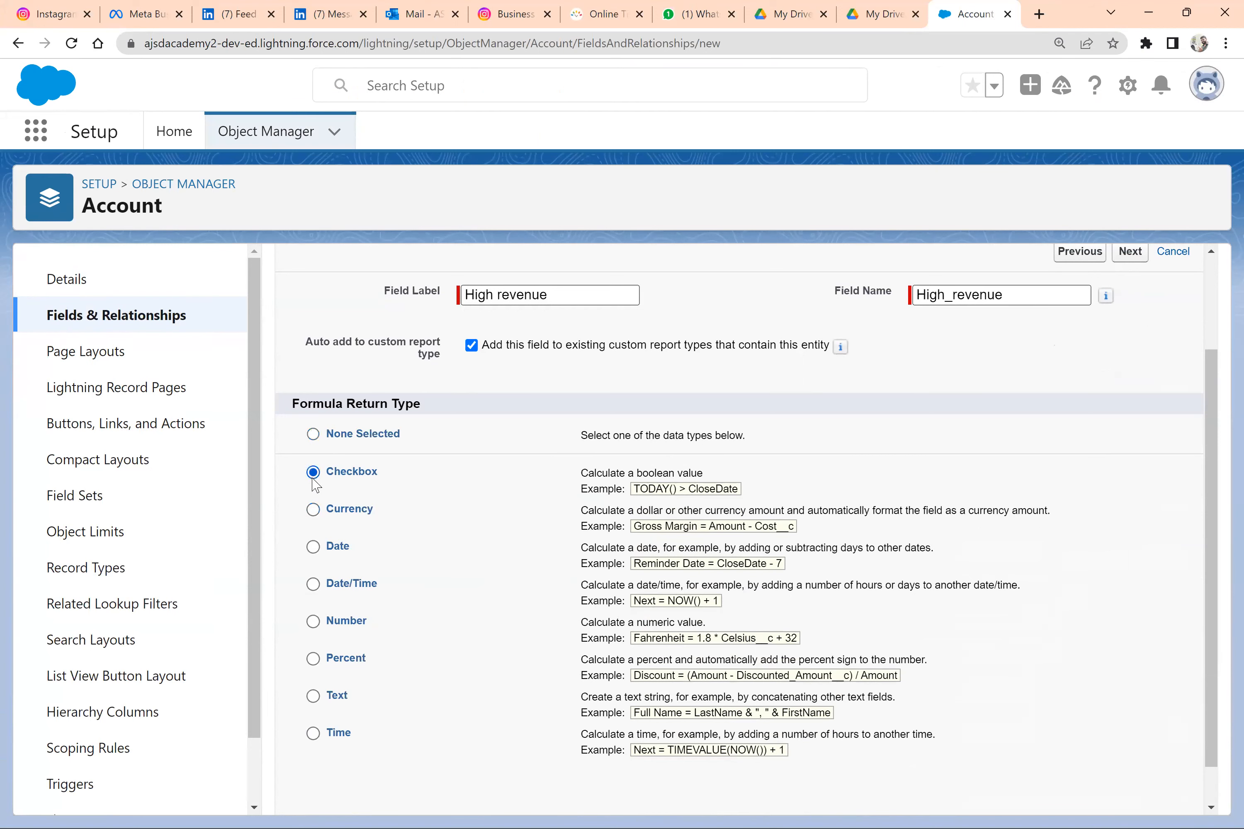
pyautogui.scroll(3, 1188, 348)
pyautogui.click(1141, 382)
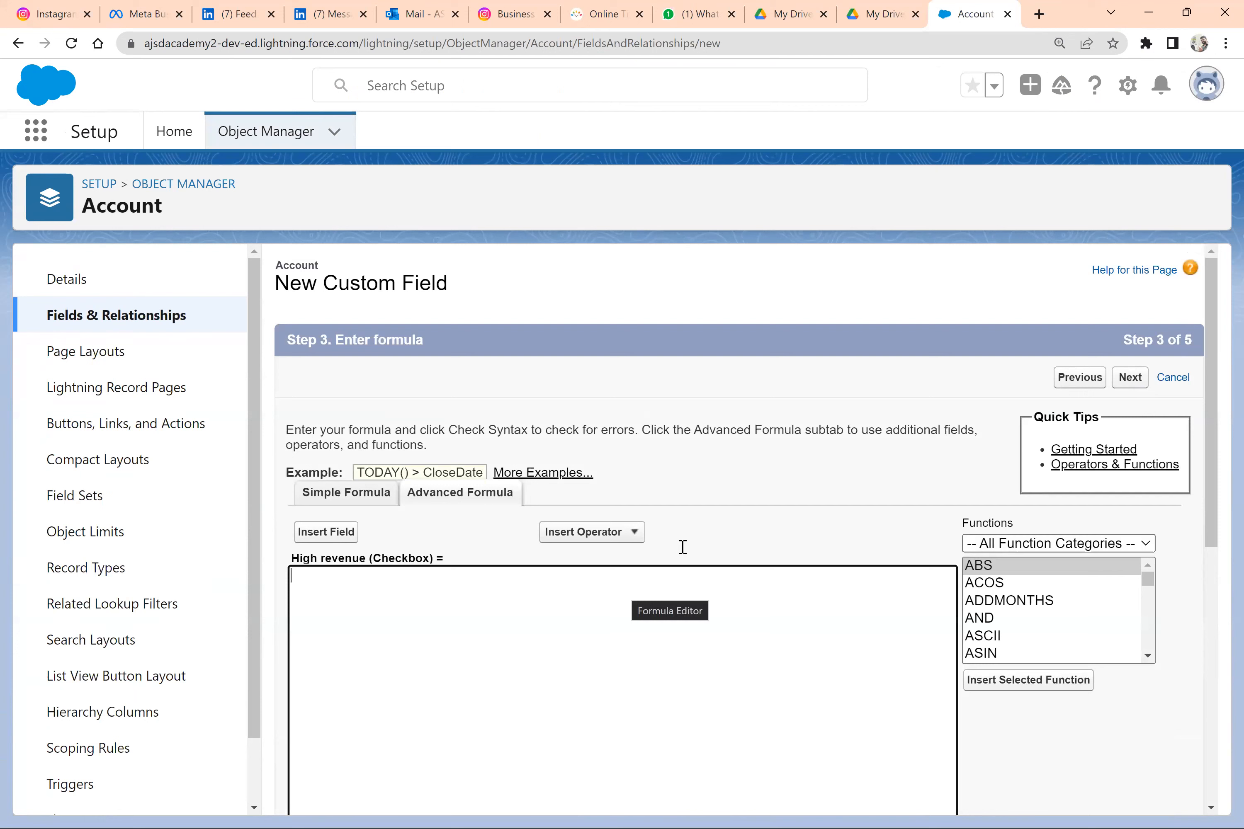
# Insert the account's Annual Revenue field into the formula and complete the condition as AnnualRevenue > 50000
pyautogui.click(326, 532)
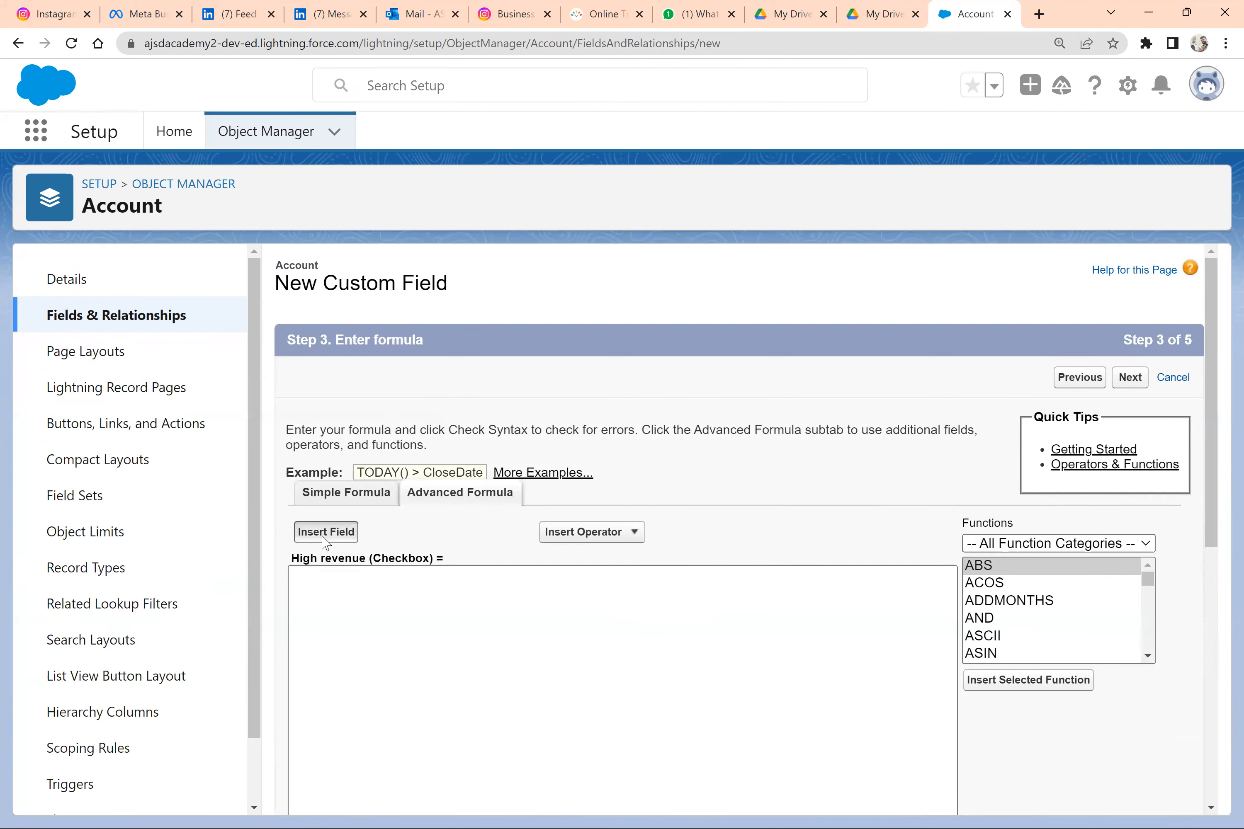
pyautogui.click(539, 525)
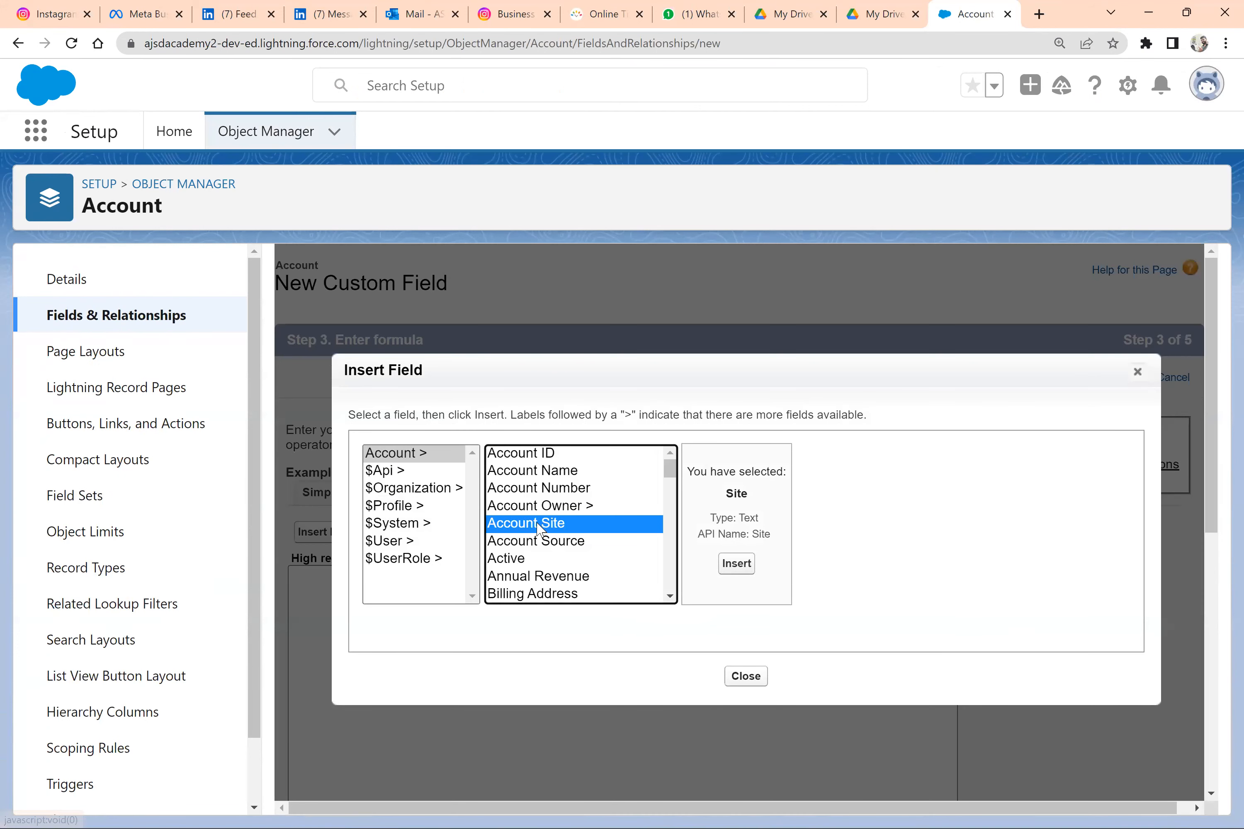
pyautogui.press('Down')
pyautogui.press('Down')
pyautogui.press('Down')
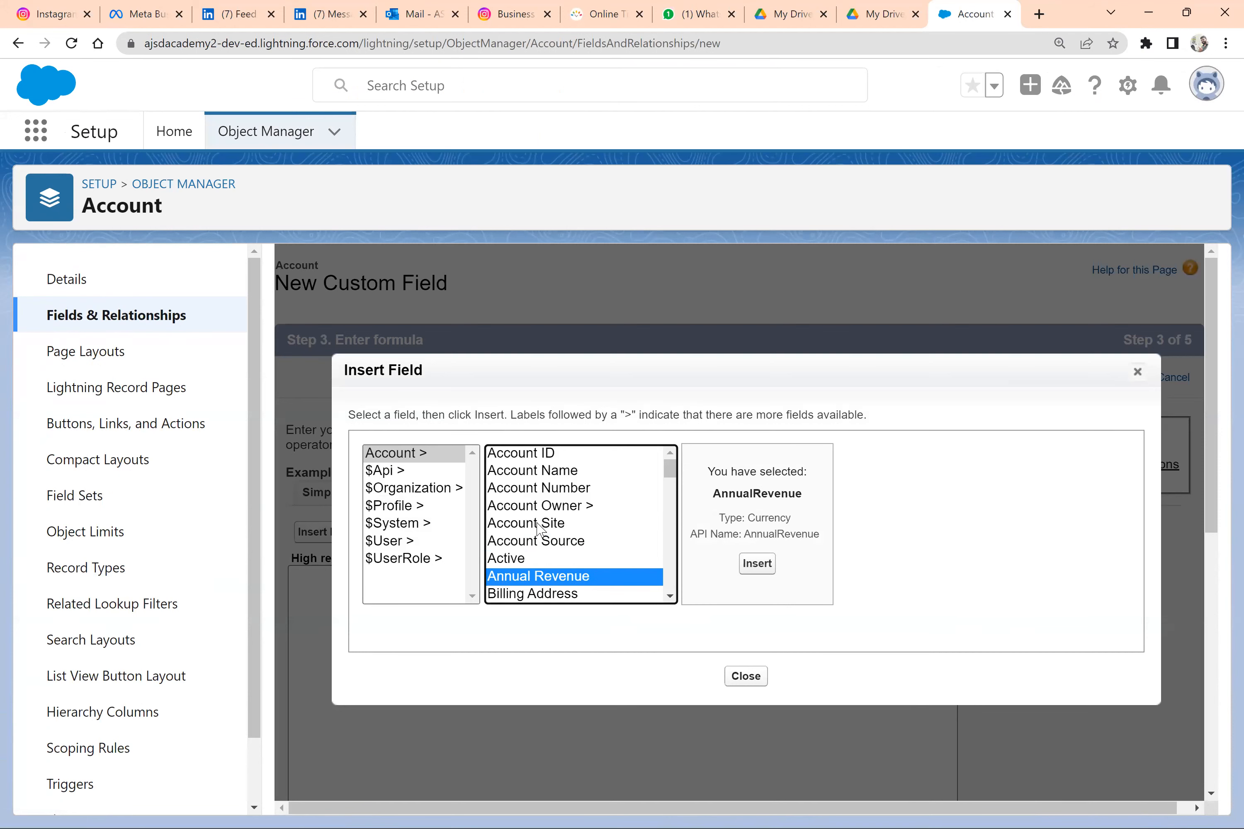
pyautogui.click(756, 565)
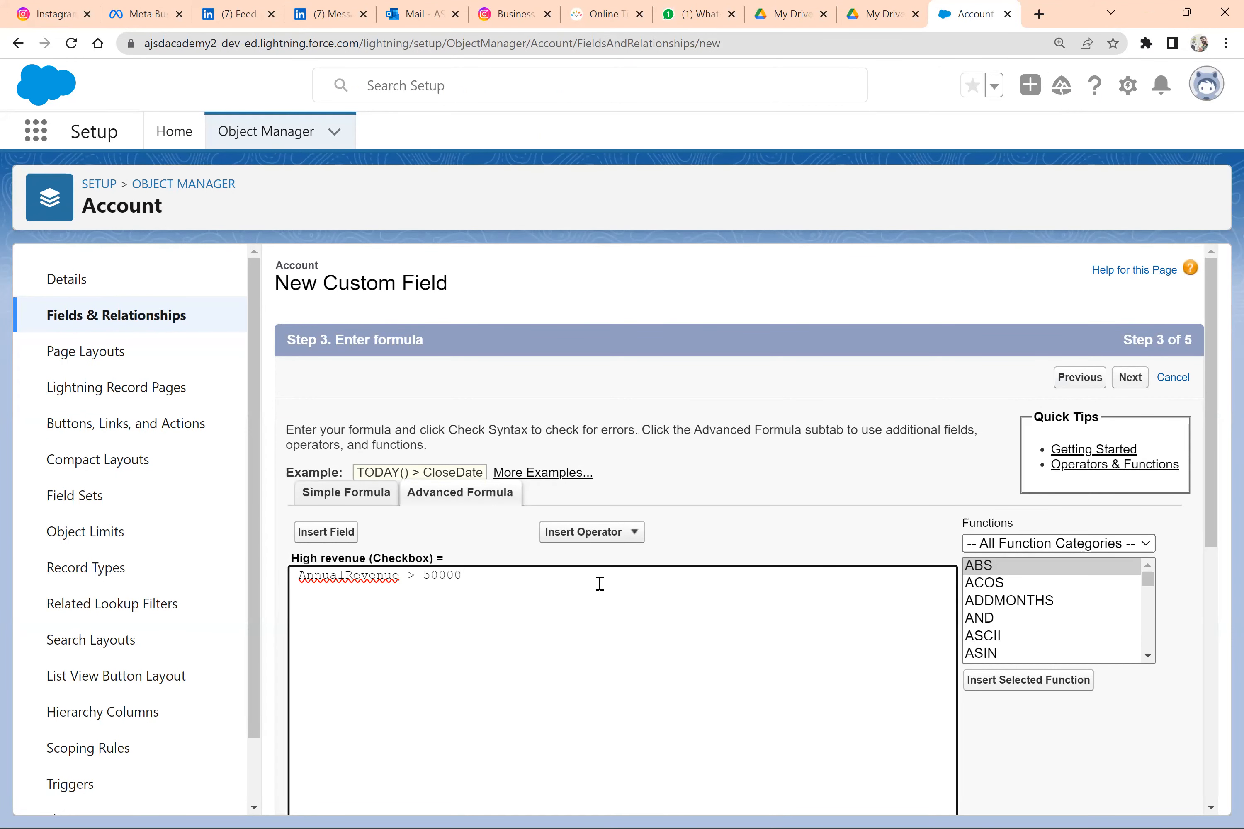
# Wrap the condition in an IF function reading if (AnnualRevenue > 50000, true, false) and check its syntax
pyautogui.scroll(-5, 599, 583)
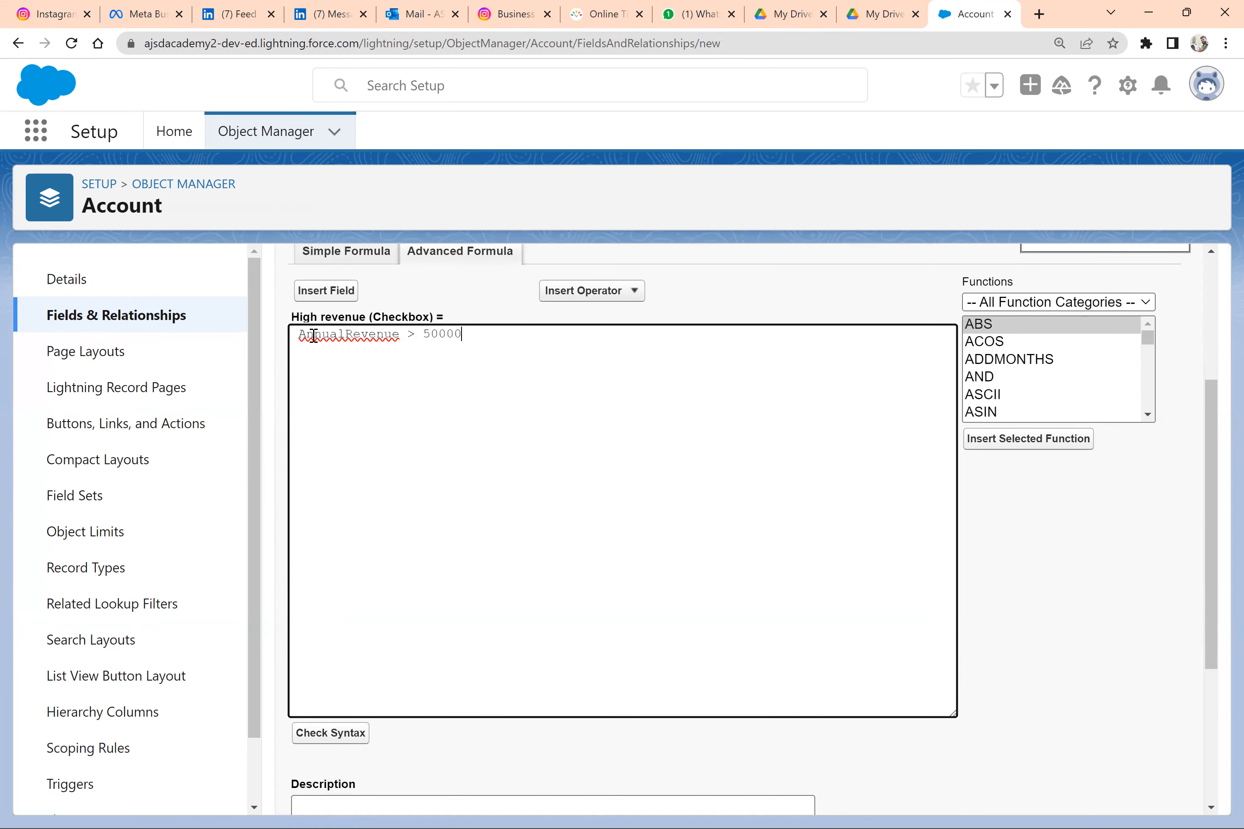
pyautogui.moveTo(298, 334); pyautogui.dragTo(468, 335)
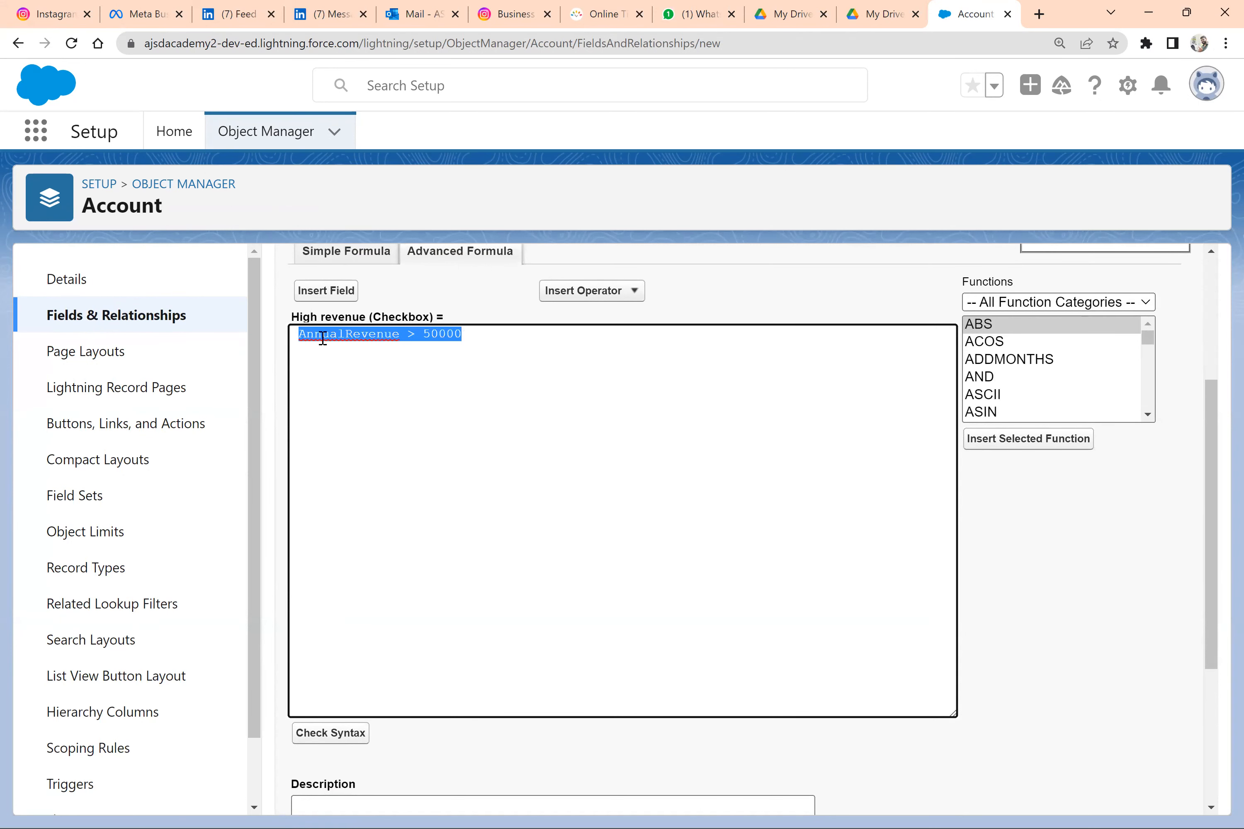
pyautogui.click(300, 333)
pyautogui.write('if (')
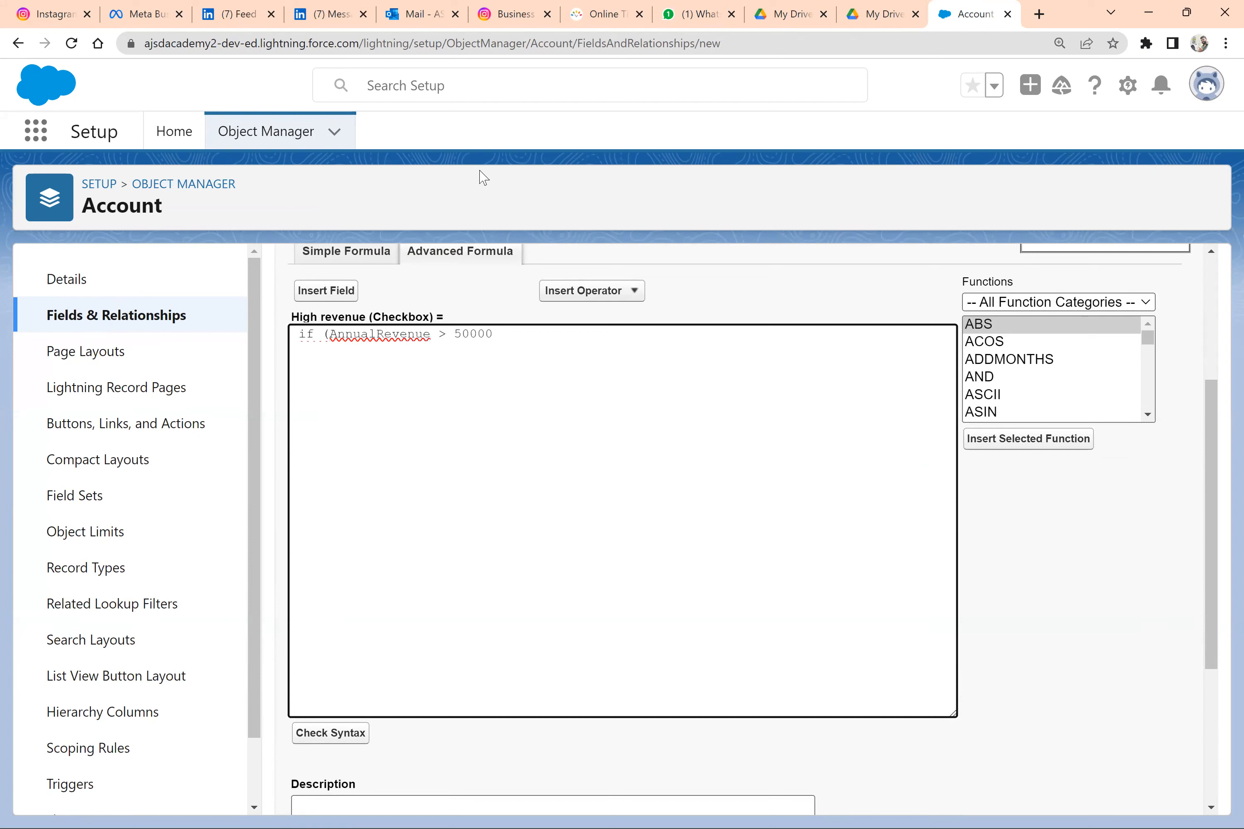
pyautogui.hotkey('alt', 'Tab')
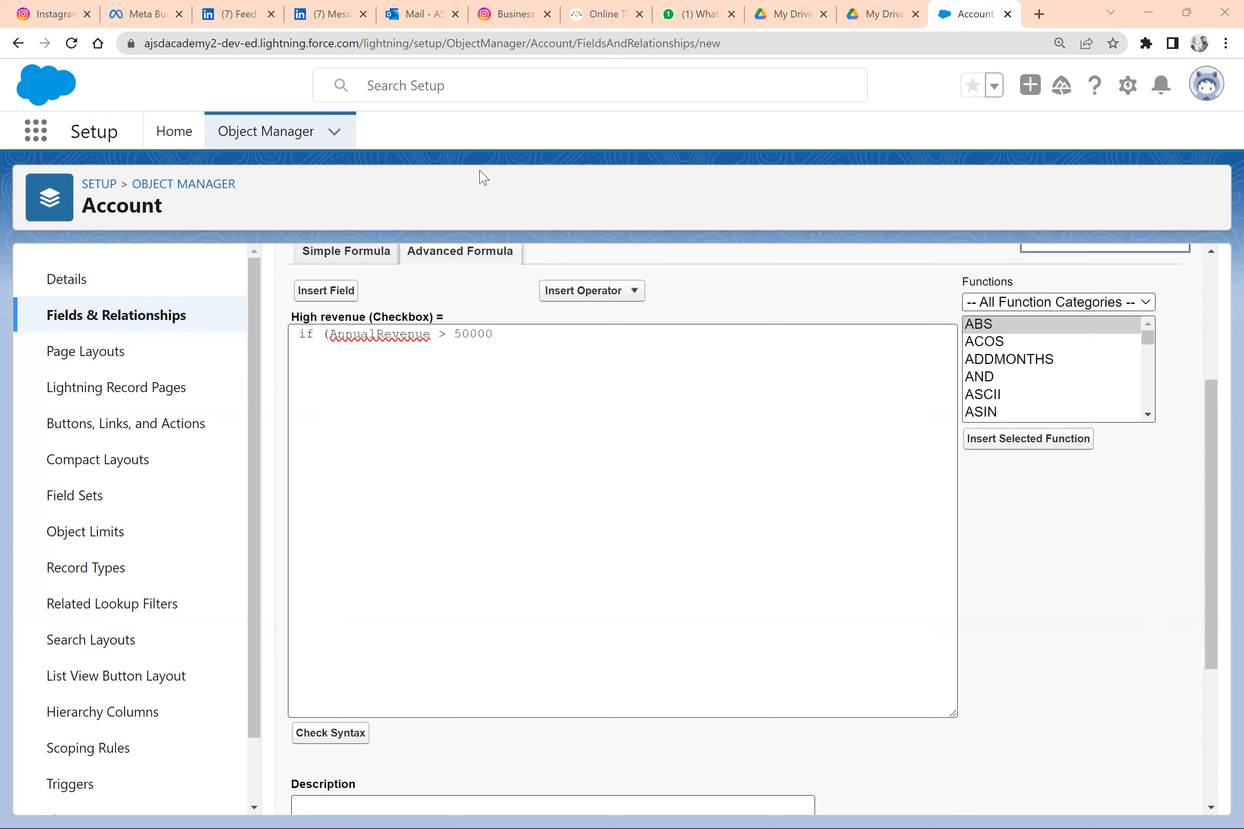
pyautogui.click(529, 346)
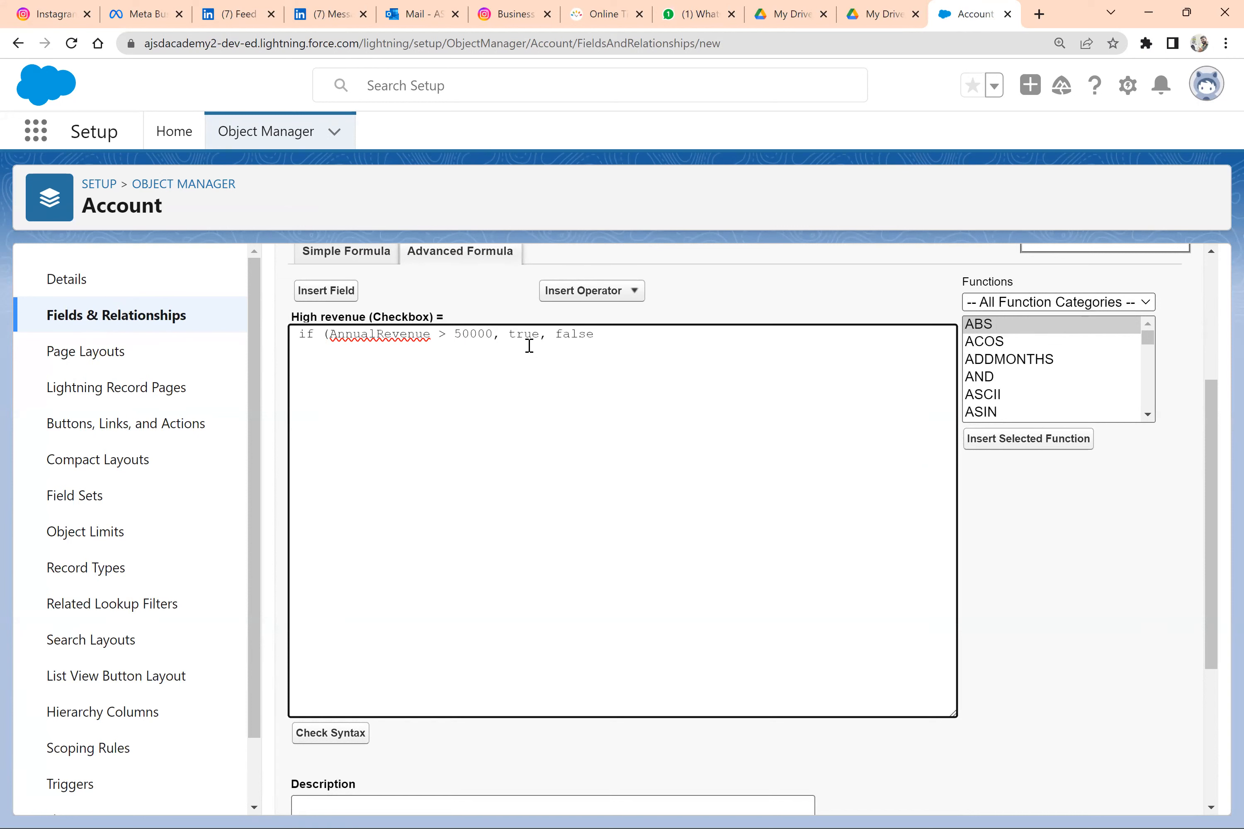
pyautogui.click(330, 733)
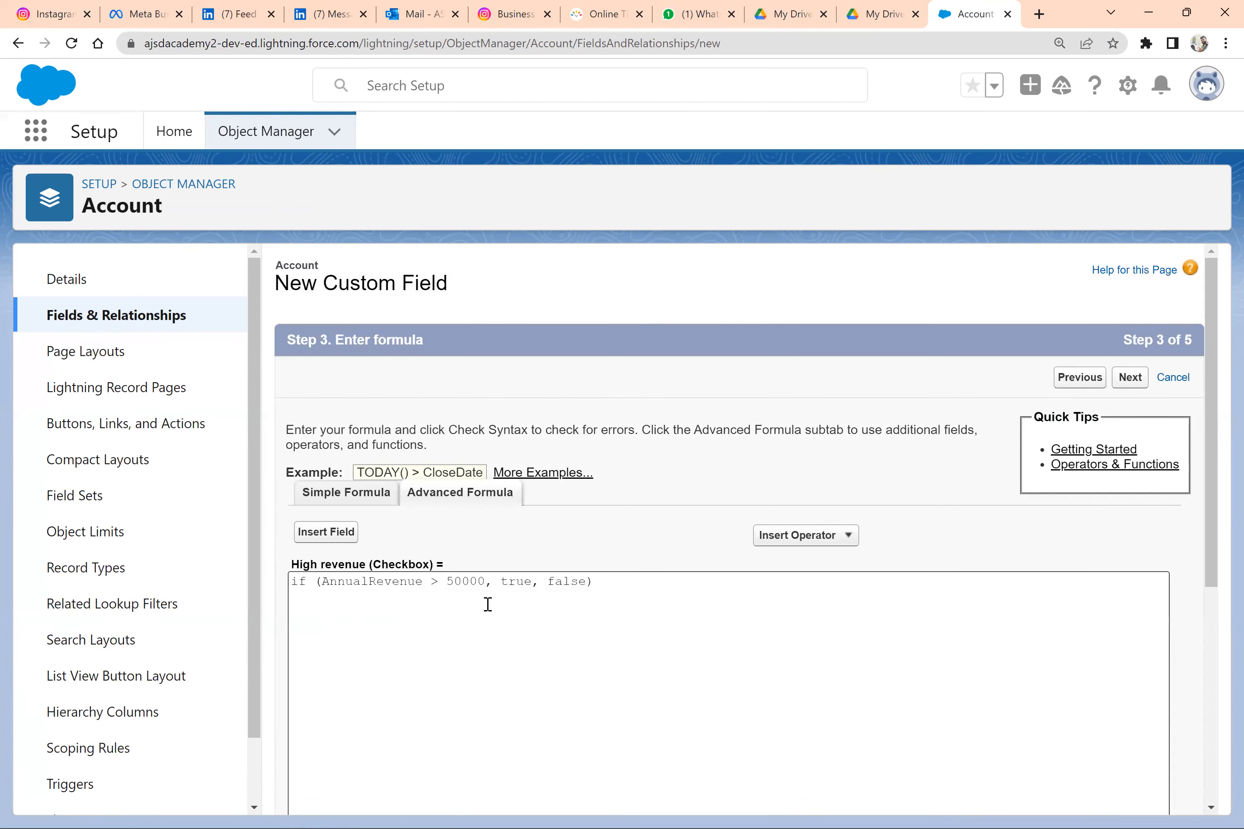
# Make the High revenue field visible to all profiles and save it with all Account page layouts selected
pyautogui.scroll(-4, 1117, 727)
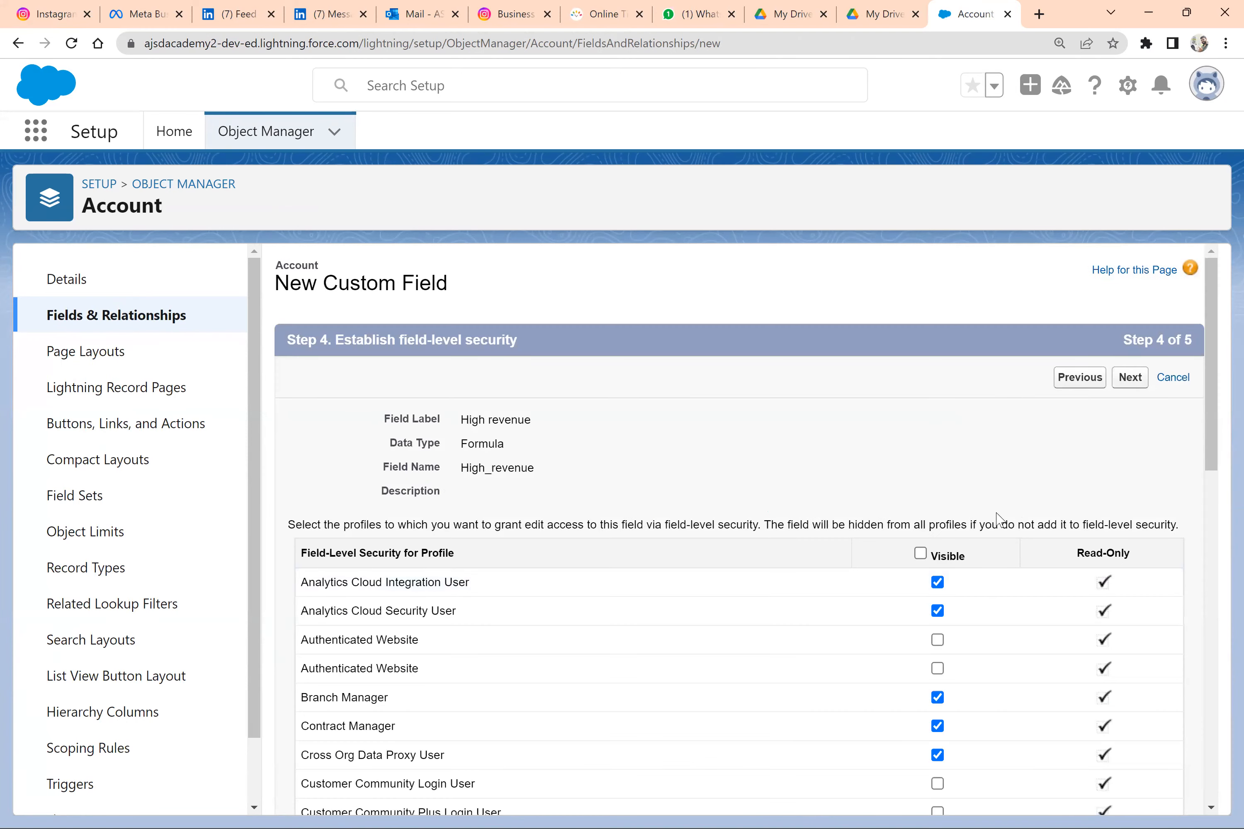
pyautogui.click(920, 554)
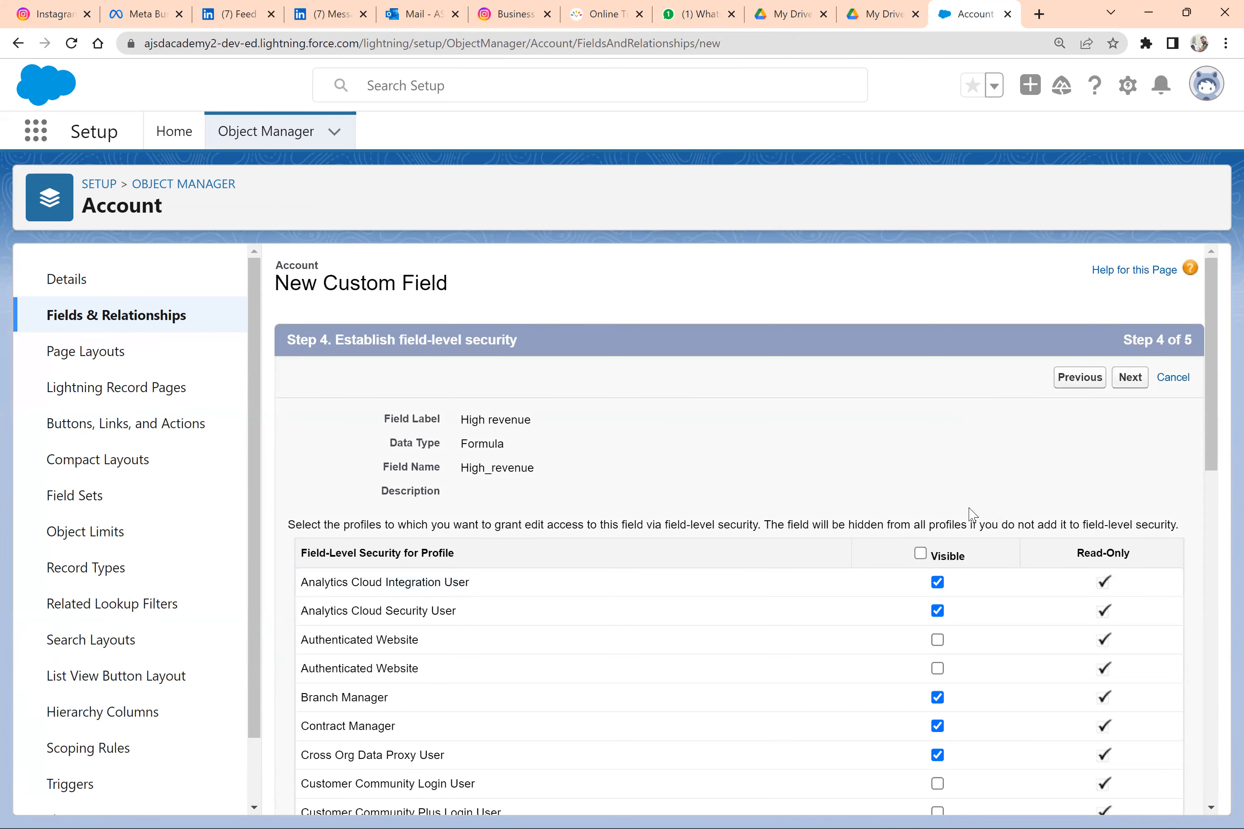
pyautogui.click(1131, 389)
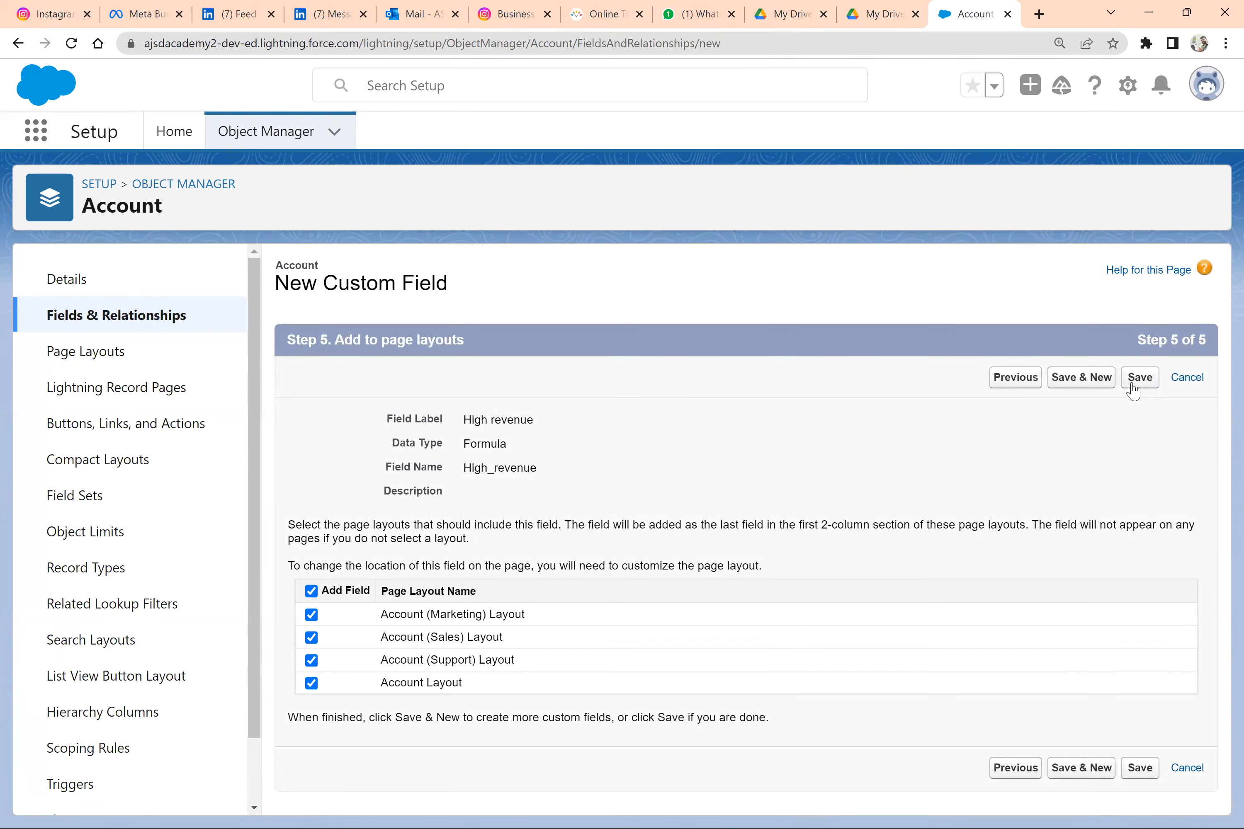
pyautogui.click(1132, 386)
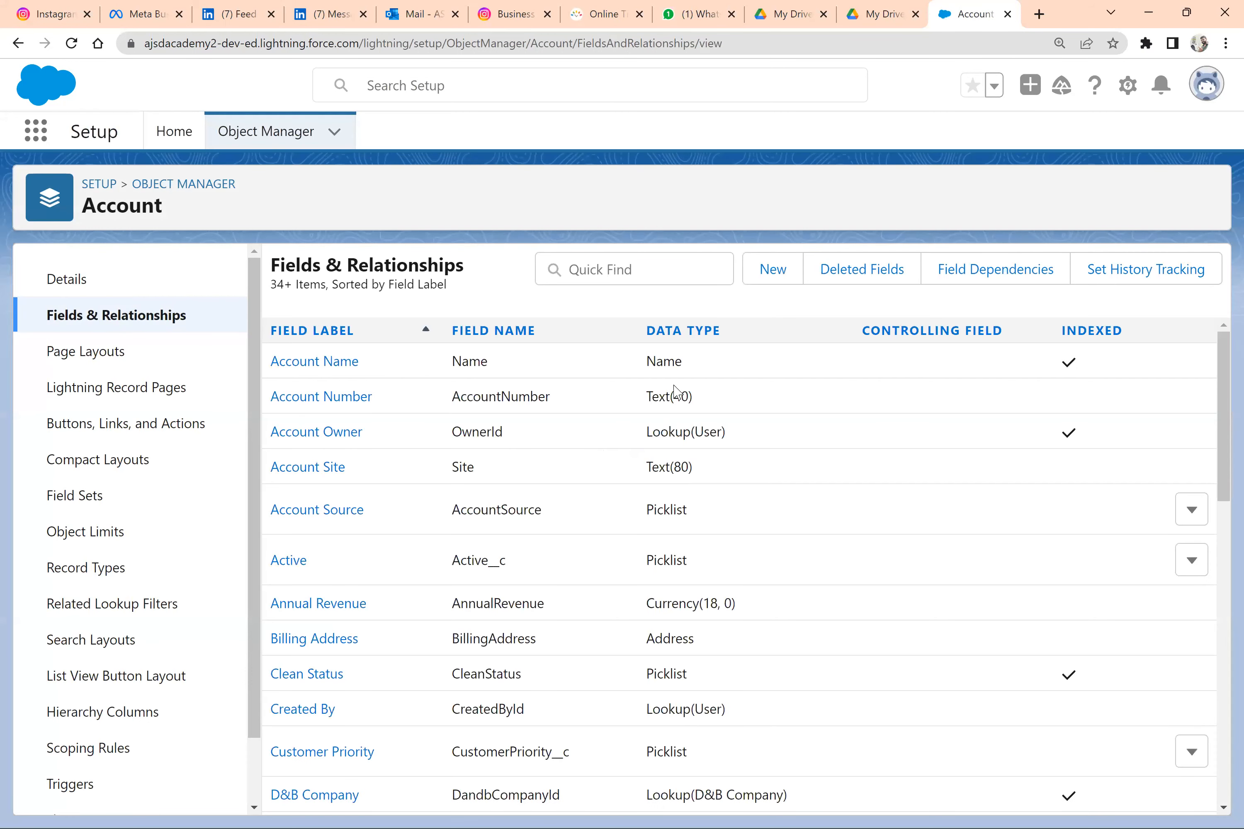
# Duplicate the Salesforce browser tab and open the Accounts list in the duplicate through the App Launcher
pyautogui.rightClick(966, 15)
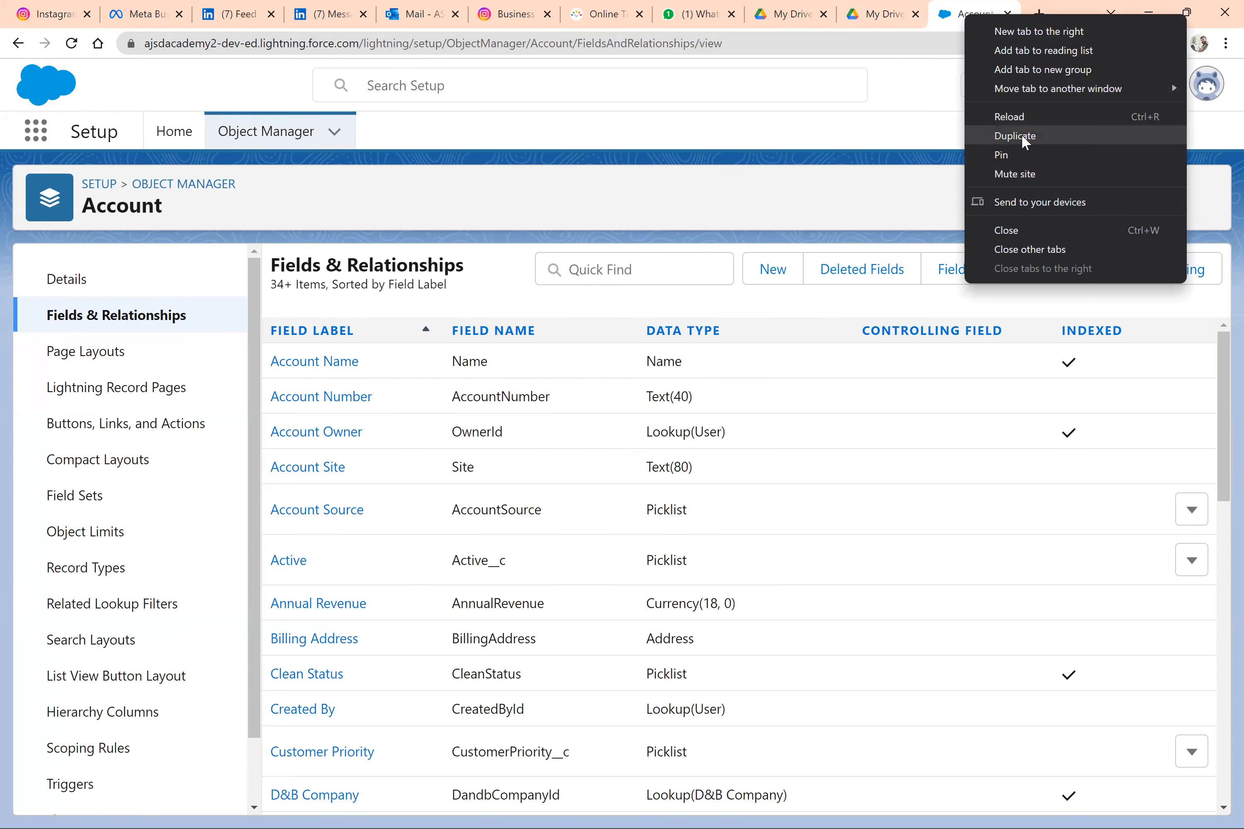
pyautogui.click(1021, 135)
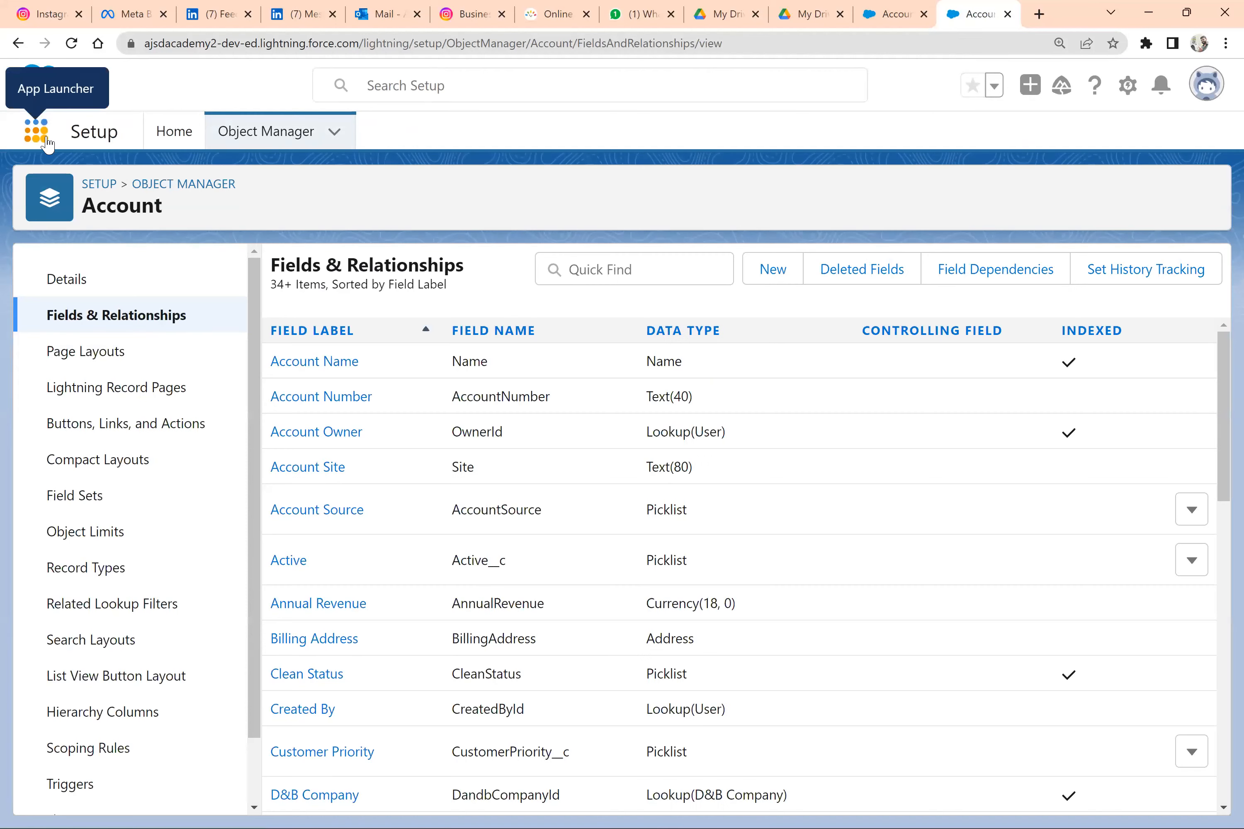
pyautogui.click(48, 142)
pyautogui.write('ashok')
pyautogui.hotkey('ctrl', 'a')
pyautogui.write('accou')
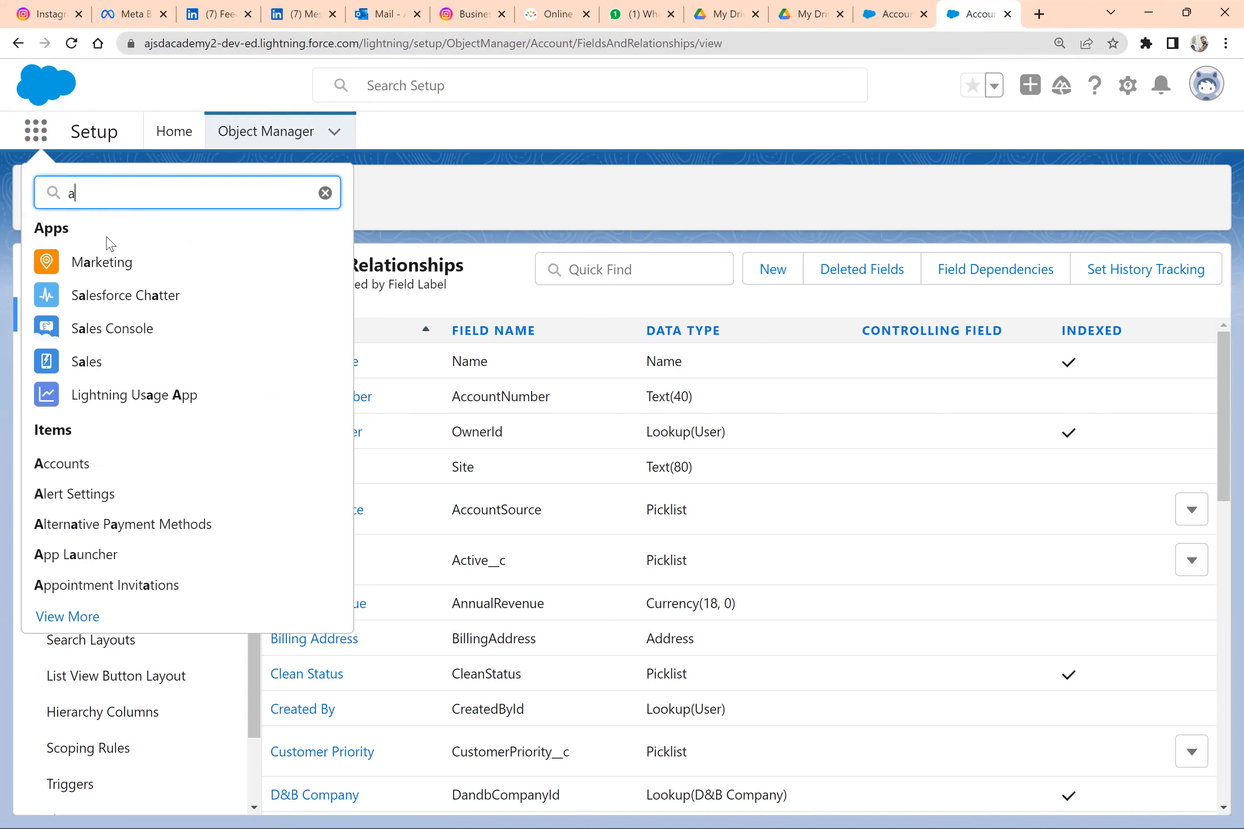
pyautogui.click(60, 321)
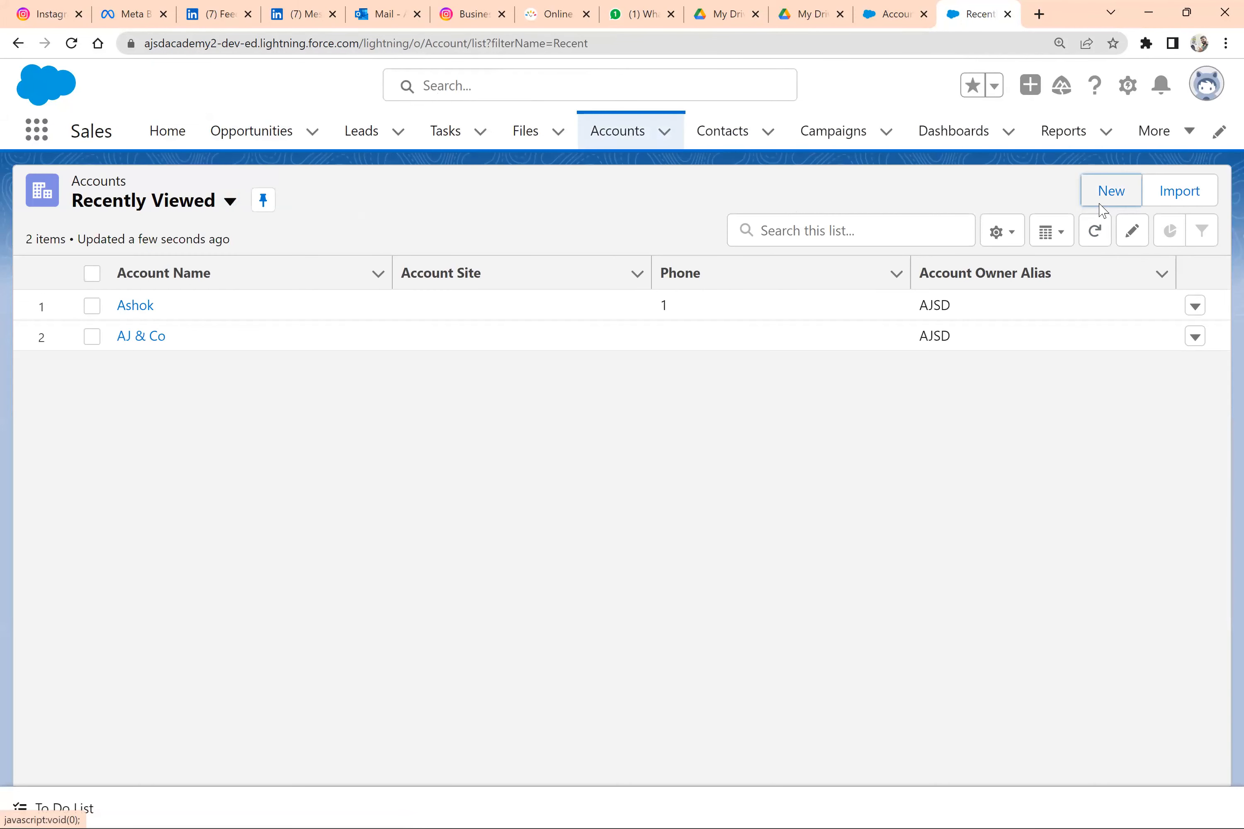
# Start a new account named fghj with an Annual Revenue of 3456 and try to save it
pyautogui.click(1099, 212)
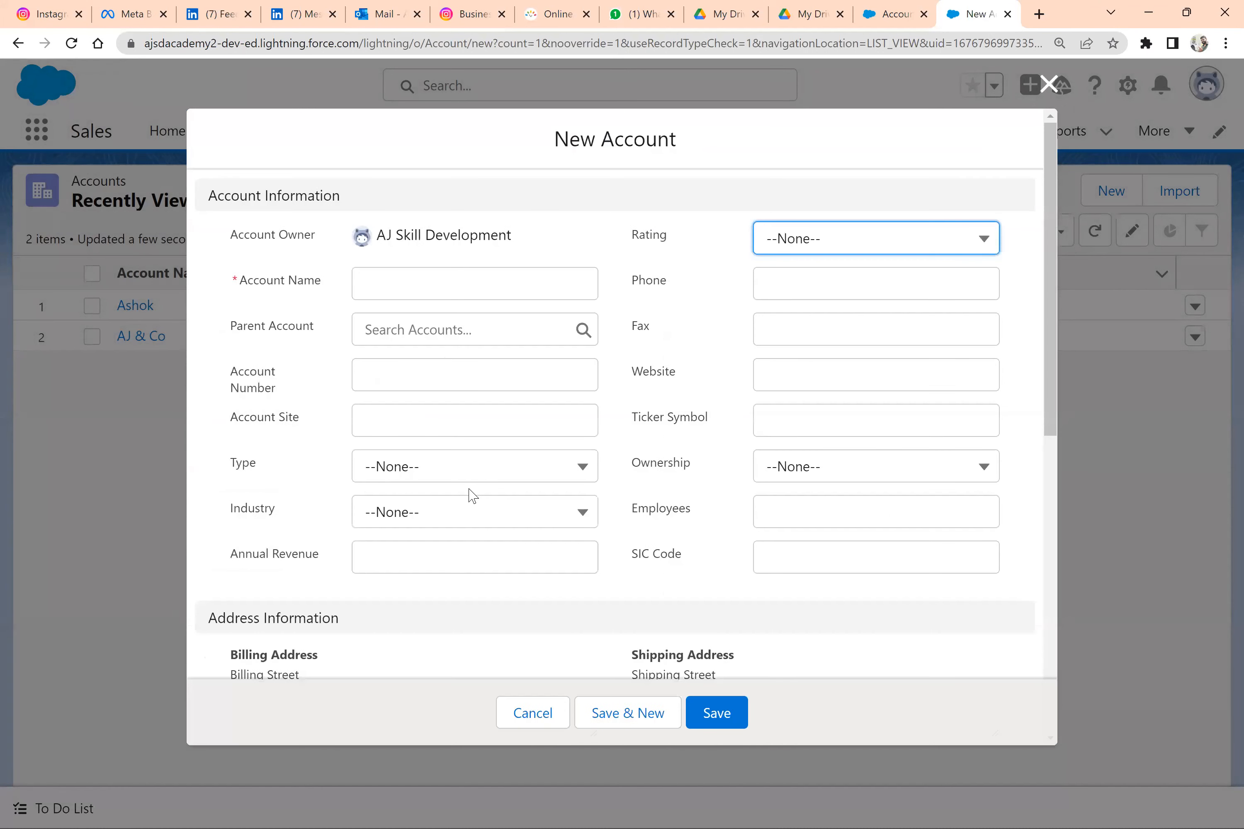
pyautogui.click(449, 545)
pyautogui.write('3456')
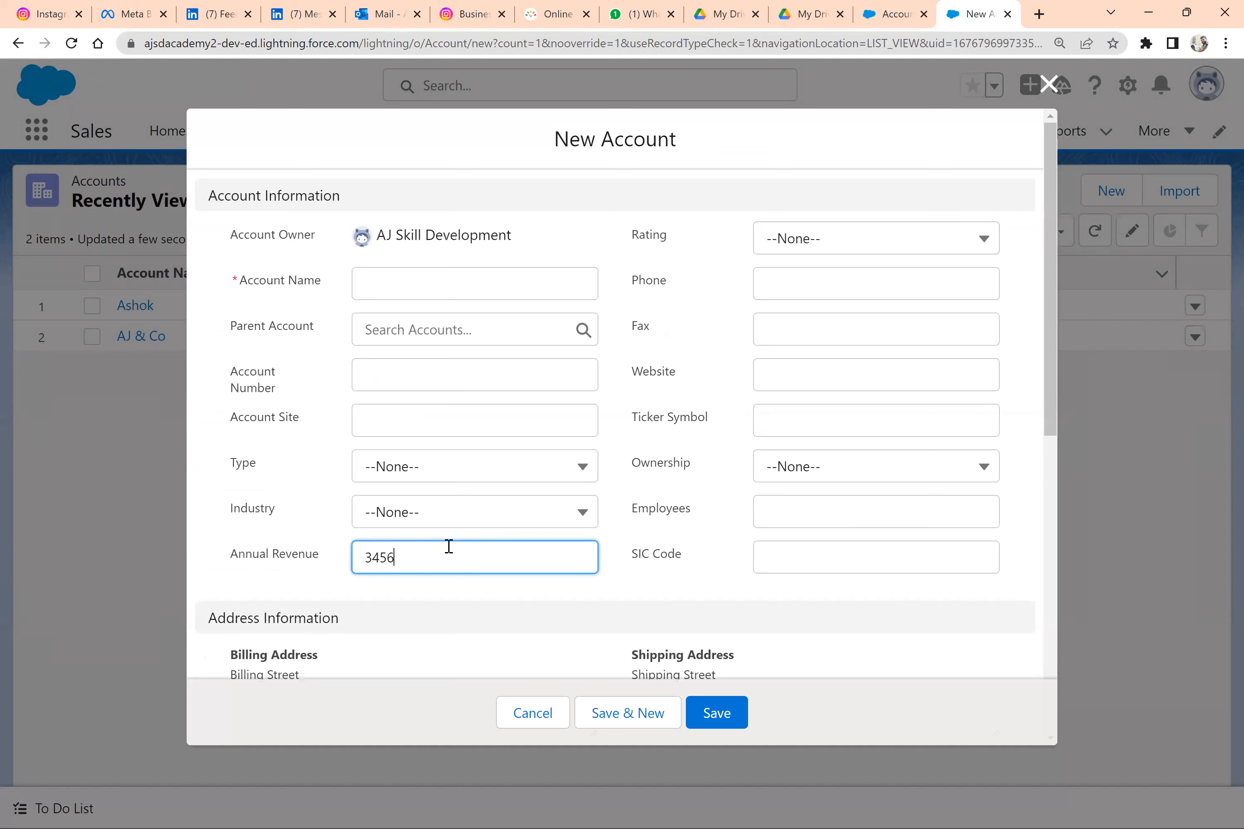
pyautogui.click(718, 717)
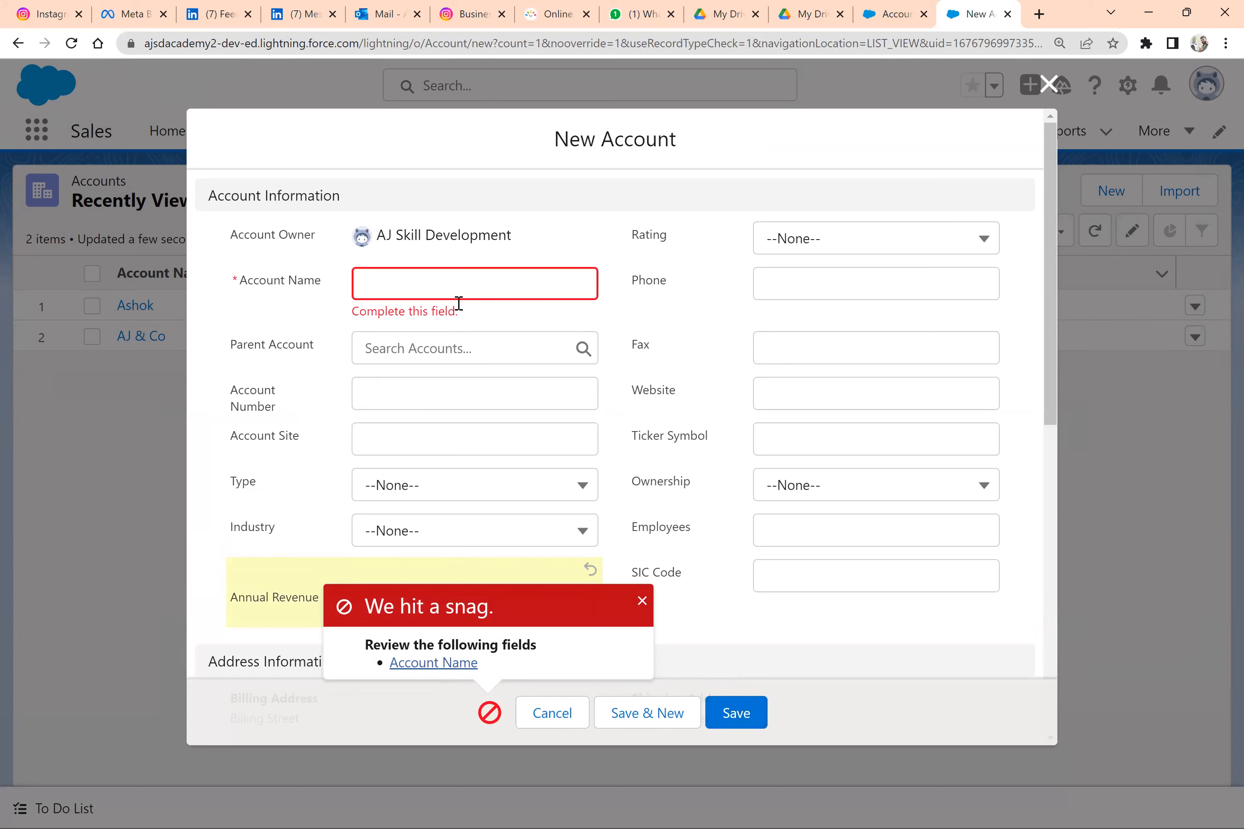
pyautogui.click(455, 284)
pyautogui.write('fghj')
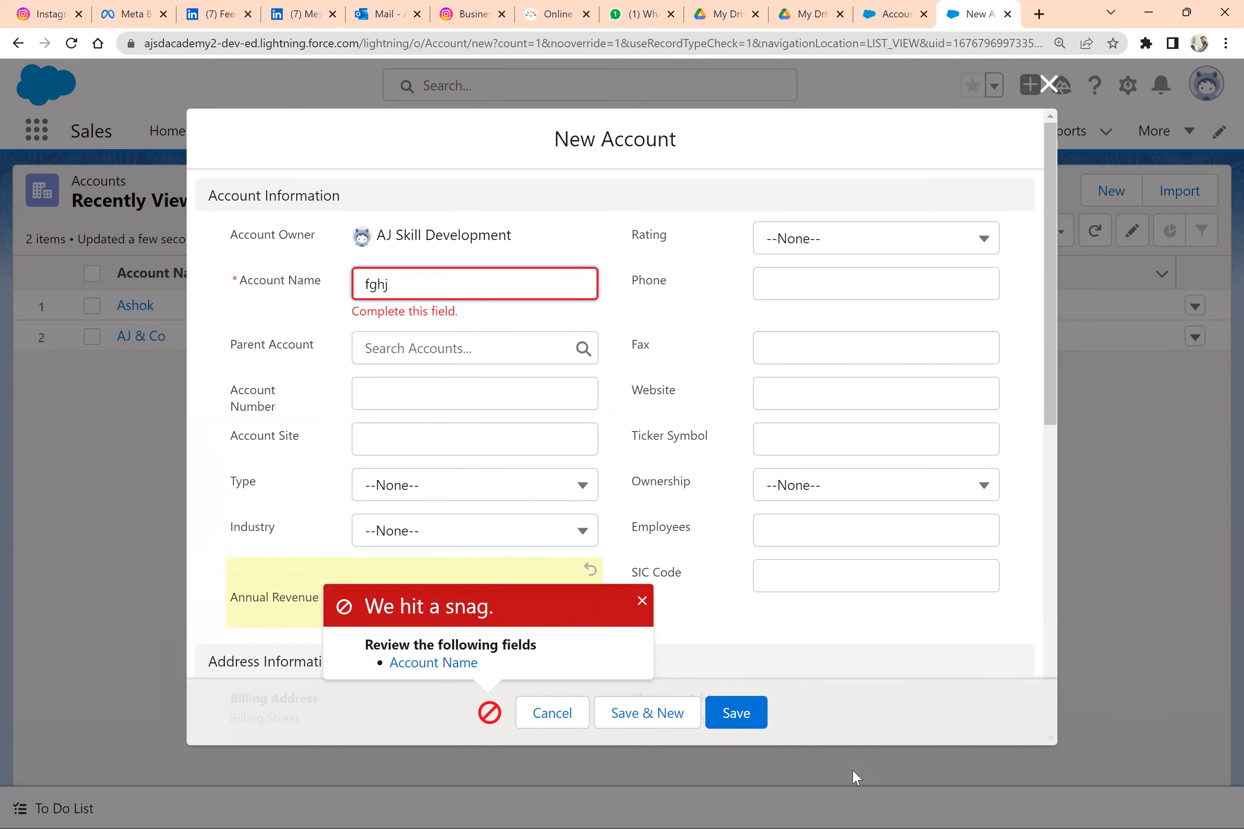
pyautogui.click(738, 718)
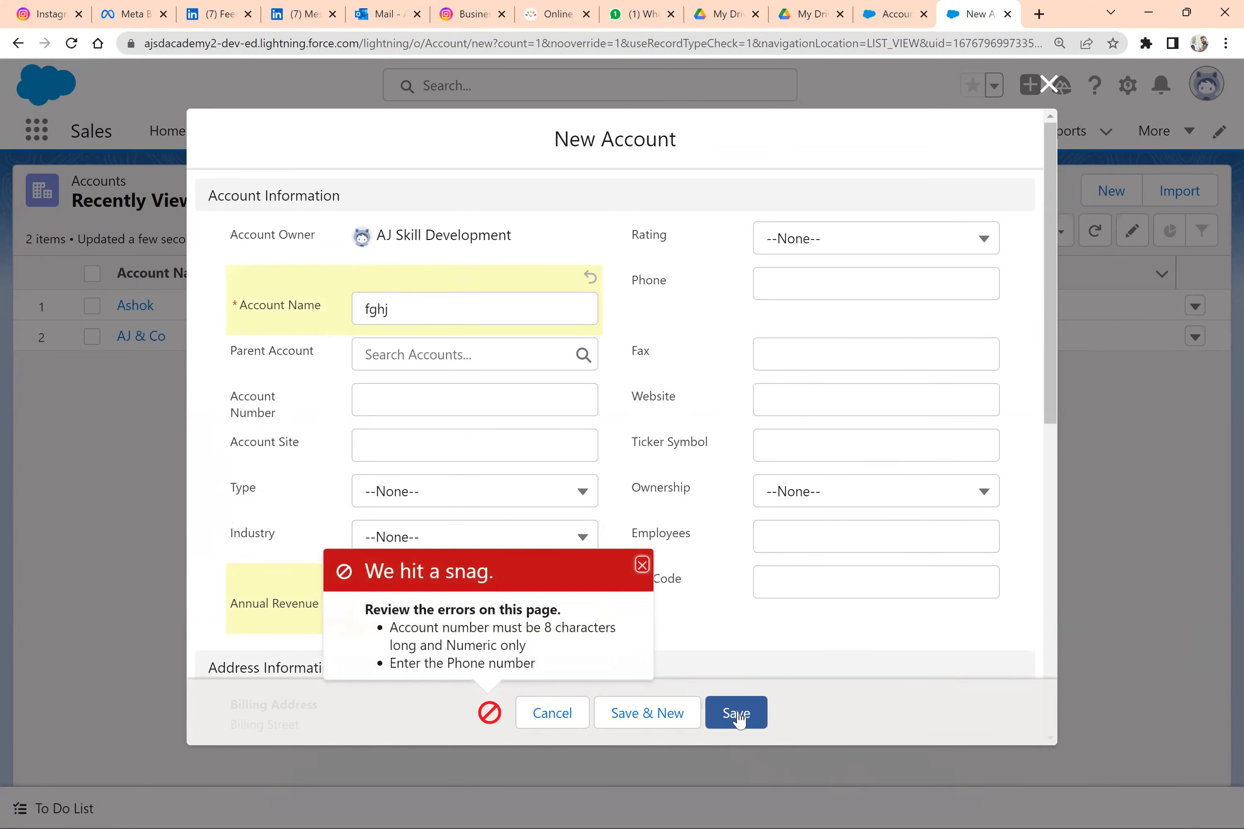
# Fill in the new fghj account's phone number and an eight-digit account number, and save the account
pyautogui.scroll(-1, 692, 555)
pyautogui.scroll(1, 693, 555)
pyautogui.scroll(-1, 692, 555)
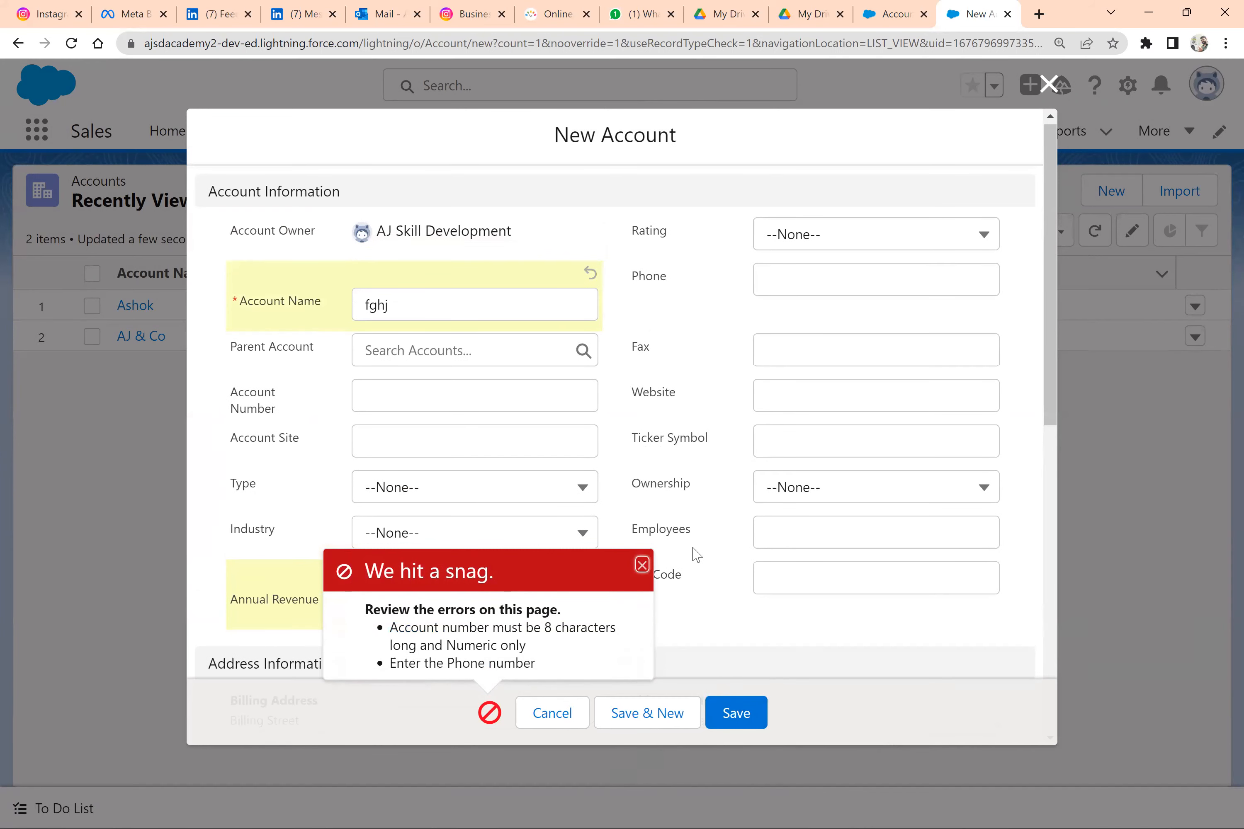
pyautogui.scroll(-3, 694, 554)
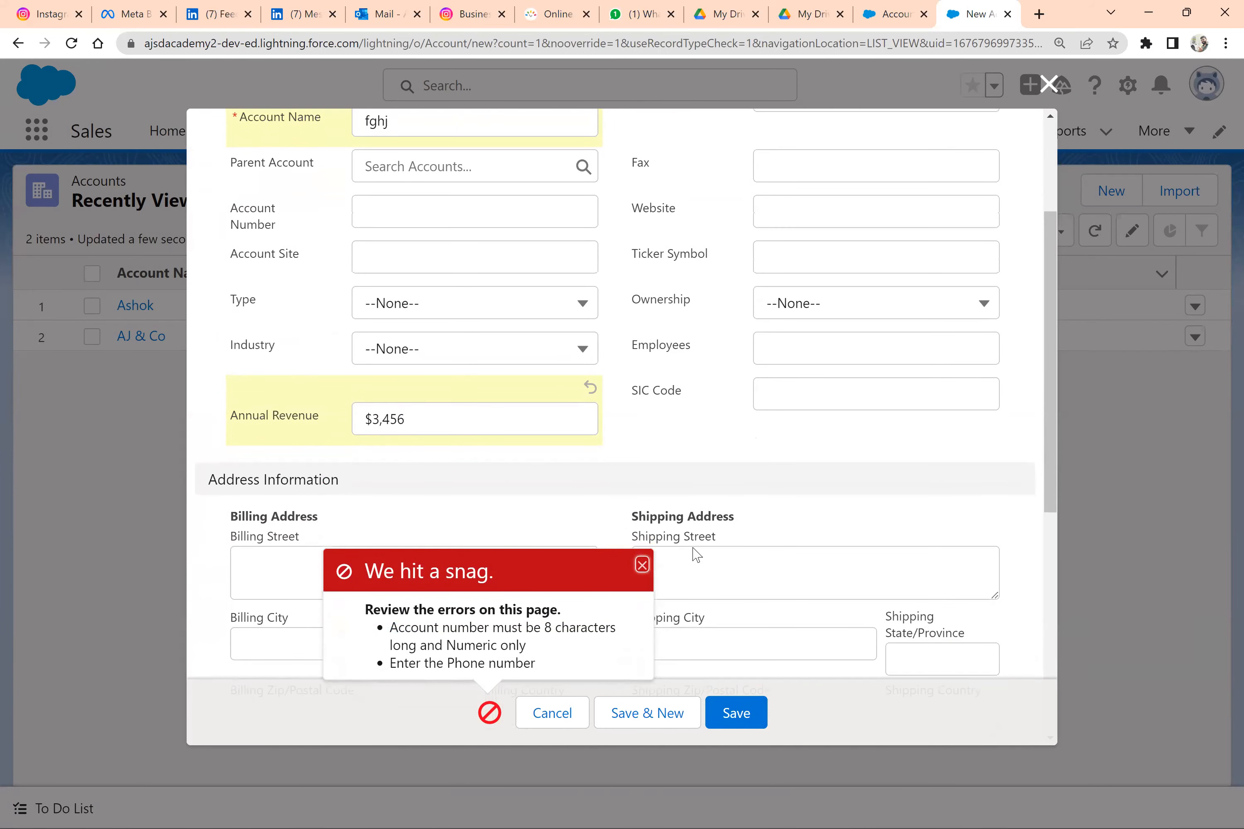
pyautogui.scroll(3, 808, 383)
pyautogui.click(829, 293)
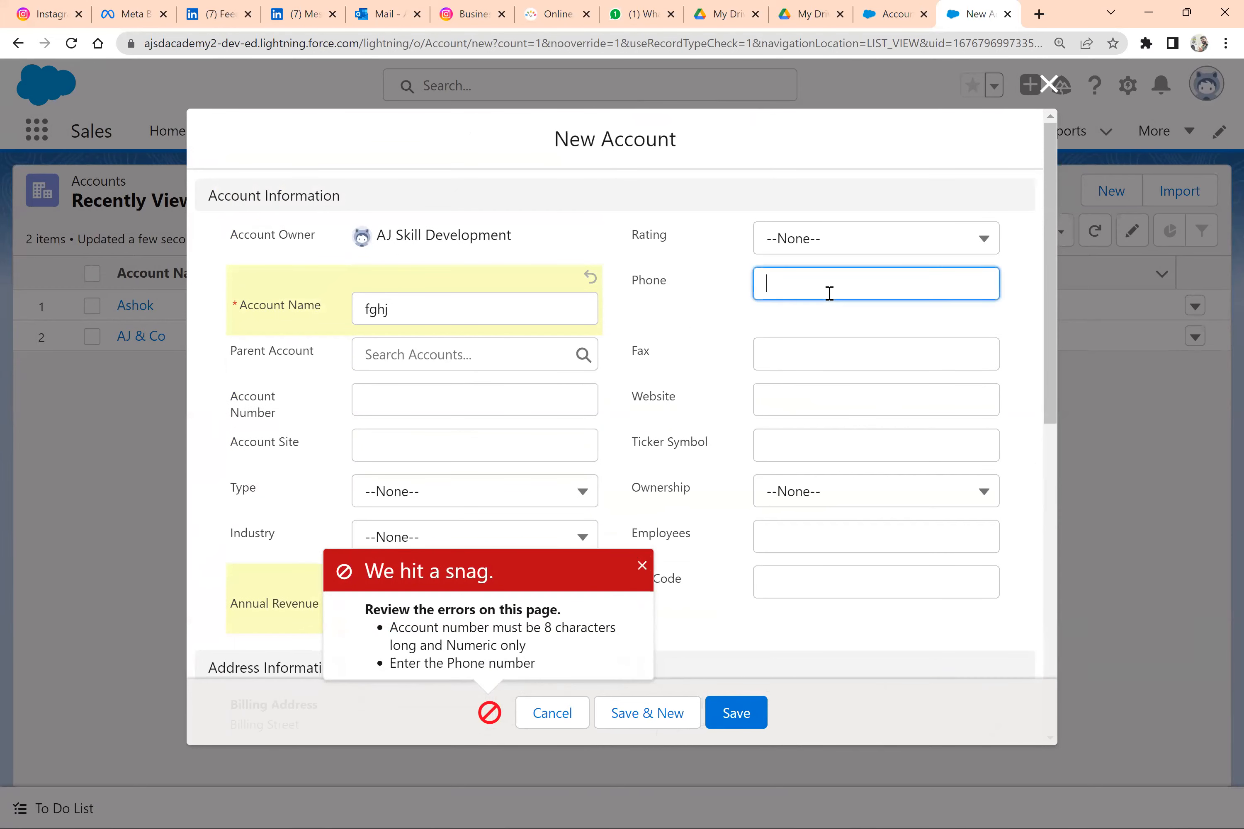
pyautogui.write('1223')
pyautogui.click(464, 411)
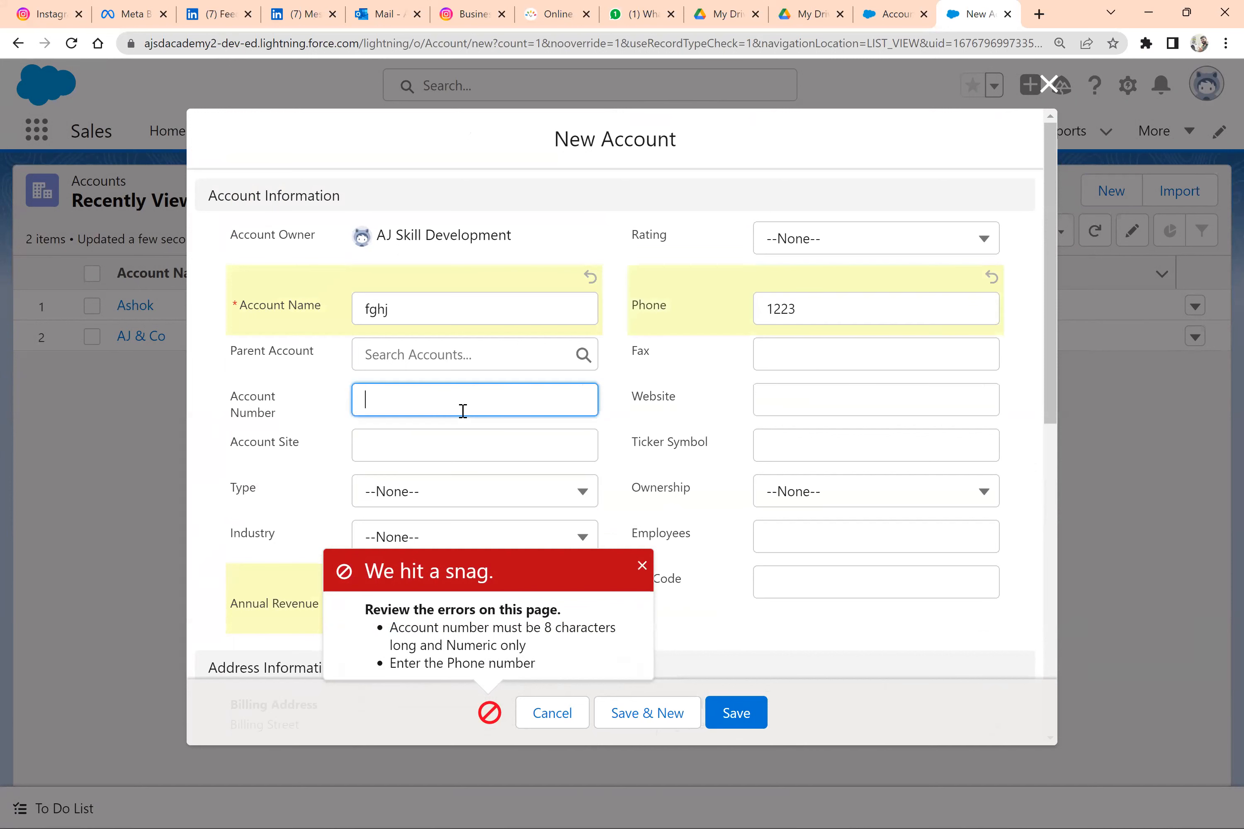
pyautogui.write('5678')
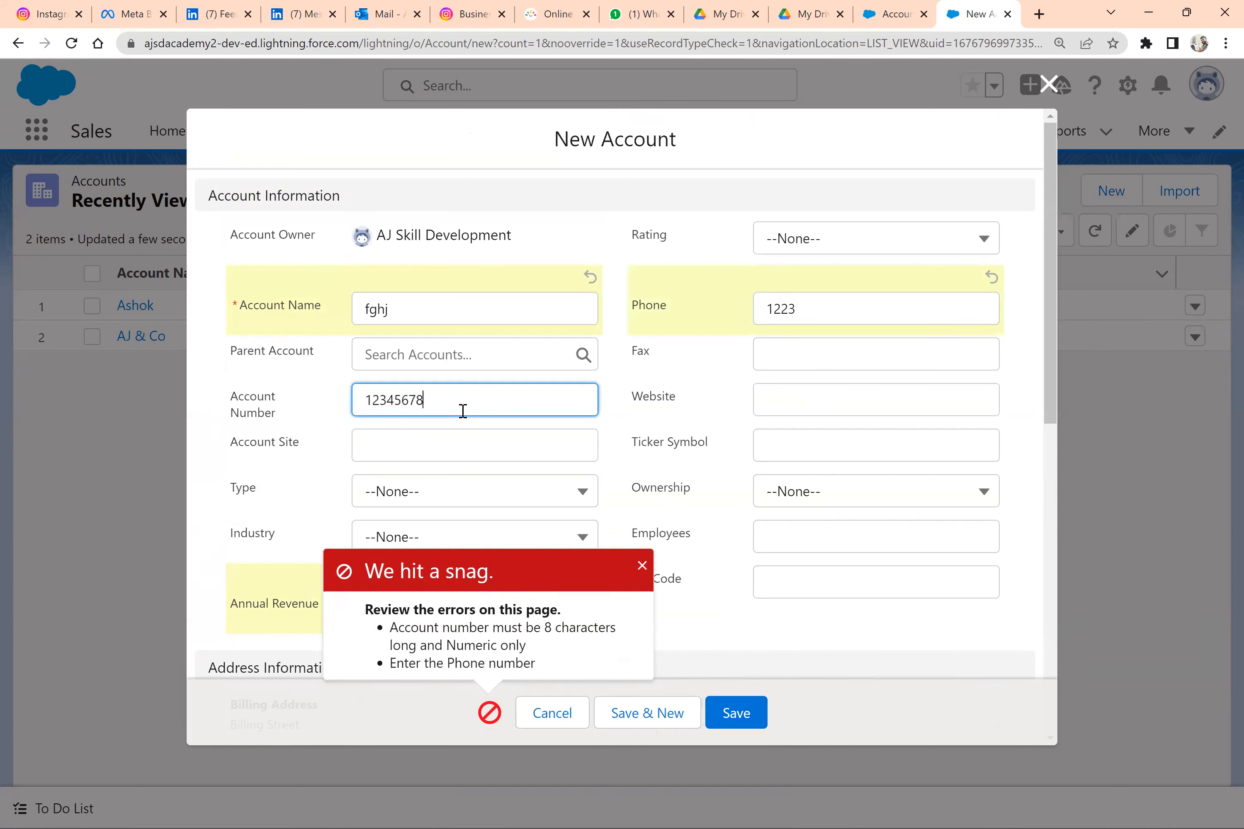
pyautogui.click(748, 724)
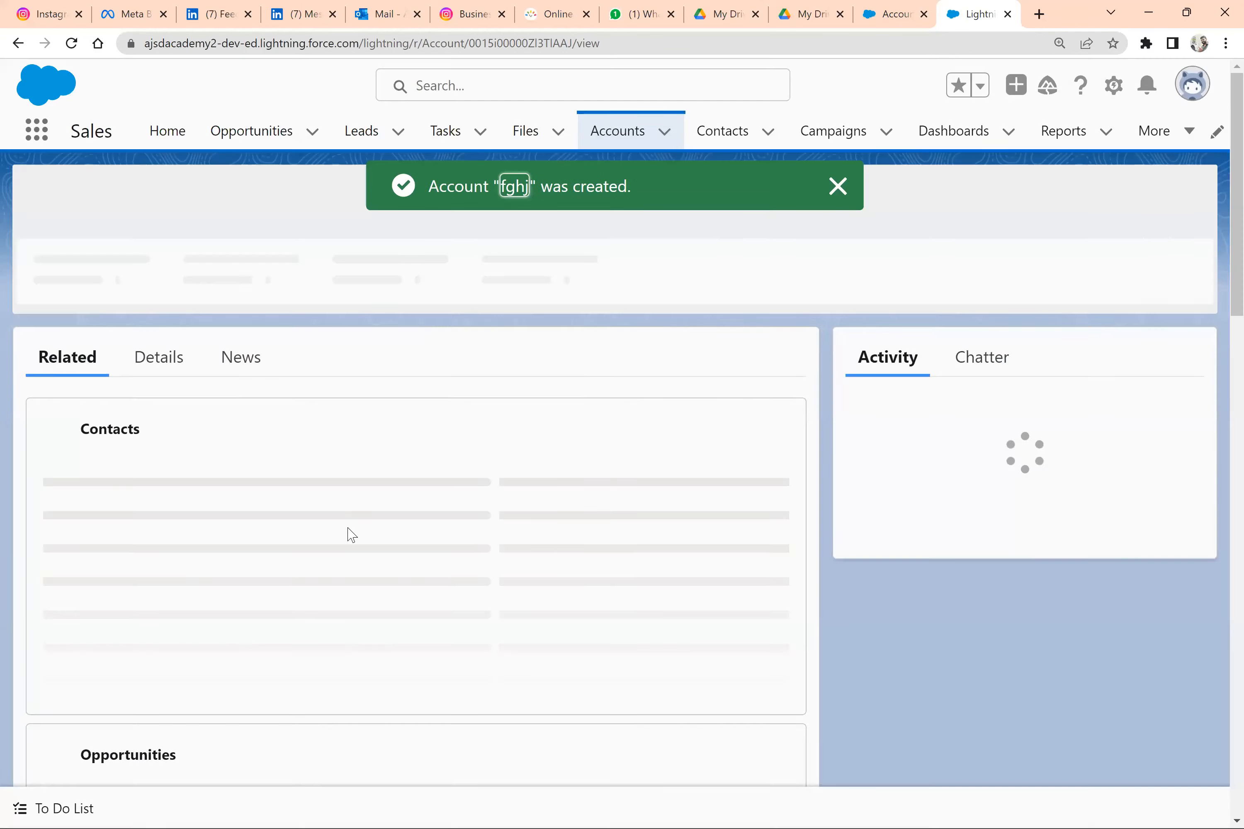
# Open the fghj account's details, set its Annual Revenue to 345656789 and save to test the High revenue checkbox
pyautogui.click(158, 317)
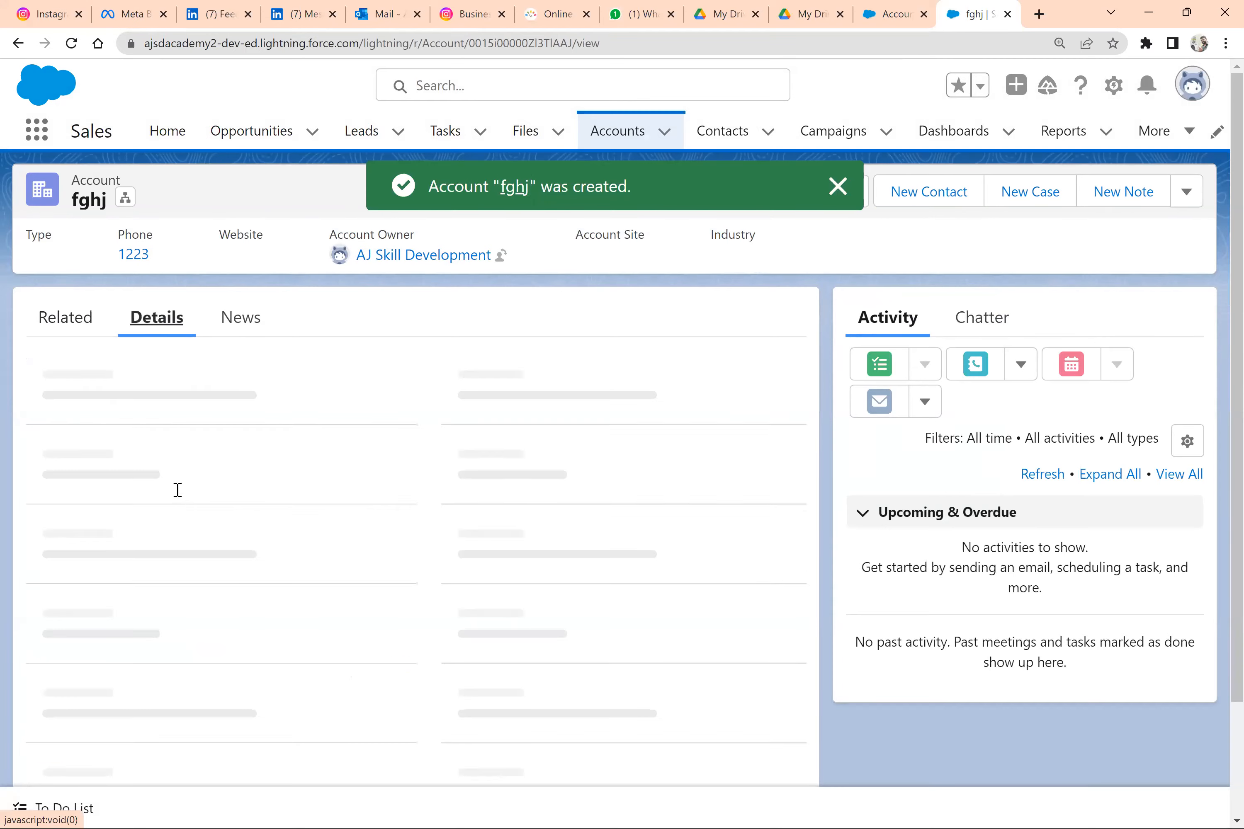
pyautogui.scroll(-2, 178, 483)
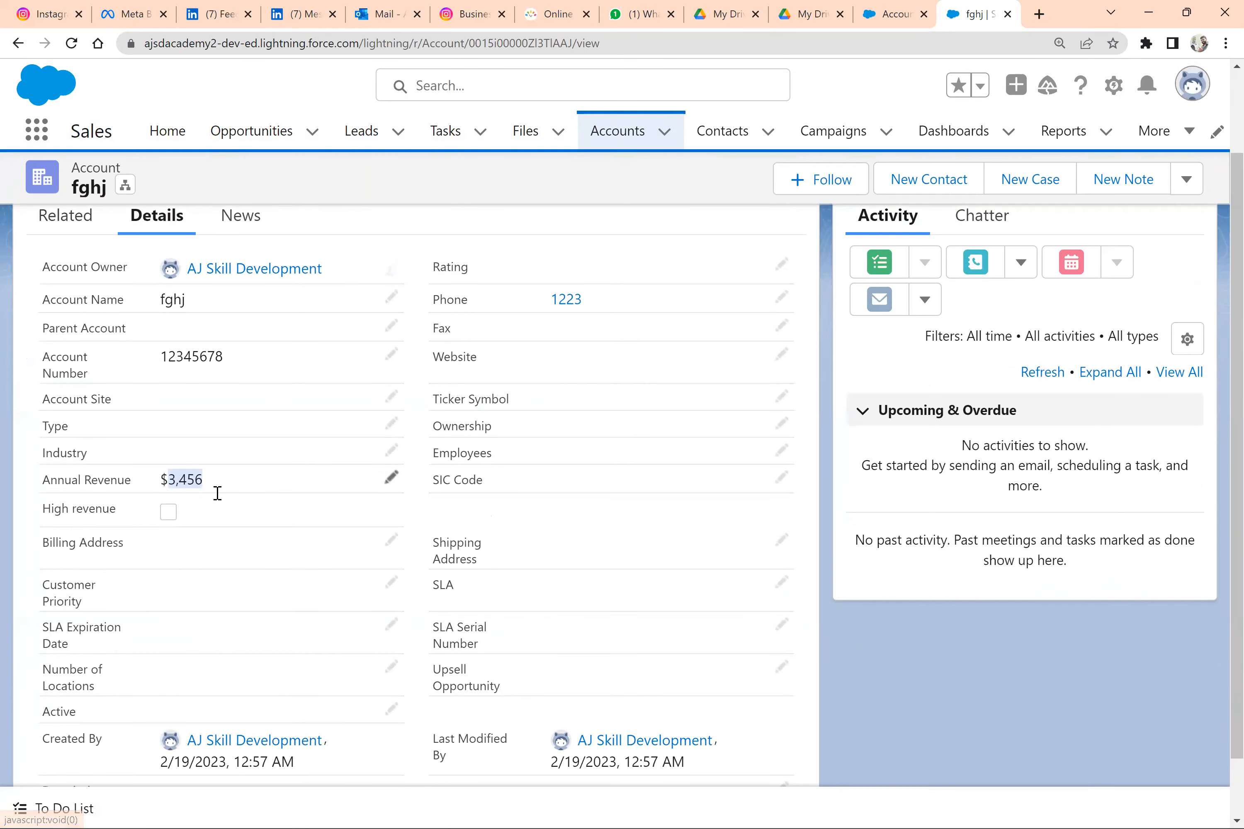
pyautogui.doubleClick(217, 489)
pyautogui.click(241, 471)
pyautogui.write('56789')
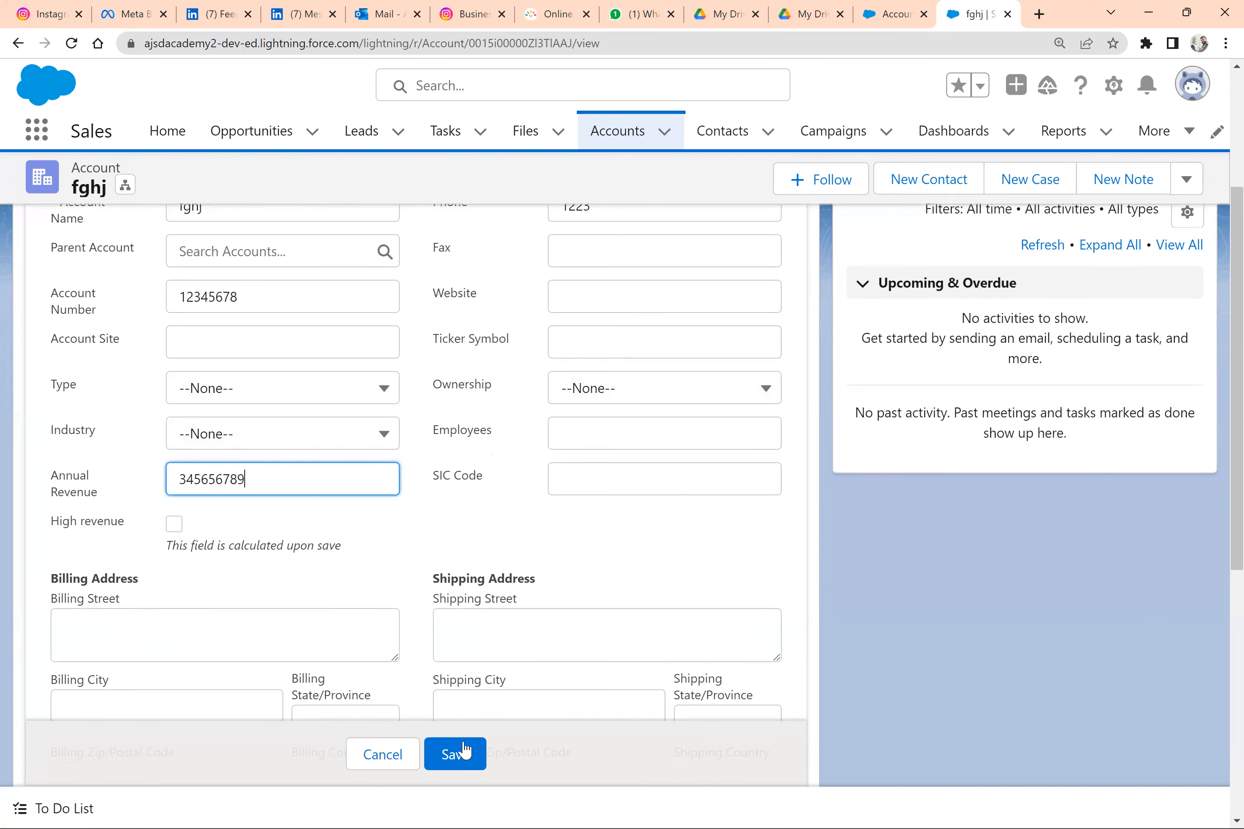
pyautogui.click(460, 756)
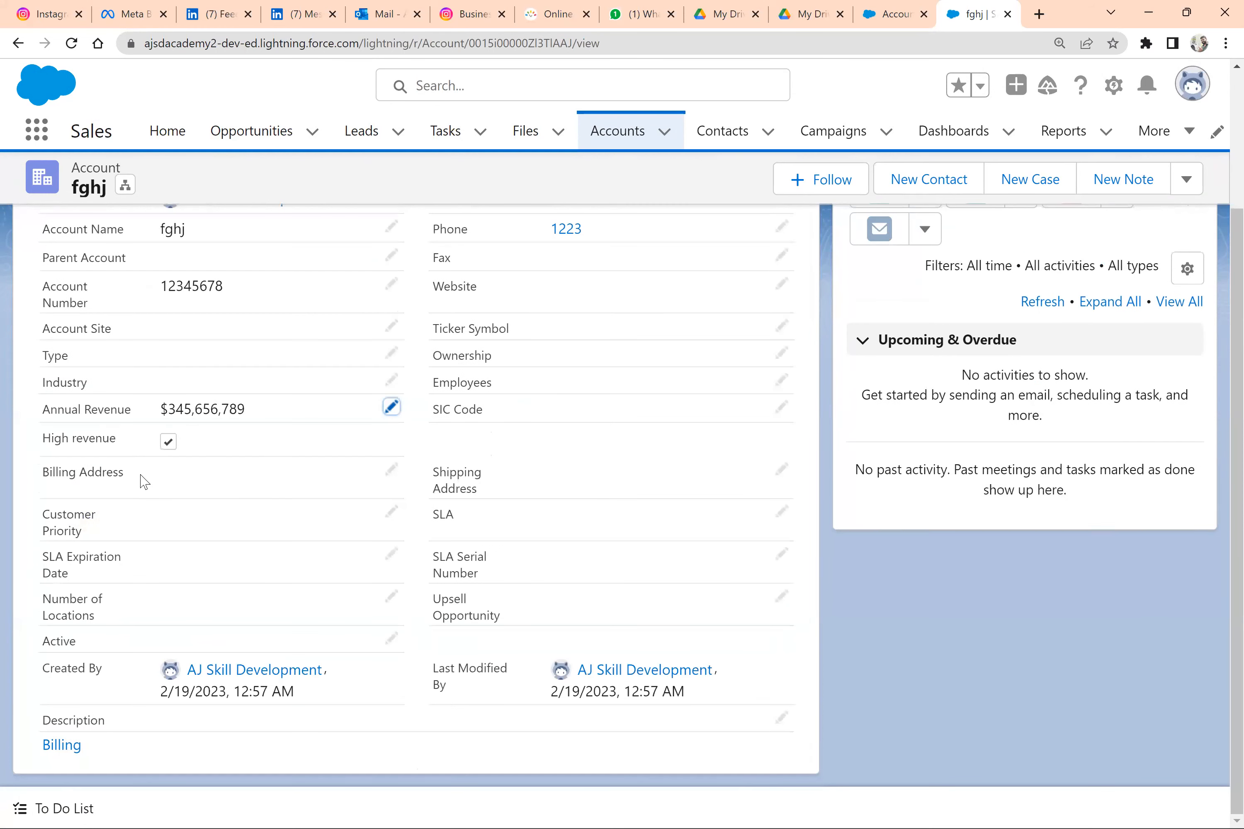
pyautogui.tripleClick(94, 440)
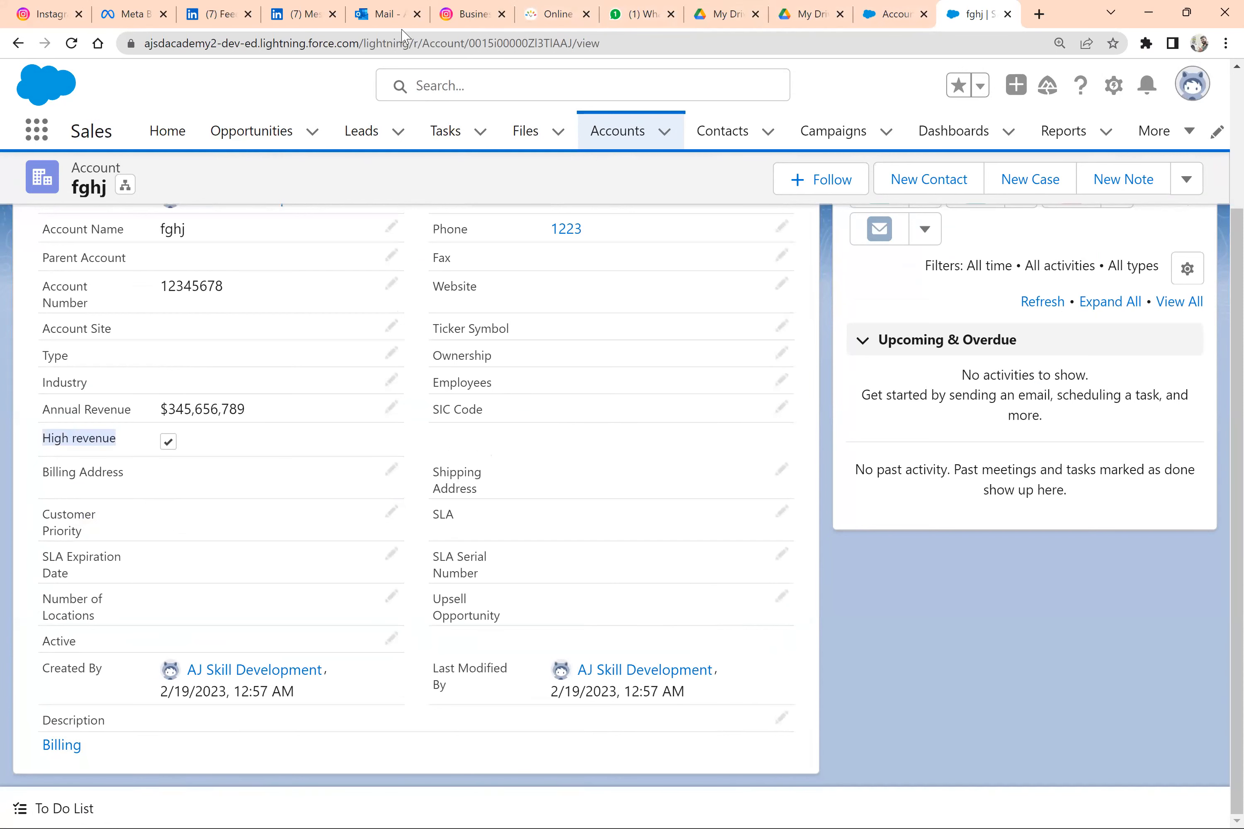
# Review the DIY Revenue Rating formula exercise in the Day 2 document in Google Docs, and return to Salesforce
pyautogui.hotkey('alt', 'Tab')
pyautogui.hotkey('alt', 'Tab')
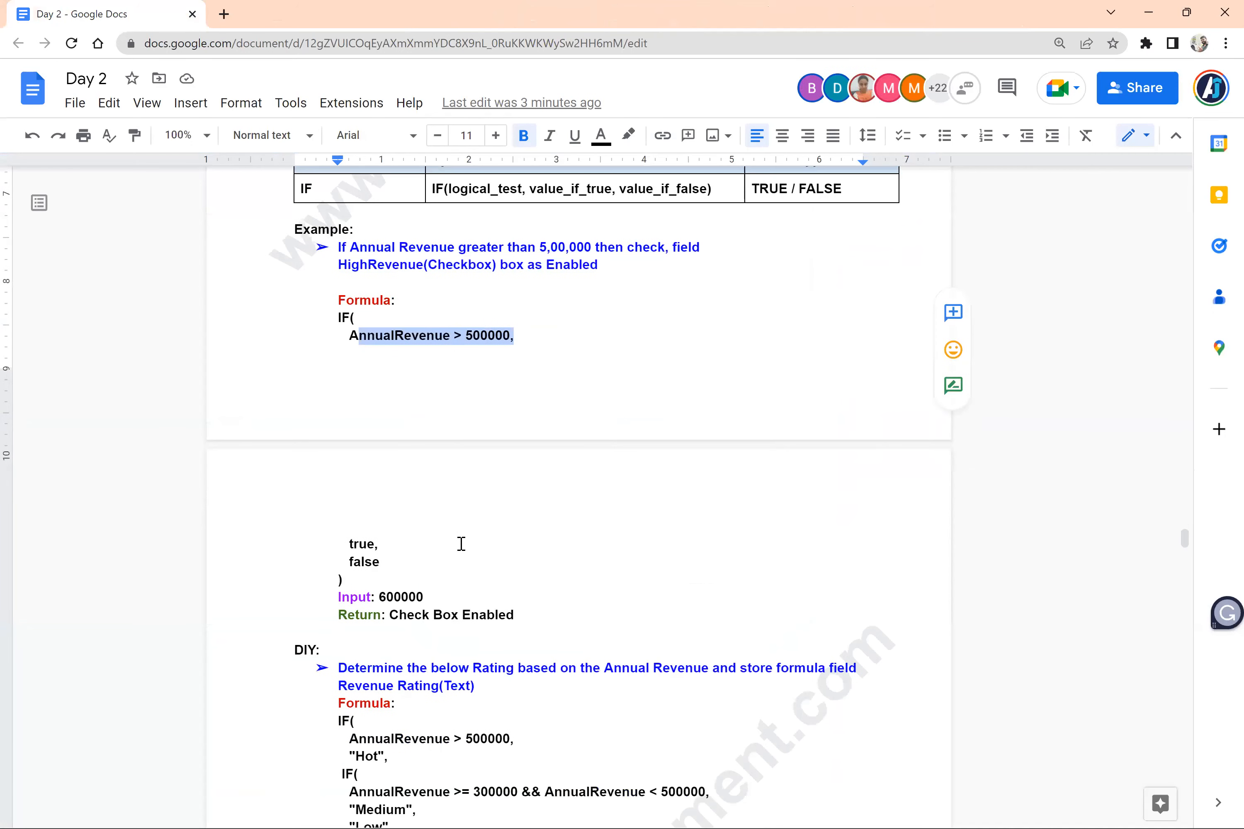
pyautogui.scroll(-3, 460, 544)
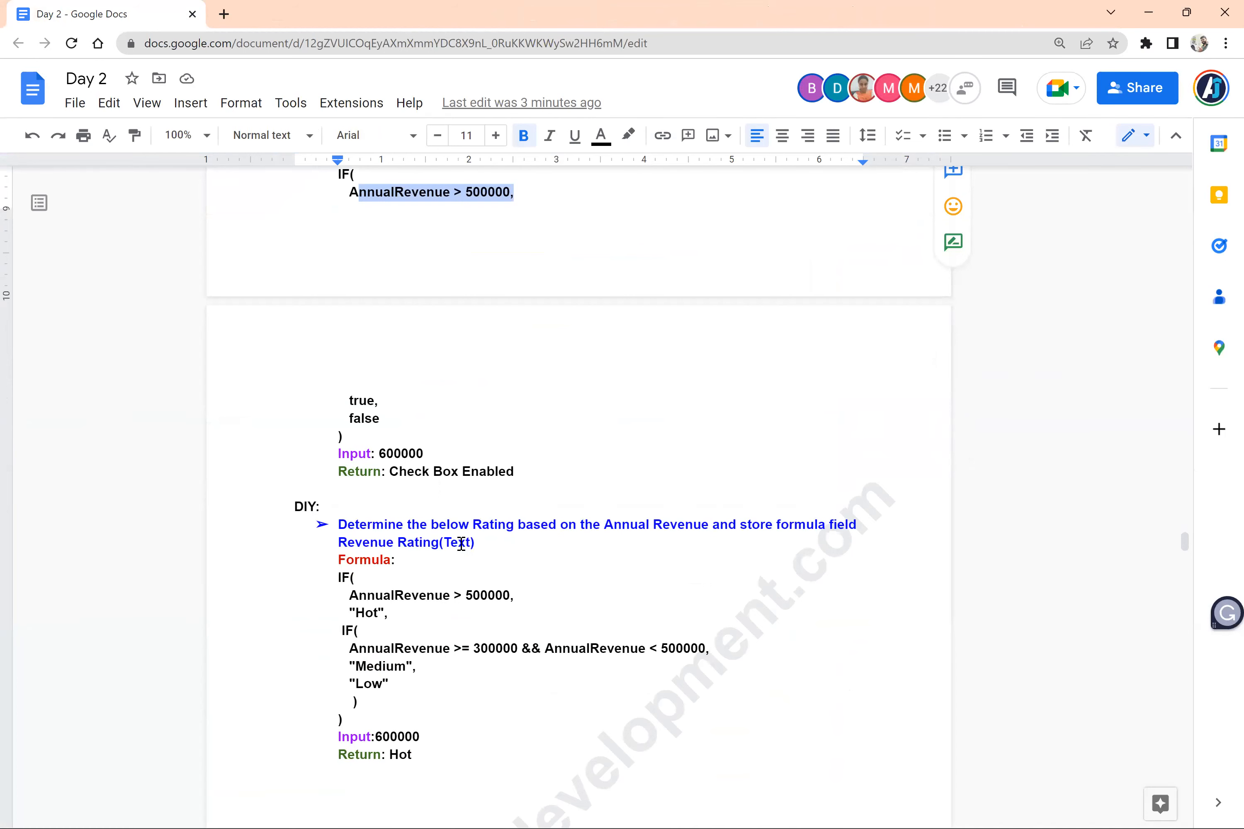
pyautogui.hotkey('alt', 'Tab')
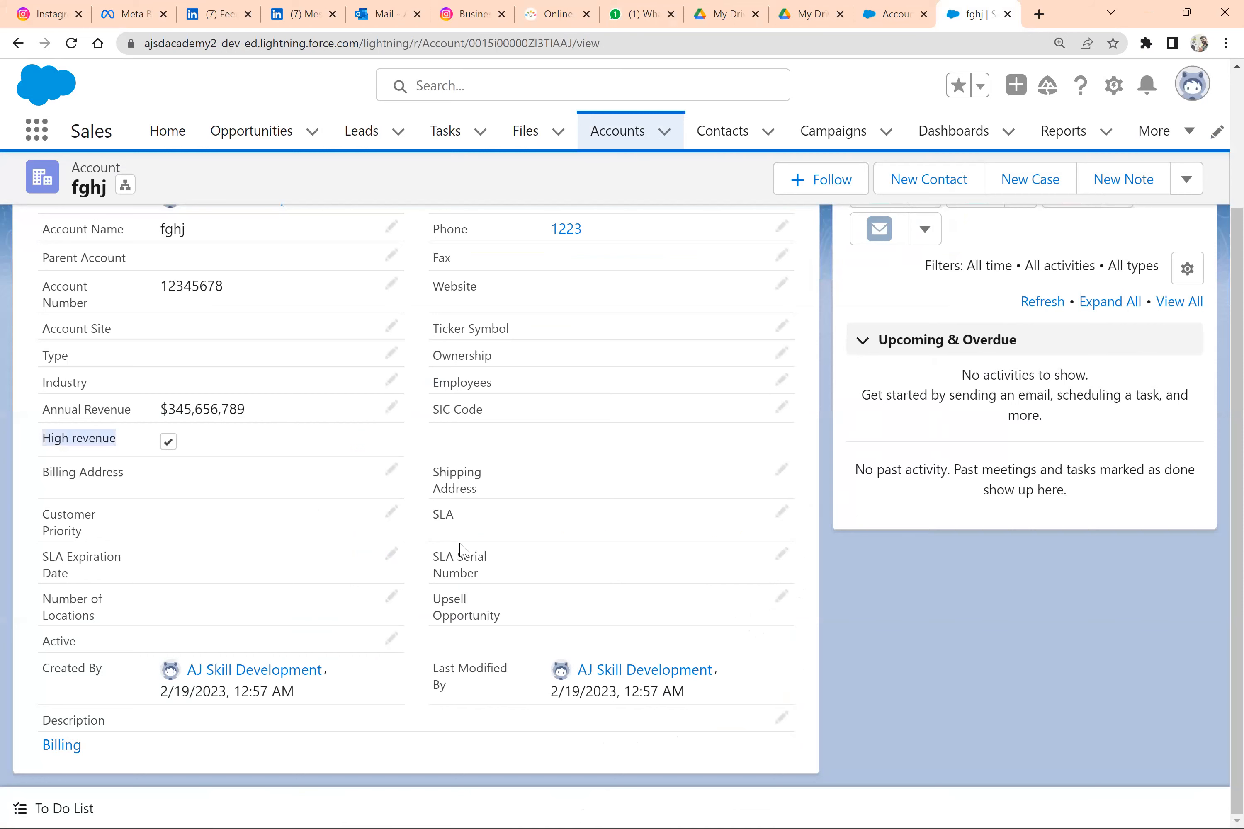
# Switch to Word and replace the text in Document1 with "if age > 21 allow the sales rep to create a course"
pyautogui.hotkey('alt', 'Tab')
pyautogui.hotkey('alt', 'Tab')
pyautogui.press('Tab')
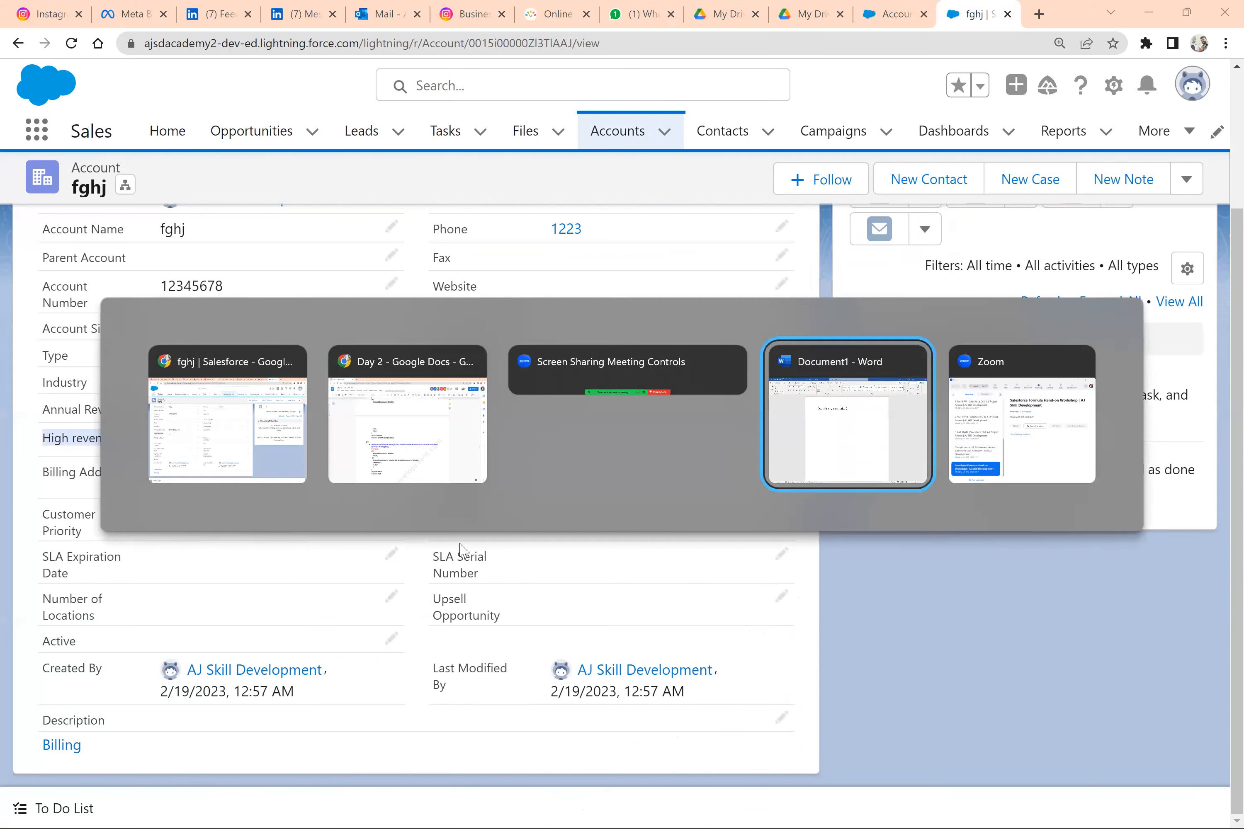
pyautogui.write('i')
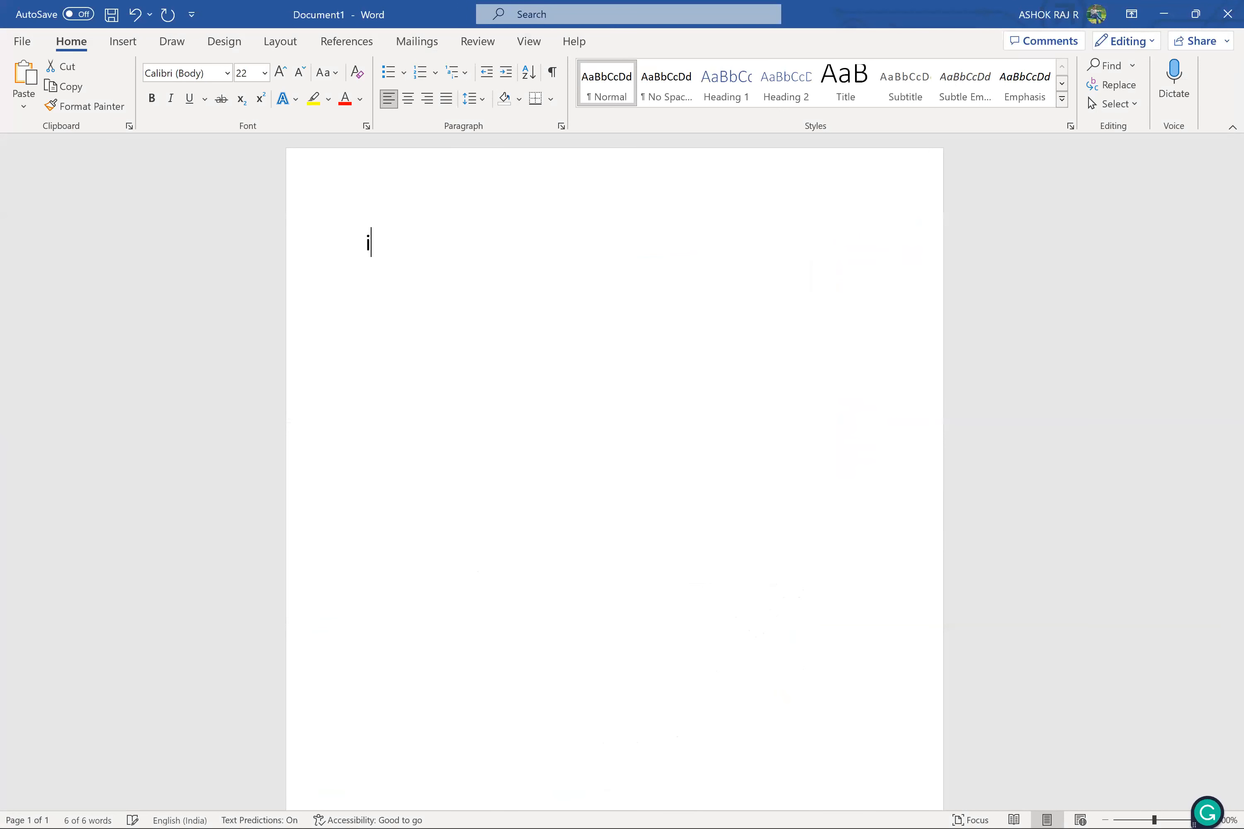
pyautogui.write('f age > ')
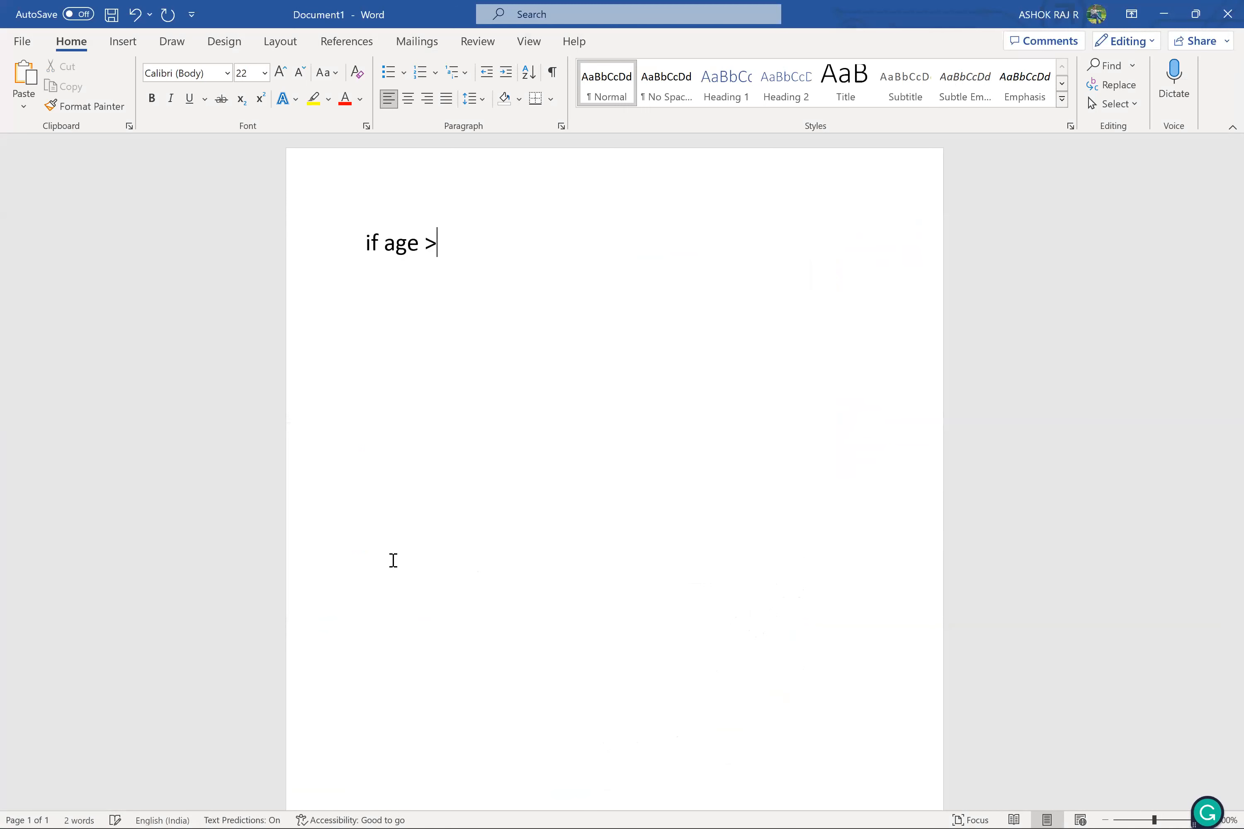
pyautogui.write('21 allow the sales')
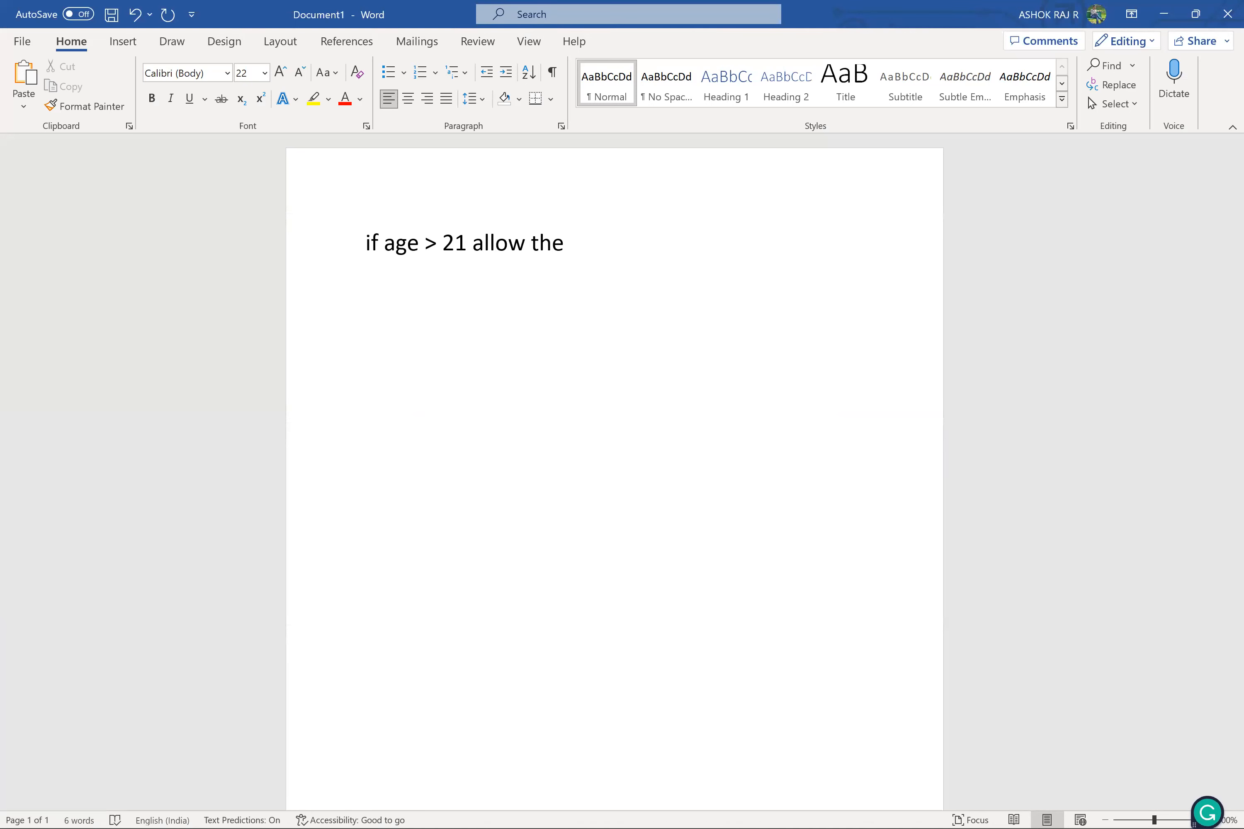
pyautogui.write(' rep to c')
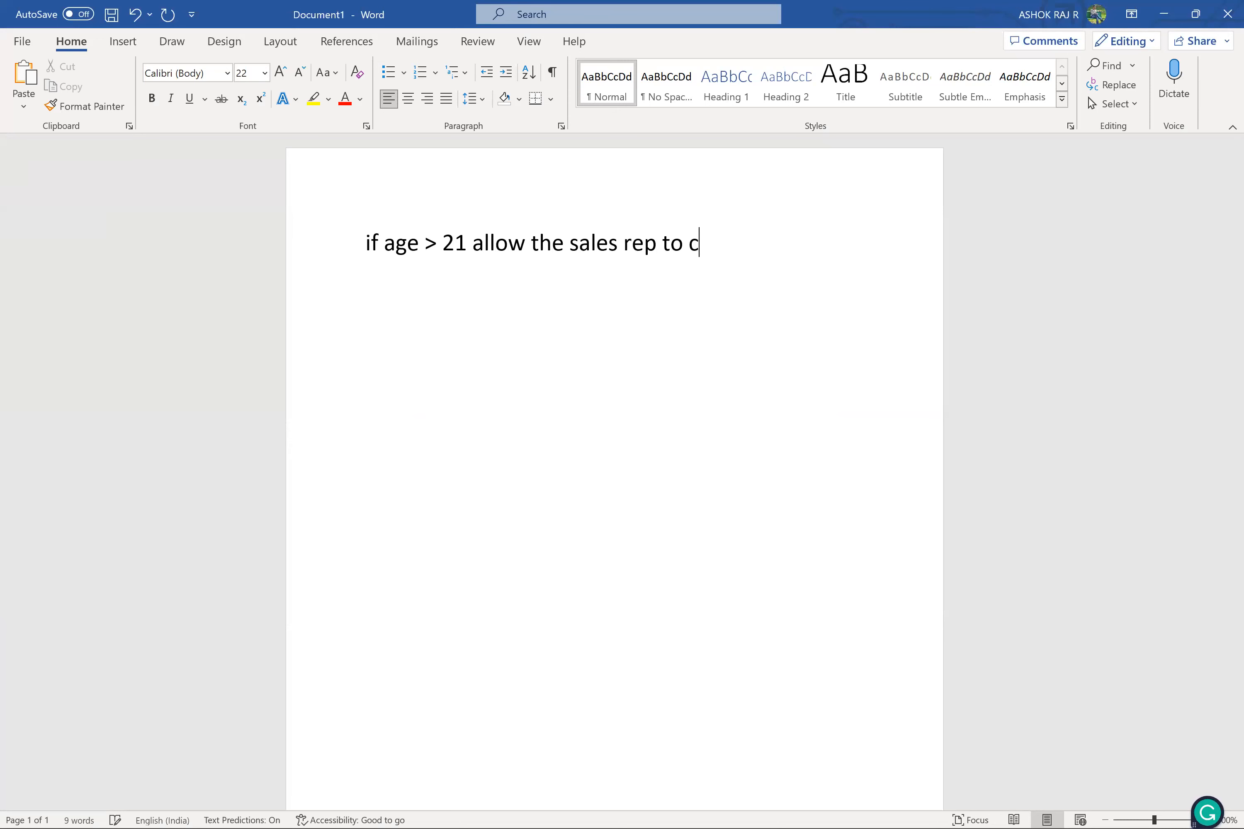
pyautogui.write('reate a course')
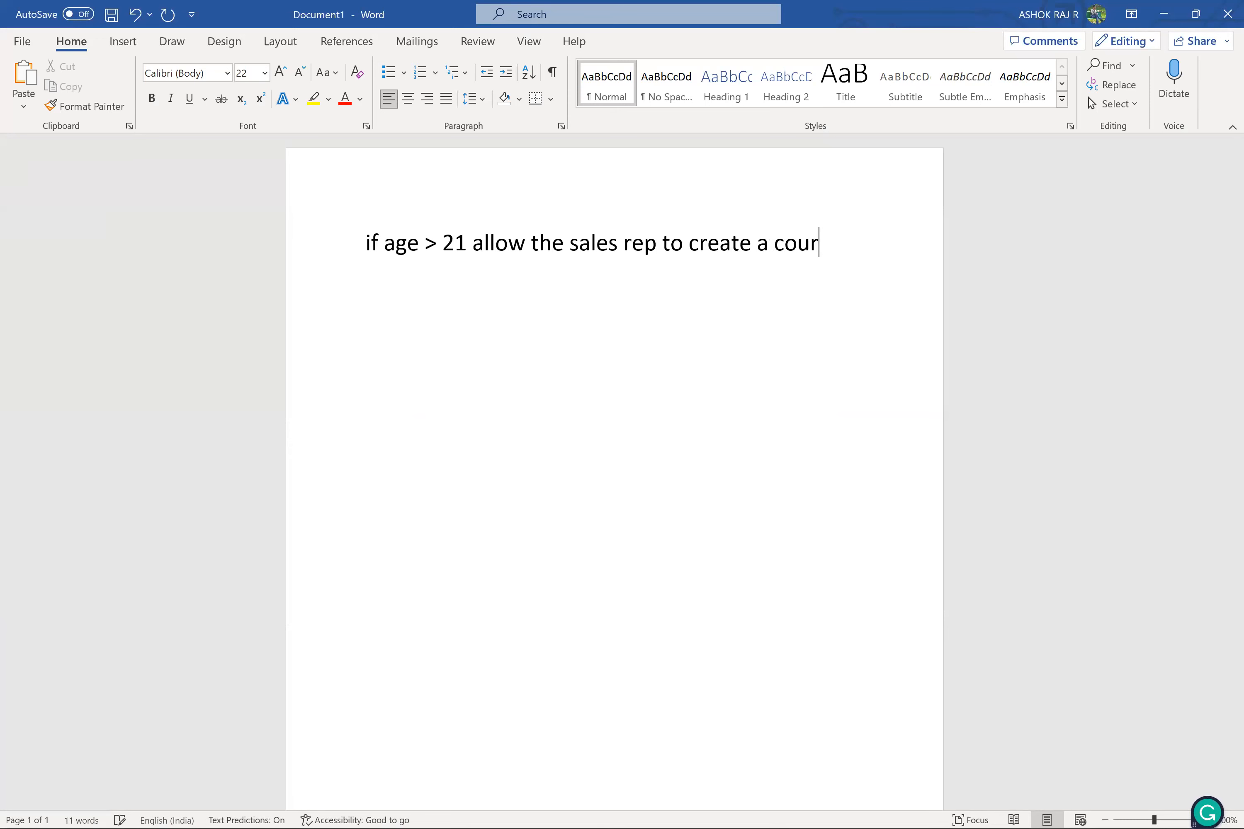
pyautogui.press('Return')
# Return to Salesforce and open the Courses list by searching the App Launcher for "cour"
pyautogui.hotkey('alt', 'Tab')
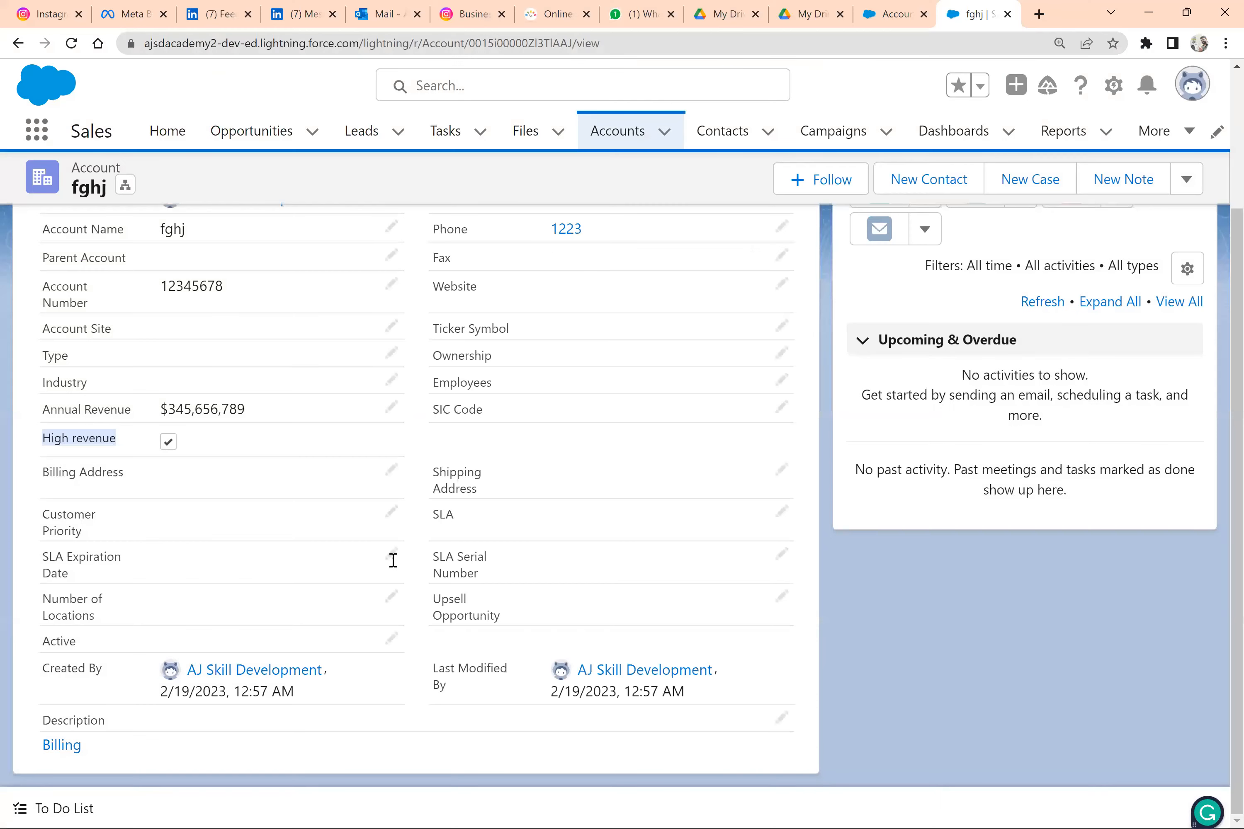
pyautogui.hotkey('alt', 'Tab')
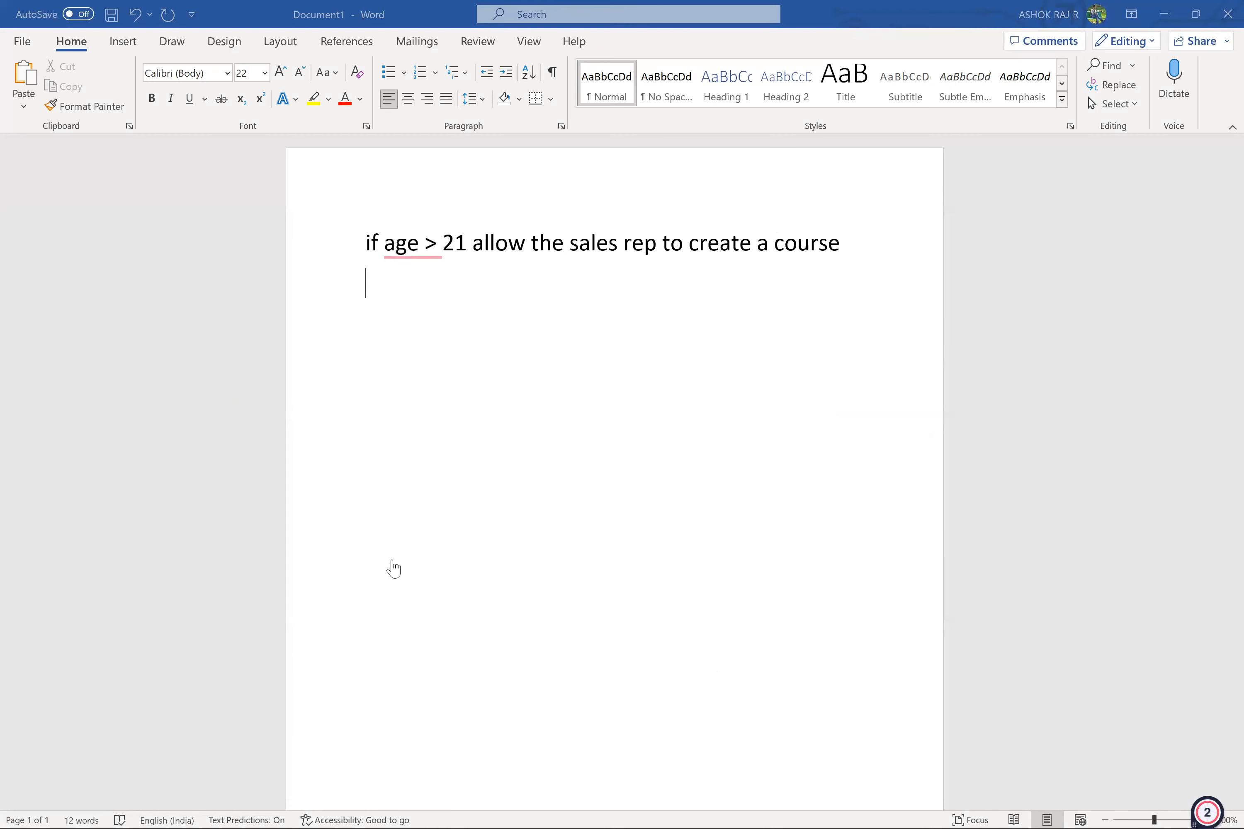
pyautogui.hotkey('alt', 'Tab')
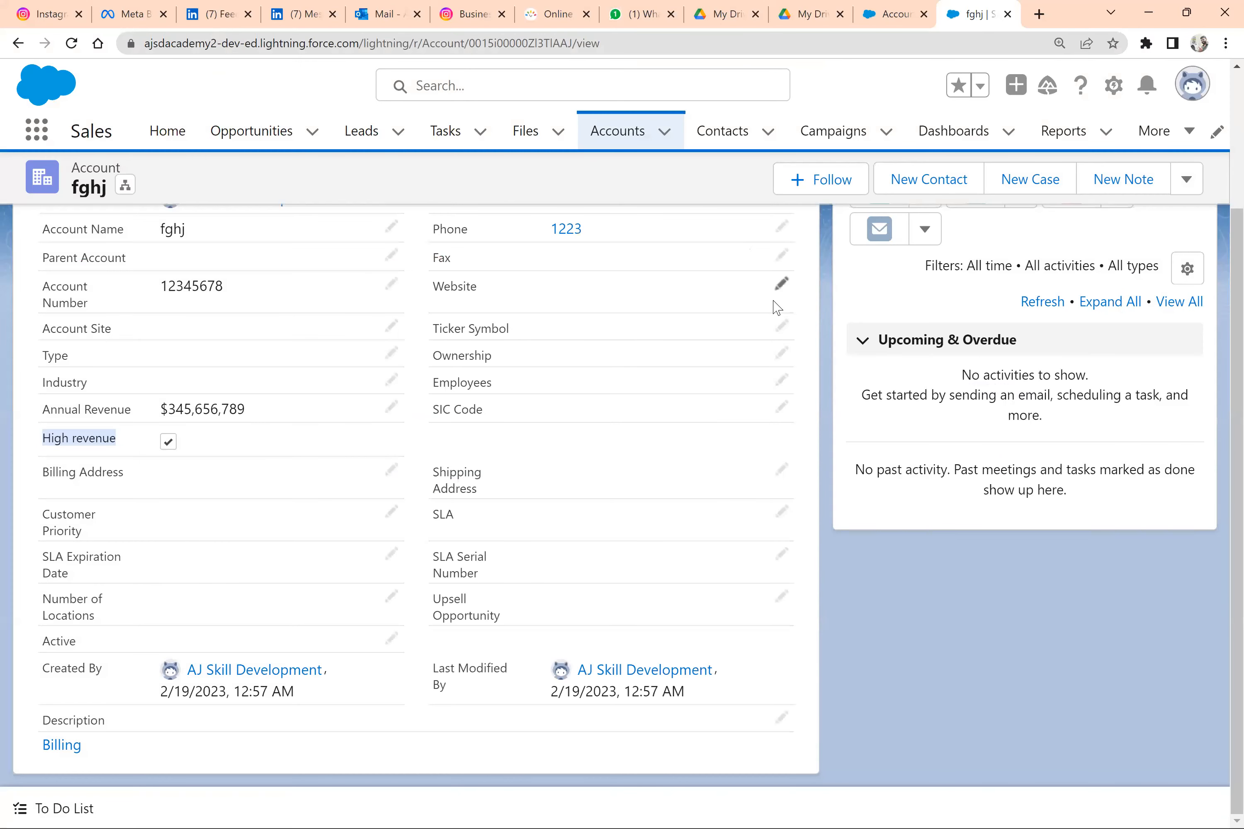
pyautogui.click(45, 140)
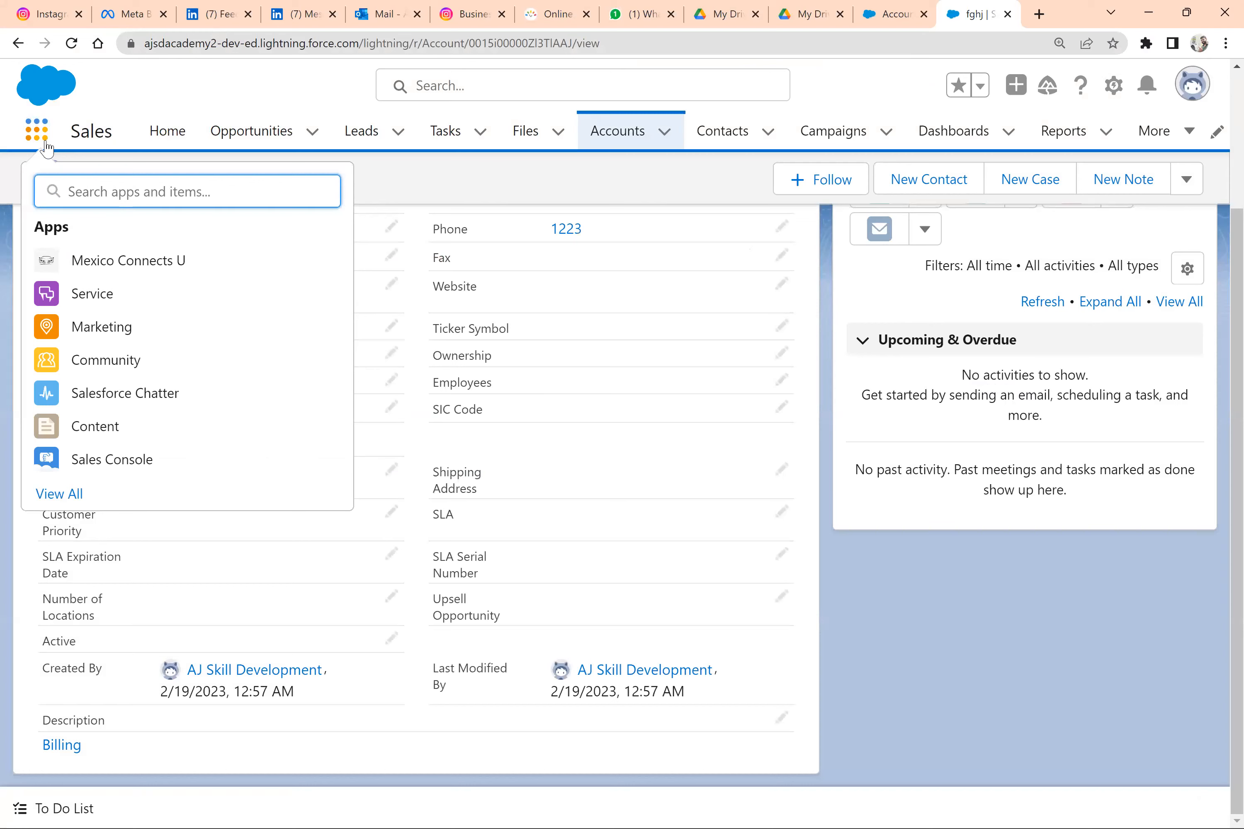
pyautogui.write('cour')
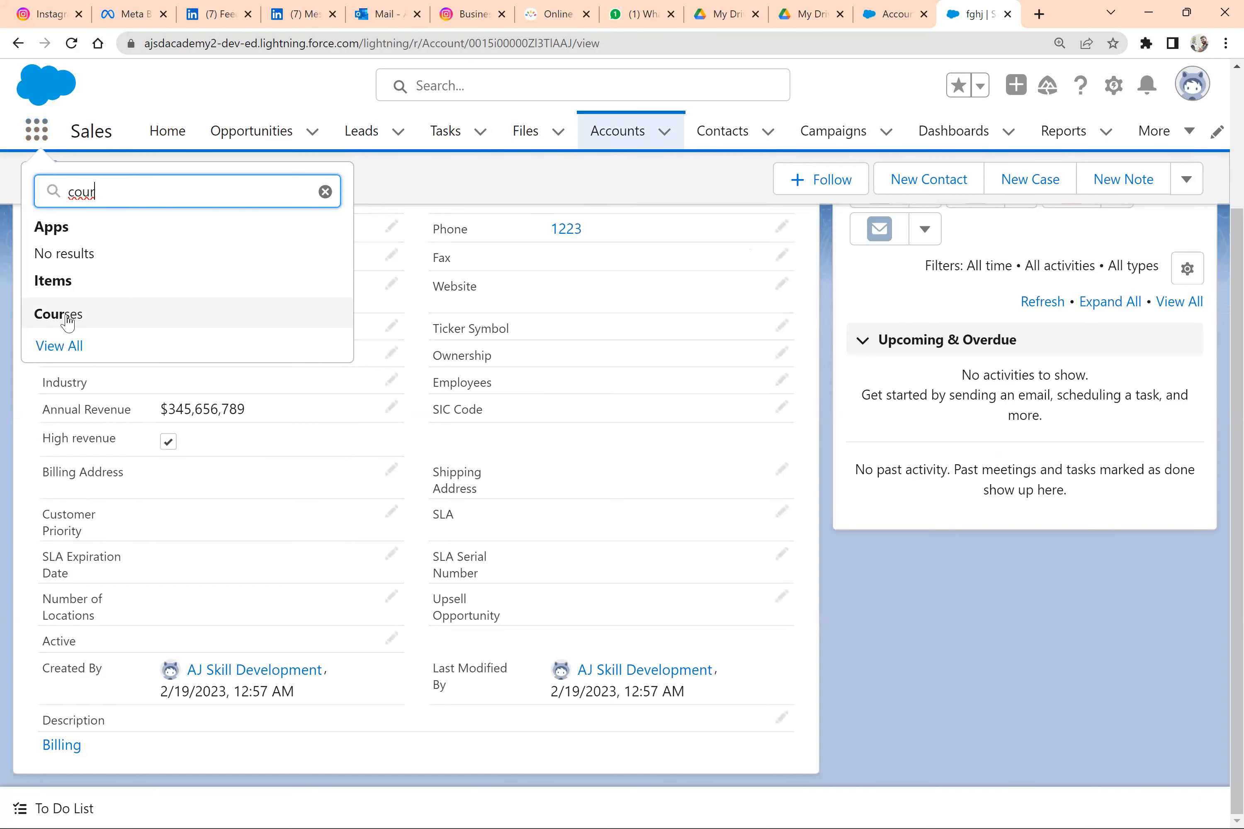
pyautogui.click(66, 316)
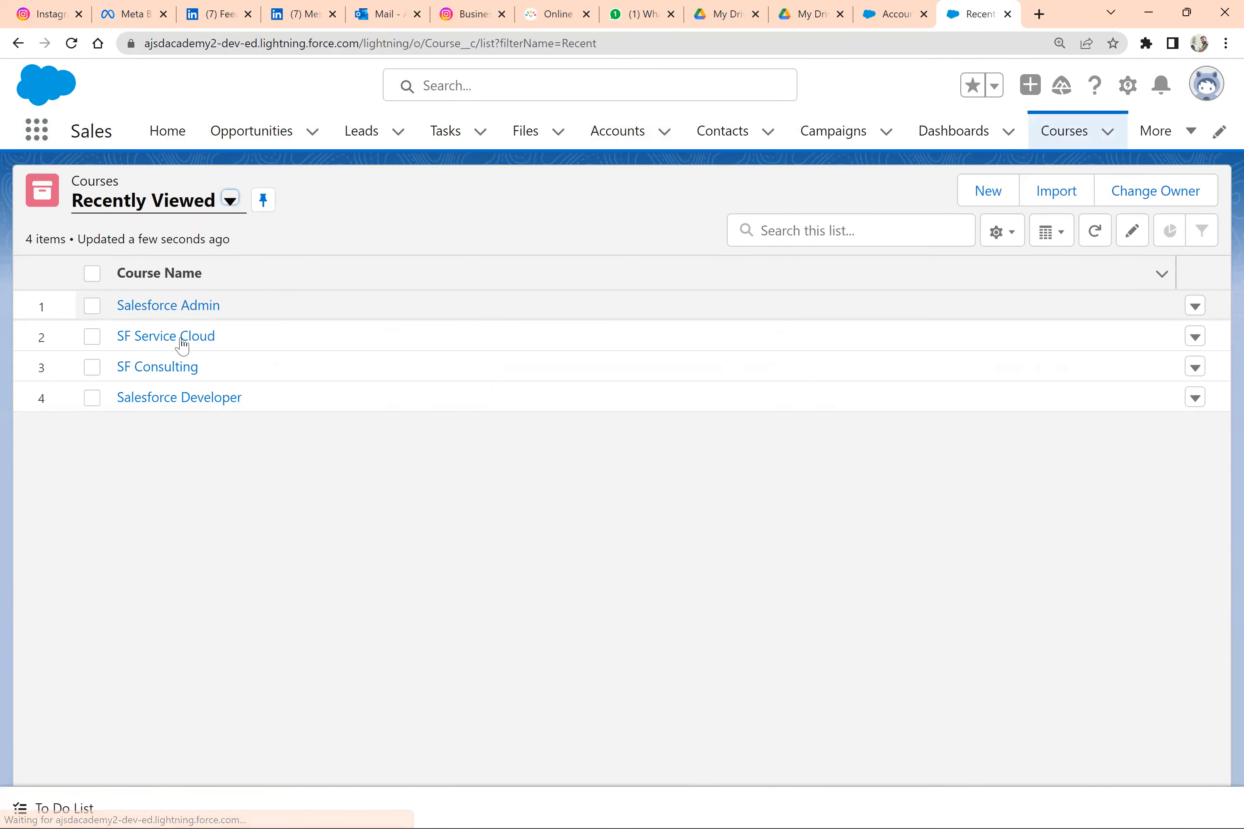
# Start a new course named SF with an existing recent contact as the student
pyautogui.click(990, 195)
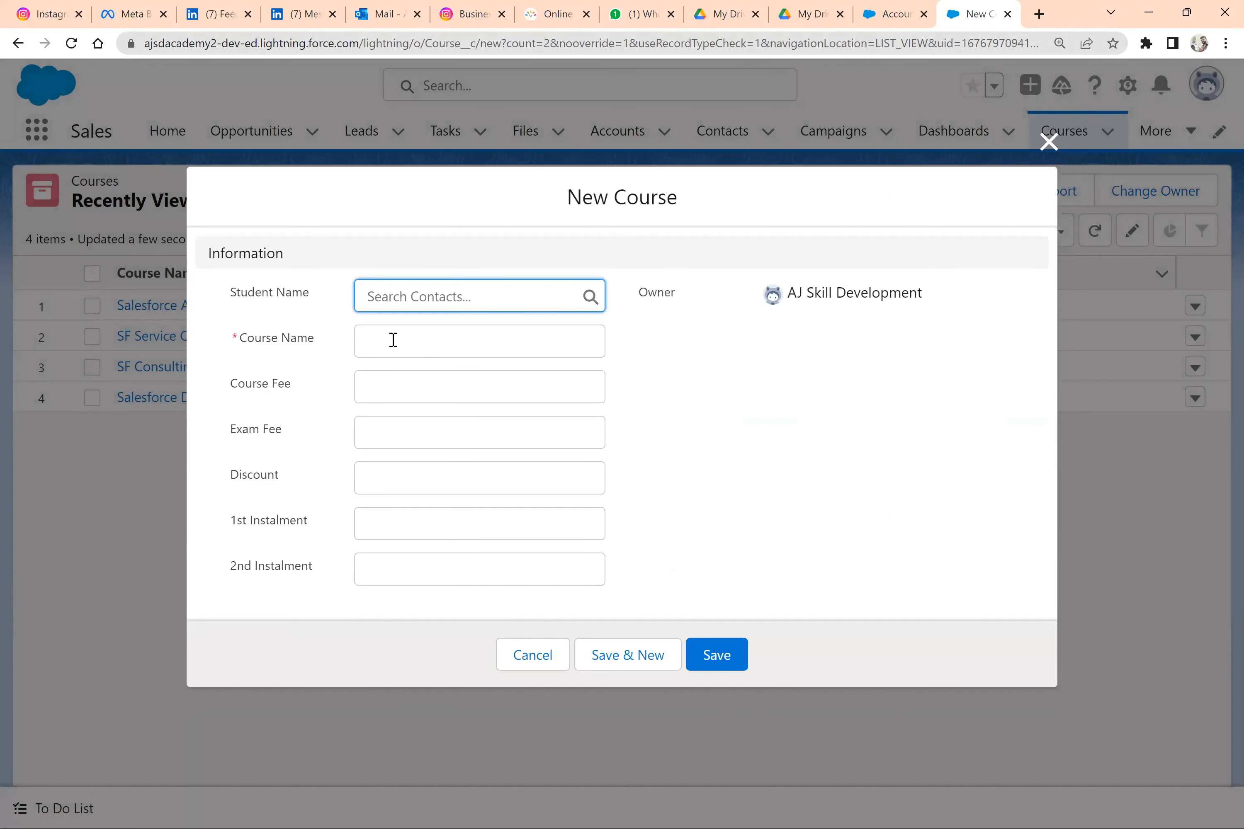
pyautogui.click(393, 340)
pyautogui.click(405, 295)
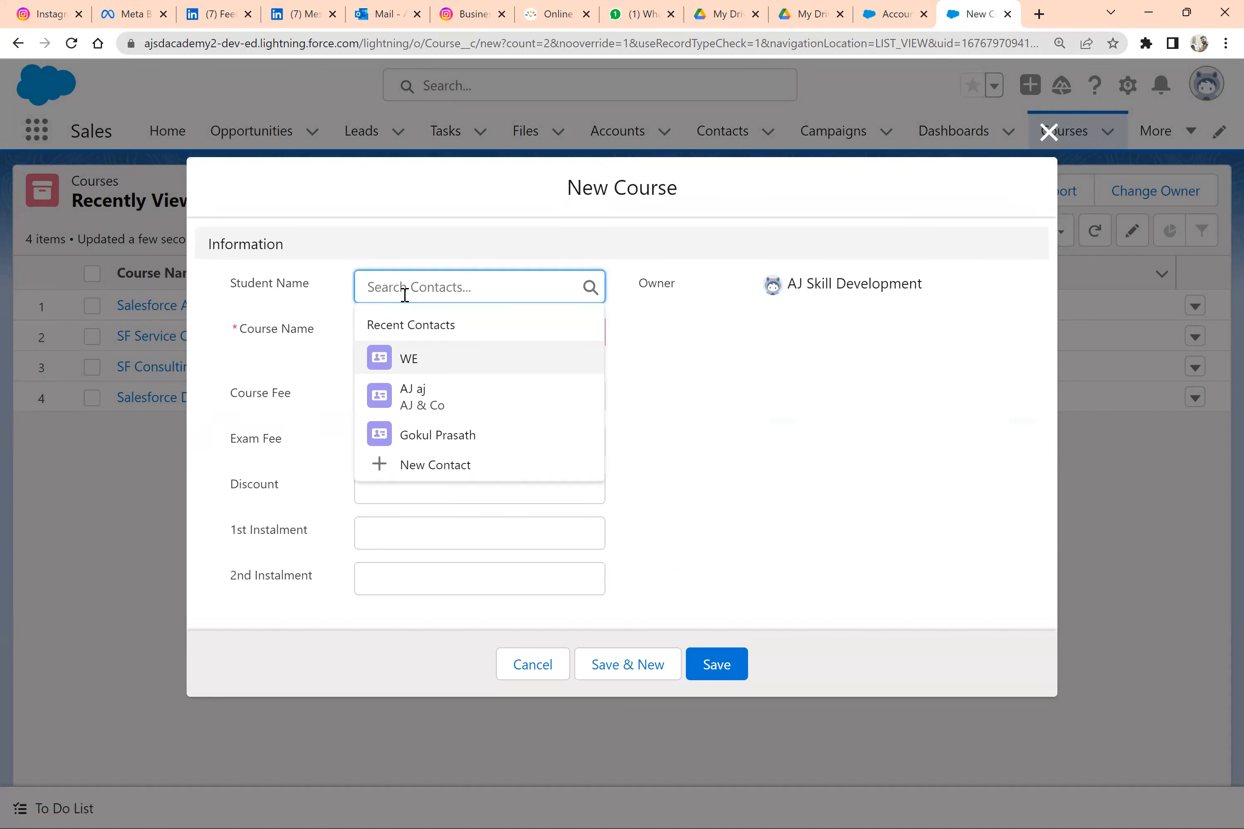
pyautogui.click(420, 436)
pyautogui.click(421, 350)
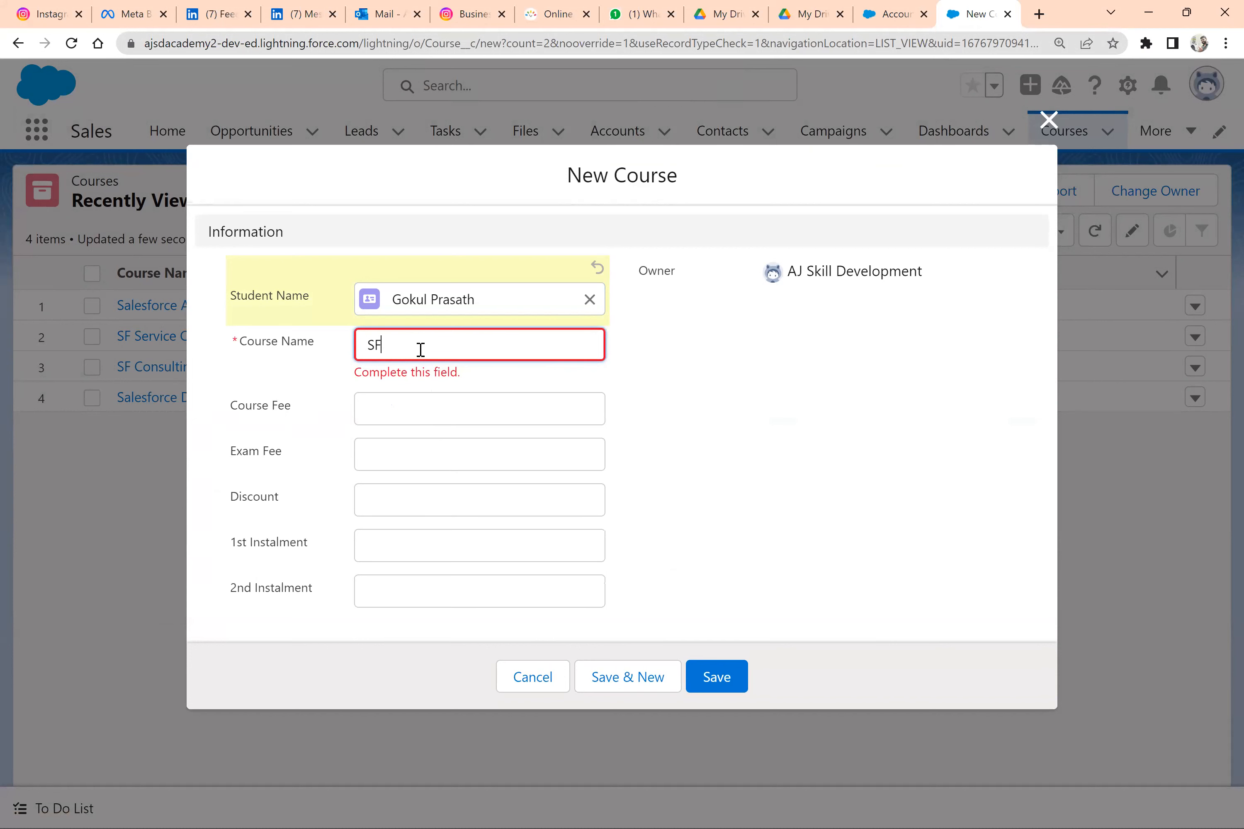
# Set Course Fee 123, Exam Fee 34, Discount 3%, 1st Instalment 34 and 2nd Instalment 56, and save the course
pyautogui.click(410, 416)
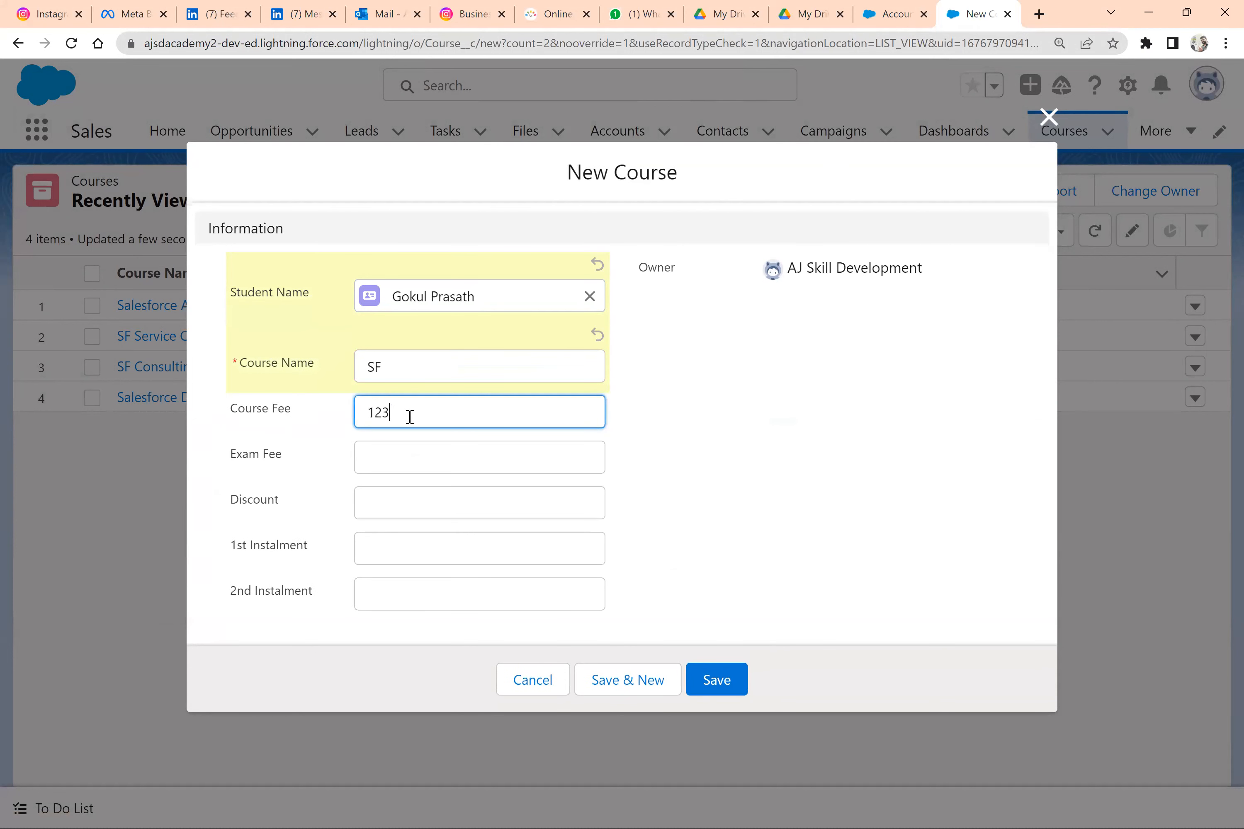
pyautogui.write('123')
pyautogui.press('Tab')
pyautogui.press('Tab')
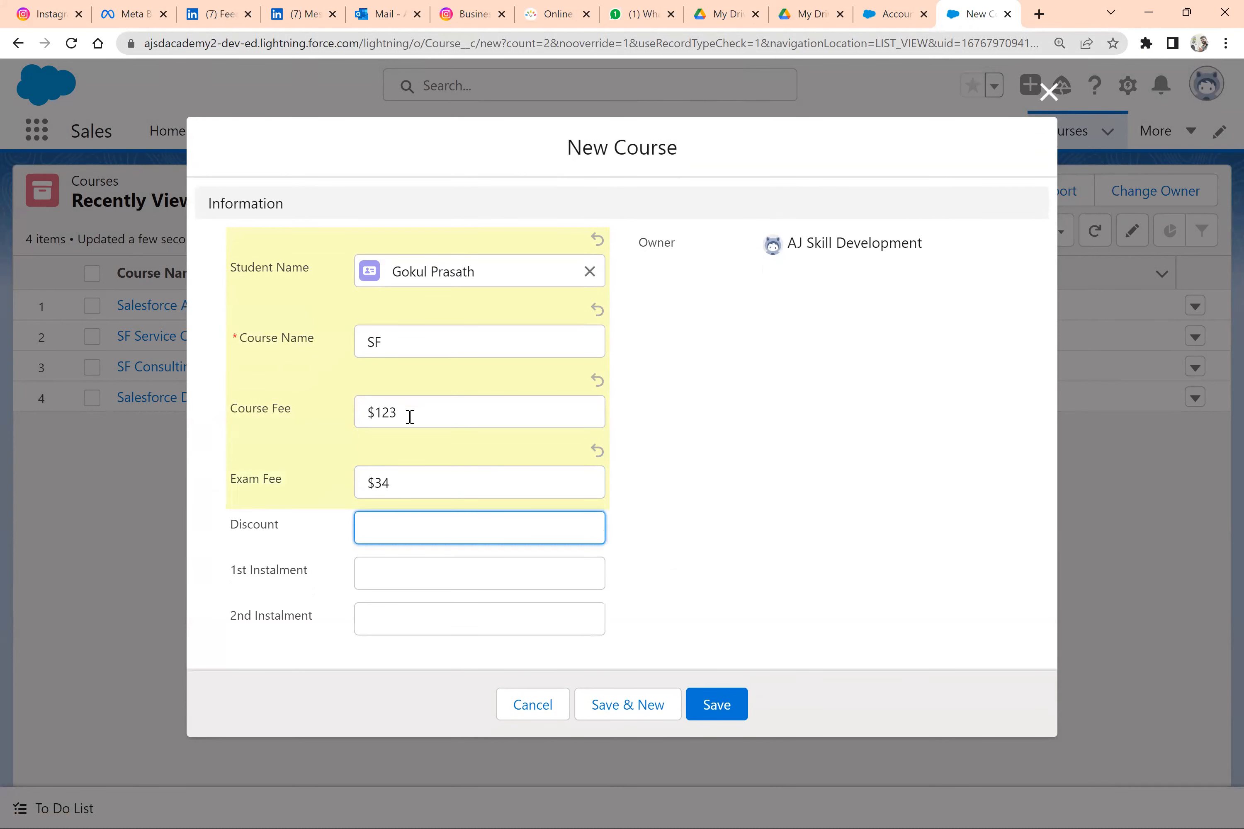
pyautogui.press('Tab')
pyautogui.press('Tab')
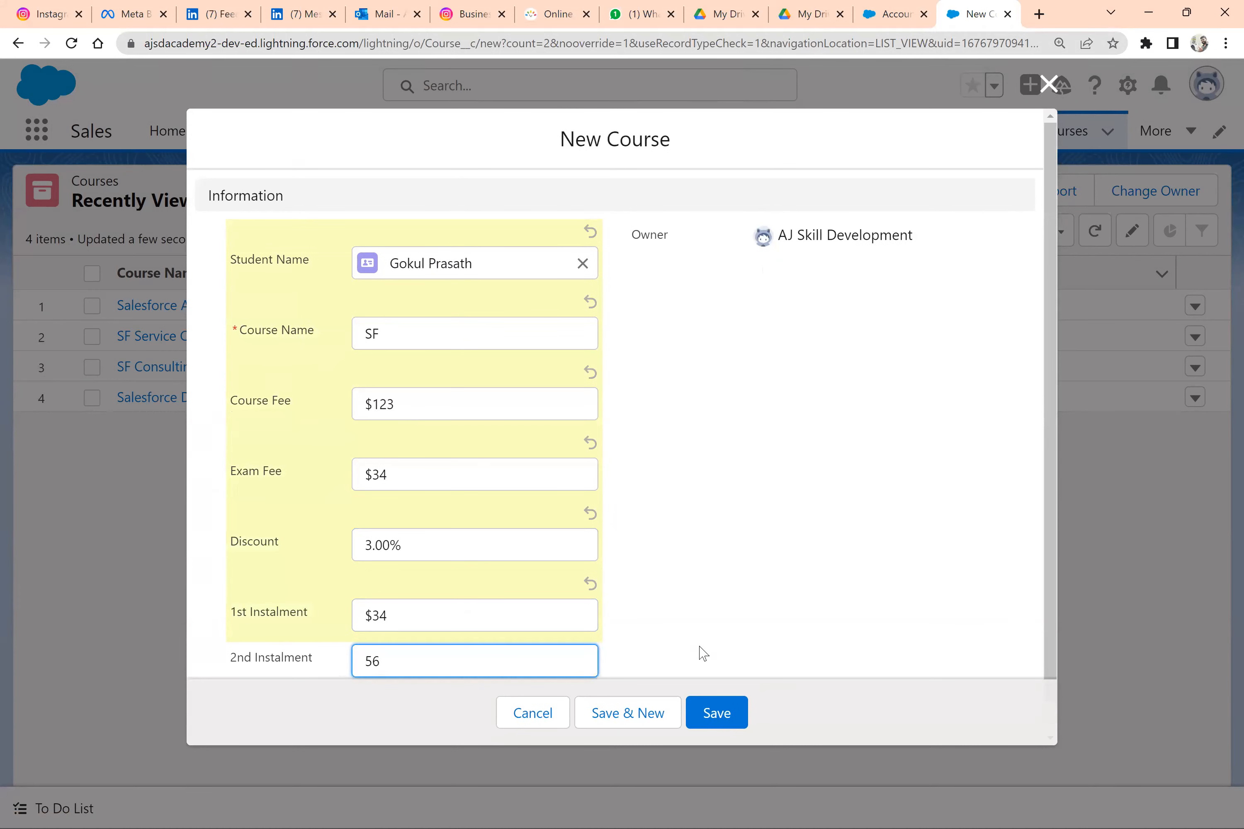
pyautogui.click(724, 722)
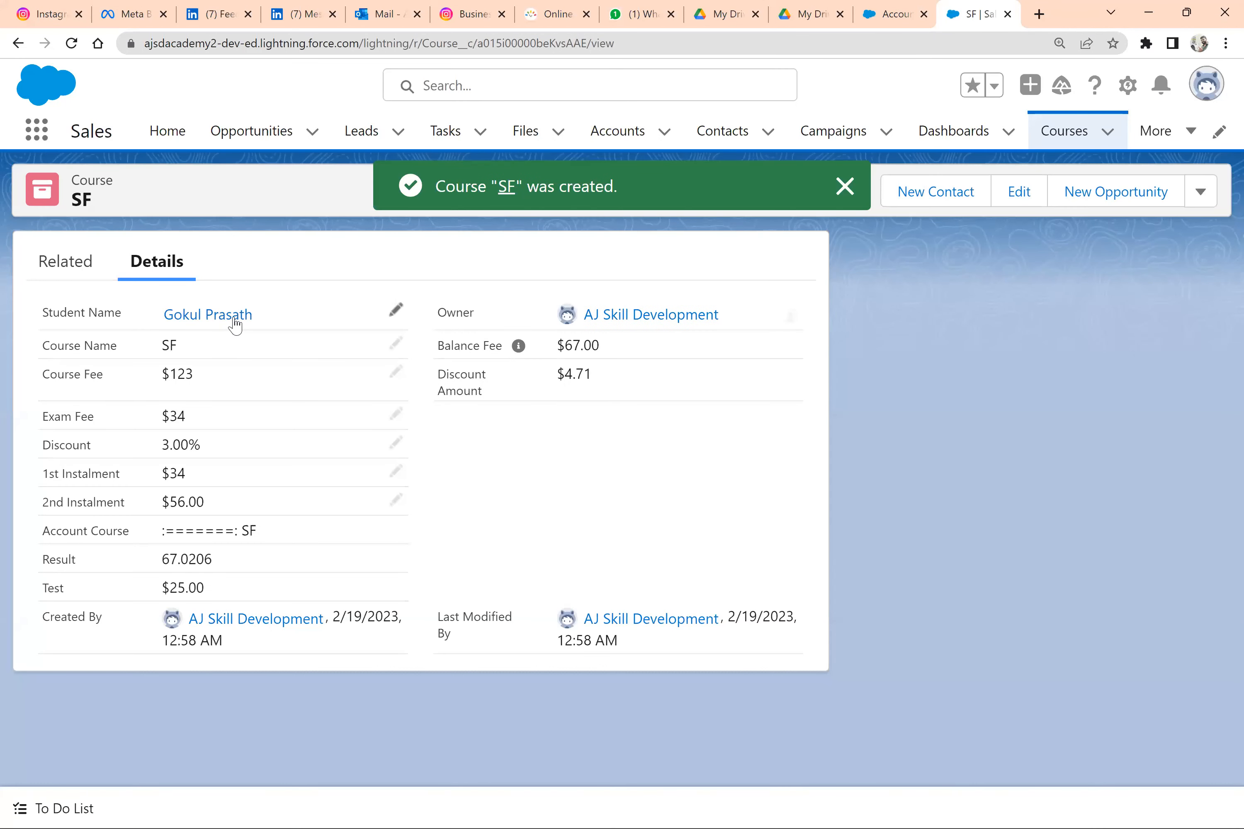
# Open the student's contact record from the SF course, enter the contact's birthdate, and try to save the contact
pyautogui.moveTo(236, 324)
pyautogui.click(153, 321)
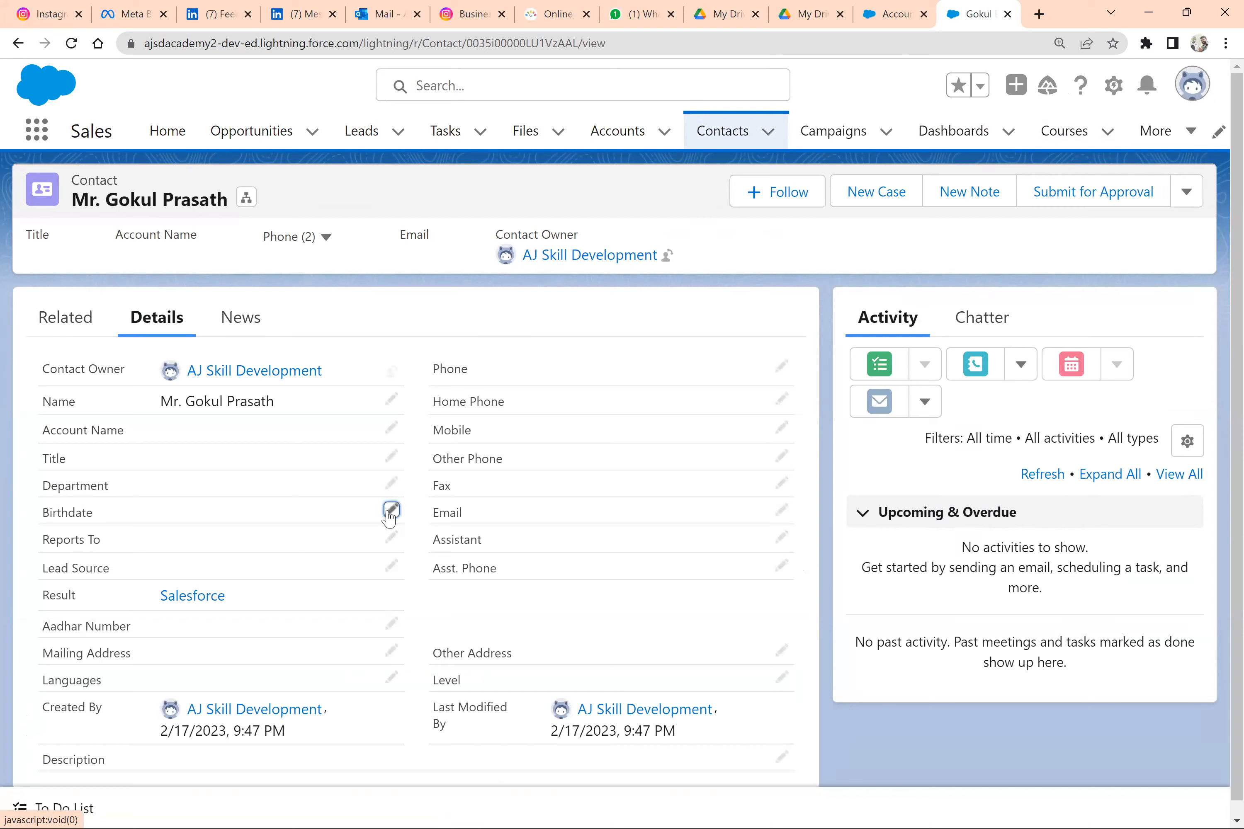
pyautogui.click(387, 514)
pyautogui.click(306, 505)
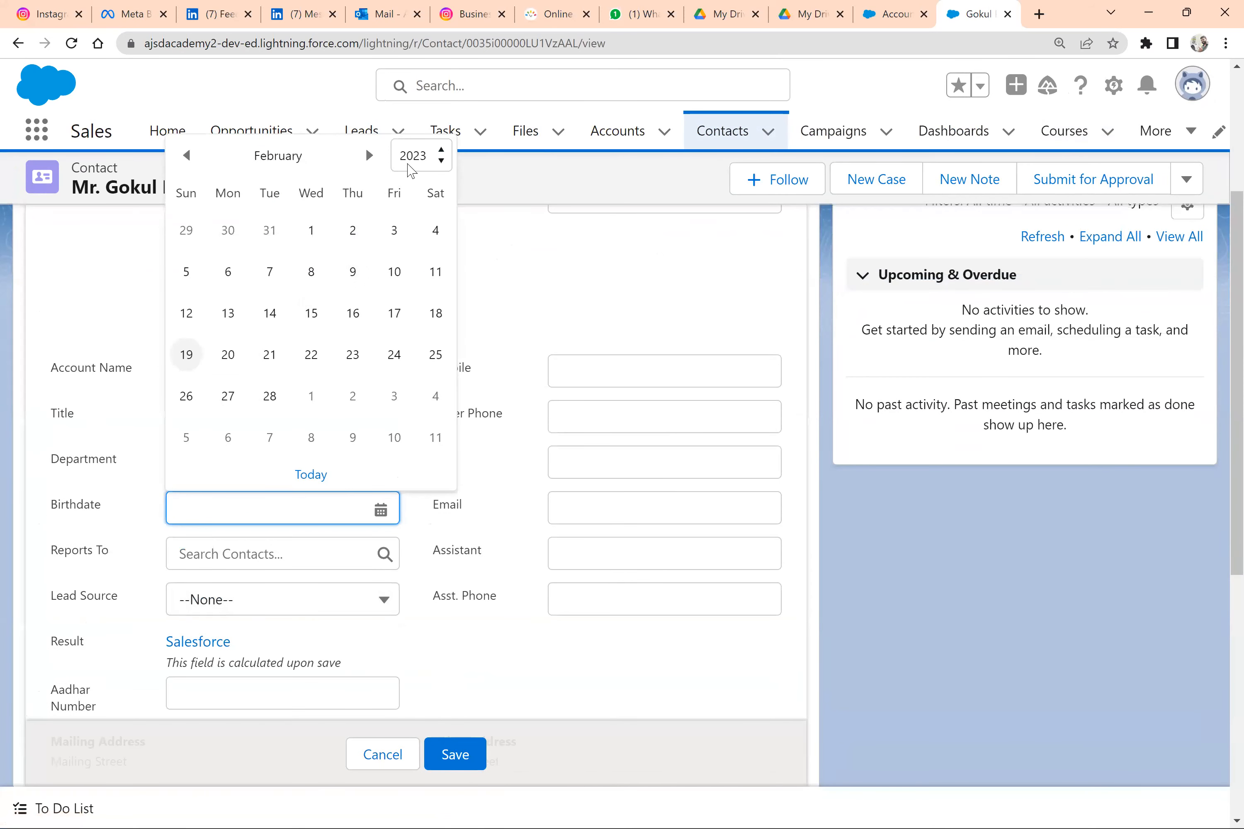
pyautogui.click(412, 160)
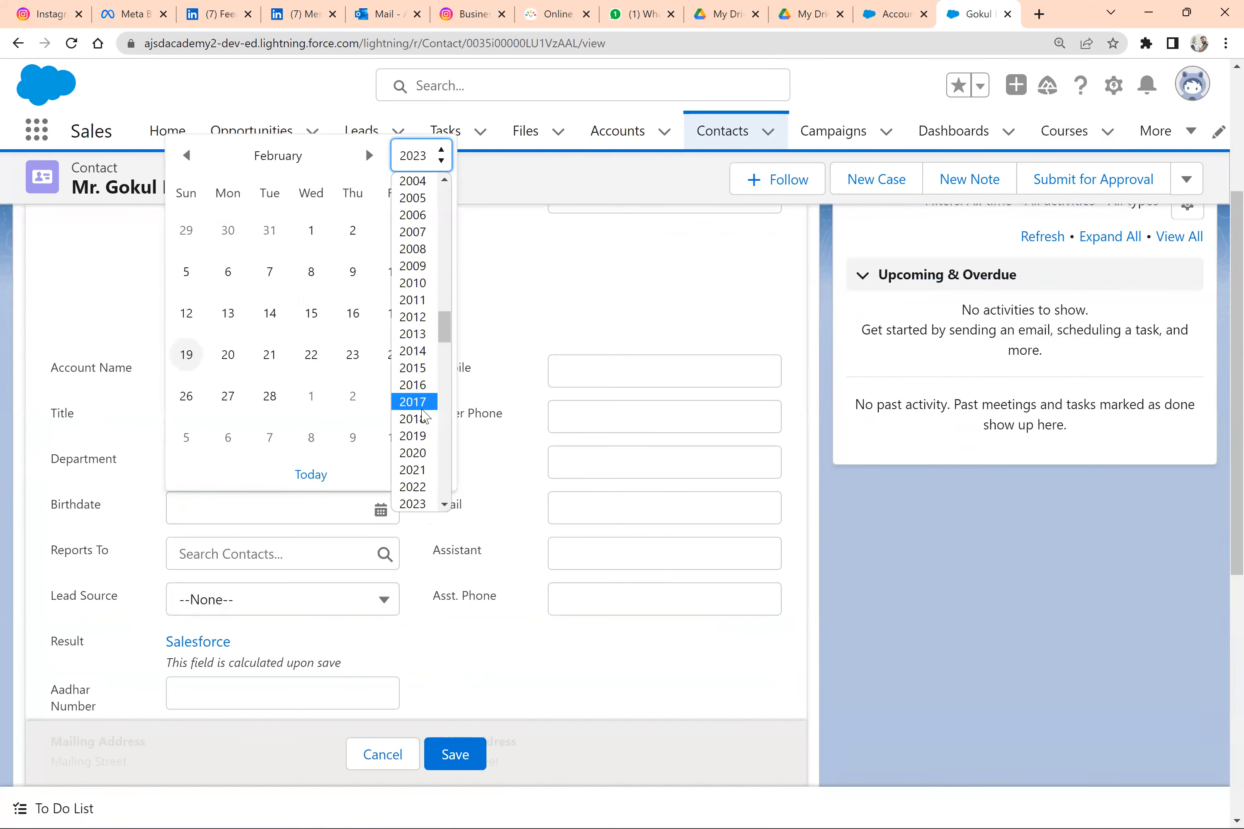
pyautogui.click(421, 405)
pyautogui.click(353, 271)
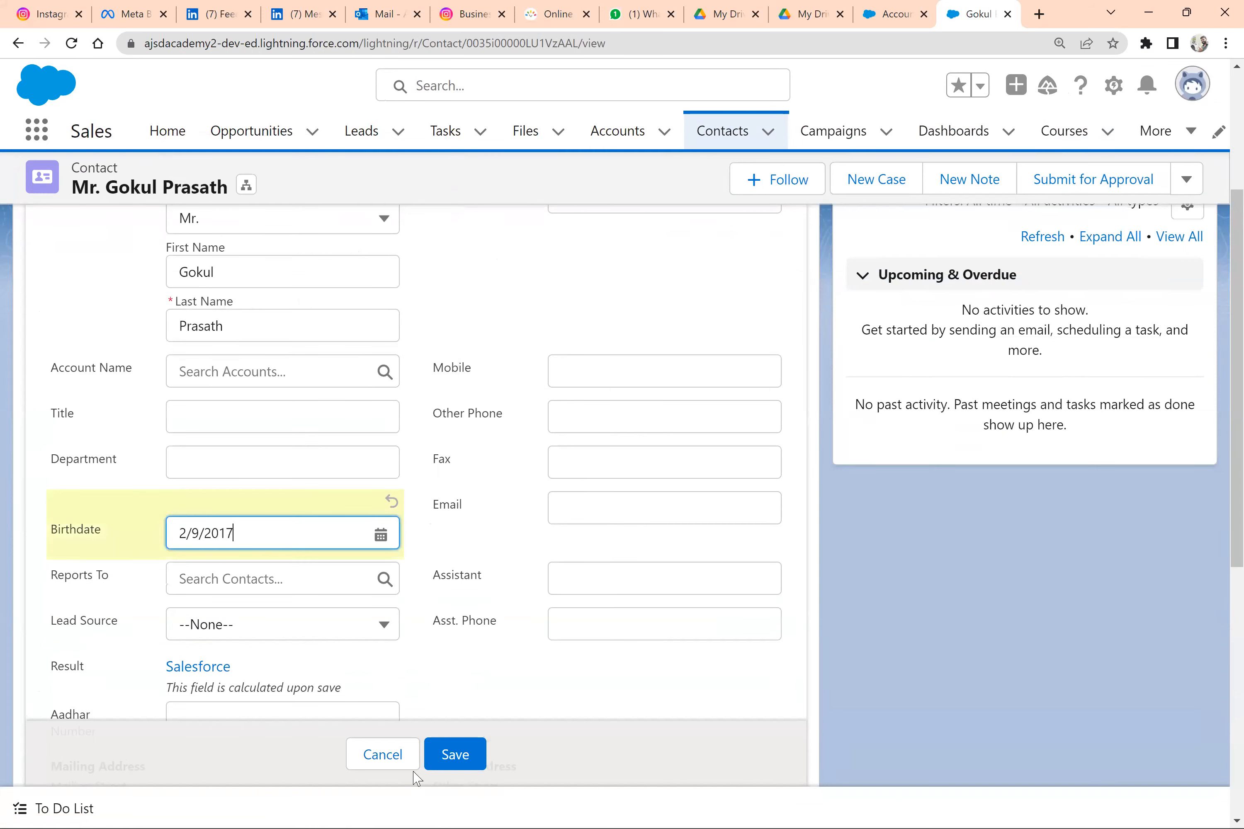
pyautogui.click(460, 762)
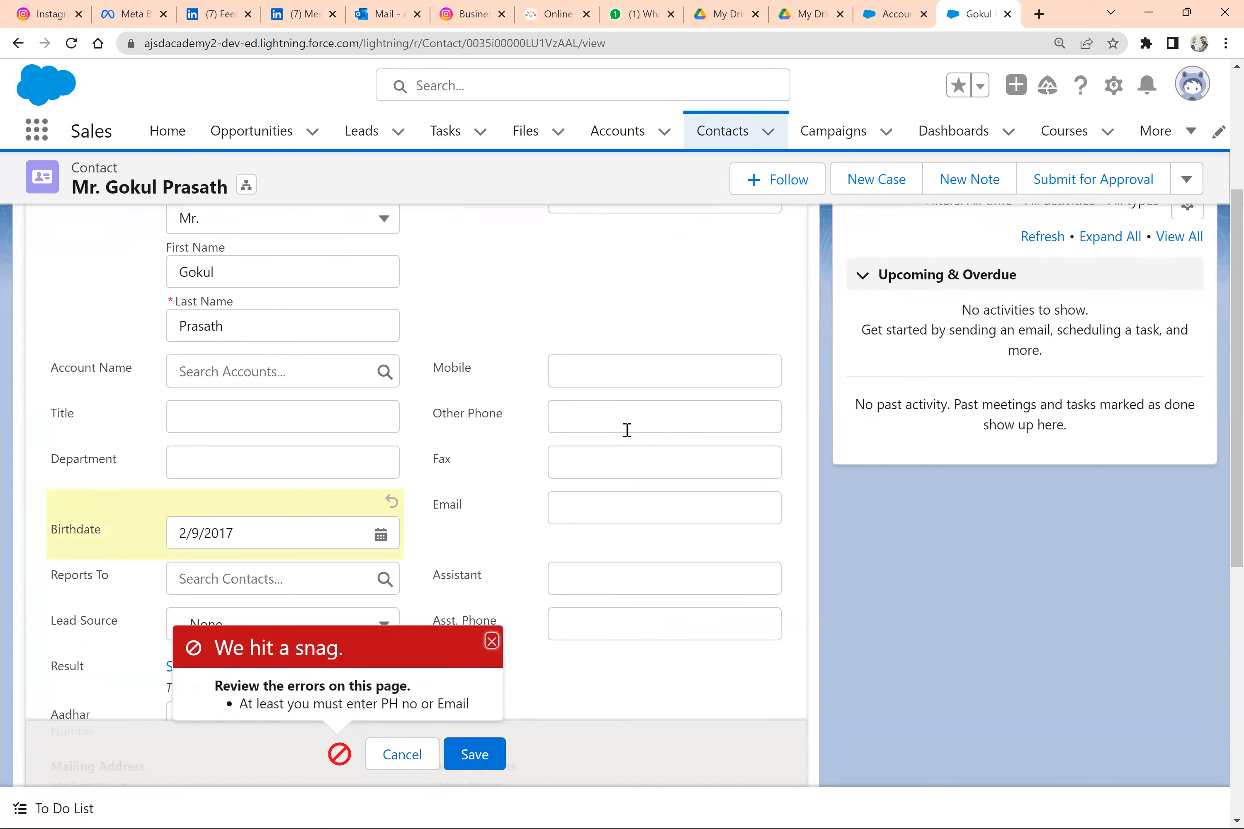
# Enter the contact's phone number and save the contact record
pyautogui.scroll(5, 607, 539)
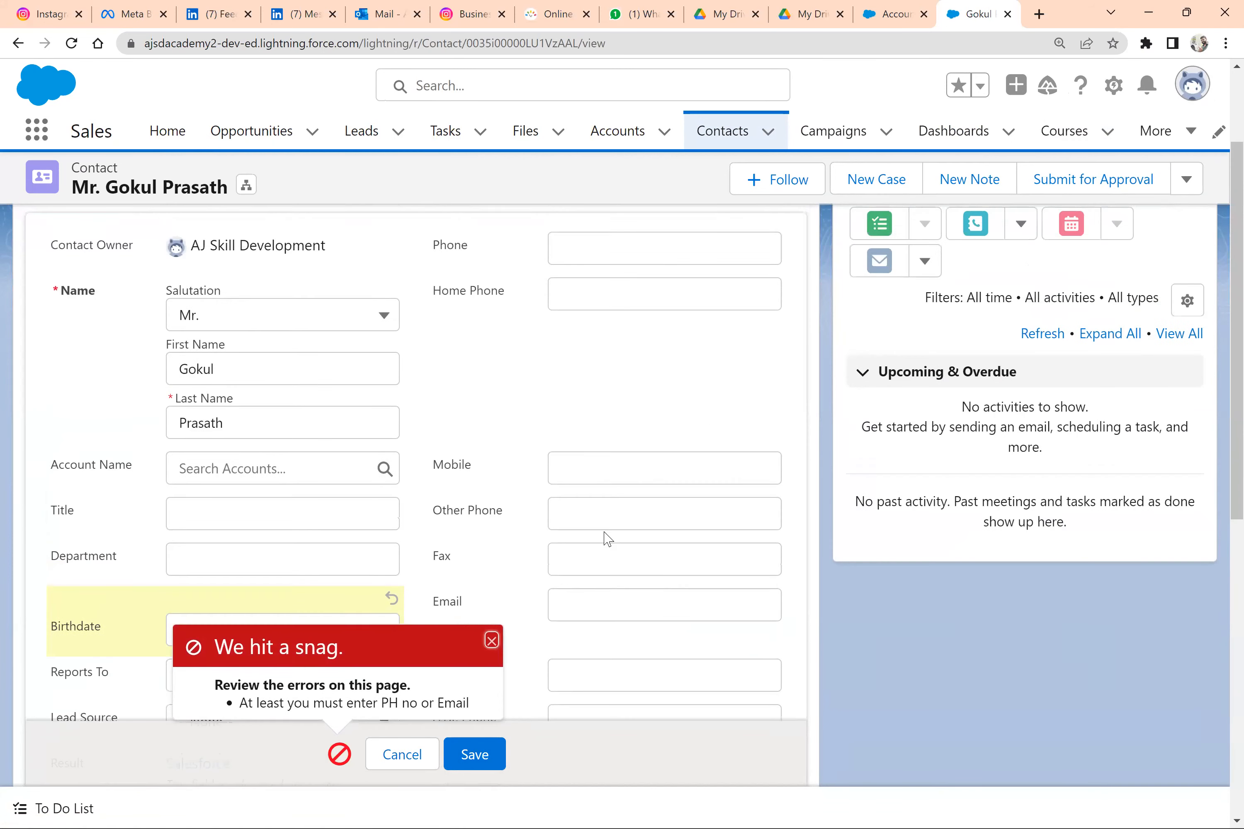
pyautogui.click(614, 389)
pyautogui.write('1234567')
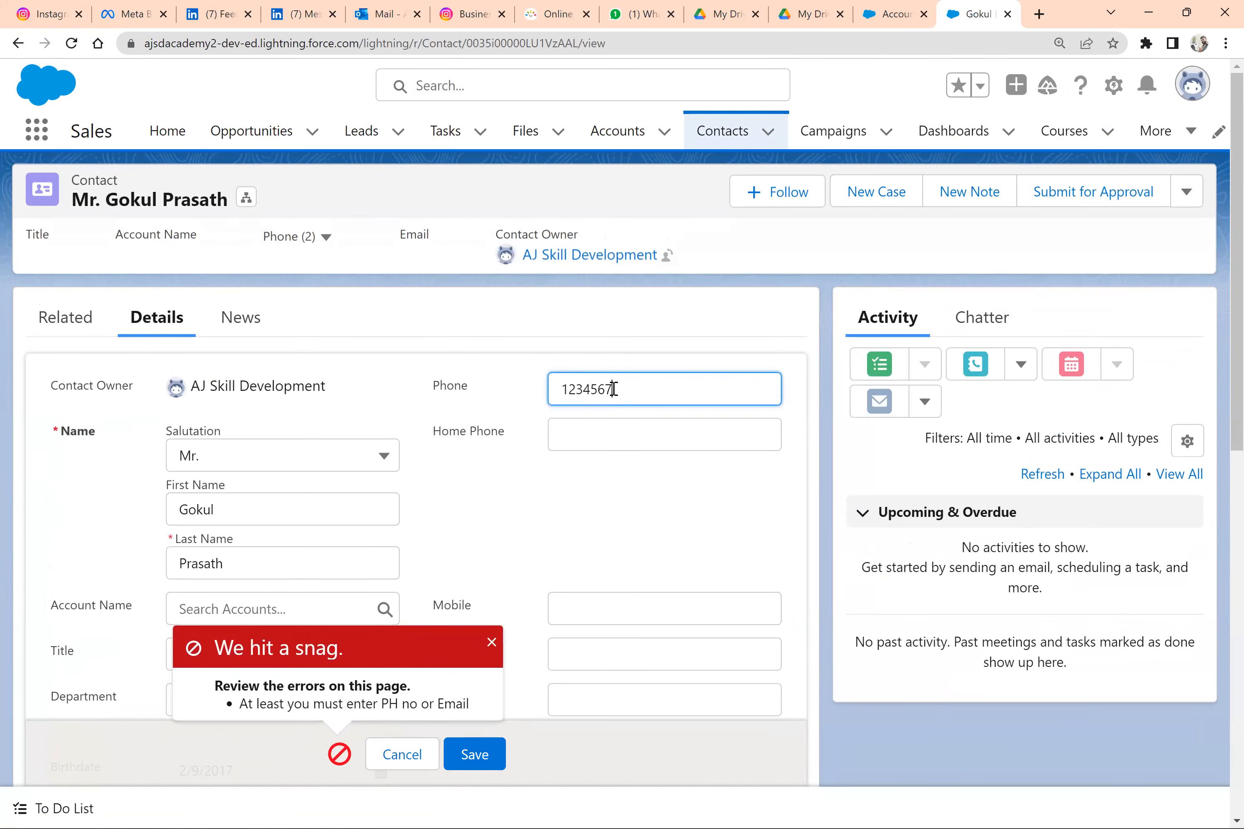
pyautogui.click(476, 759)
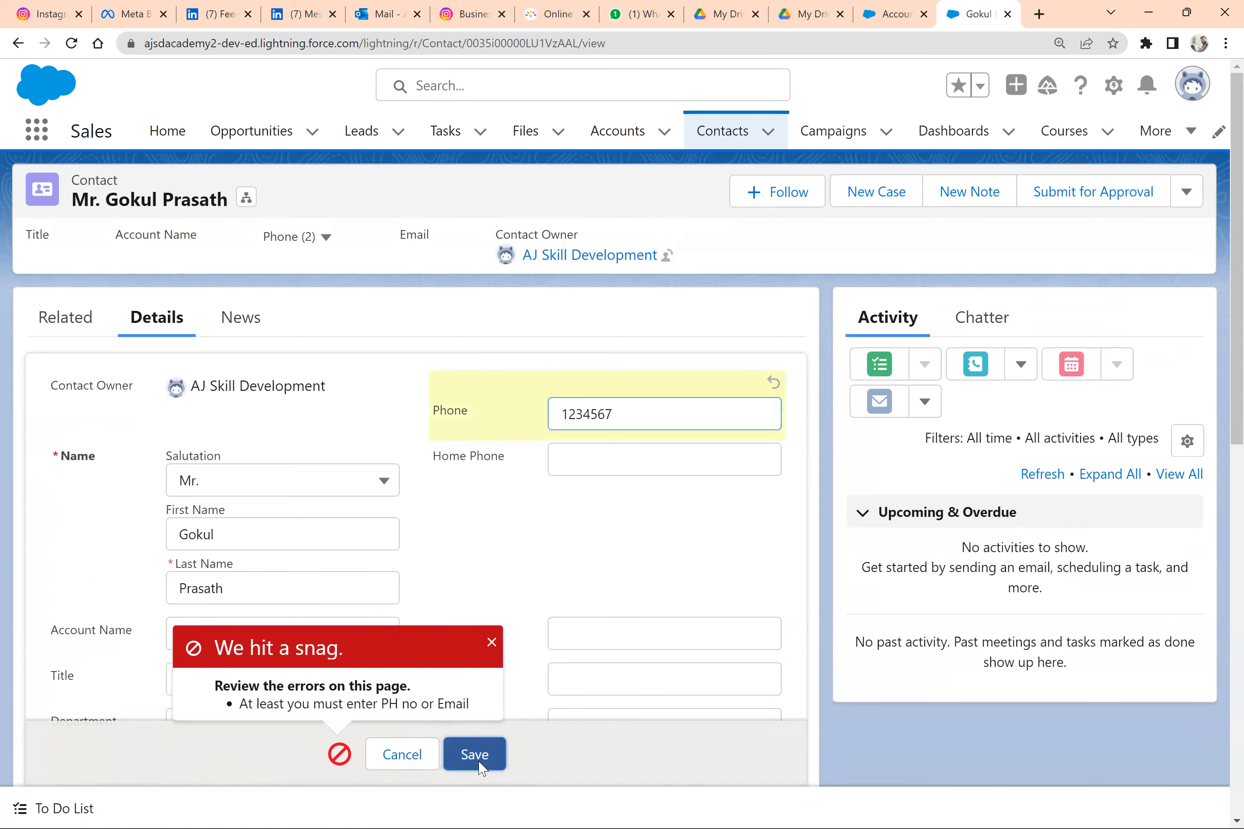
# Compare the contact's birthdate with the age rule written in the Word document
pyautogui.moveTo(192, 516); pyautogui.dragTo(164, 524)
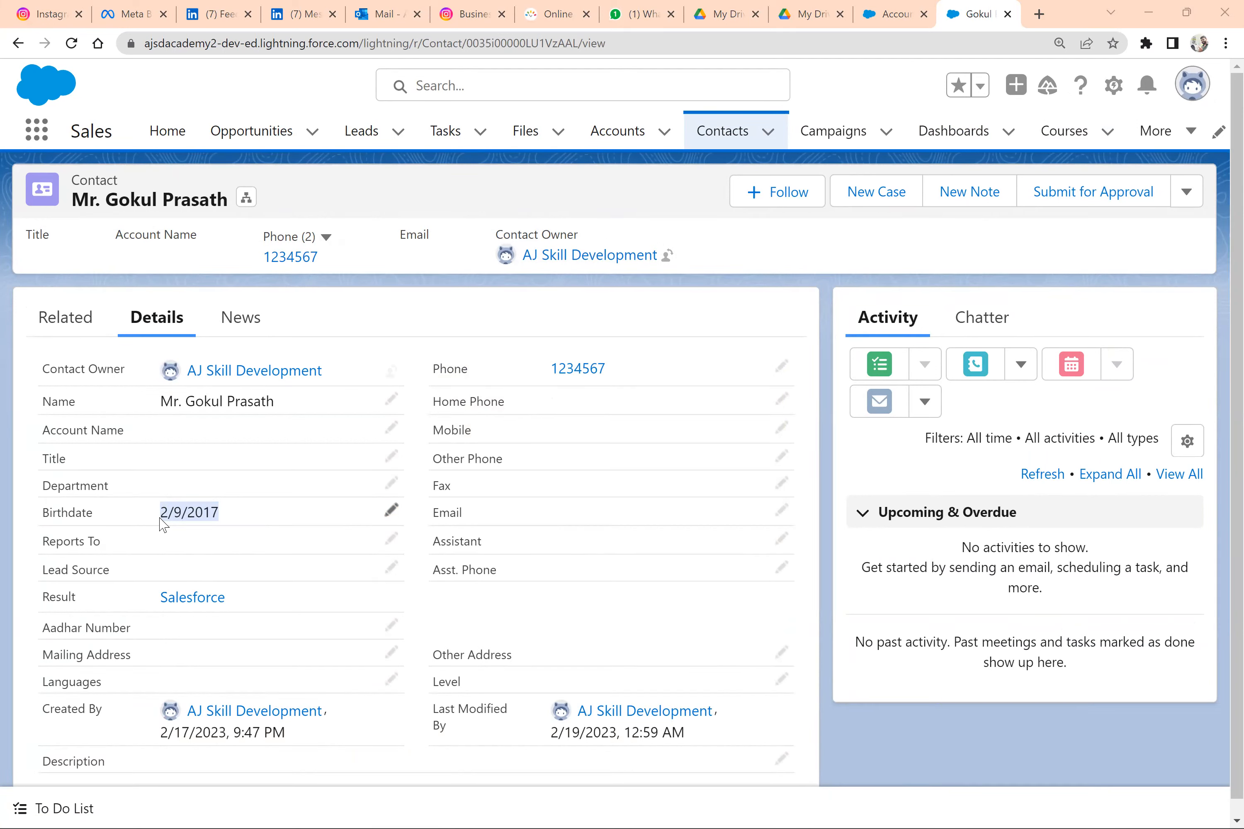
pyautogui.hotkey('alt', 'Tab')
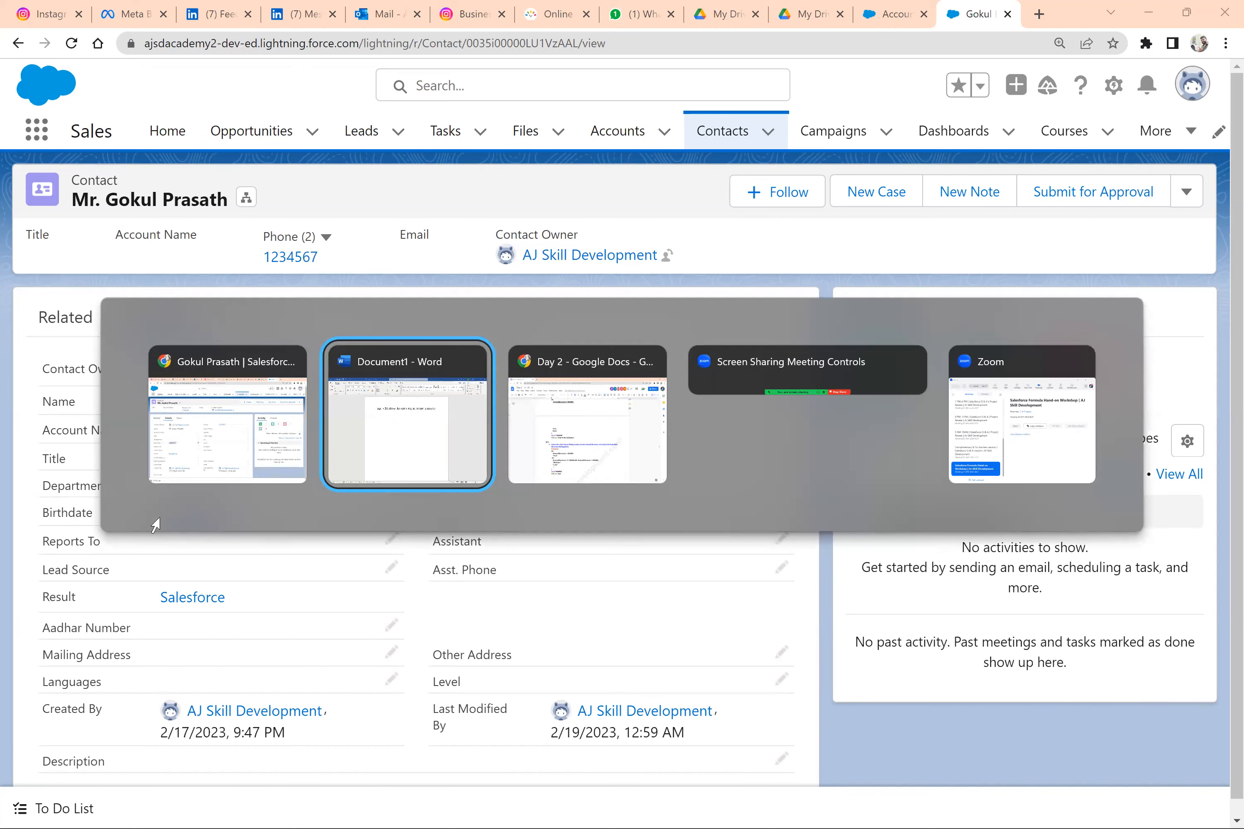
pyautogui.hotkey('ctrl', 'a')
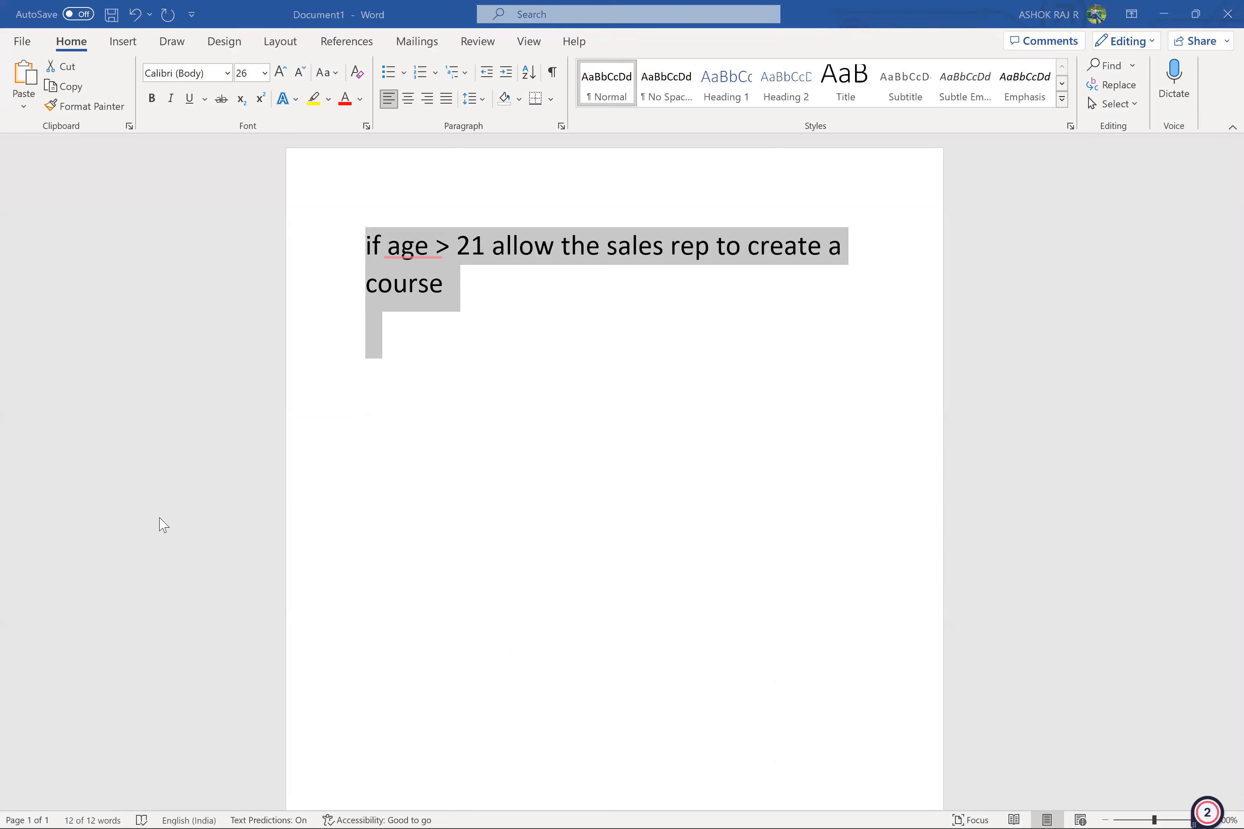
pyautogui.hotkey('alt', 'Tab')
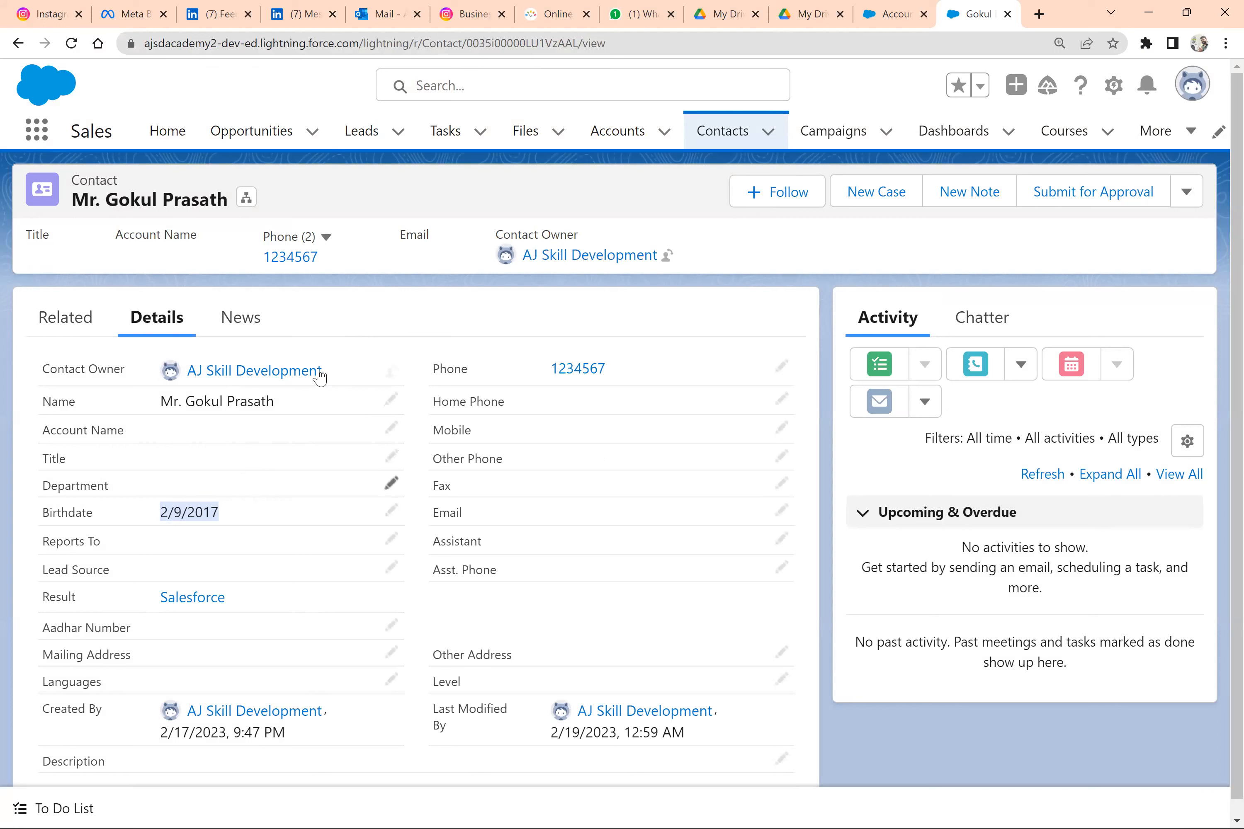
pyautogui.click(240, 513)
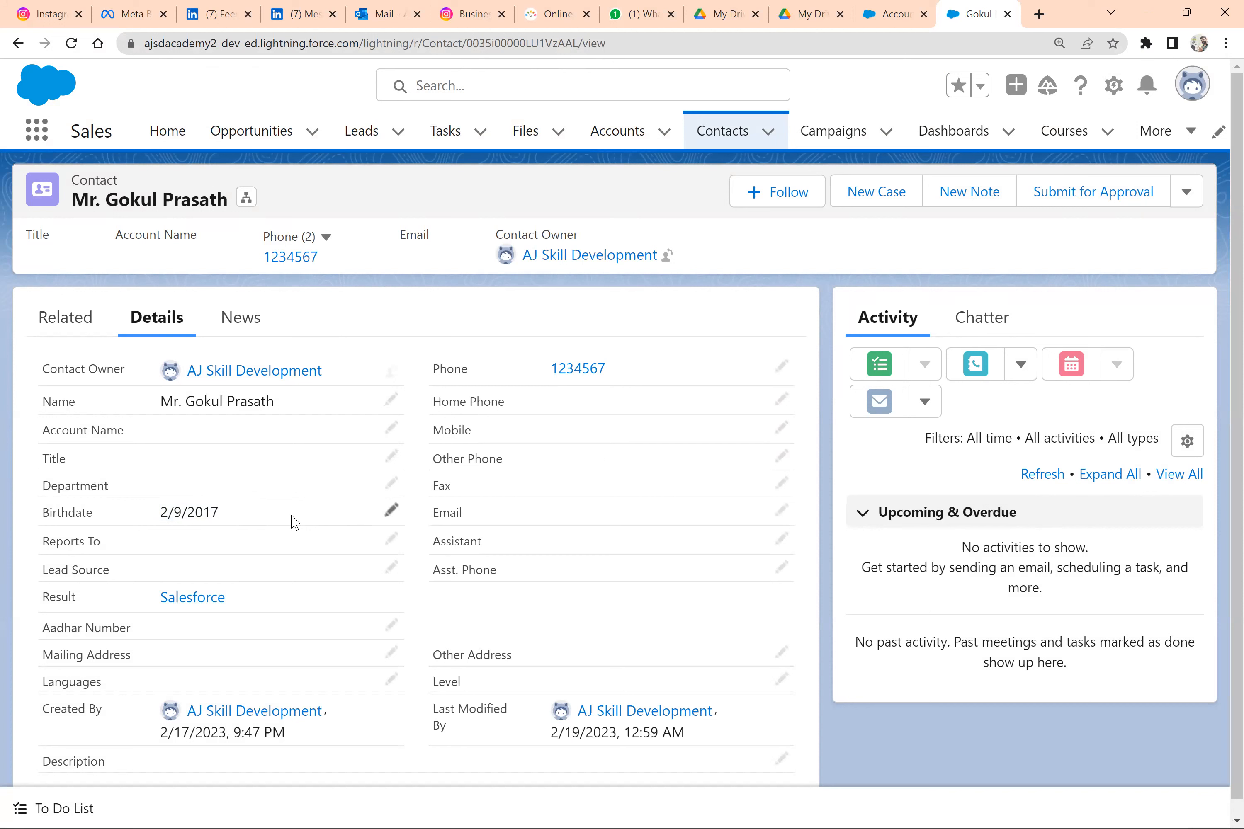
pyautogui.tripleClick(148, 527)
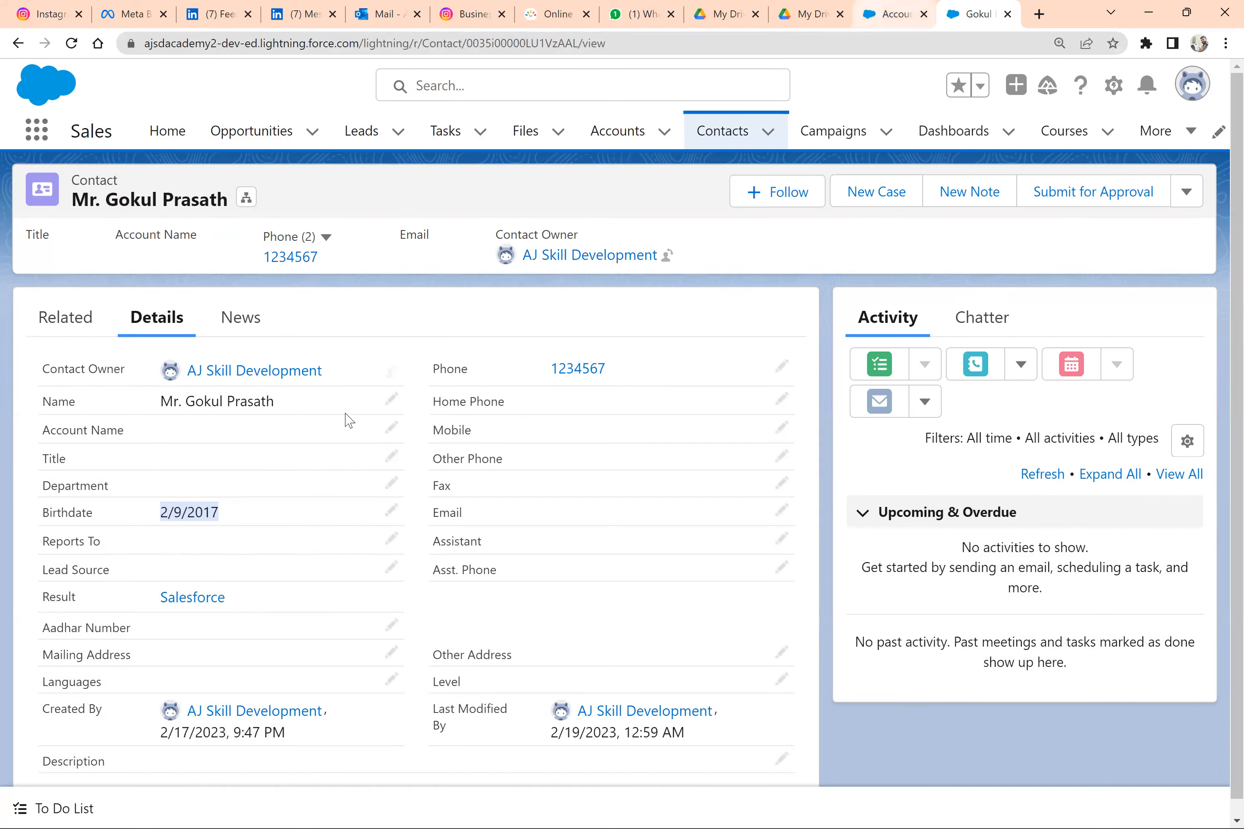
# Return to Salesforce Setup, find the Course object in Object Manager by searching "cours", and display its fields and relationships
pyautogui.scroll(-1, 346, 420)
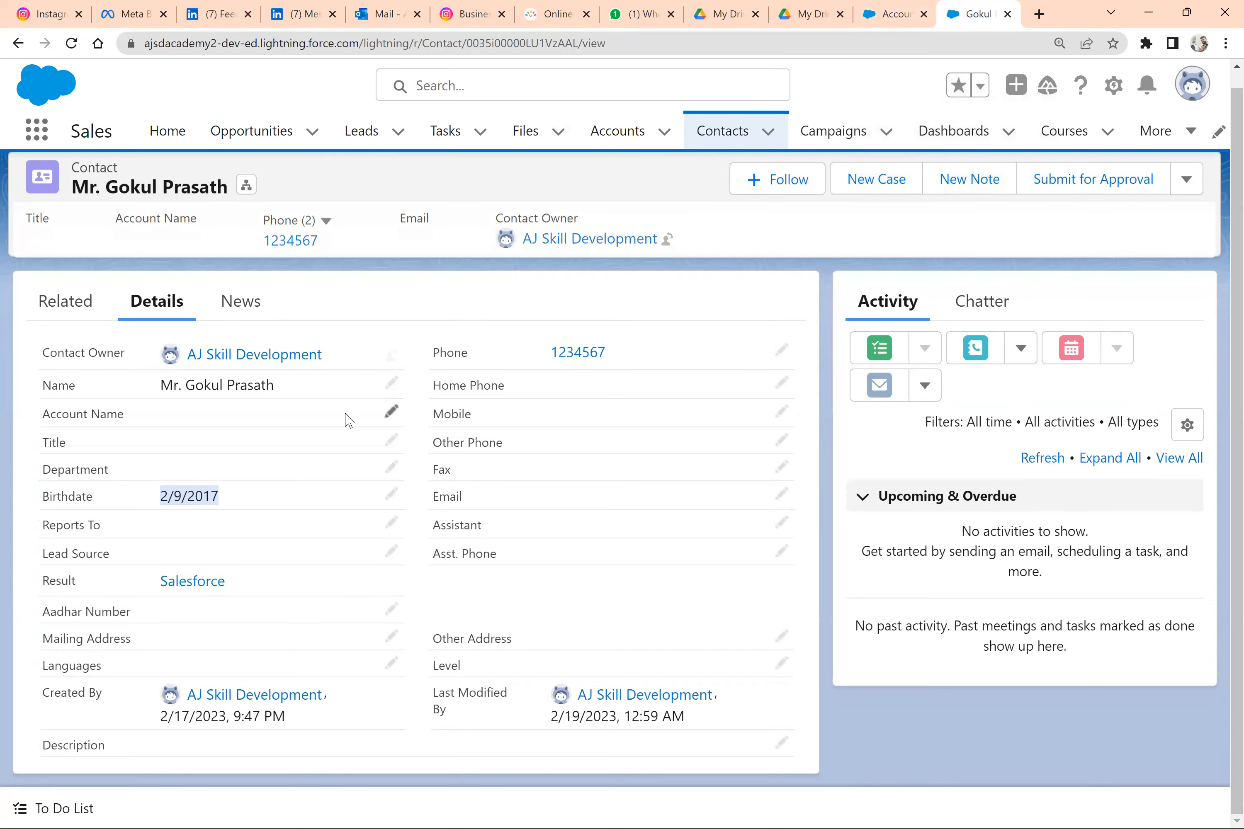
pyautogui.click(901, 9)
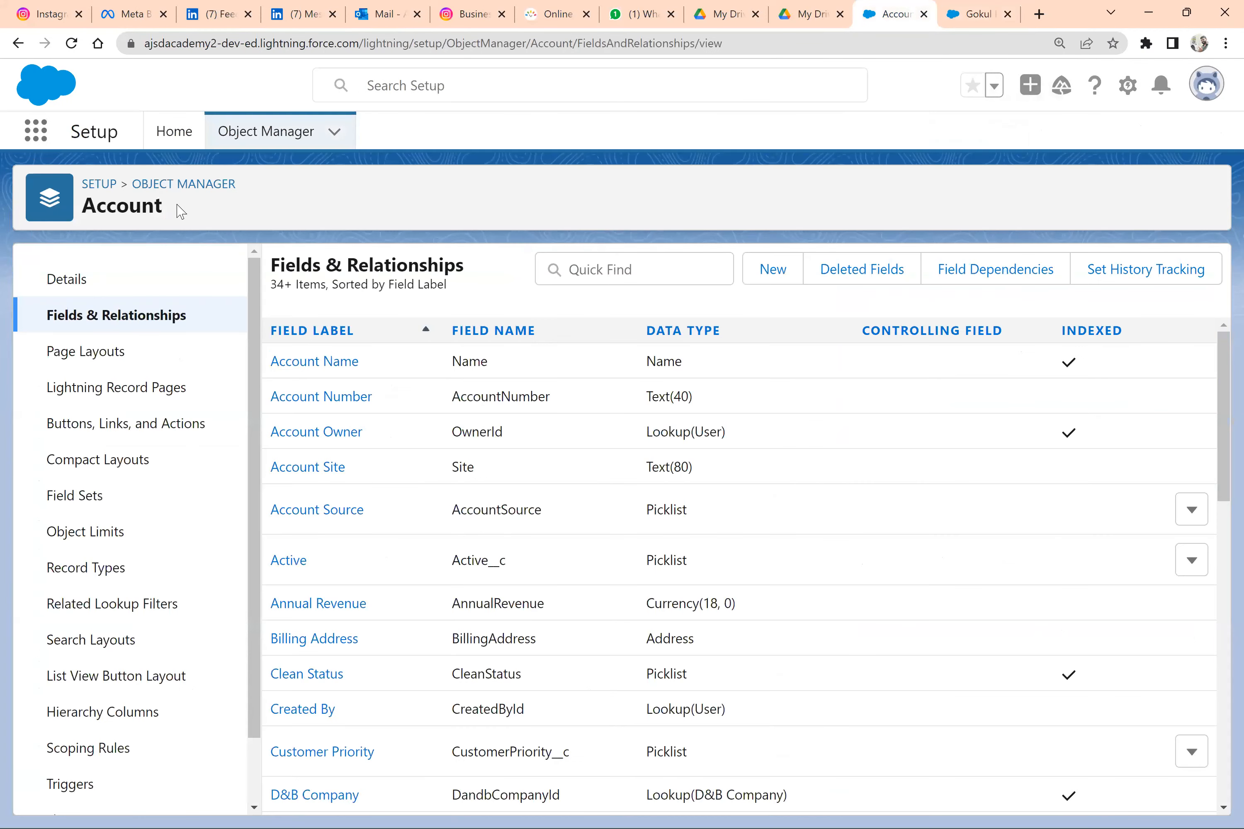
pyautogui.click(199, 189)
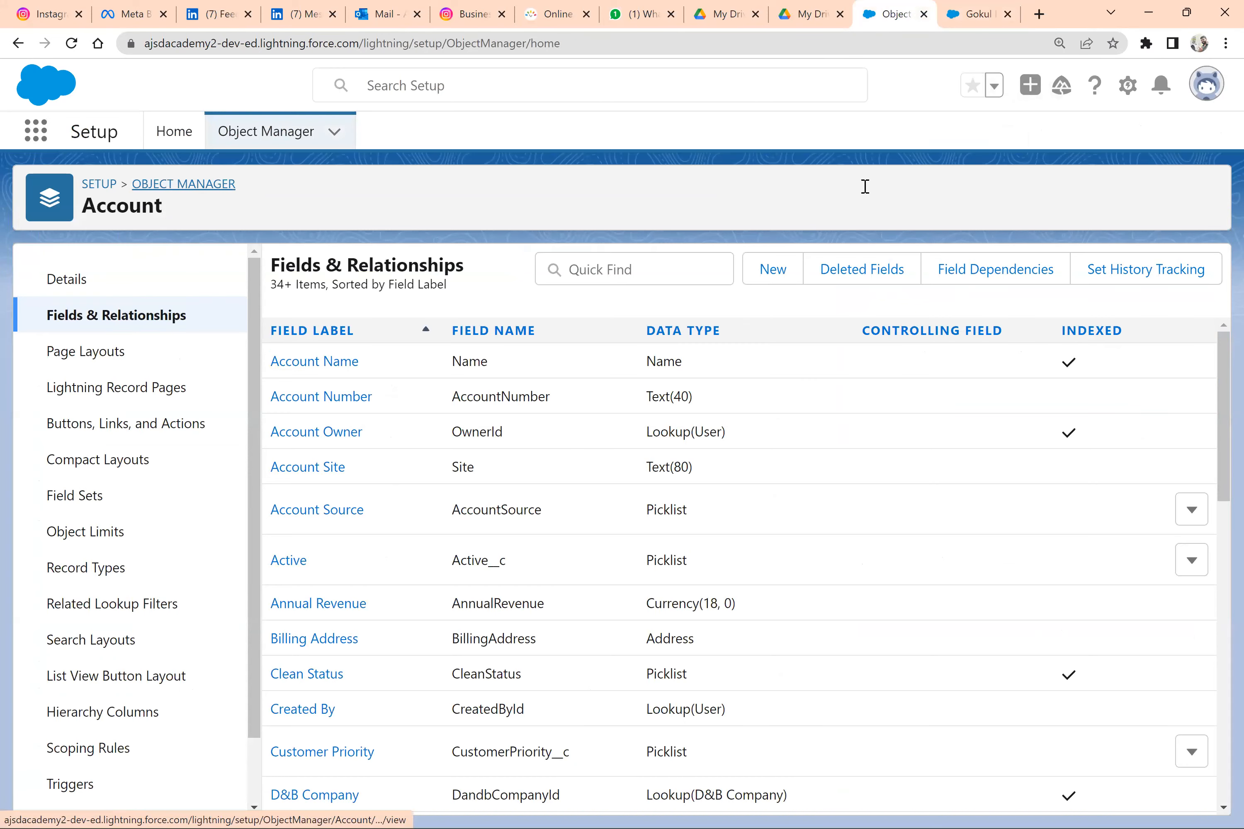
pyautogui.click(865, 187)
pyautogui.write('cours')
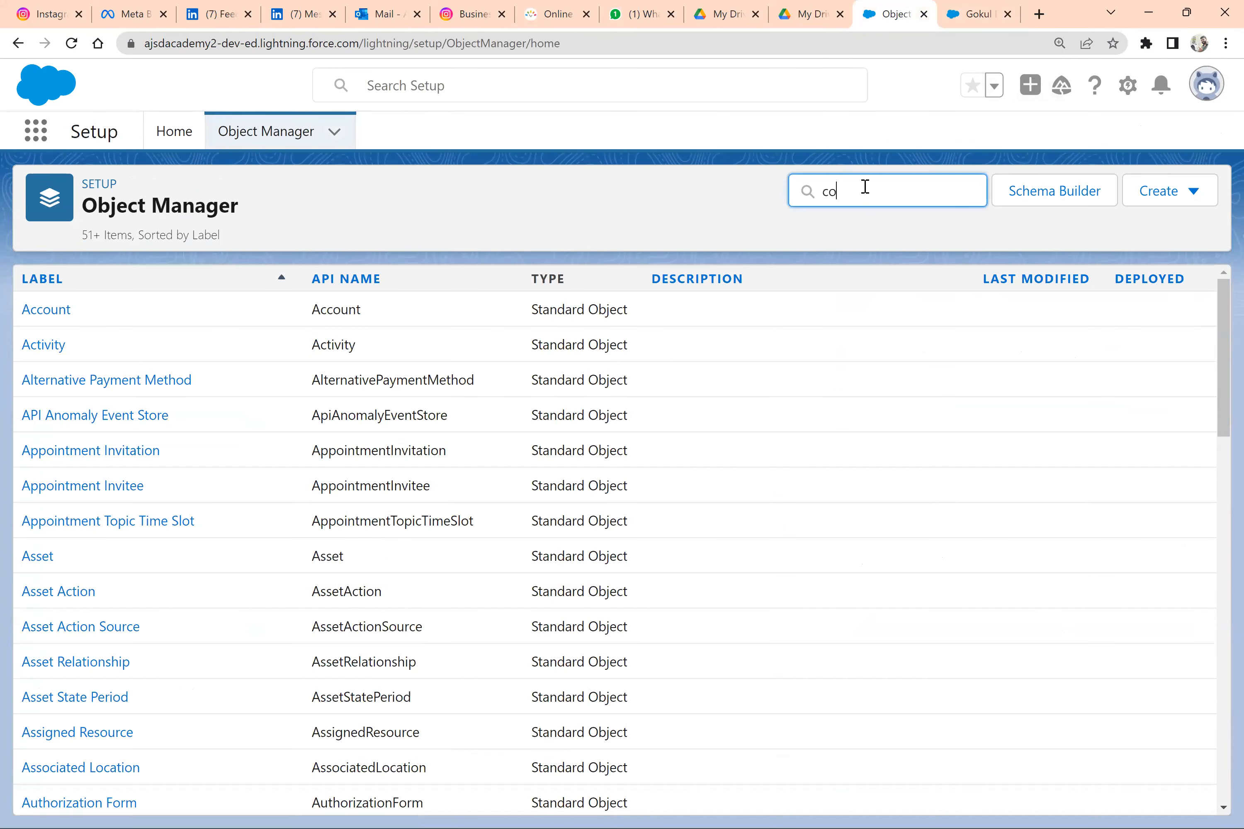
pyautogui.click(41, 315)
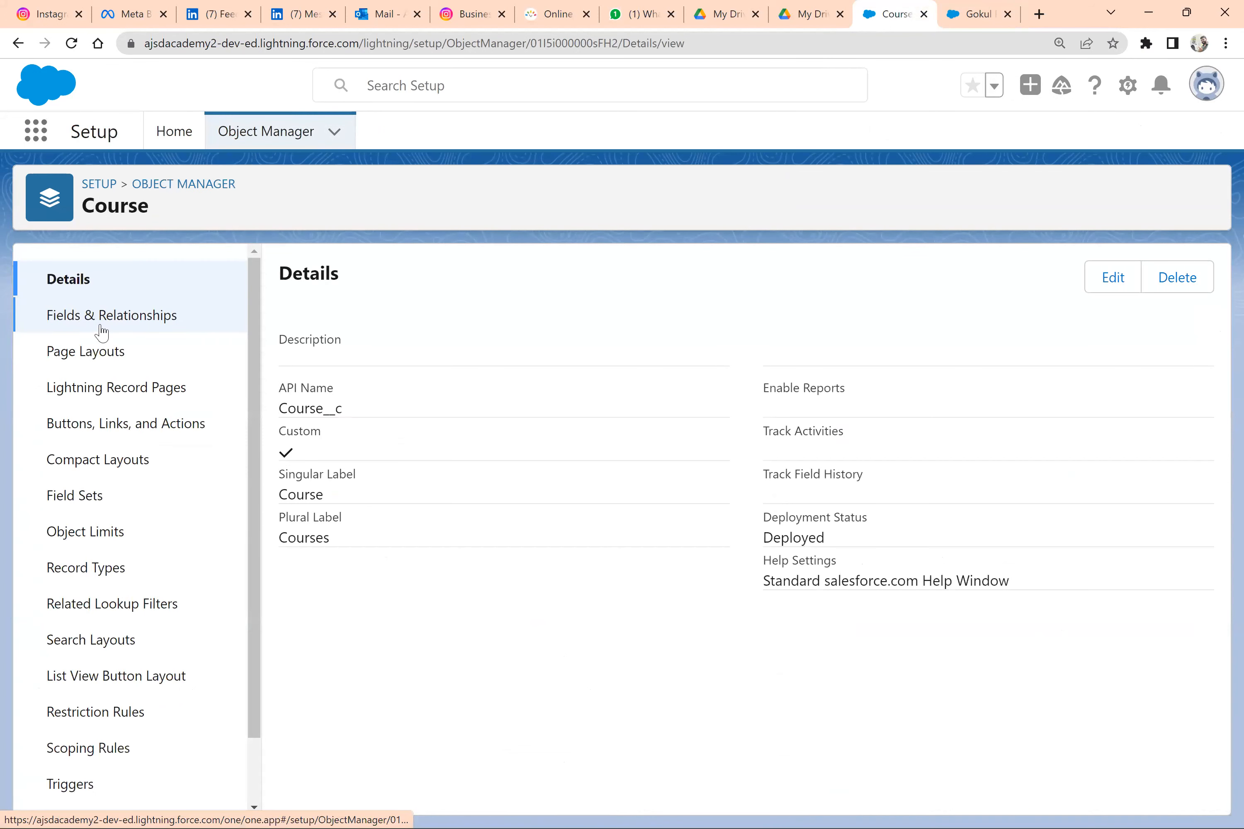
pyautogui.click(89, 316)
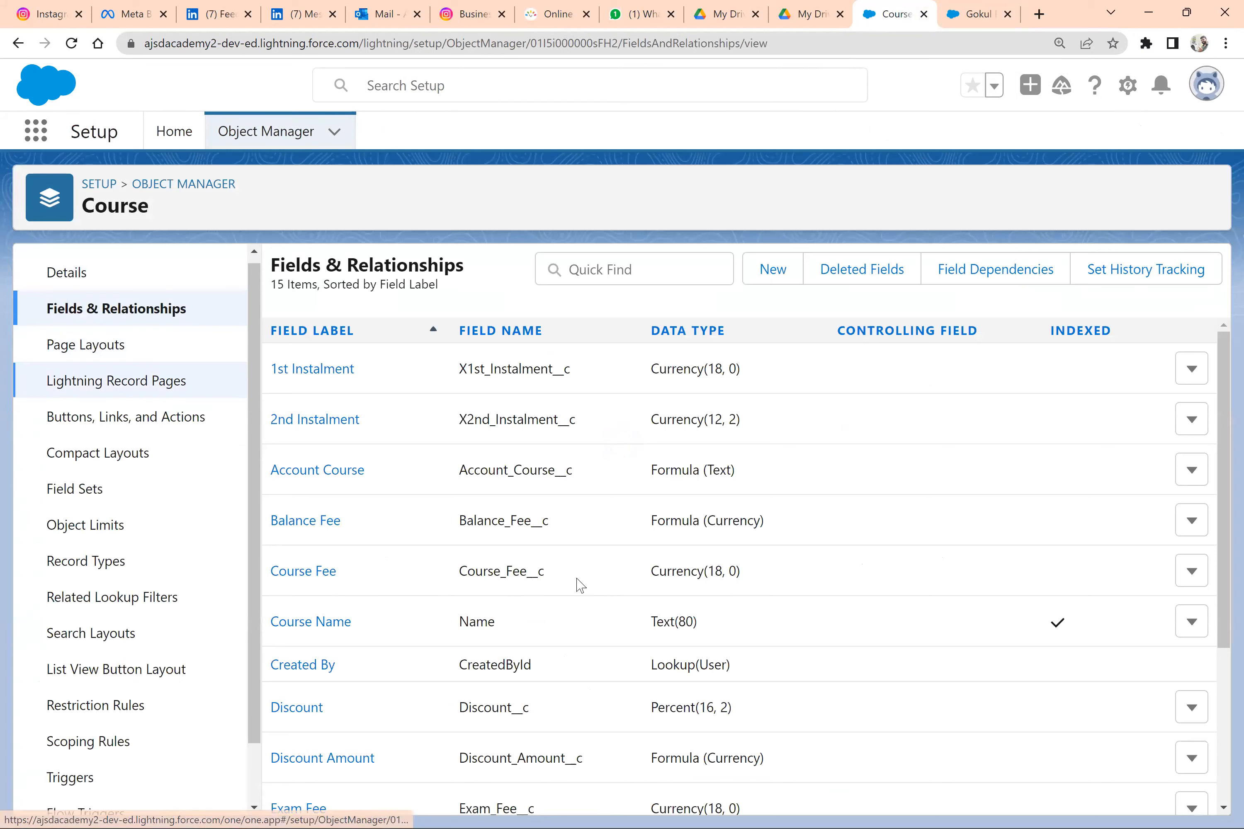
# Start a new validation rule on the Course object and name it Age, leaving its description empty
pyautogui.scroll(-2, 129, 381)
pyautogui.click(89, 781)
pyautogui.click(1191, 269)
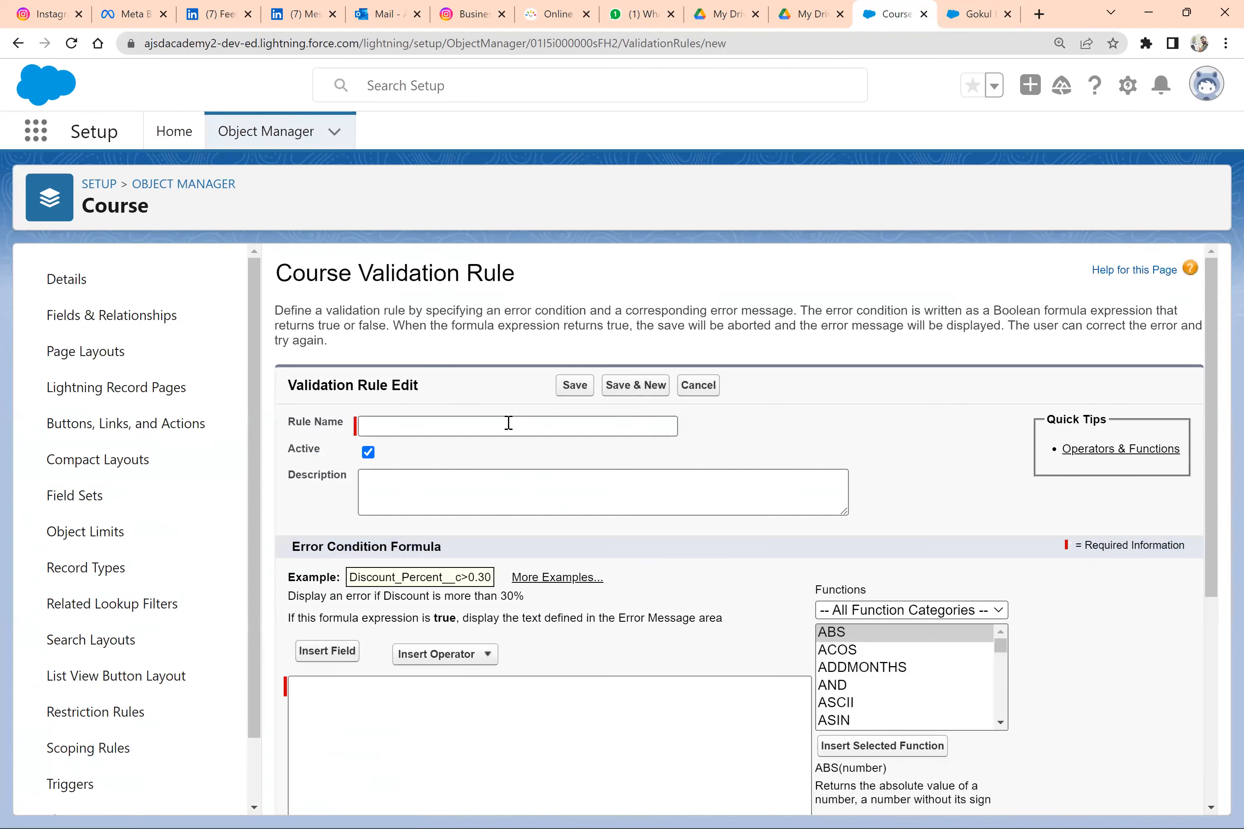
pyautogui.write('Age')
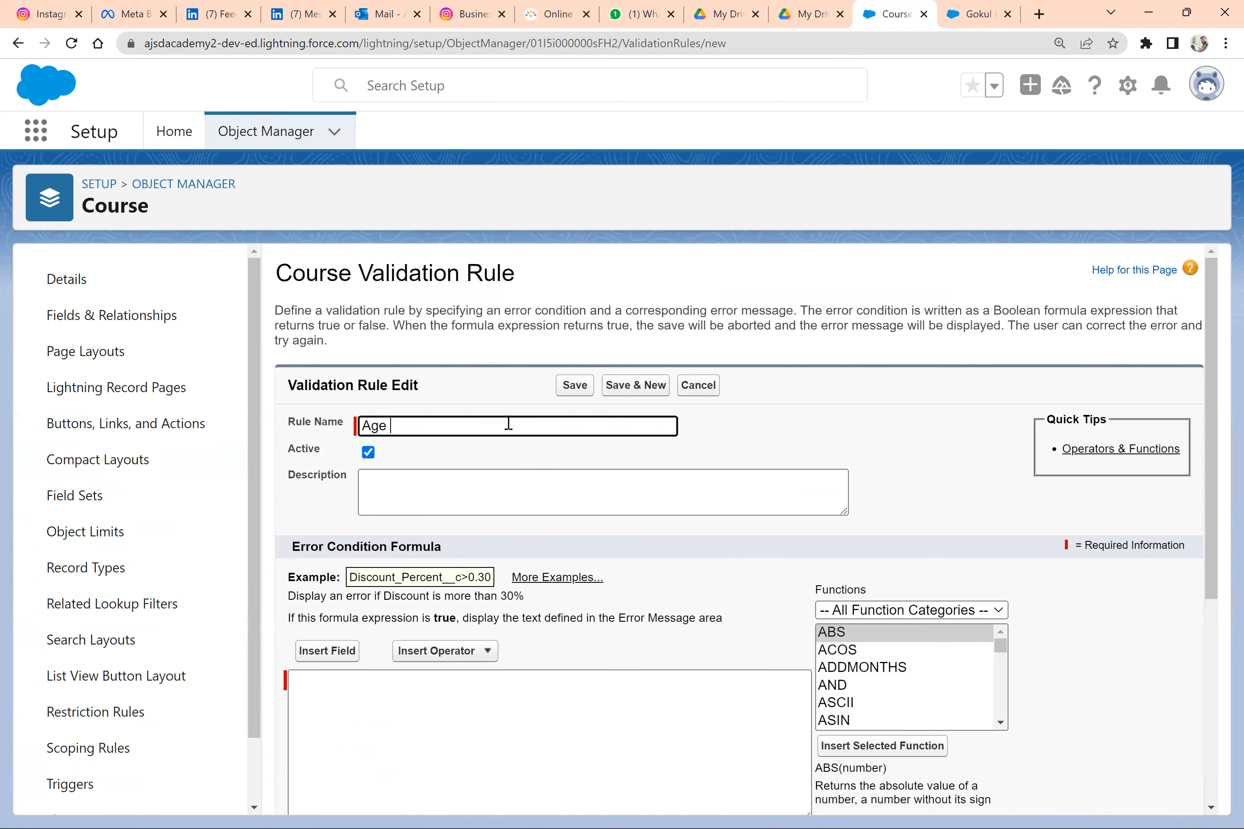
pyautogui.click(433, 500)
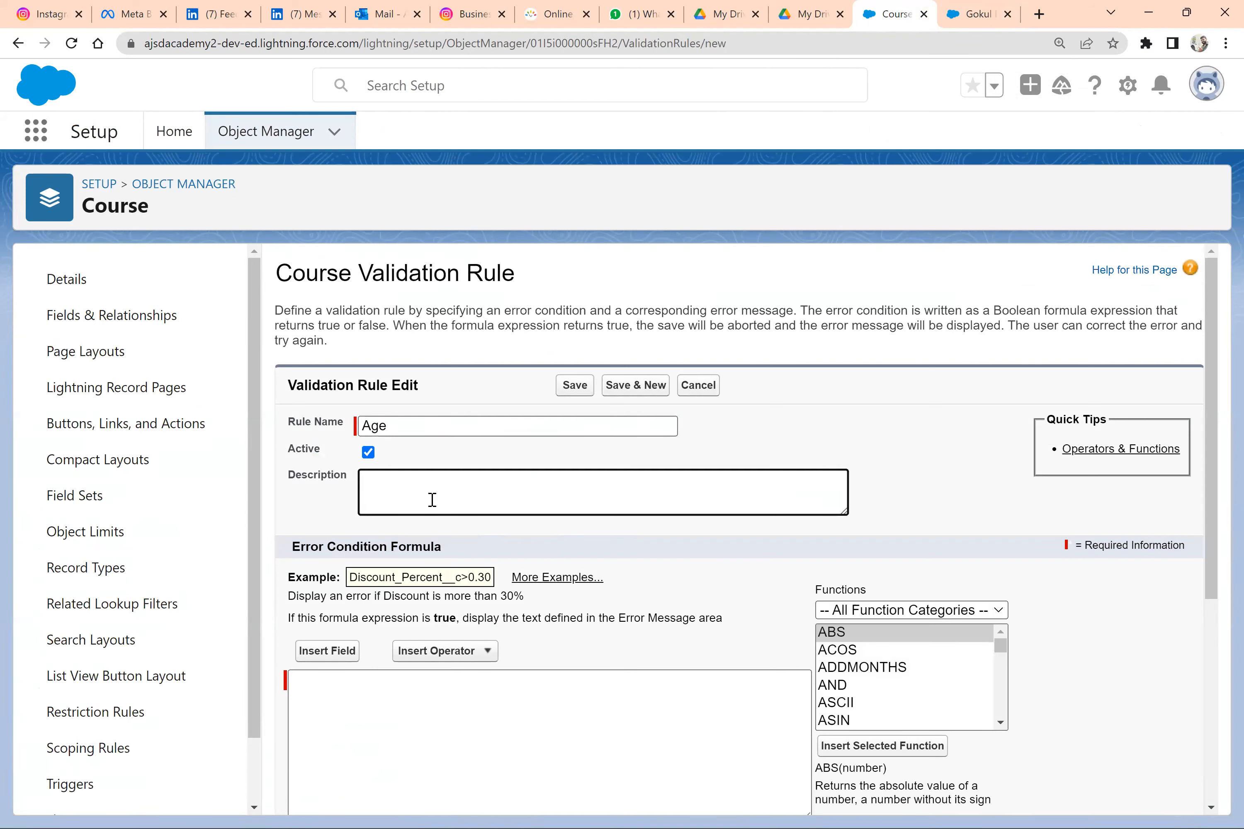
pyautogui.scroll(-3, 433, 499)
pyautogui.click(401, 562)
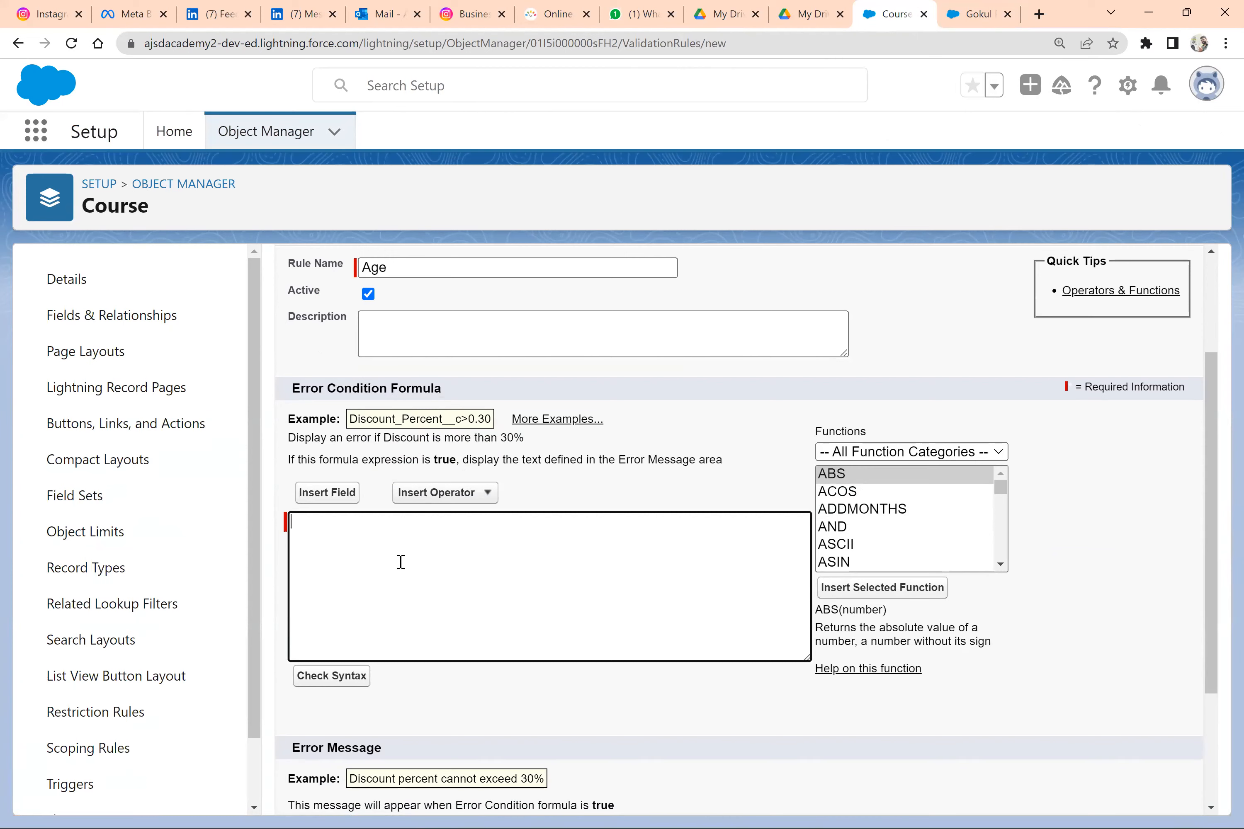
pyautogui.scroll(1, 400, 562)
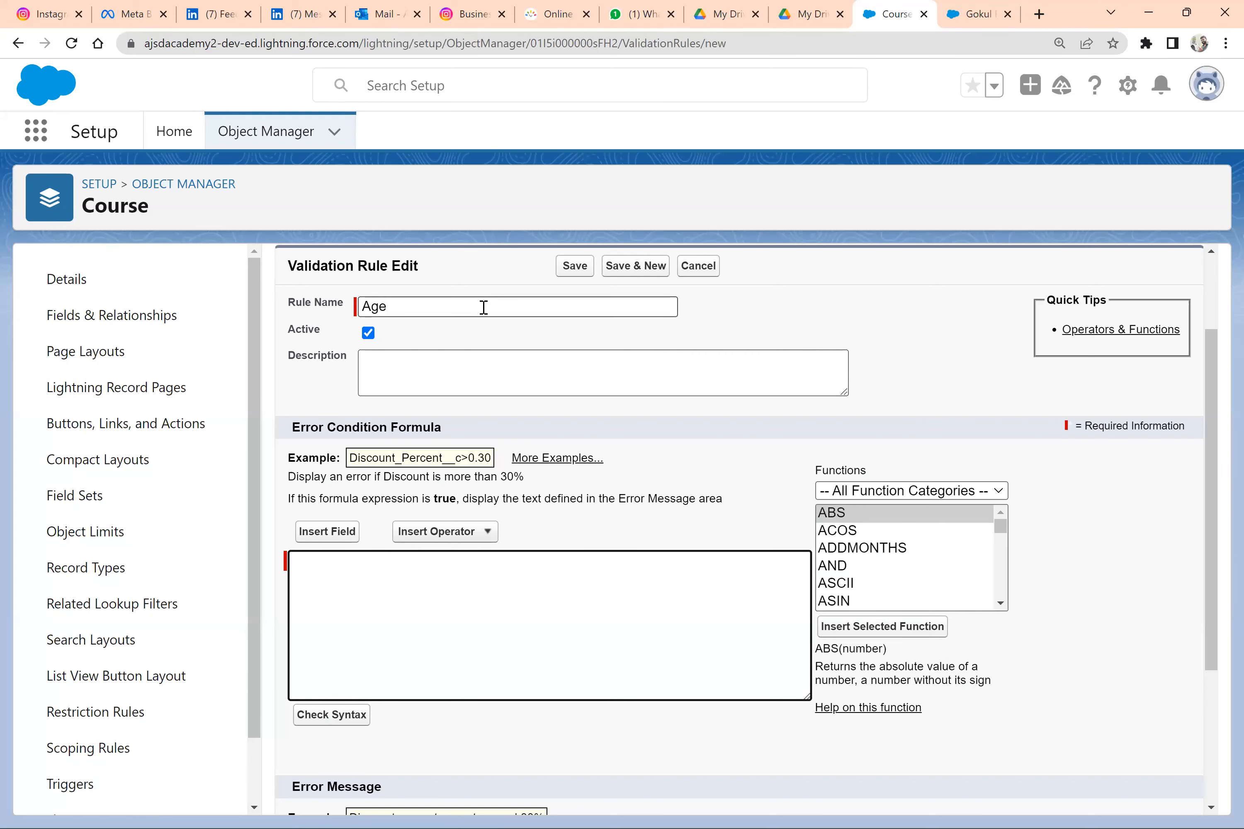
# Switch to Word and add the line "How to calculate age" below the age rule
pyautogui.hotkey('alt', 'Tab')
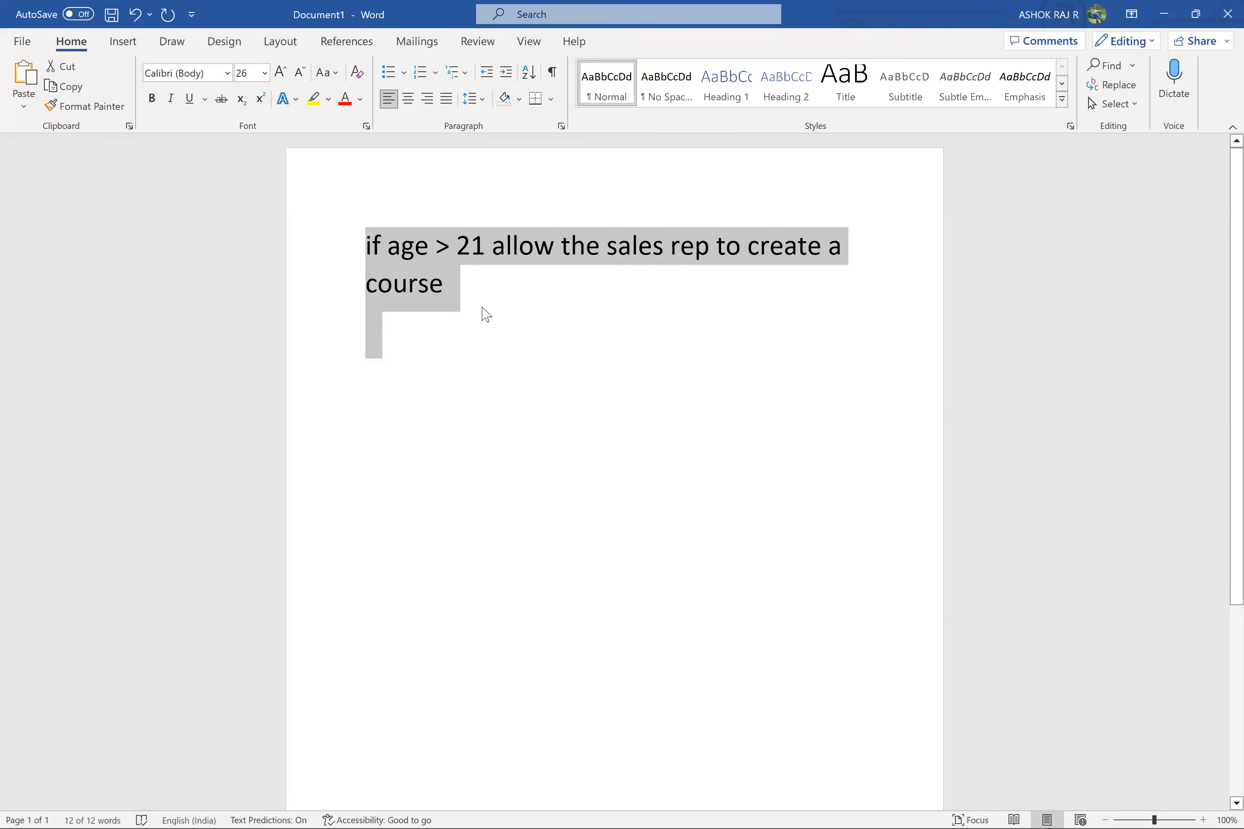
pyautogui.press('Right')
pyautogui.press('Return')
pyautogui.write('How o')
pyautogui.press('BackSpace')
pyautogui.write('to cal')
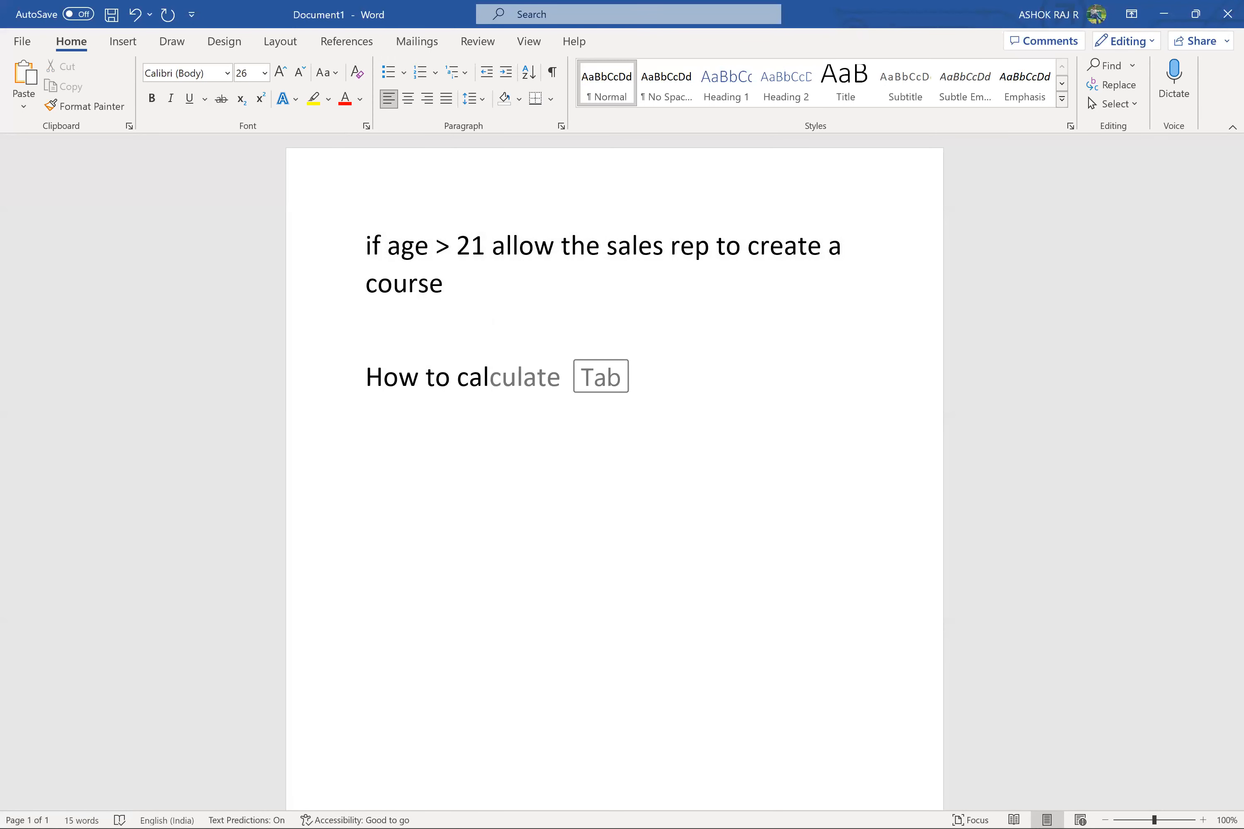
pyautogui.press('Tab')
pyautogui.write('age')
pyautogui.press('Return')
pyautogui.press('Return')
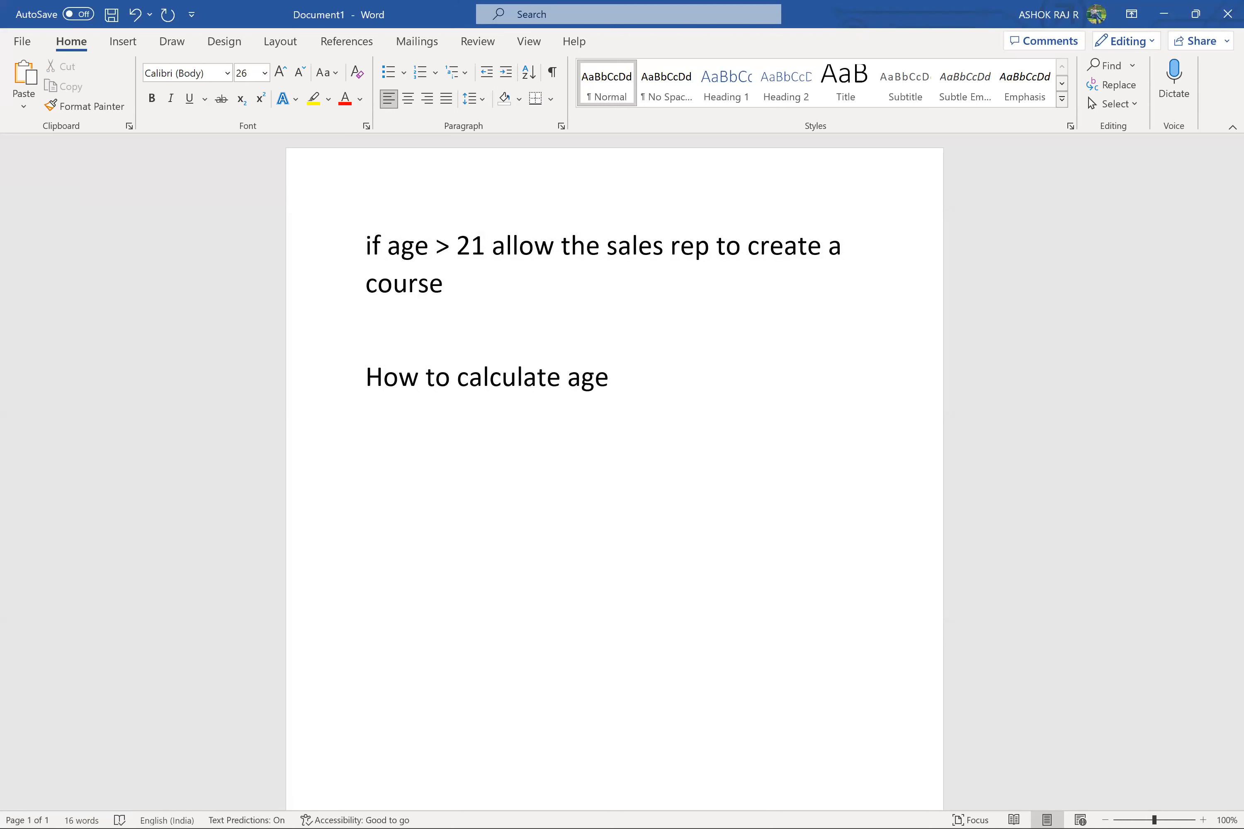
# Write the calculation "Today – DOB" beneath the "How to calculate age" line
pyautogui.write('Today - DOB')
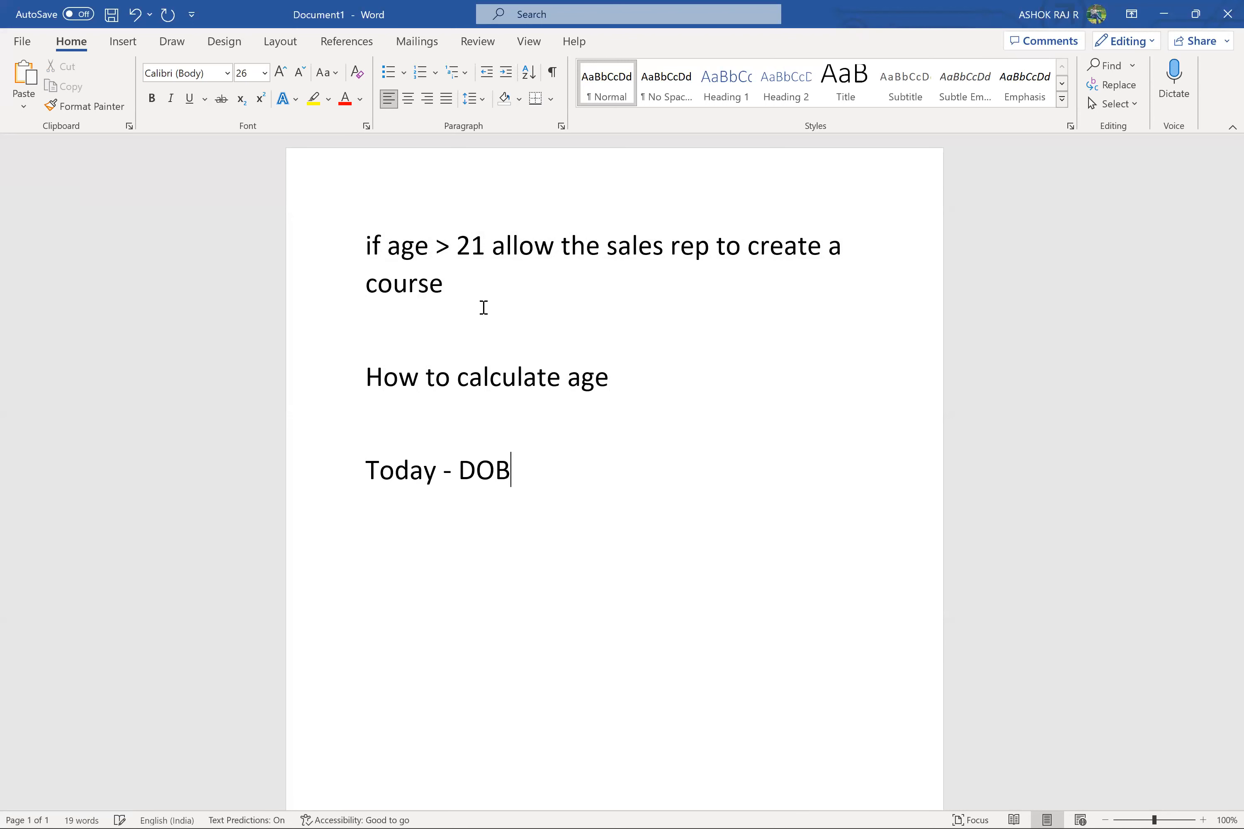
pyautogui.press('Return')
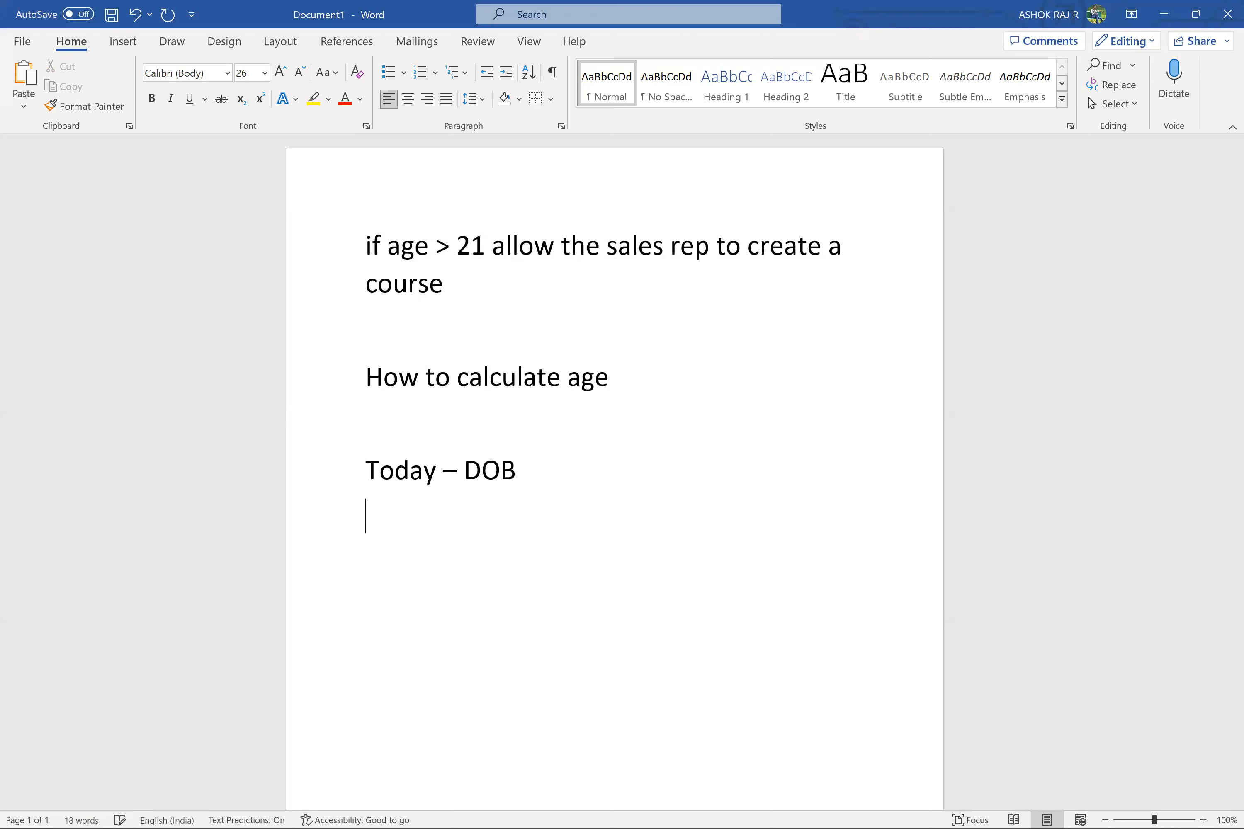
# Return to Salesforce and insert the related student's Birthdate field into the Age rule's error condition formula
pyautogui.hotkey('alt', 'Tab')
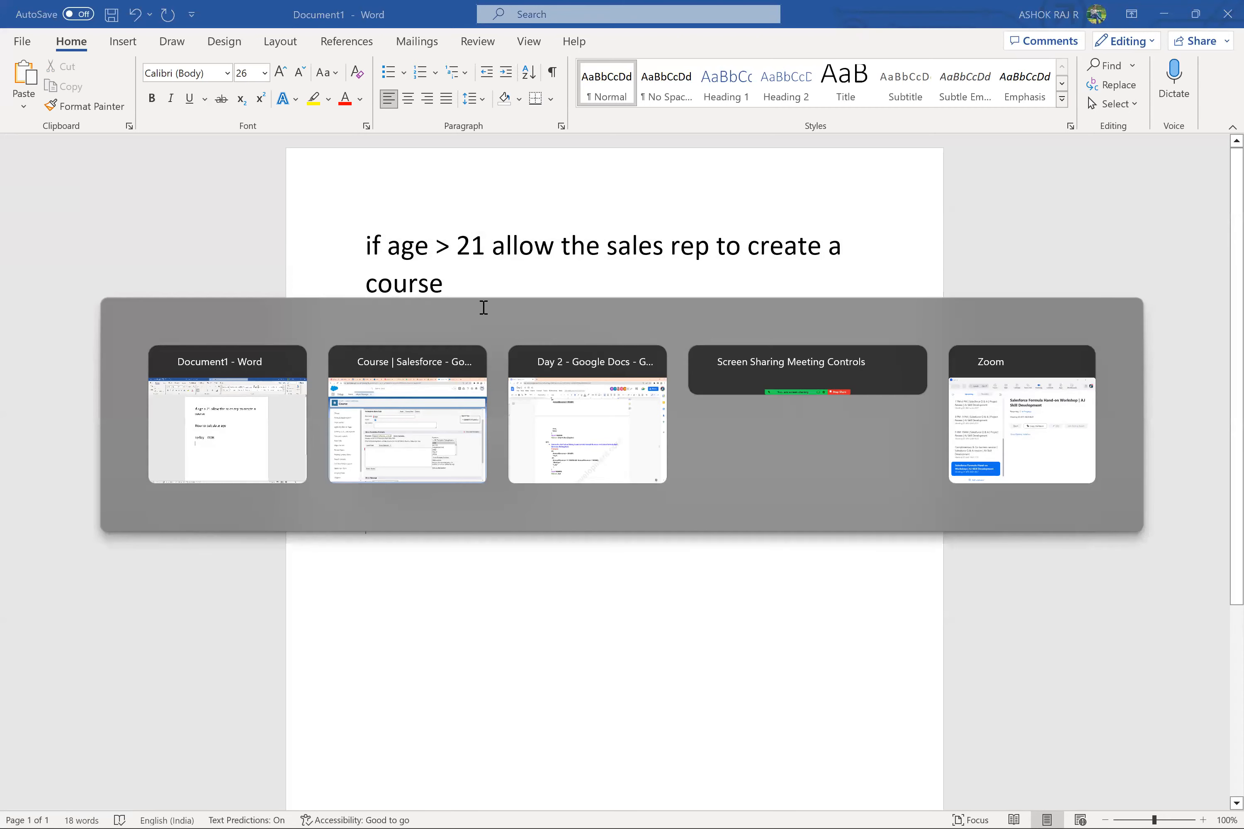
pyautogui.click(455, 455)
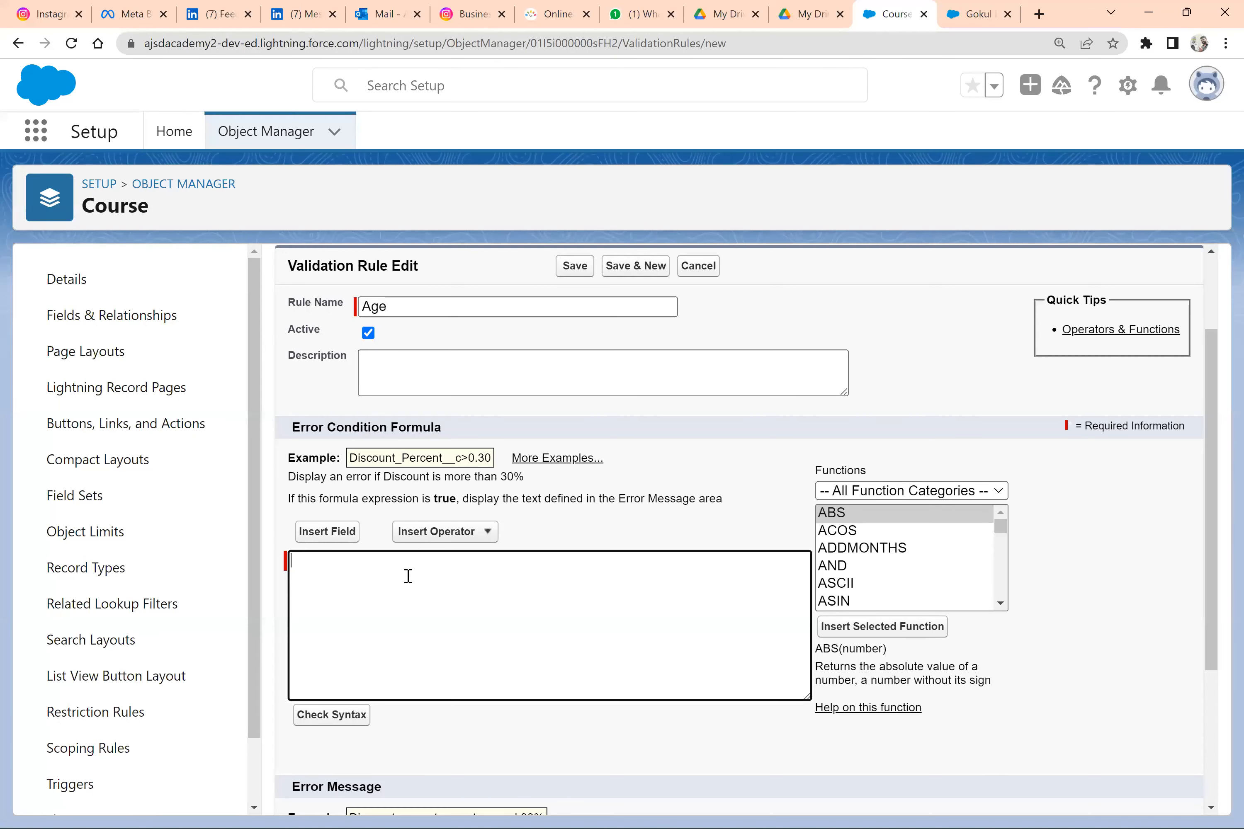
pyautogui.click(342, 542)
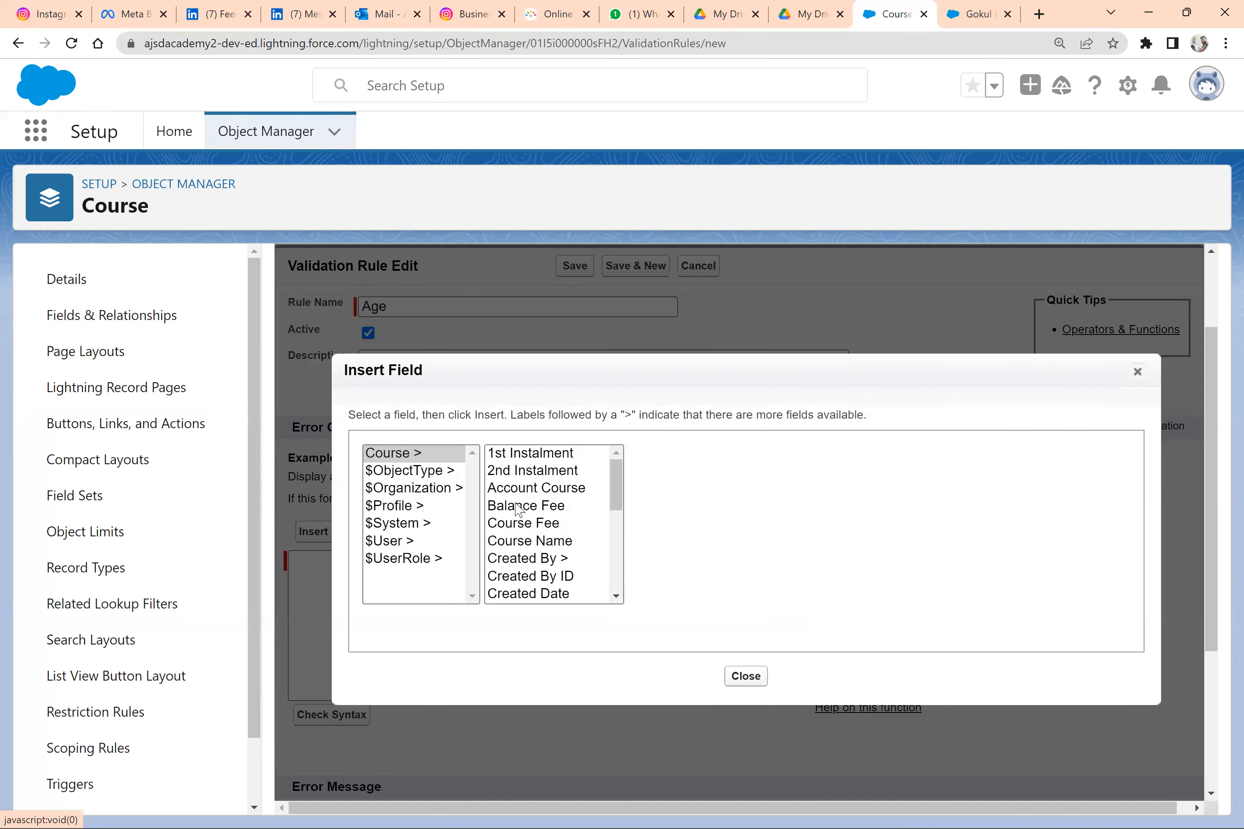
pyautogui.scroll(-5, 530, 541)
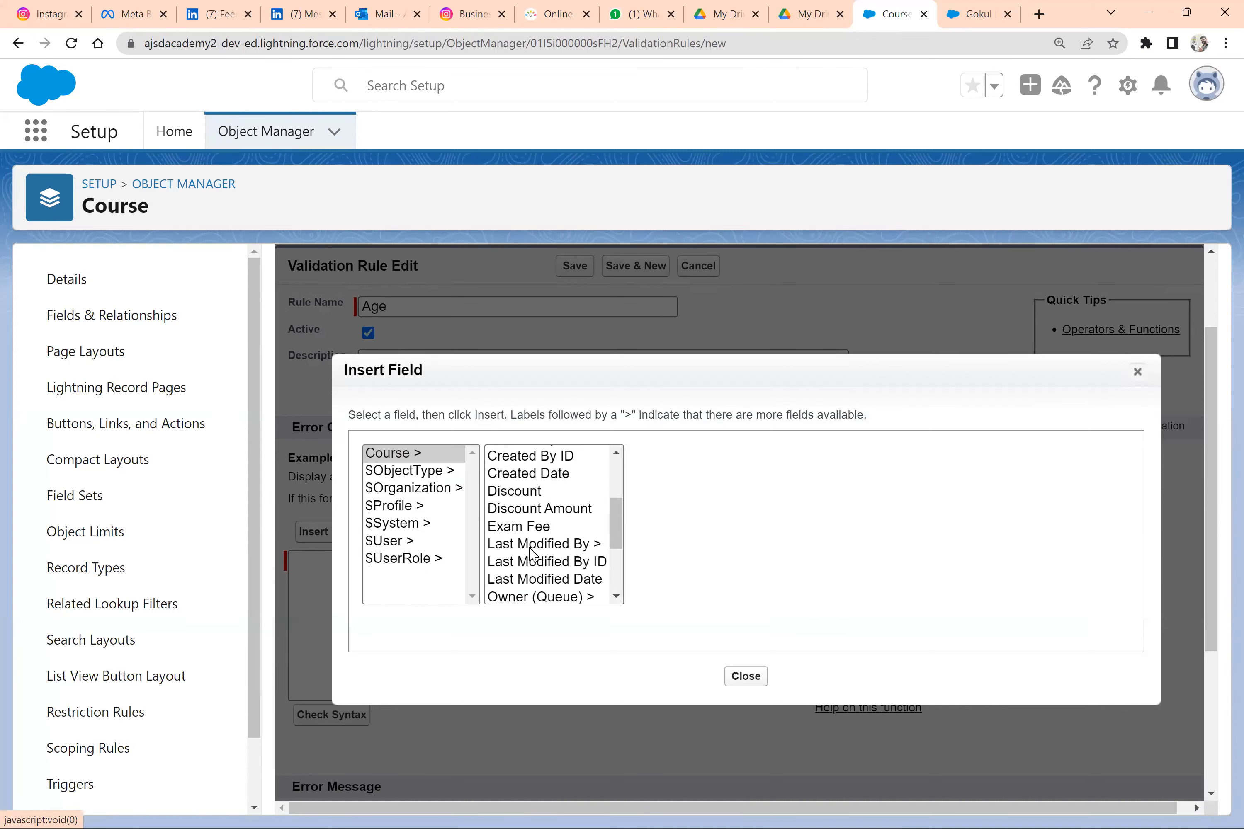
pyautogui.click(546, 578)
pyautogui.click(657, 542)
pyautogui.click(952, 572)
pyautogui.moveTo(519, 566); pyautogui.dragTo(296, 565)
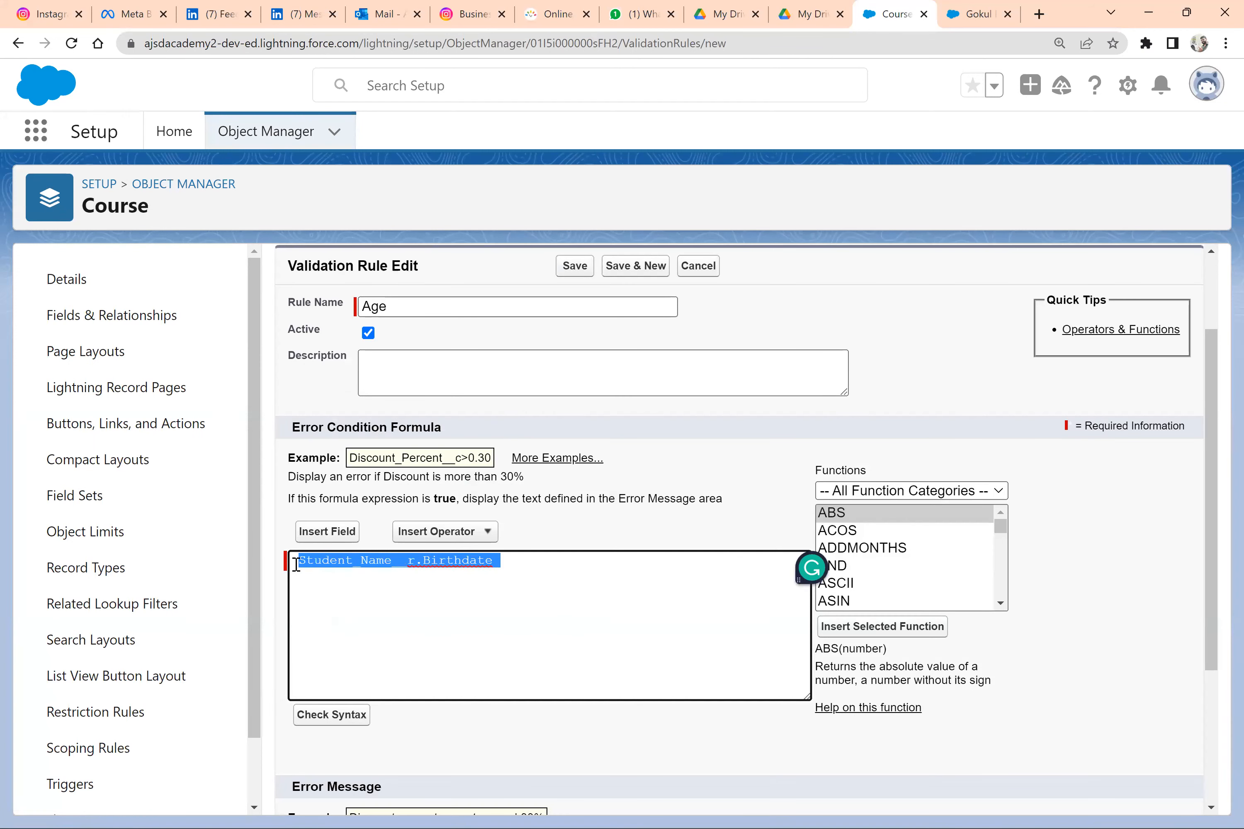
# Put the TODAY function and a minus sign before the birthdate reference, making the error condition TODAY() - Student_Name__r.Birthdate
pyautogui.click(296, 565)
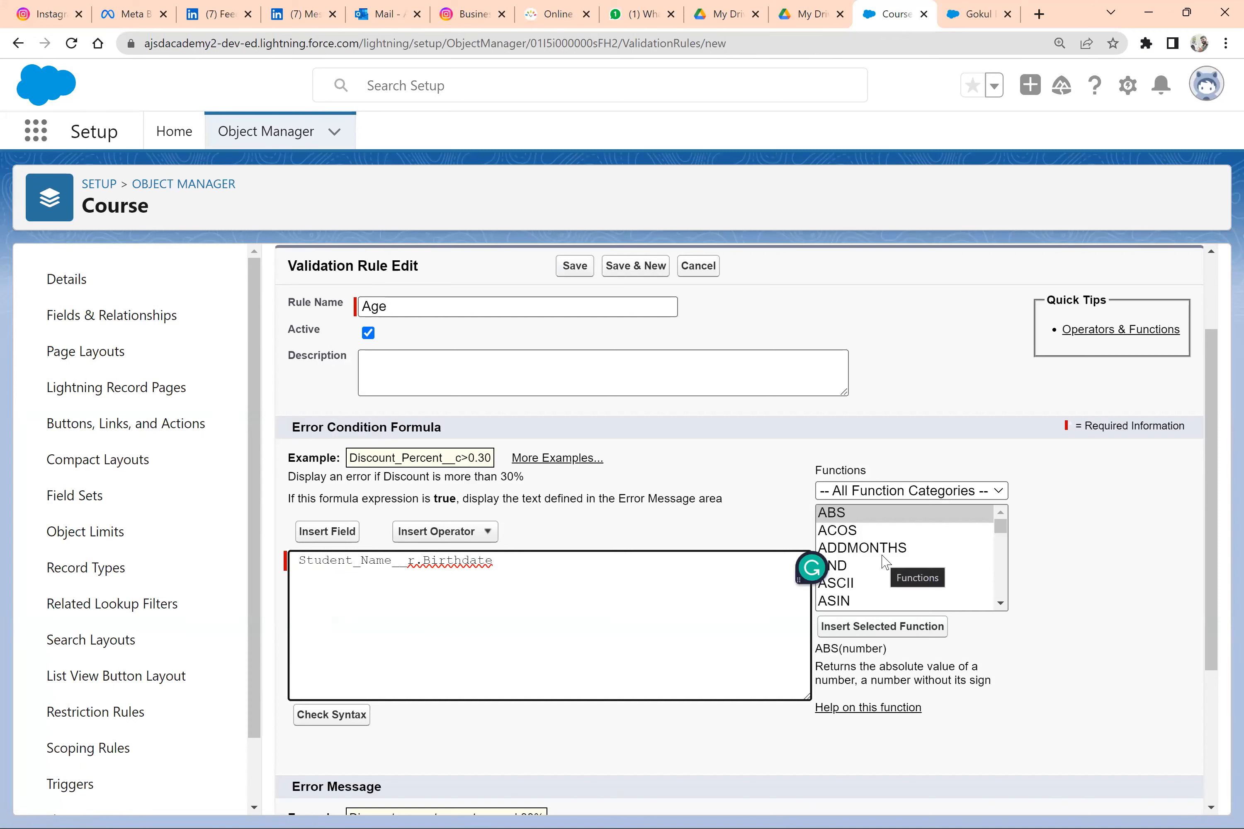
pyautogui.moveTo(804, 569); pyautogui.dragTo(1109, 492)
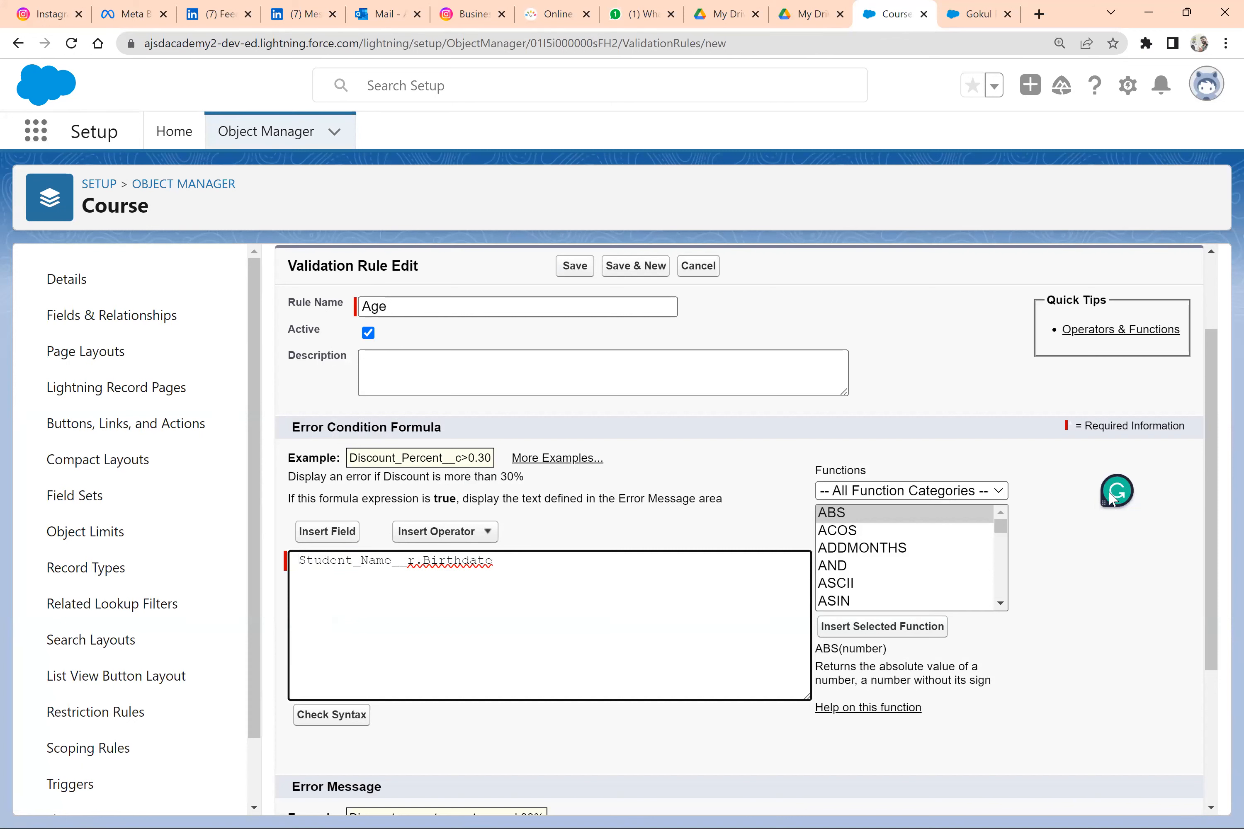
pyautogui.click(903, 550)
pyautogui.press('t')
pyautogui.press('Down')
pyautogui.press('Down')
pyautogui.press('Down')
pyautogui.press('Down')
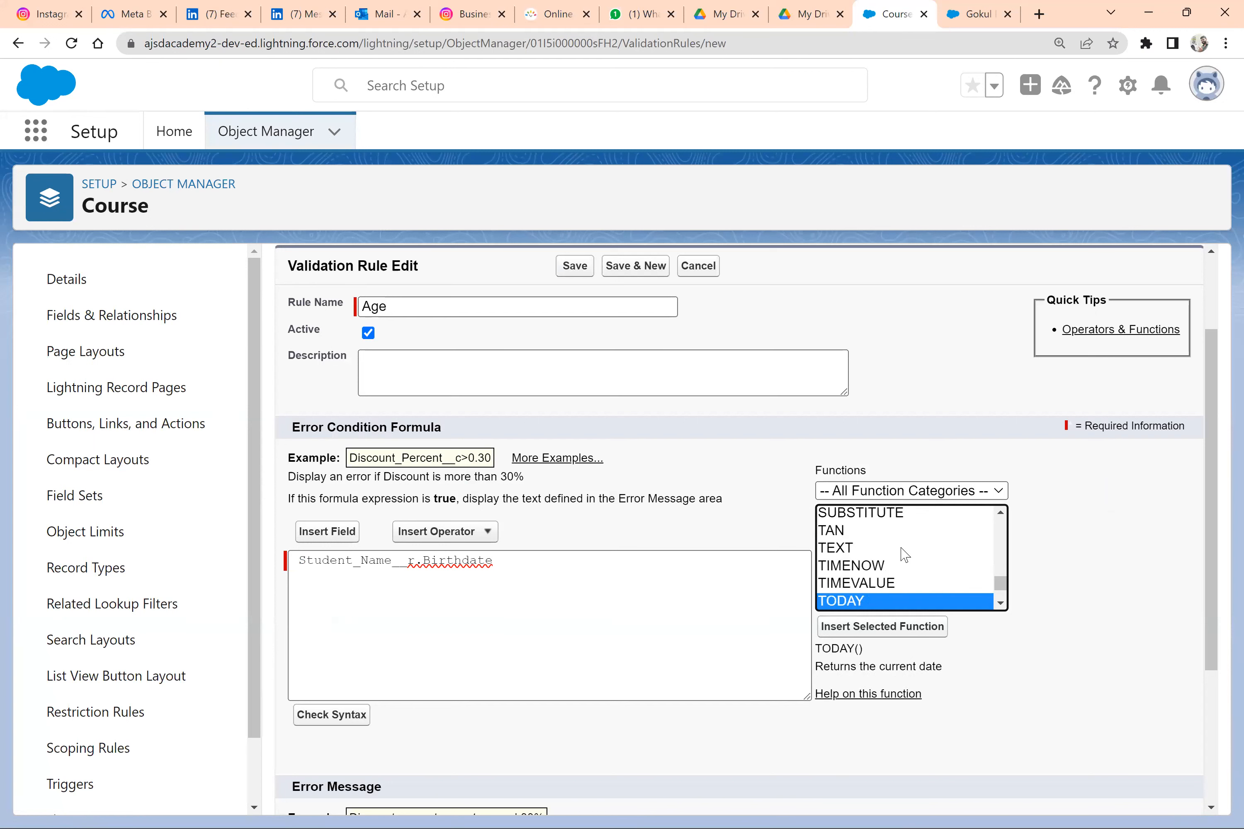
pyautogui.click(880, 627)
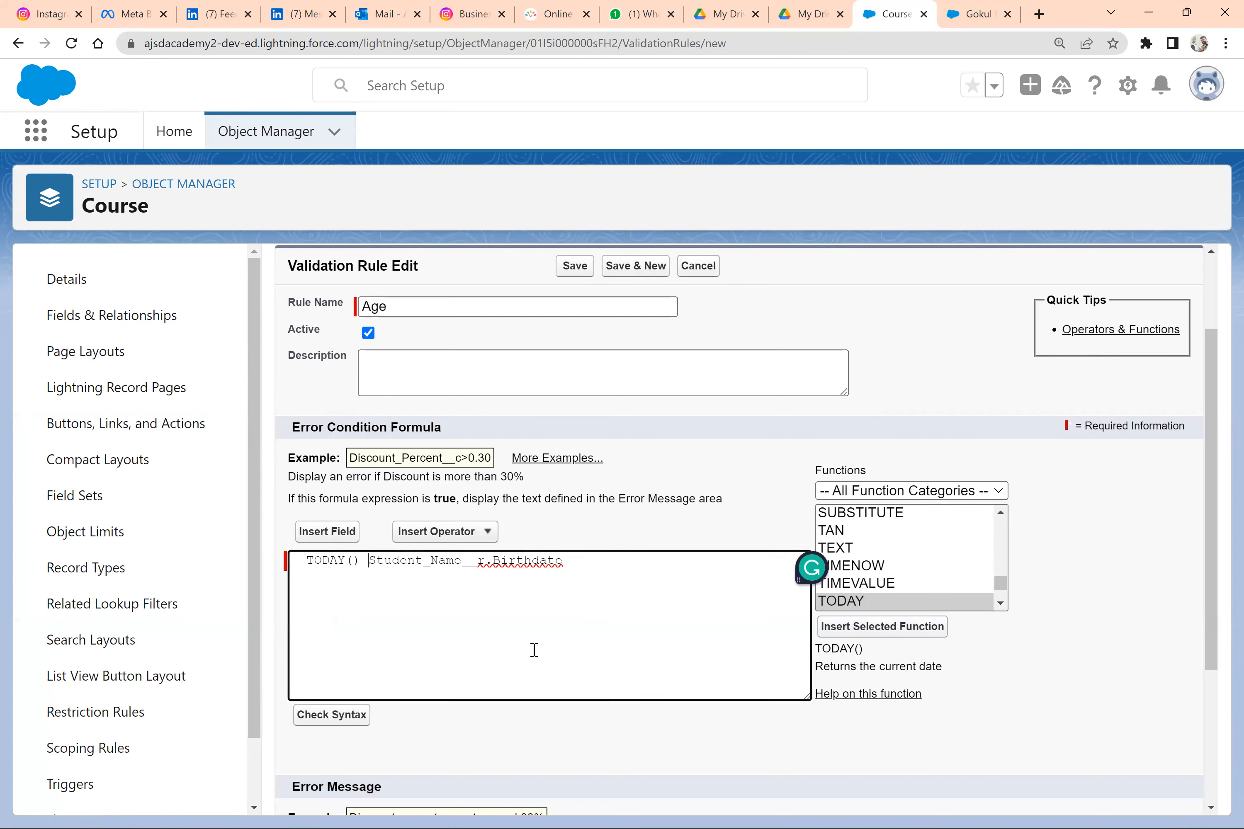
pyautogui.write('-')
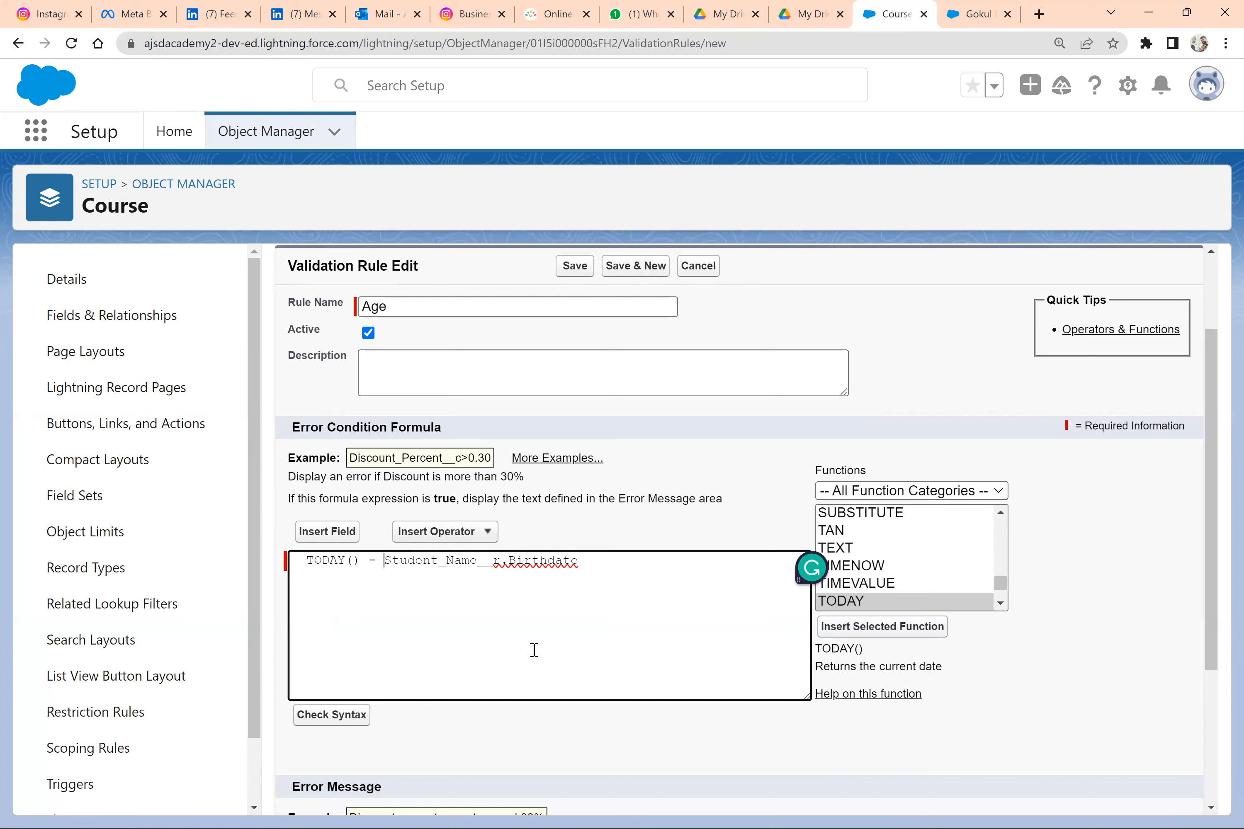
# Switch to Word to check the noted age calculation and return to the Age validation rule in Salesforce
pyautogui.hotkey('alt', 'Tab')
pyautogui.hotkey('alt', 'Tab')
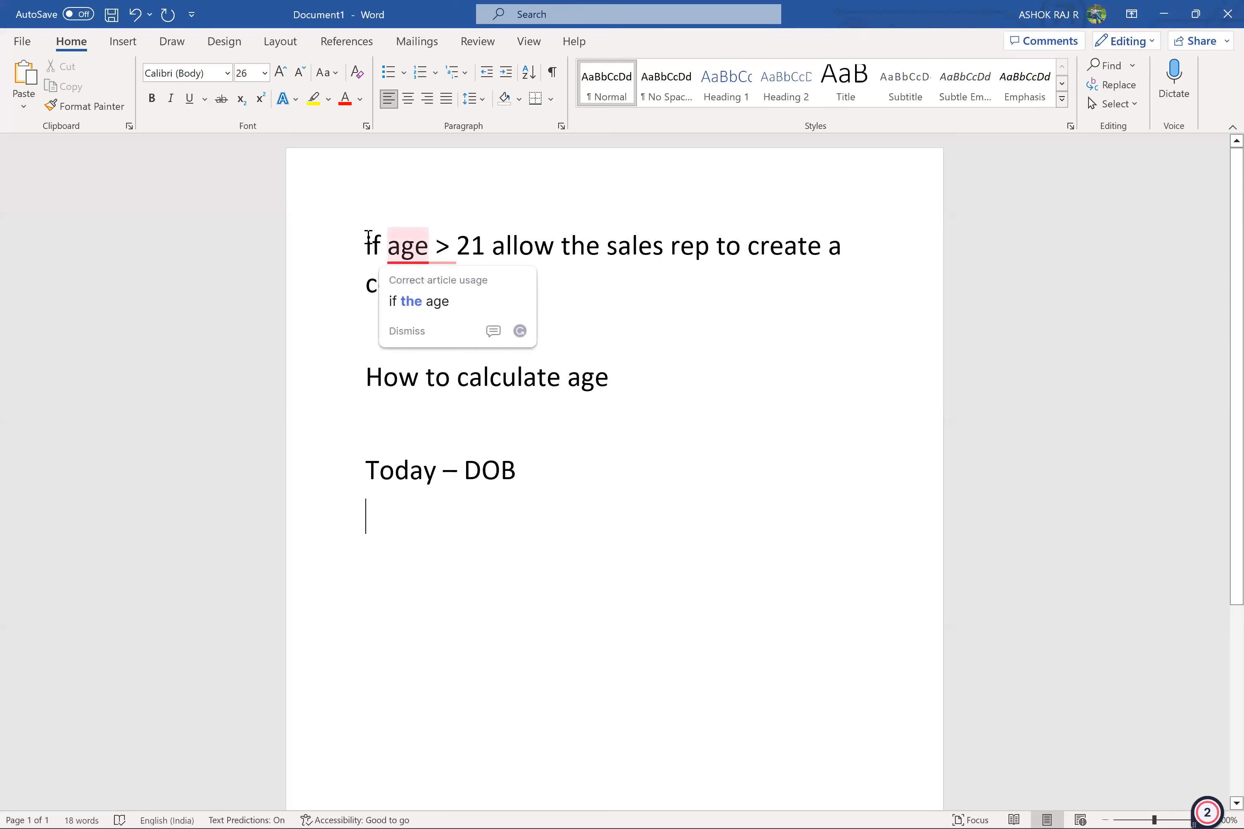
pyautogui.moveTo(366, 246); pyautogui.dragTo(498, 250)
pyautogui.hotkey('alt', 'Tab')
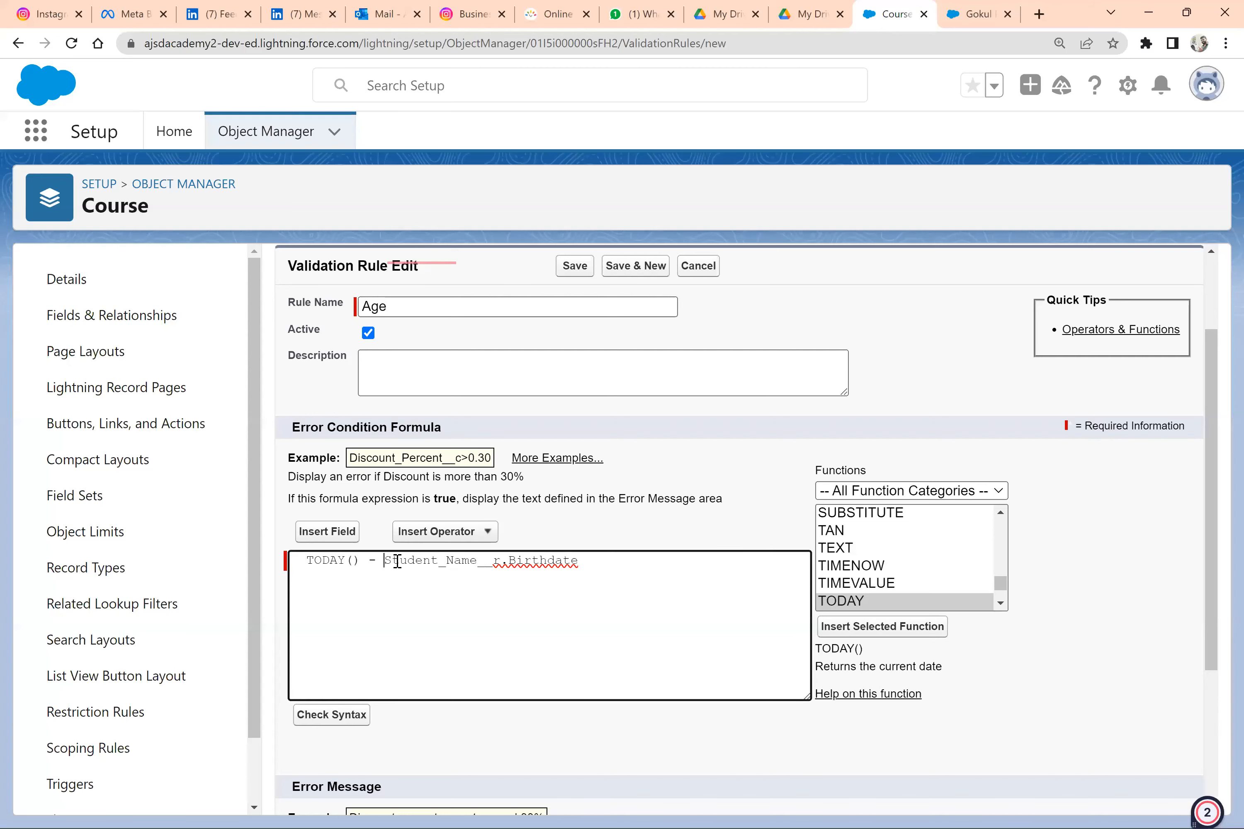
# Copy the whole age formula from the rule's error condition and duplicate the Course setup page in a second browser tab
pyautogui.moveTo(580, 560); pyautogui.dragTo(308, 560)
pyautogui.hotkey('ctrl', 'a')
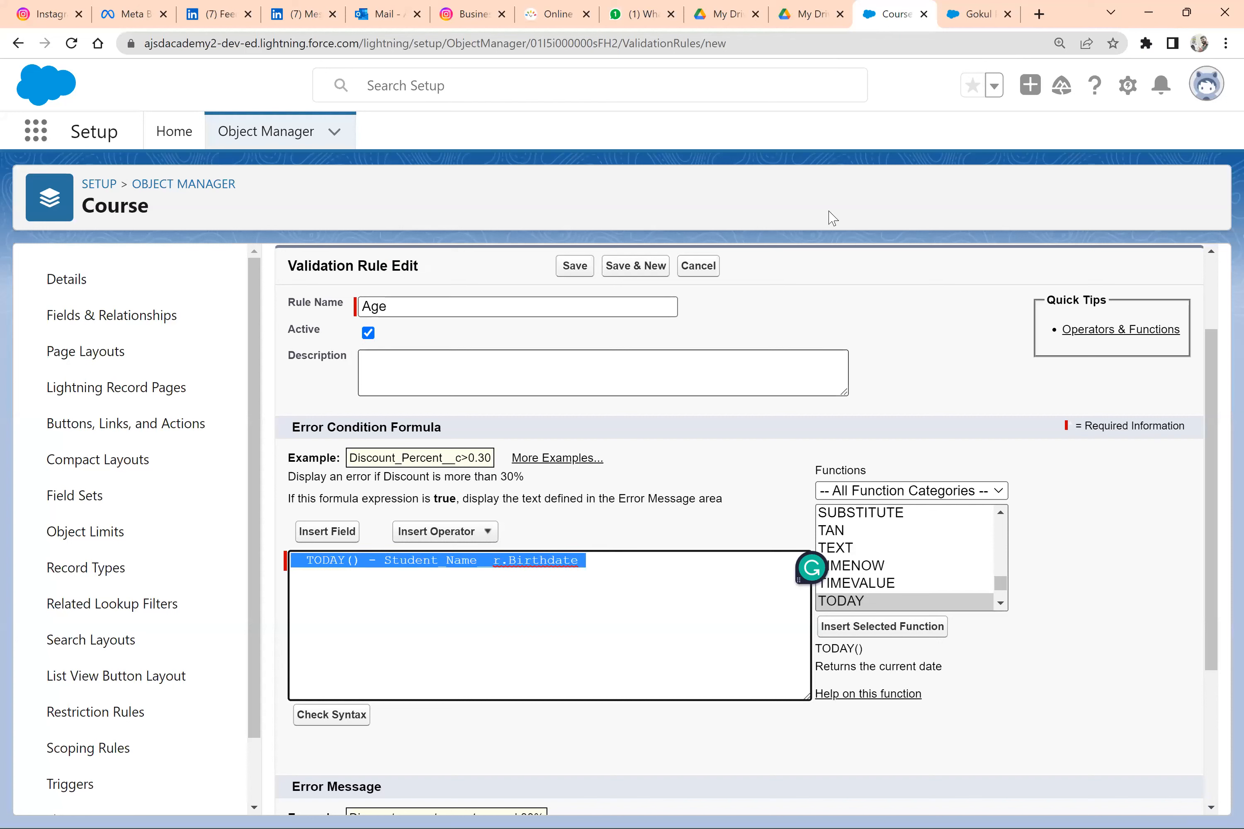
pyautogui.rightClick(902, 22)
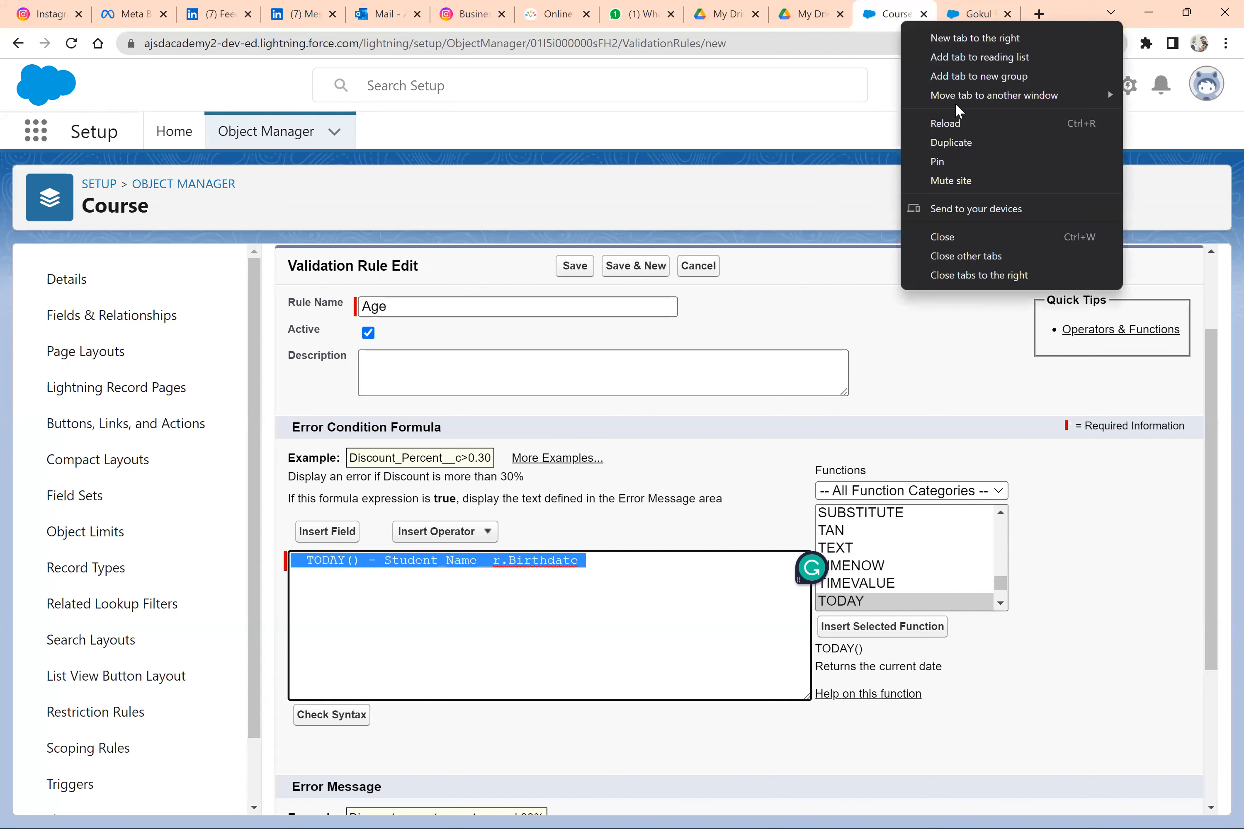
pyautogui.click(951, 142)
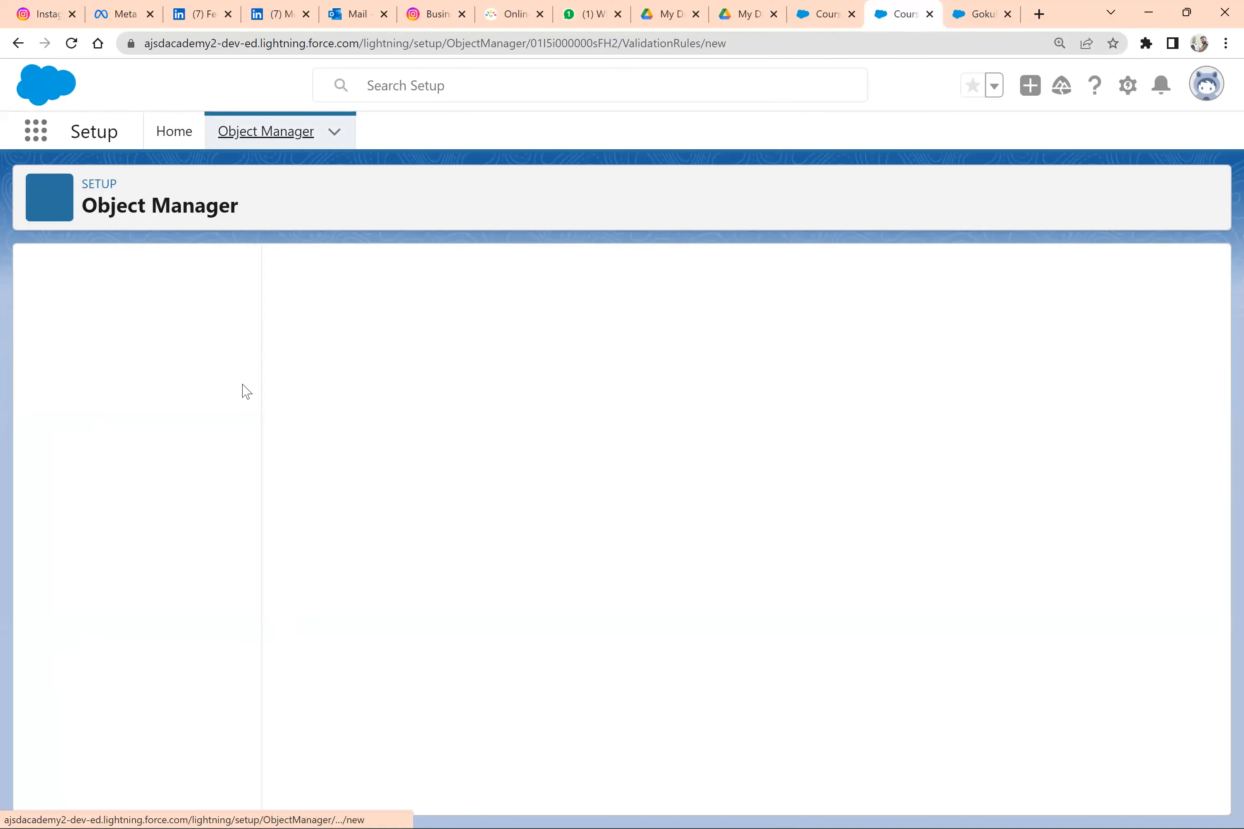
# Start a new custom field on the Course object with Formula as its data type
pyautogui.click(110, 321)
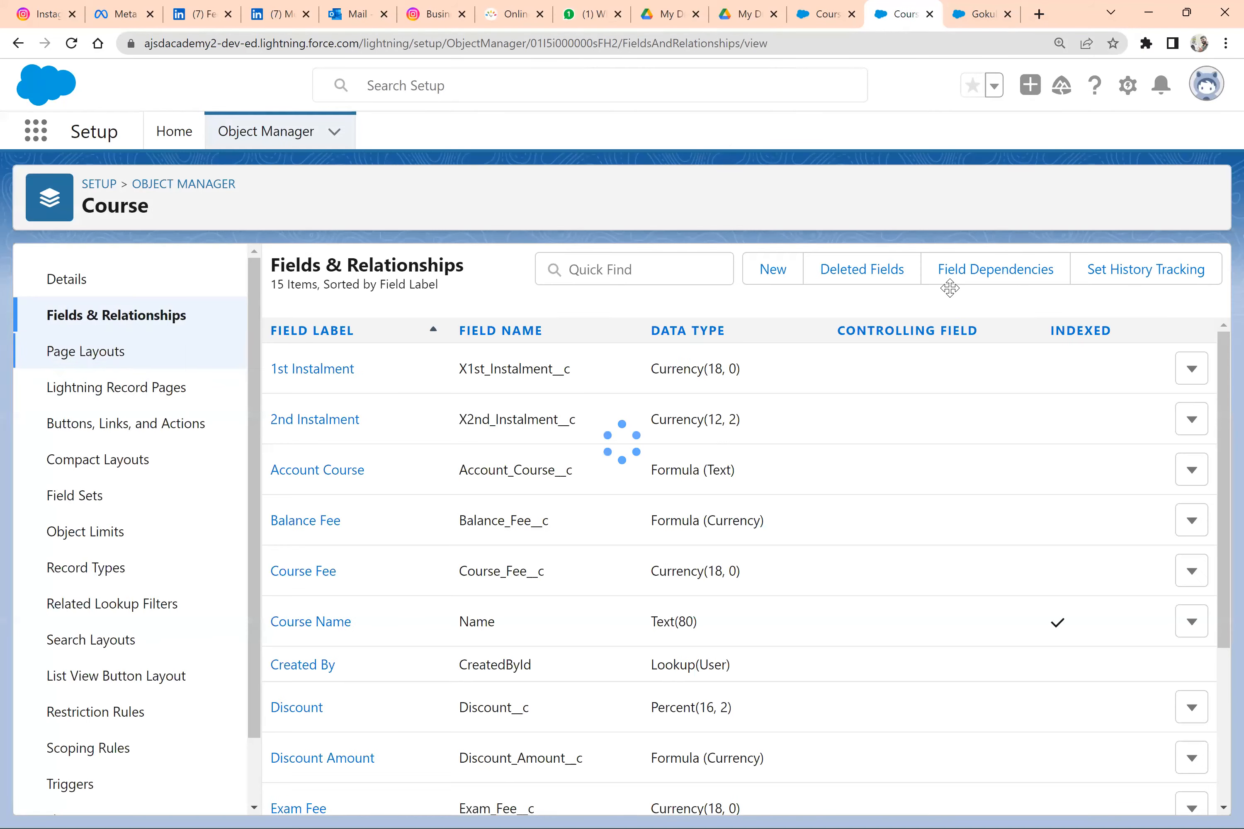
pyautogui.click(773, 271)
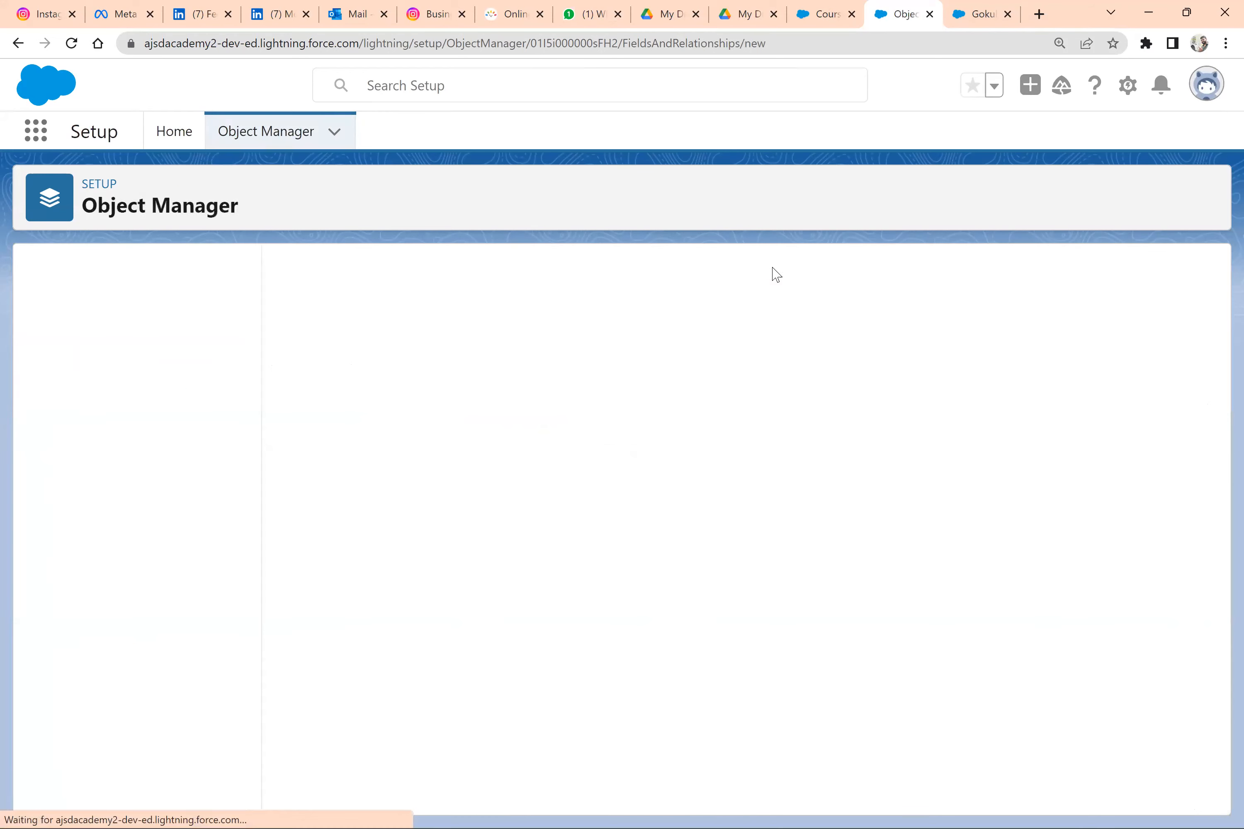
pyautogui.scroll(-4, 321, 669)
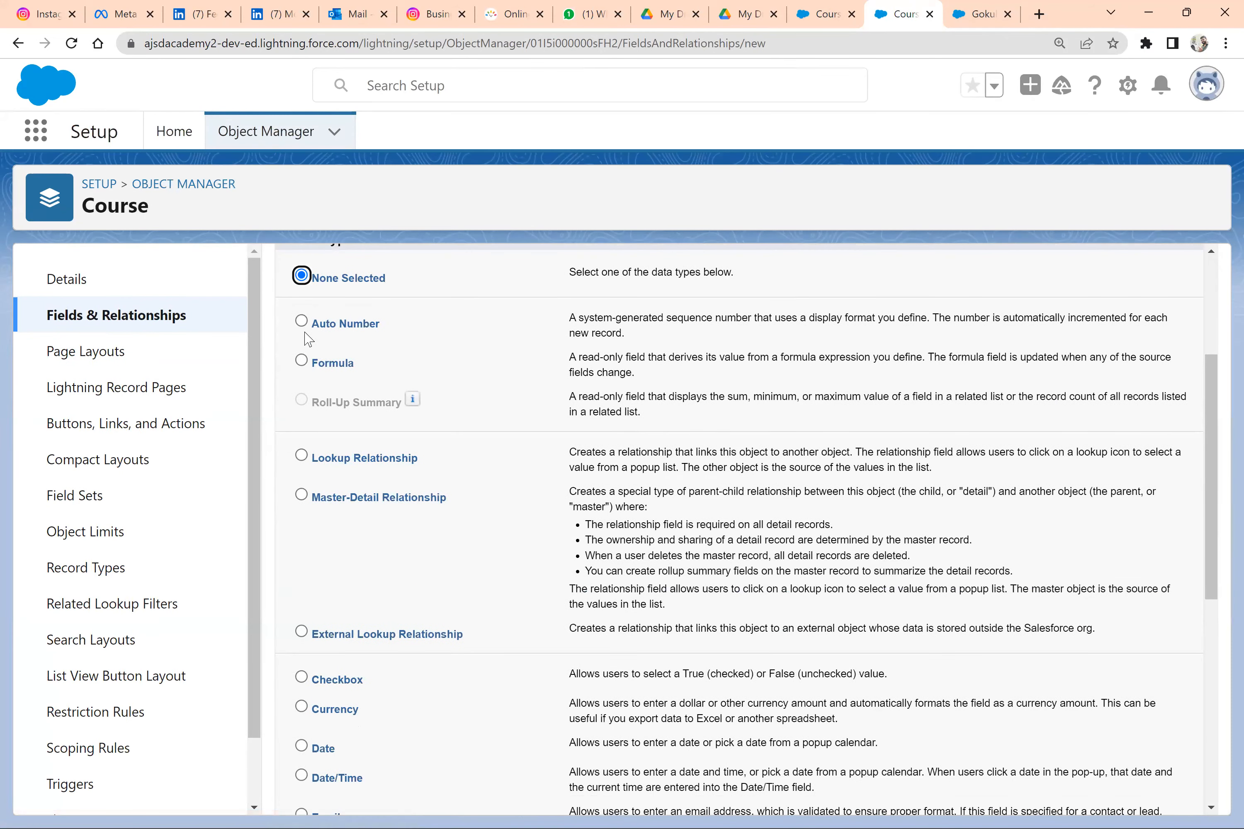
pyautogui.scroll(-1, 406, 374)
pyautogui.scroll(-1, 1156, 341)
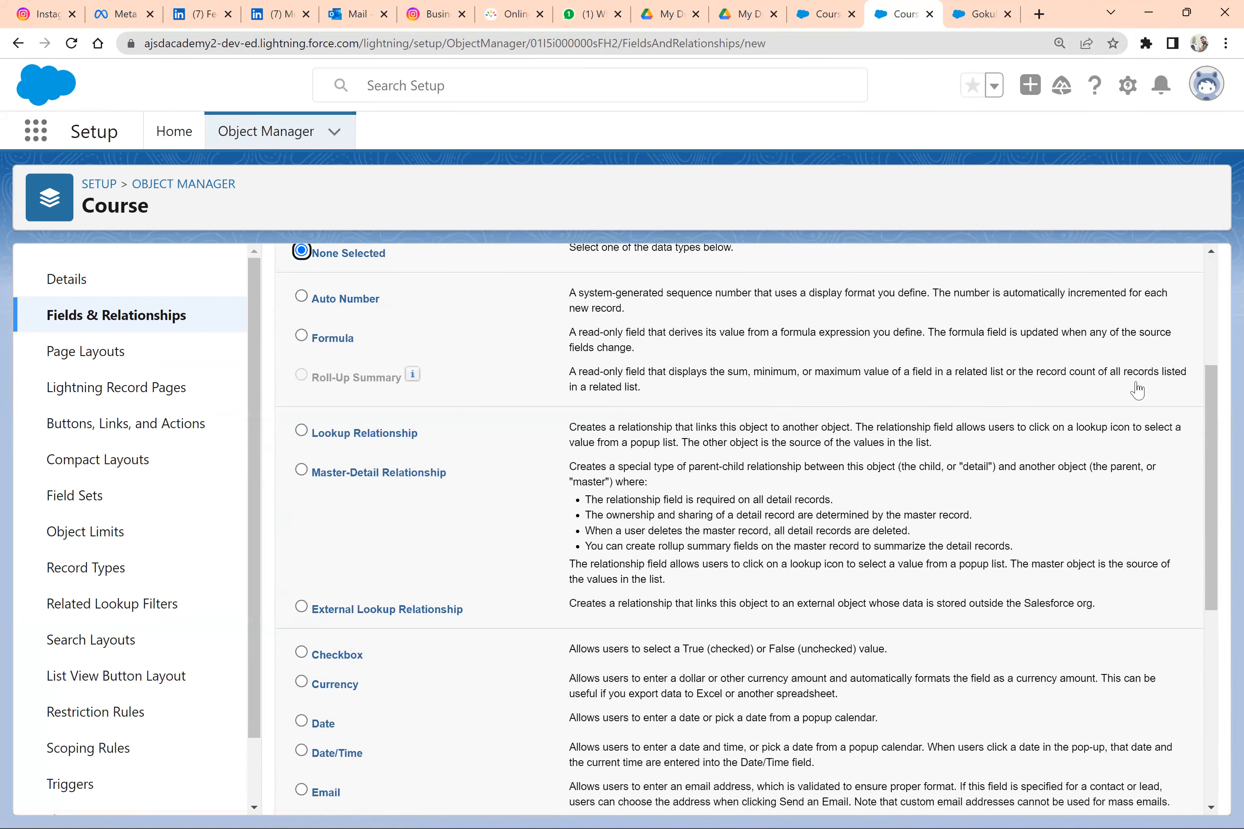
pyautogui.scroll(-1, 811, 431)
pyautogui.scroll(1, 811, 431)
pyautogui.press('Down')
pyautogui.press('Down')
pyautogui.press('Return')
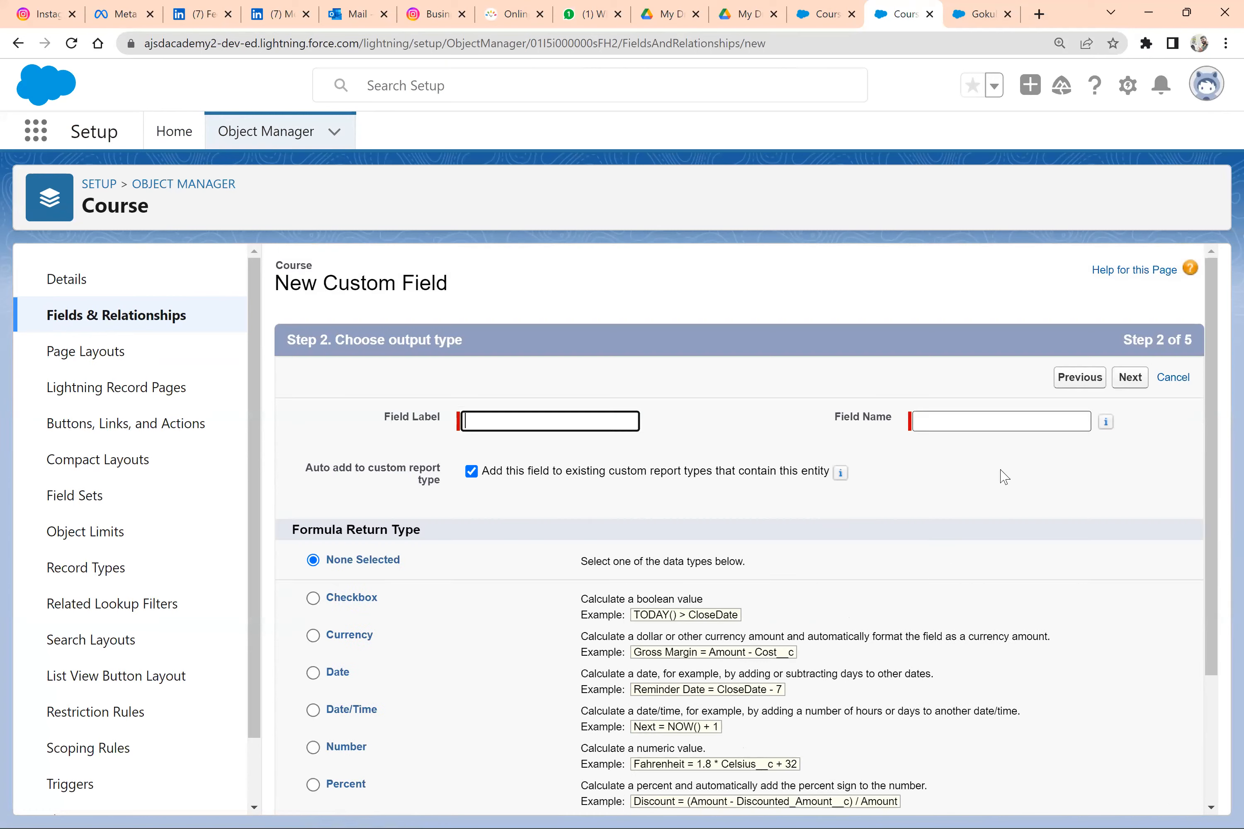
# Label the formula field Age and set its return type to Number with no decimal places
pyautogui.write('Age')
pyautogui.press('Tab')
pyautogui.click(1130, 377)
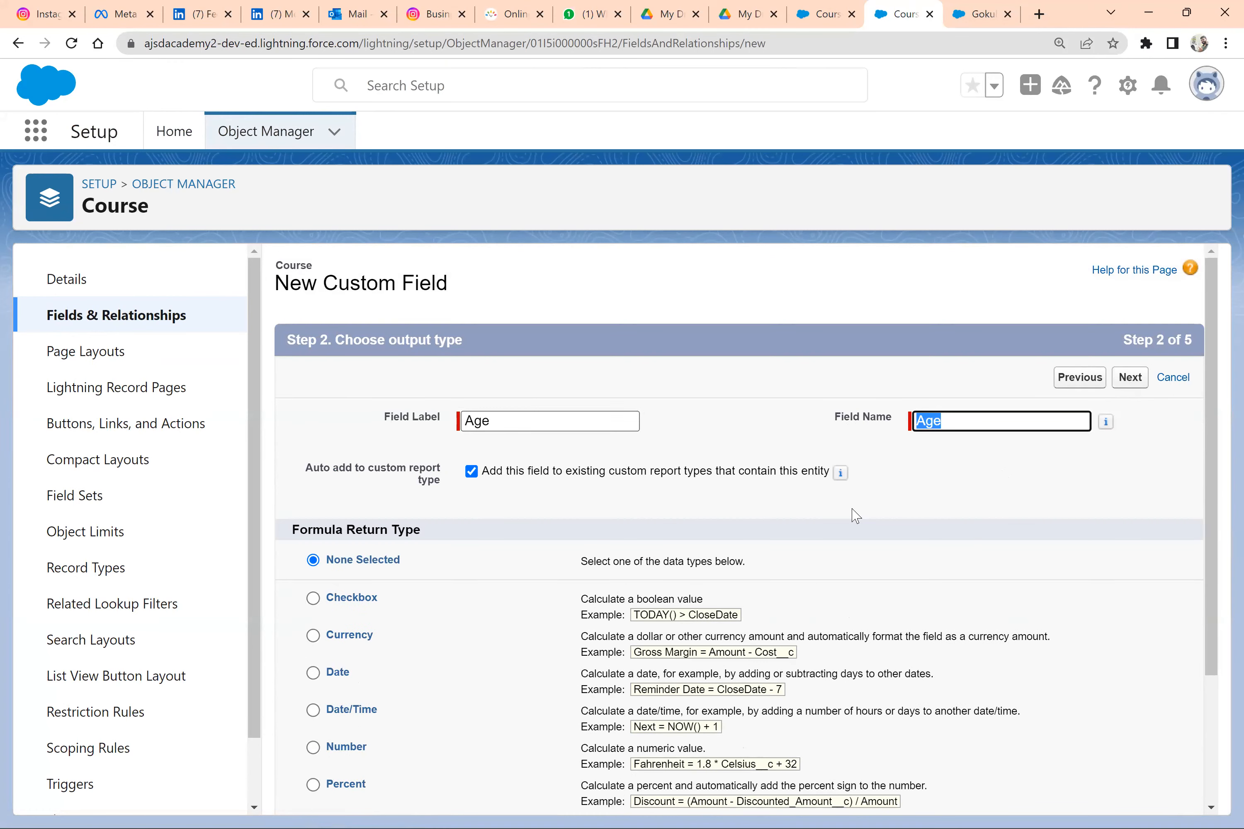
pyautogui.scroll(-2, 370, 673)
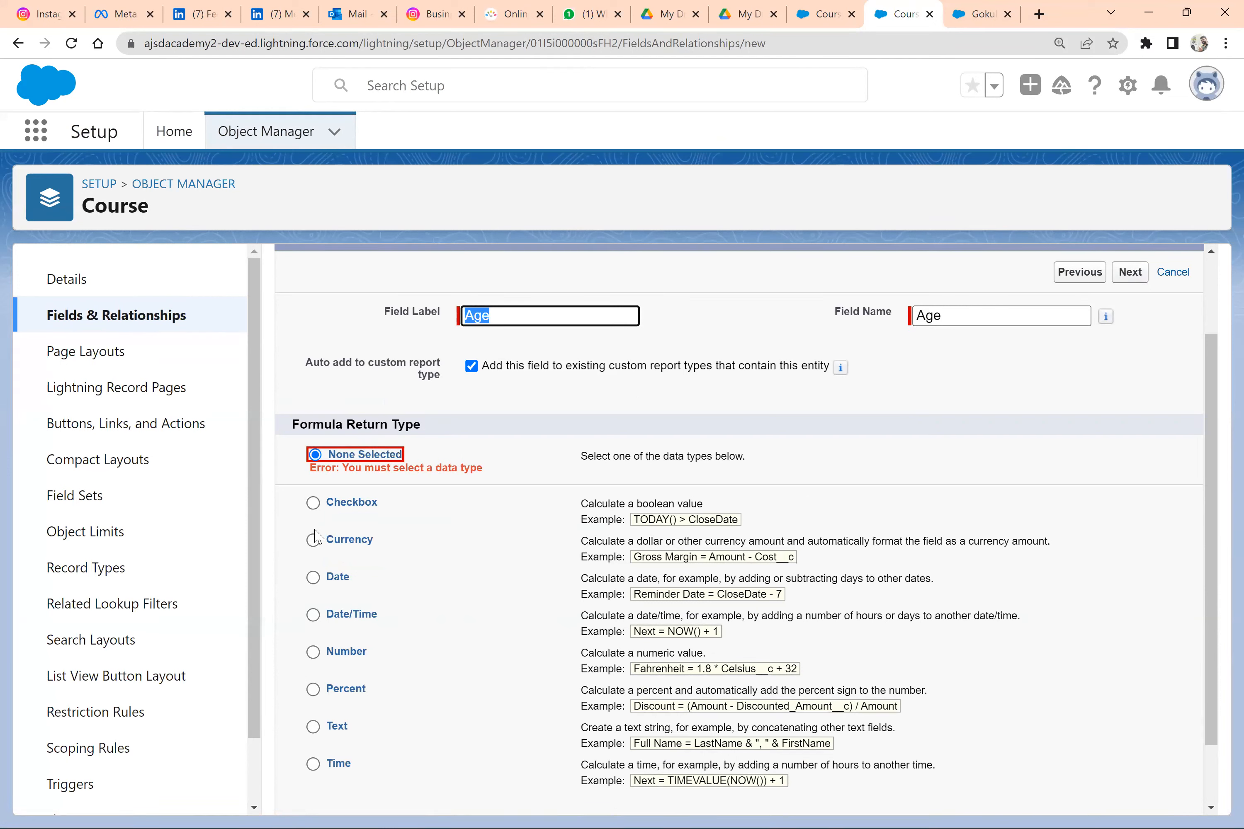
pyautogui.click(313, 653)
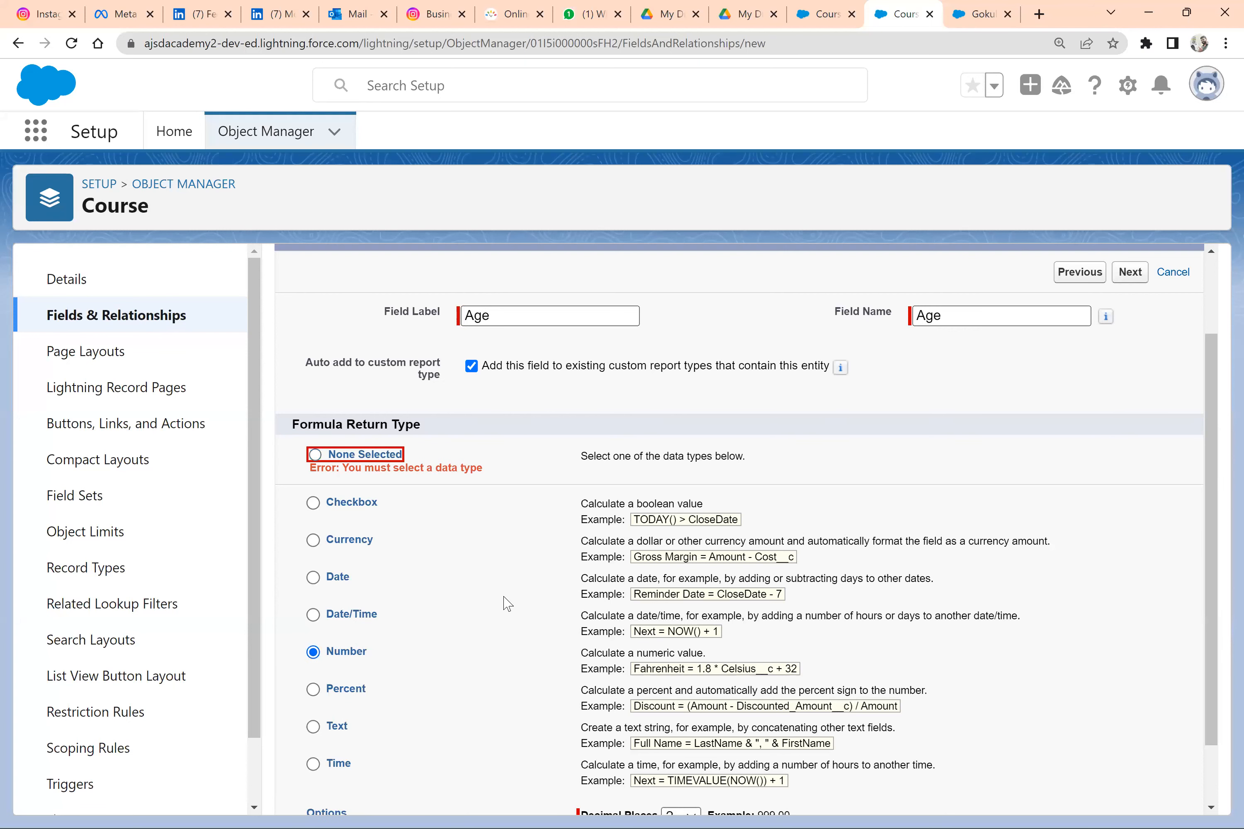
pyautogui.scroll(-2, 507, 604)
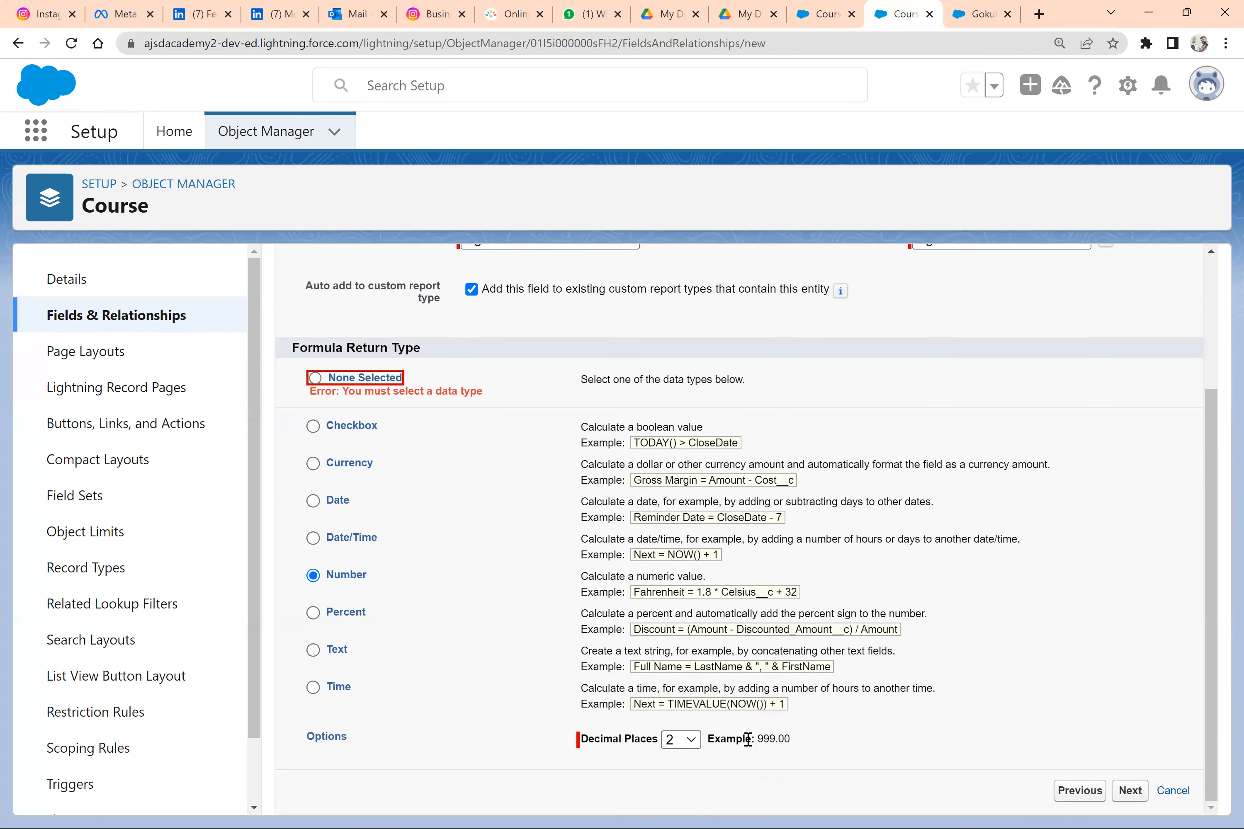
pyautogui.click(681, 740)
pyautogui.click(707, 426)
pyautogui.click(695, 736)
pyautogui.click(672, 421)
pyautogui.click(1130, 791)
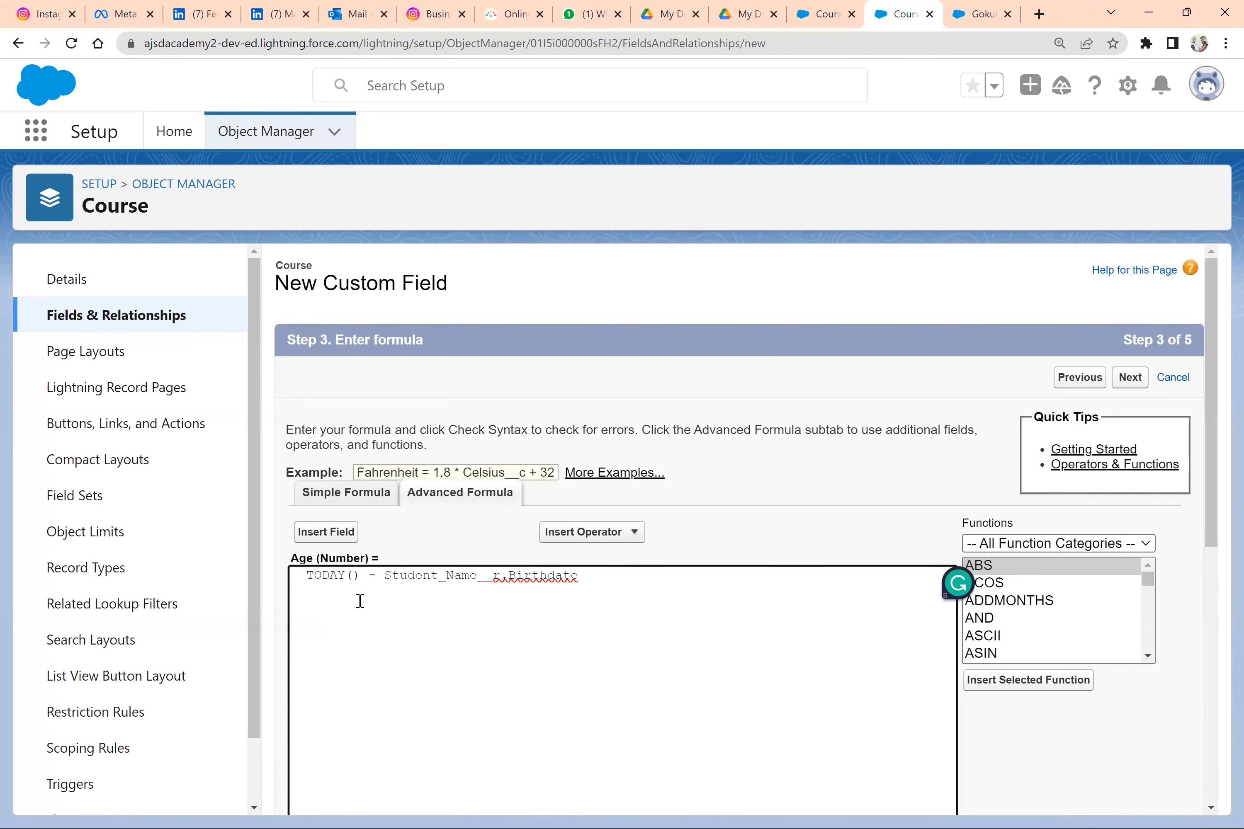
# Create the Age field with the formula TODAY() - Student_Name__r.Birthdate, visible to all profiles
pyautogui.moveTo(360, 575); pyautogui.dragTo(304, 575)
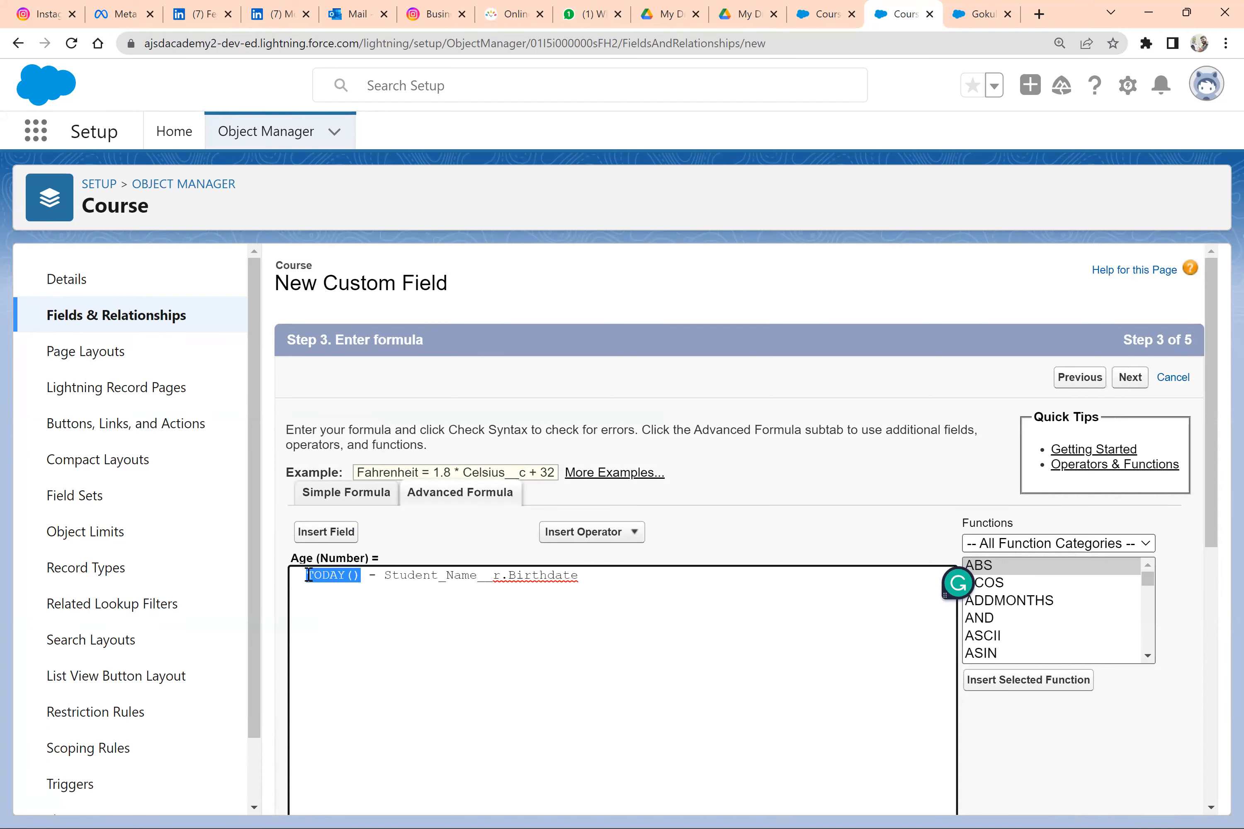
pyautogui.scroll(-5, 572, 626)
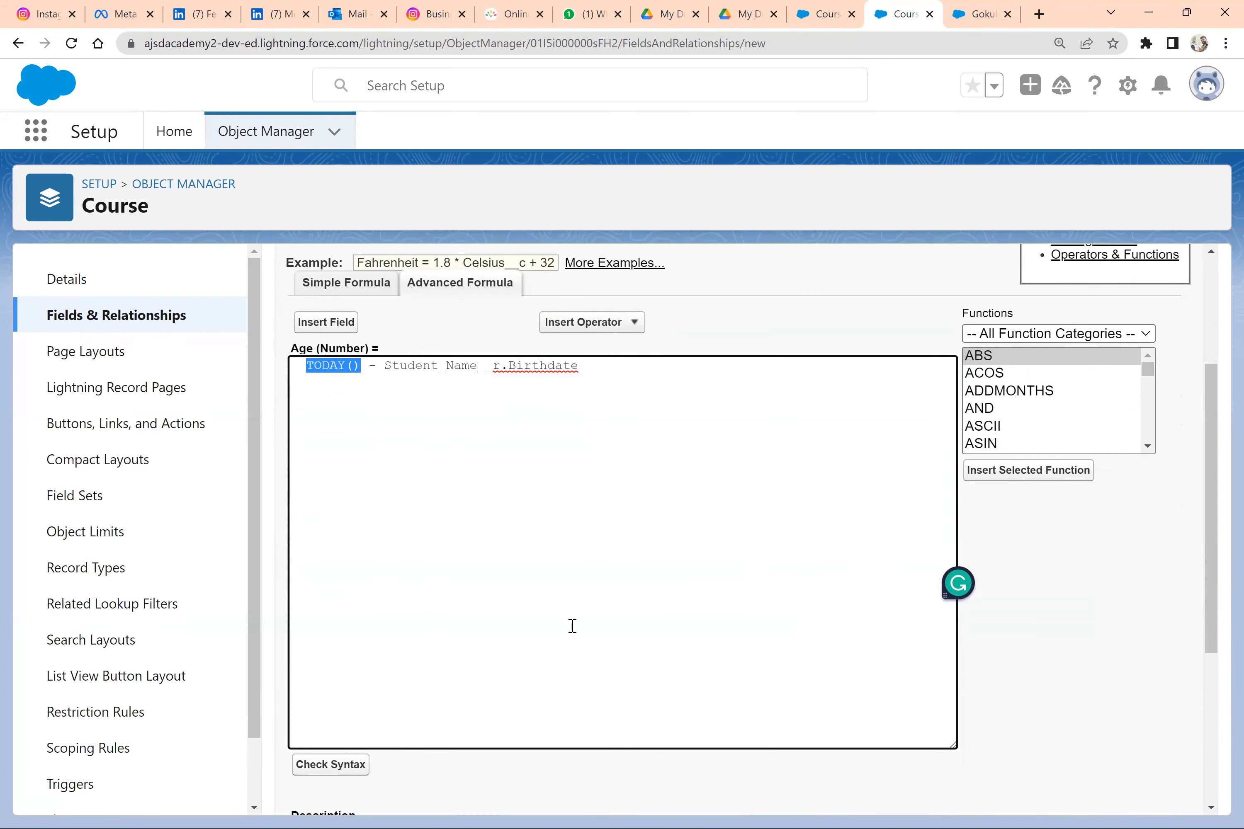
pyautogui.scroll(3, 572, 626)
pyautogui.scroll(-7, 572, 627)
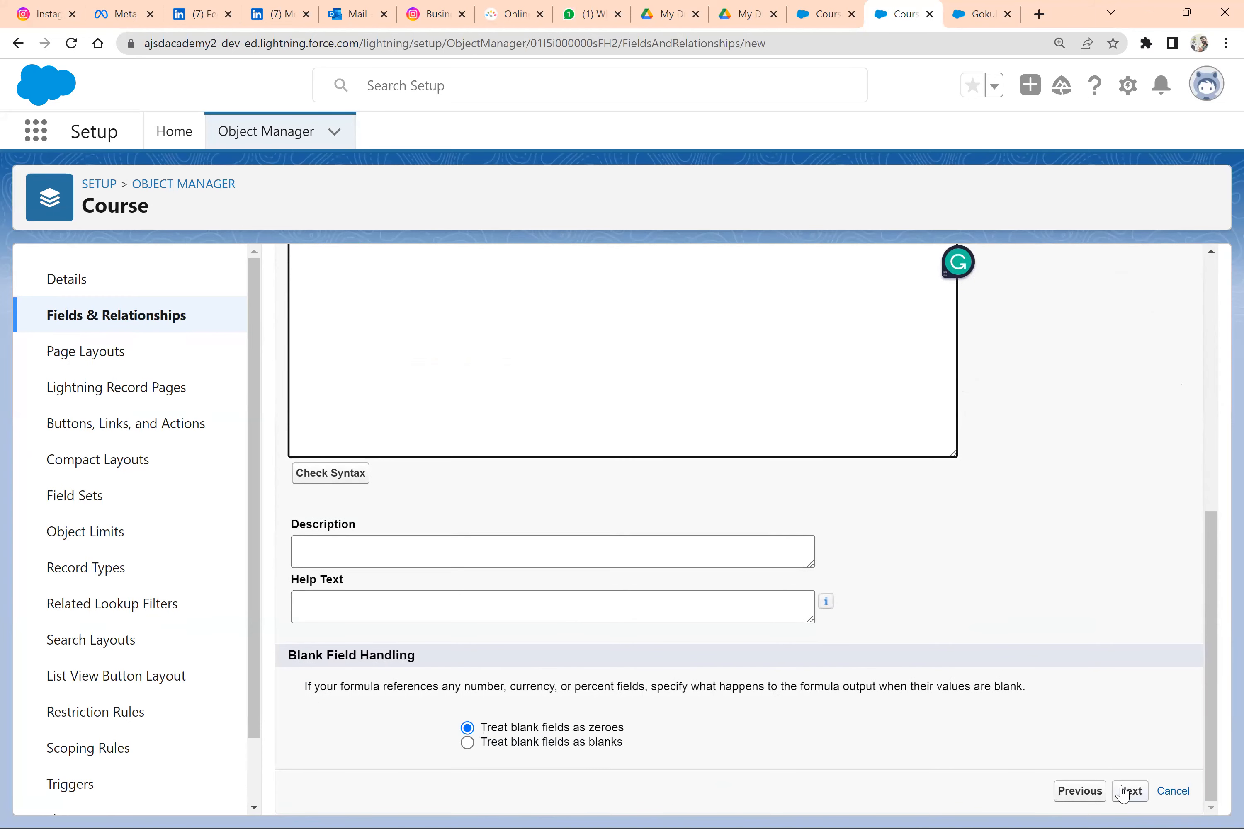
pyautogui.click(1123, 795)
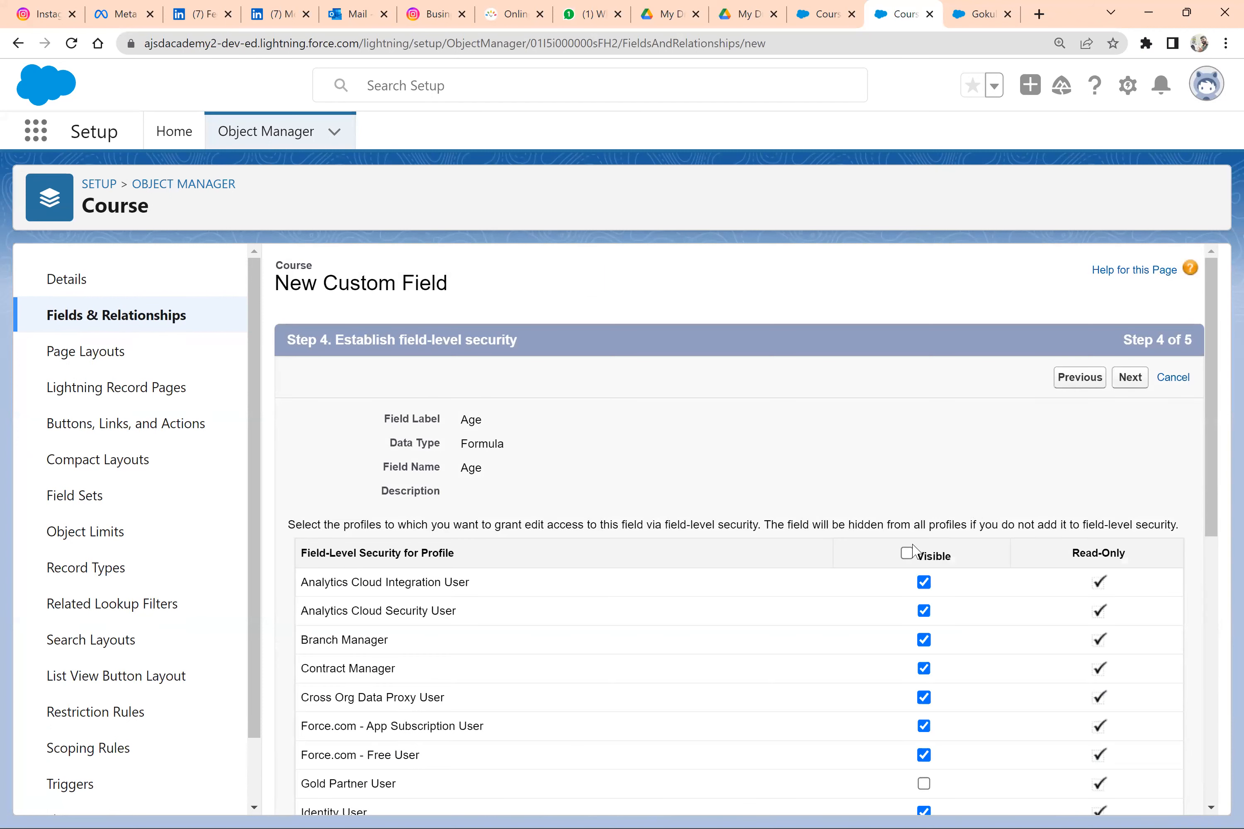
pyautogui.click(908, 554)
pyautogui.click(1129, 378)
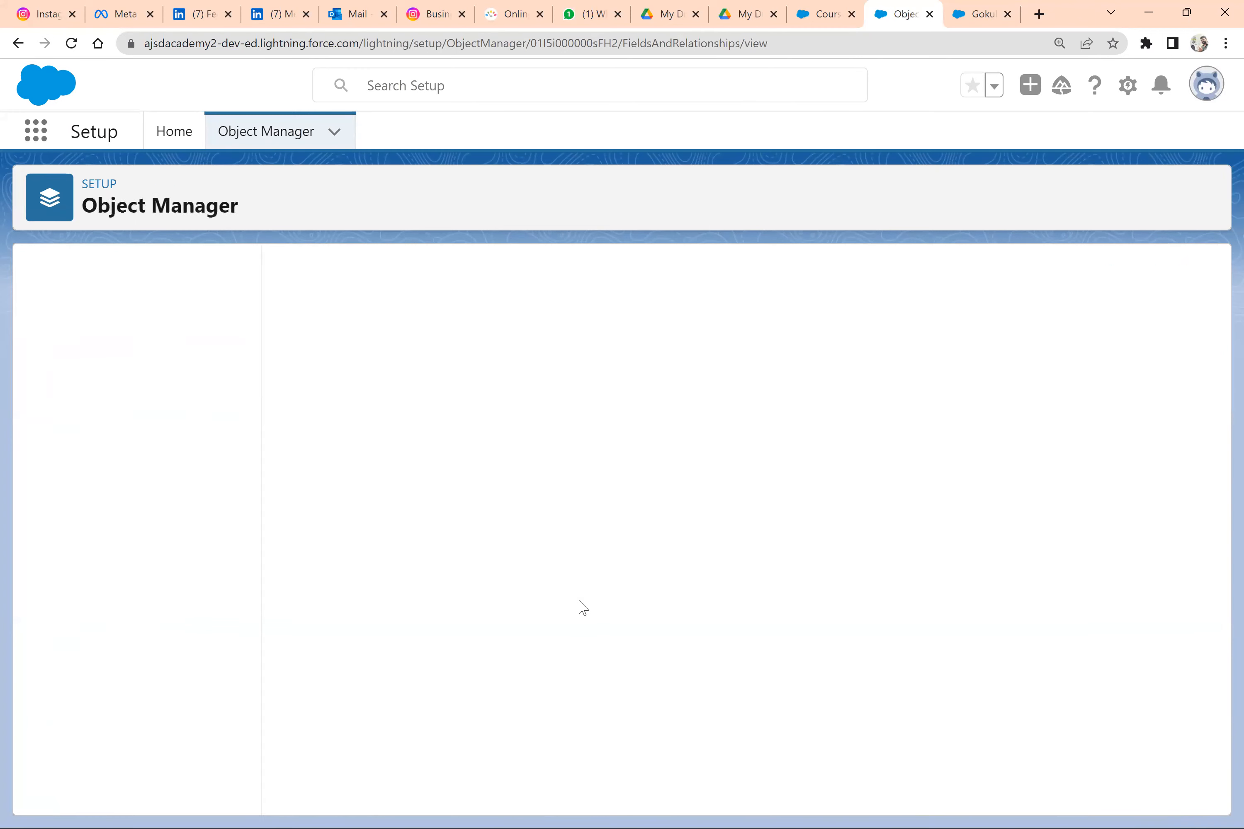
# Reload the student's contact record and check the Birthdate in its details
pyautogui.click(980, 15)
pyautogui.click(72, 44)
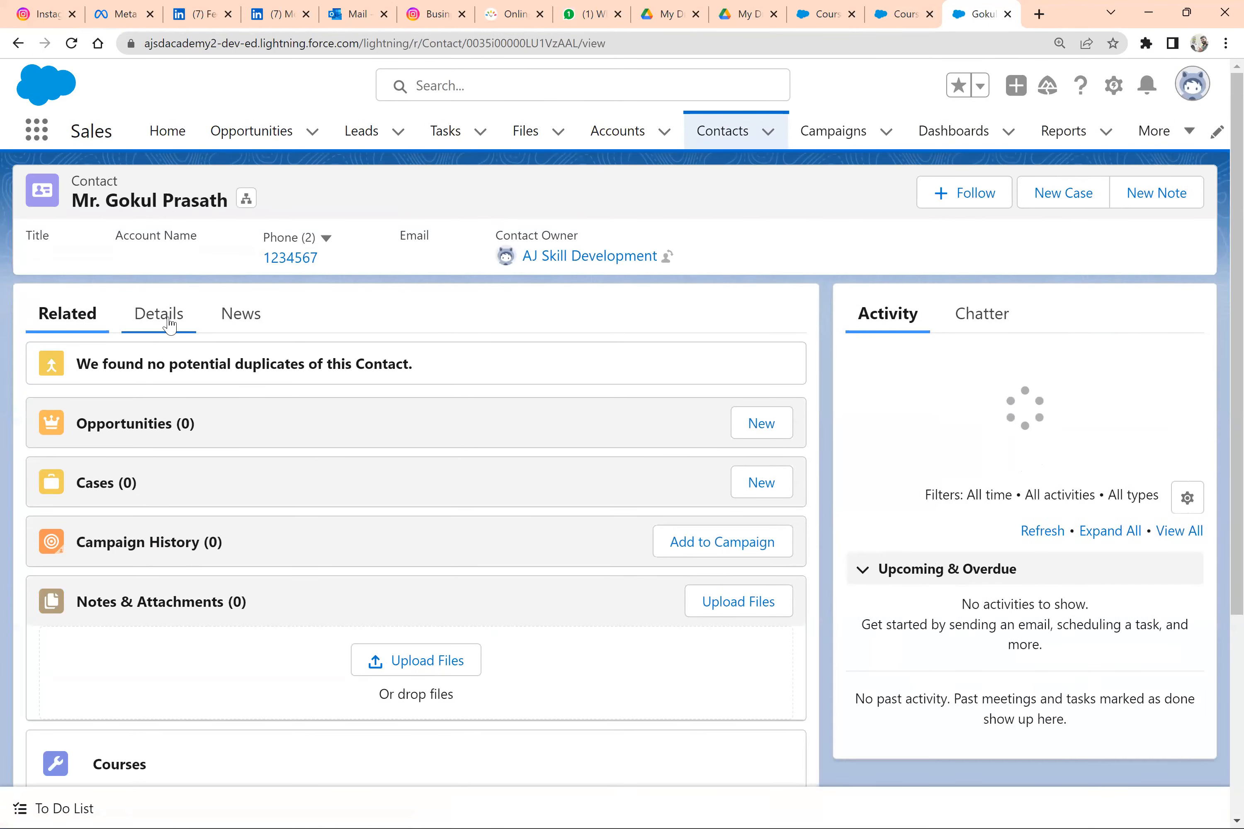
pyautogui.click(170, 324)
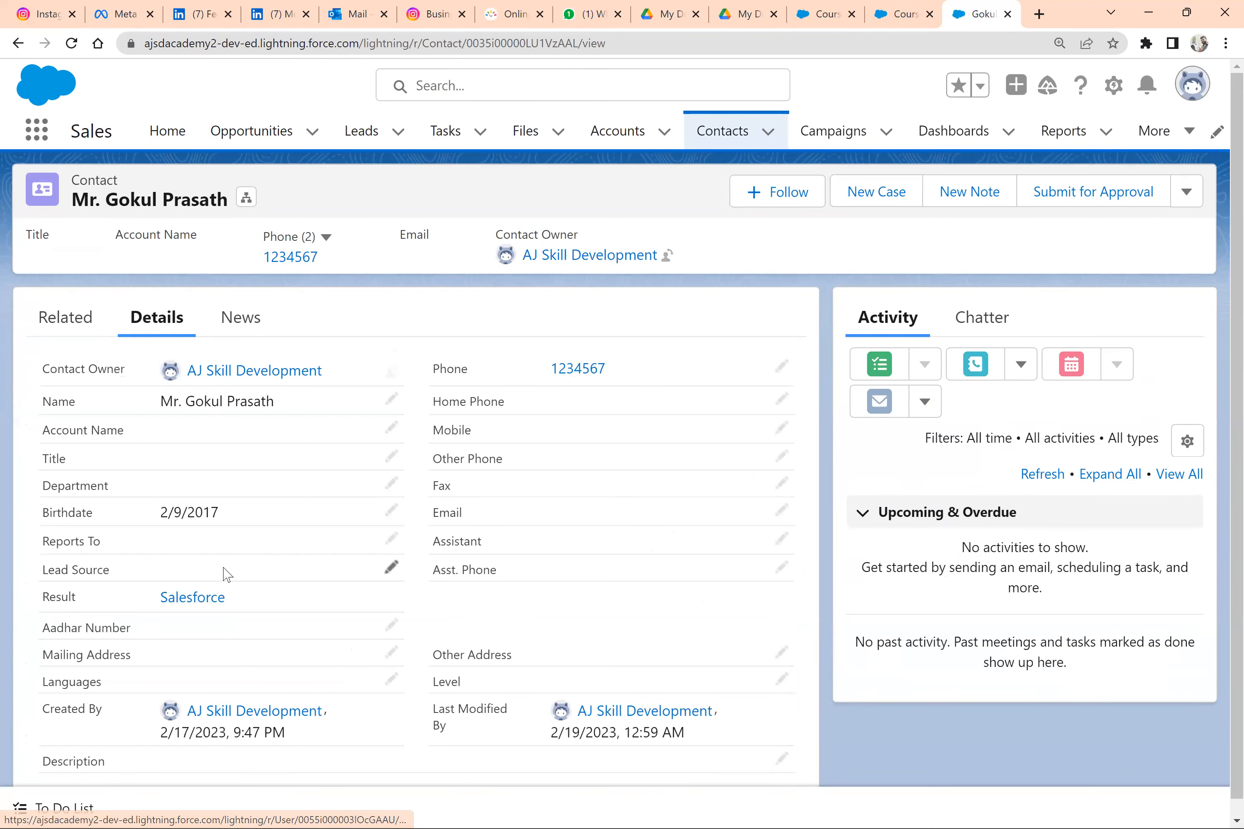
pyautogui.scroll(-1, 225, 576)
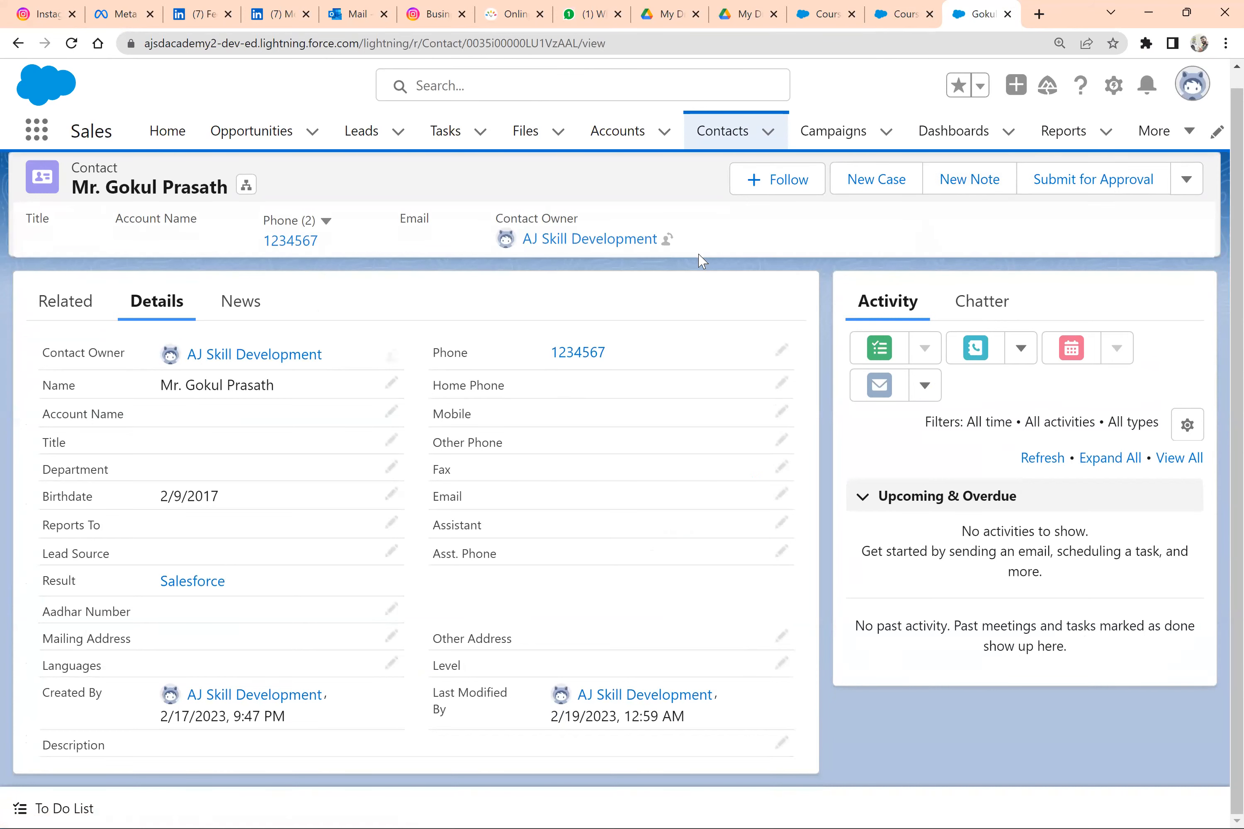
# Open the SF Consulting course from the contact's related courses and examine its calculated Age value
pyautogui.click(889, 12)
pyautogui.click(978, 4)
pyautogui.click(83, 299)
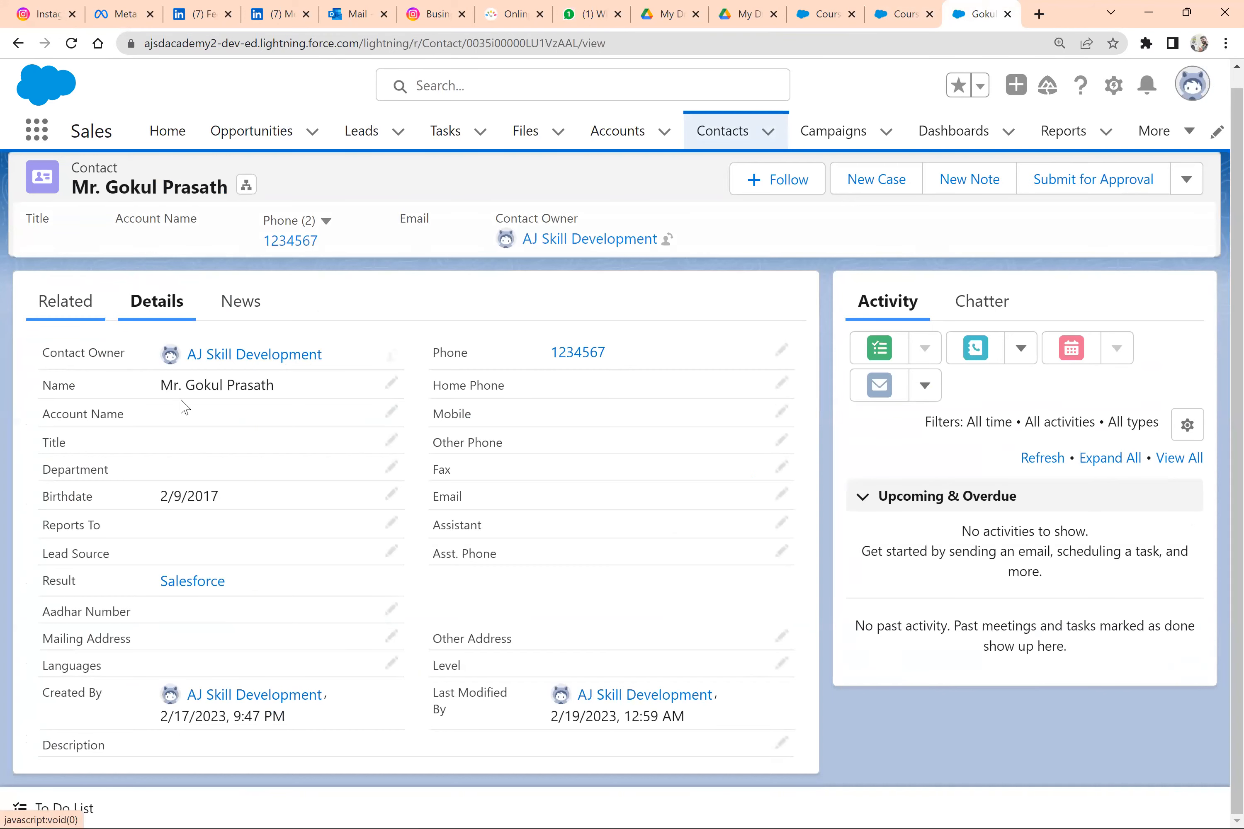
pyautogui.scroll(-3, 232, 472)
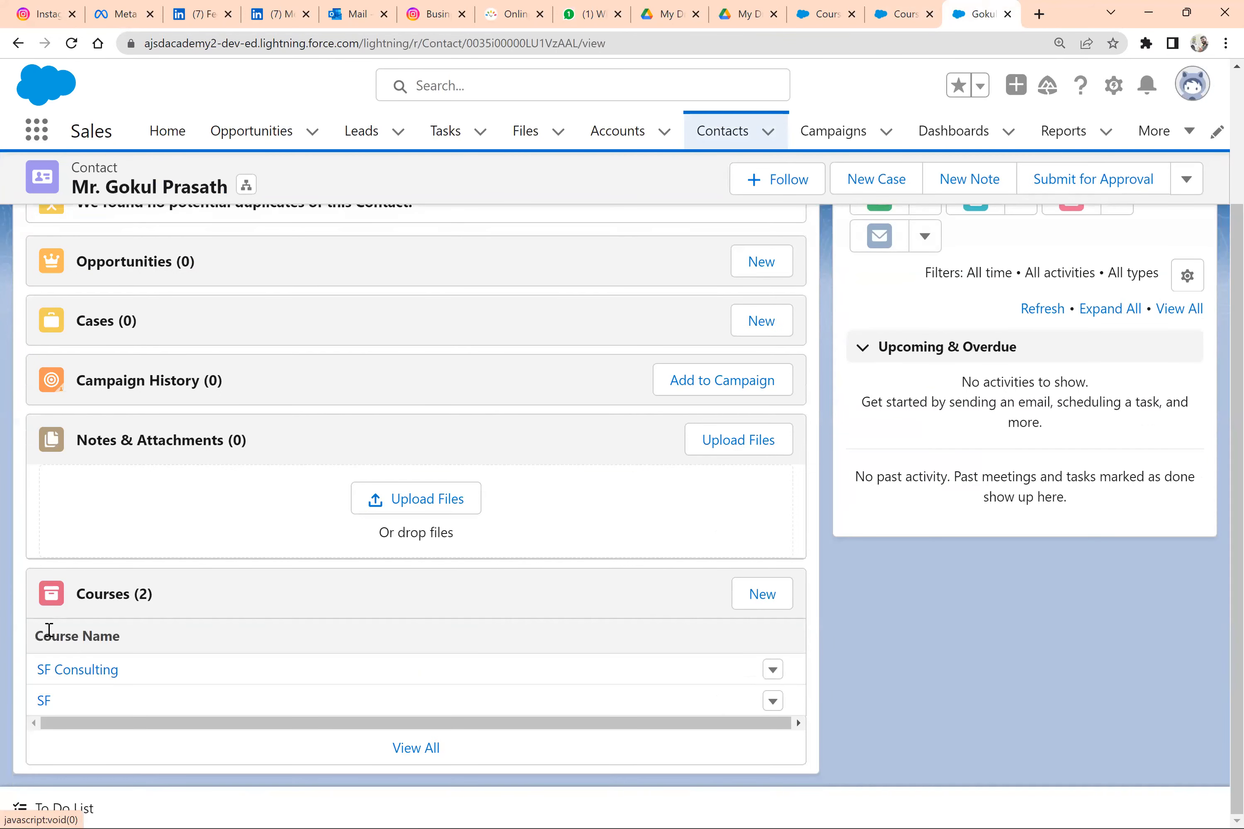
pyautogui.click(77, 675)
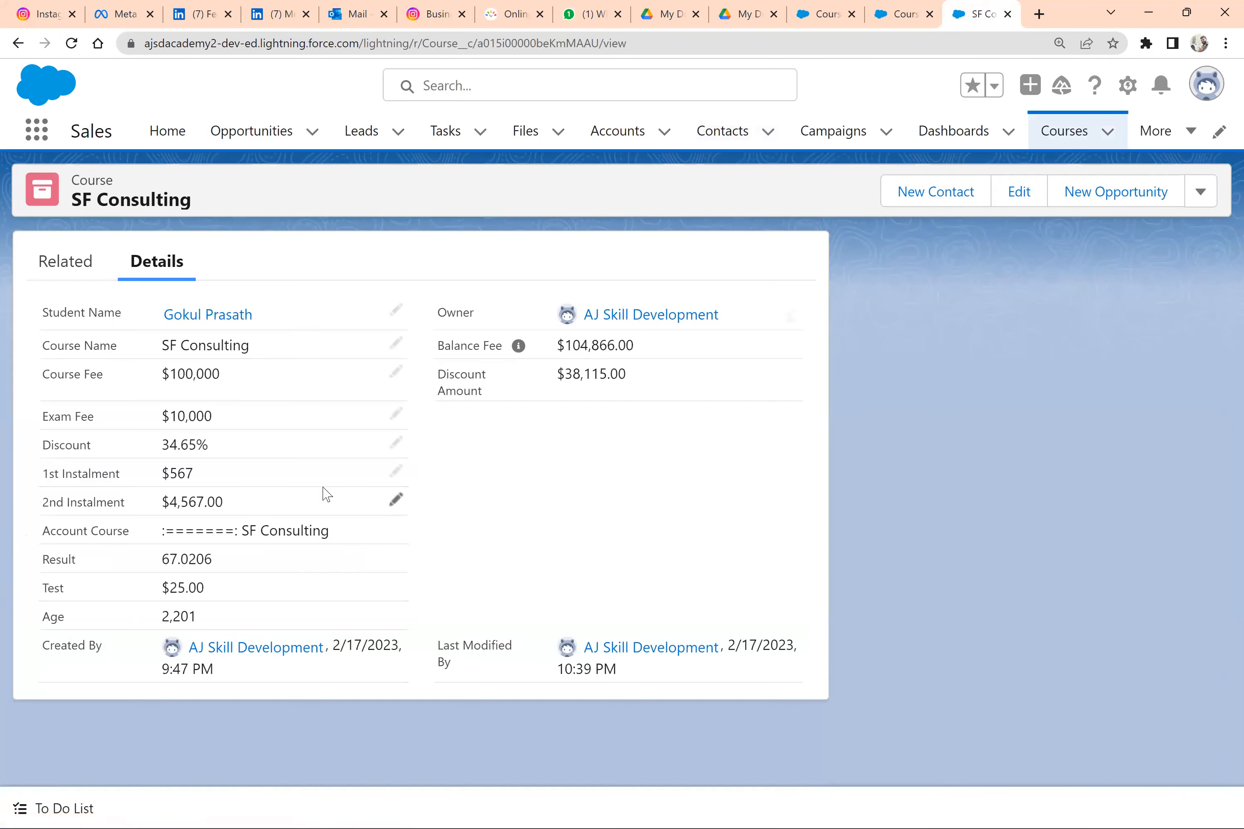
pyautogui.doubleClick(179, 616)
pyautogui.click(239, 625)
# Review the birthdate expression in the Age validation rule's error condition, then return to the SF Consulting course record
pyautogui.click(832, 6)
pyautogui.click(633, 569)
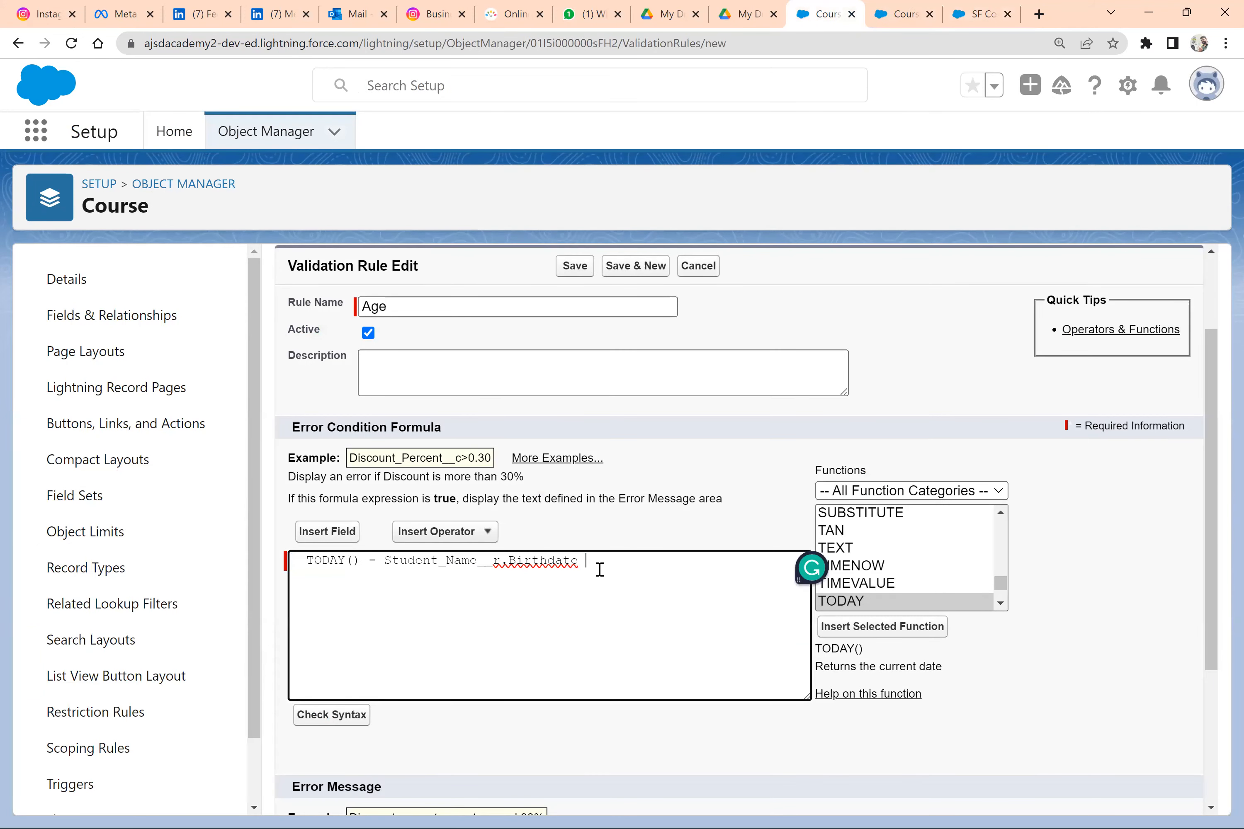
pyautogui.moveTo(336, 570); pyautogui.dragTo(306, 566)
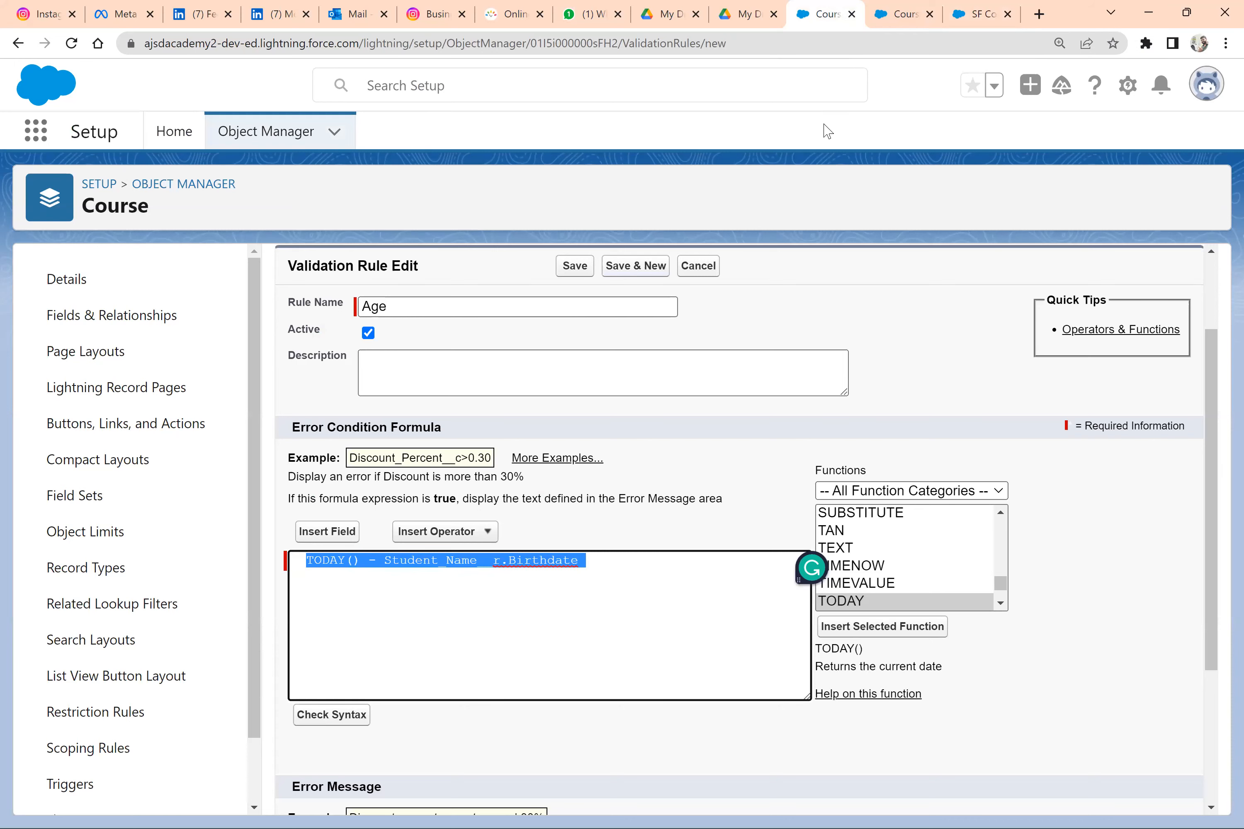
pyautogui.click(951, 11)
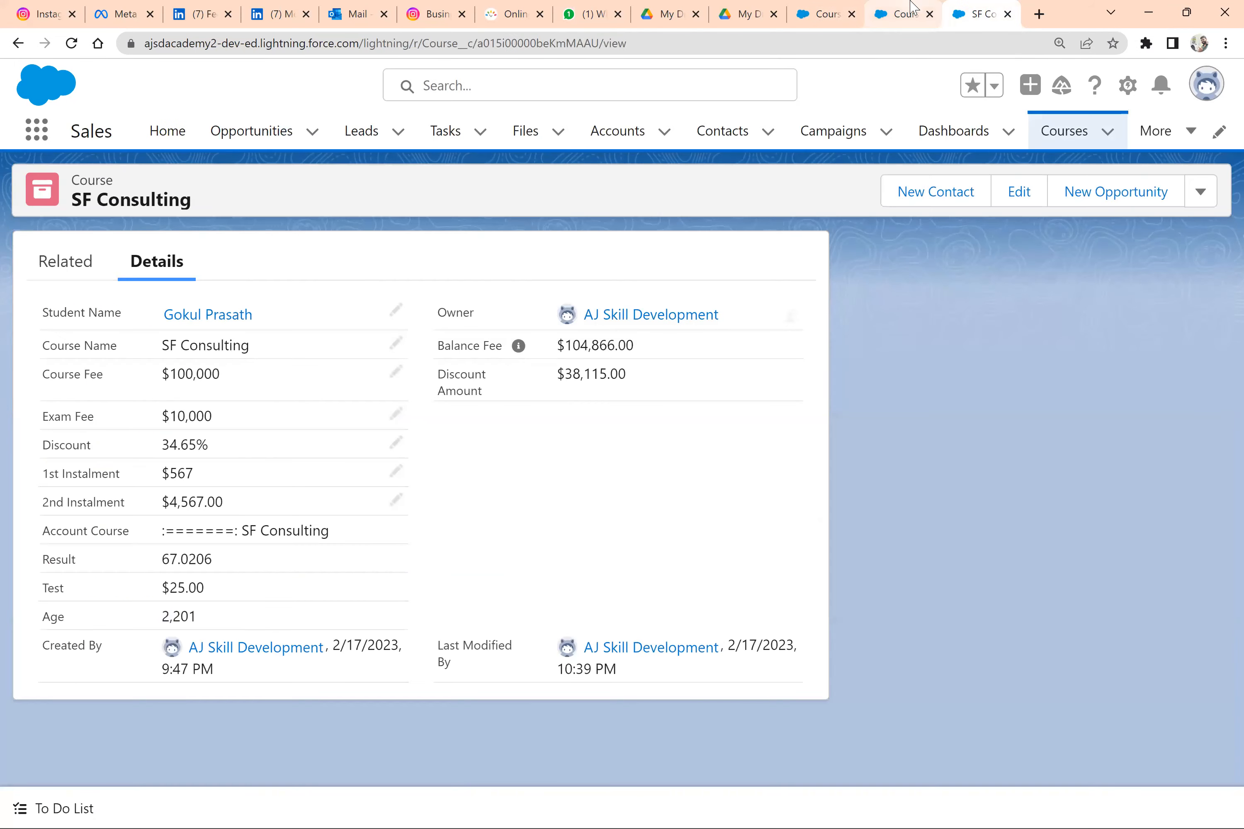
# Open the Course object's Age formula field for editing
pyautogui.click(911, 7)
pyautogui.scroll(-5, 409, 507)
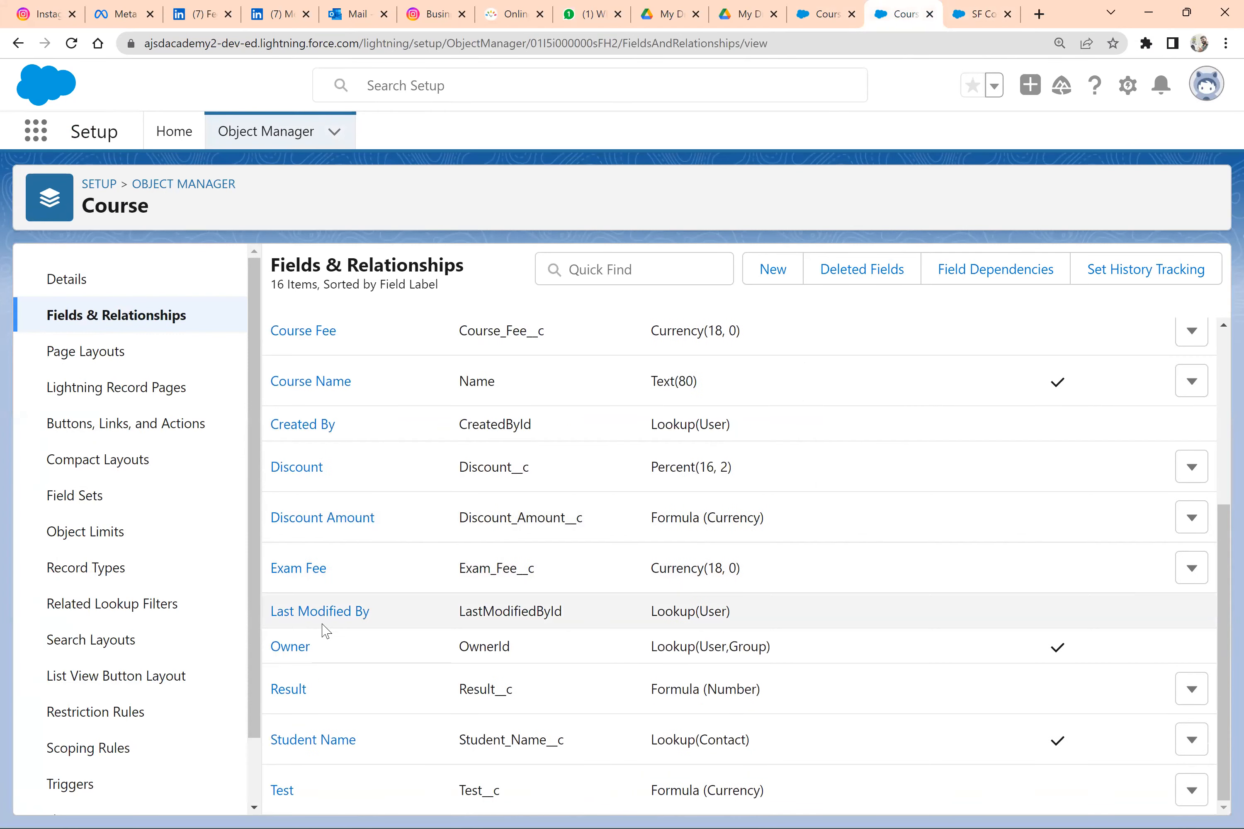
pyautogui.scroll(5, 375, 518)
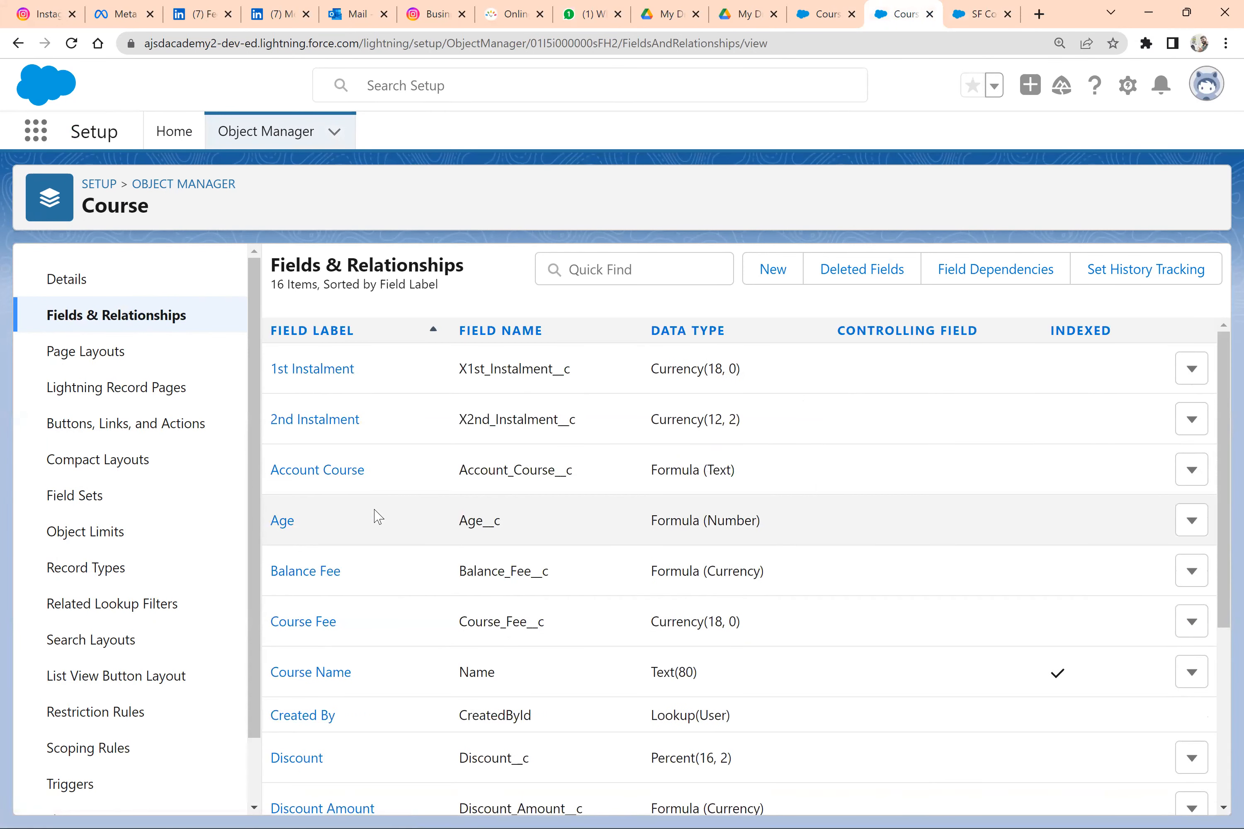
pyautogui.click(286, 524)
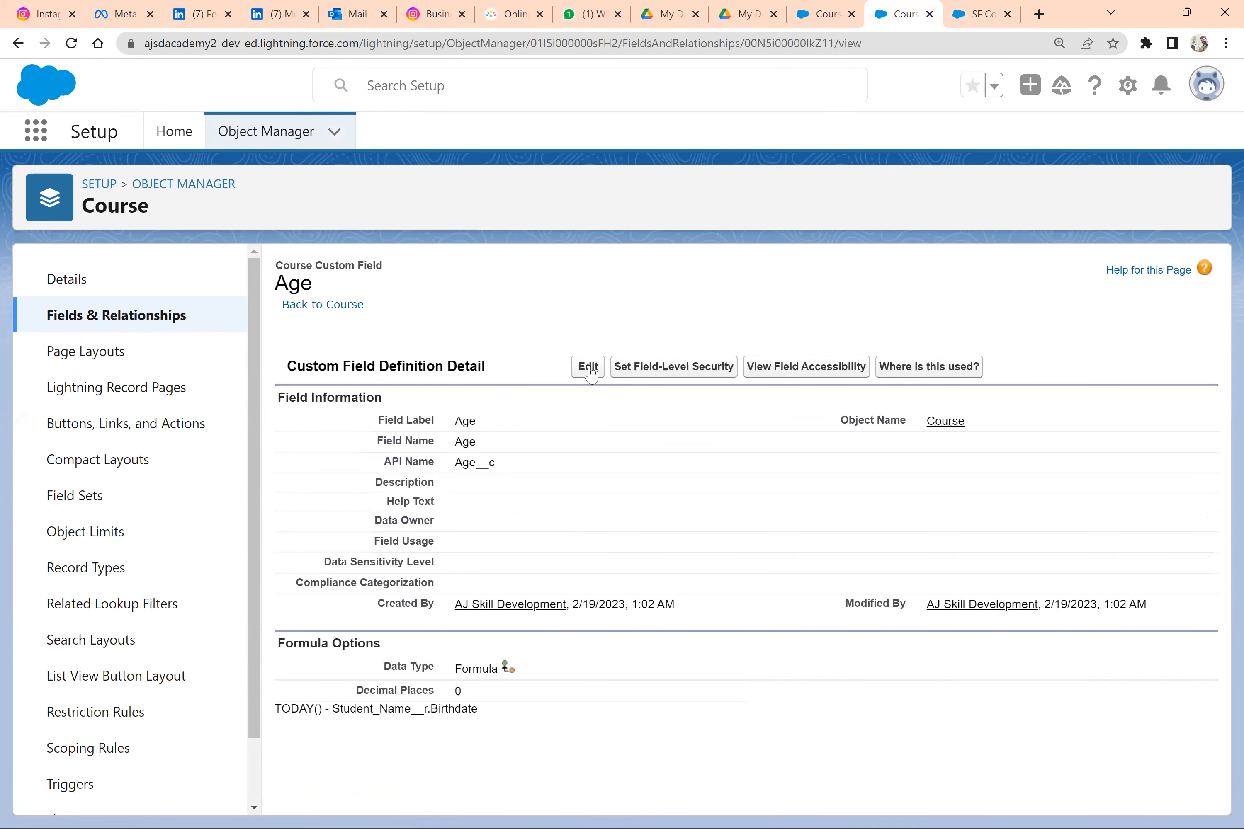
pyautogui.click(589, 368)
pyautogui.scroll(-10, 505, 626)
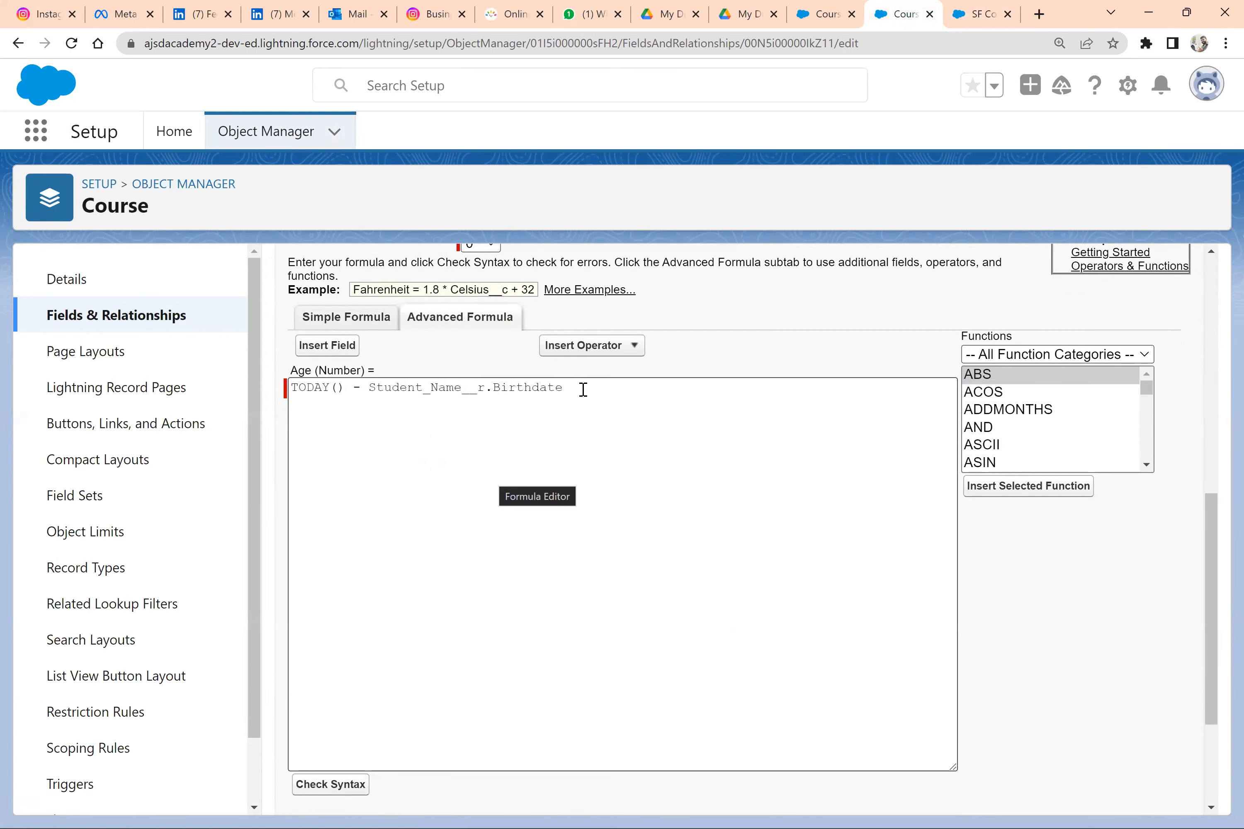
# Change the Age formula to divide the date difference by 365, as (TODAY() - Student_Name__r.Birthdate ) / 365
pyautogui.click(583, 389)
pyautogui.keyDown('shift'); pyautogui.click(368, 394); pyautogui.keyUp('shift')
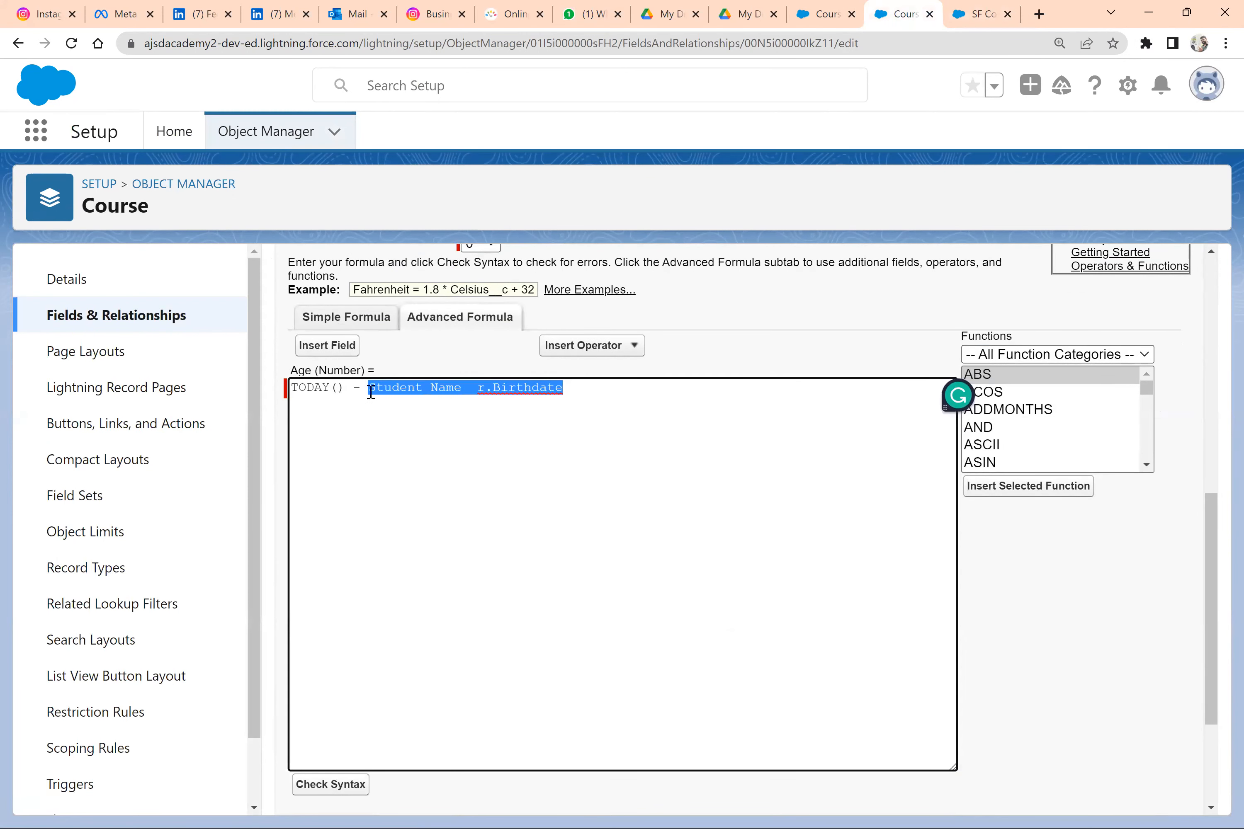
pyautogui.doubleClick(347, 389)
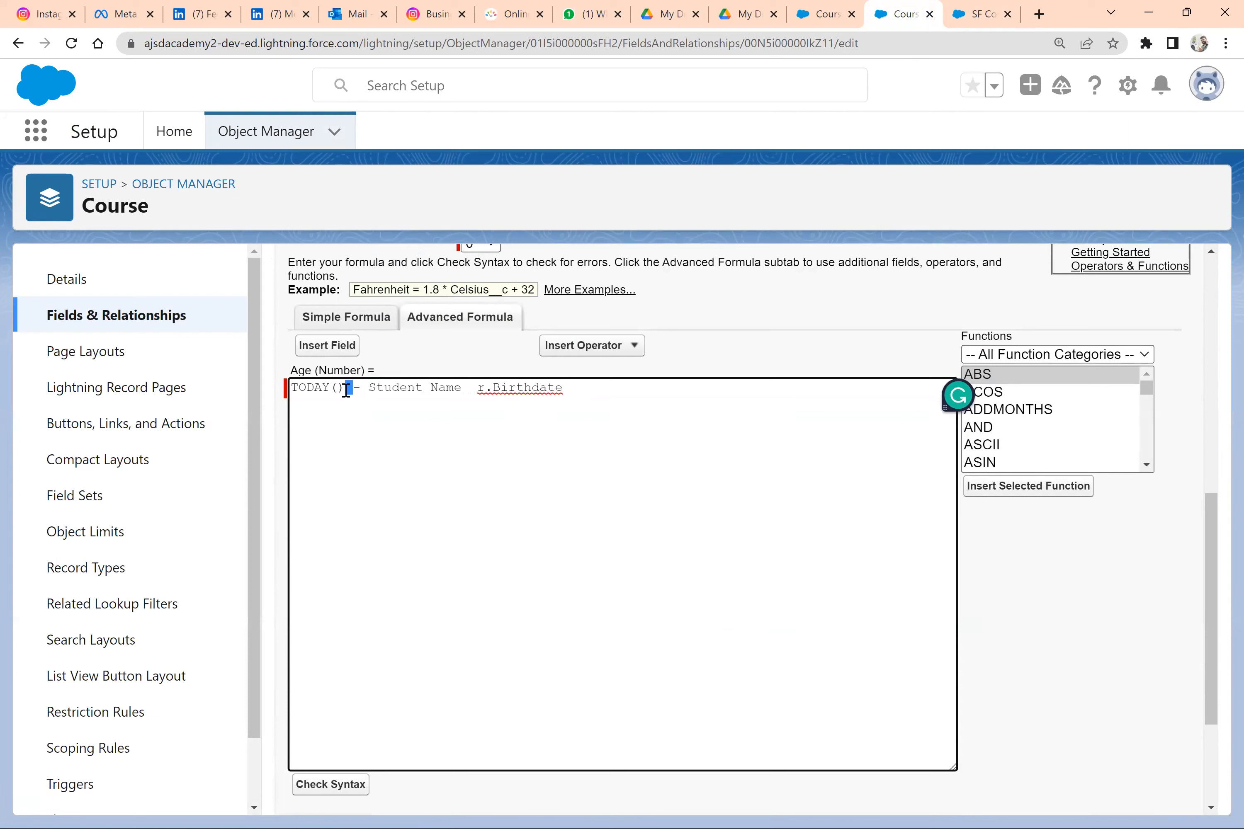
pyautogui.click(578, 387)
pyautogui.moveTo(340, 387); pyautogui.dragTo(289, 388)
pyautogui.moveTo(368, 387); pyautogui.dragTo(580, 389)
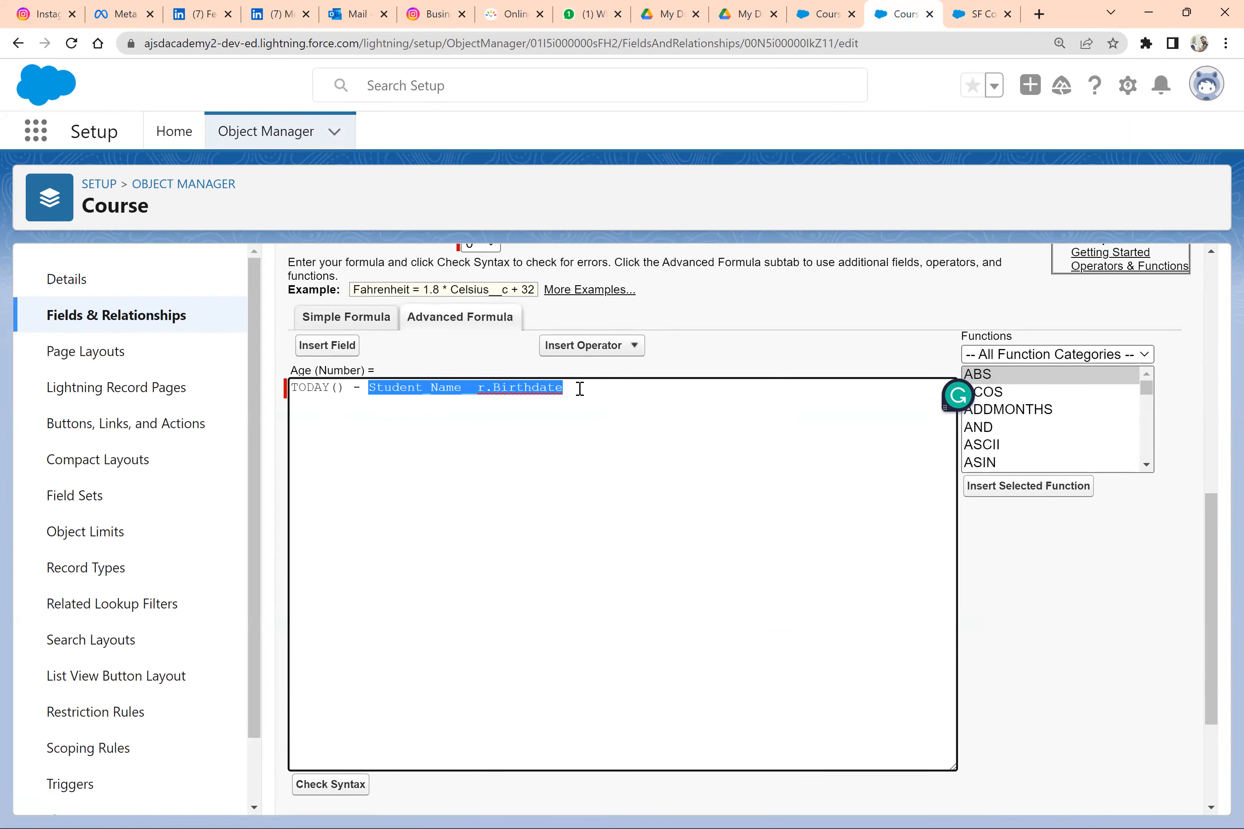
pyautogui.click(602, 393)
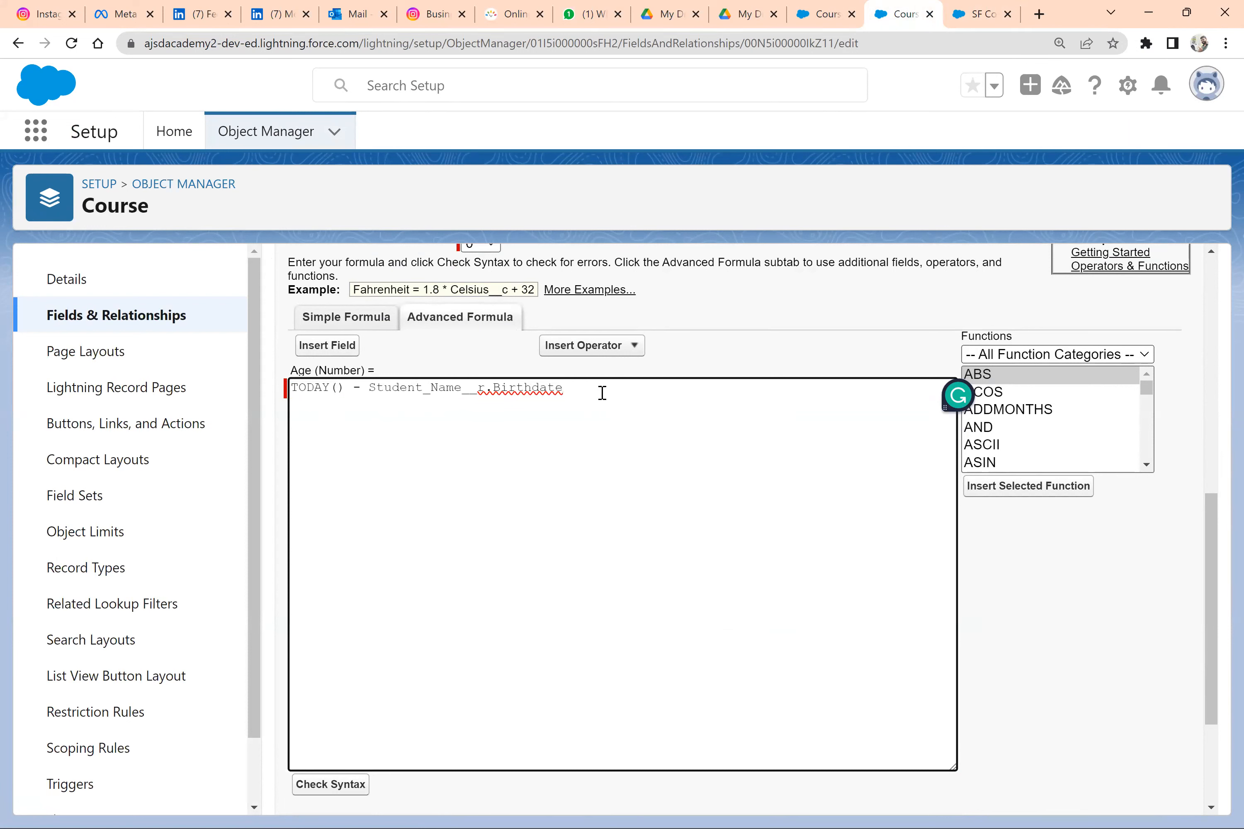
pyautogui.write(')')
pyautogui.press('Home')
pyautogui.write('(')
pyautogui.press('End')
pyautogui.write('/ 365')
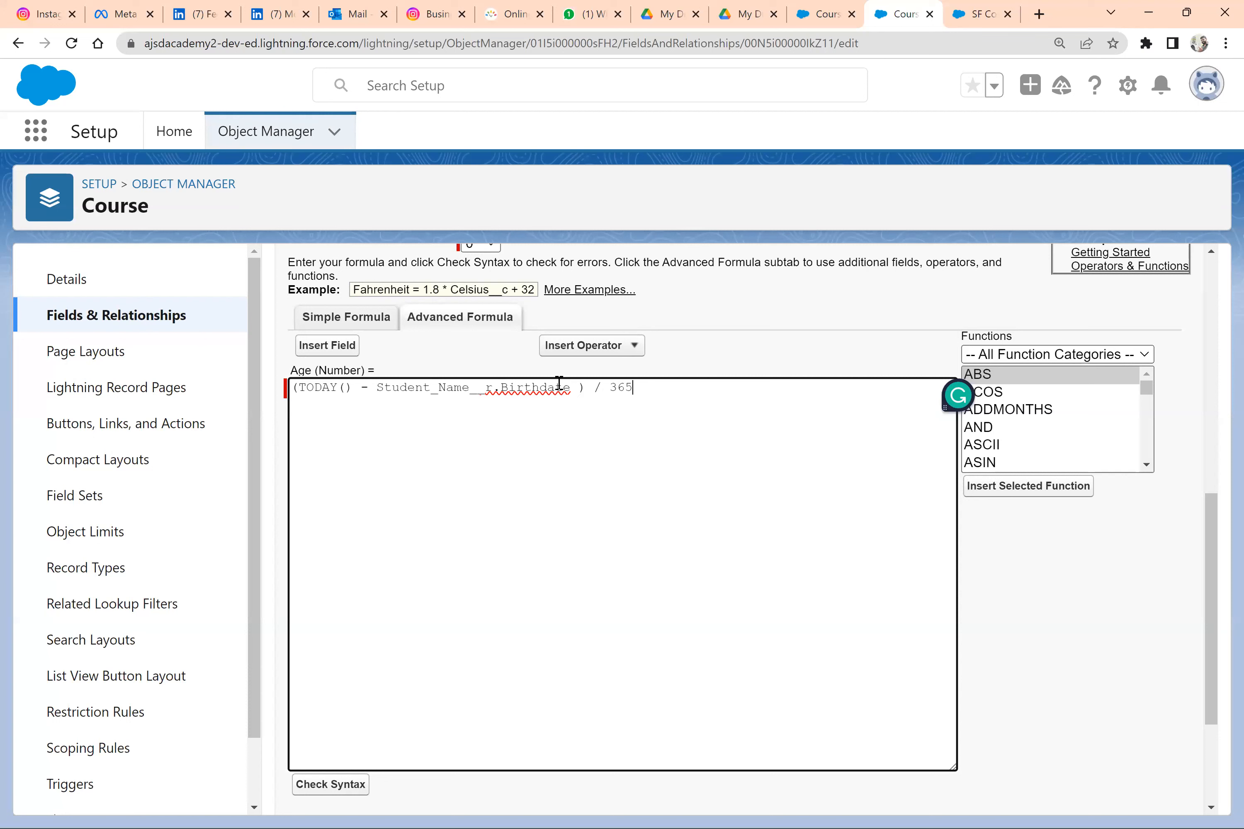
# Review the bracketed date difference and the 365 divisor, then save the Age field
pyautogui.moveTo(586, 387); pyautogui.dragTo(280, 390)
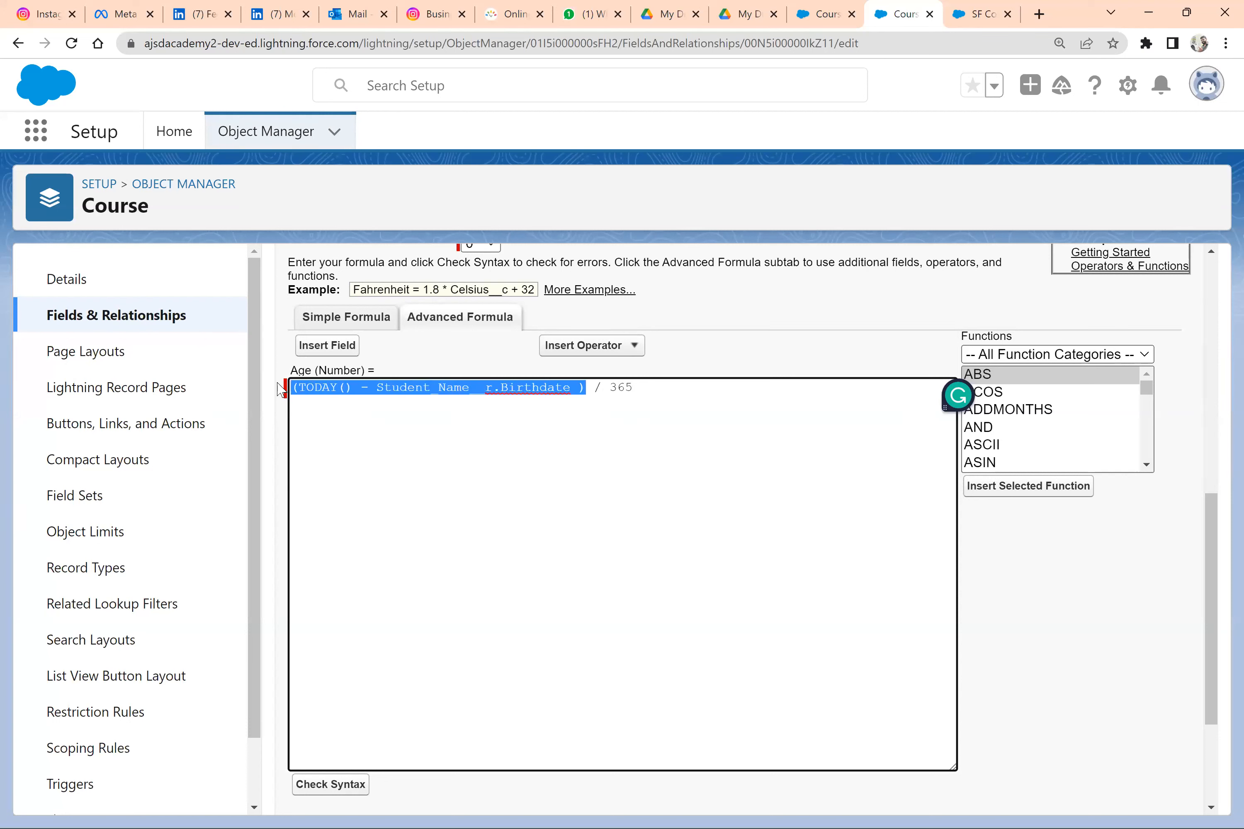
pyautogui.doubleClick(622, 388)
pyautogui.scroll(-3, 383, 626)
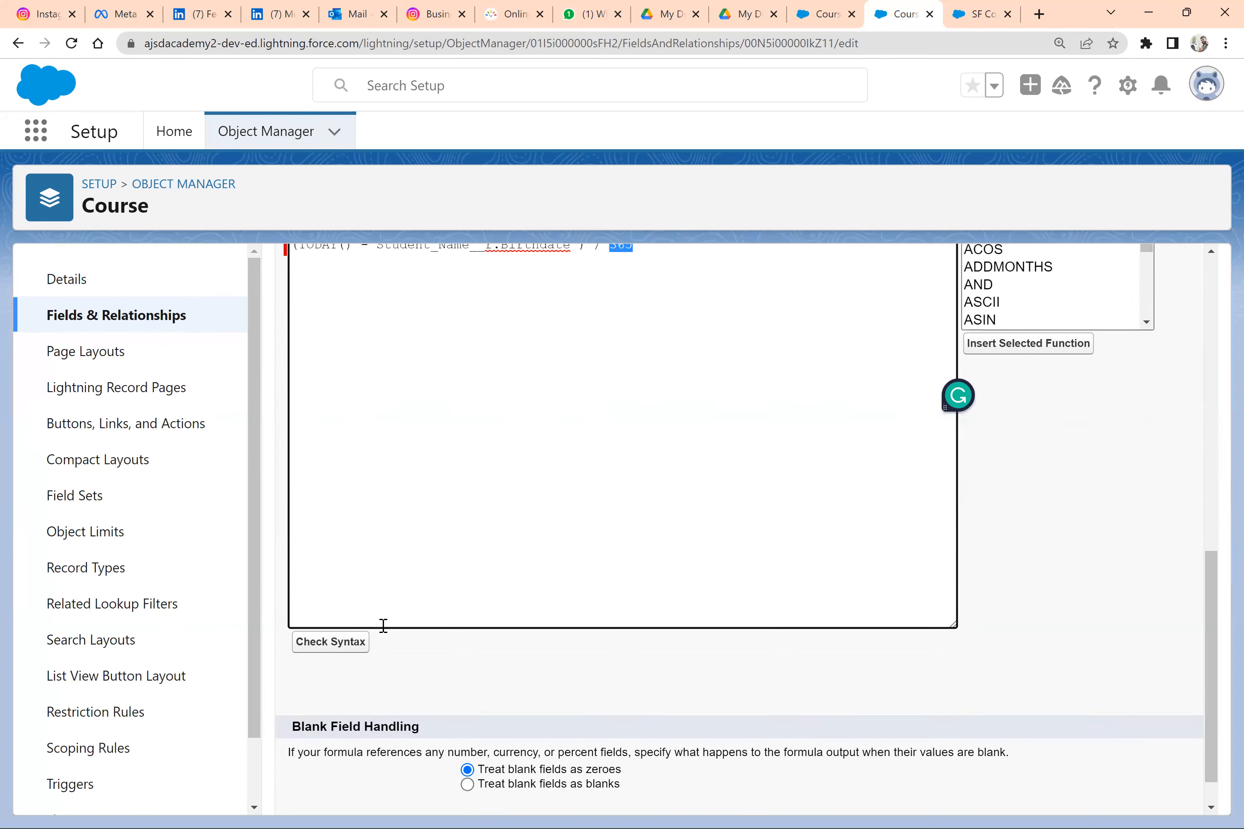
pyautogui.scroll(11, 1057, 442)
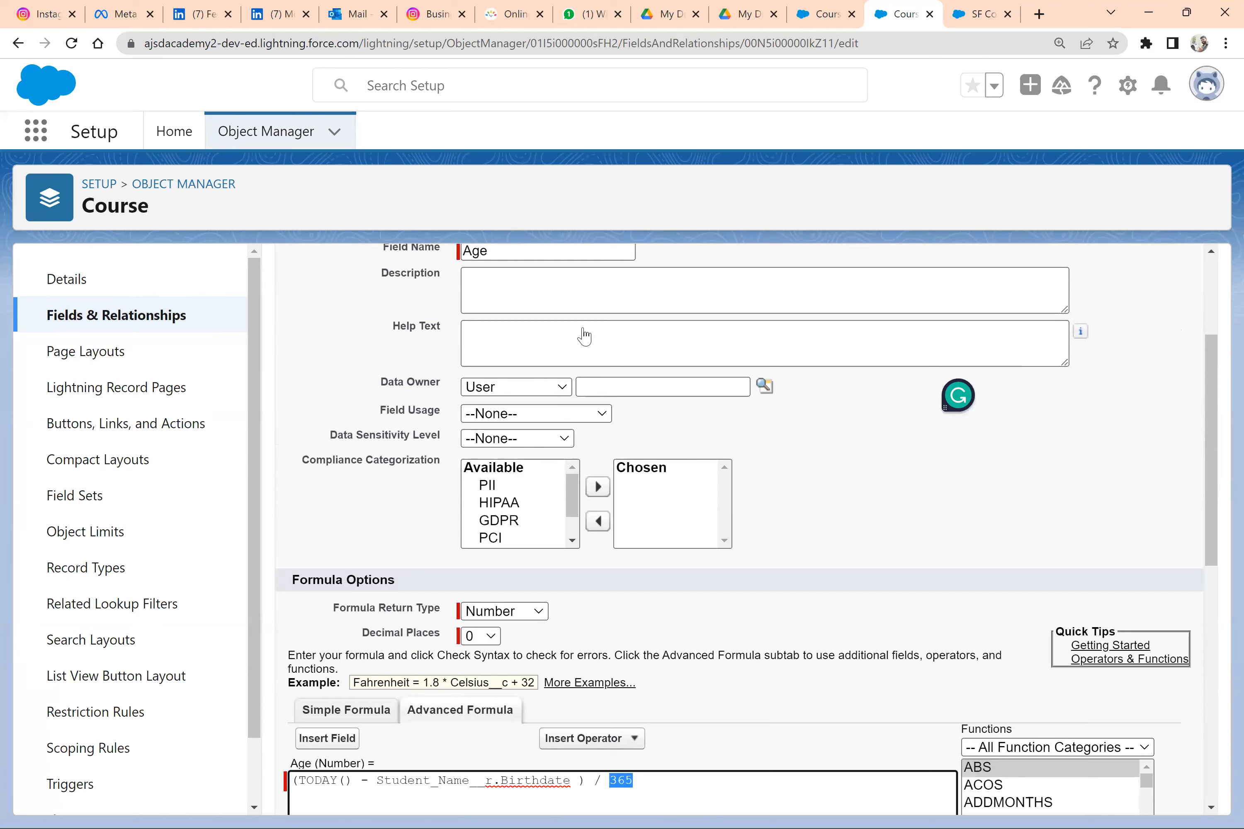
pyautogui.scroll(3, 584, 336)
pyautogui.click(577, 329)
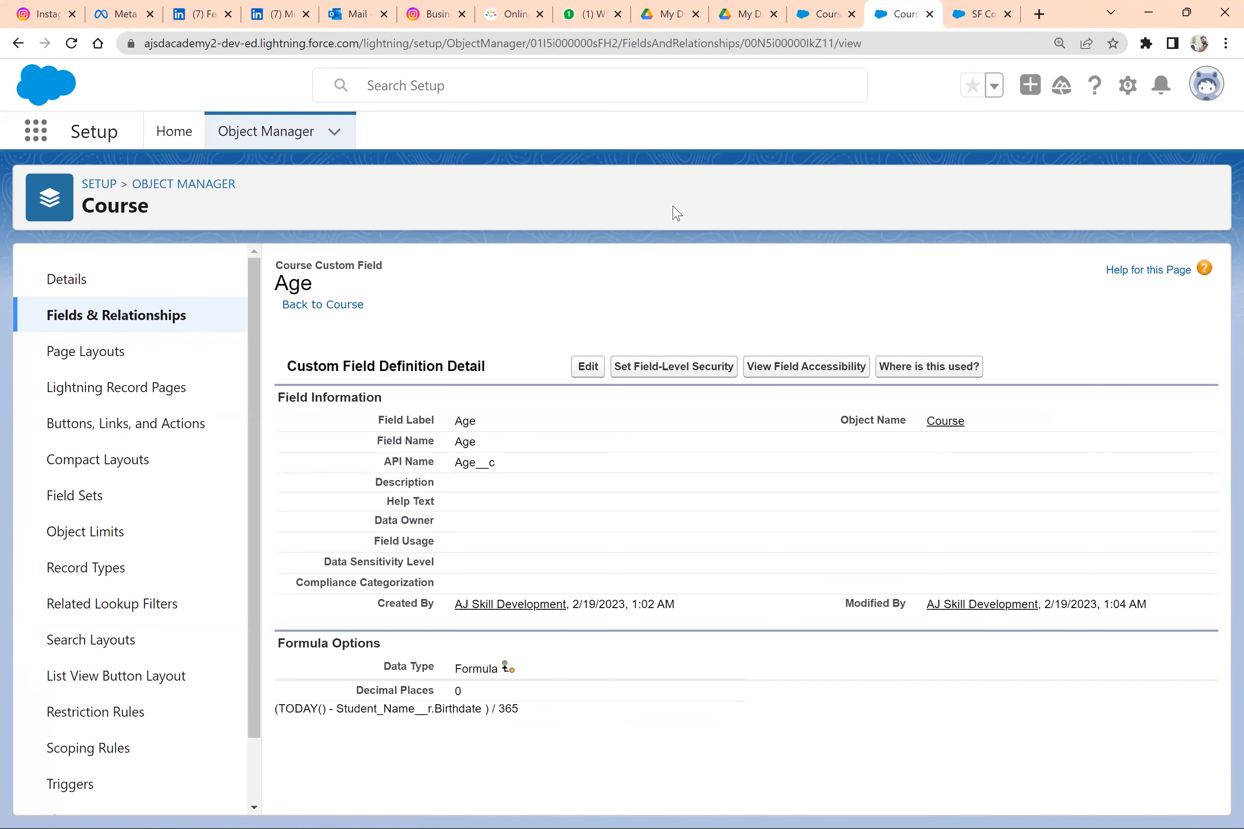
# Reload the SF Consulting course record and check its recalculated Age value
pyautogui.hotkey('ctrl', 'Tab')
pyautogui.click(71, 44)
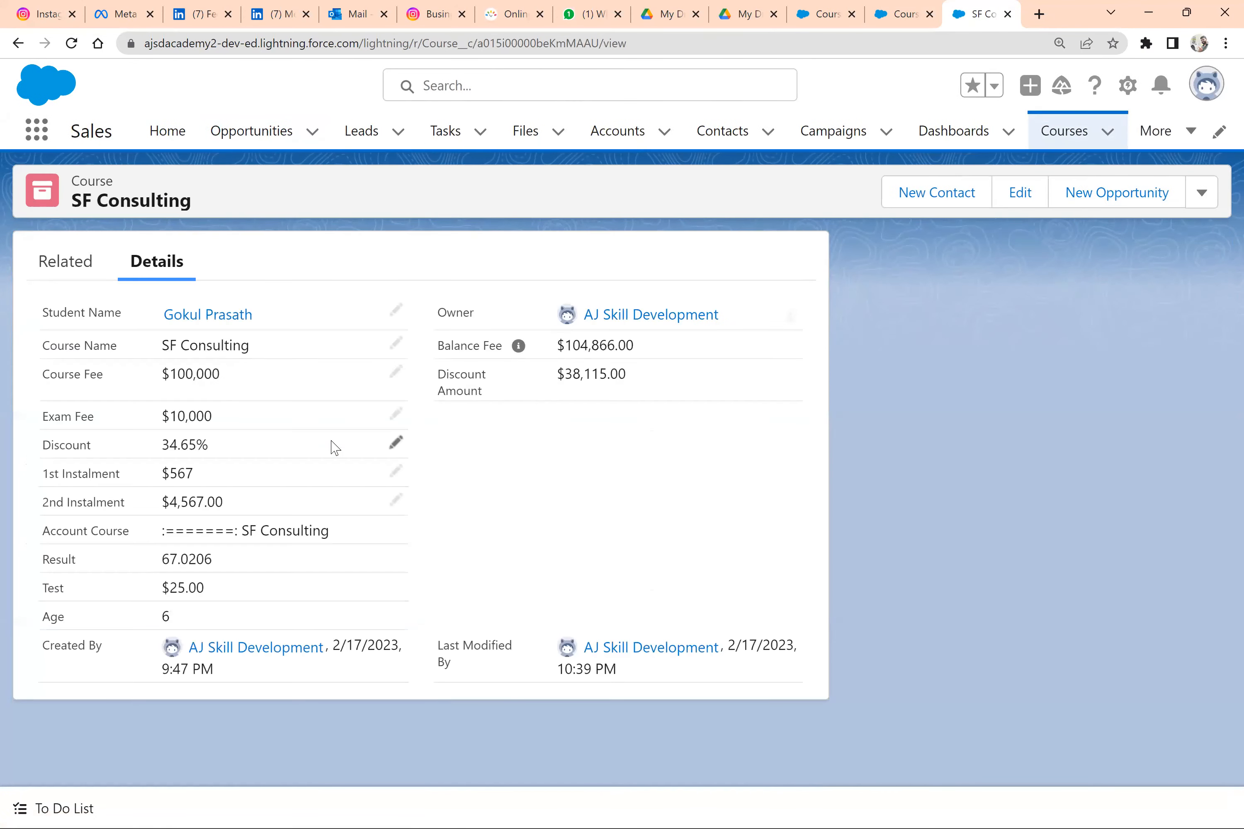
pyautogui.moveTo(185, 621); pyautogui.dragTo(151, 620)
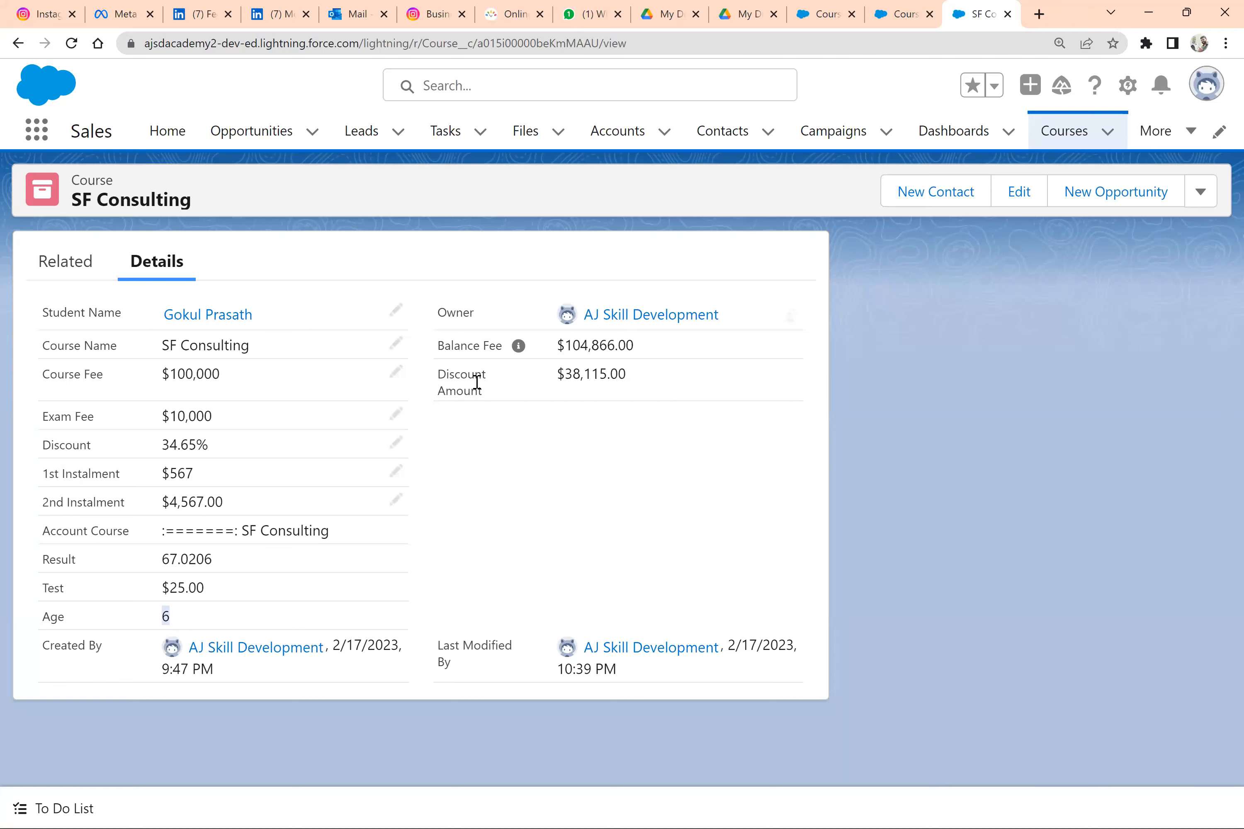
# Return to the Age field definition, review its saved formula and reopen the field for editing
pyautogui.click(901, 16)
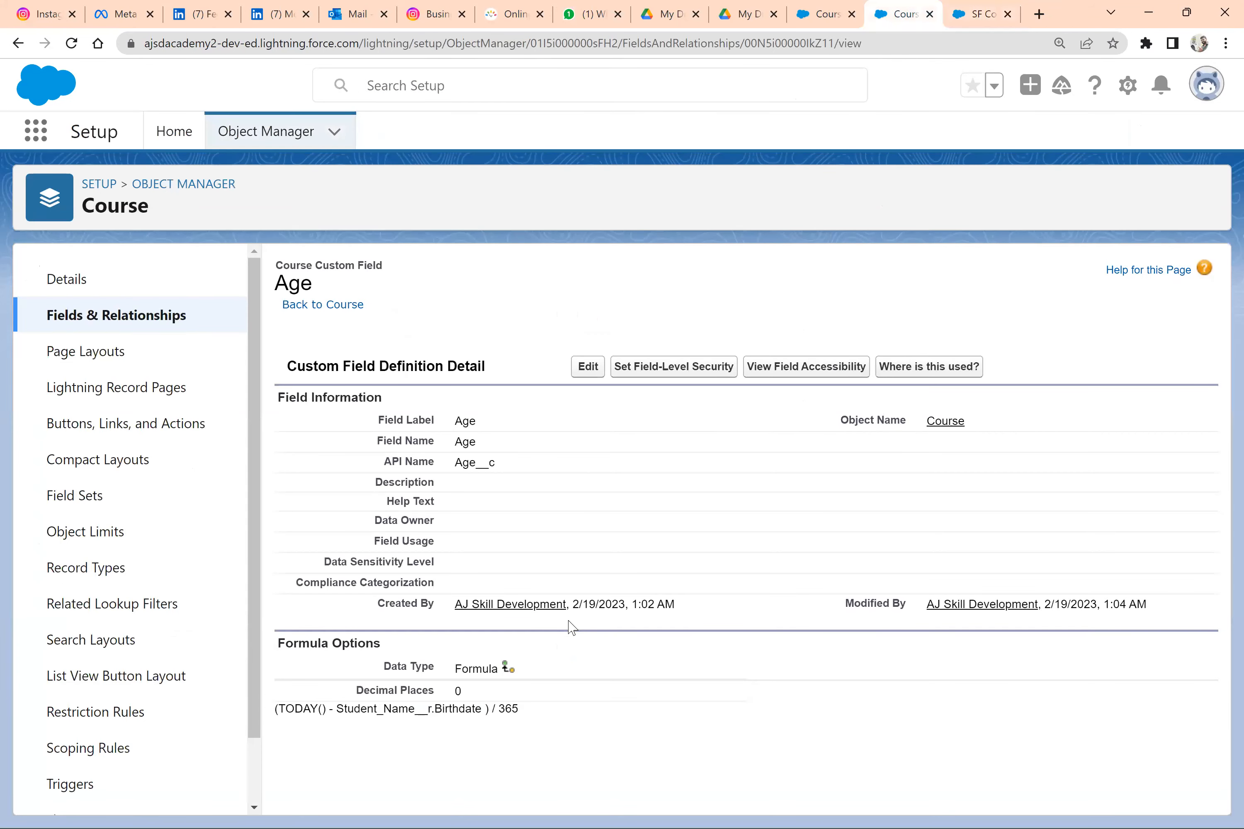
pyautogui.moveTo(517, 722); pyautogui.dragTo(416, 706)
pyautogui.click(454, 720)
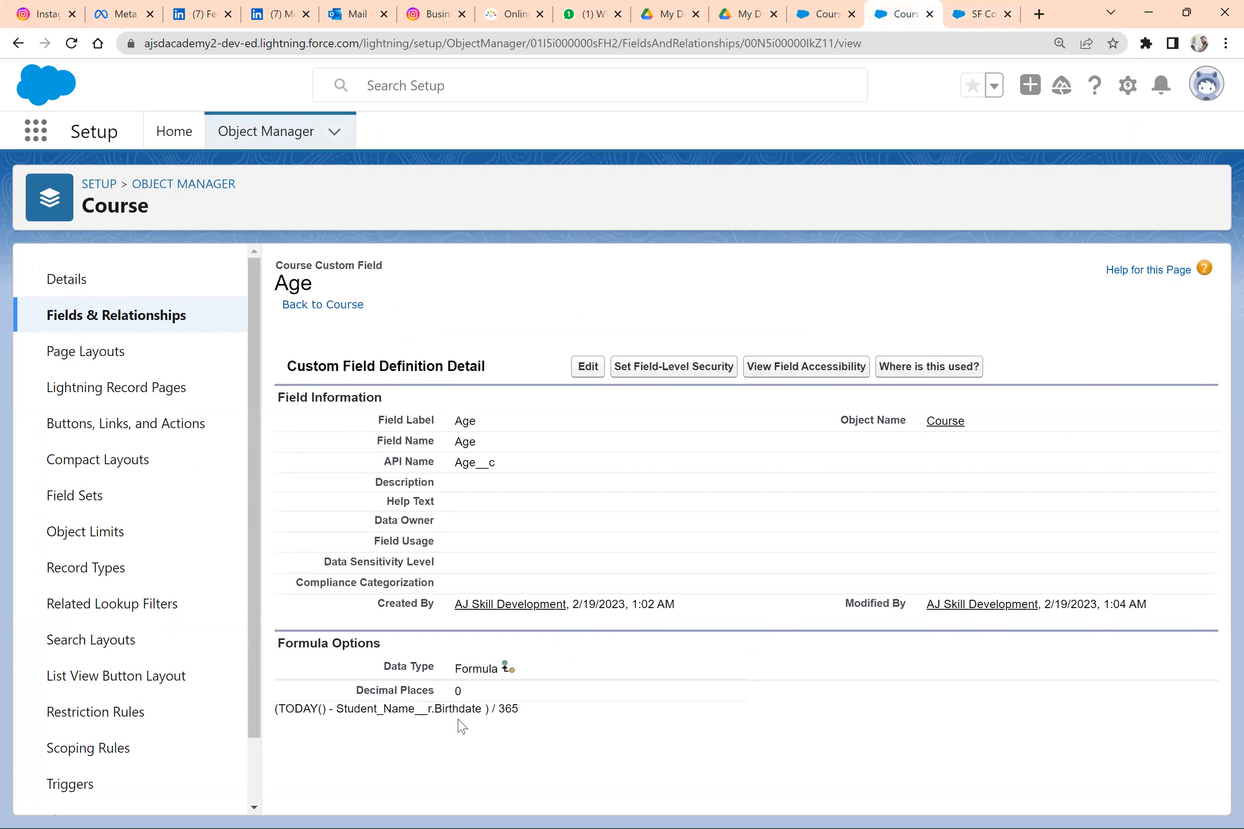
pyautogui.tripleClick(483, 711)
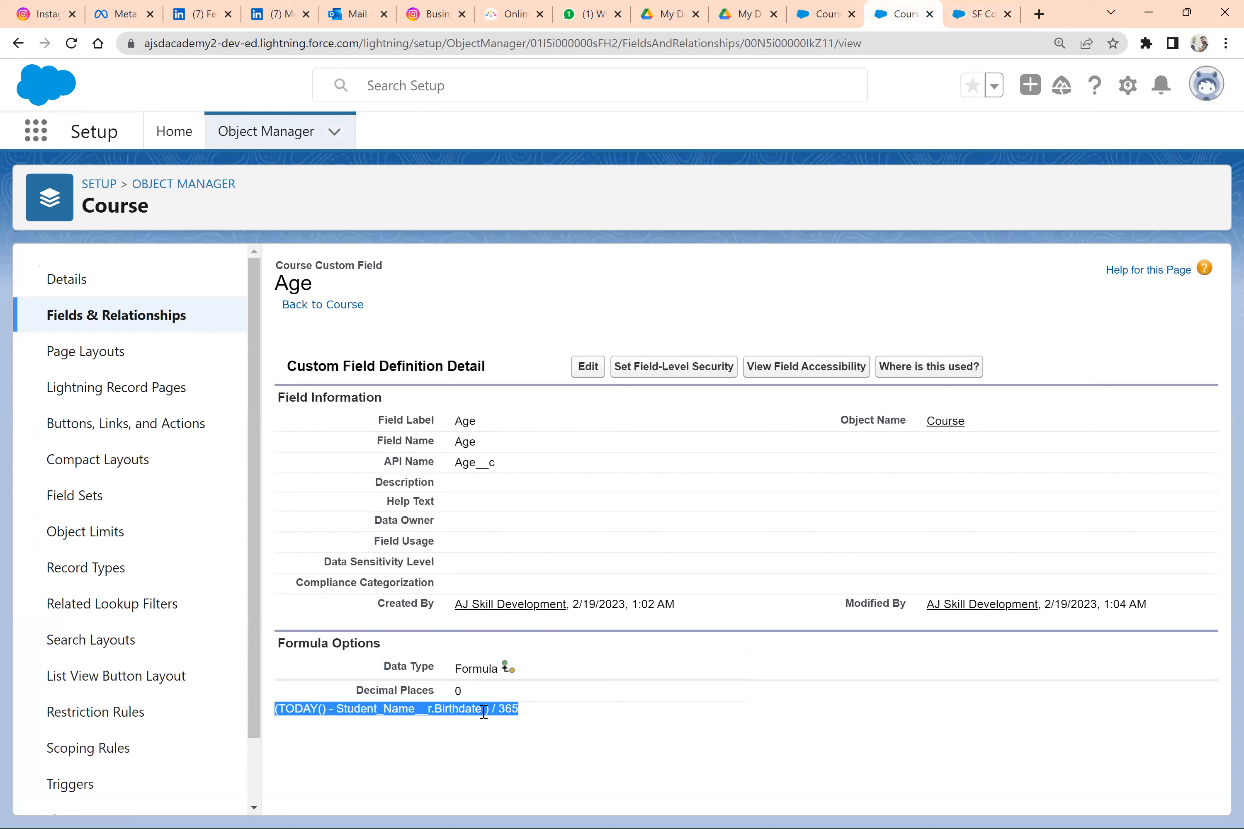
pyautogui.click(525, 715)
pyautogui.moveTo(473, 713); pyautogui.dragTo(278, 710)
pyautogui.click(589, 368)
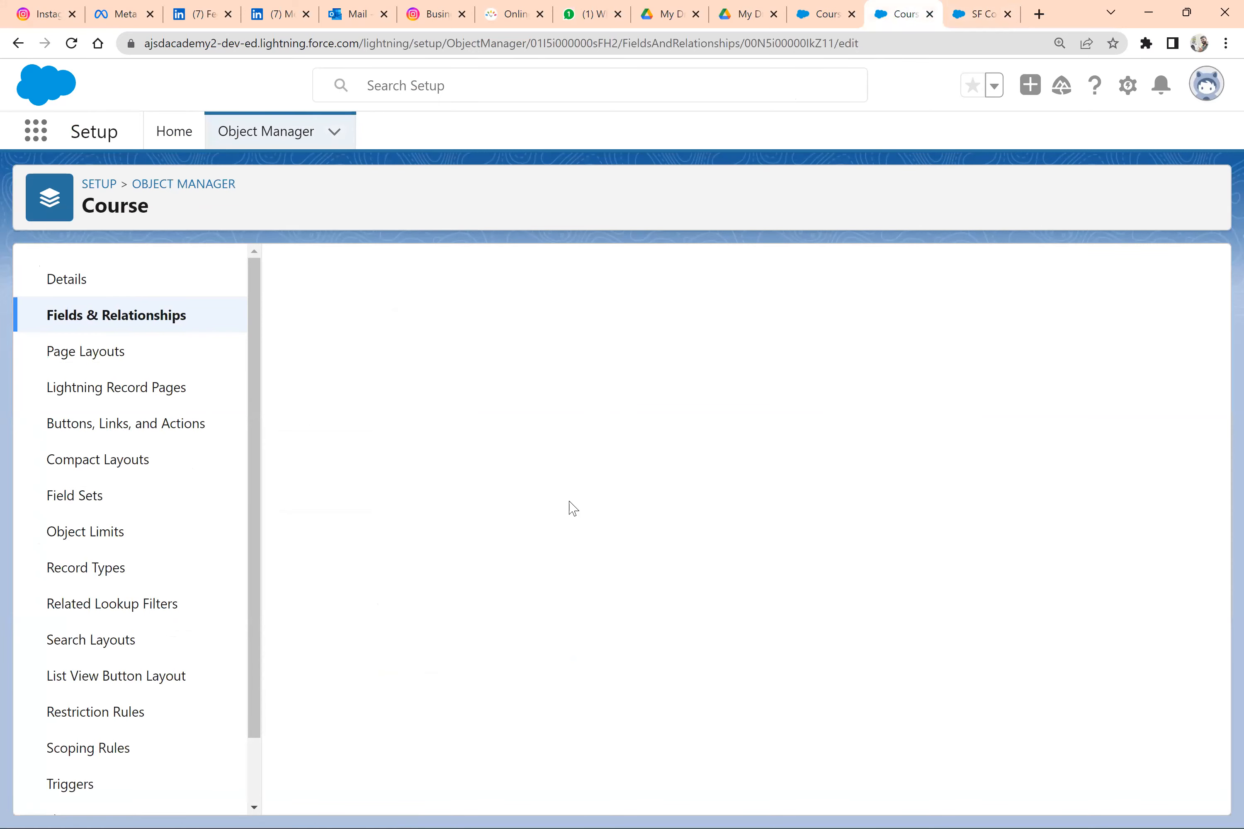
# Look up the YEAR function's description and insert YEAR(date) before TODAY() in the Age formula
pyautogui.scroll(-6, 653, 503)
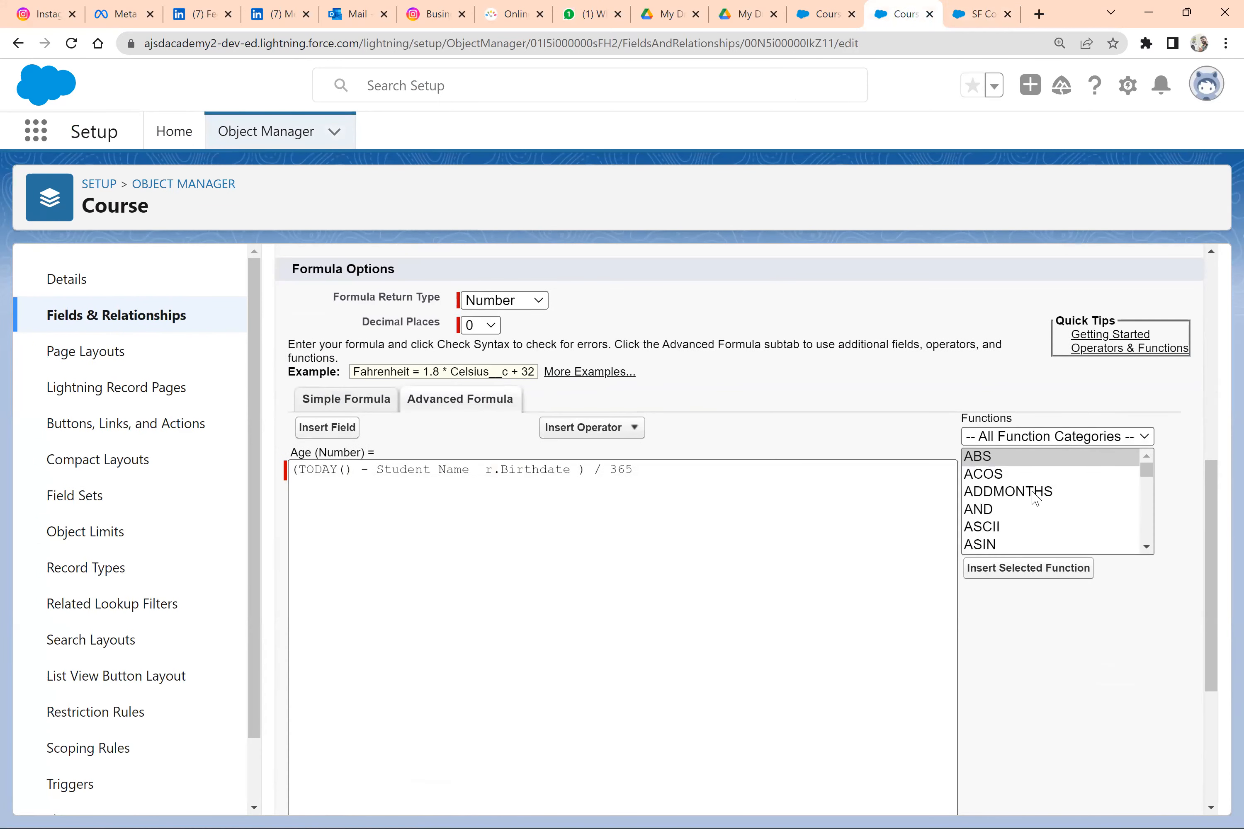
pyautogui.click(1036, 492)
pyautogui.press('y')
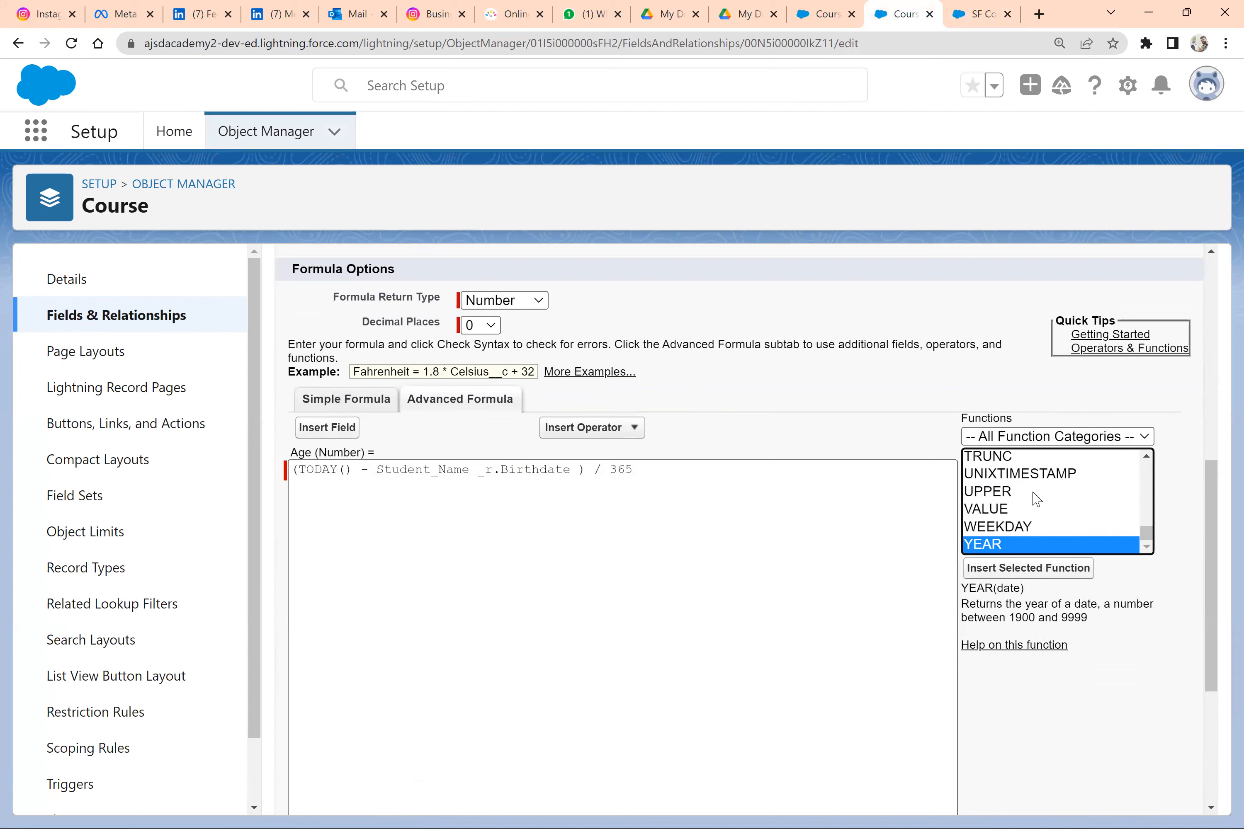
pyautogui.moveTo(961, 589); pyautogui.dragTo(1107, 625)
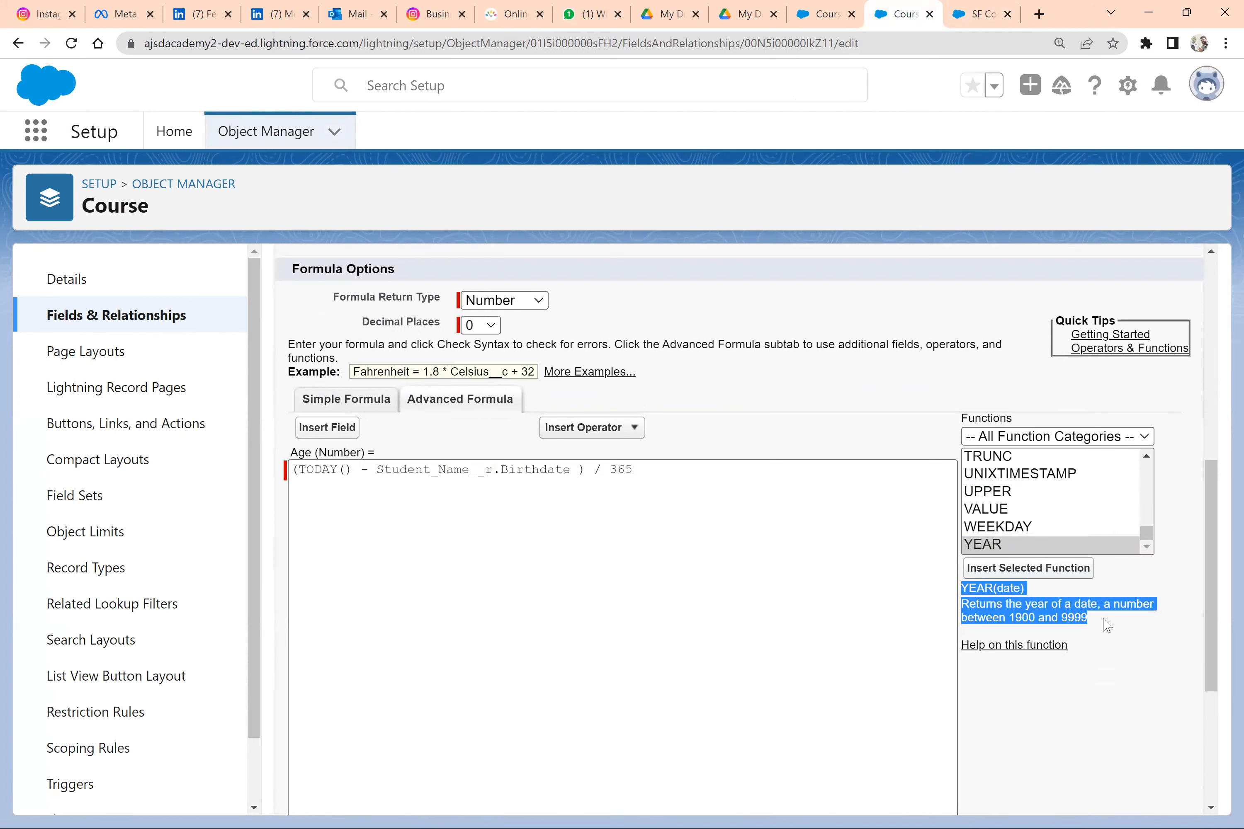
pyautogui.click(301, 469)
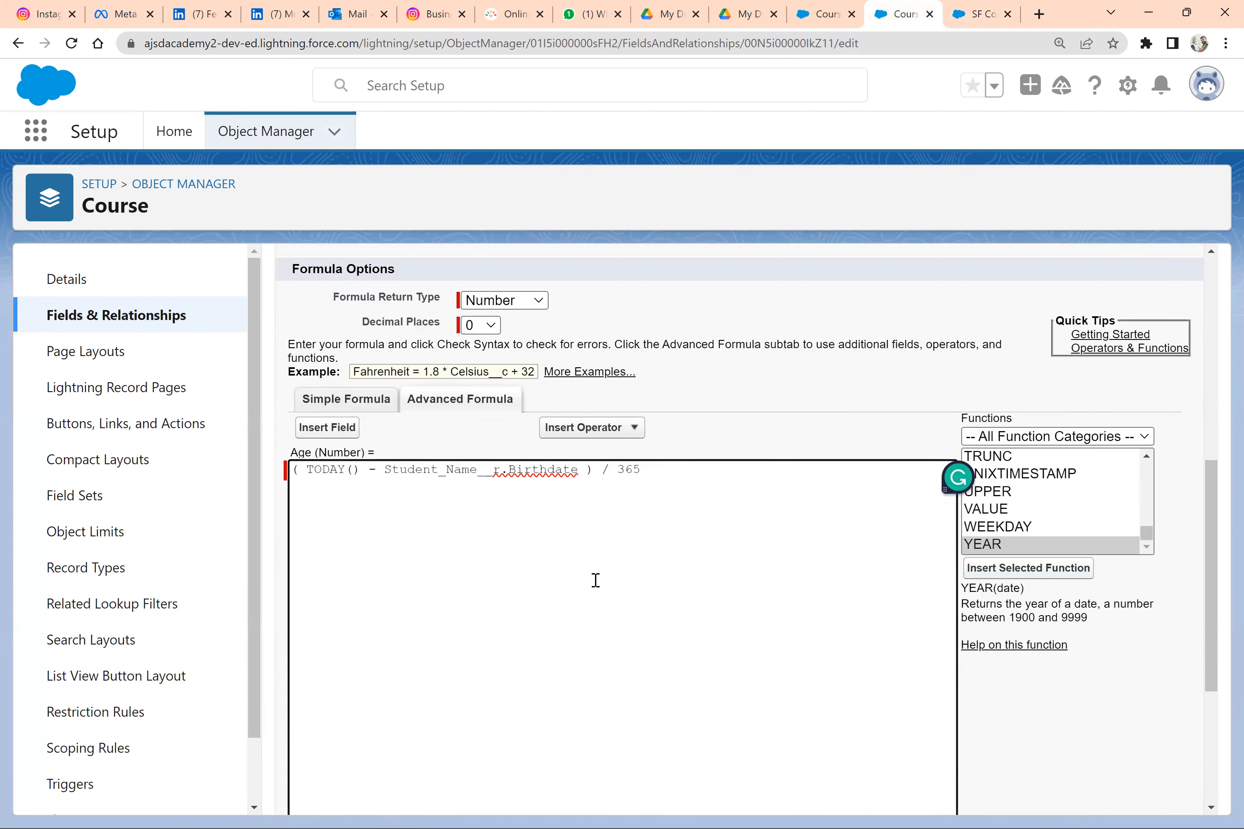
pyautogui.click(1020, 568)
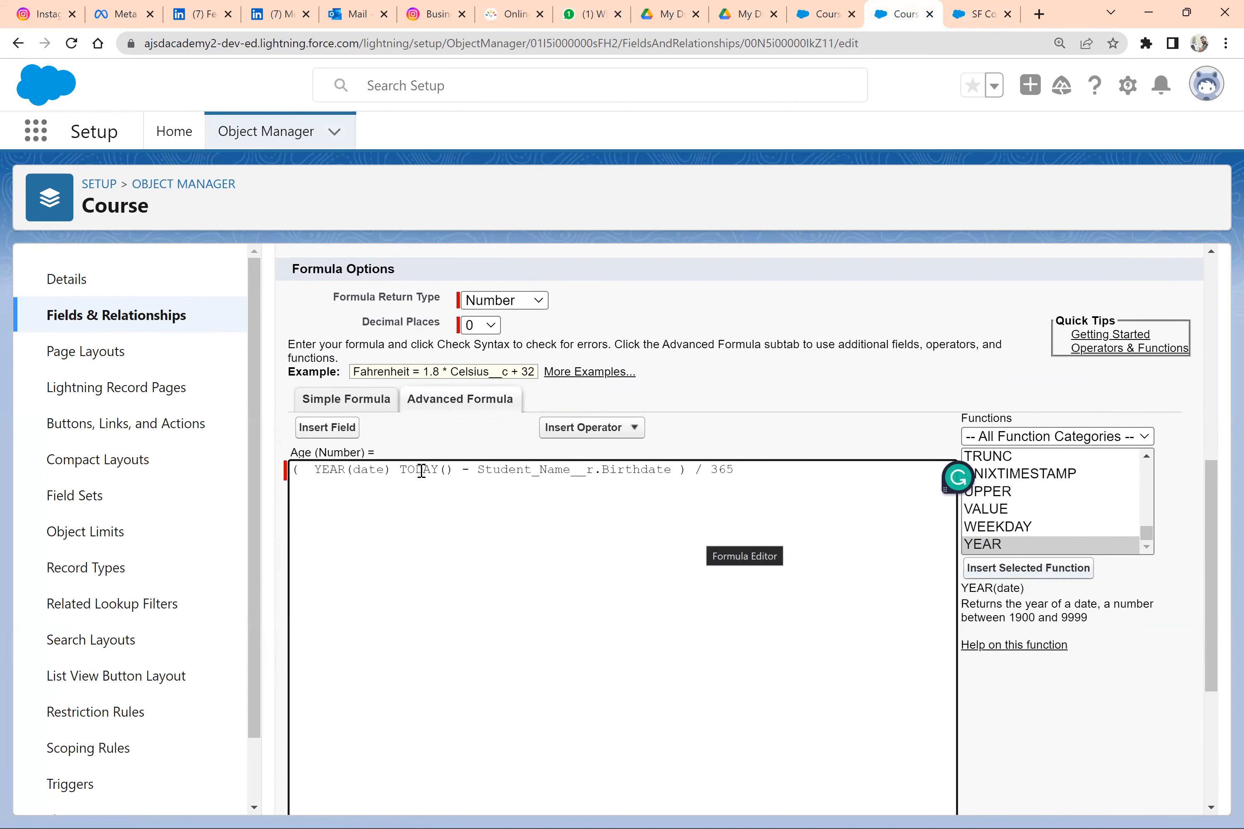
# Move TODAY() into the YEAR function in place of its date placeholder
pyautogui.moveTo(454, 470); pyautogui.dragTo(401, 474)
pyautogui.hotkey('ctrl', 'c')
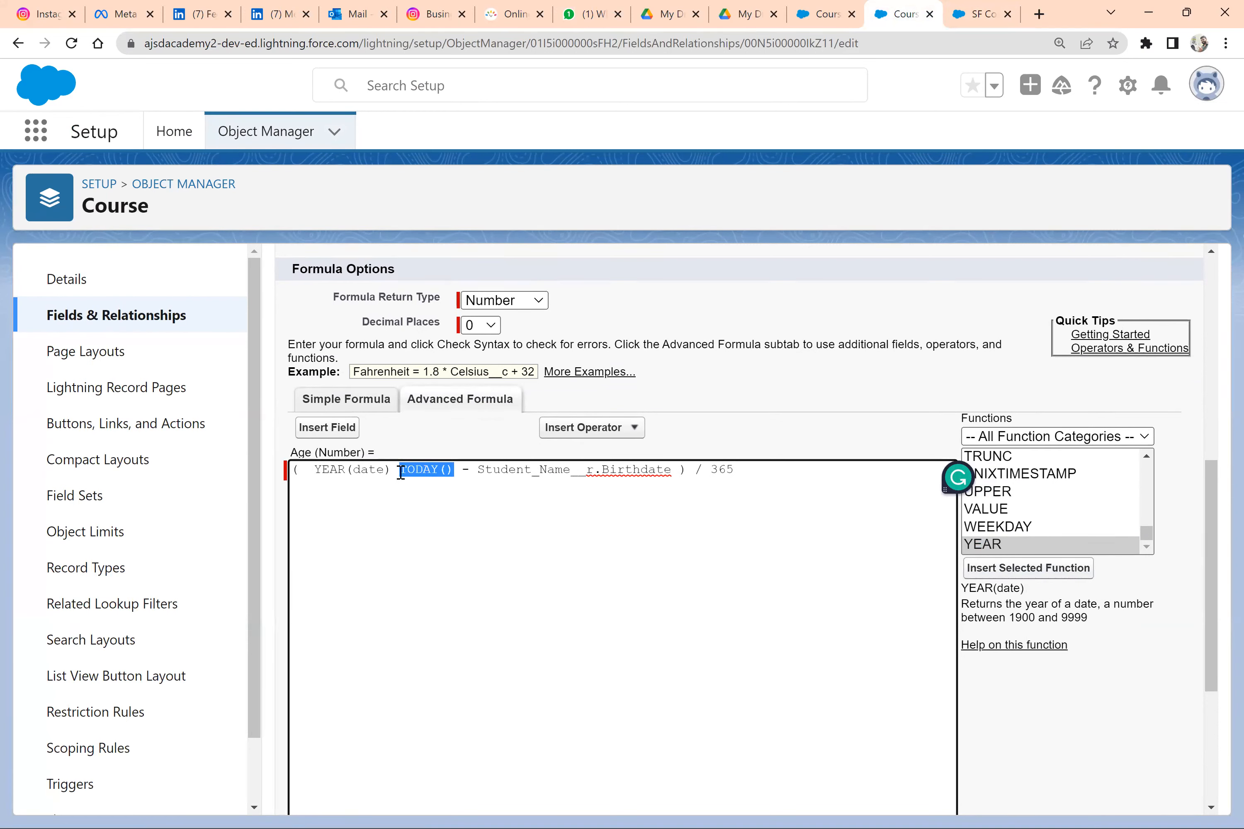
pyautogui.press('BackSpace')
pyautogui.doubleClick(360, 469)
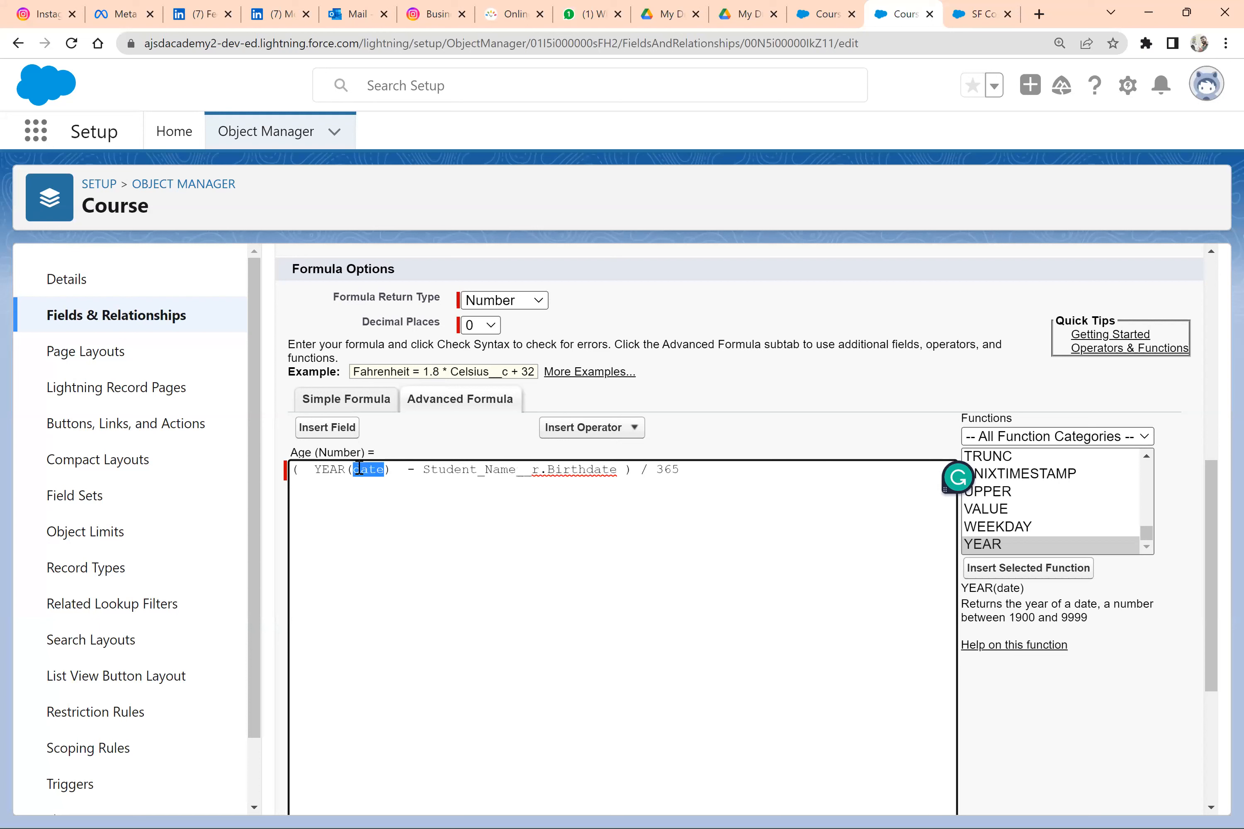
pyautogui.hotkey('ctrl', 'v')
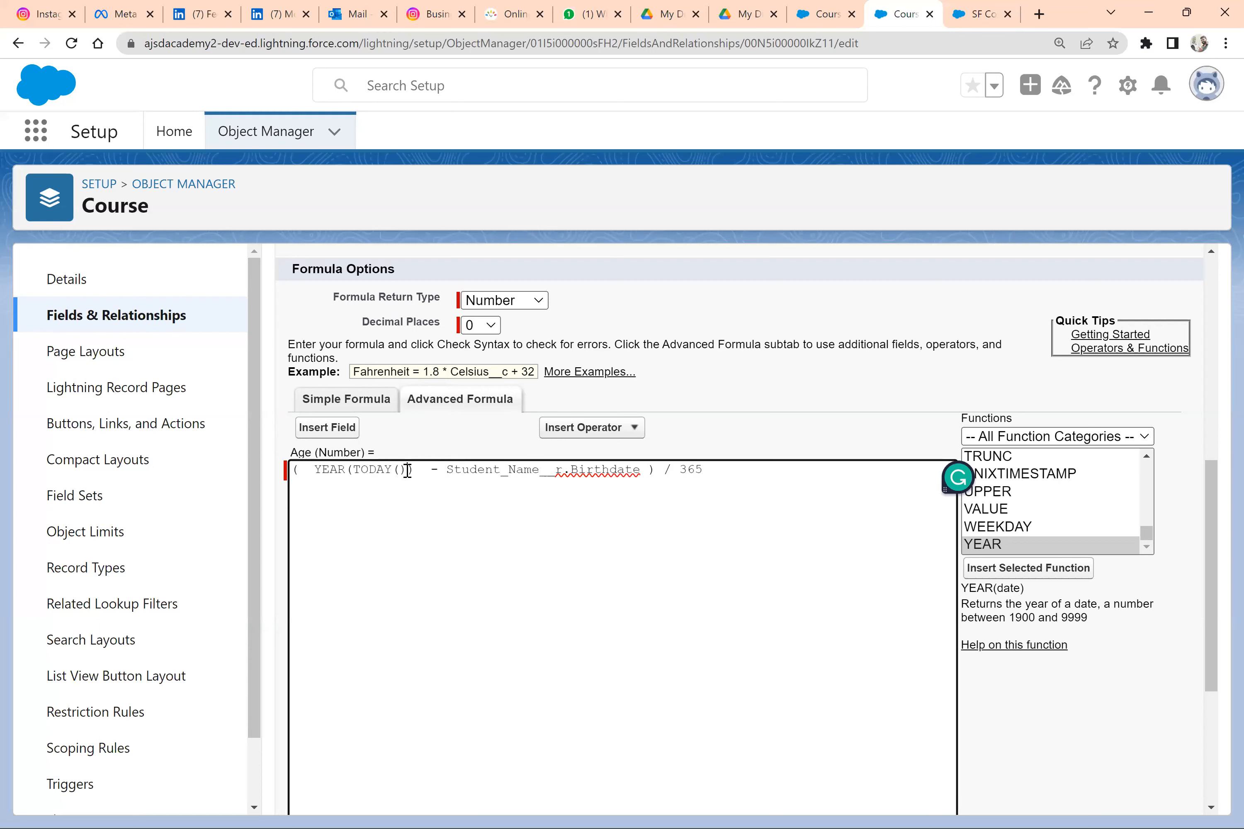
# Remove the division by 365 and the opening bracket, and enclose the birthdate in year() so the formula subtracts the two years
pyautogui.click(706, 474)
pyautogui.click(442, 470)
pyautogui.write('year')
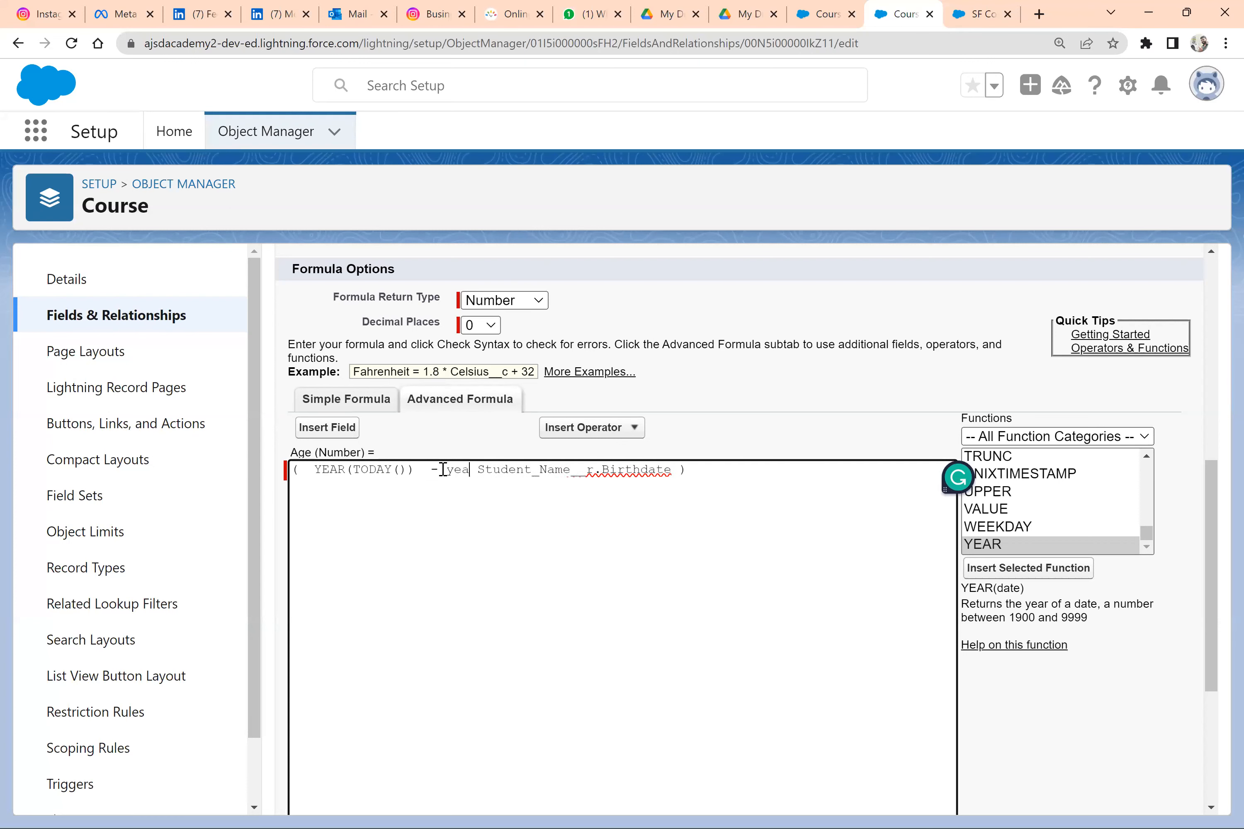
pyautogui.write('(')
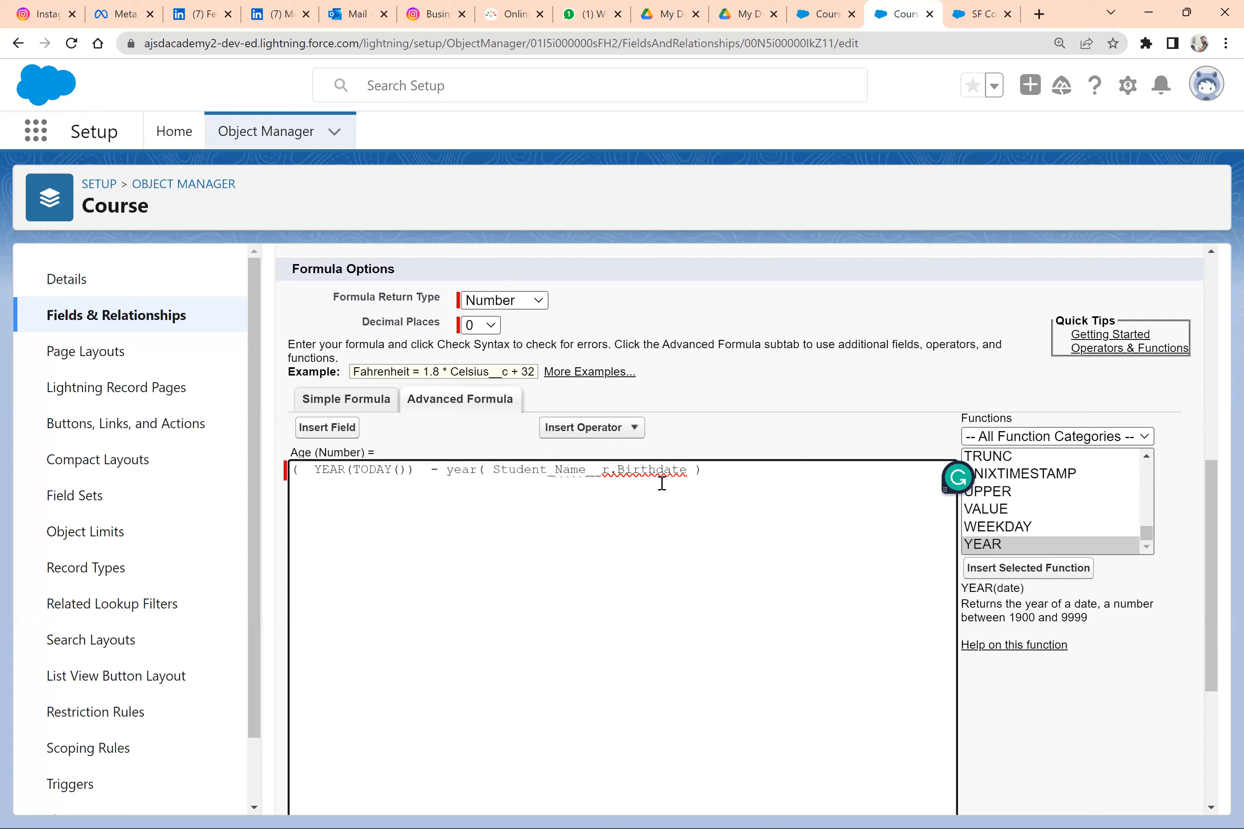
pyautogui.click(317, 470)
pyautogui.press('BackSpace')
pyautogui.press('BackSpace')
pyautogui.press('BackSpace')
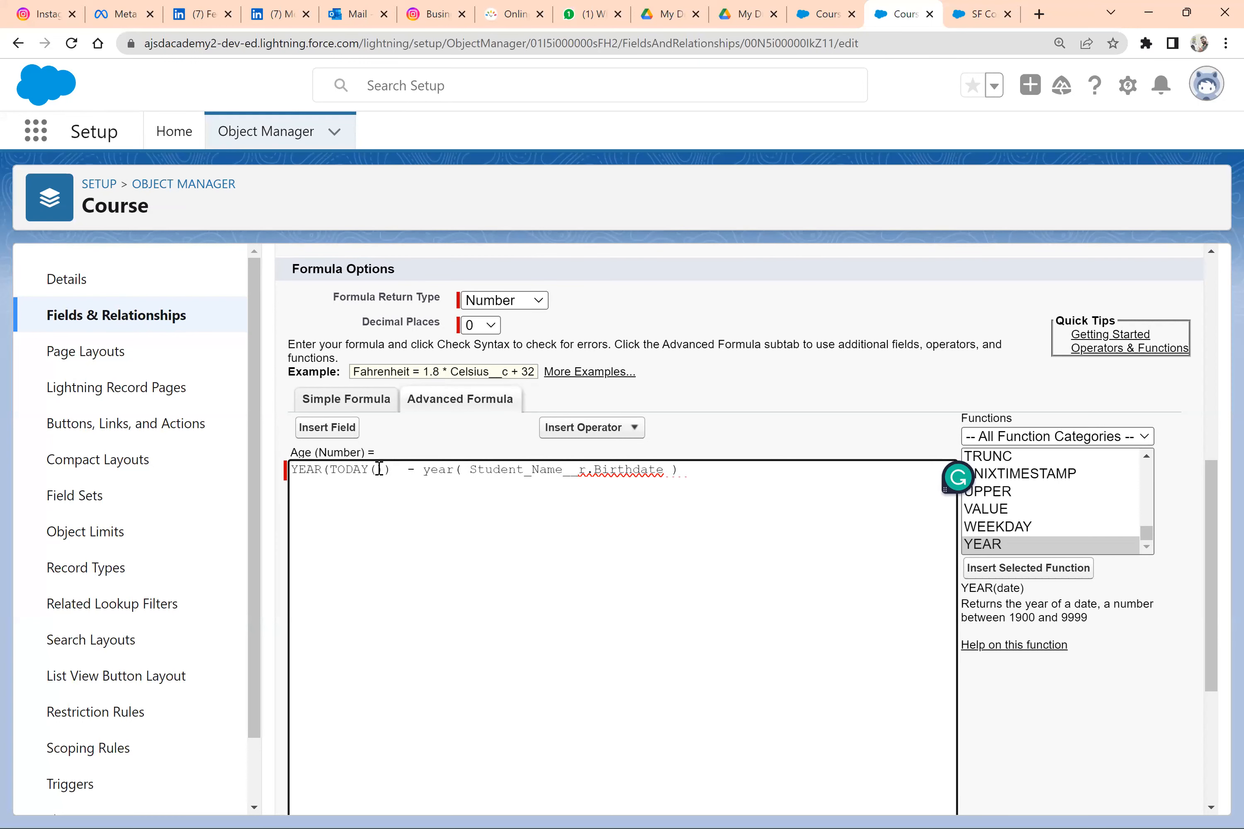
# Review both year terms of the Age formula and check its syntax
pyautogui.moveTo(393, 470); pyautogui.dragTo(292, 470)
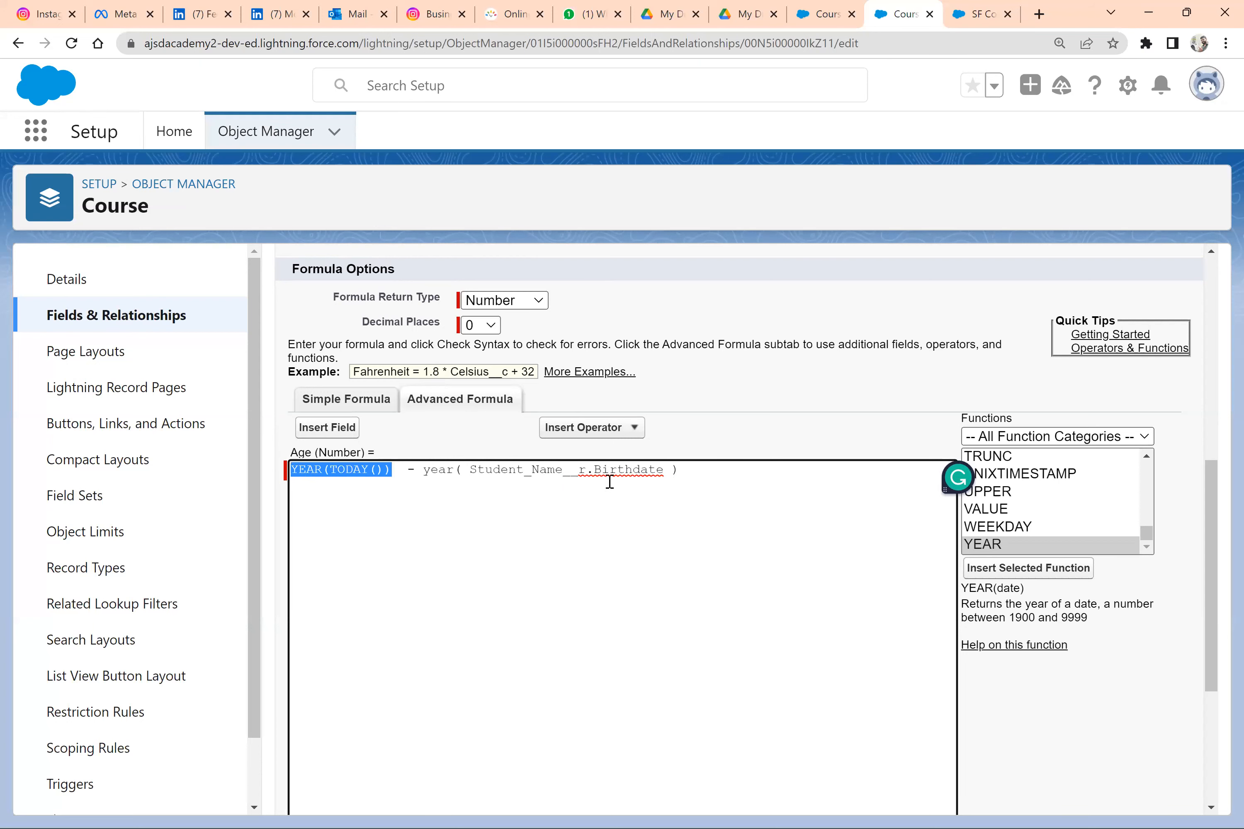
pyautogui.moveTo(679, 470); pyautogui.dragTo(423, 470)
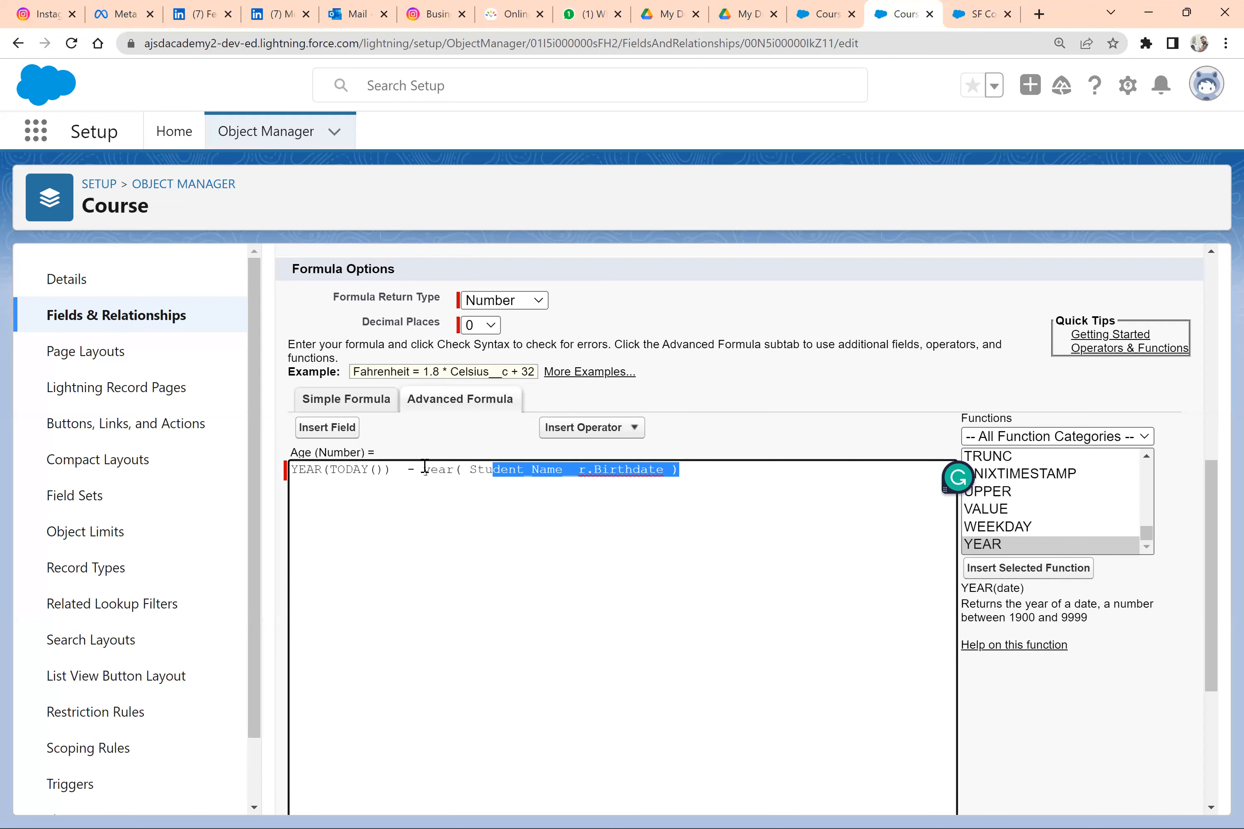
pyautogui.scroll(-4, 388, 502)
pyautogui.click(342, 597)
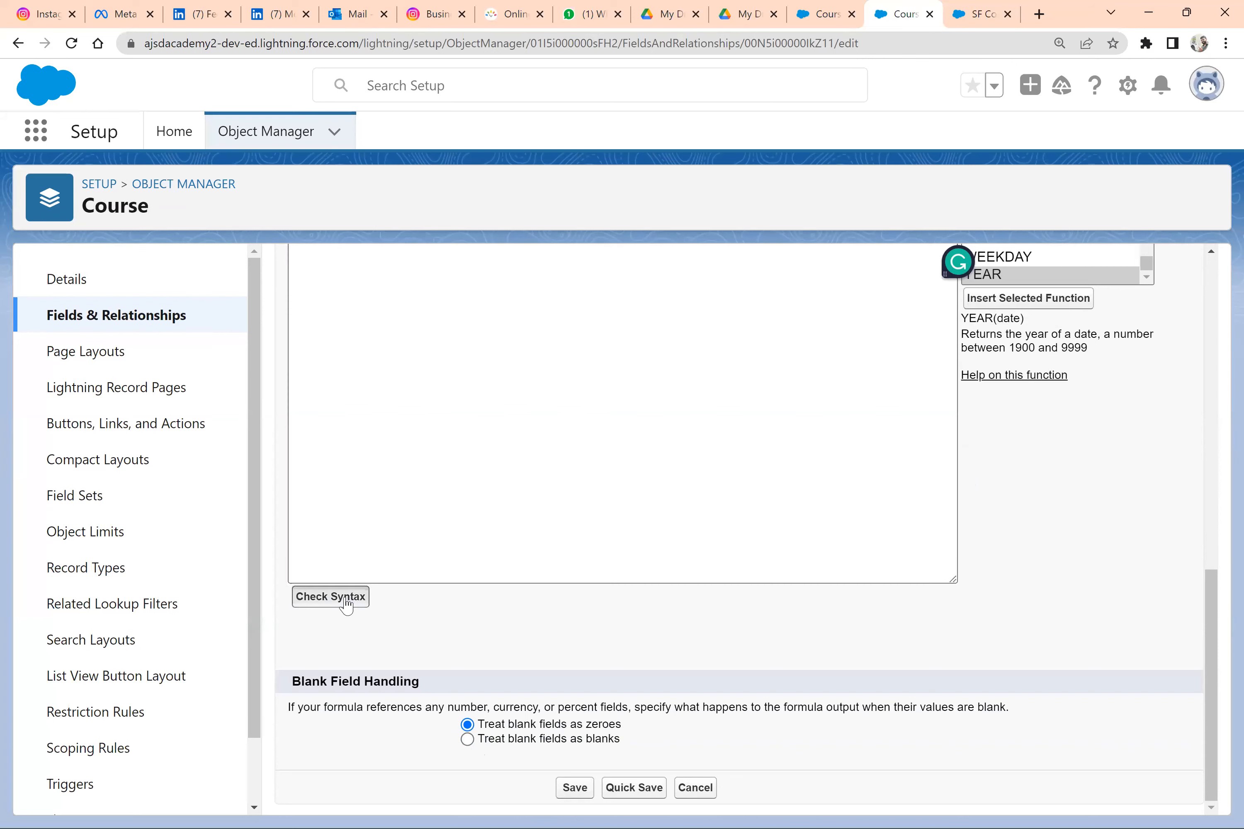
# Save the Age formula field and refresh the SF Consulting course record to check its Age value
pyautogui.click(572, 333)
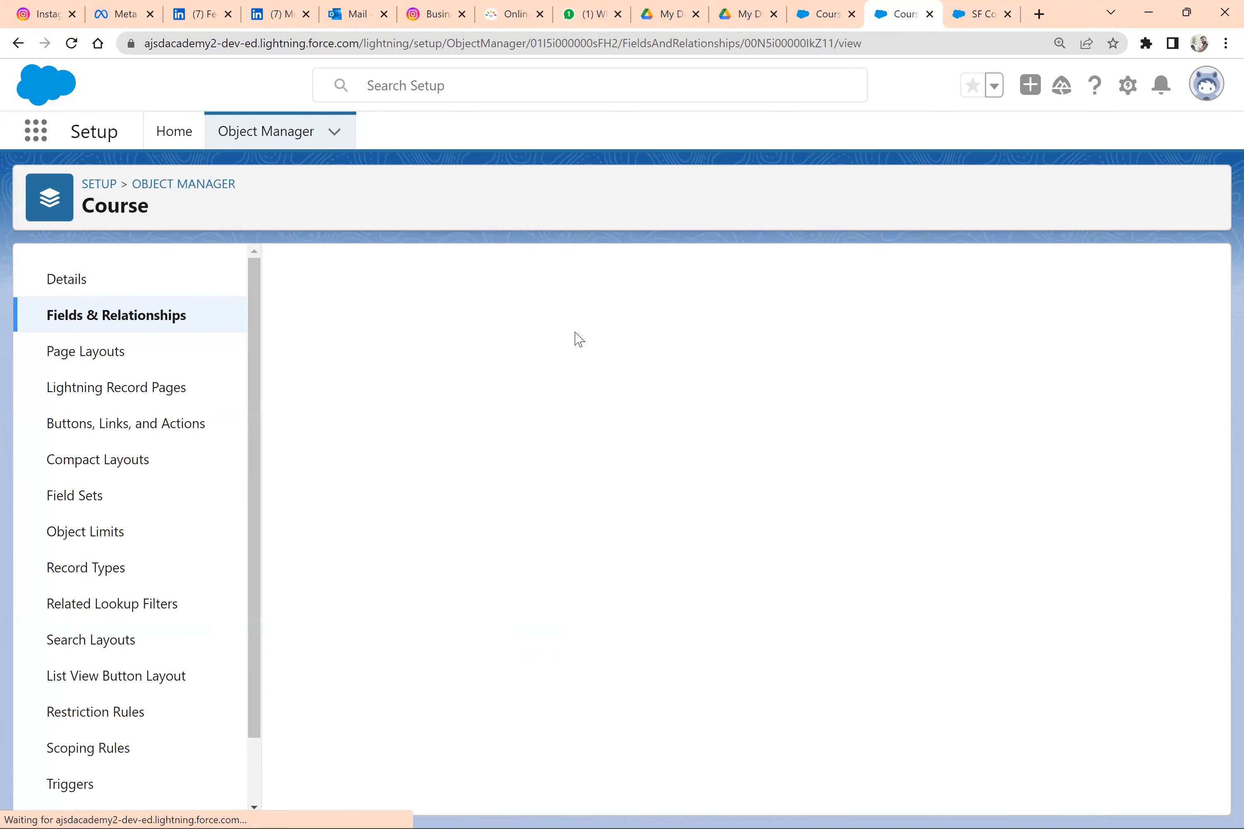
pyautogui.click(824, 11)
pyautogui.click(993, 12)
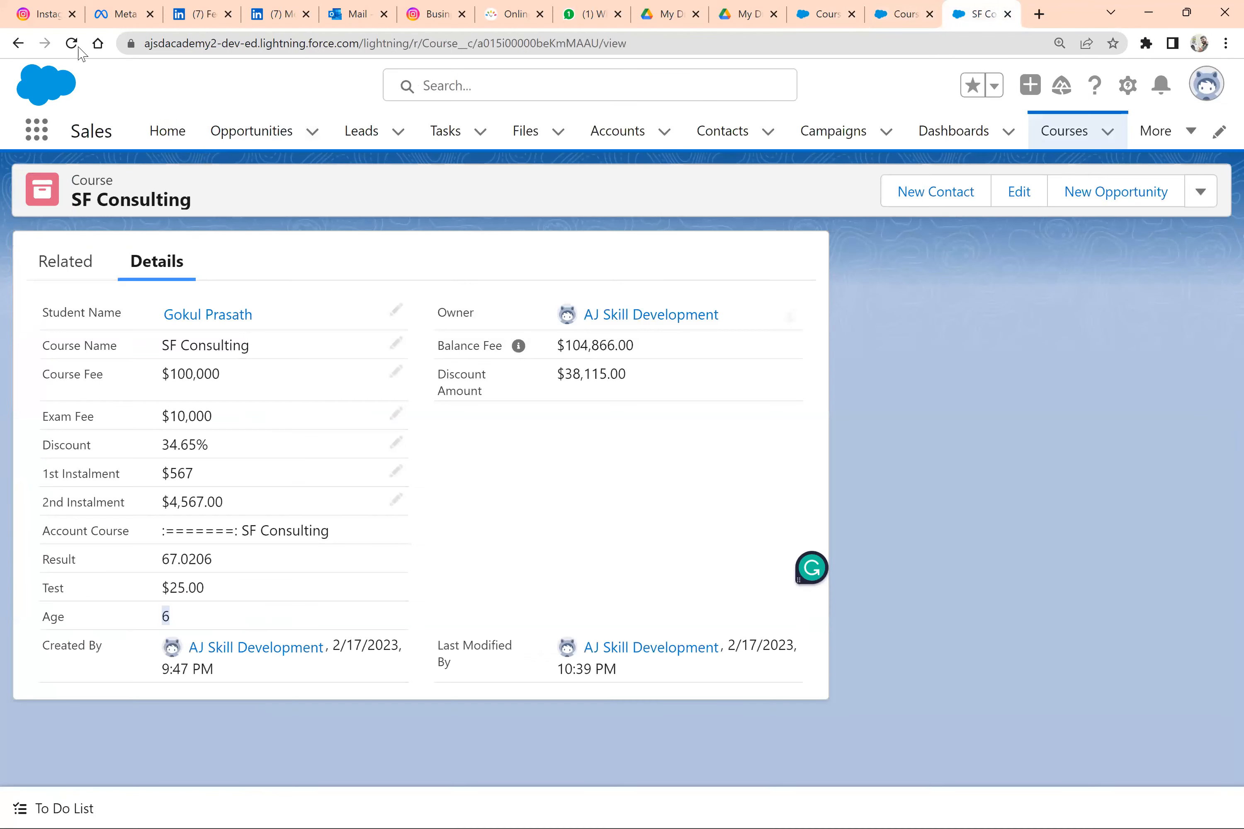
pyautogui.click(72, 47)
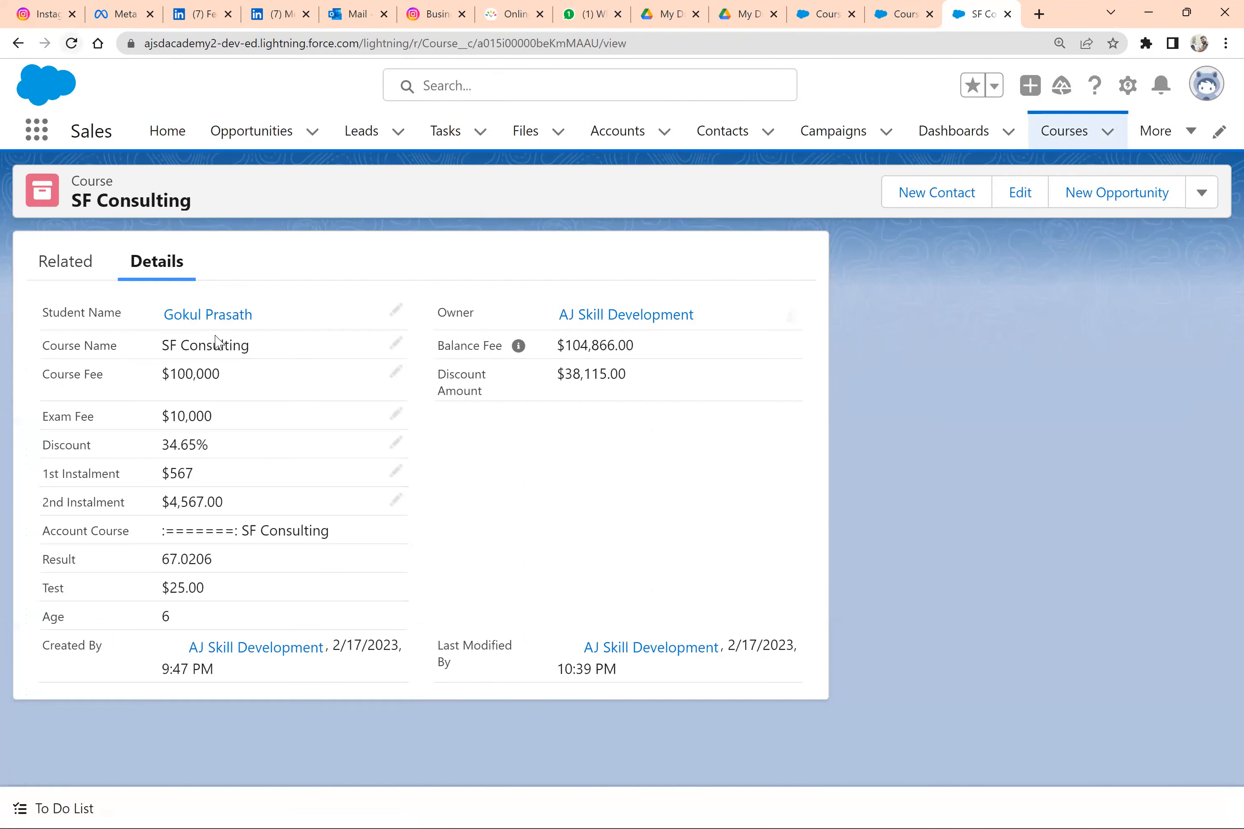
pyautogui.doubleClick(63, 615)
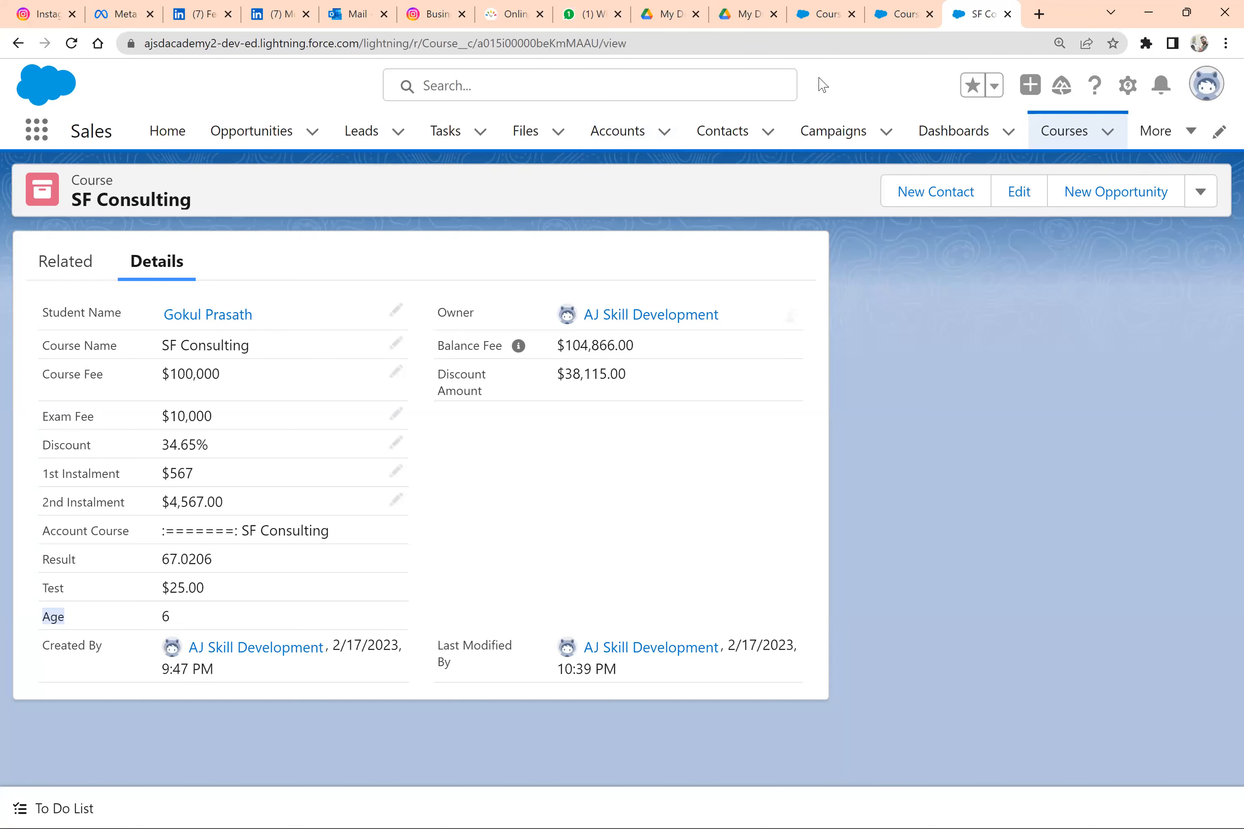
# Copy the formula YEAR(TODAY()) - year( Student_Name__r.Birthdate ) from the Age field's definition
pyautogui.click(892, 7)
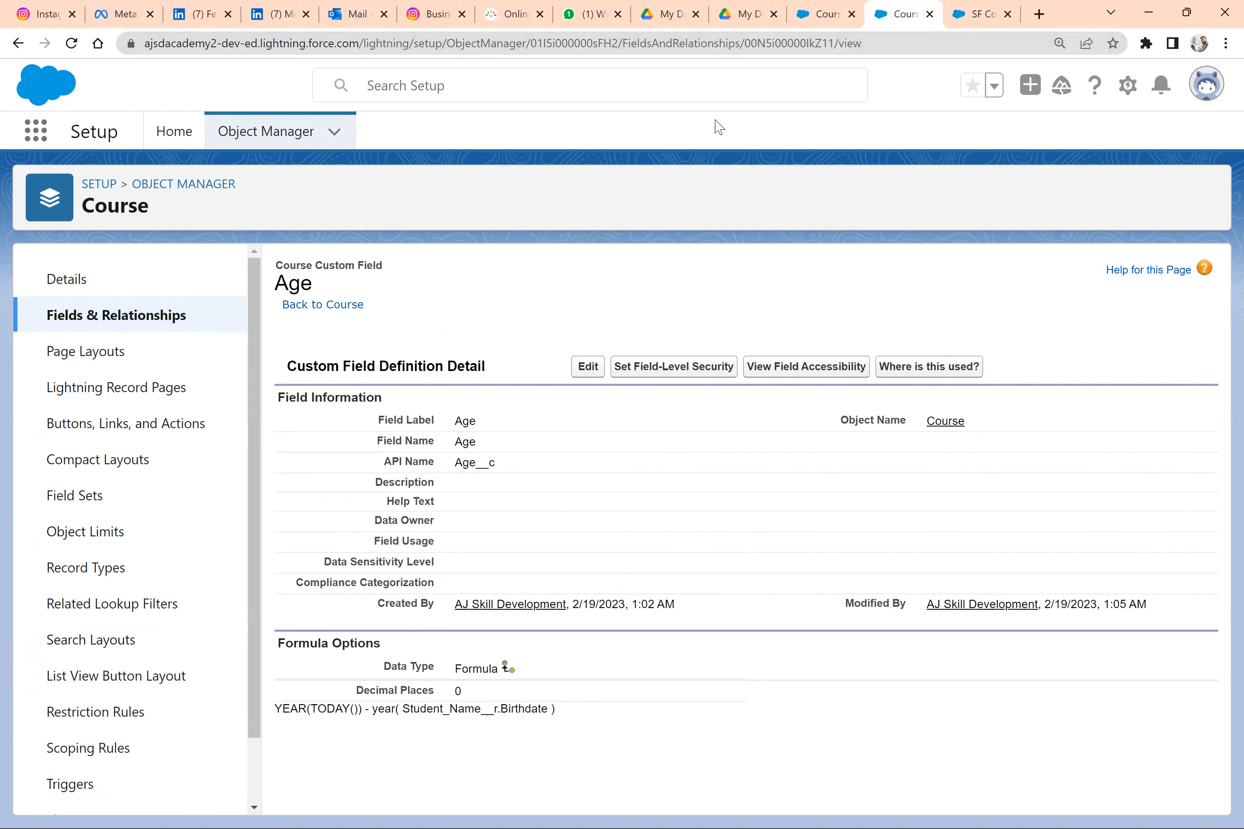
pyautogui.tripleClick(379, 709)
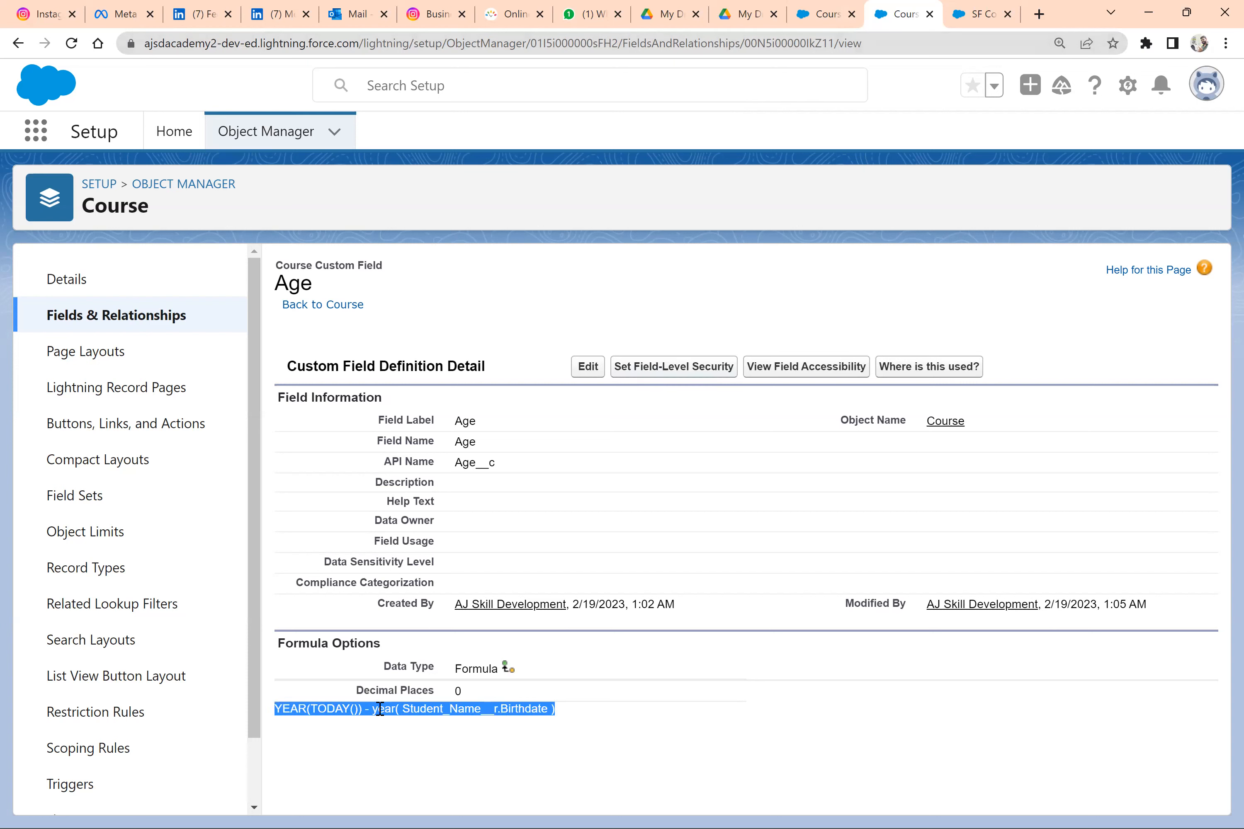
pyautogui.click(445, 715)
pyautogui.tripleClick(445, 716)
pyautogui.hotkey('ctrl', 'c')
# Replace the Age validation rule's error condition with if () enclosing the copied year-difference formula
pyautogui.hotkey('ctrl', 'shift', 'Tab')
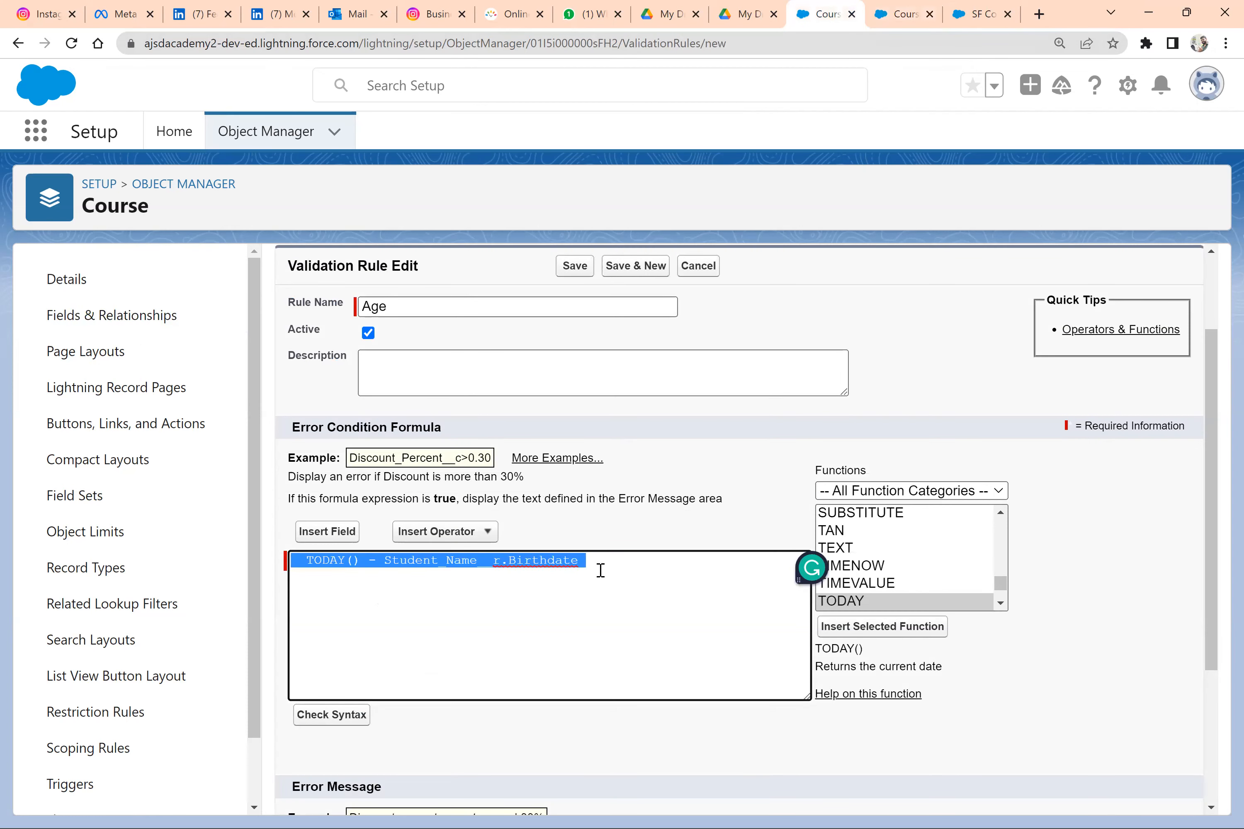
pyautogui.write('if ')
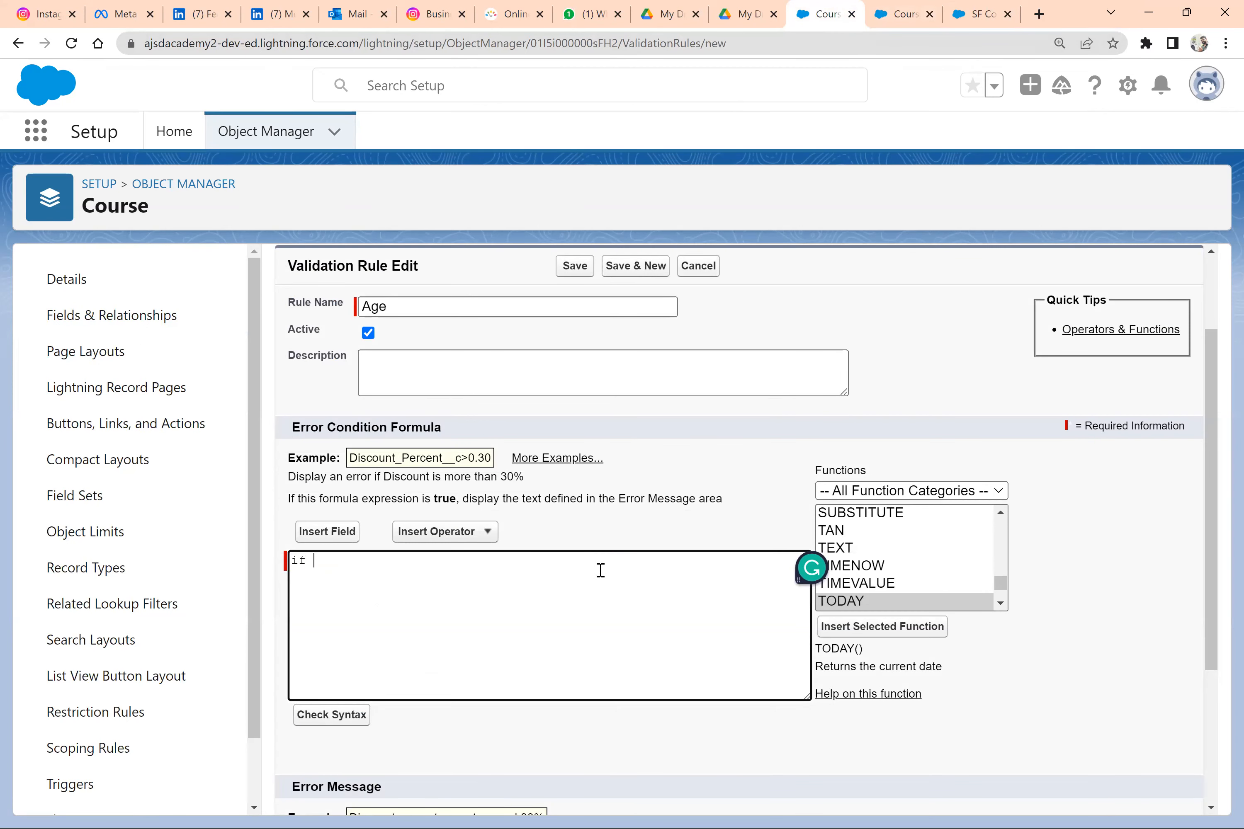
pyautogui.write('*')
pyautogui.press('BackSpace')
pyautogui.write('()')
pyautogui.hotkey('ctrl', 'v')
pyautogui.press('BackSpace')
pyautogui.scroll(3, 601, 571)
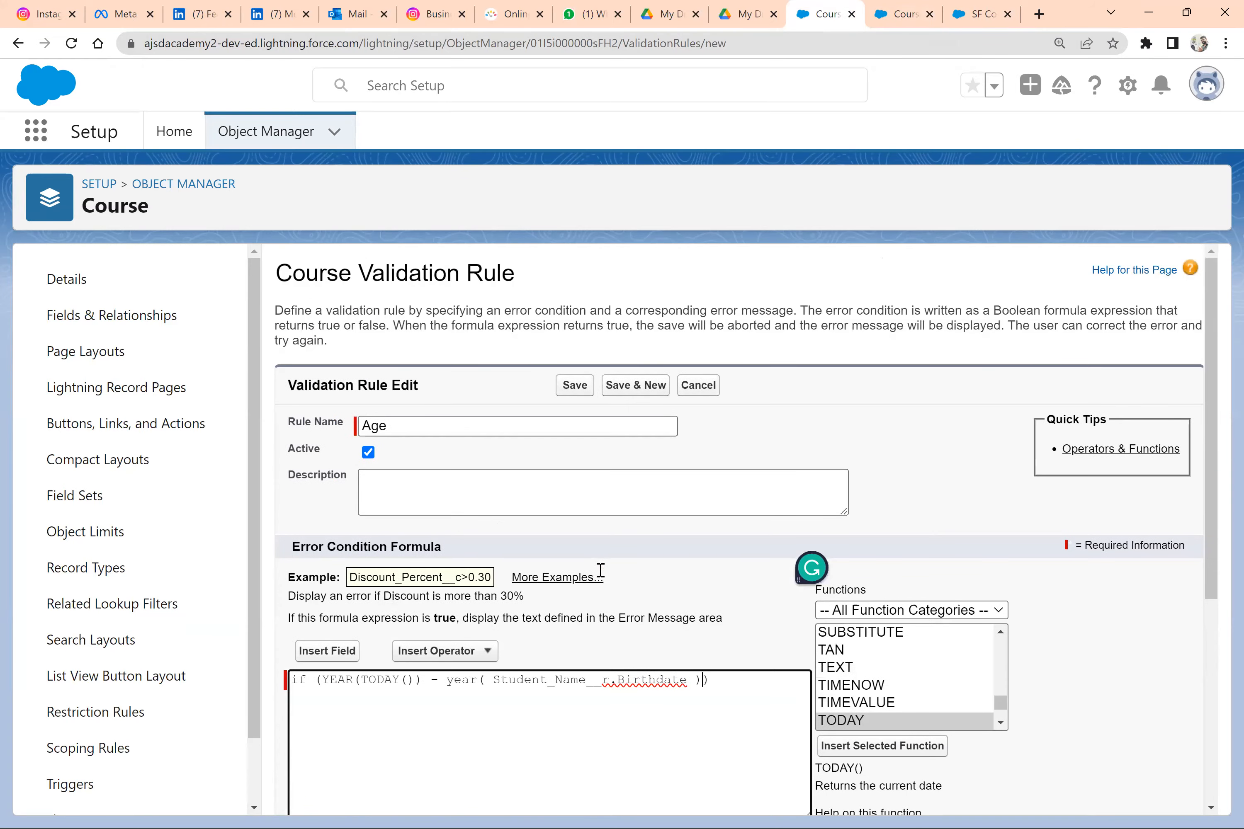
# Reread the age requirement in the Word document and append < 21 to the validation rule's error condition in Salesforce
pyautogui.scroll(-1, 600, 571)
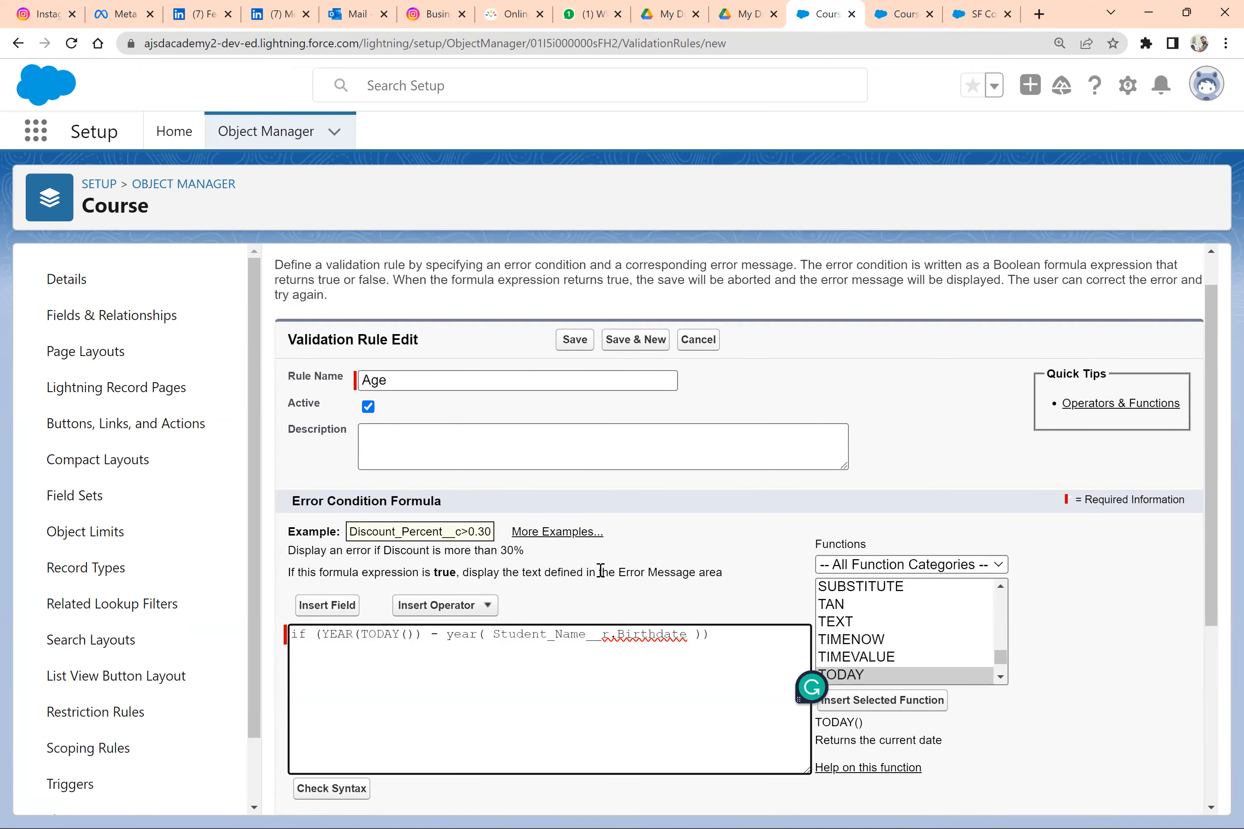
pyautogui.scroll(-6, 600, 571)
pyautogui.hotkey('alt', 'Tab')
pyautogui.hotkey('alt', 'Tab')
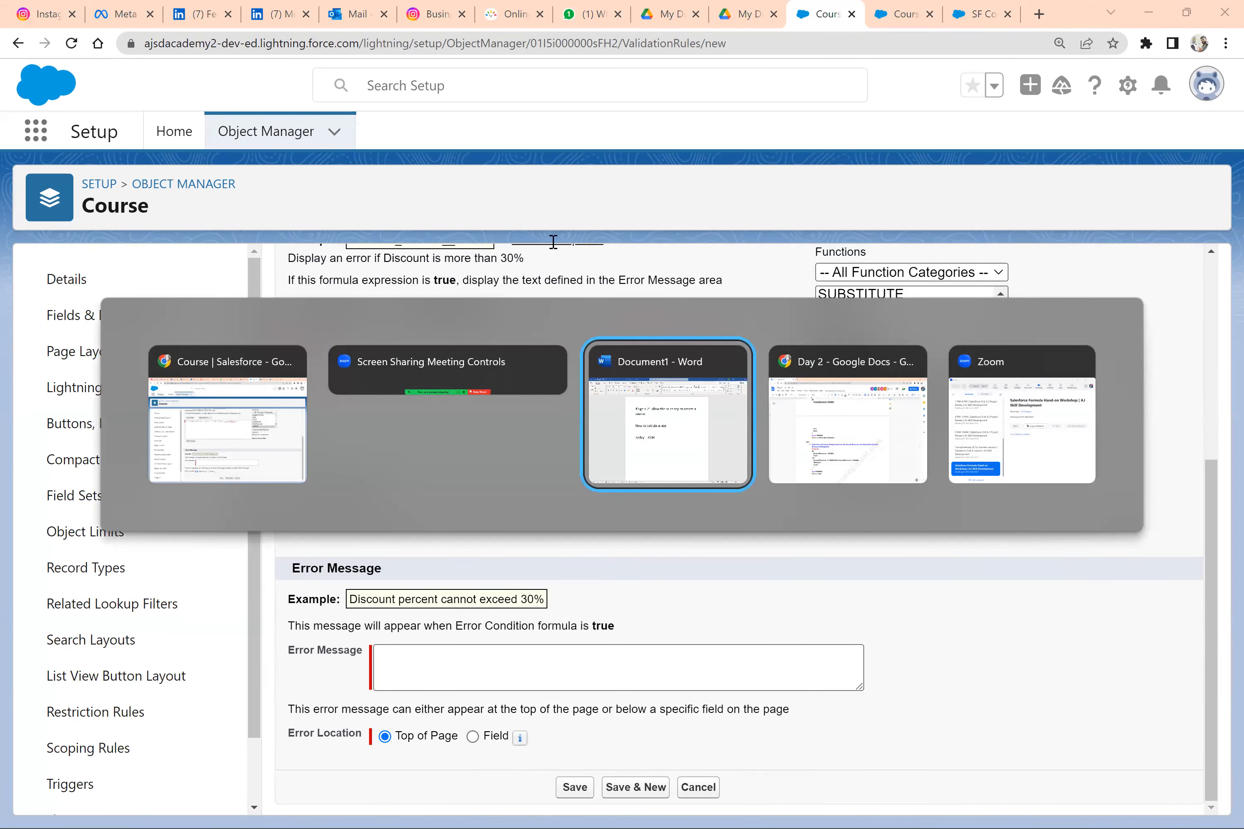
pyautogui.click(478, 288)
pyautogui.tripleClick(377, 246)
pyautogui.moveTo(378, 246); pyautogui.dragTo(355, 238)
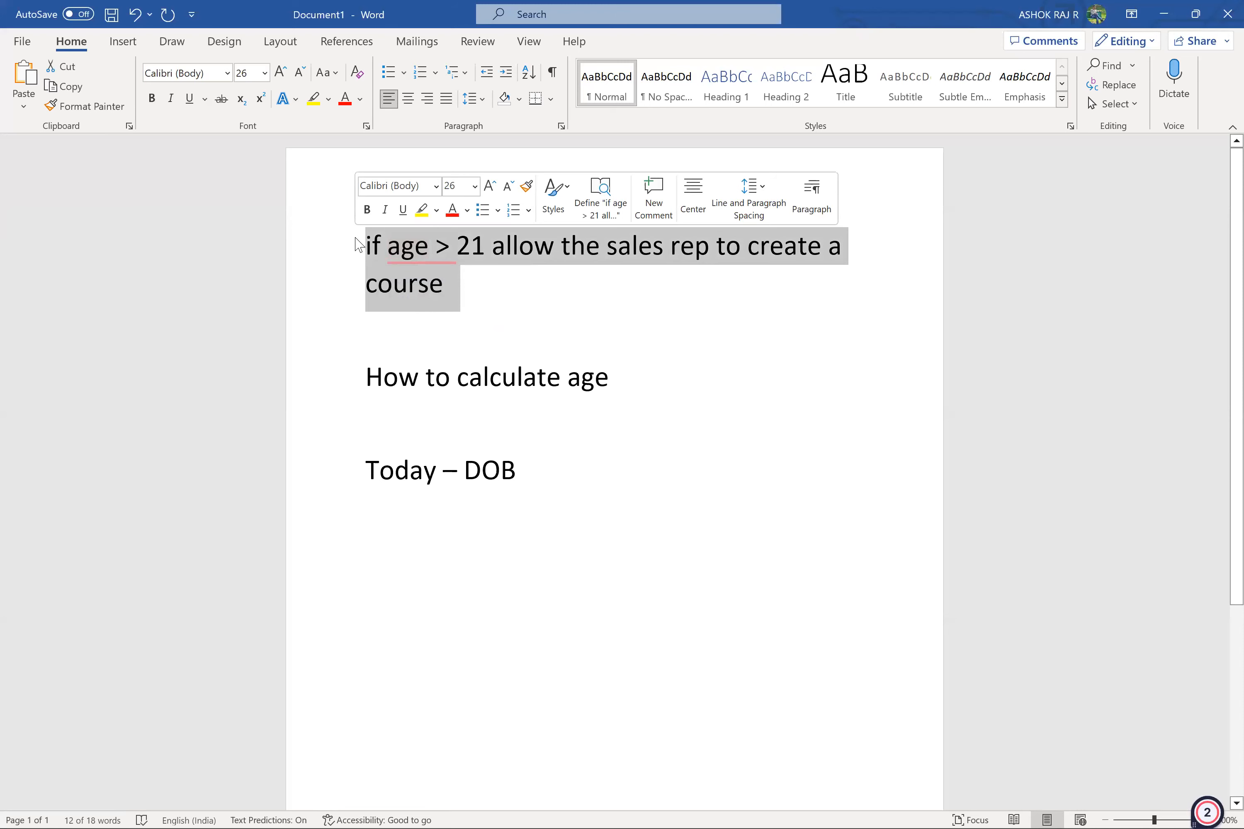
pyautogui.hotkey('alt', 'Tab')
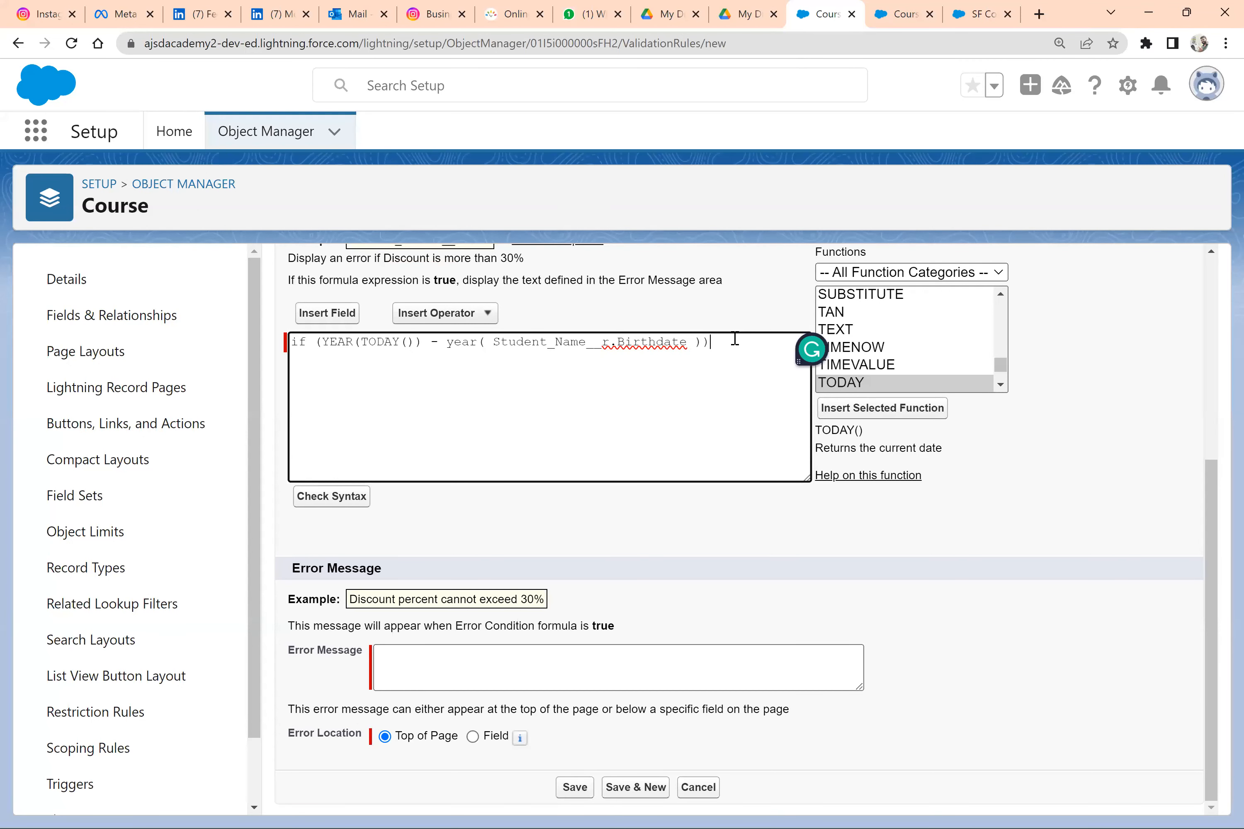
pyautogui.write('< 21')
# Enter the error message "Not allowed, Check the age of contact" and try to save the validation rule
pyautogui.click(524, 676)
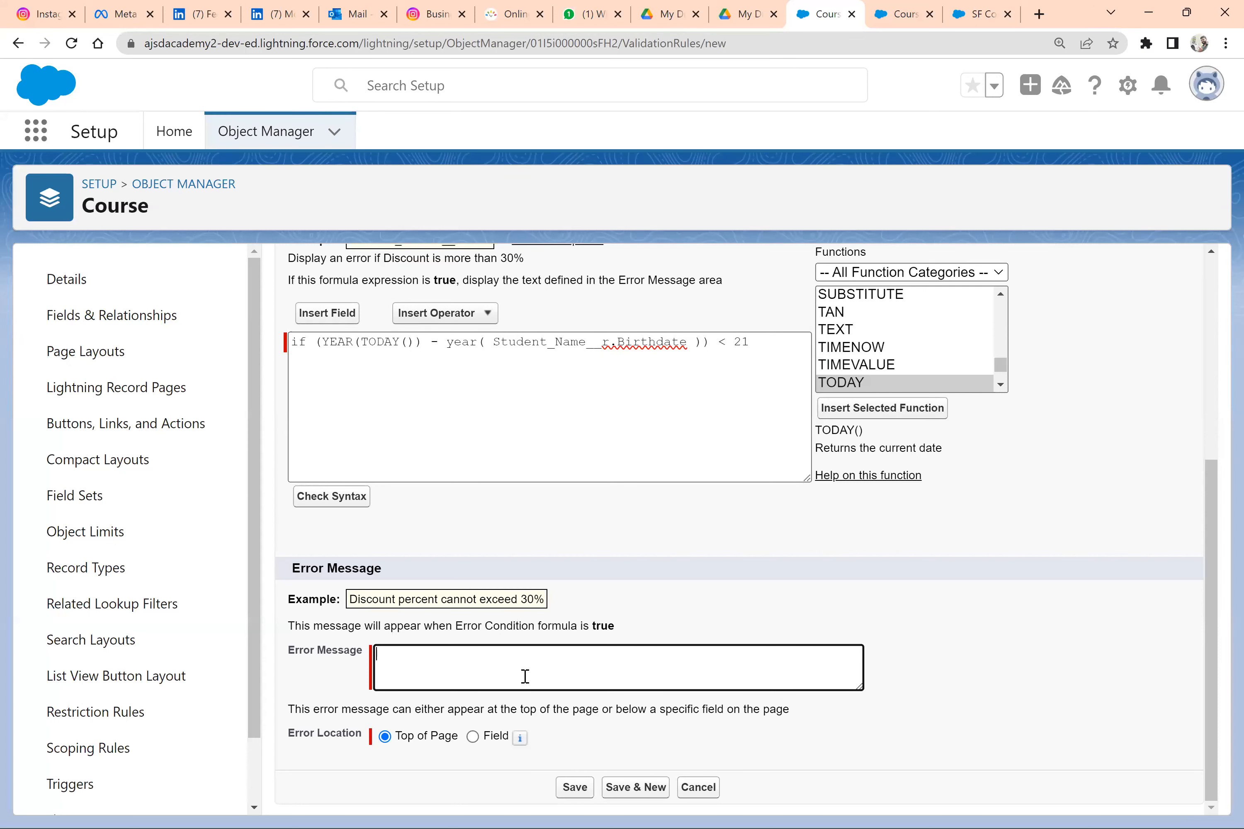
pyautogui.write('Not ')
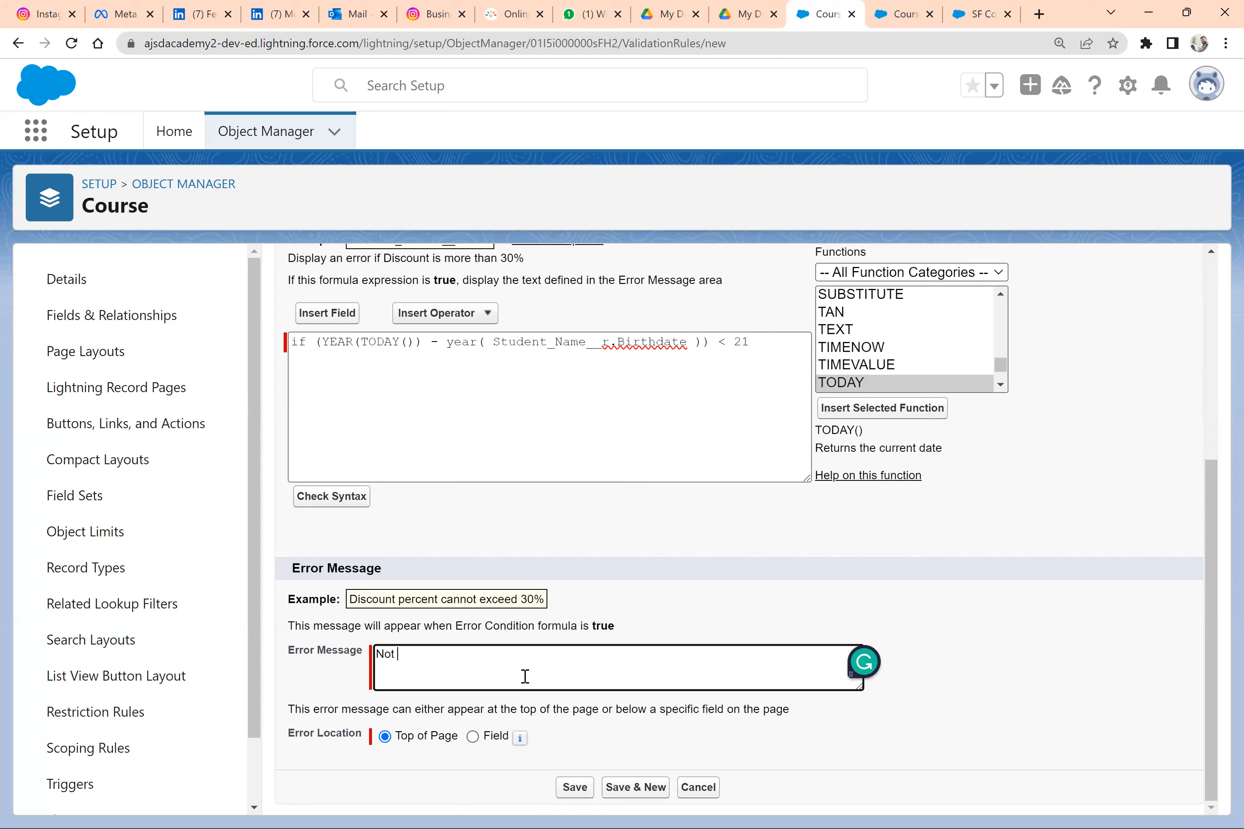
pyautogui.write('allowed, Check the age of contact')
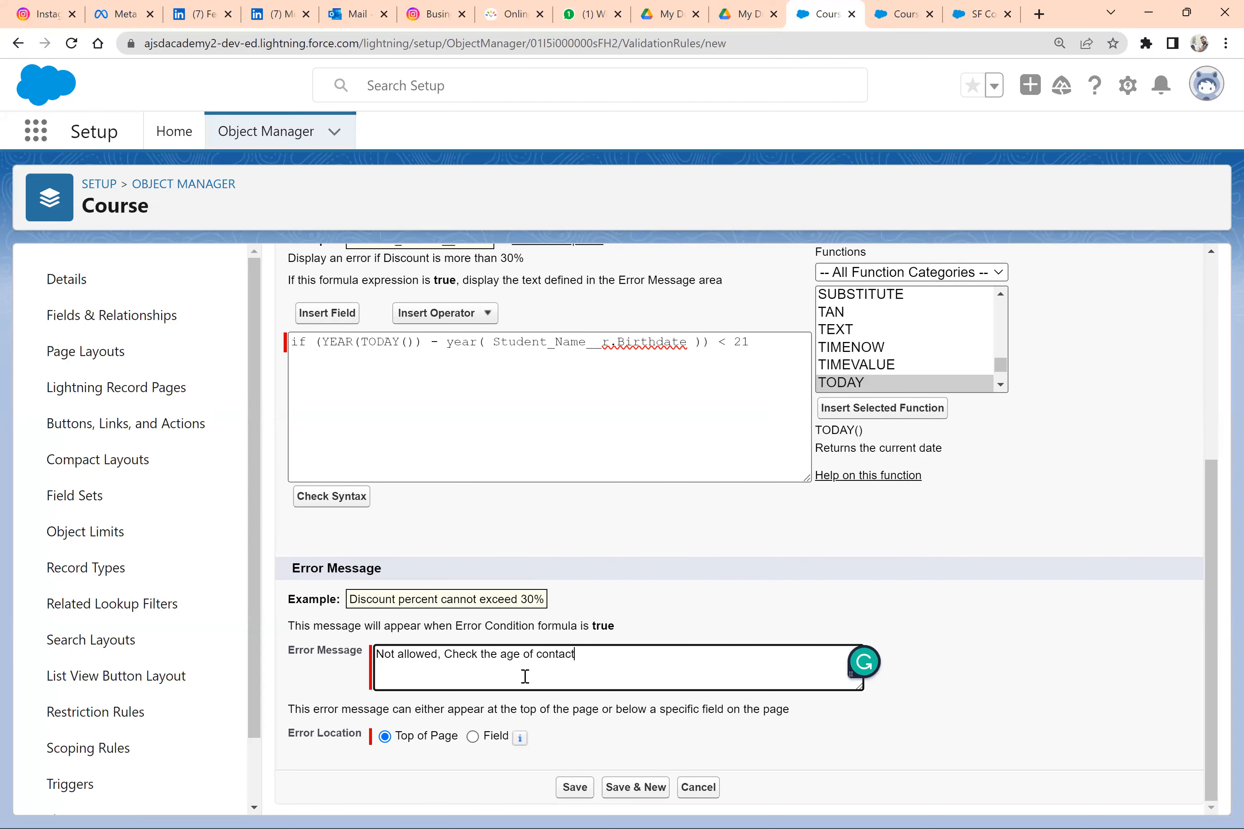
pyautogui.click(575, 787)
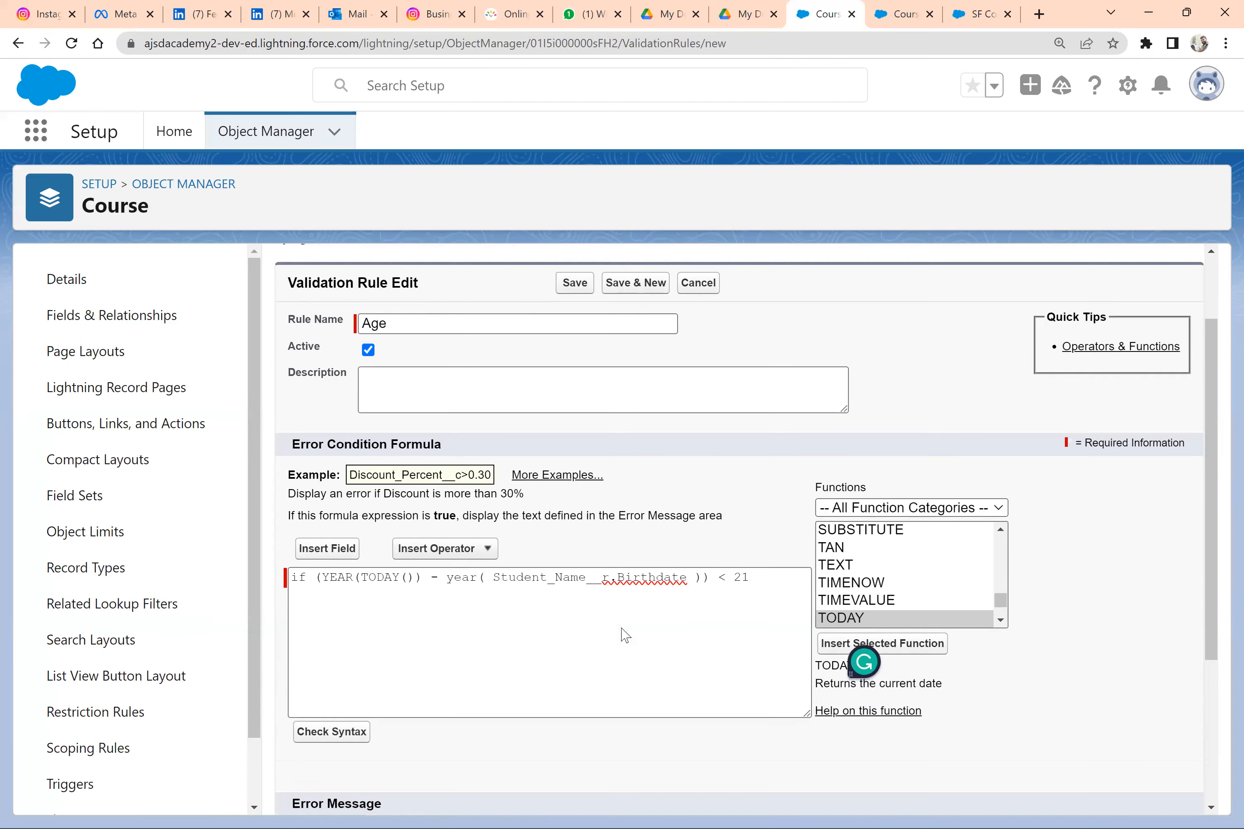
pyautogui.scroll(-2, 625, 635)
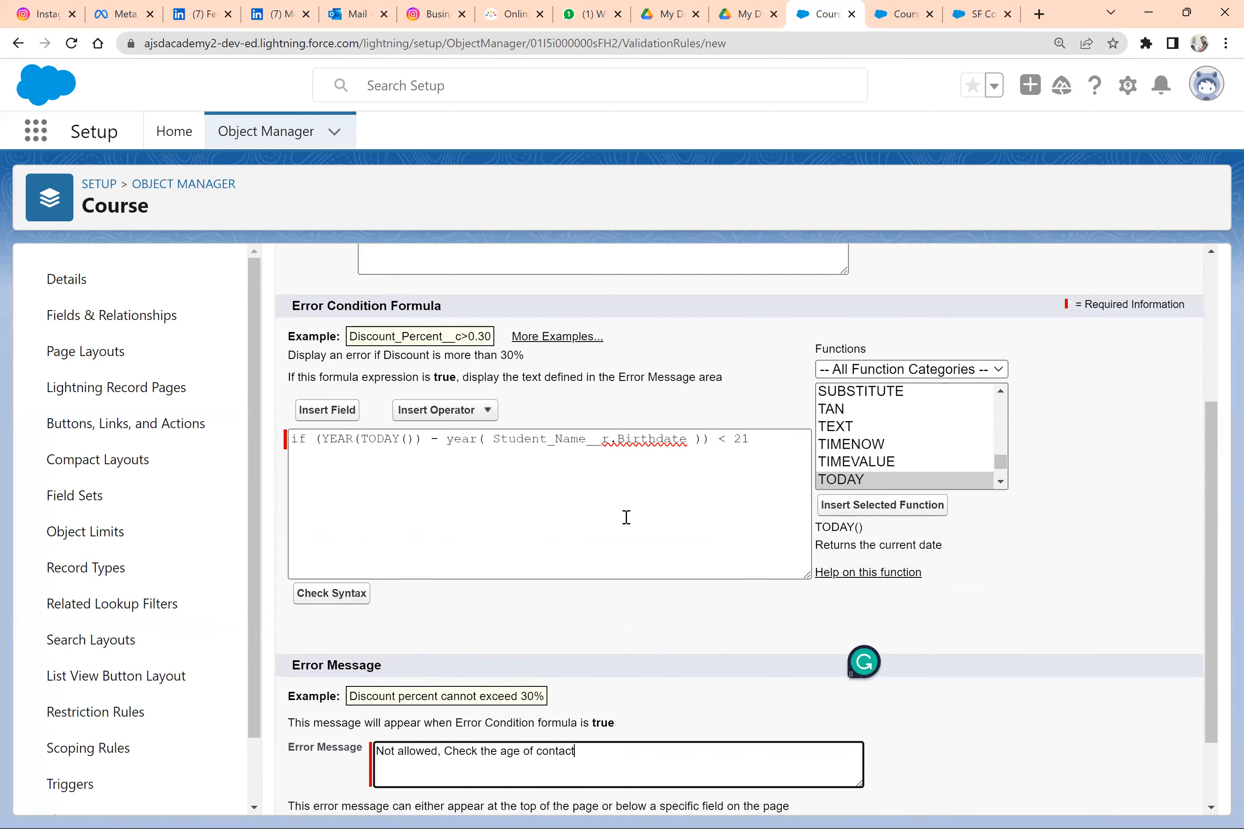
pyautogui.scroll(-2, 625, 518)
pyautogui.click(575, 788)
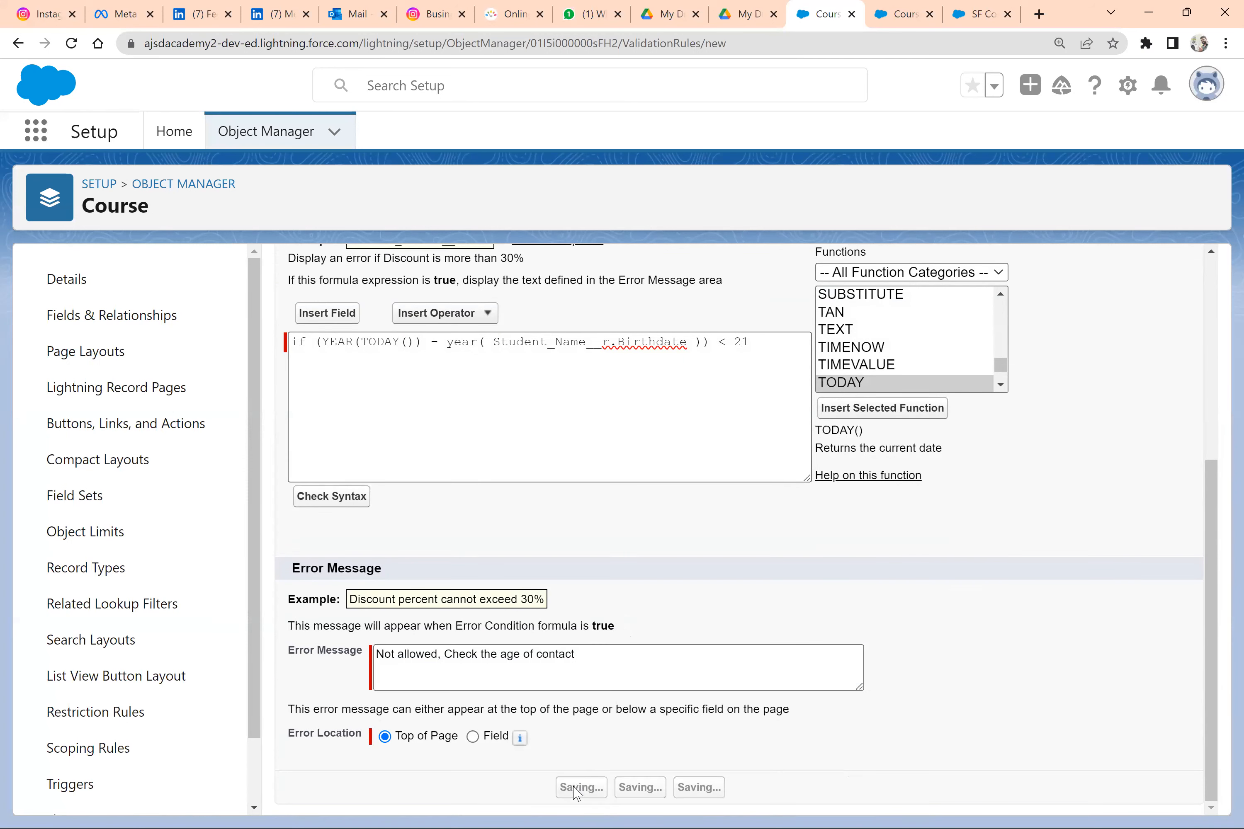
# Remove the if keyword from the start of the error condition formula and save the validation rule
pyautogui.scroll(-5, 521, 516)
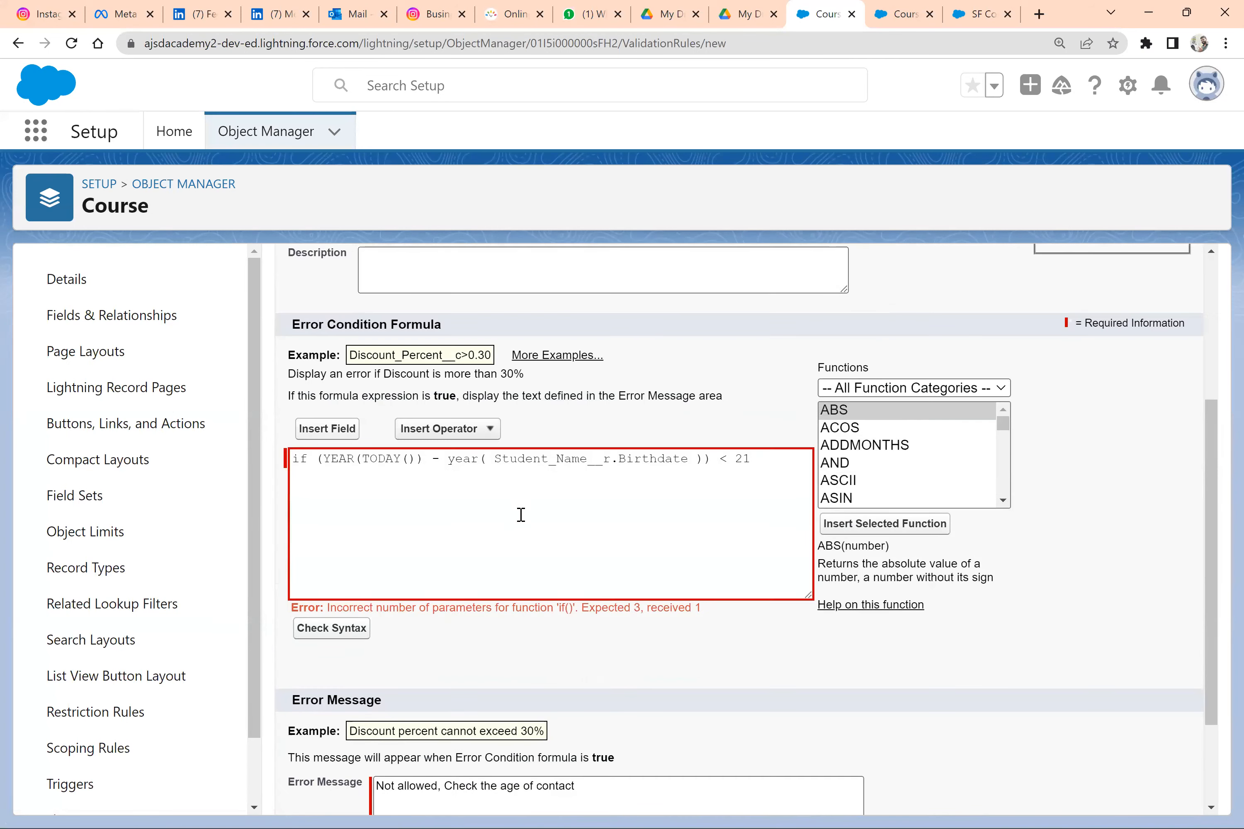
pyautogui.click(520, 514)
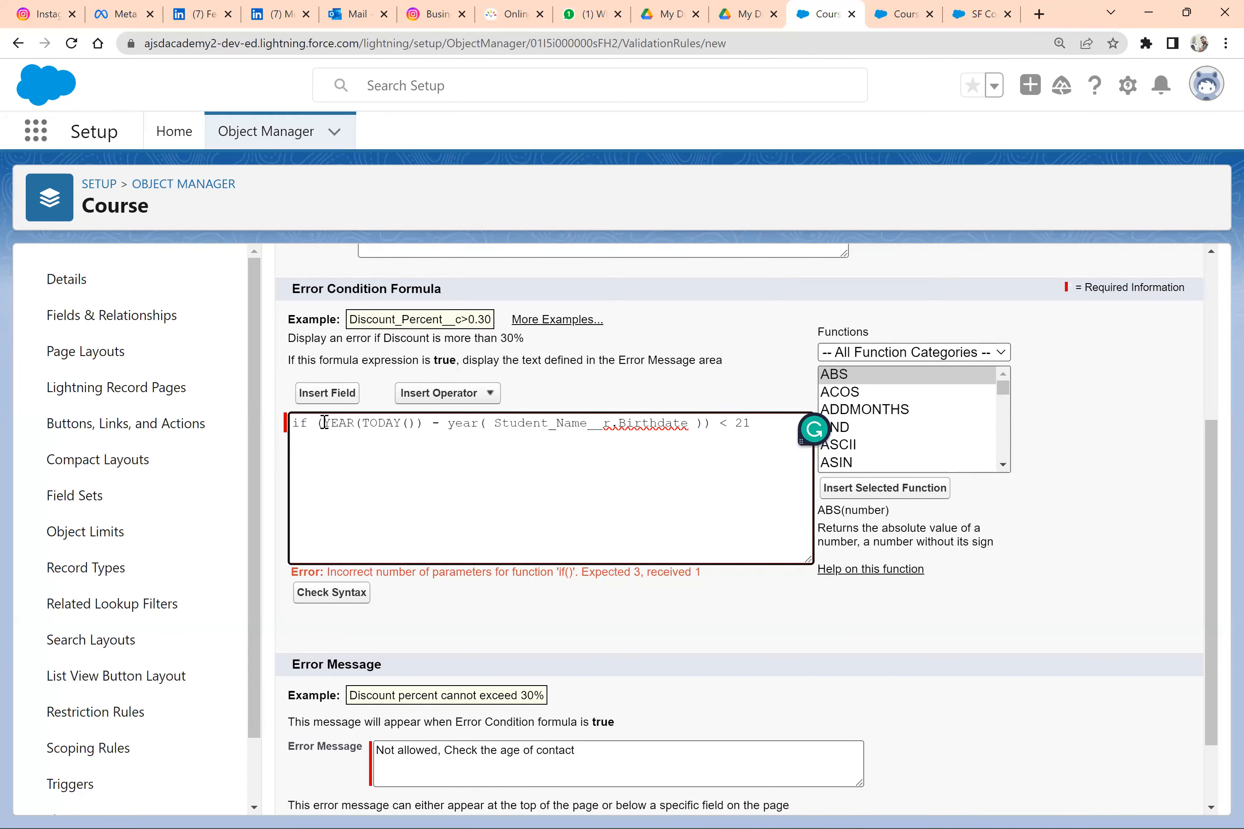
pyautogui.click(309, 423)
pyautogui.press('BackSpace')
pyautogui.press('BackSpace')
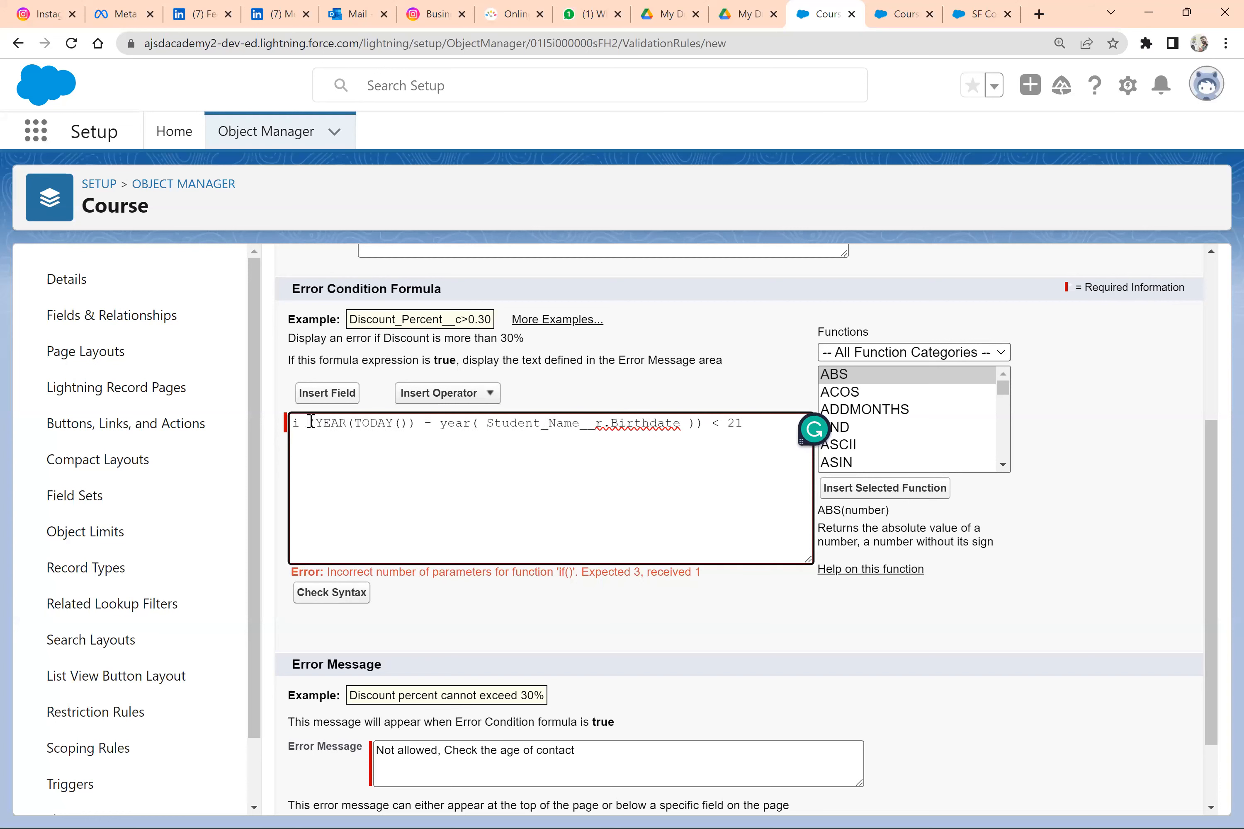
pyautogui.press('Delete')
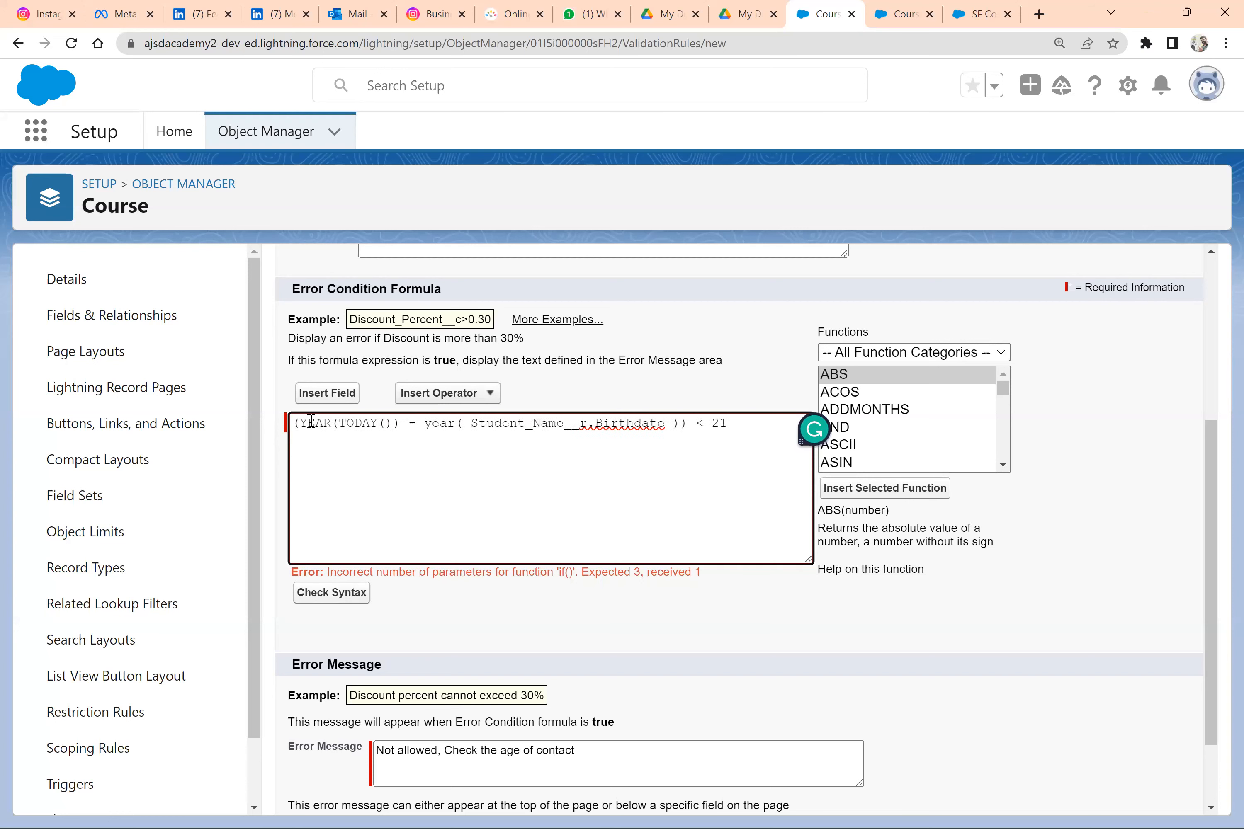
pyautogui.scroll(-2, 638, 736)
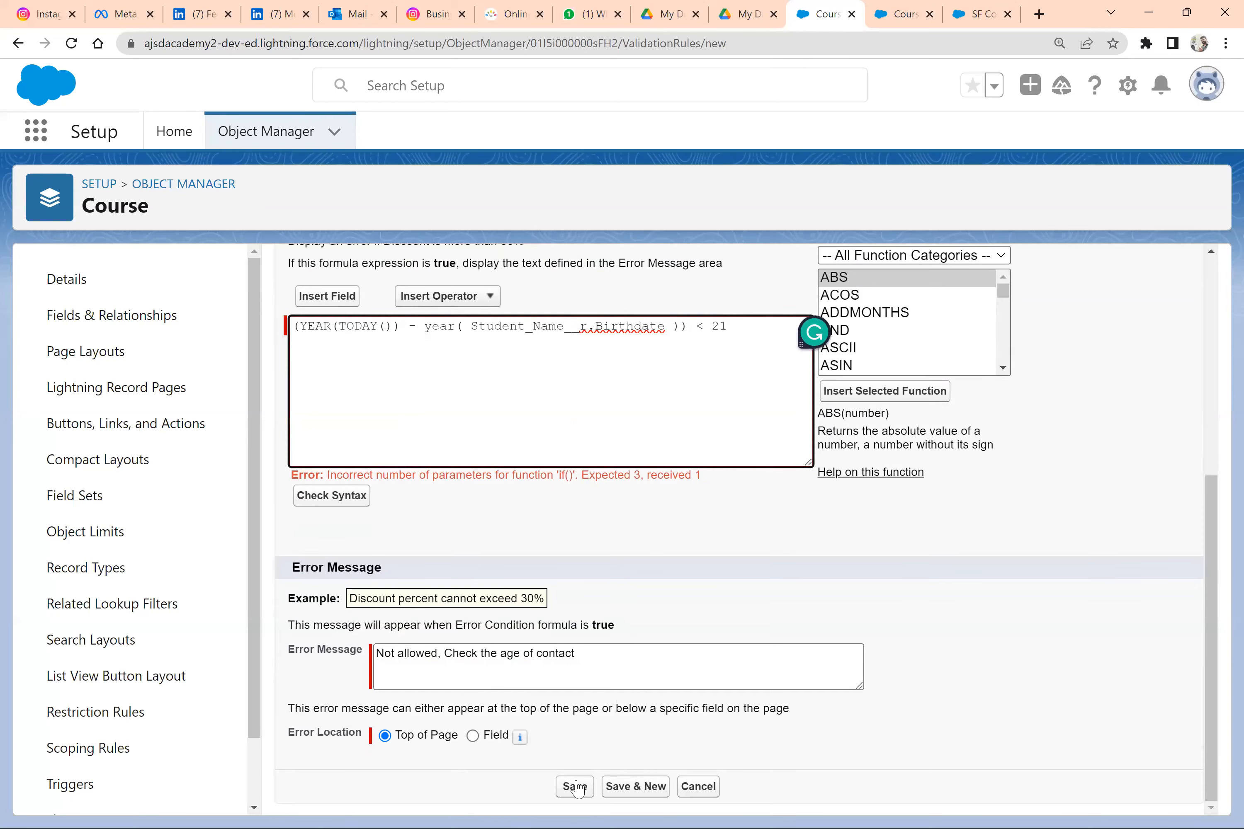
pyautogui.click(569, 787)
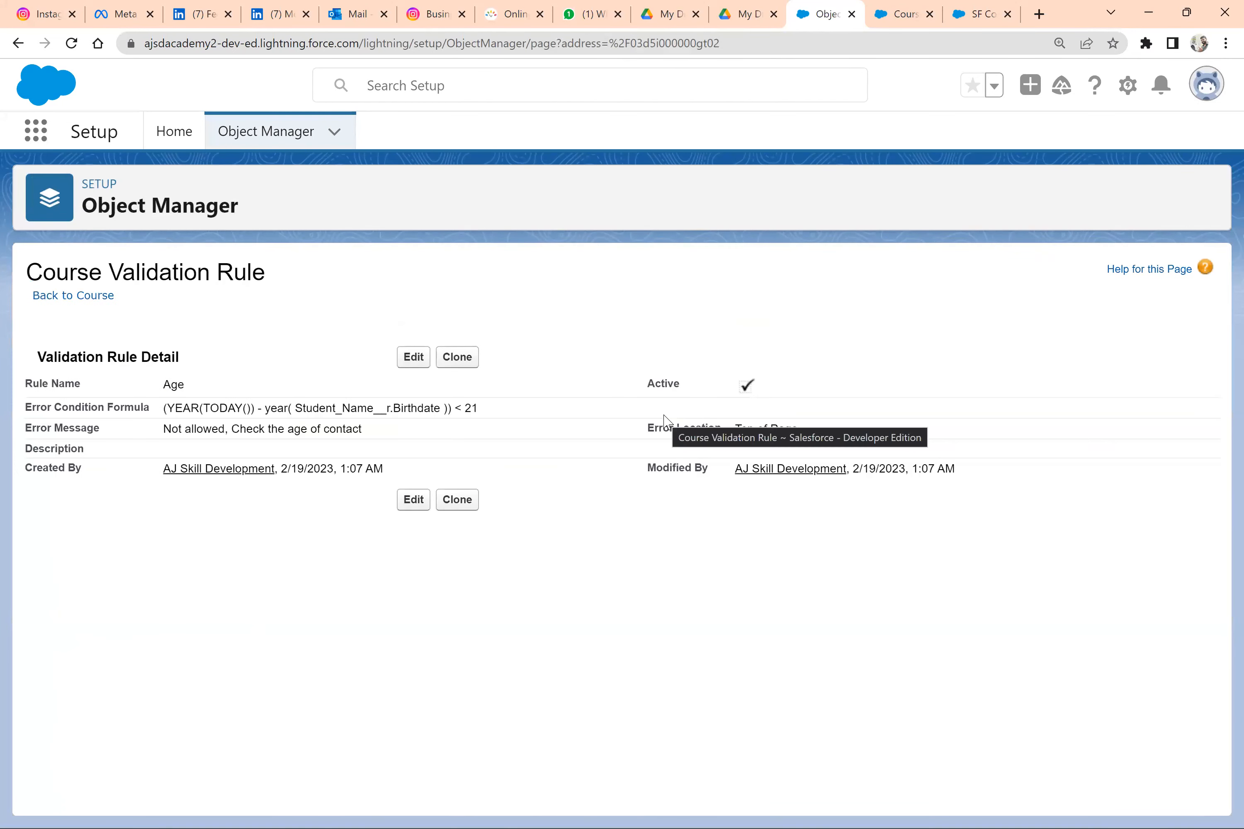
# Review the saved rule's error condition formula against the age requirement in the Word document
pyautogui.doubleClick(233, 408)
pyautogui.tripleClick(233, 408)
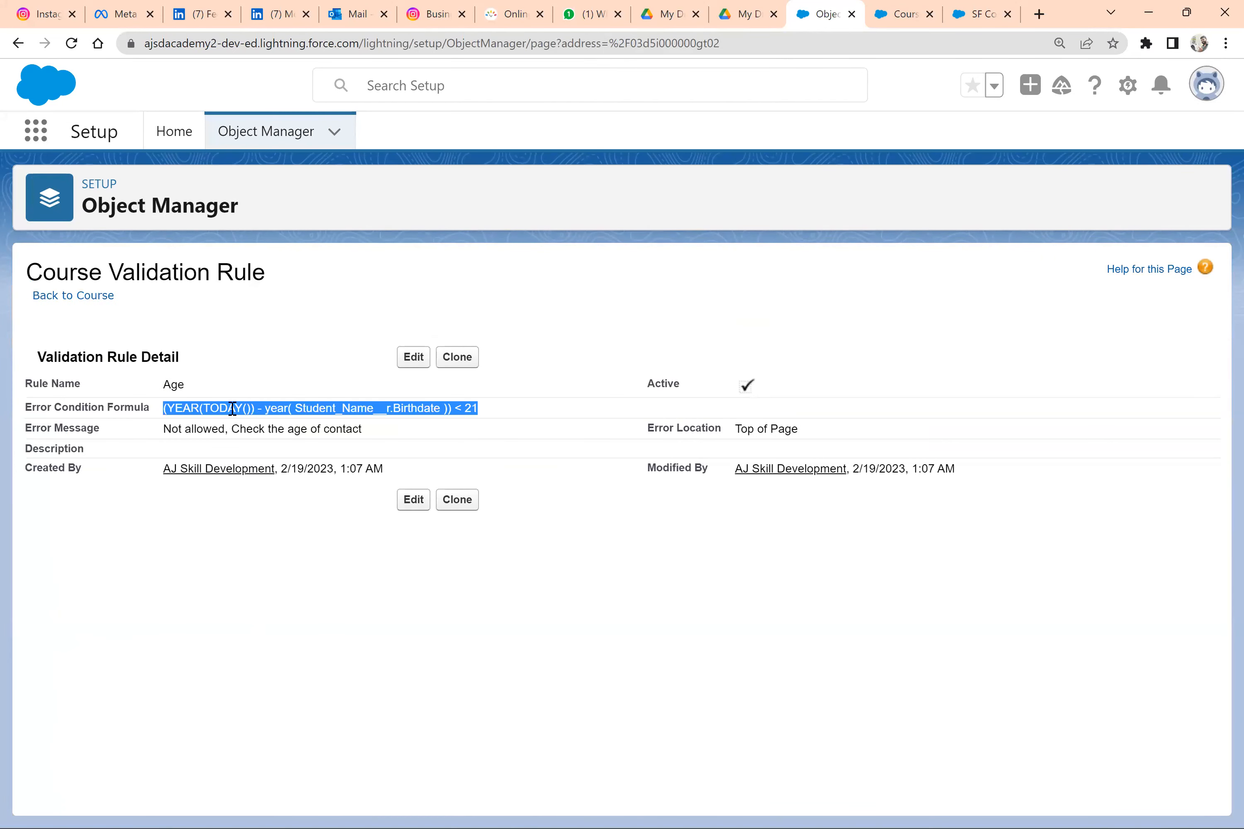
pyautogui.hotkey('alt', 'Tab')
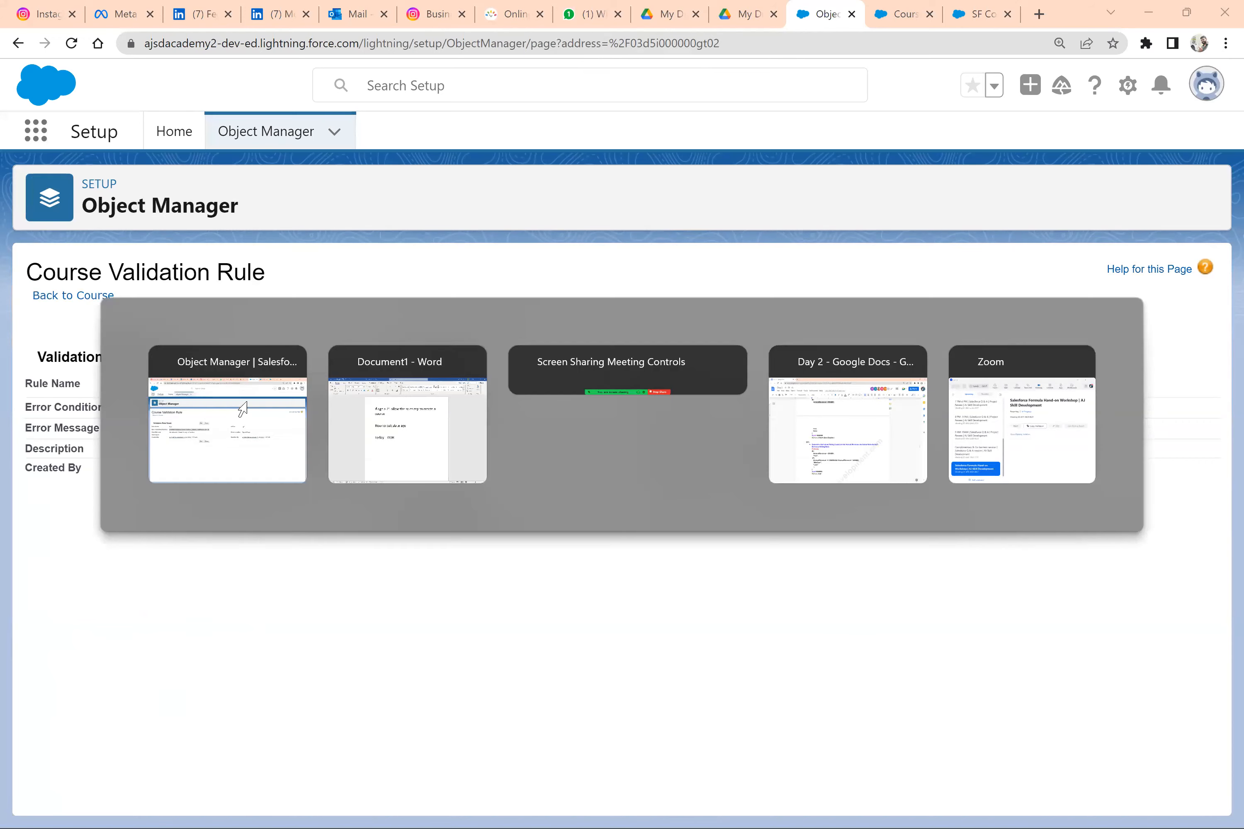
pyautogui.click(598, 316)
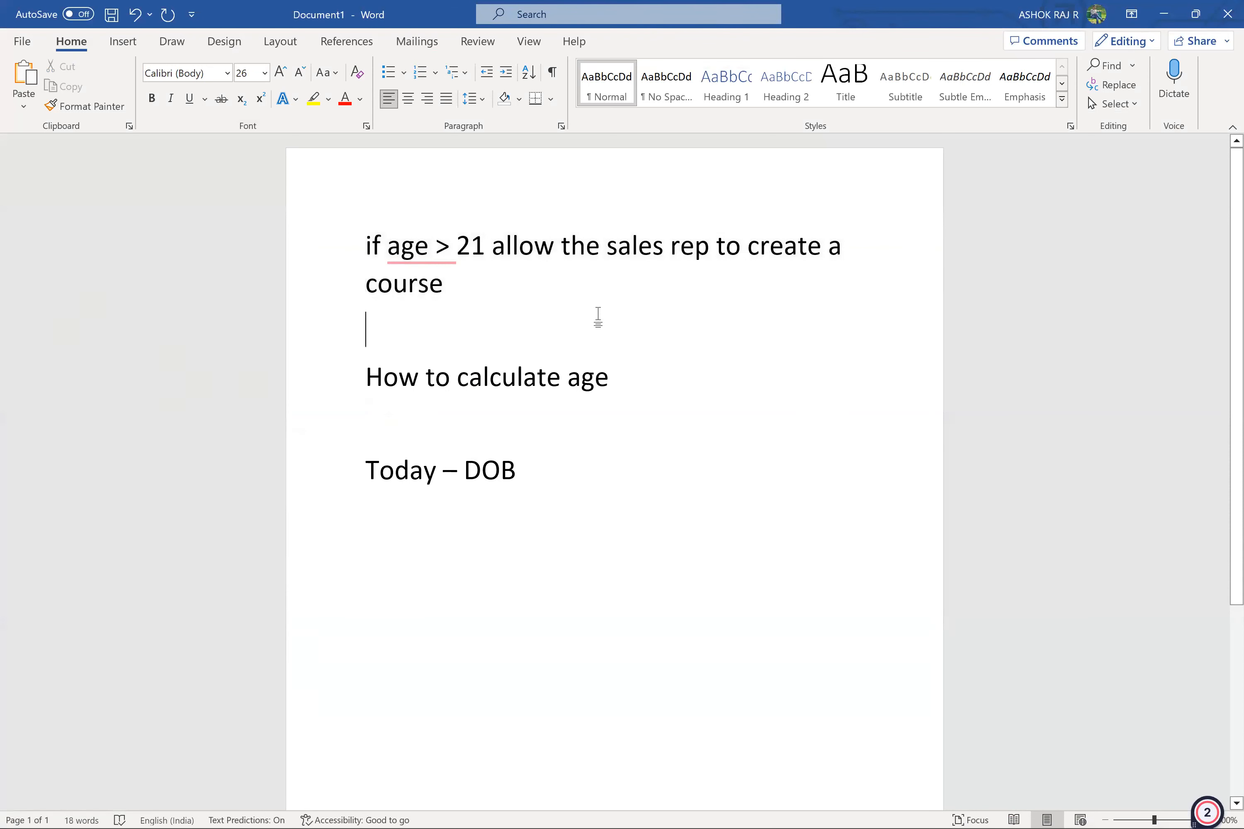
pyautogui.click(405, 379)
pyautogui.hotkey('alt', 'Tab')
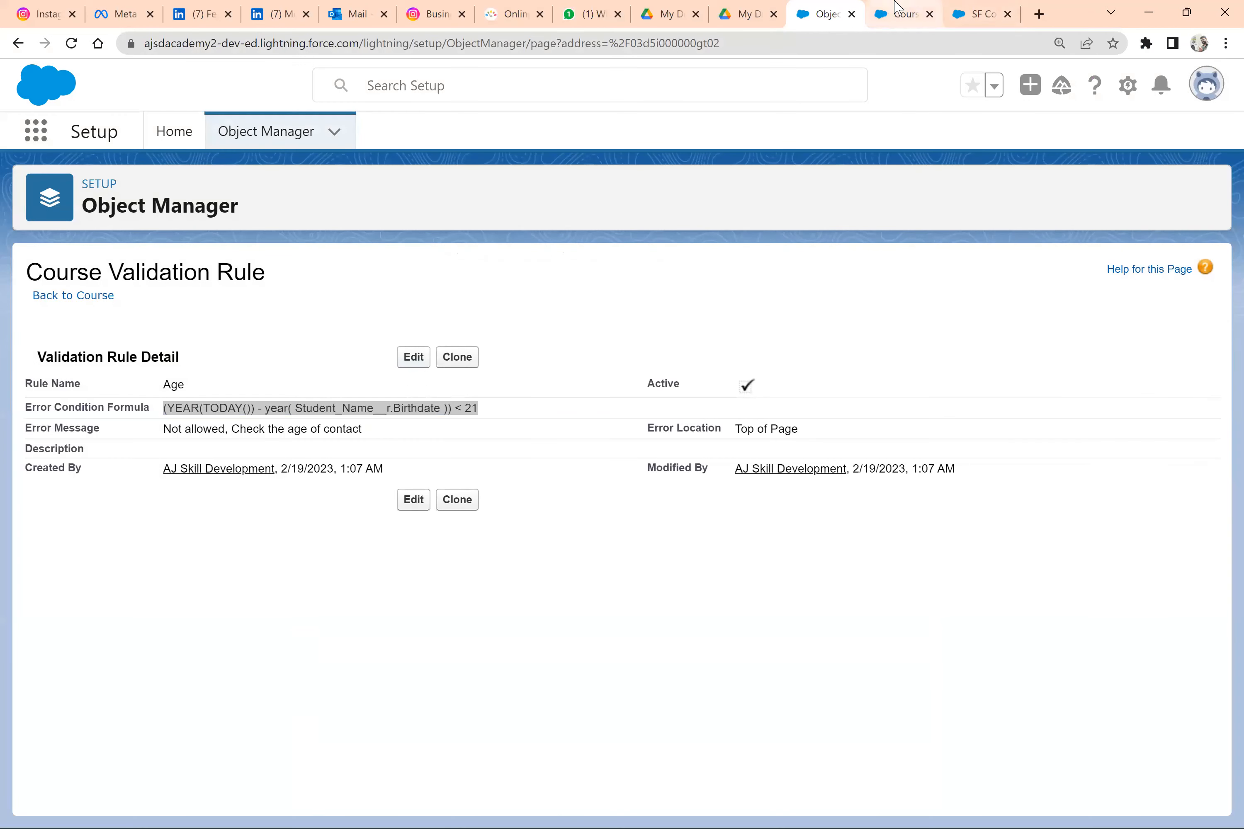
# Test the age rule by trying to save the SF Consulting course, and compare the error message with the requirement in Word
pyautogui.click(897, 6)
pyautogui.click(999, 8)
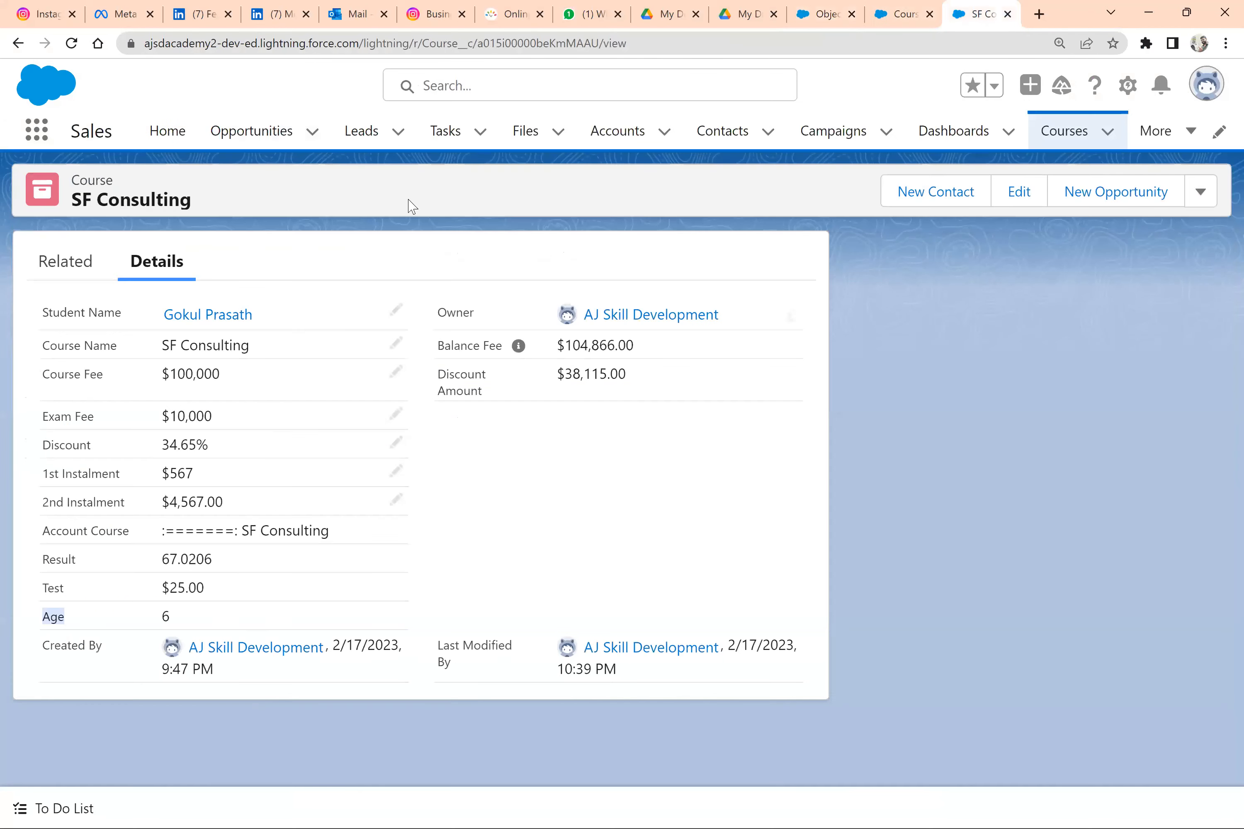
pyautogui.click(1019, 191)
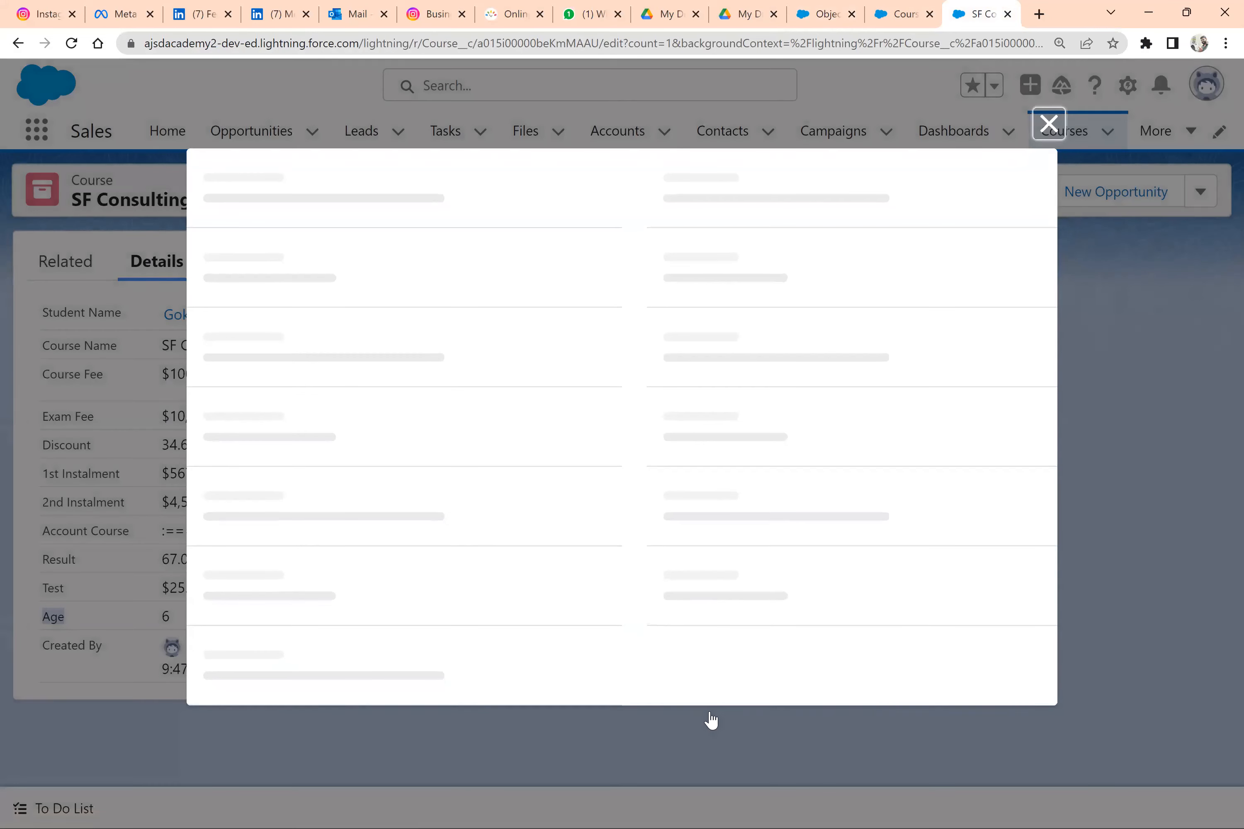
pyautogui.click(490, 712)
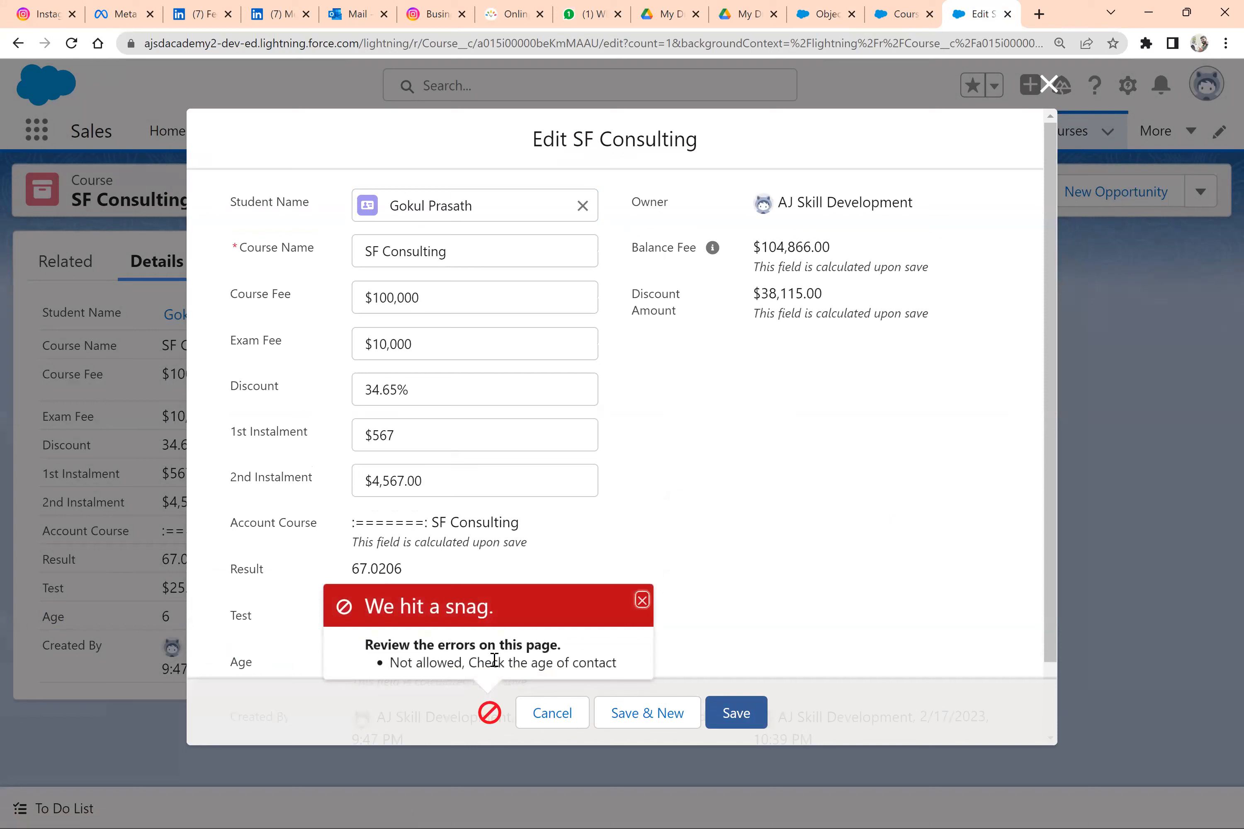
pyautogui.tripleClick(494, 665)
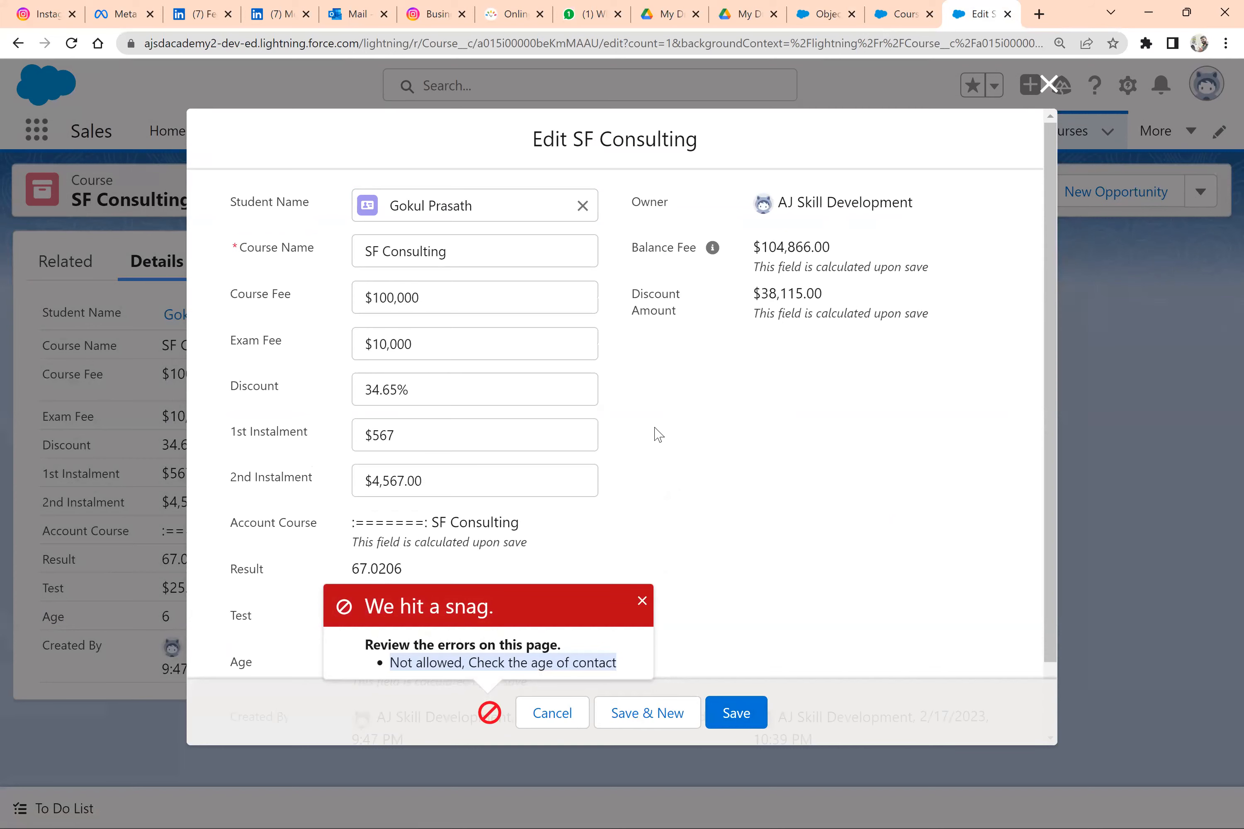
pyautogui.hotkey('alt', 'Tab')
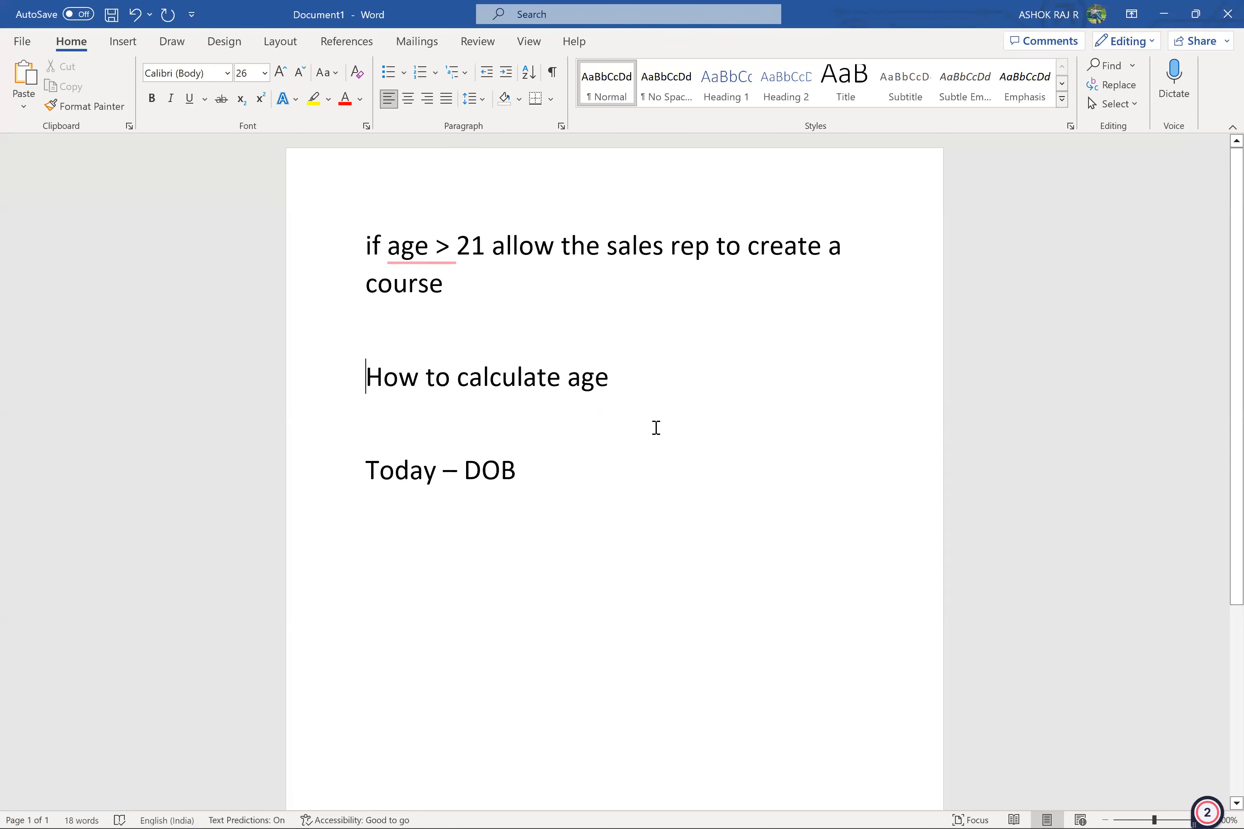
pyautogui.moveTo(464, 286); pyautogui.dragTo(347, 232)
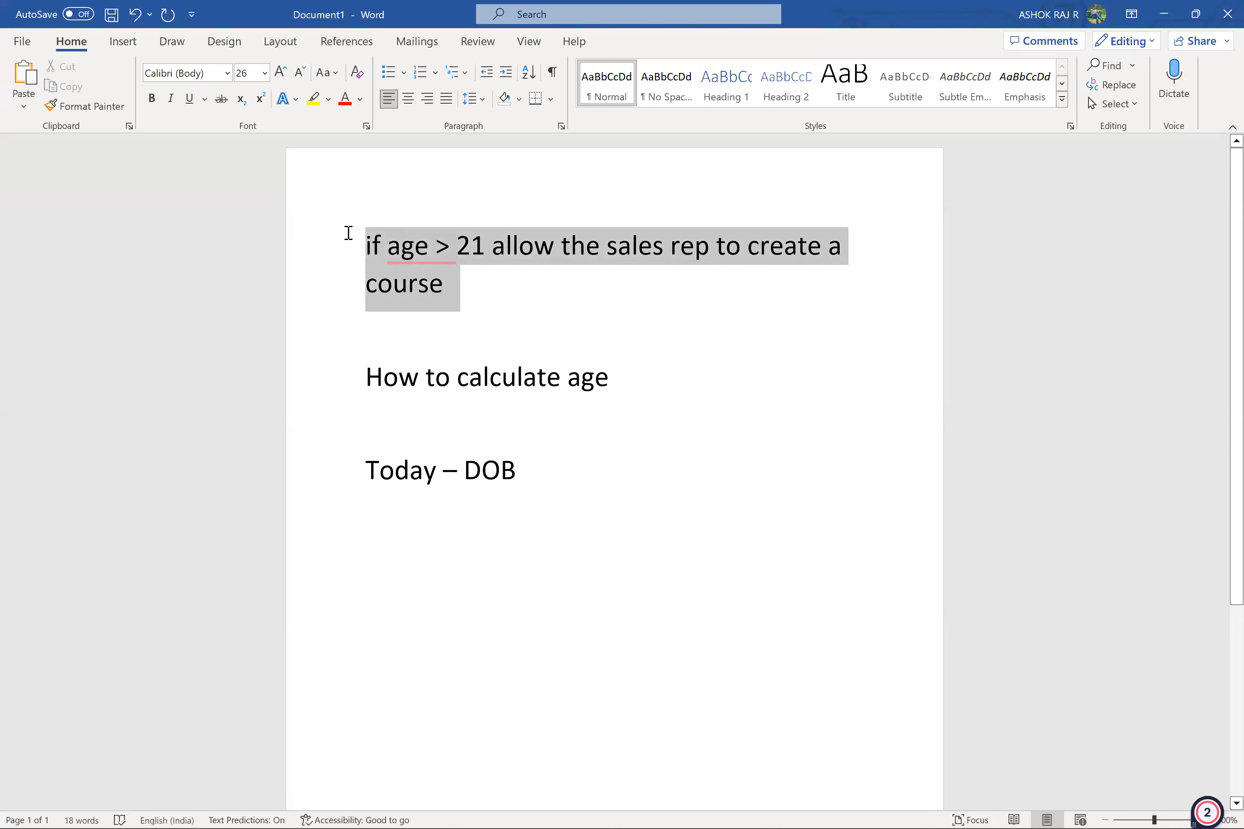
# Add a comma after "course" in the age > 21 requirement and write "discount 10" as a new paragraph below it
pyautogui.click(489, 286)
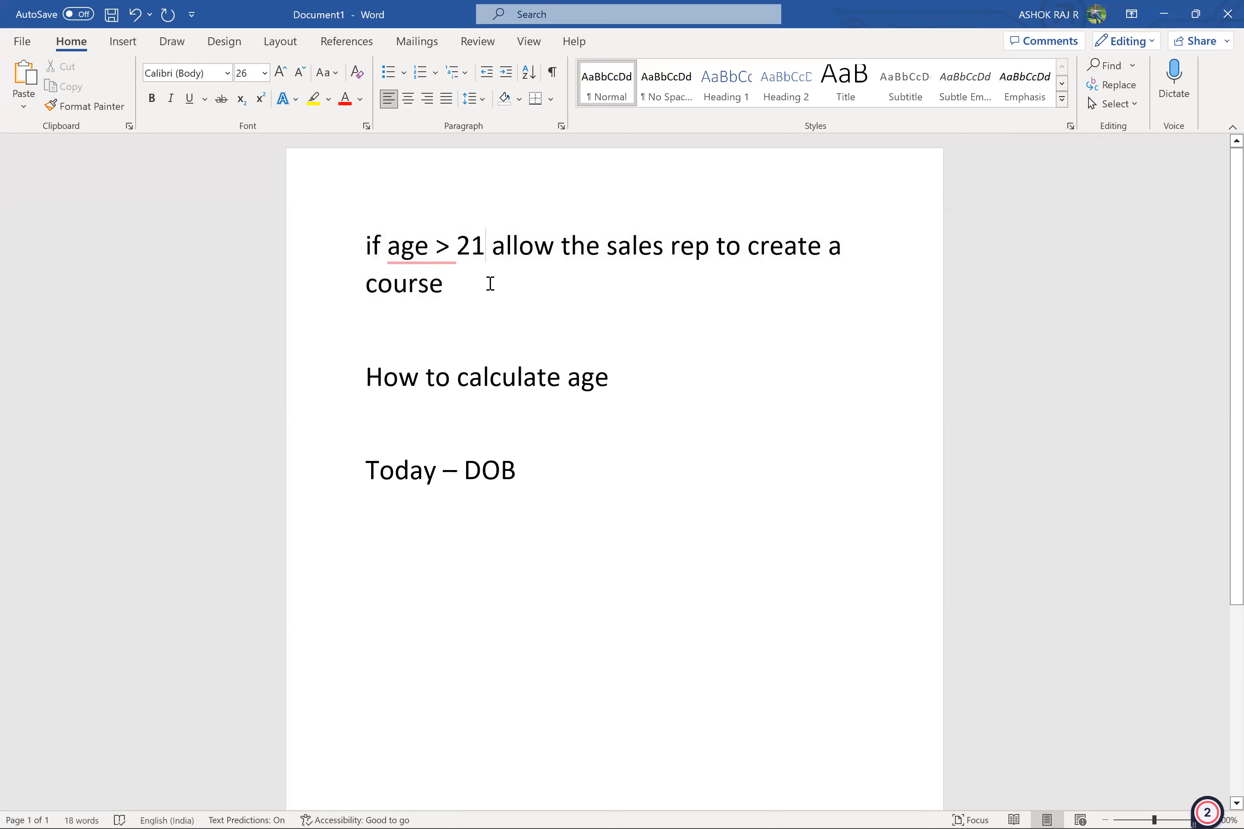
pyautogui.write(',')
pyautogui.press('Return')
pyautogui.press('Return')
pyautogui.write('discoutn')
pyautogui.press('BackSpace')
pyautogui.press('BackSpace')
pyautogui.write('nt 10')
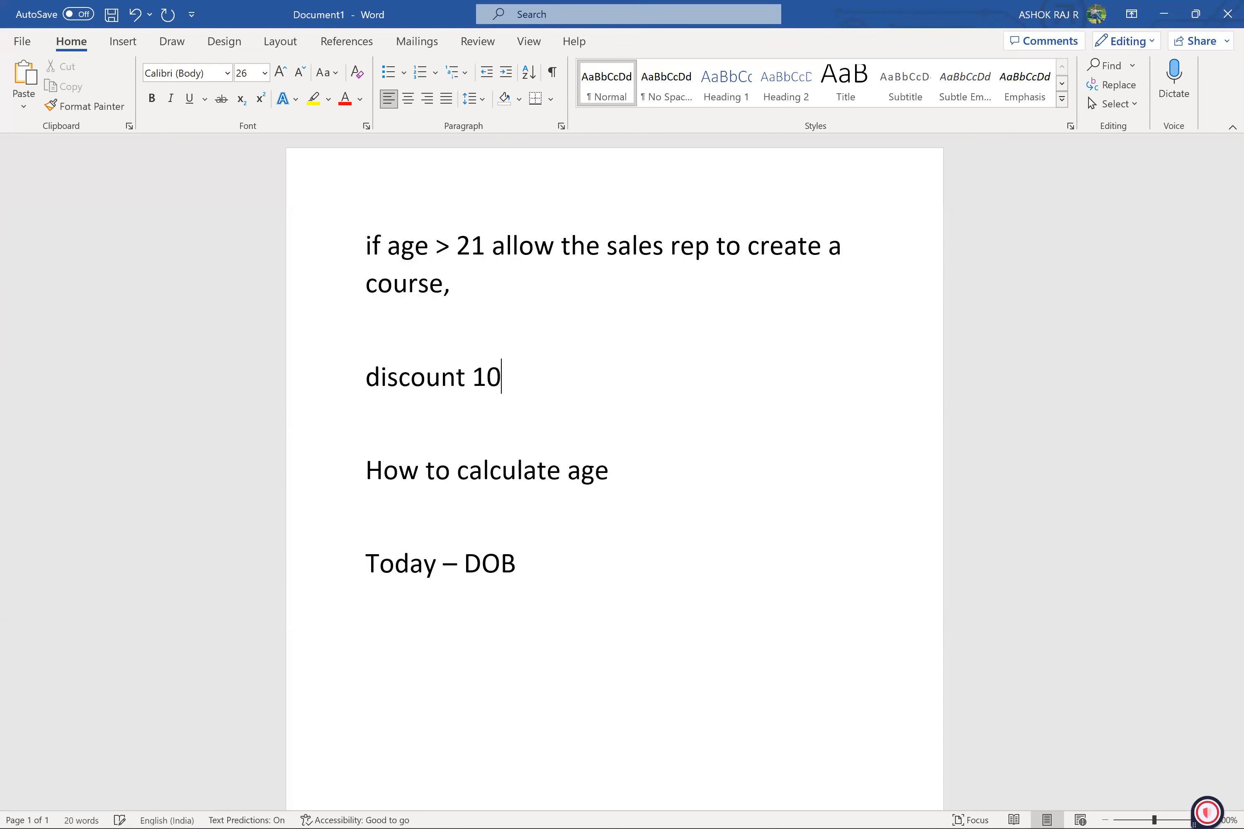
# Add the lines "if age < 21" and "discount 50 %" below the first discount line
pyautogui.press('Return')
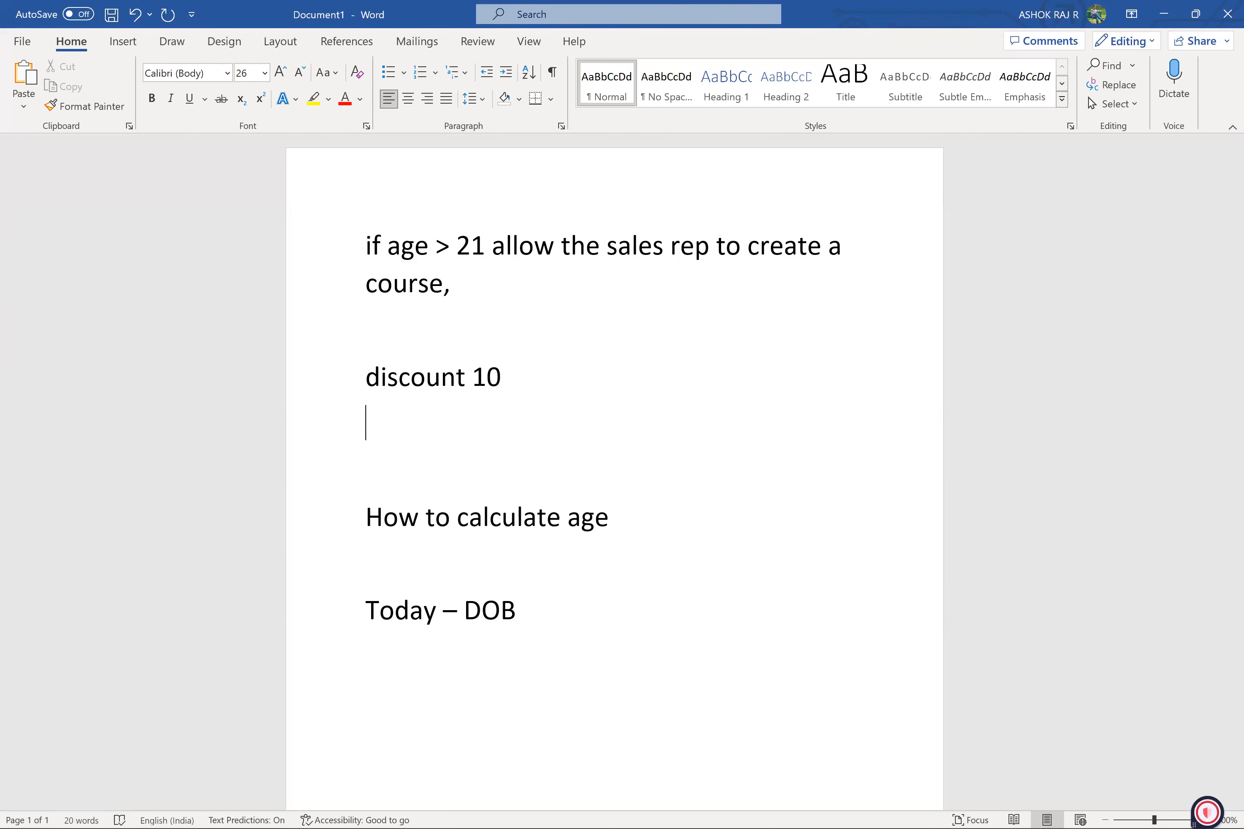
pyautogui.press('Return')
pyautogui.write('i')
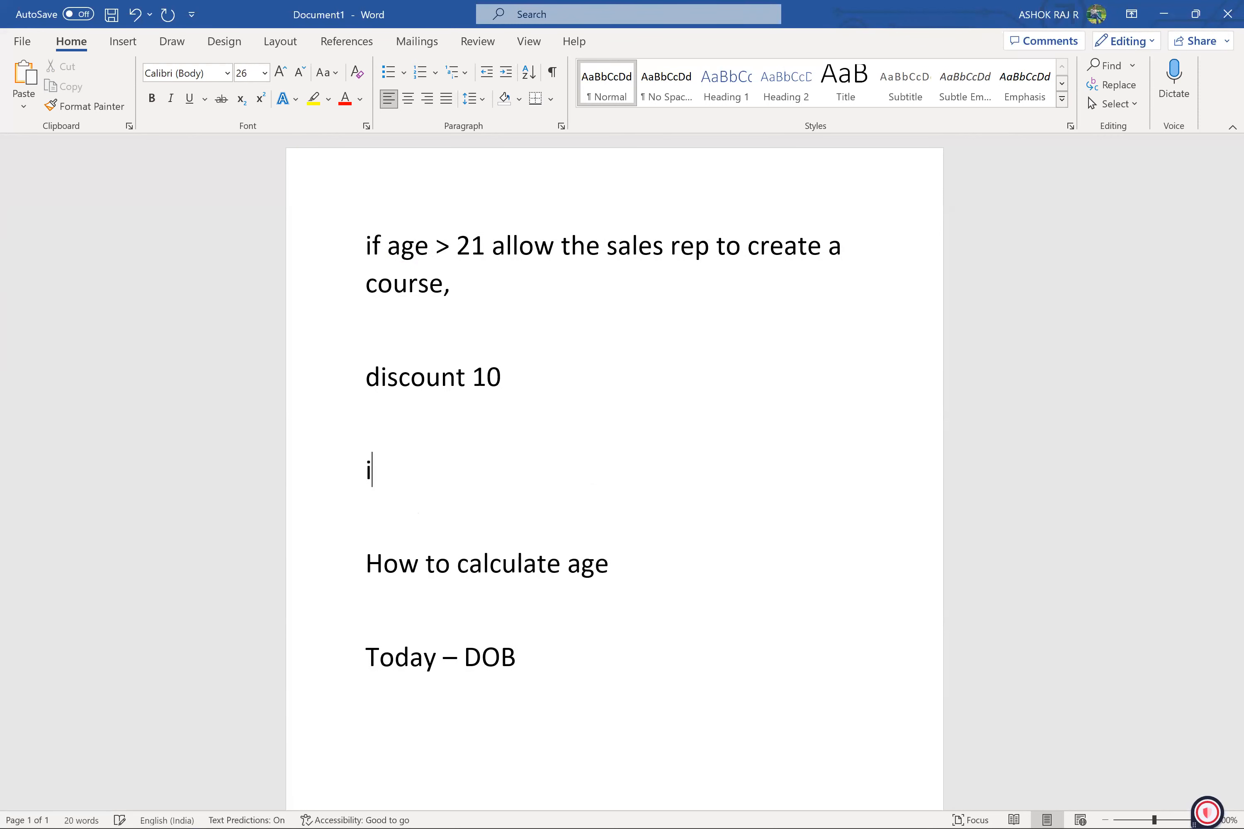
pyautogui.write('f age < 21')
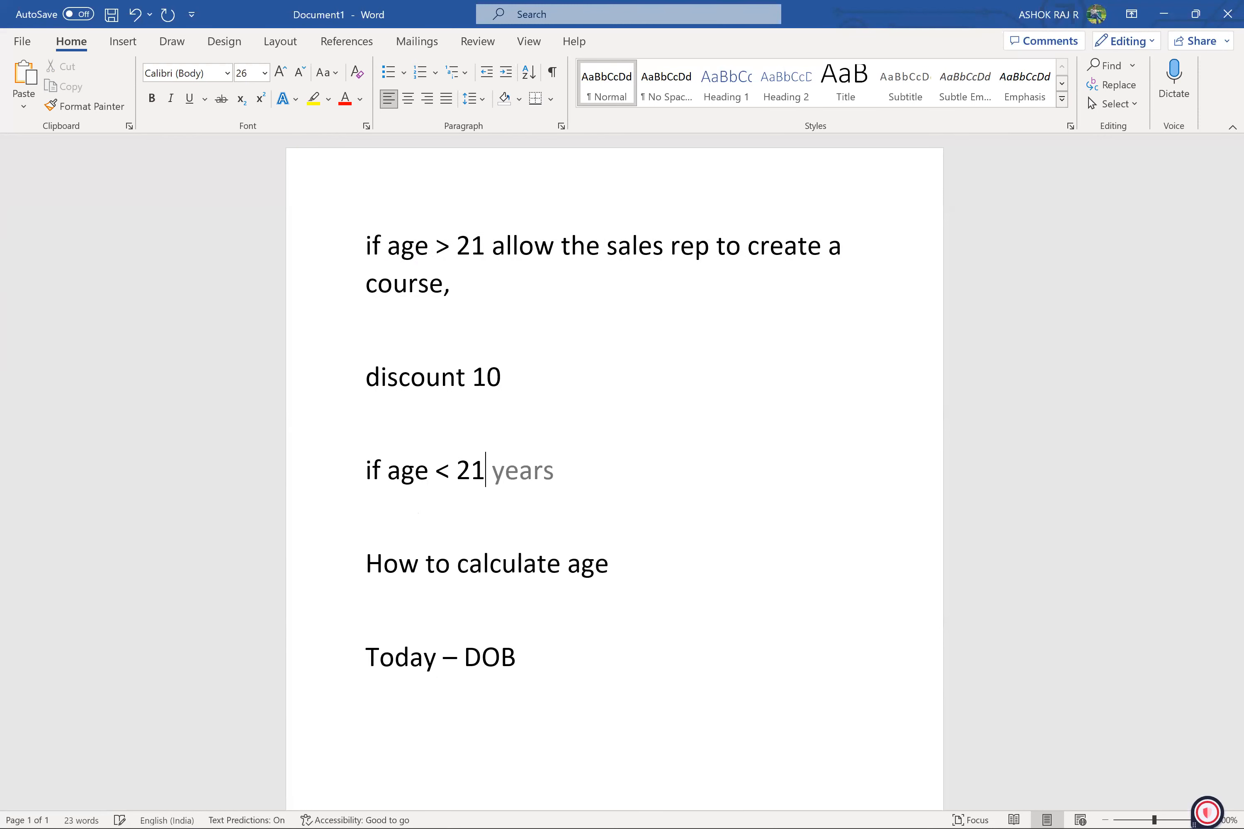
pyautogui.press('Return')
pyautogui.write('d')
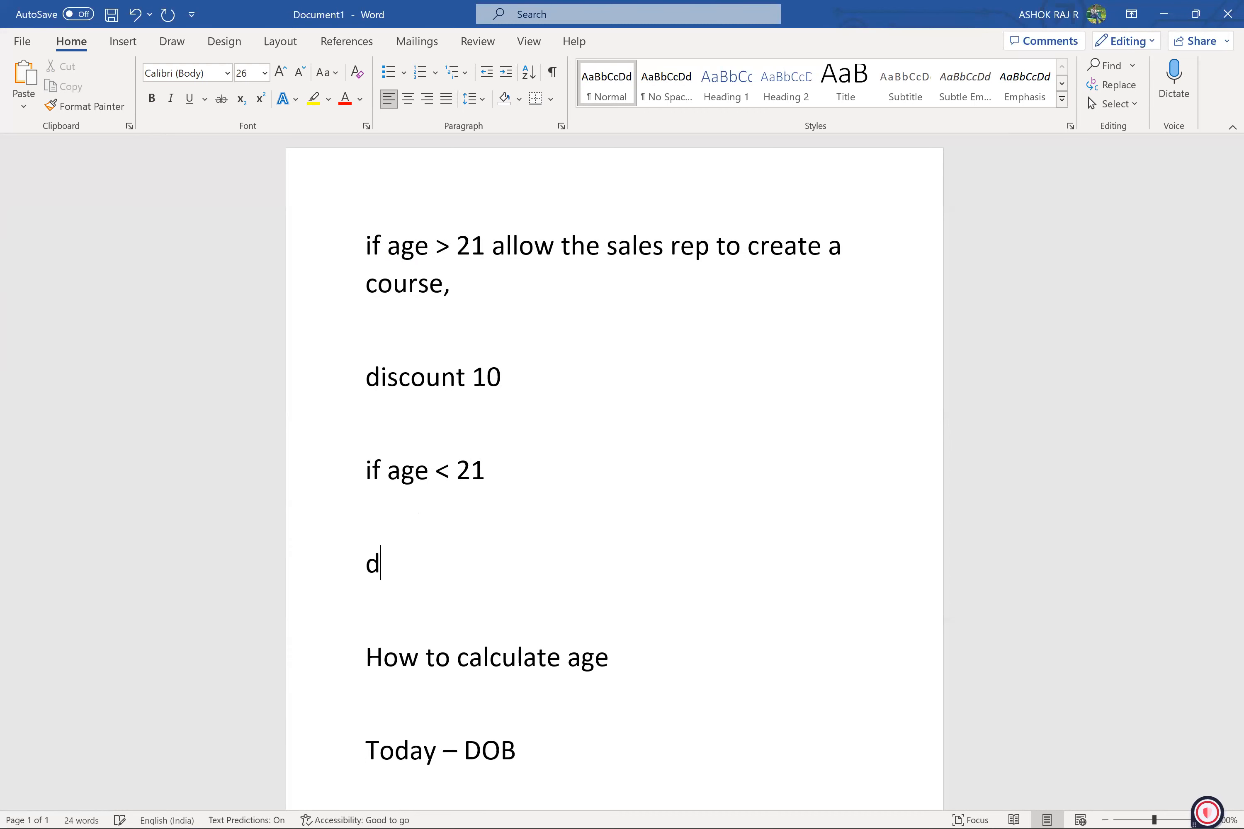
pyautogui.write('iscount')
pyautogui.press('BackSpace')
pyautogui.write('nt 50 ')
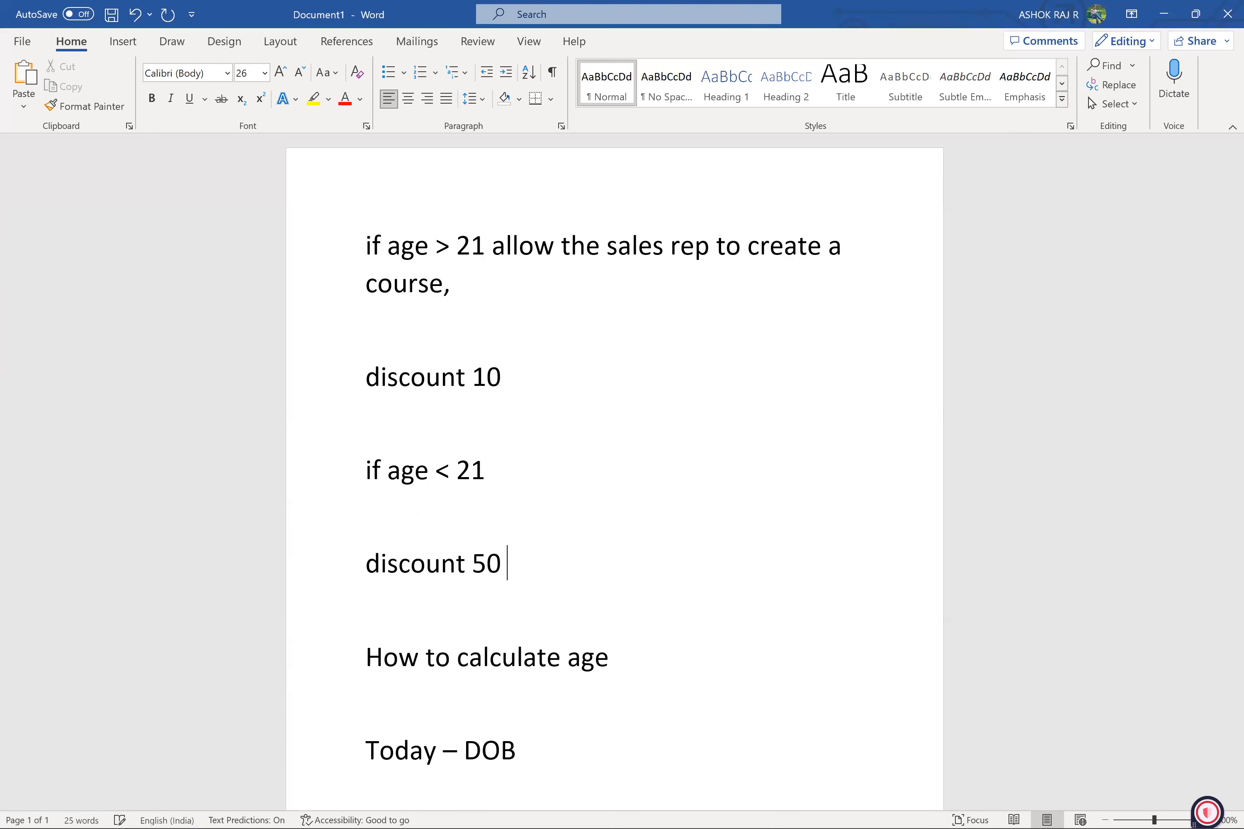
pyautogui.write('%')
# Add a percent sign to the "discount 10" line and review both discount lines
pyautogui.press('Up')
pyautogui.press('Up')
pyautogui.press('Up')
pyautogui.press('Up')
pyautogui.write('%')
pyautogui.moveTo(531, 378); pyautogui.dragTo(486, 385)
pyautogui.click(488, 382)
pyautogui.moveTo(537, 380); pyautogui.dragTo(364, 369)
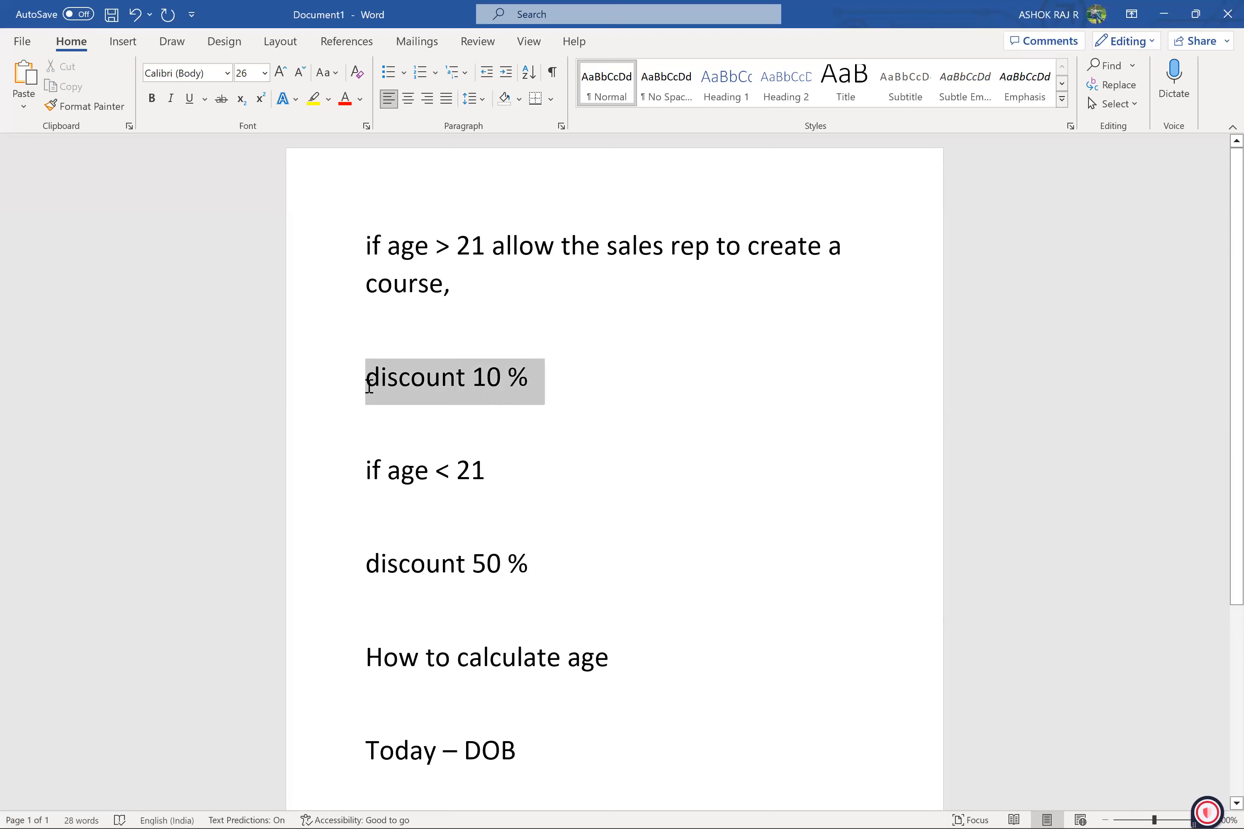
pyautogui.moveTo(542, 559); pyautogui.dragTo(398, 547)
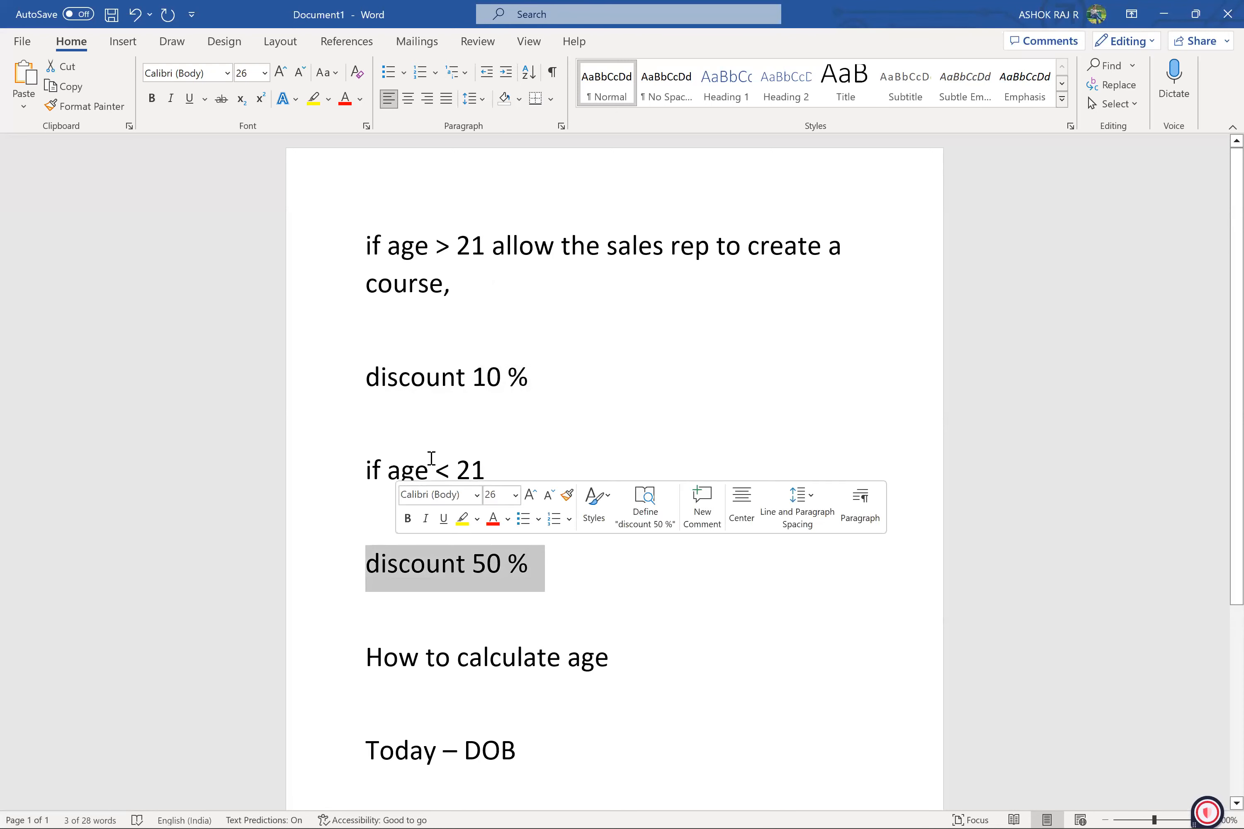
pyautogui.click(508, 284)
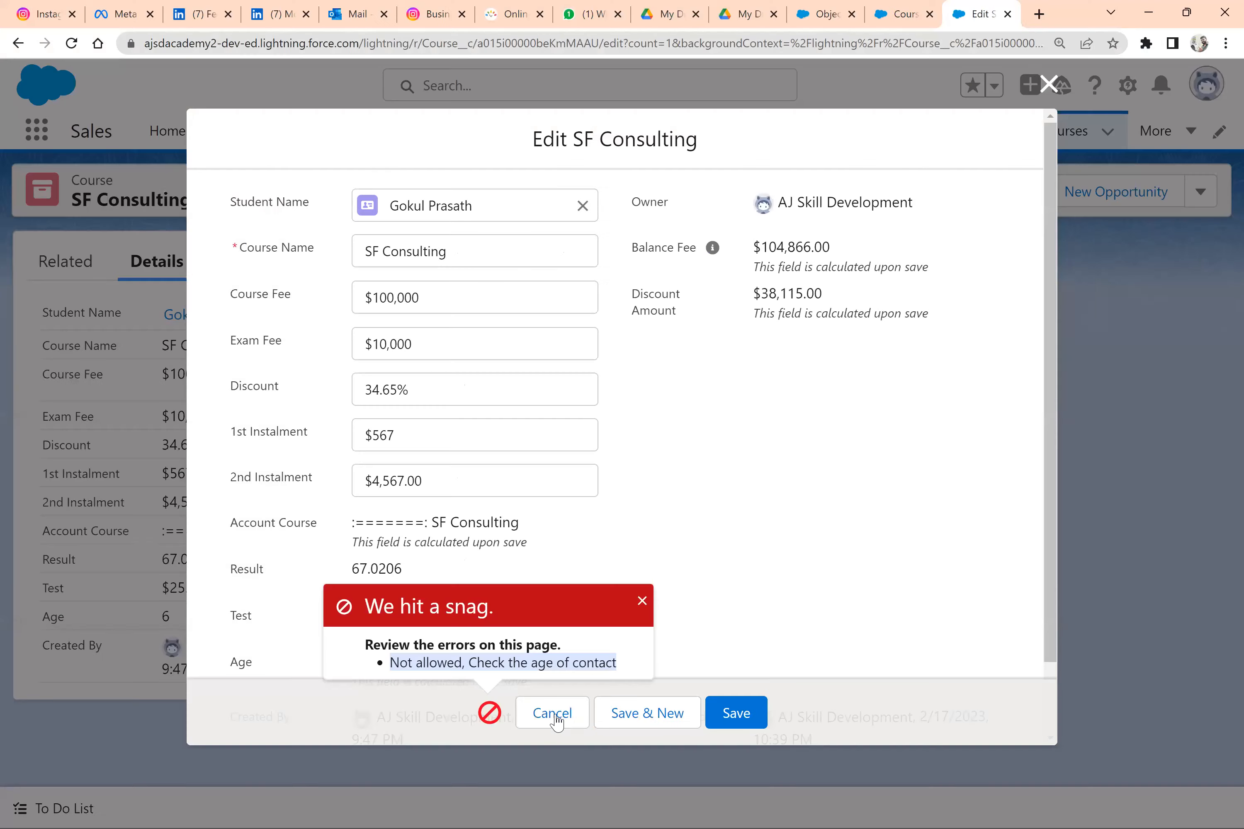
# Switch to Salesforce in the browser, cancel the SF Consulting course edit, and deactivate and save the Age validation rule
pyautogui.hotkey('alt', 'Tab')
pyautogui.click(554, 719)
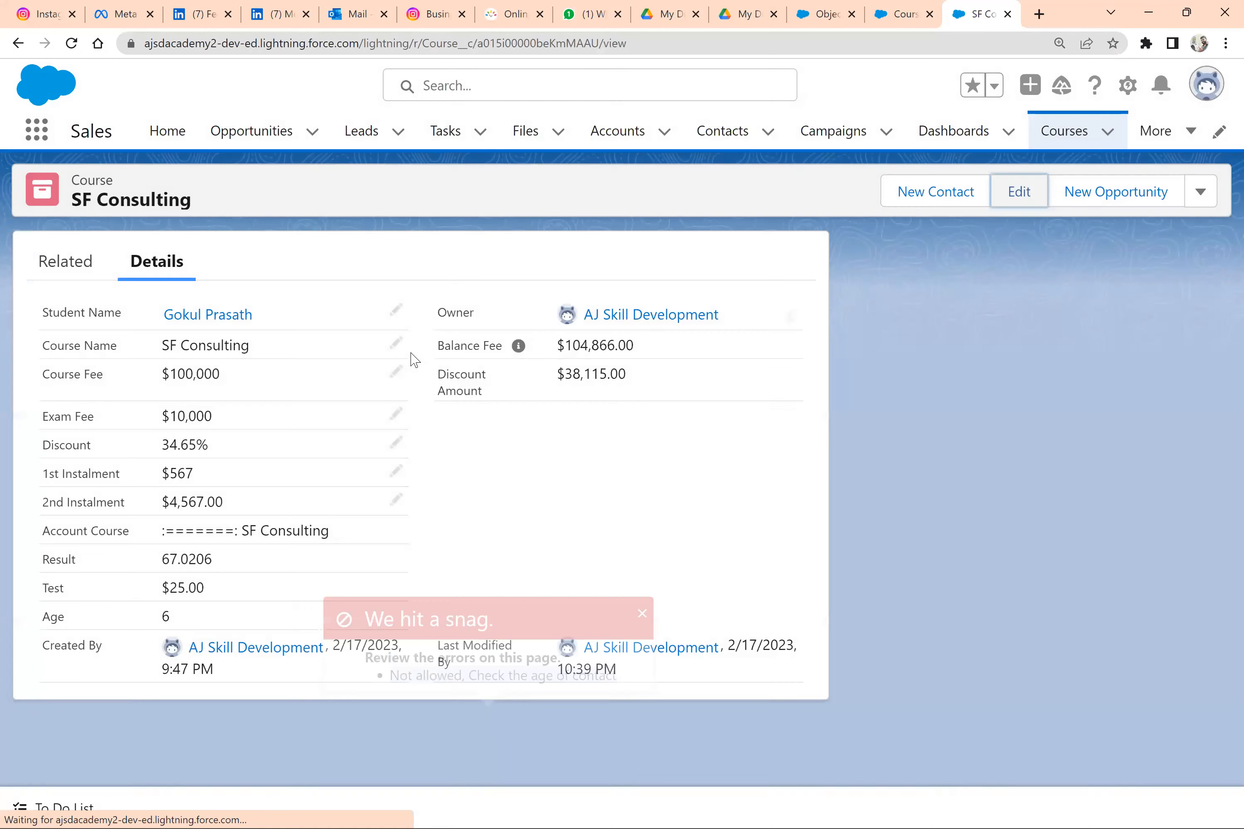
pyautogui.hotkey('ctrl', 'shift', 'Tab')
pyautogui.hotkey('ctrl', 'shift', 'Tab')
pyautogui.click(413, 358)
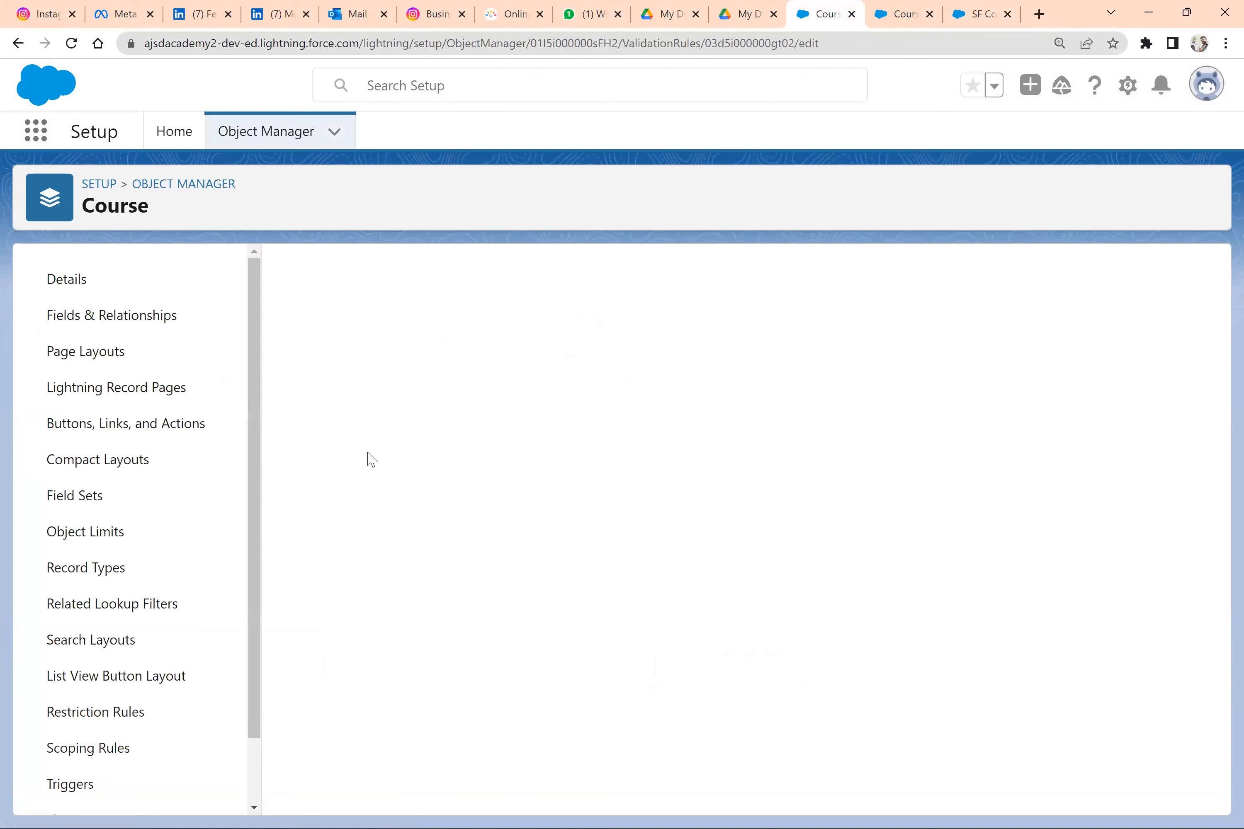
pyautogui.click(570, 390)
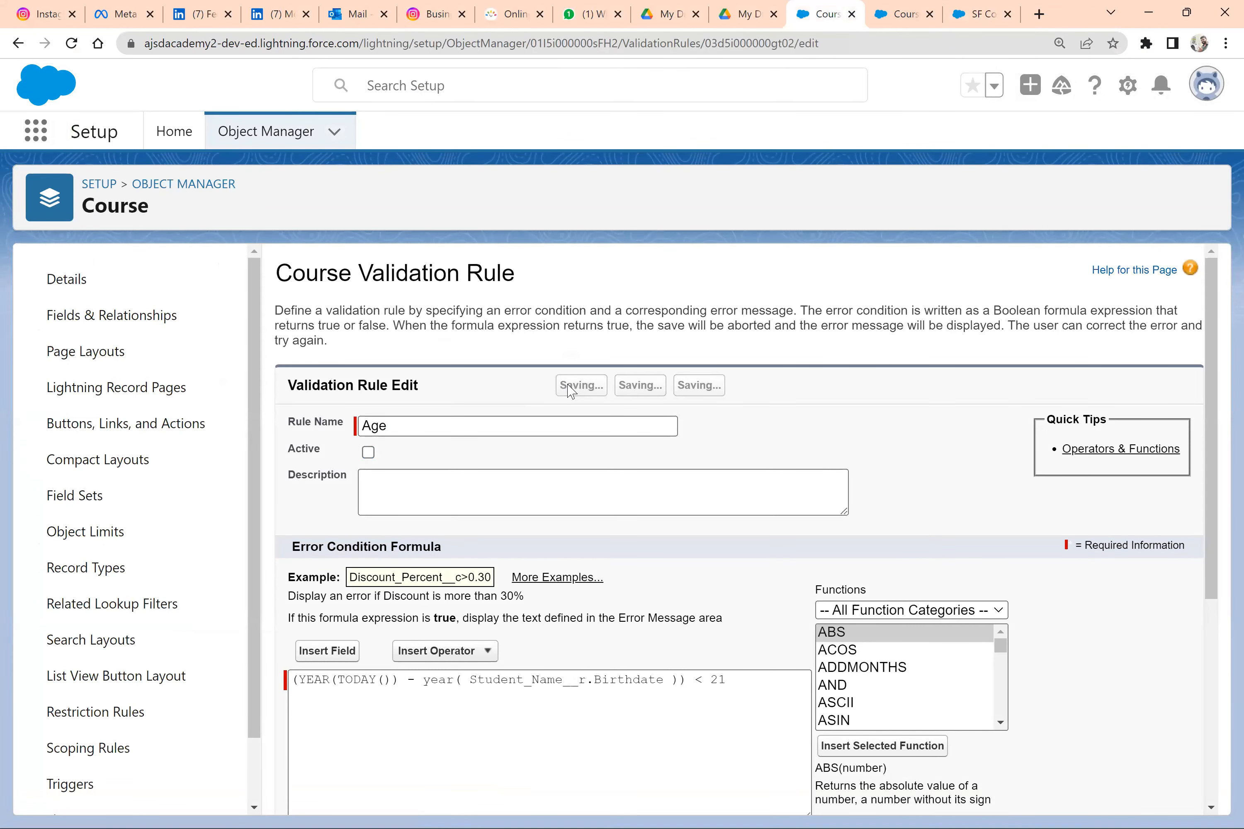
# Start a new custom field on the Course object with the Formula data type
pyautogui.click(115, 317)
pyautogui.click(770, 270)
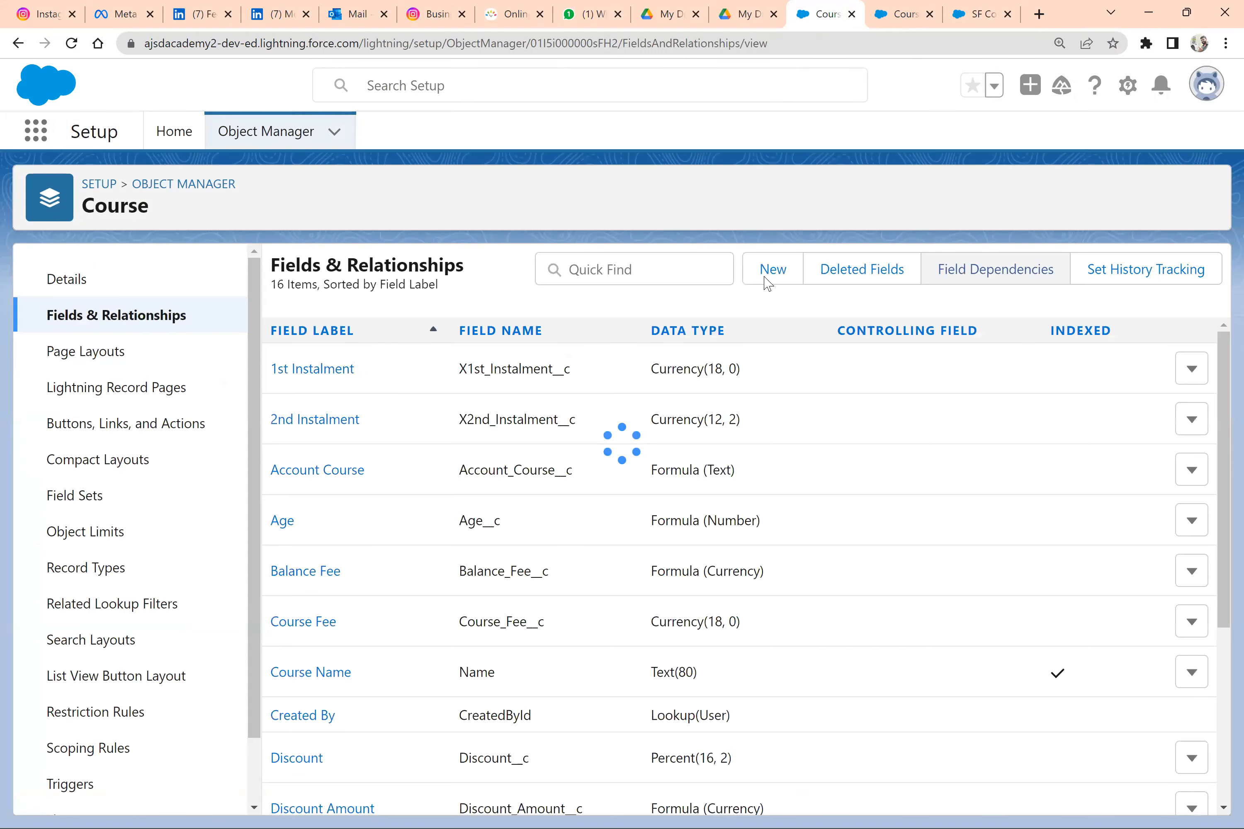
pyautogui.scroll(-4, 332, 616)
pyautogui.scroll(-1, 320, 615)
pyautogui.scroll(-2, 322, 545)
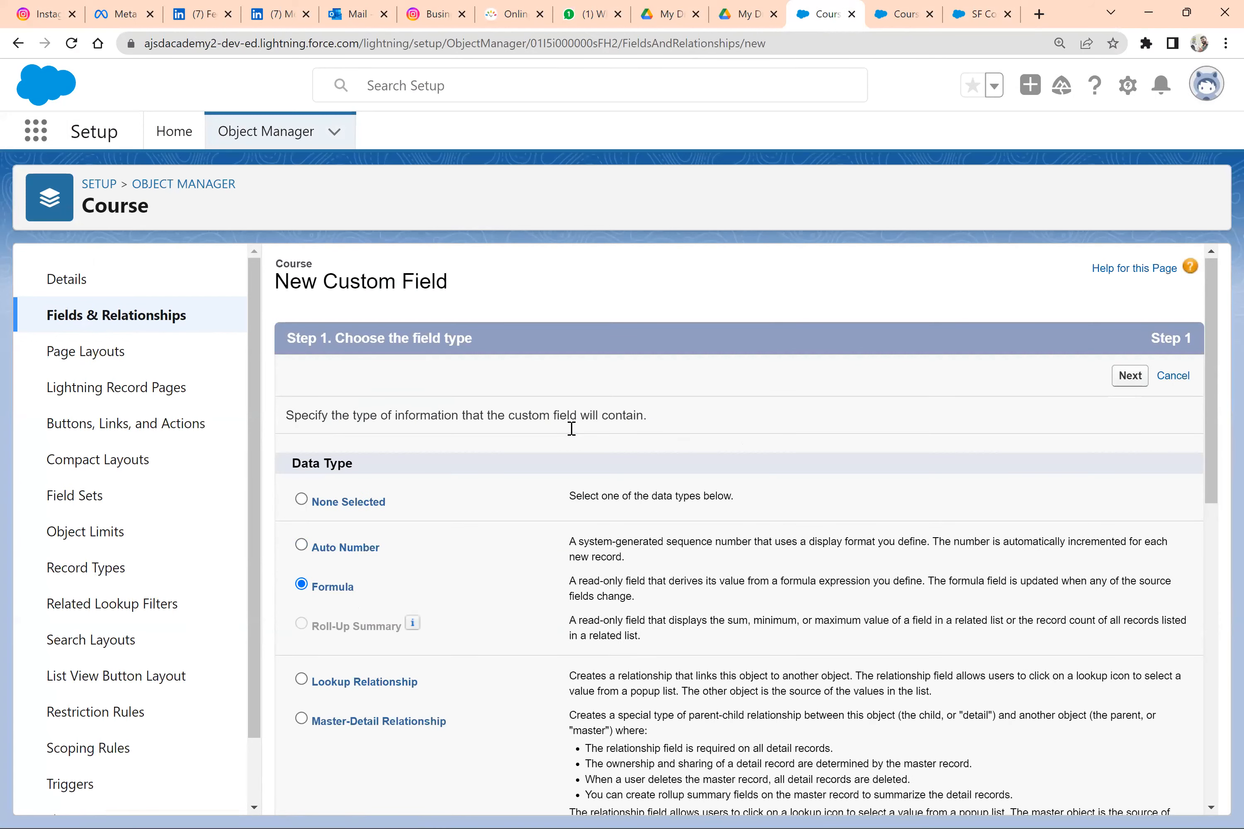
pyautogui.hotkey('shift', 'Tab')
pyautogui.press('space')
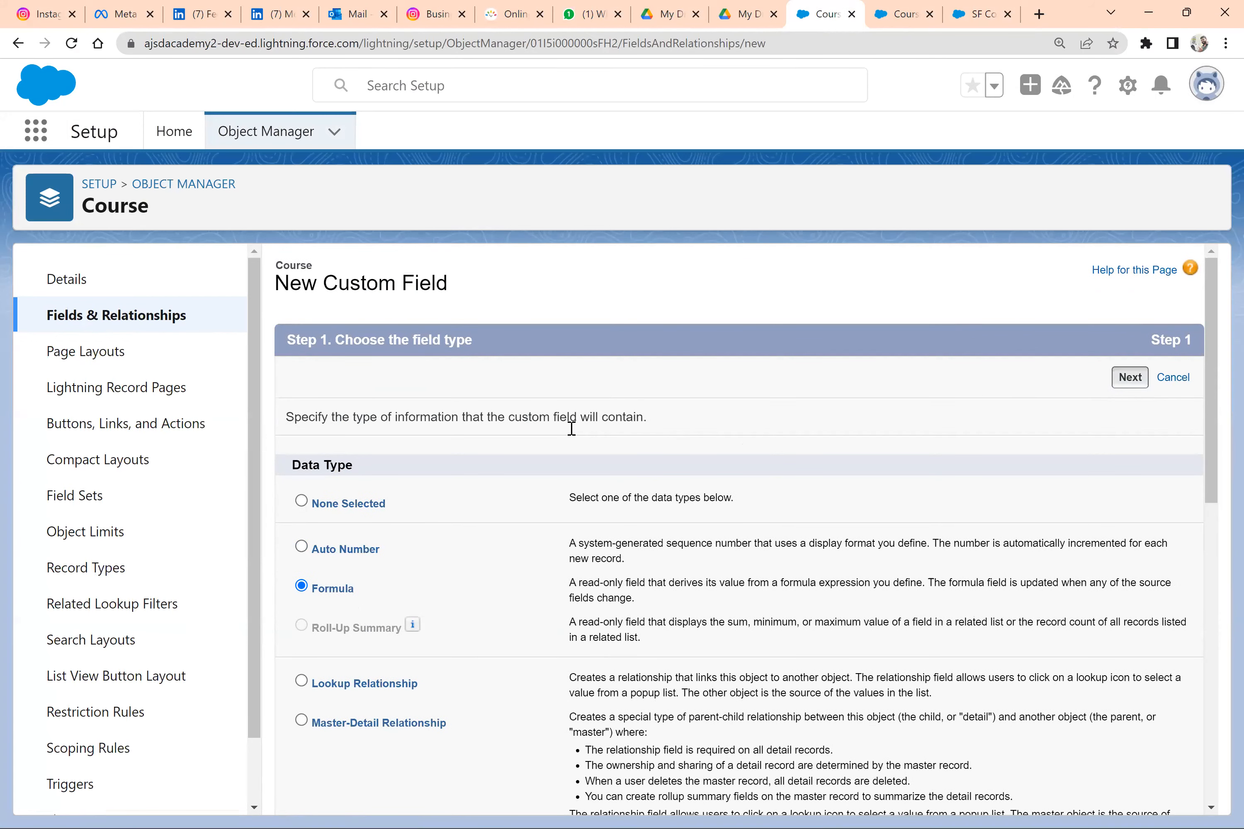
# Label the formula field "Age Discount", set its return type to Percent, and continue to the formula entry
pyautogui.write('Age Discount')
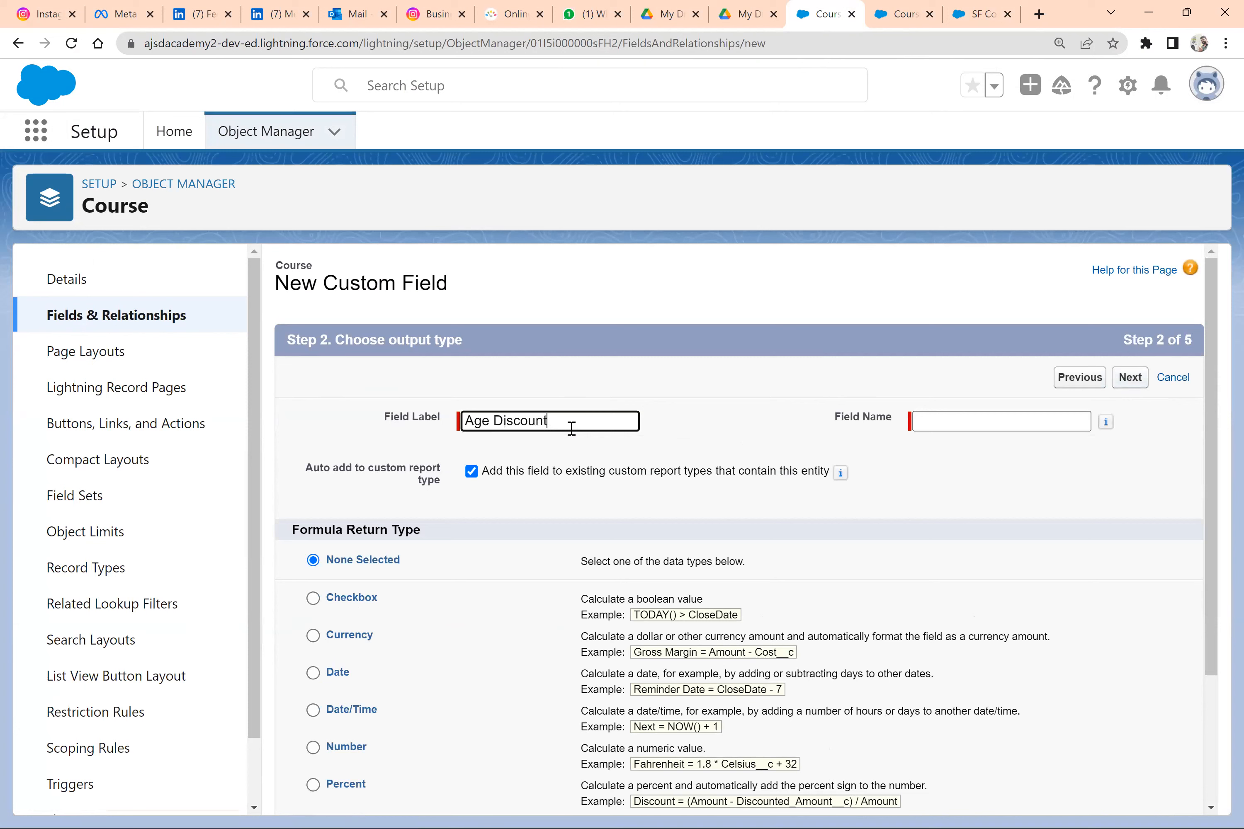
pyautogui.press('Tab')
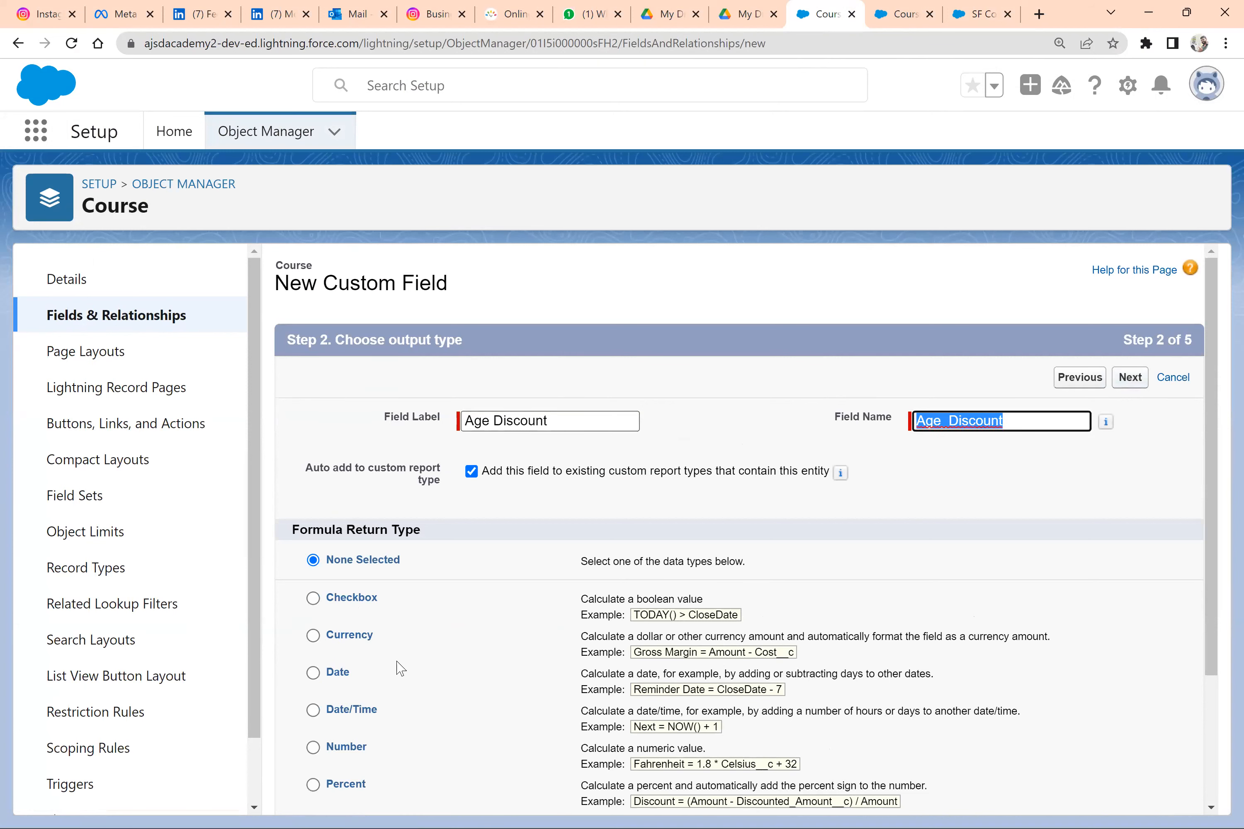
pyautogui.scroll(-3, 400, 669)
pyautogui.click(347, 645)
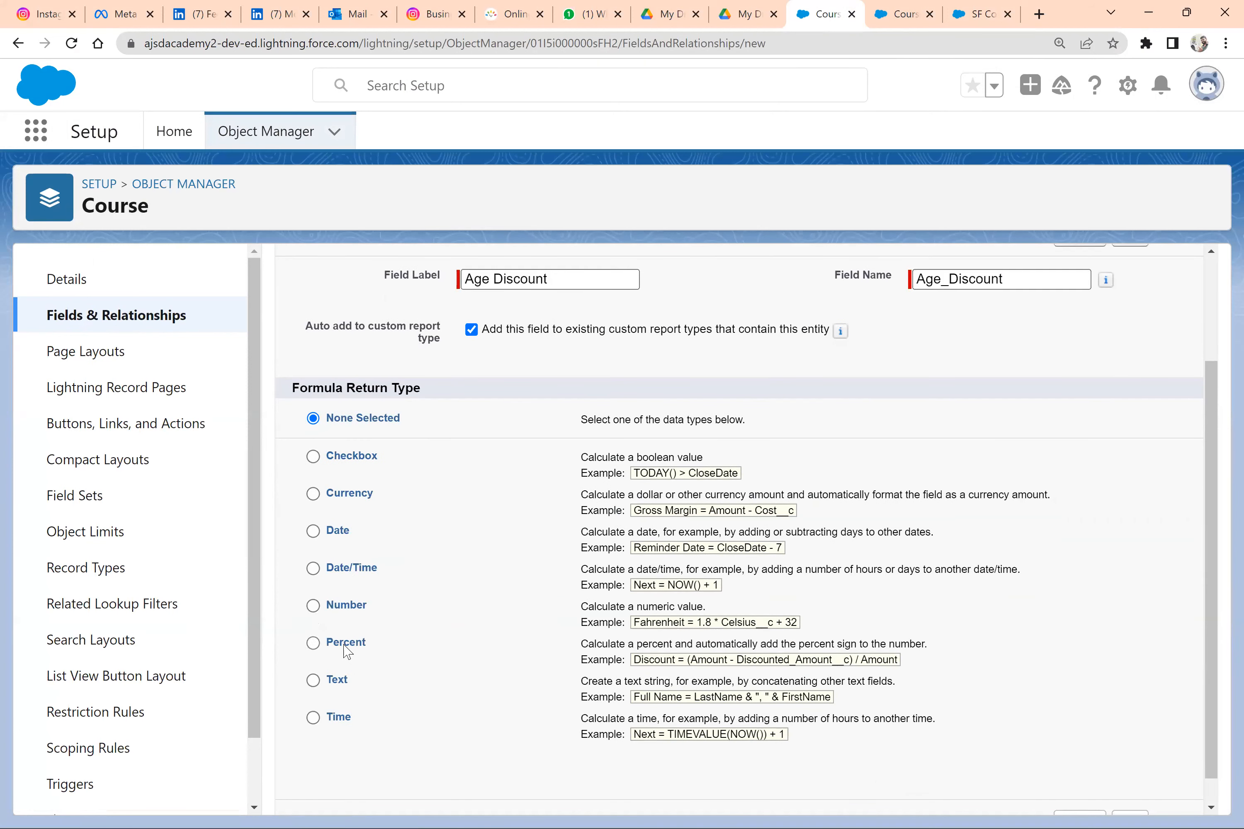
pyautogui.scroll(-1, 705, 717)
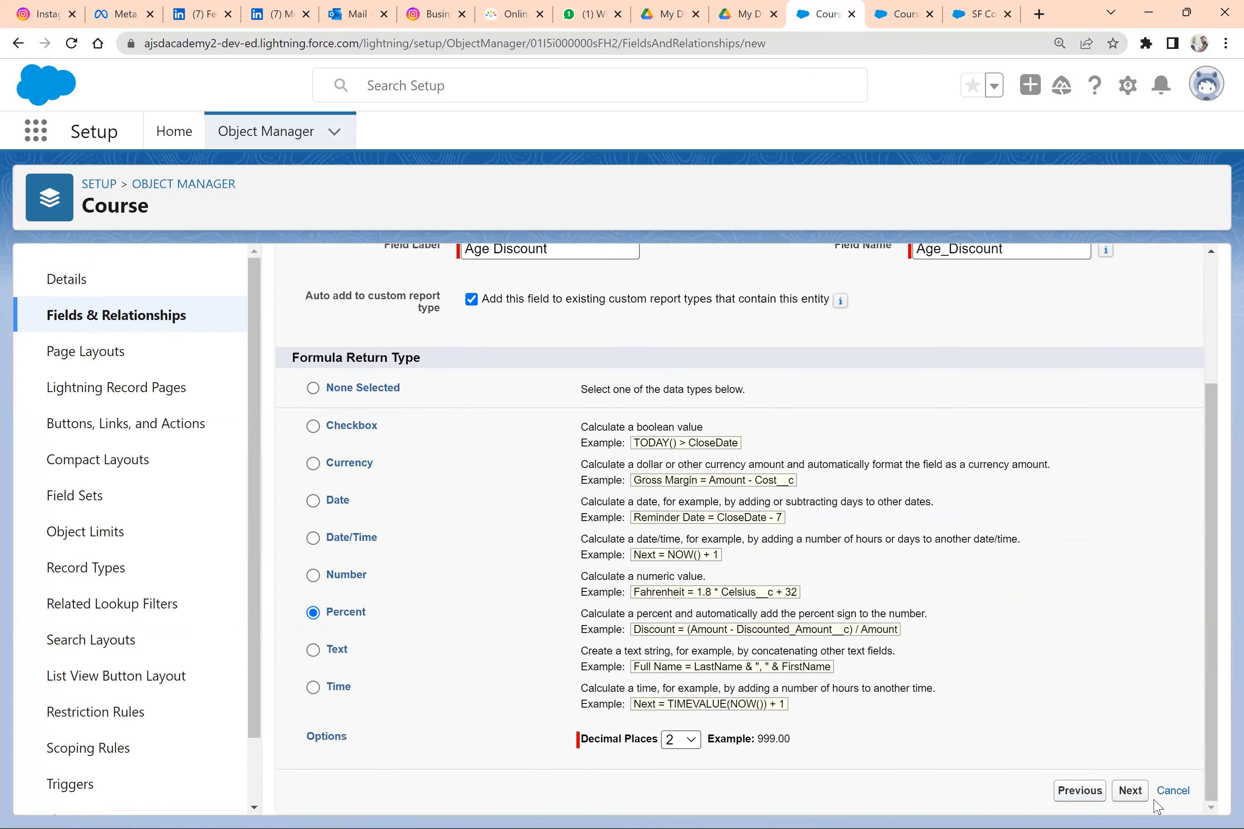
pyautogui.click(1134, 793)
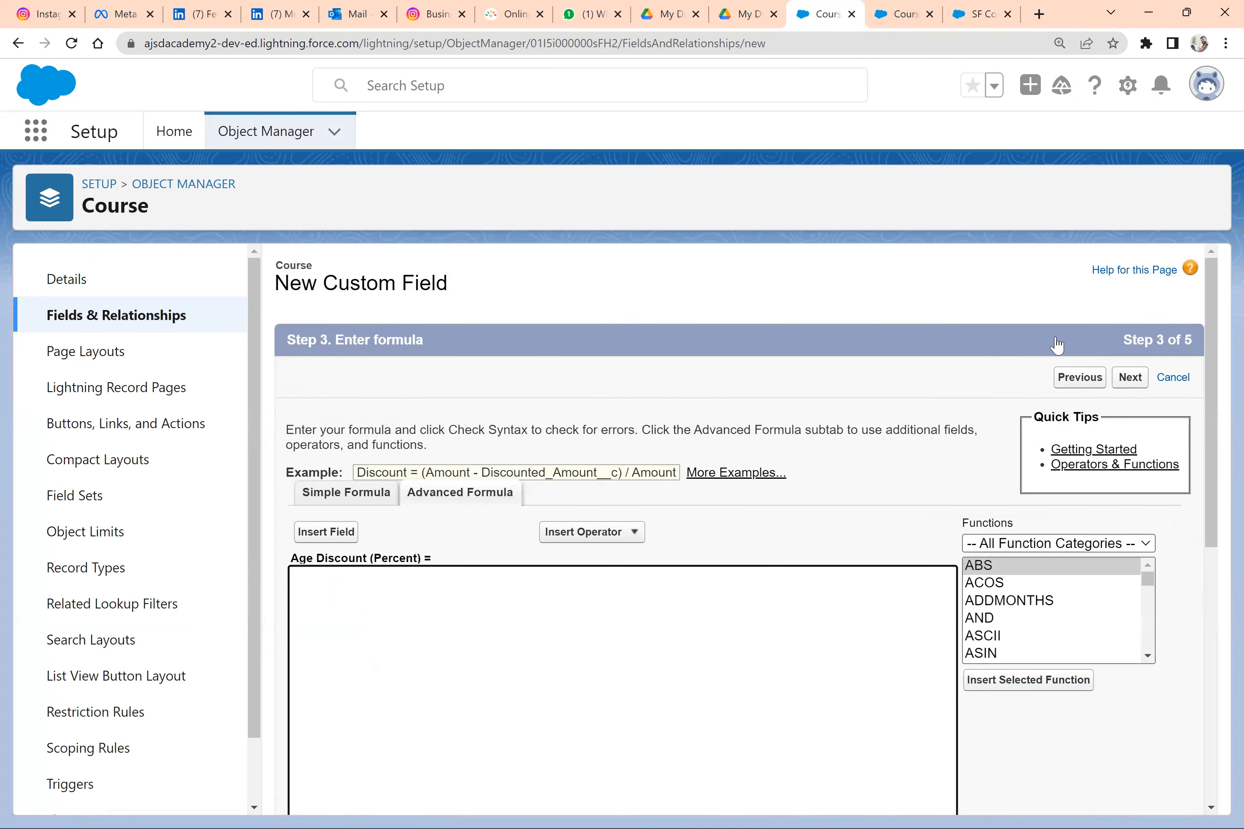
# Return to the output type settings, change the field's decimal places, and continue to the formula entry again
pyautogui.scroll(-1, 816, 457)
pyautogui.click(1080, 341)
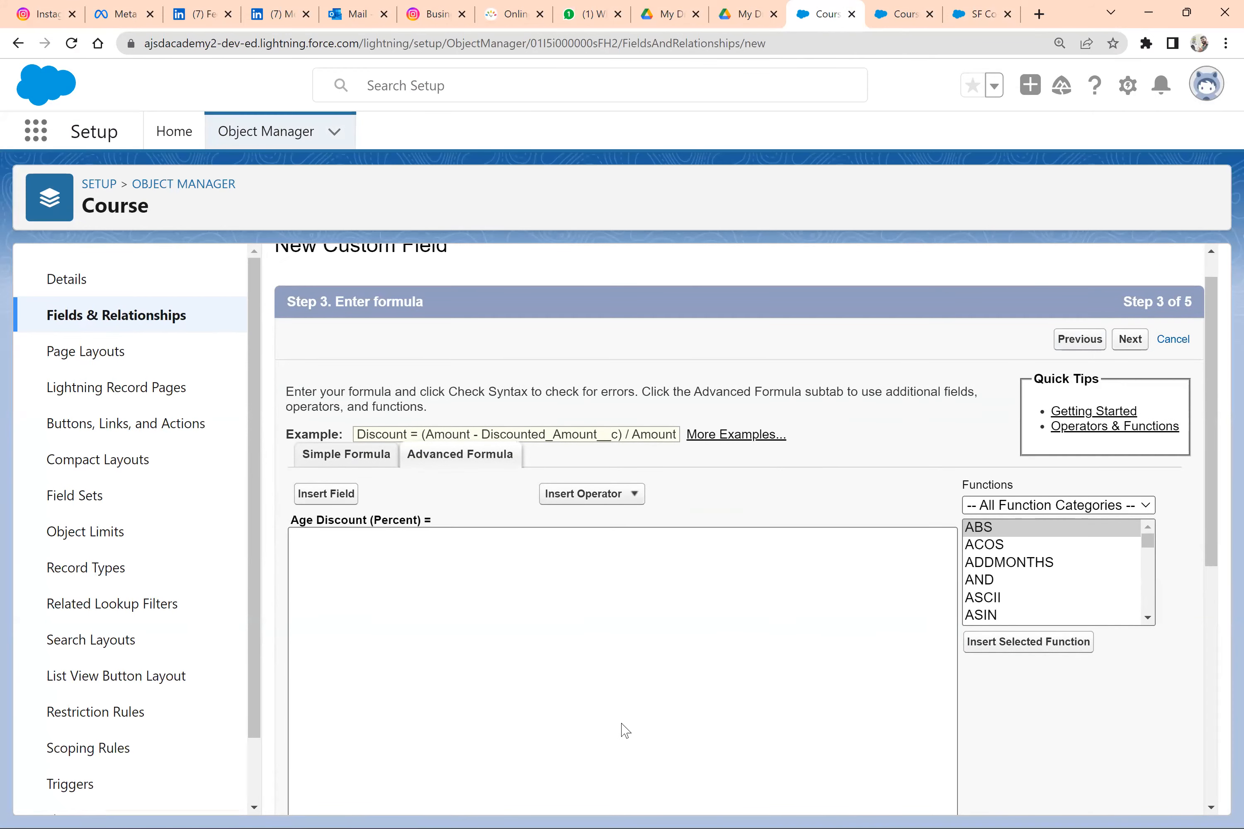
pyautogui.scroll(-2, 707, 741)
pyautogui.scroll(-1, 694, 751)
pyautogui.click(680, 740)
pyautogui.click(677, 418)
pyautogui.click(1134, 792)
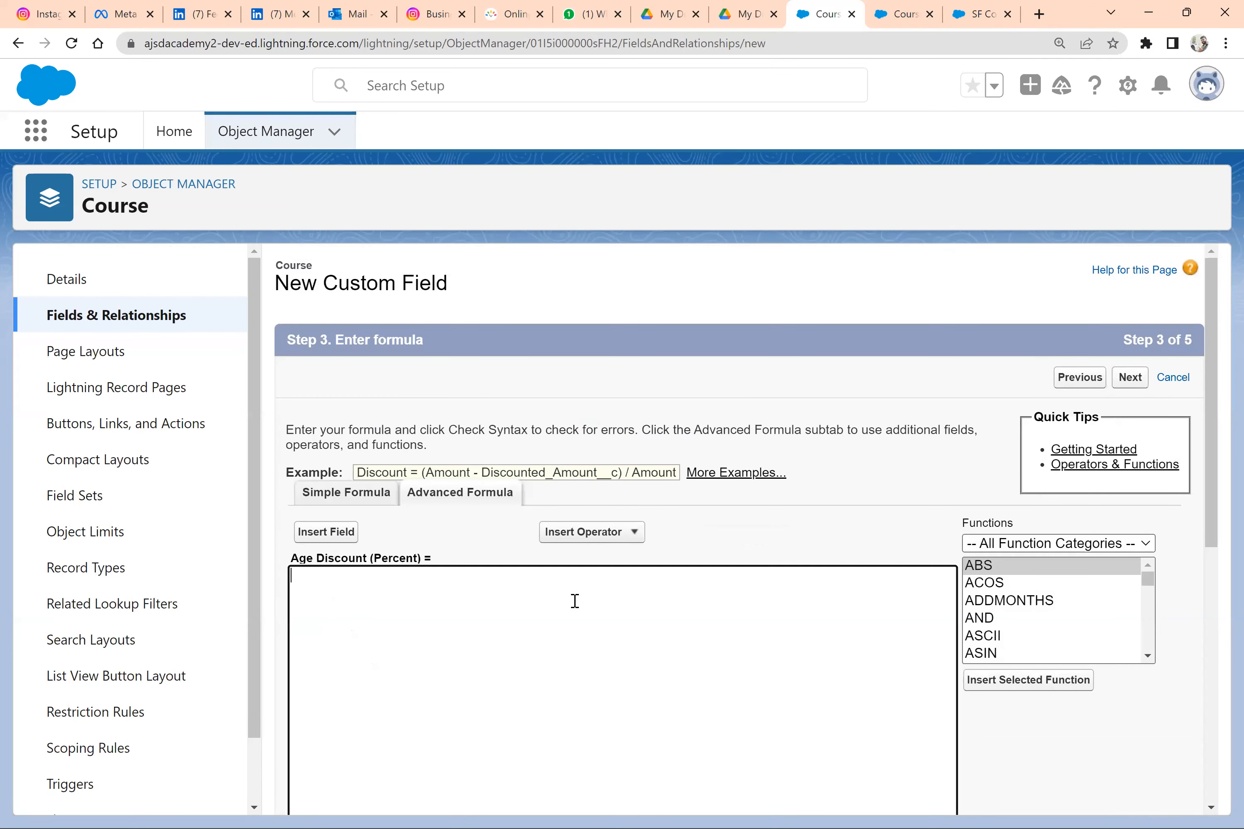
# Begin the Age Discount formula with an if function and paste in the year-difference formula copied from the Age field
pyautogui.write('f')
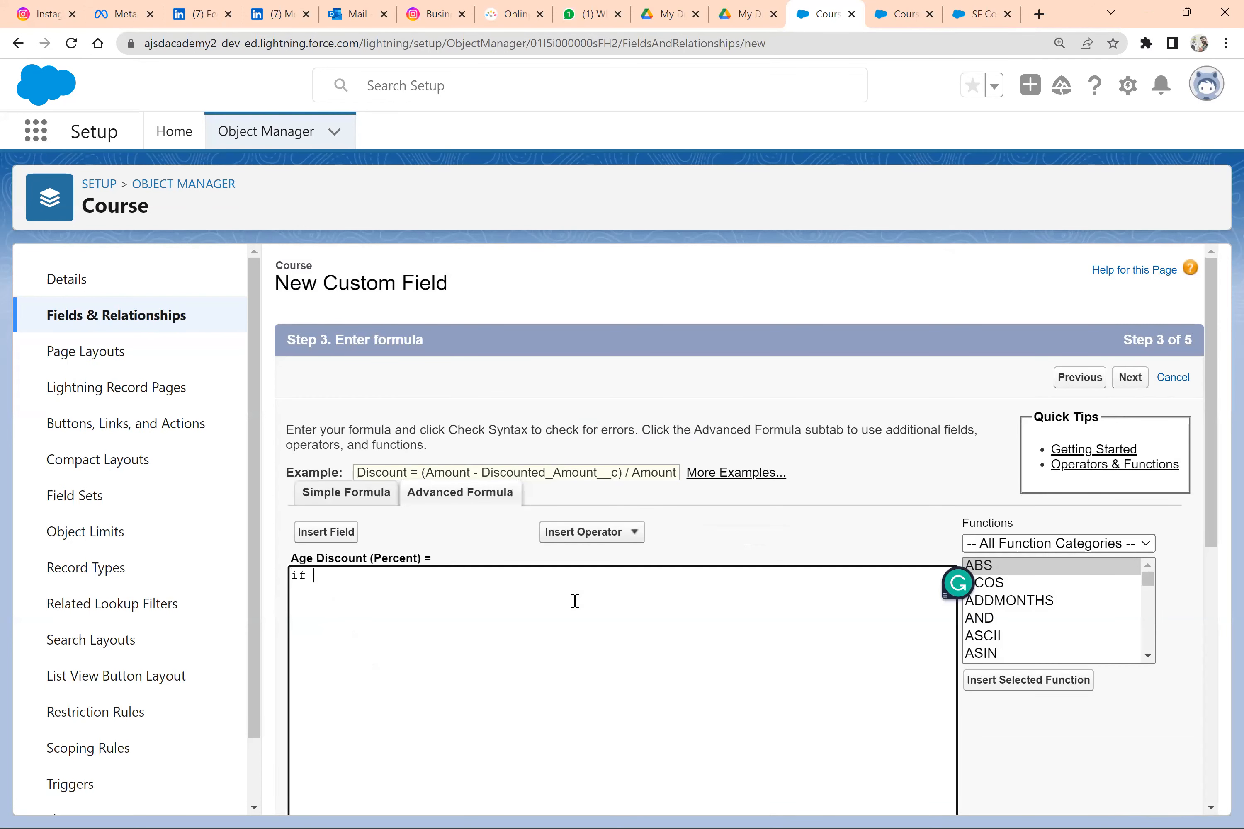
pyautogui.click(918, 8)
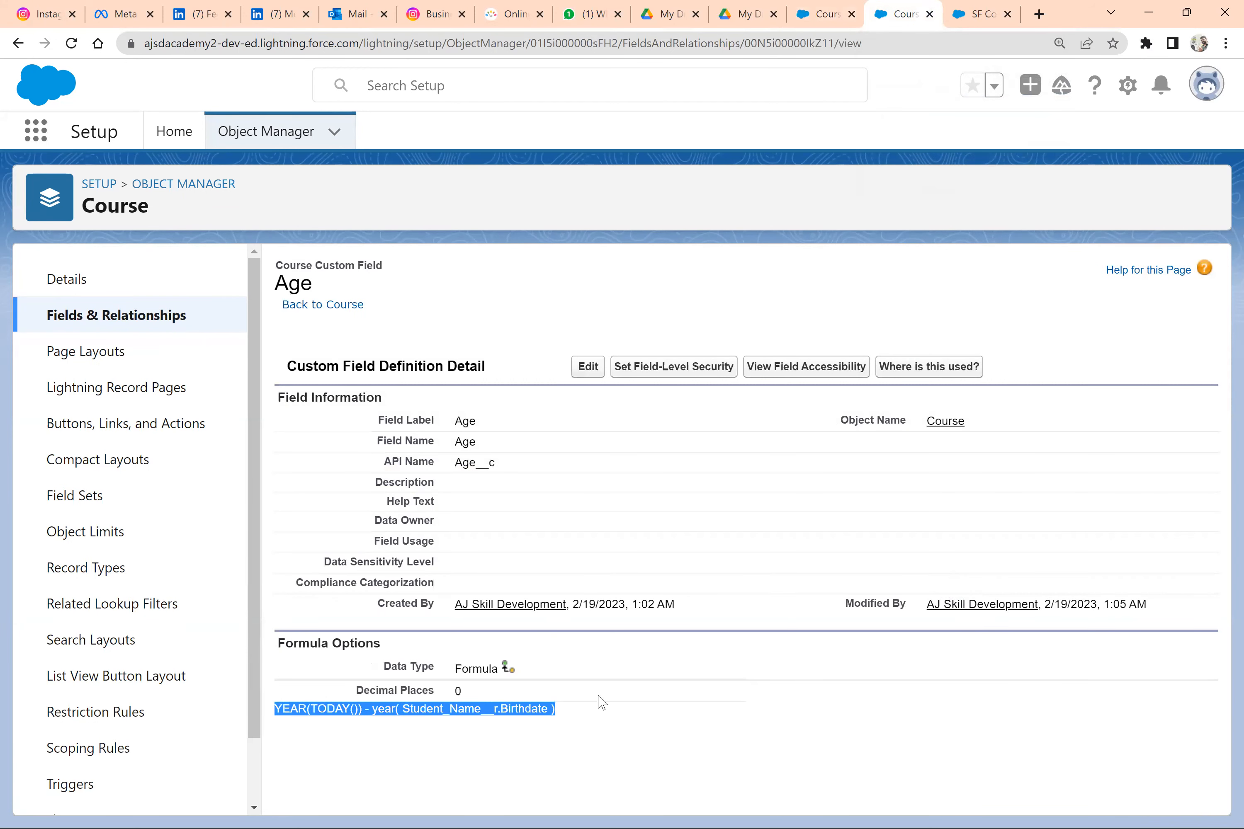
pyautogui.moveTo(570, 717); pyautogui.dragTo(276, 705)
pyautogui.doubleClick(472, 461)
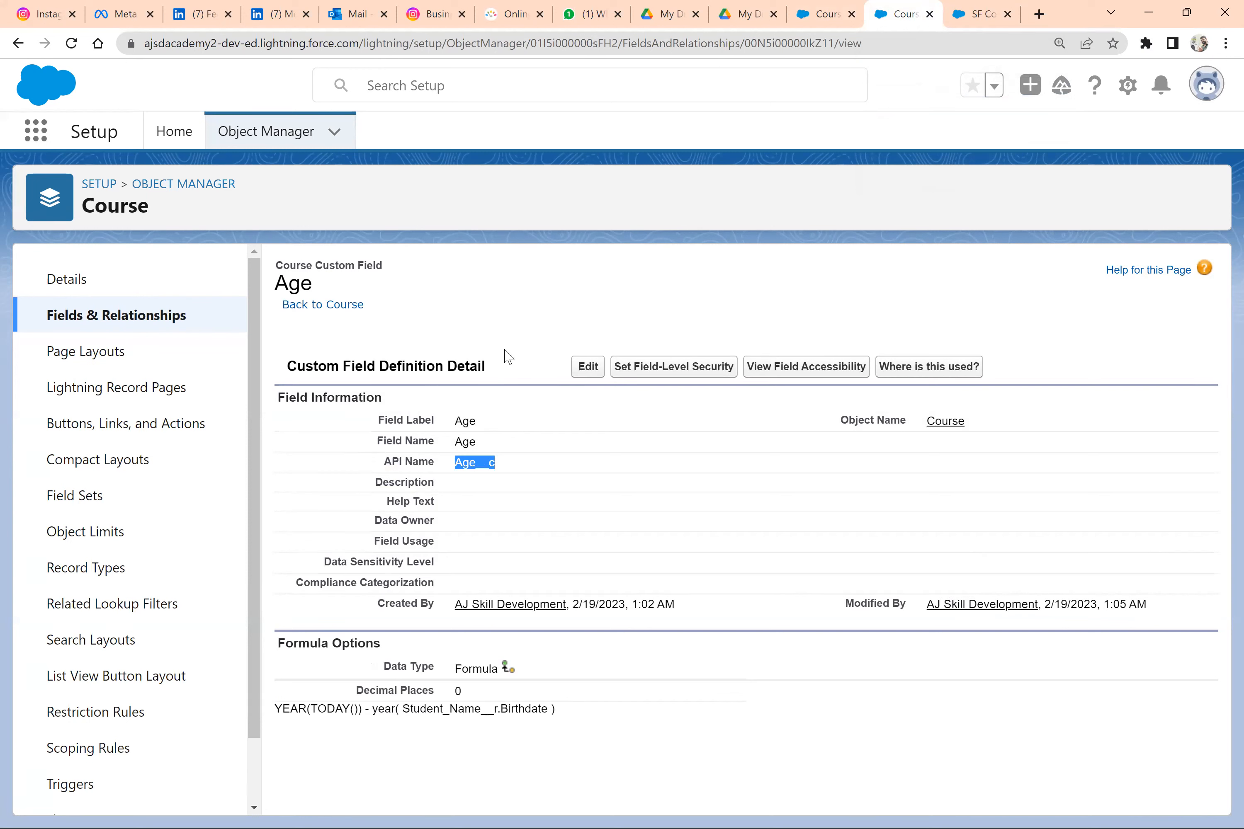
pyautogui.tripleClick(457, 709)
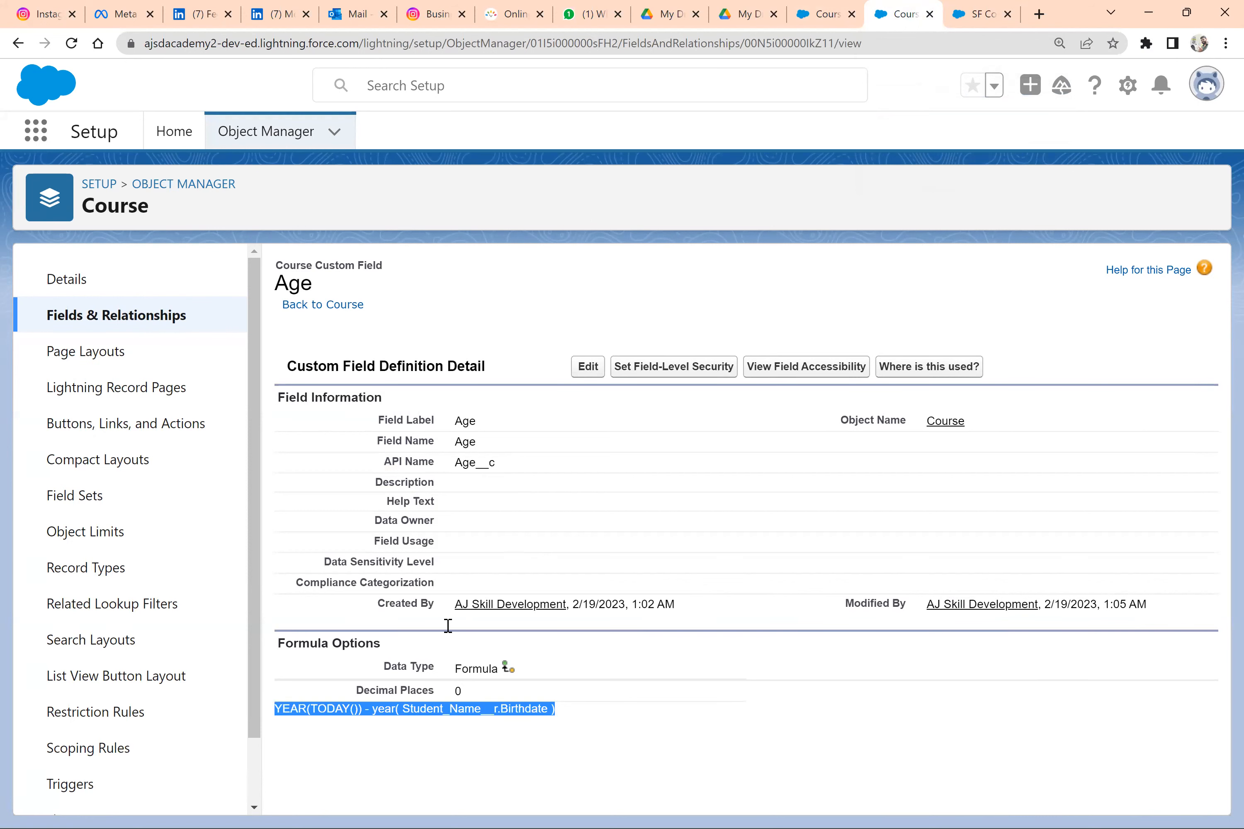
pyautogui.hotkey('ctrl', 'c')
pyautogui.hotkey('ctrl', 'shift', 'Tab')
pyautogui.hotkey('ctrl', 'v')
pyautogui.press('BackSpace')
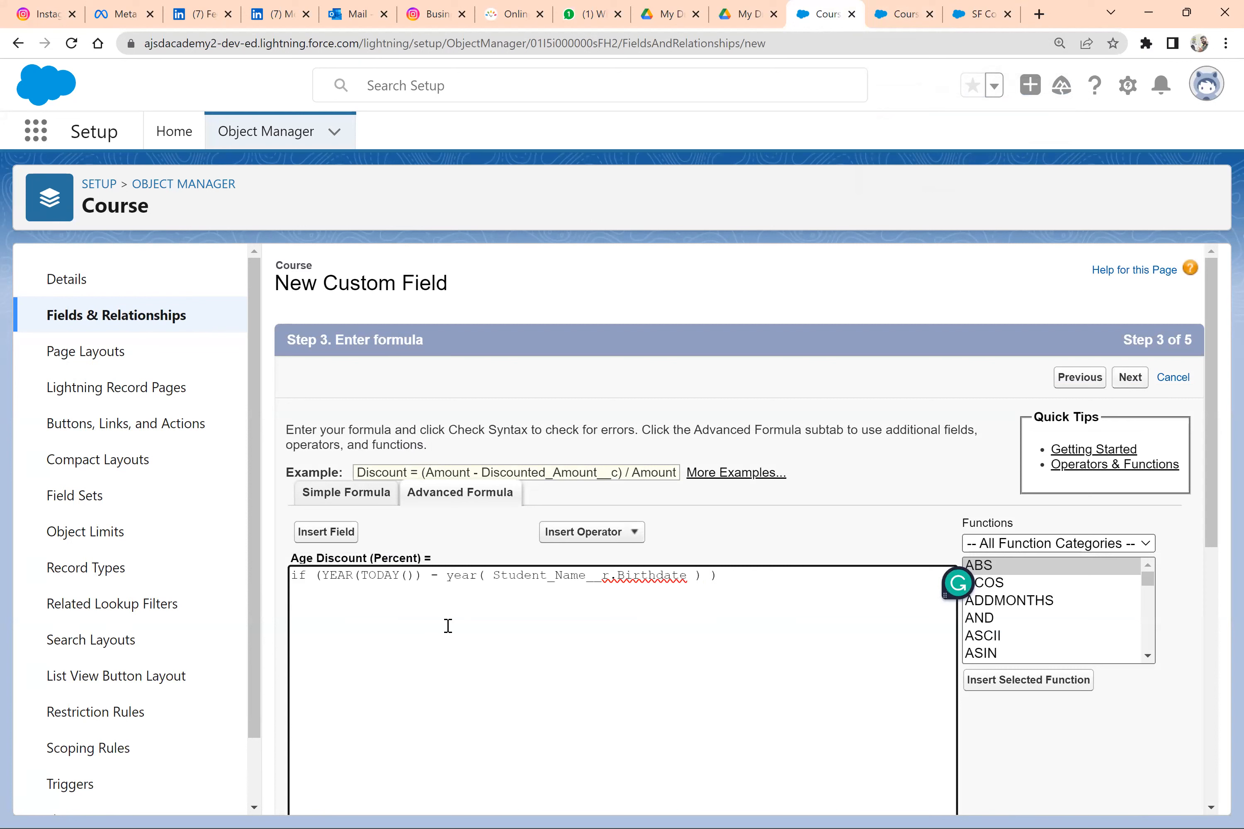
# Complete the if condition with "> 21 ," and put the closing parenthesis on a separate line below
pyautogui.write('> 21 ,')
pyautogui.press('Return')
pyautogui.press('Return')
pyautogui.scroll(-5, 445, 633)
pyautogui.scroll(5, 445, 632)
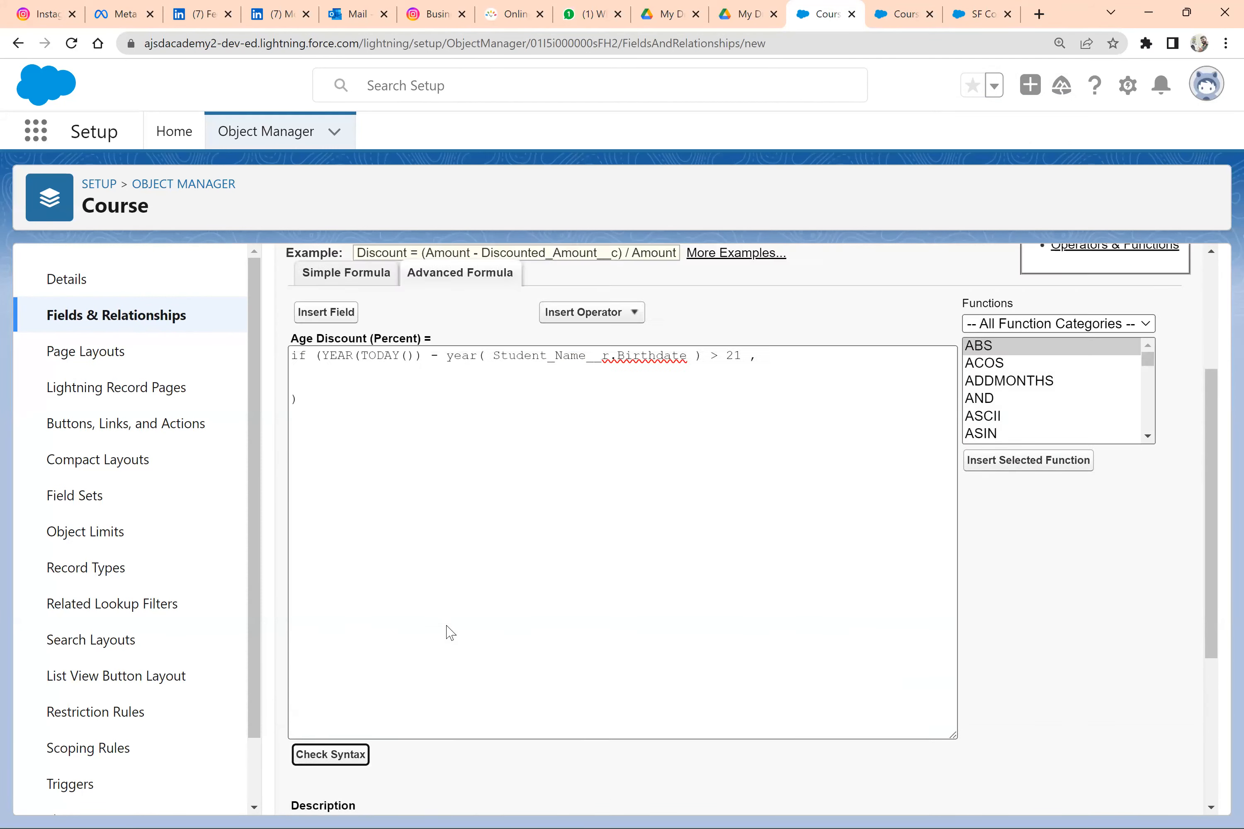
# Move the age condition onto its own line, two lines below "if (", and check it
pyautogui.click(325, 578)
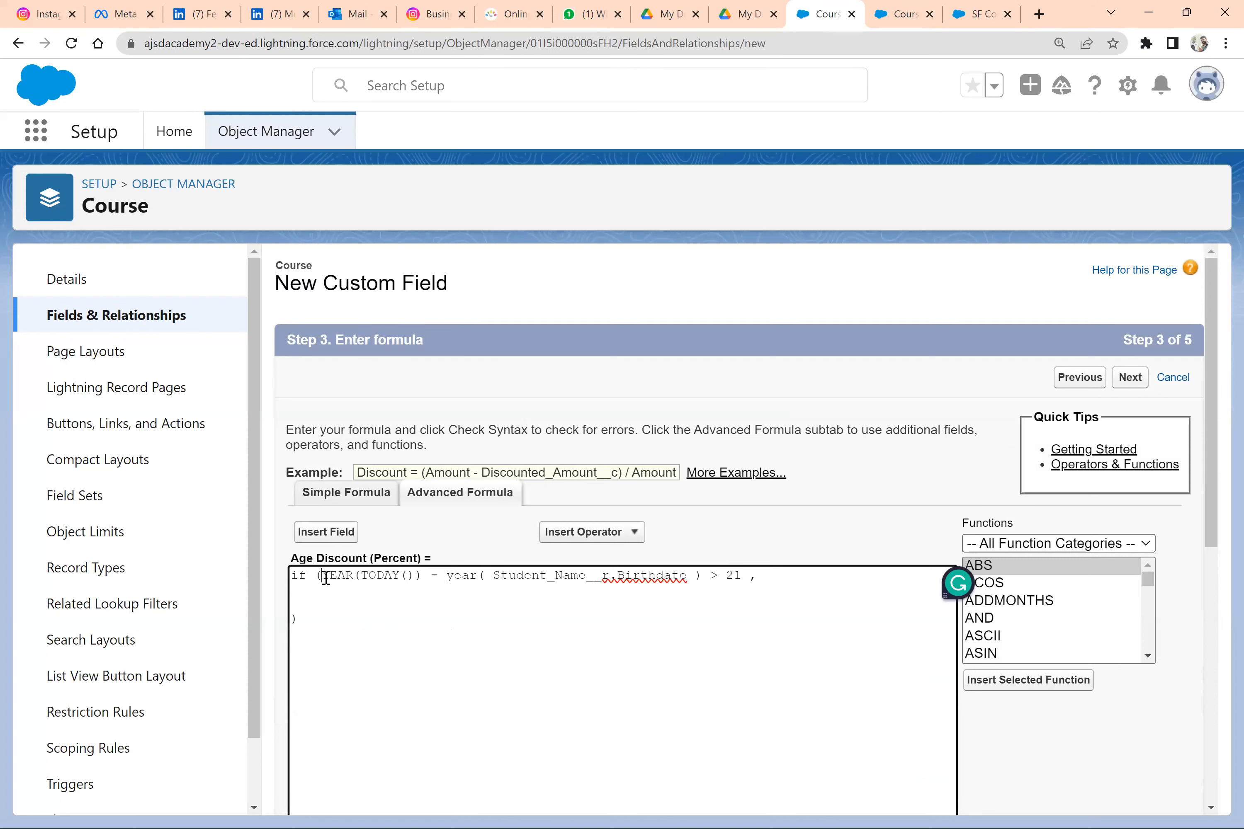
pyautogui.press('Return')
pyautogui.press('Return')
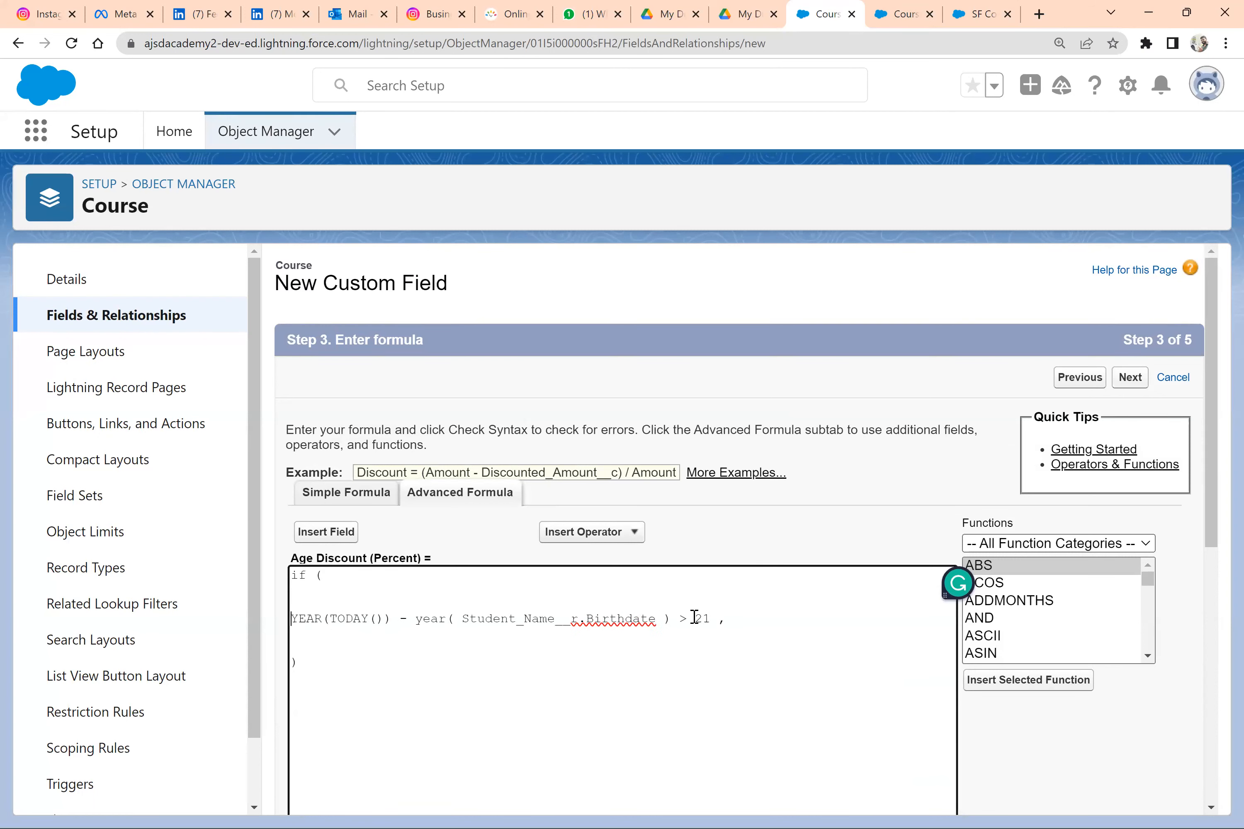
pyautogui.moveTo(714, 621); pyautogui.dragTo(290, 620)
pyautogui.click(756, 628)
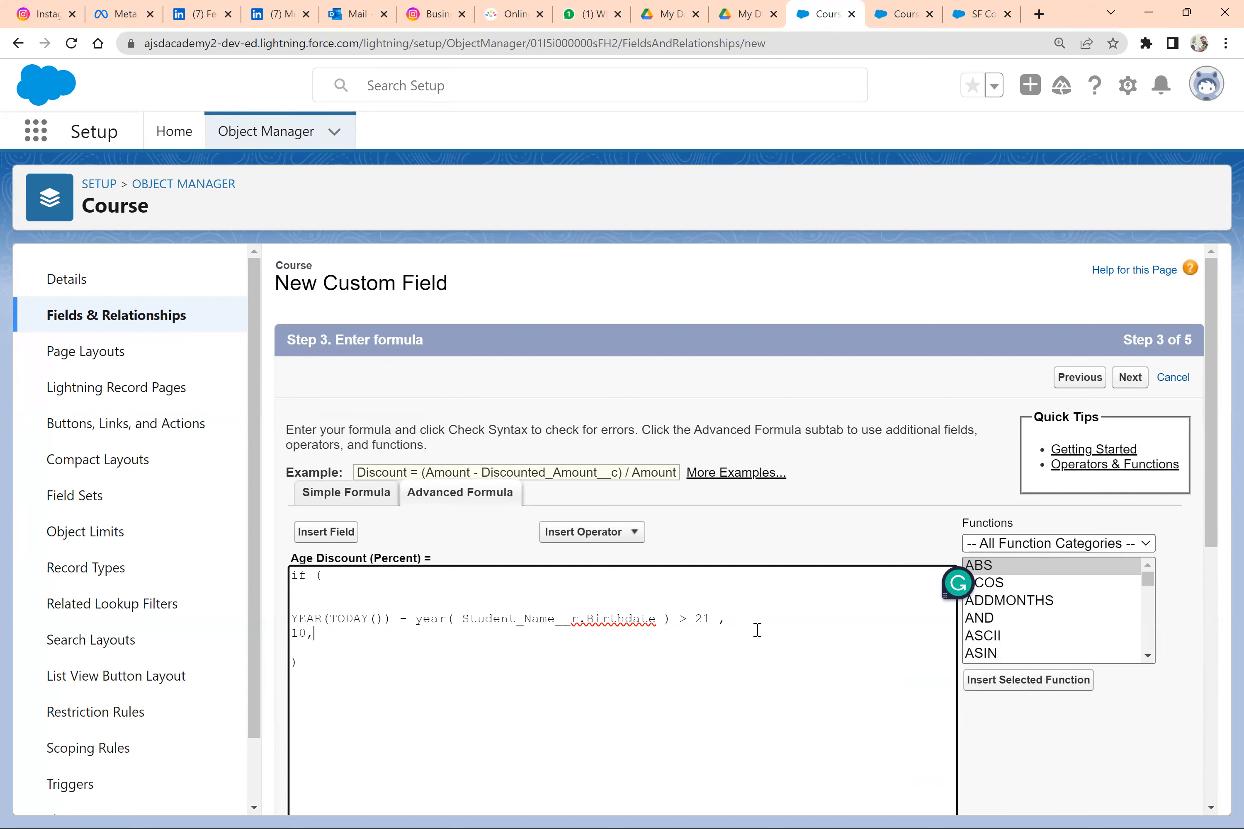
# Following the discount rules in the Word notes, add 50 as the if function's false result below "10," and check the formula's syntax
pyautogui.press('Return')
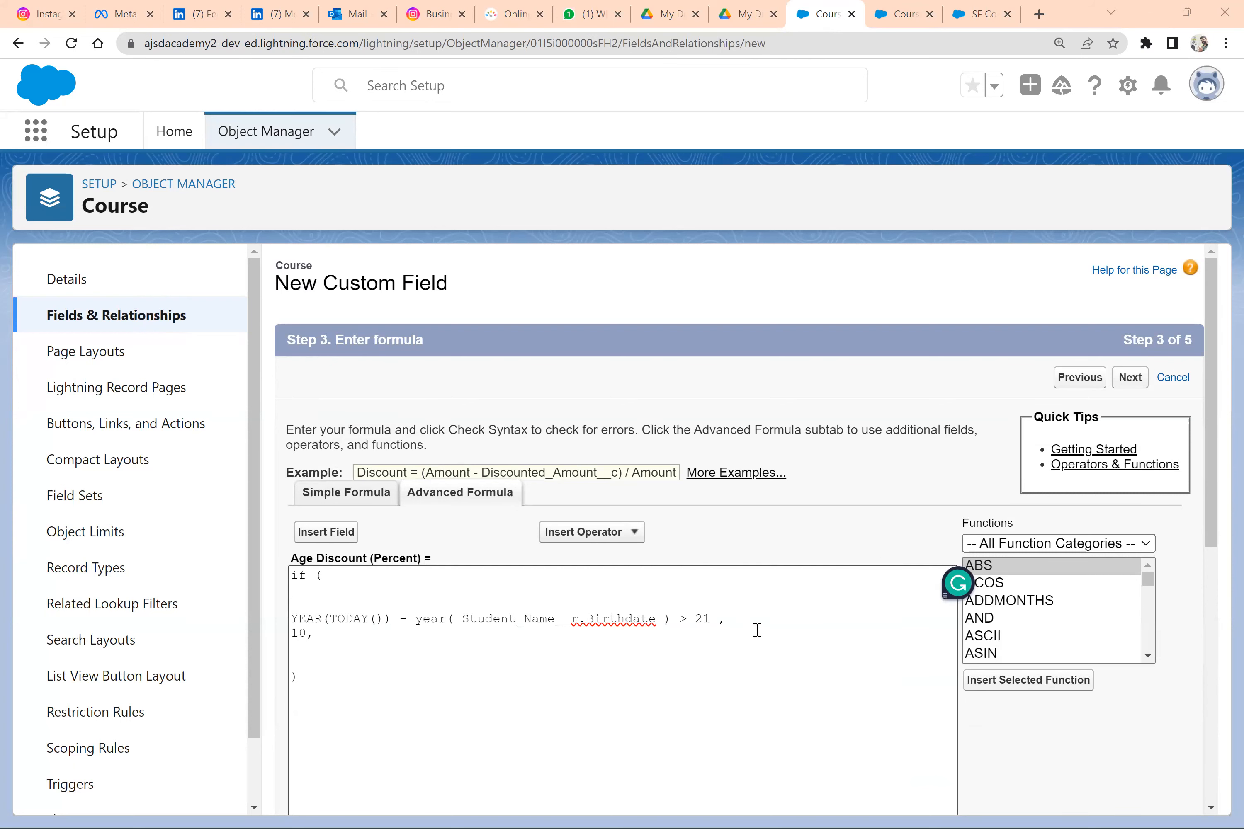
pyautogui.hotkey('alt', 'Tab')
pyautogui.hotkey('alt', 'Tab')
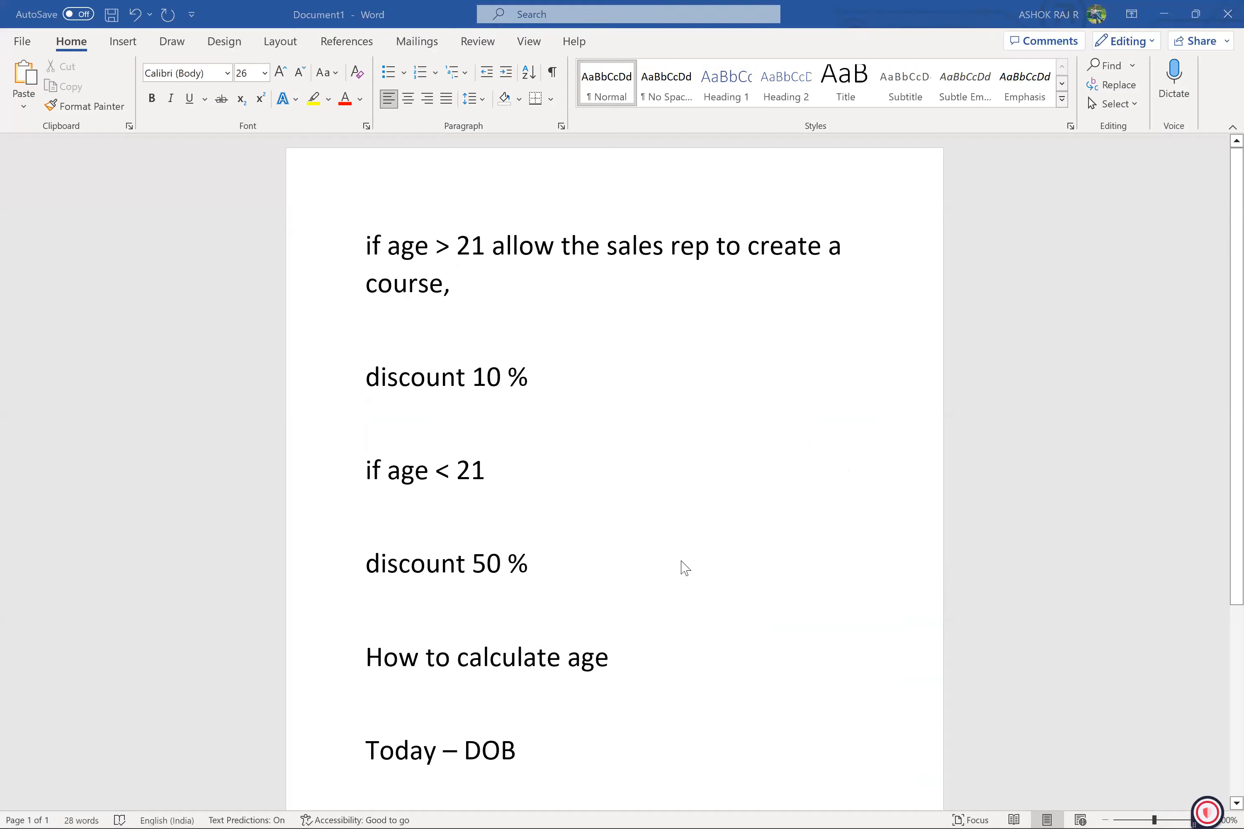
pyautogui.click(368, 657)
pyautogui.write('50')
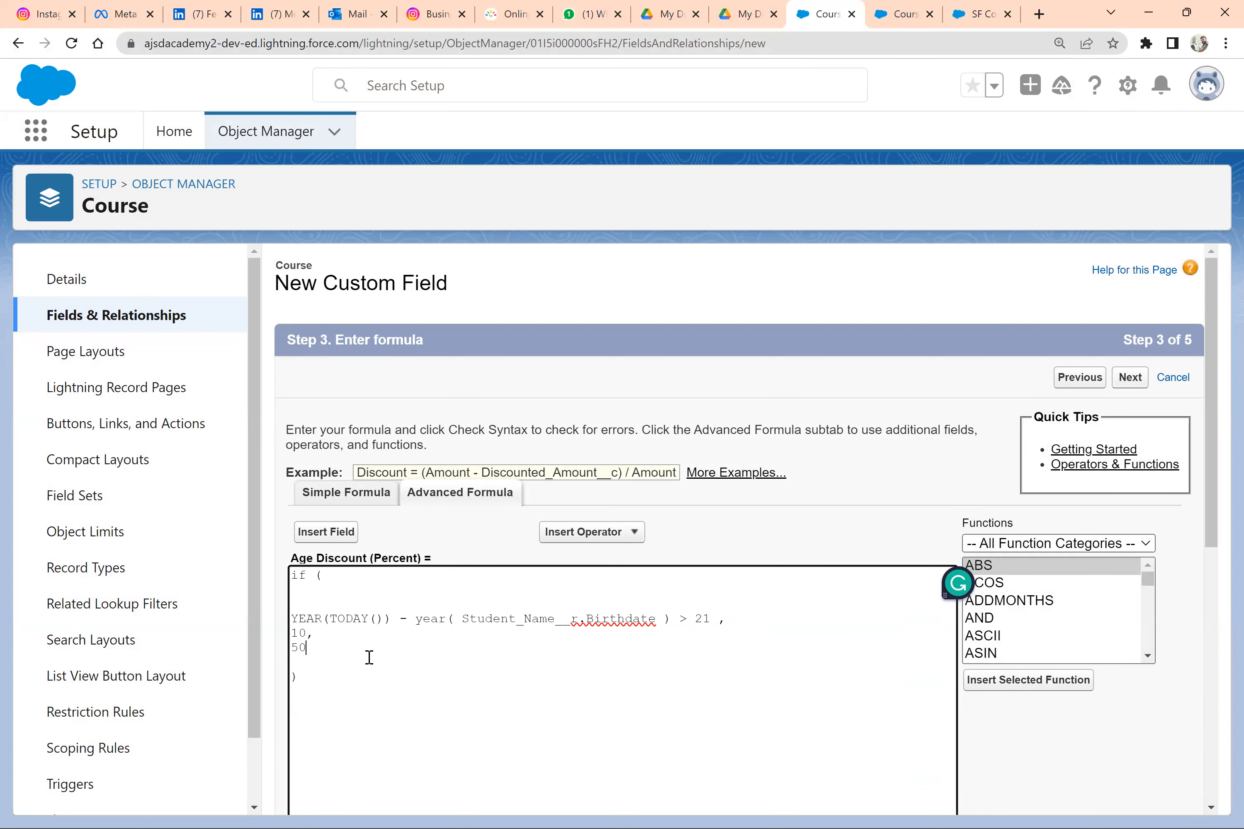
pyautogui.scroll(-5, 369, 658)
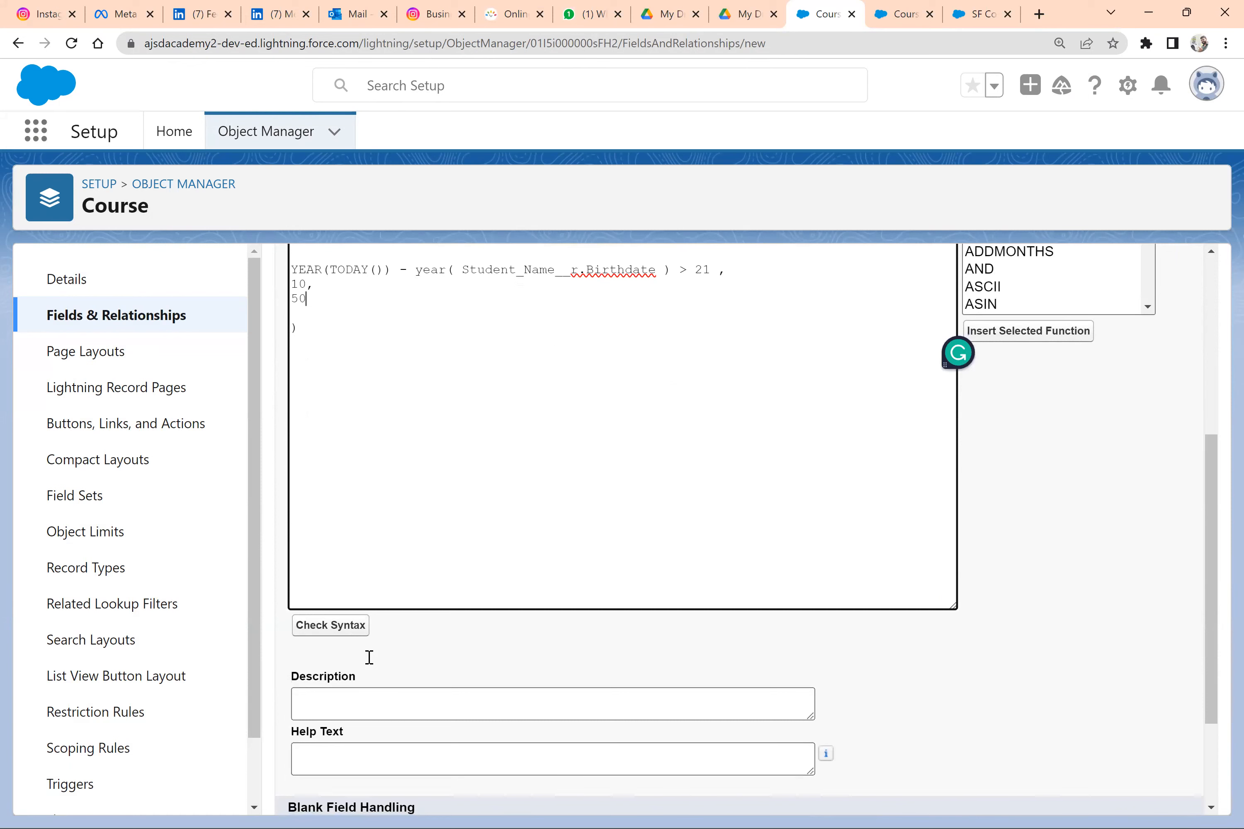
pyautogui.click(347, 636)
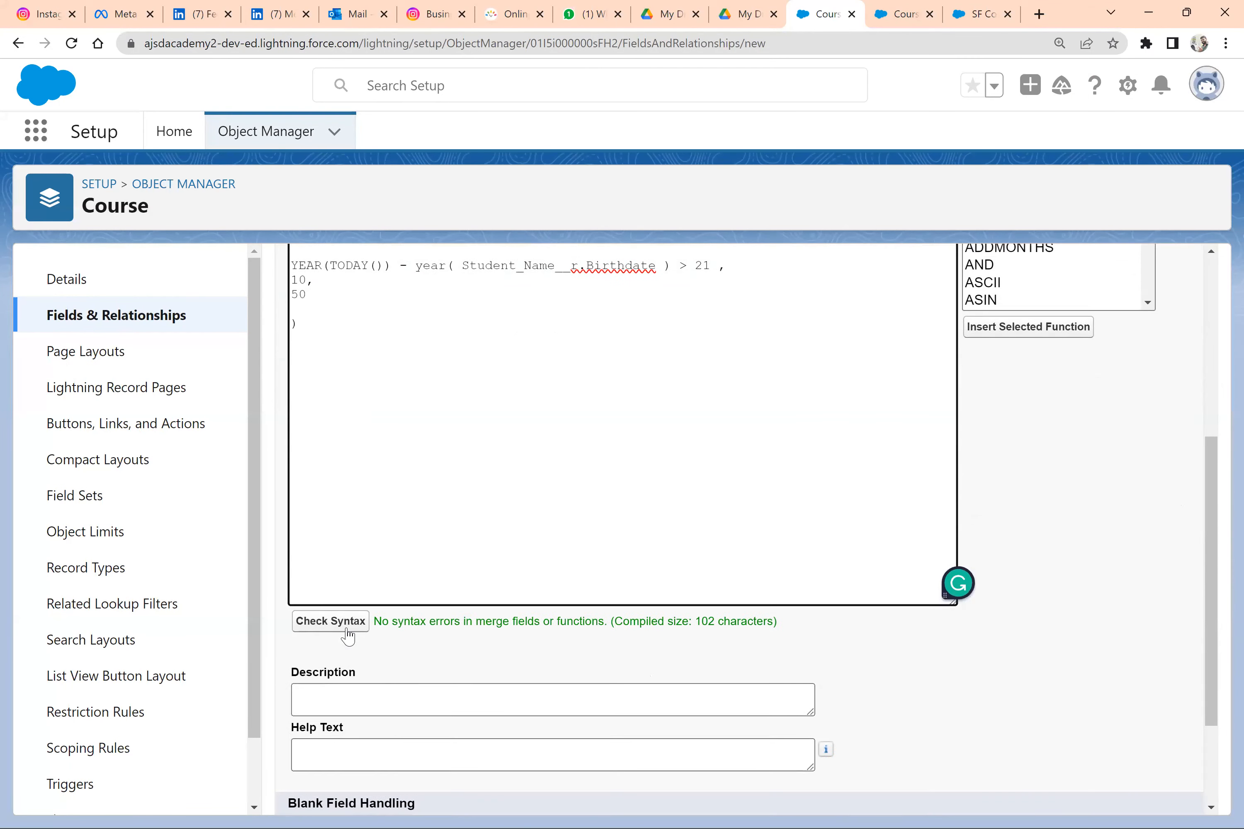
# Continue past the formula, make the Age Discount field visible to all profiles, and save the new field
pyautogui.scroll(-2, 348, 636)
pyautogui.scroll(2, 348, 637)
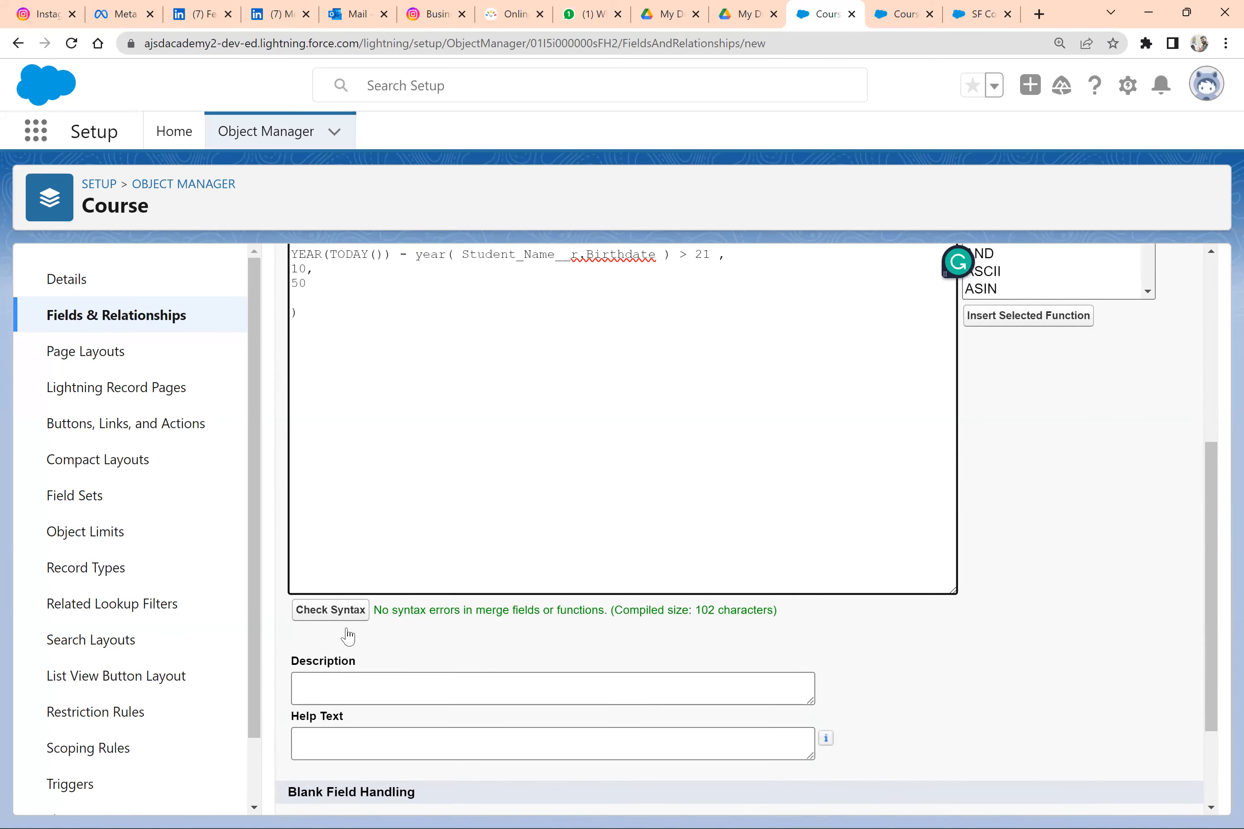
pyautogui.scroll(1, 348, 636)
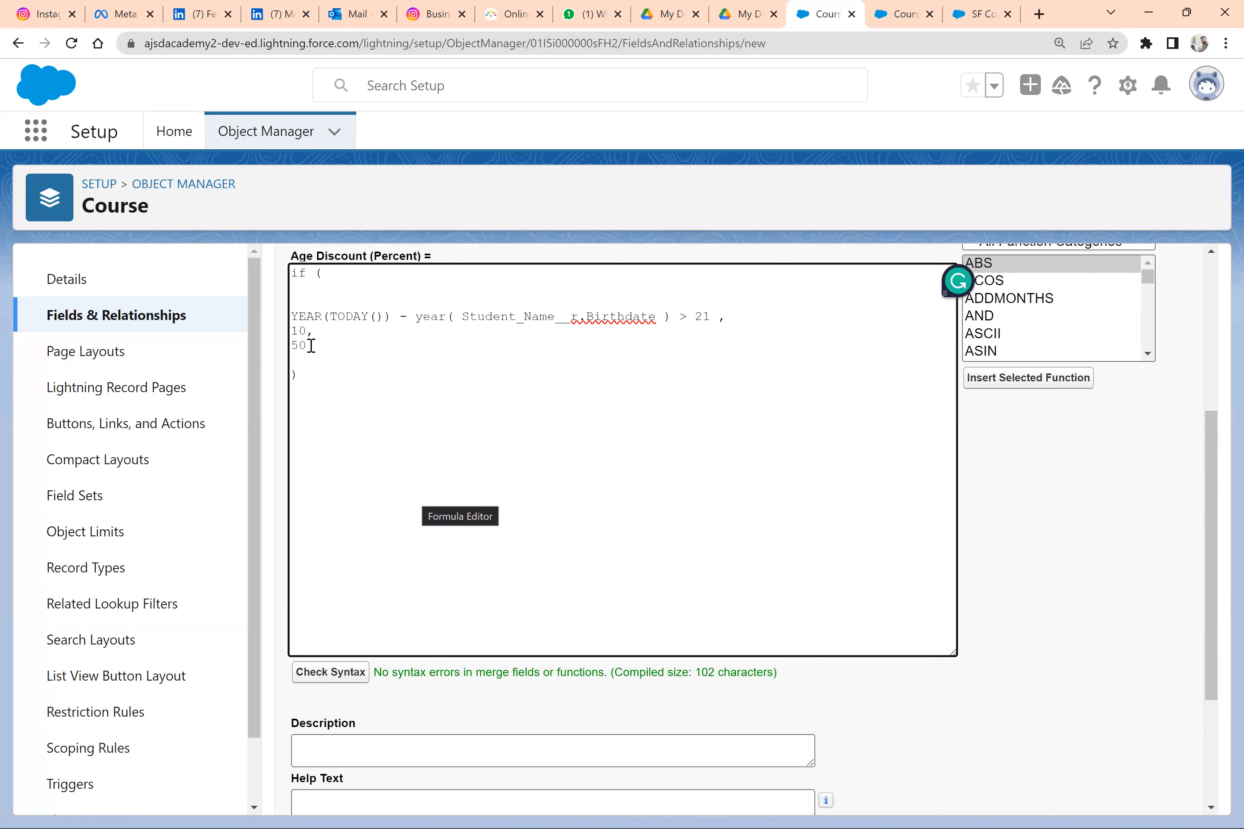
pyautogui.scroll(3, 311, 346)
pyautogui.scroll(-7, 311, 346)
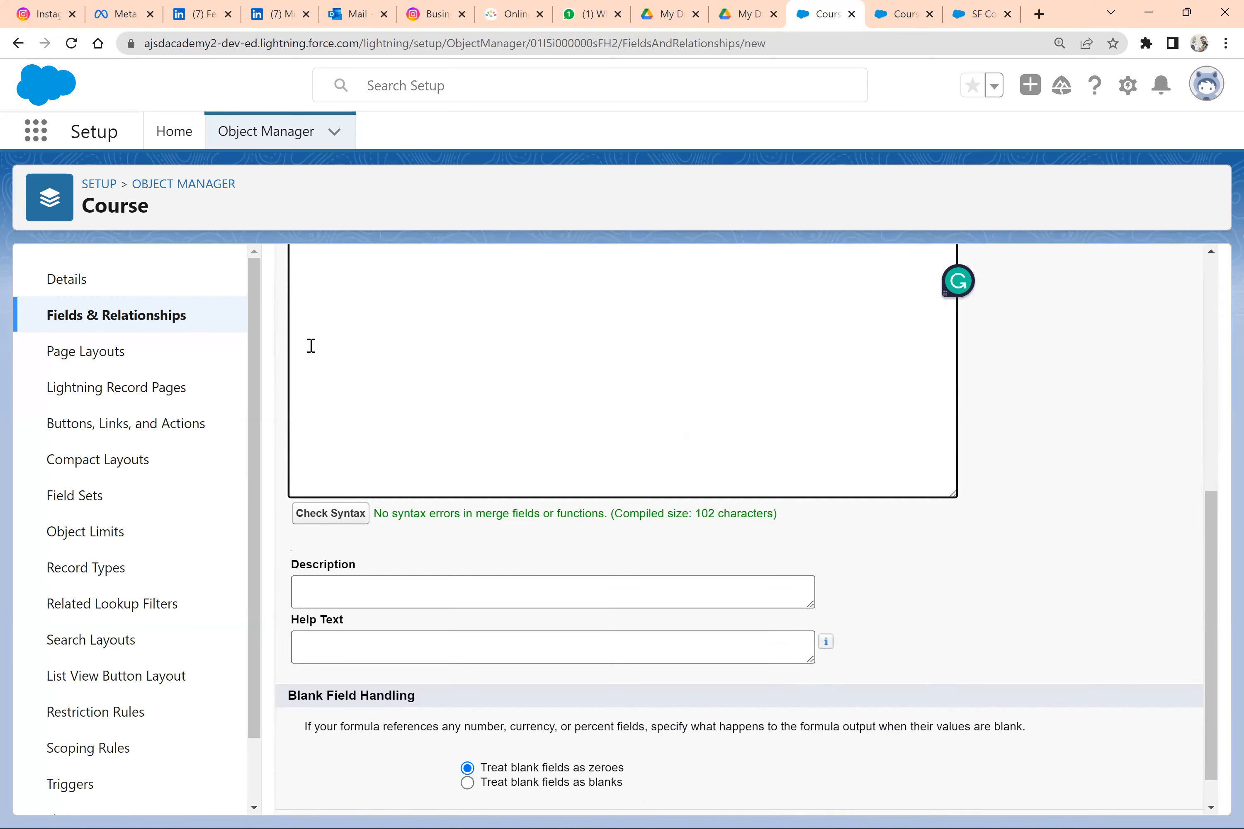
pyautogui.click(1130, 792)
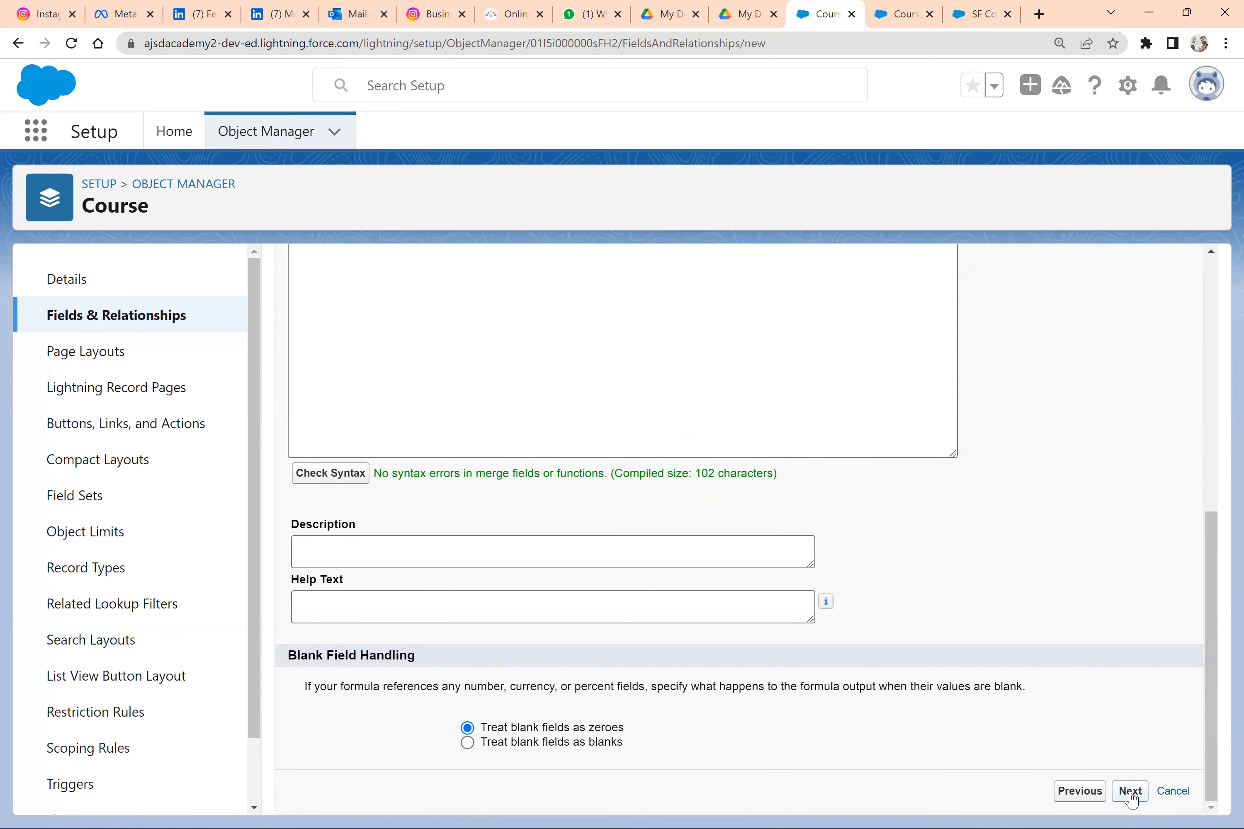
pyautogui.click(907, 555)
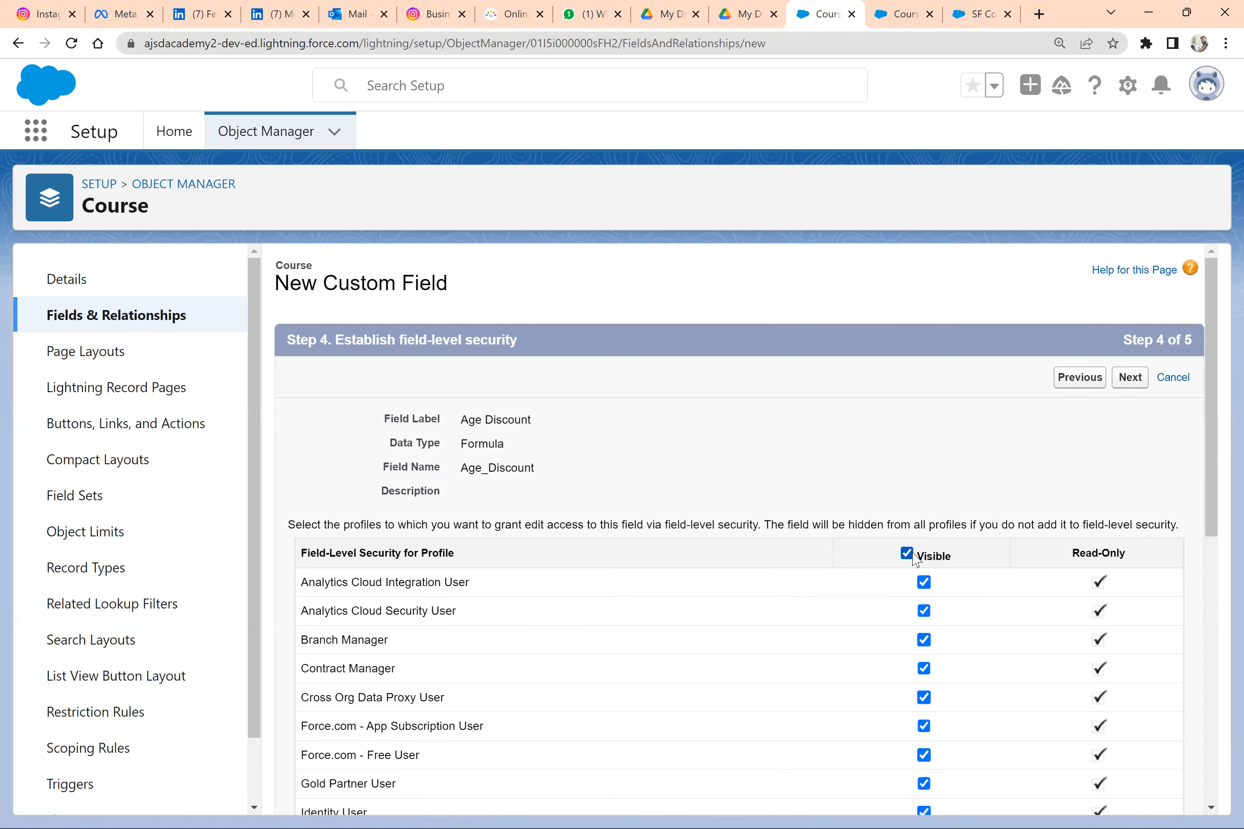
pyautogui.click(1130, 378)
pyautogui.click(1133, 381)
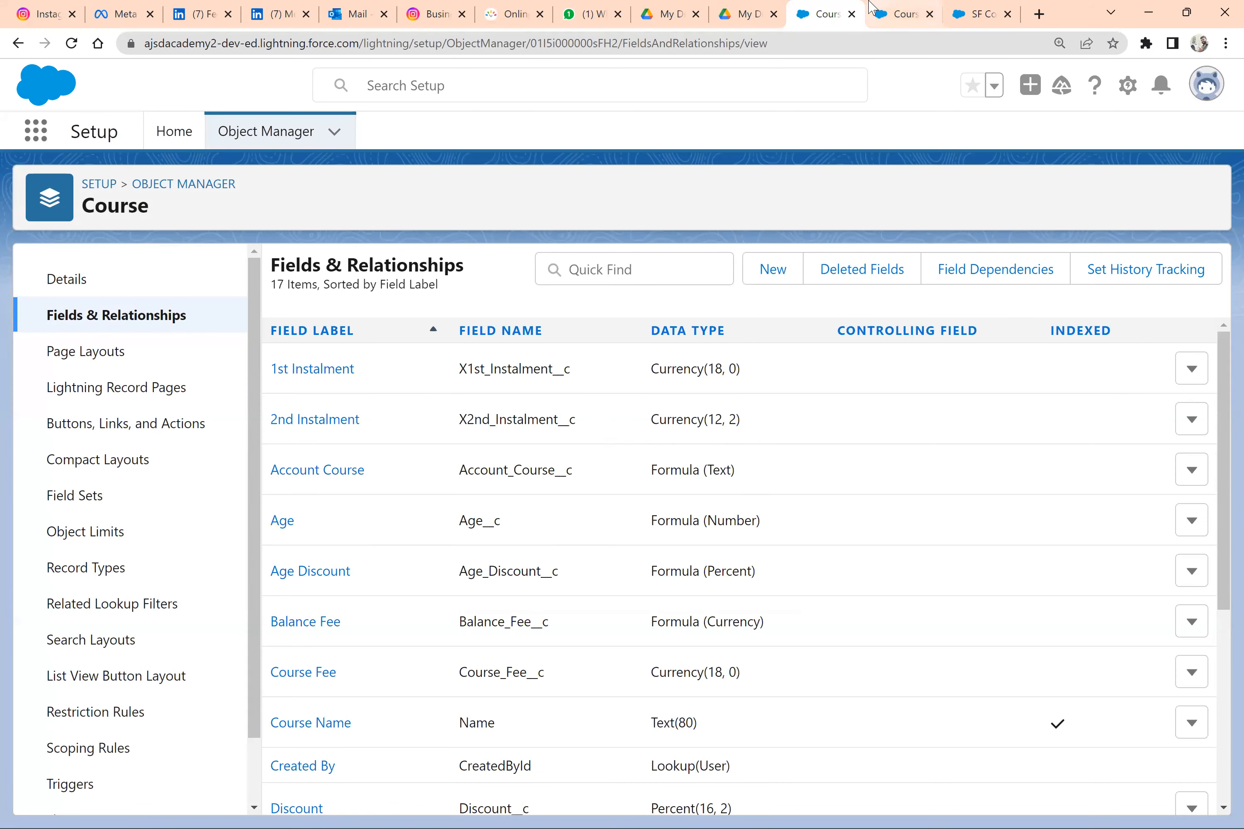
# Open the SF Consulting course record, reload it, and examine its Age Discount value
pyautogui.click(888, 14)
pyautogui.click(977, 14)
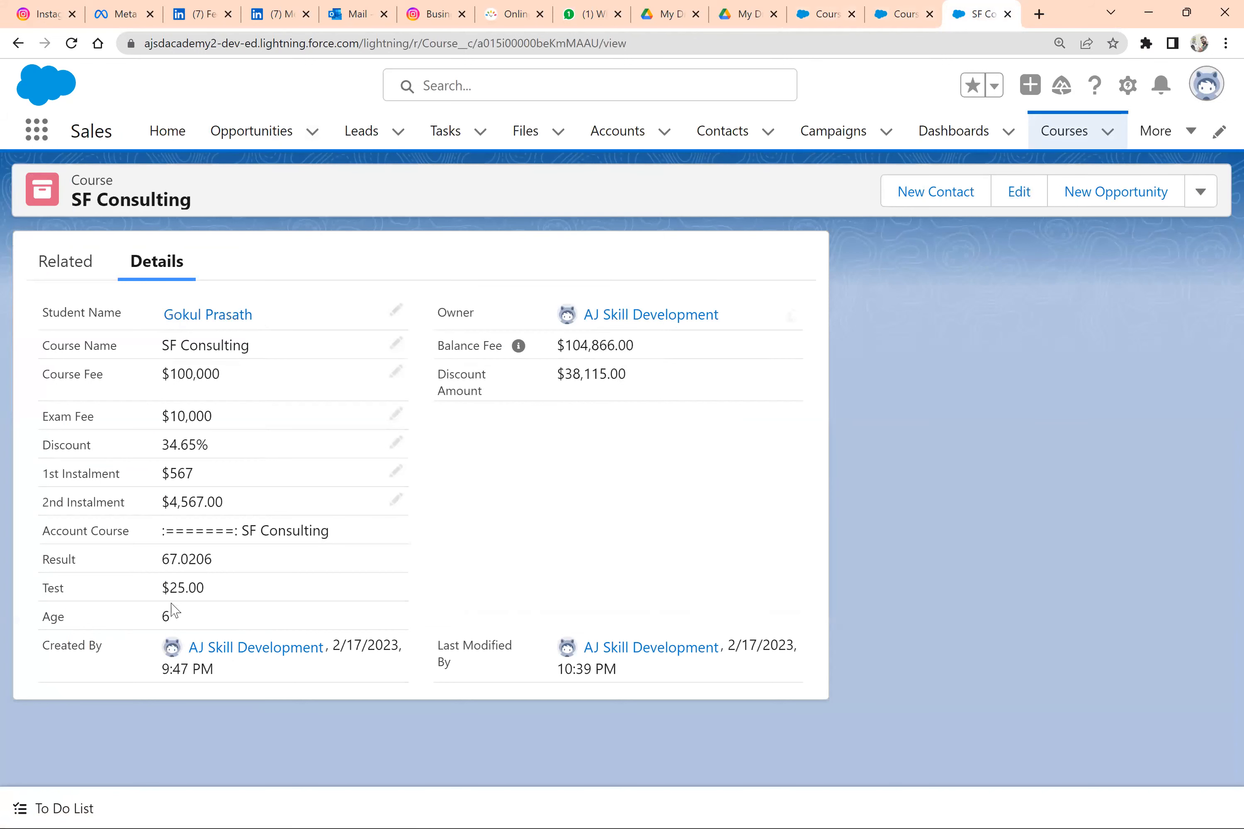
pyautogui.click(69, 51)
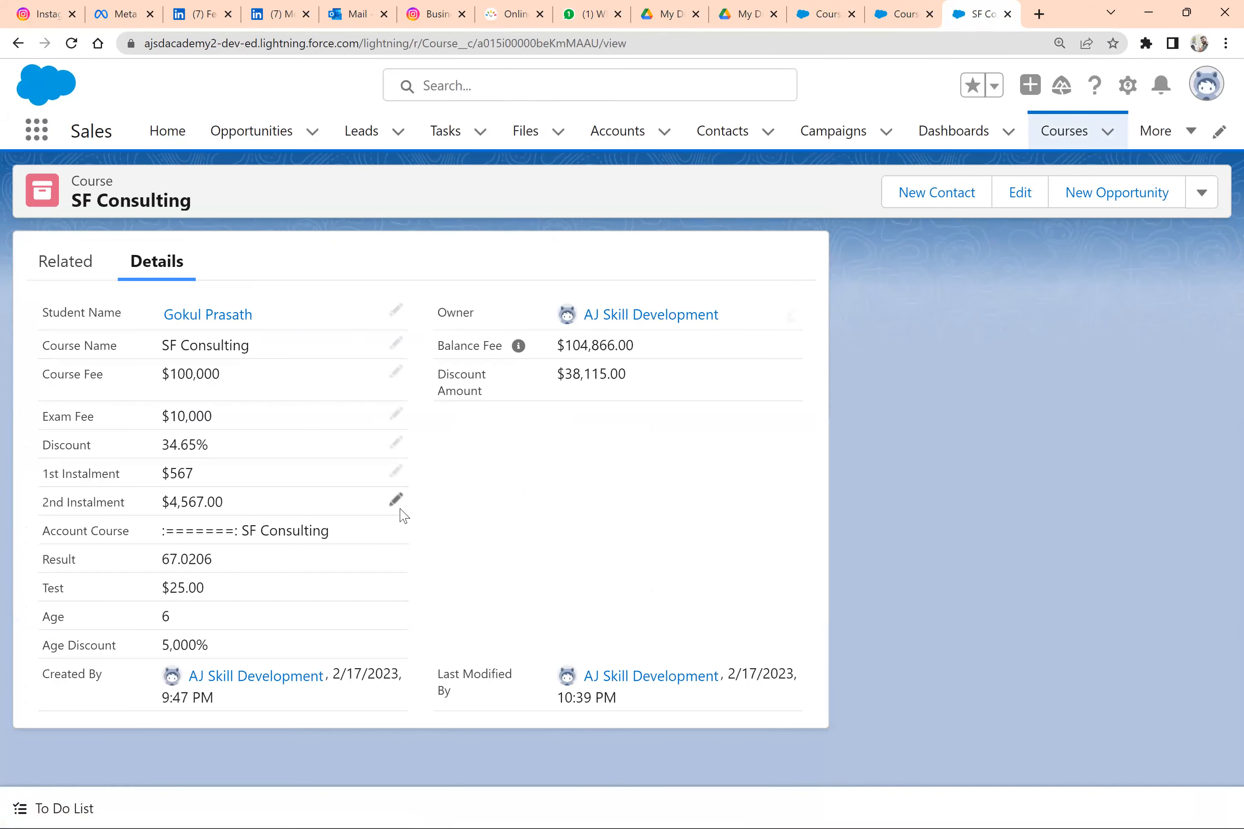
pyautogui.moveTo(164, 644); pyautogui.dragTo(206, 644)
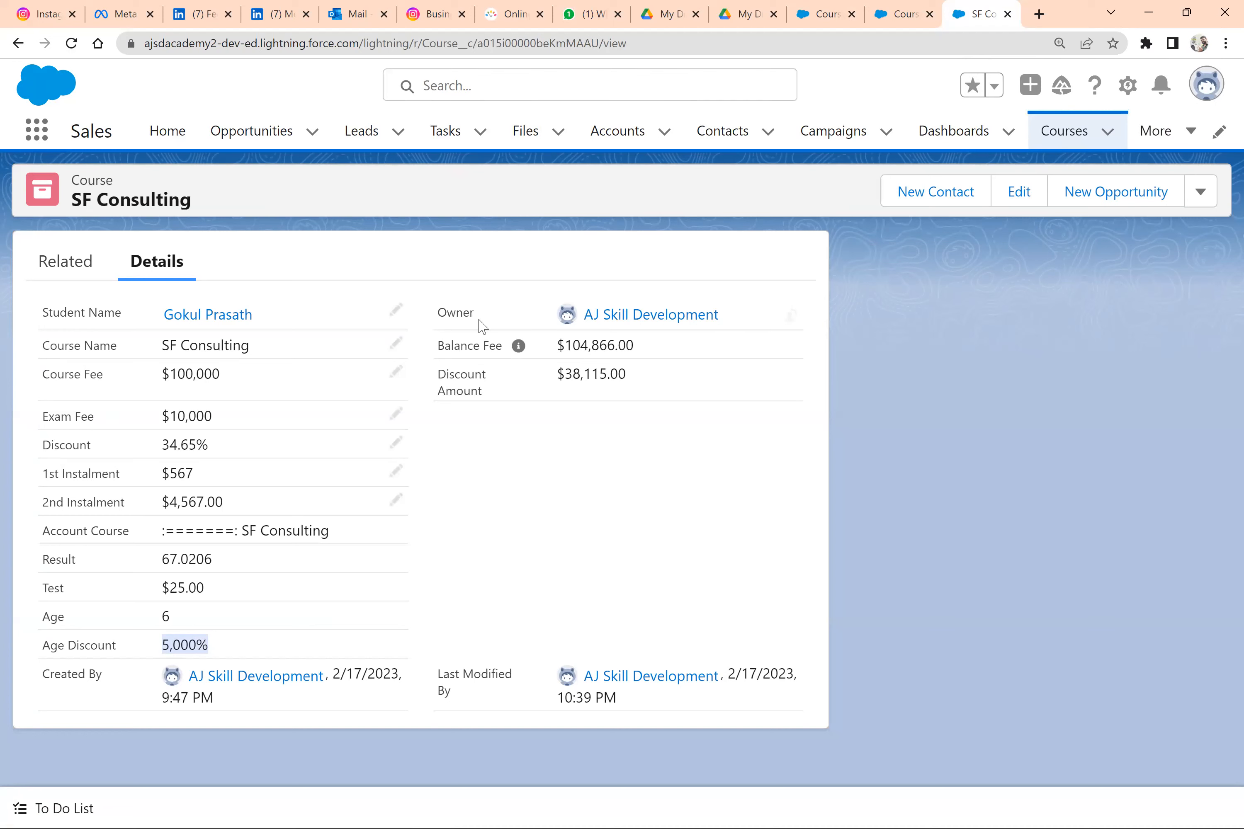
# Go back to Course's field list in Setup and open the Age Discount field for editing
pyautogui.click(882, 10)
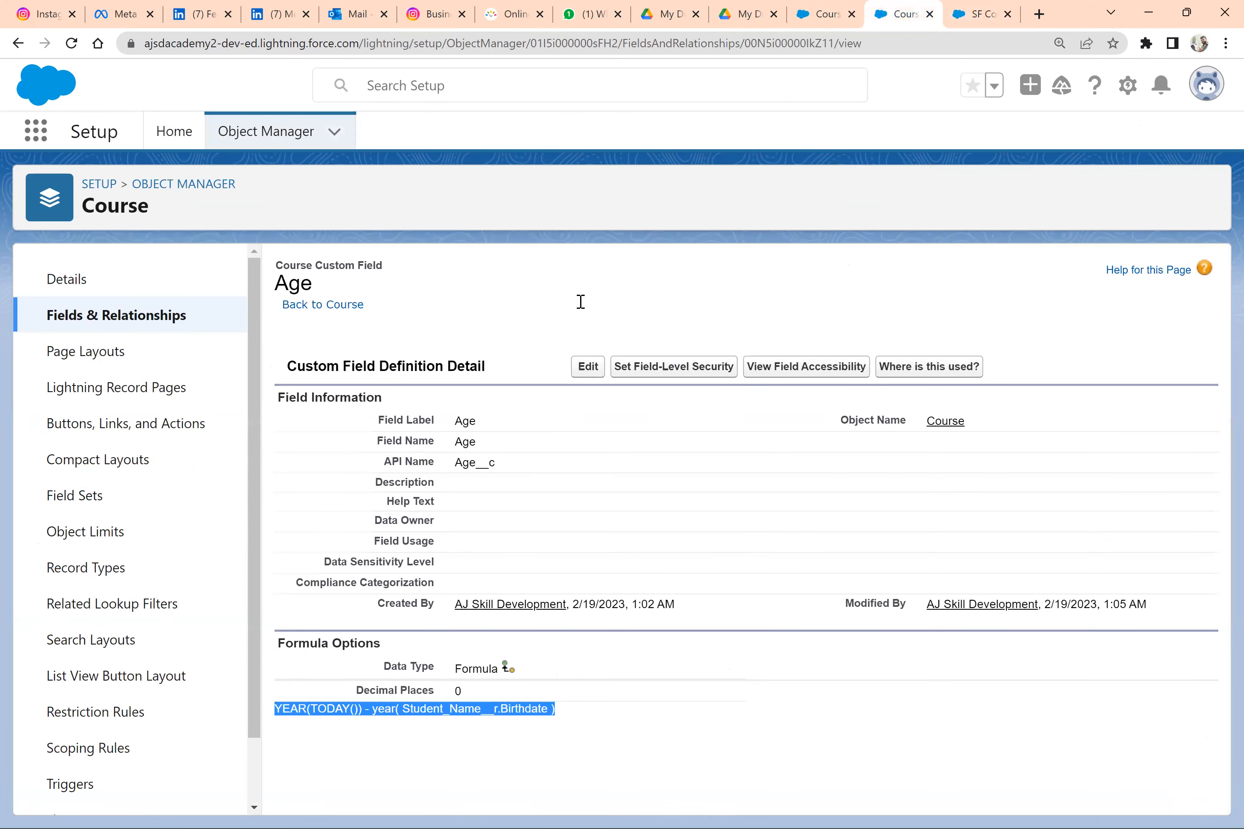
pyautogui.click(824, 14)
pyautogui.click(886, 10)
pyautogui.click(838, 6)
pyautogui.scroll(-5, 402, 583)
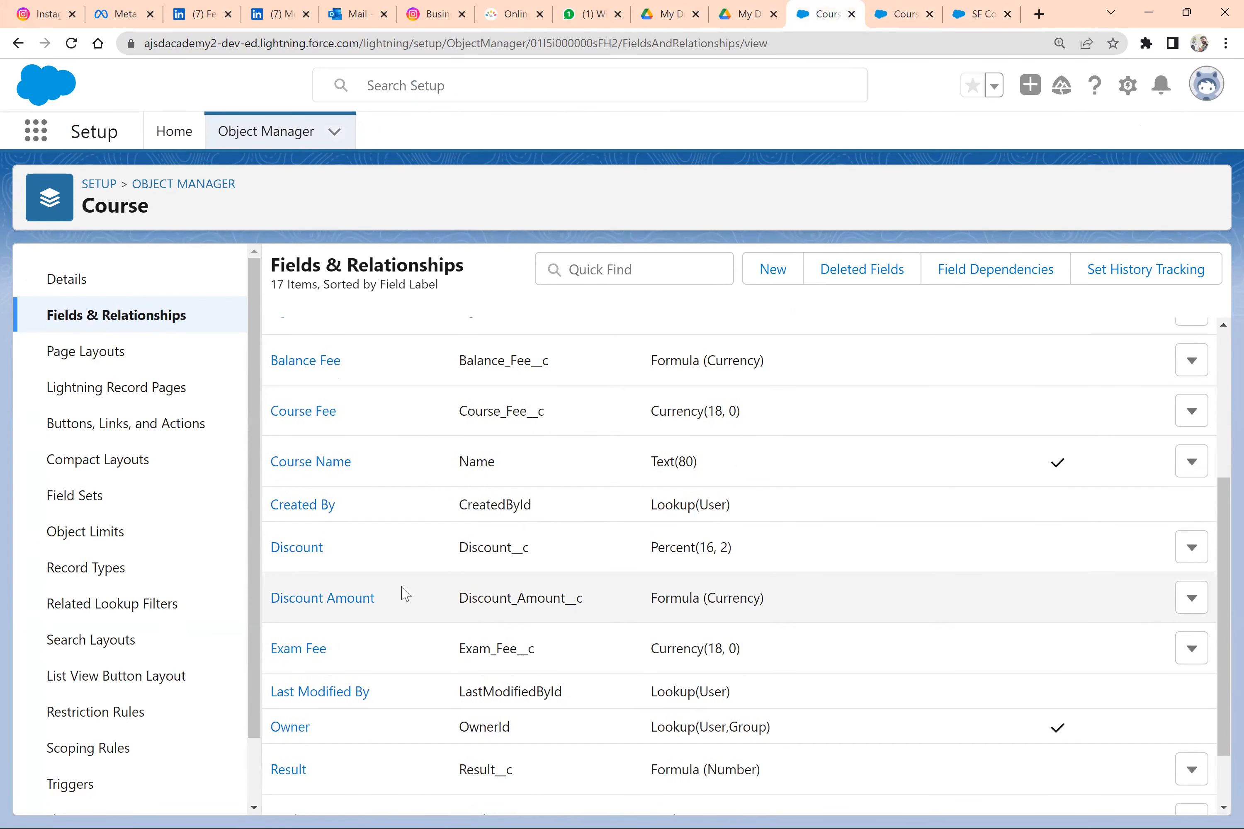
pyautogui.scroll(-2, 349, 636)
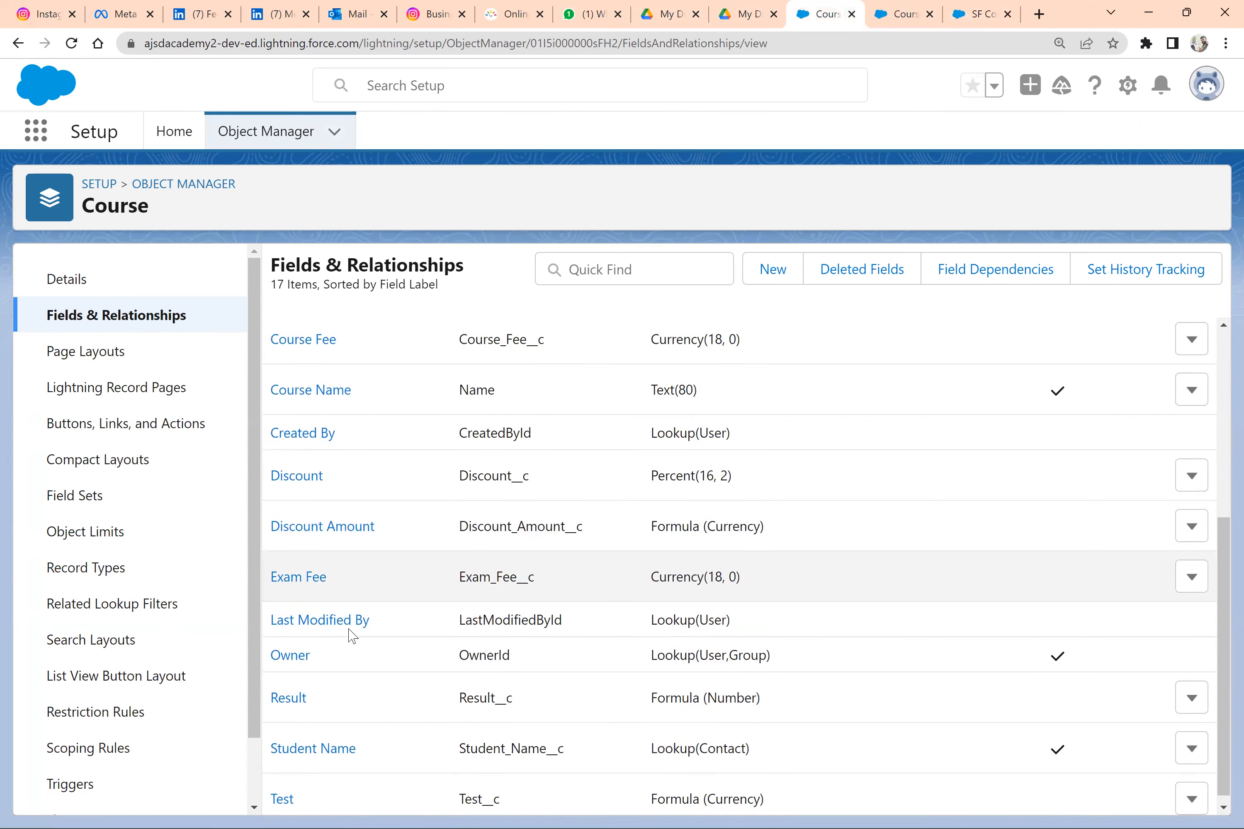
pyautogui.scroll(7, 364, 599)
pyautogui.click(1190, 572)
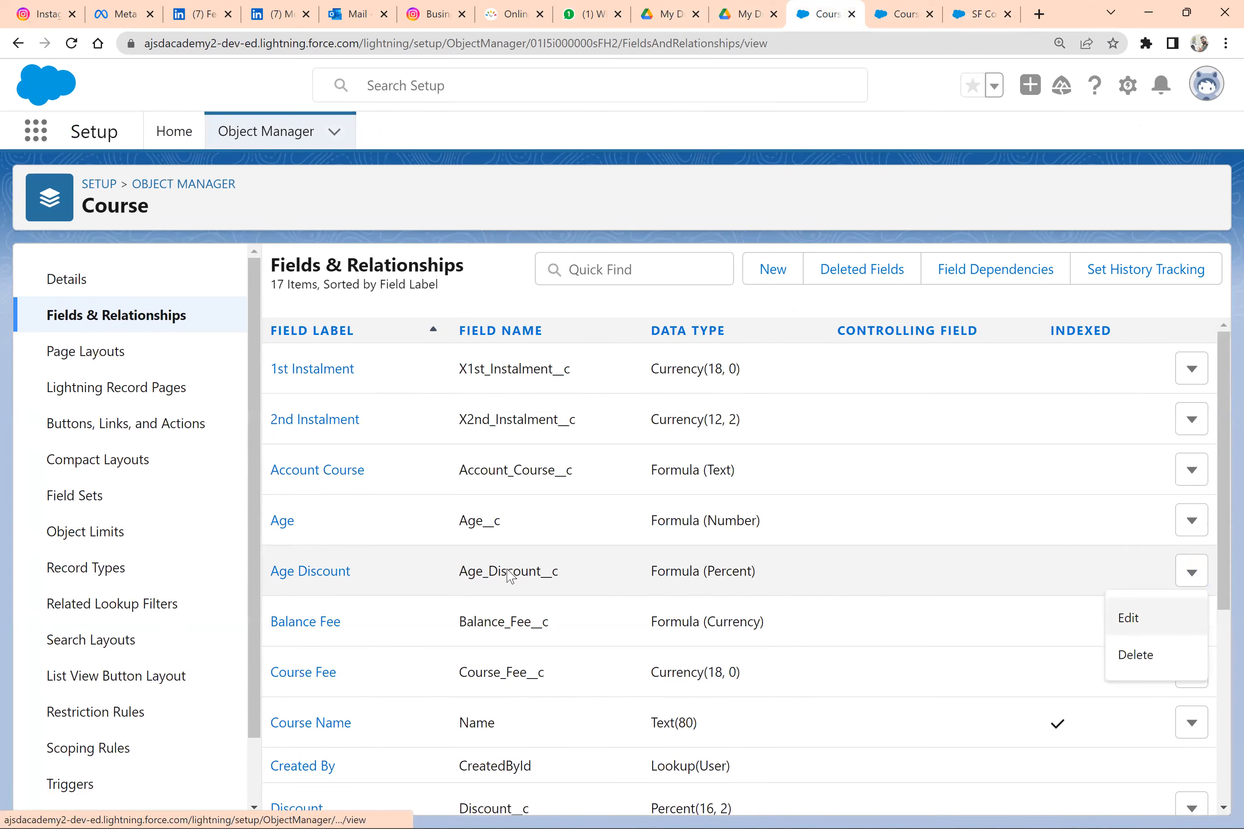
pyautogui.scroll(-1, 305, 600)
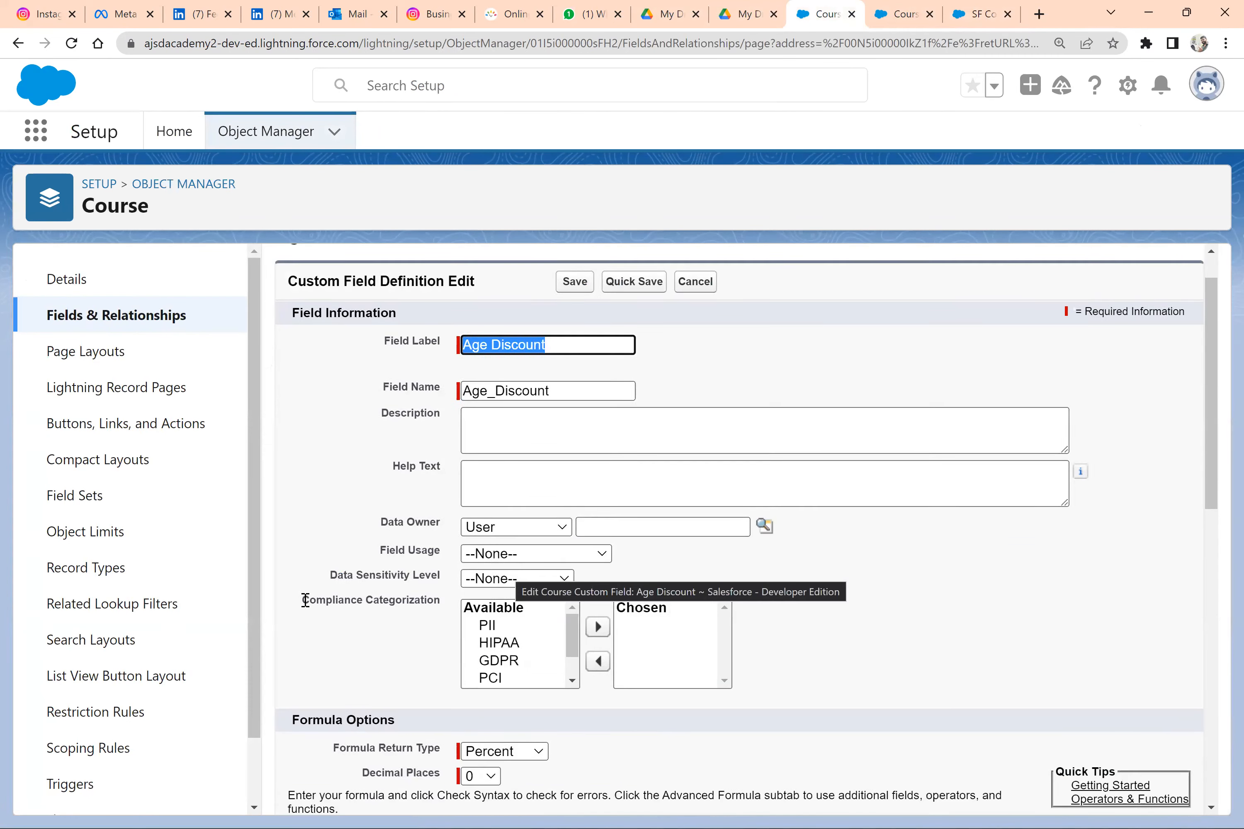
# Change the Age Discount formula's results to 0.1 for ages above 21 and 0.5 otherwise
pyautogui.scroll(-5, 305, 600)
pyautogui.click(306, 589)
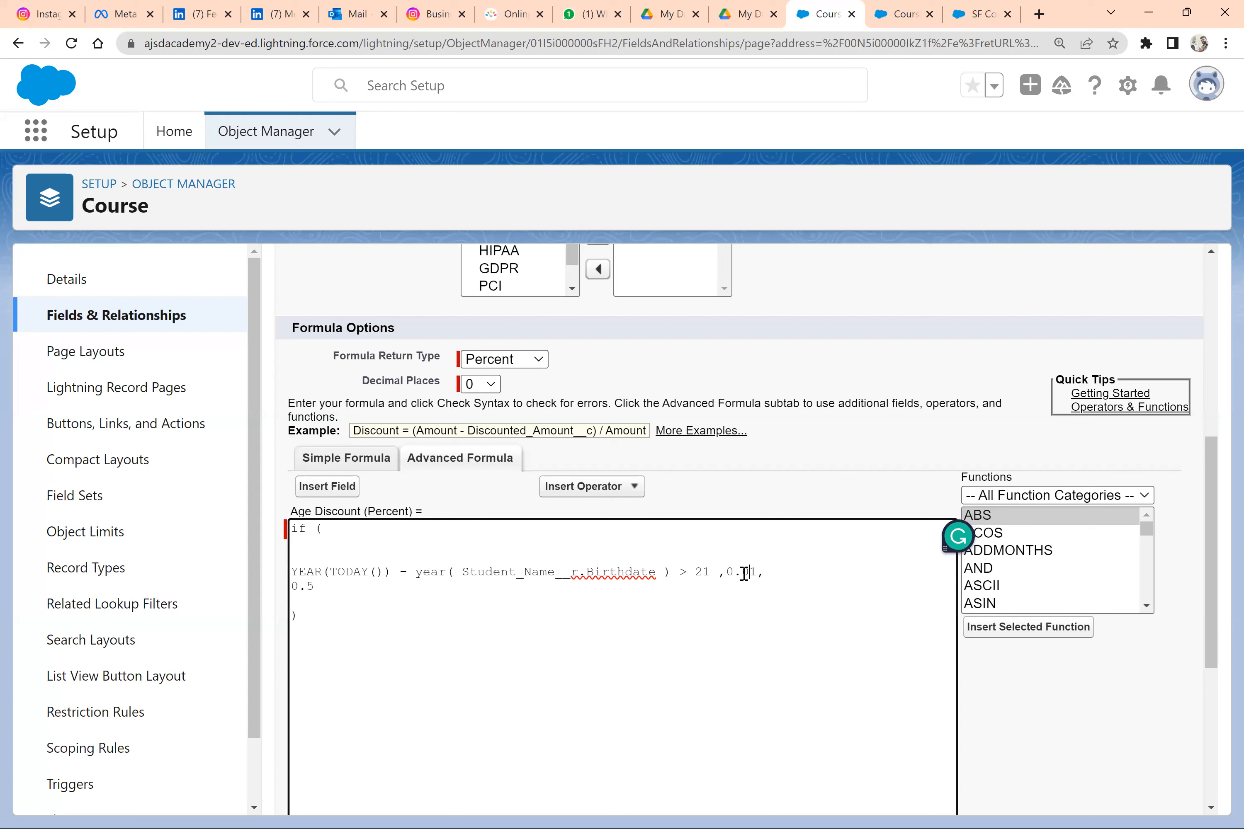
pyautogui.click(744, 574)
# Check the syntax of the edited Age Discount formula and save the field
pyautogui.scroll(-6, 386, 617)
pyautogui.click(336, 599)
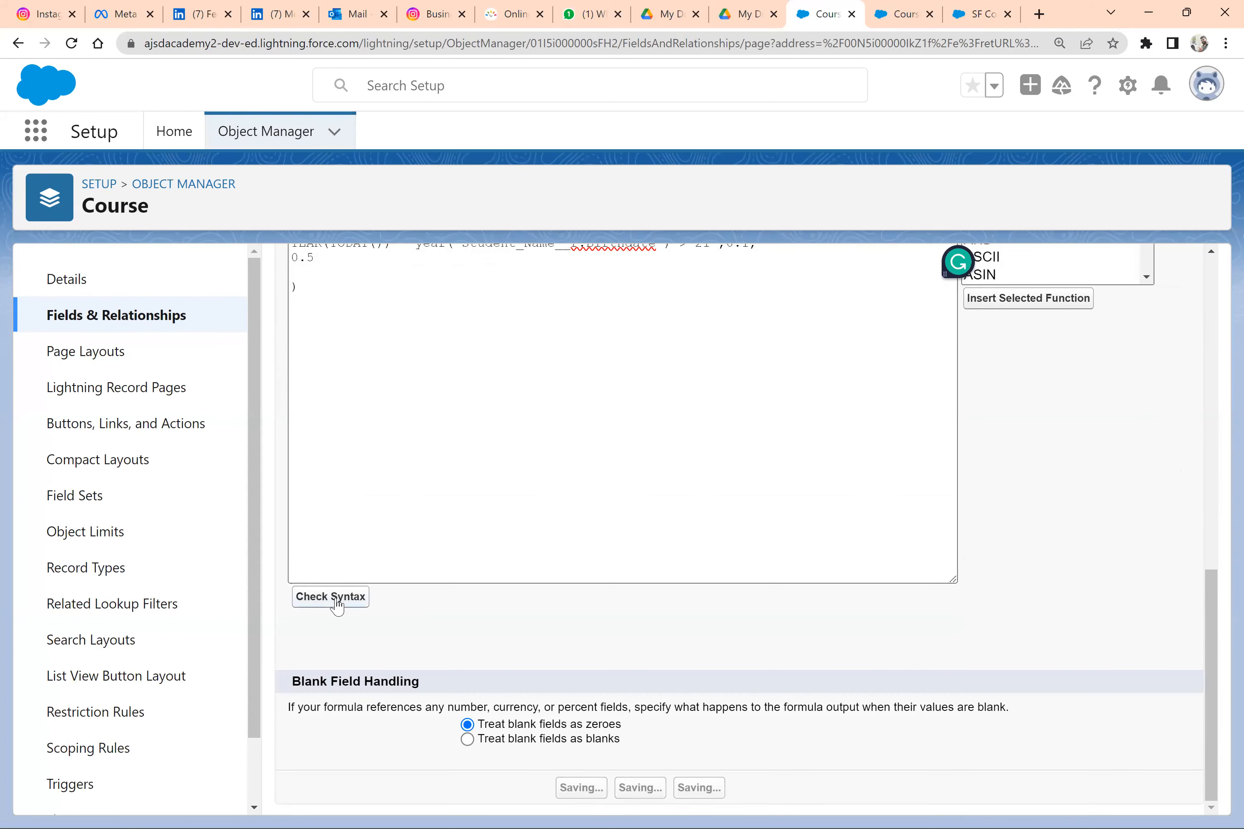
pyautogui.scroll(-7, 631, 592)
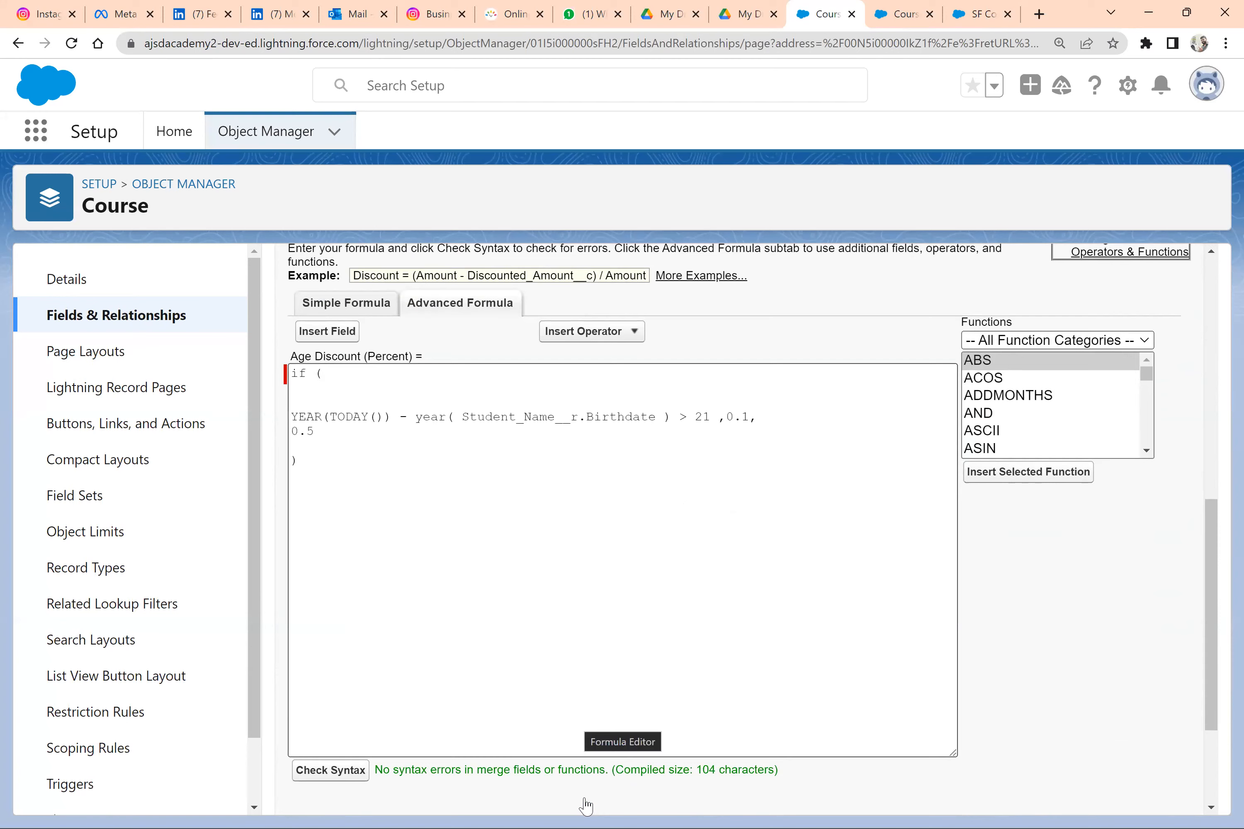
pyautogui.scroll(-3, 585, 805)
pyautogui.click(585, 791)
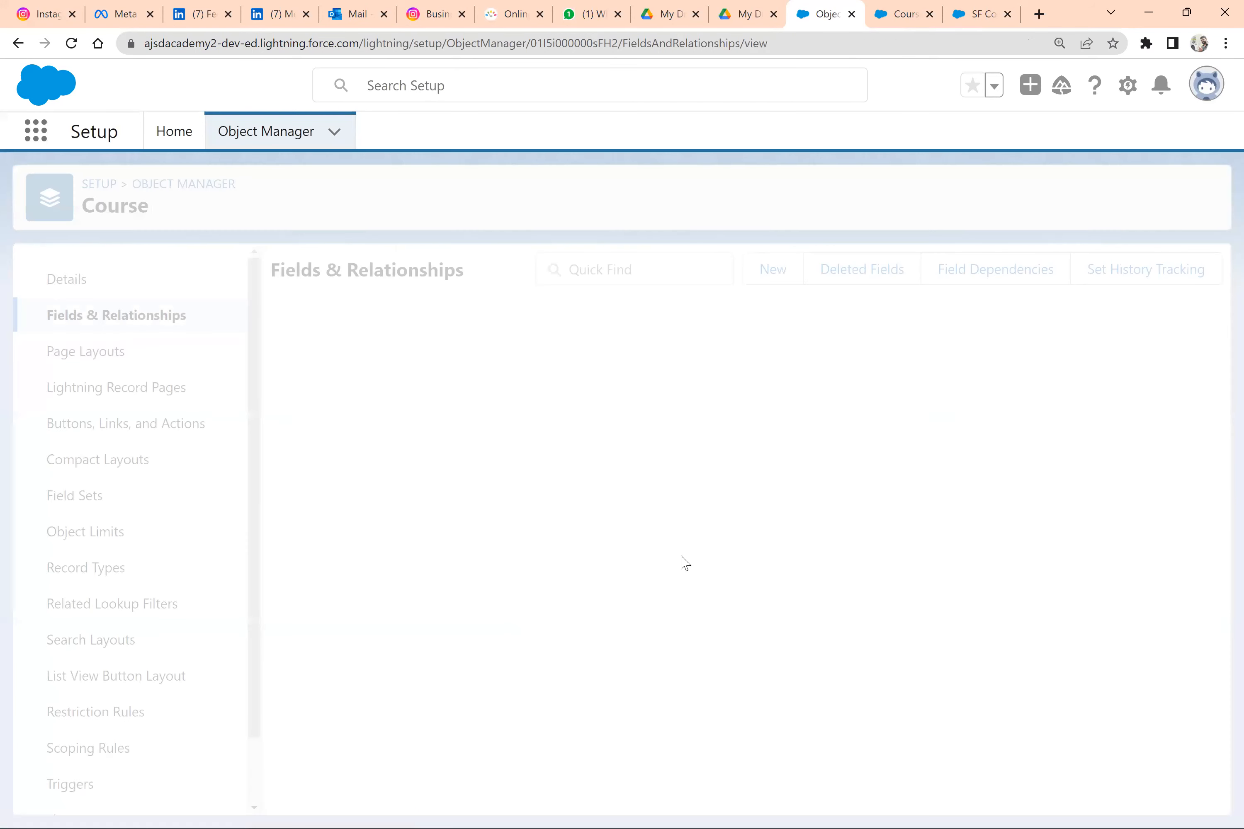
# Return to the SF Consulting course record and refresh it to recheck the Age Discount with the edited formula
pyautogui.click(901, 12)
pyautogui.hotkey('ctrl', 'Tab')
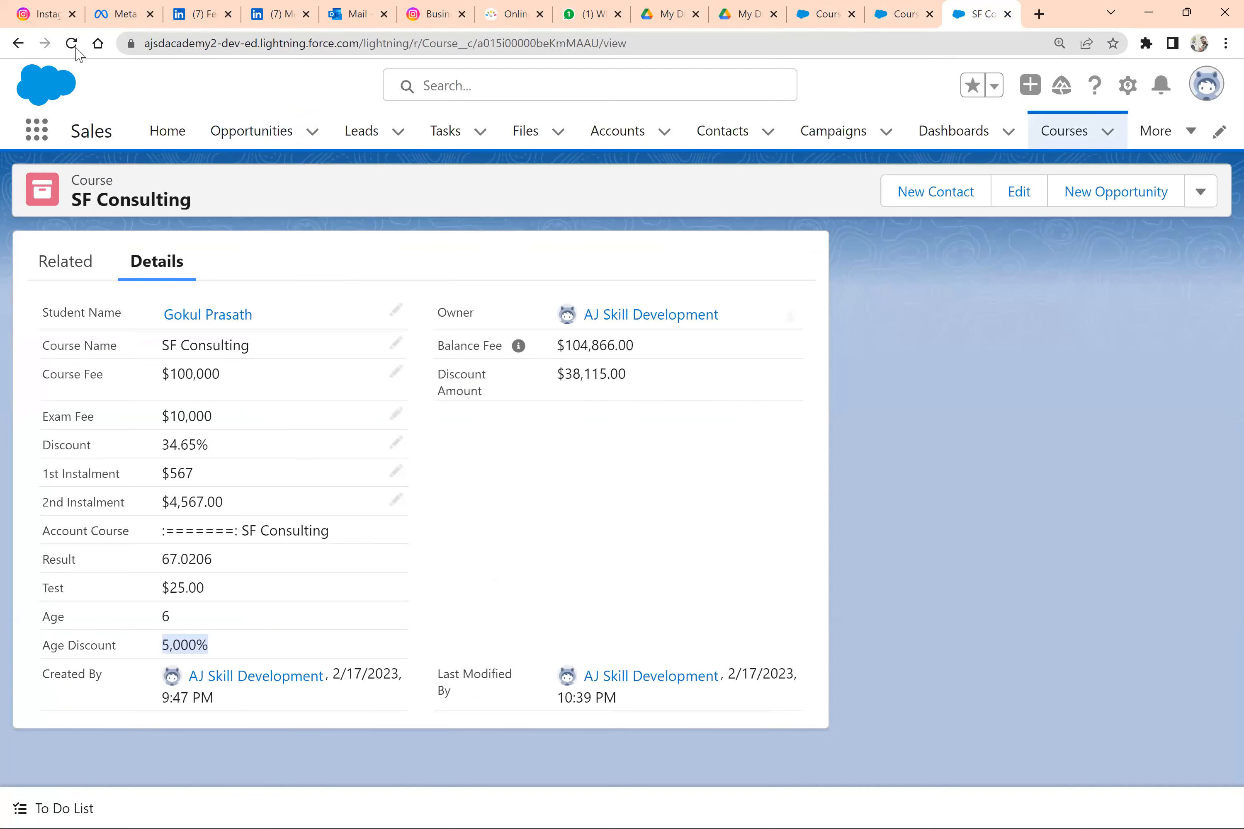
pyautogui.click(72, 43)
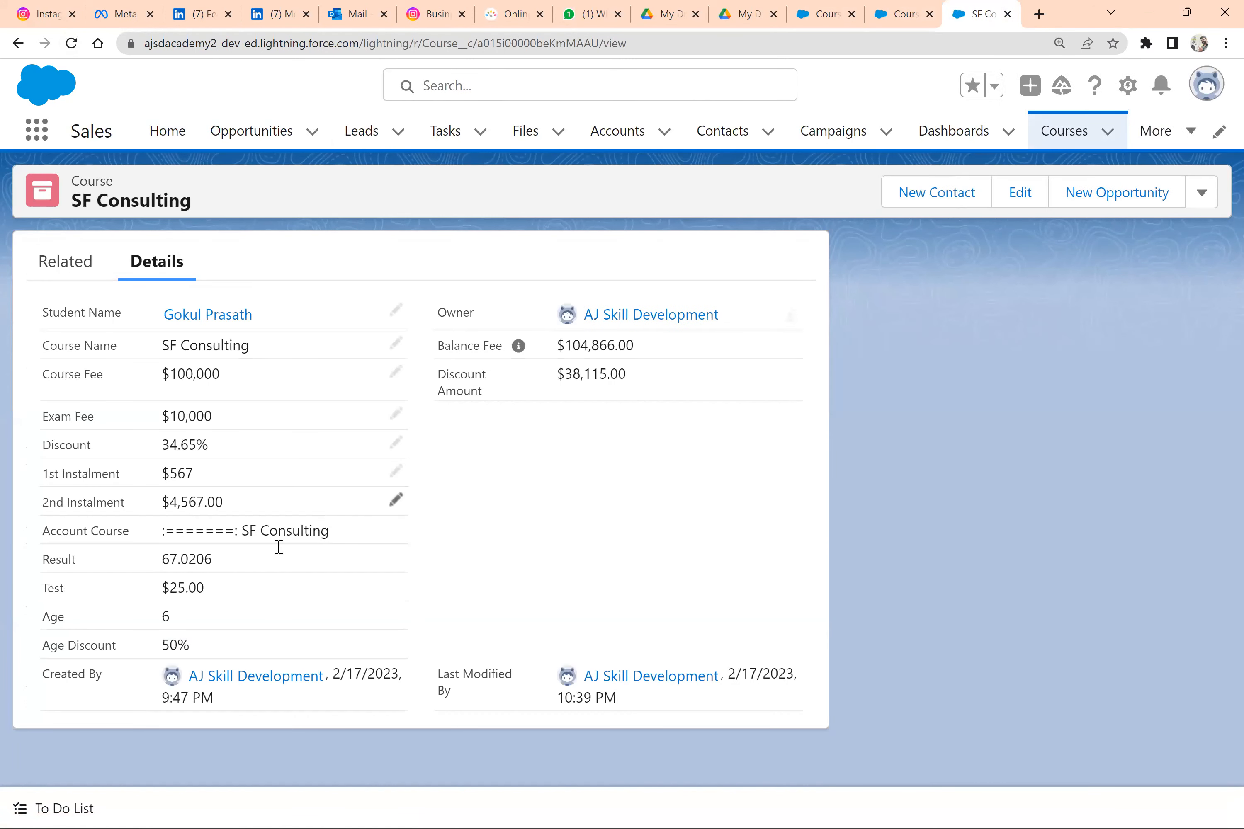
pyautogui.moveTo(199, 652); pyautogui.dragTo(164, 647)
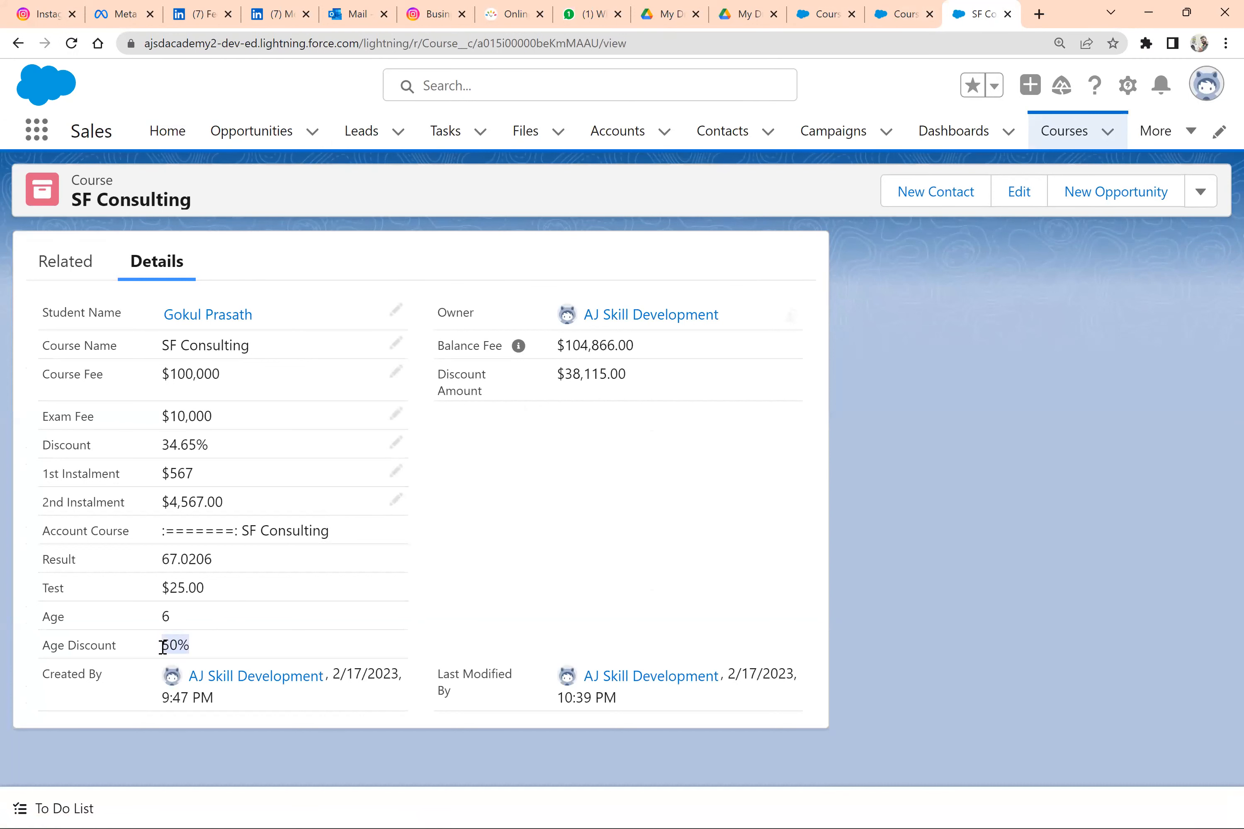
# Open the details of the student's contact record linked from the SF Consulting course
pyautogui.moveTo(224, 323)
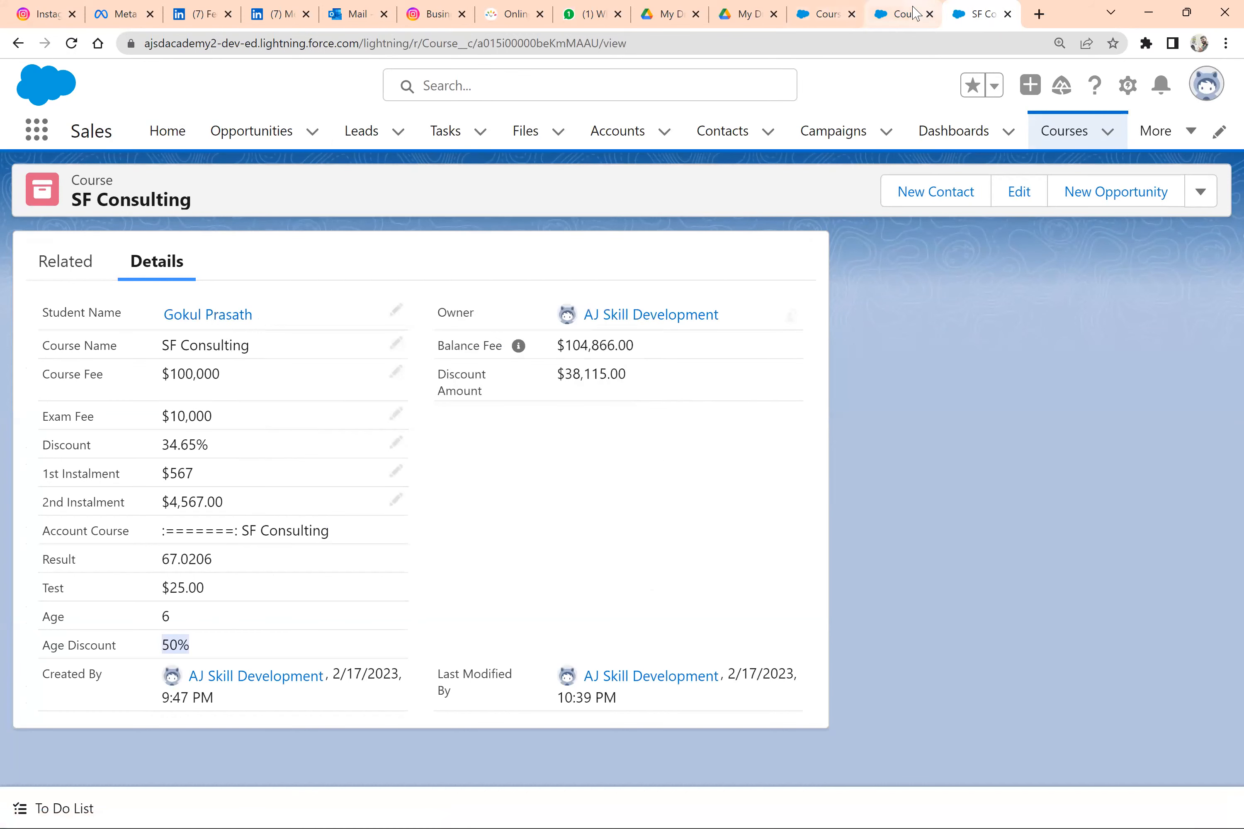
pyautogui.click(847, 14)
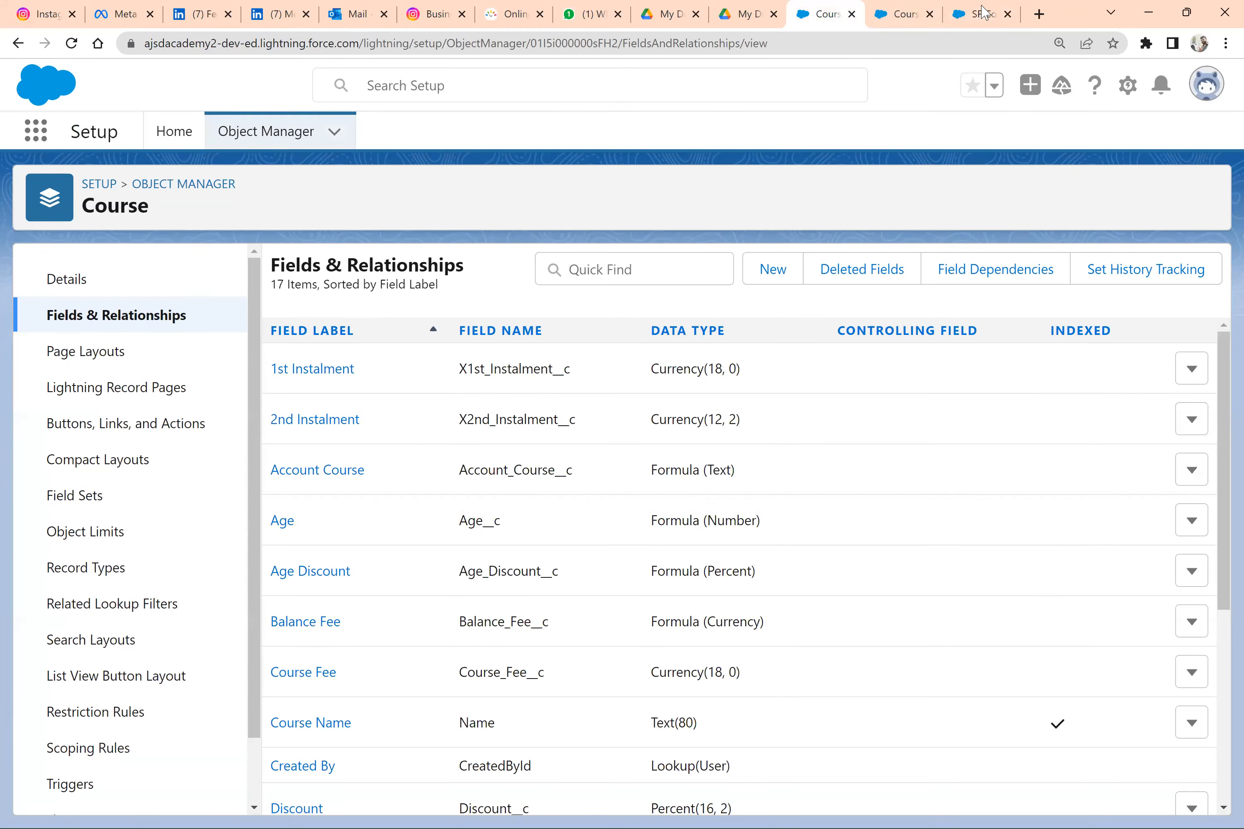
pyautogui.click(984, 12)
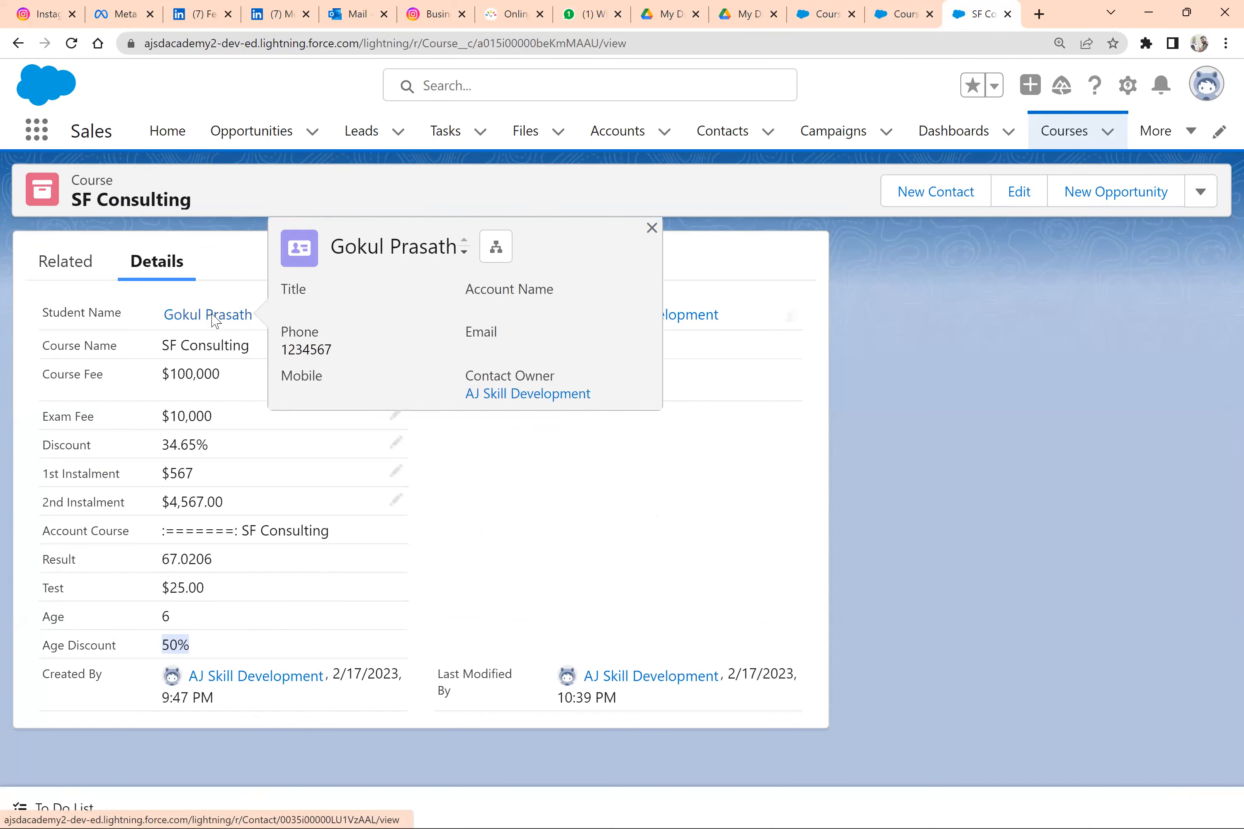
pyautogui.click(214, 320)
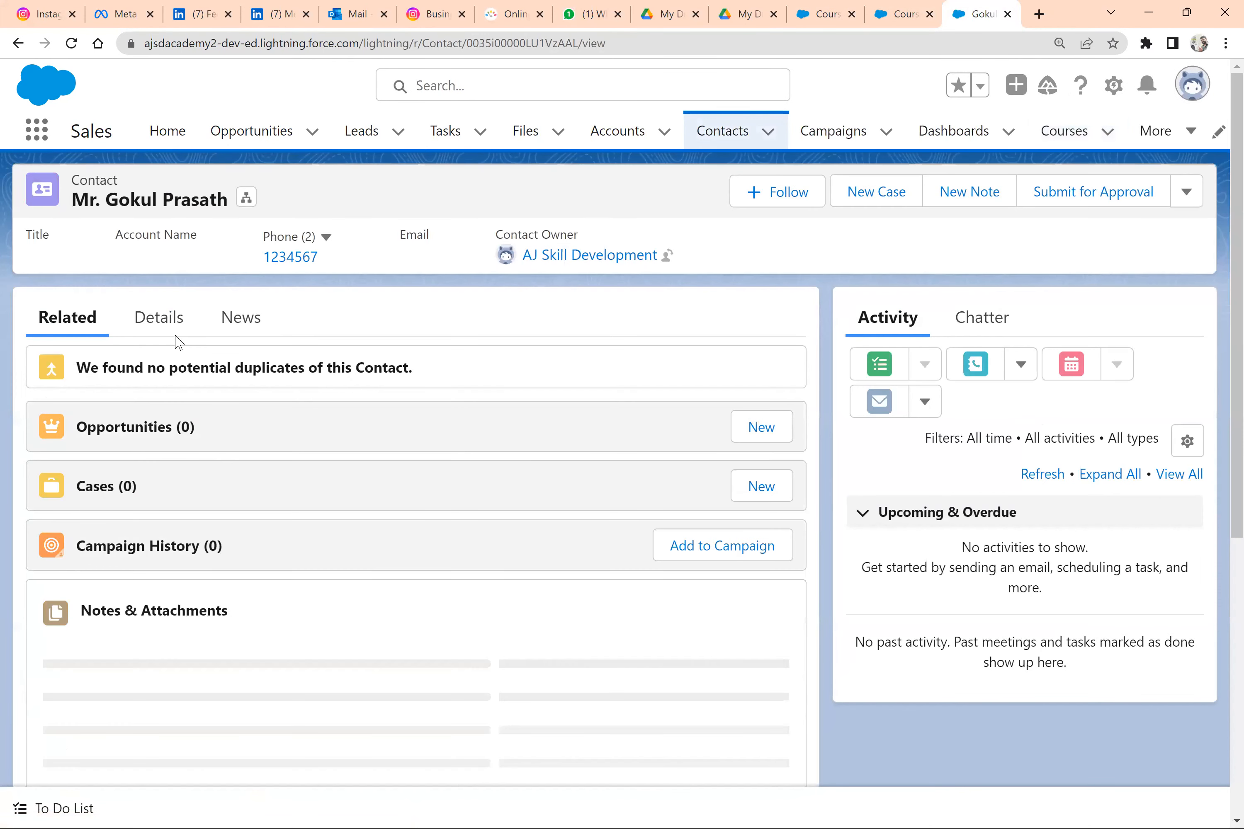
pyautogui.click(161, 319)
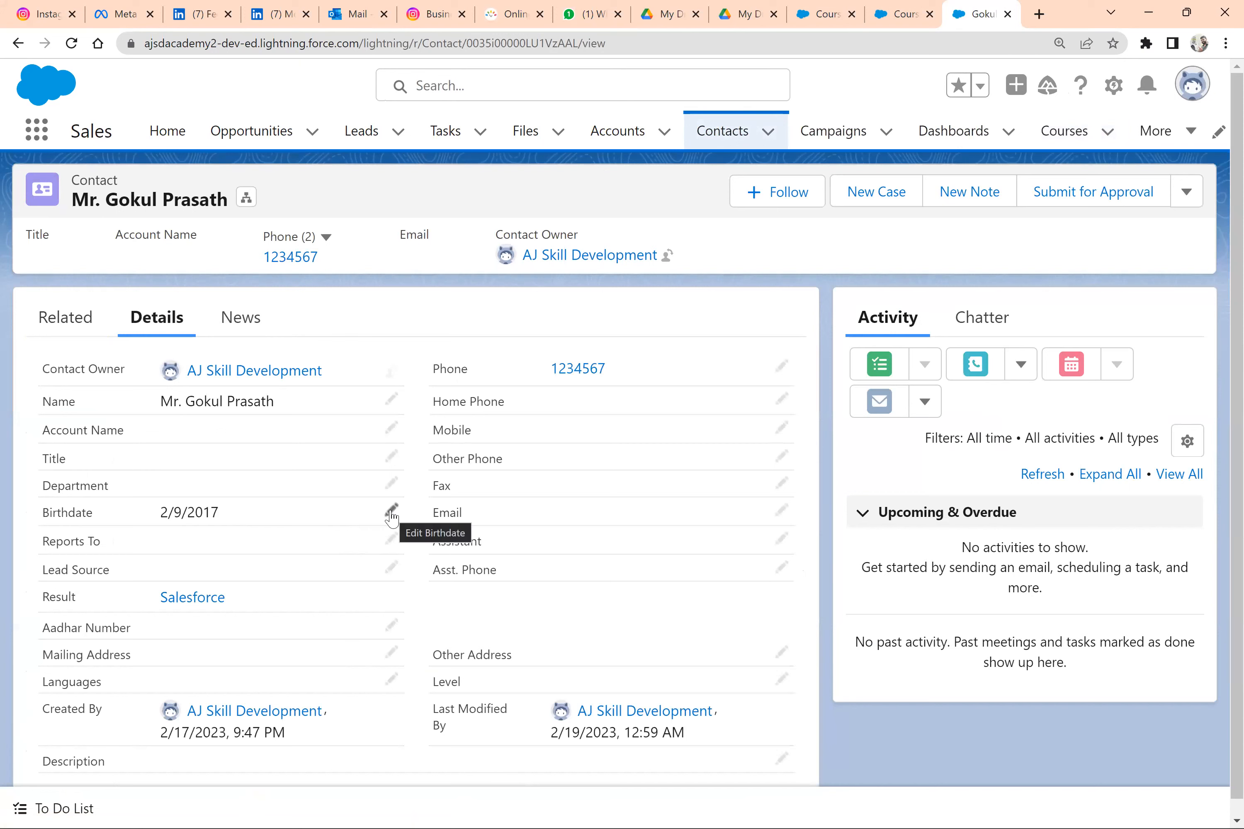
# Change the contact's birthdate to one that makes the student older than 21 and save the record
pyautogui.click(392, 511)
pyautogui.click(335, 507)
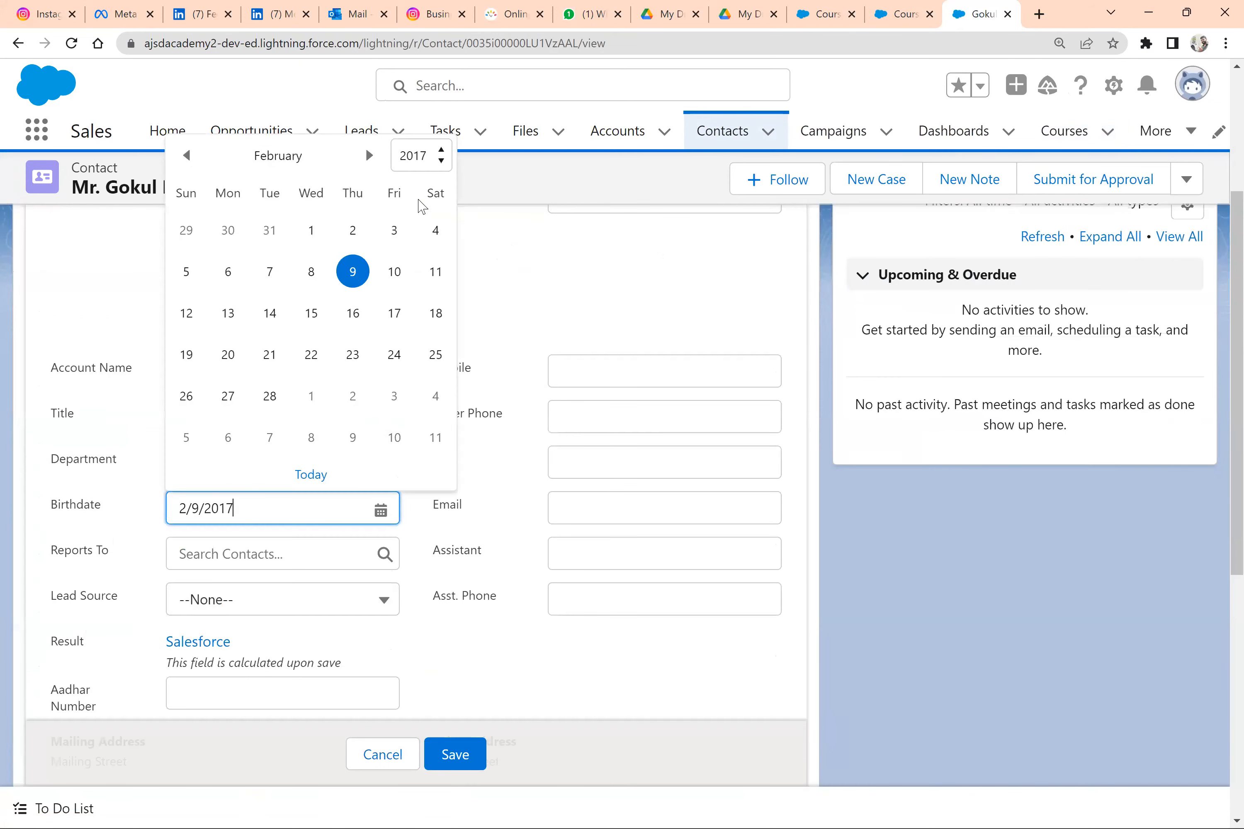
pyautogui.click(421, 155)
pyautogui.click(415, 198)
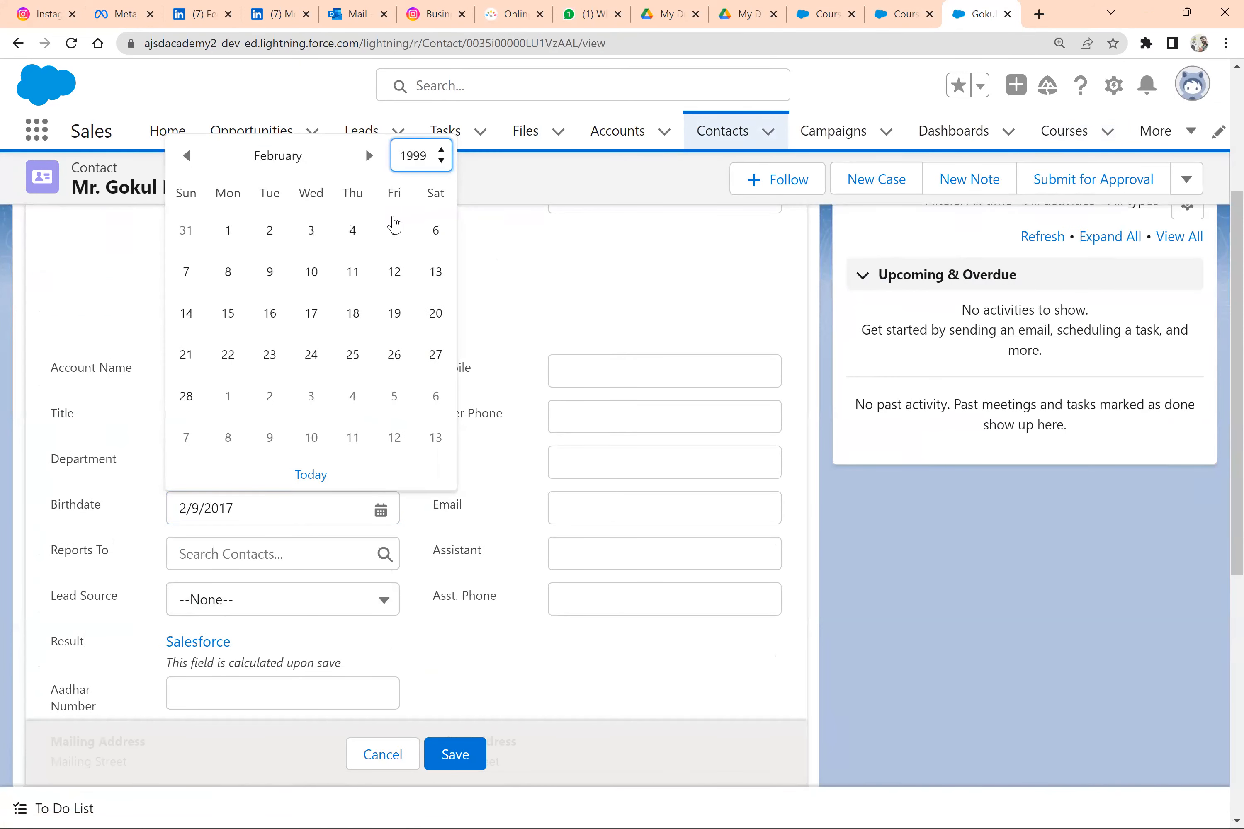
pyautogui.click(394, 231)
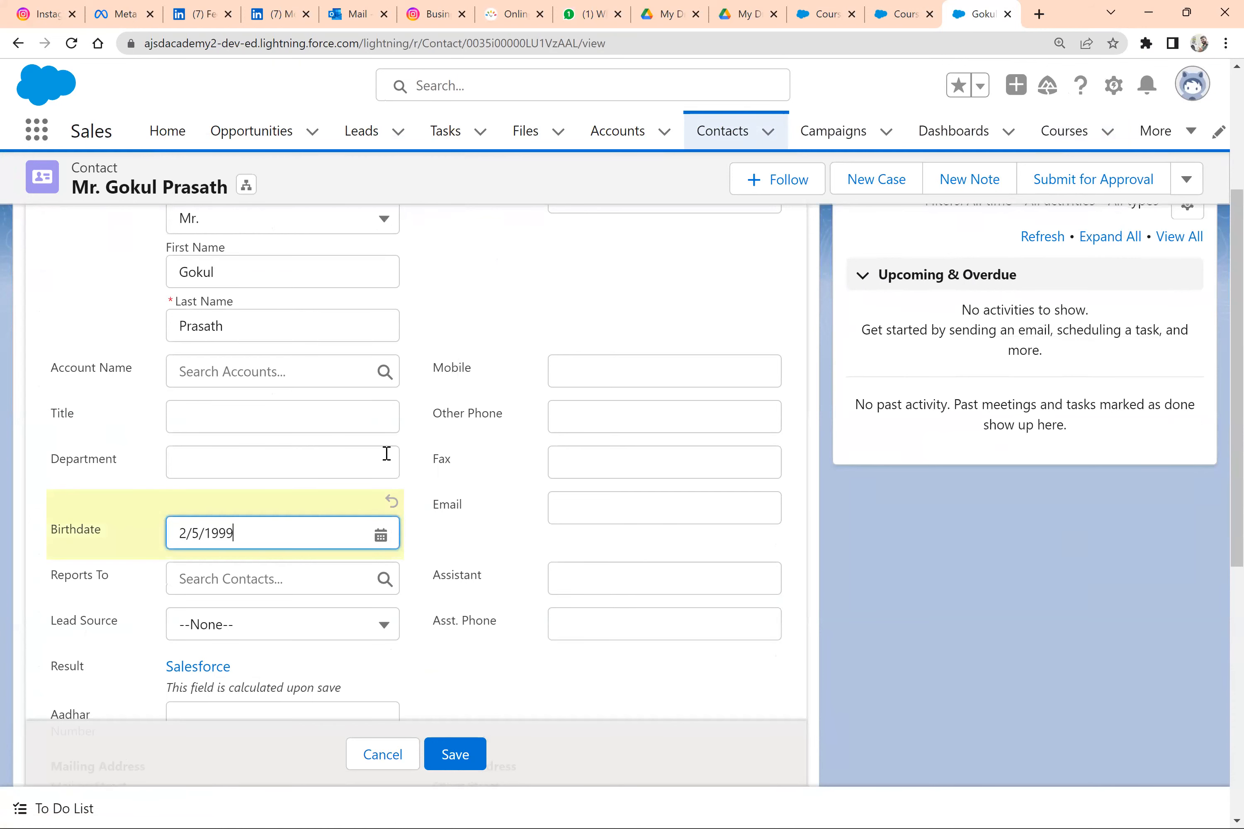
pyautogui.click(454, 755)
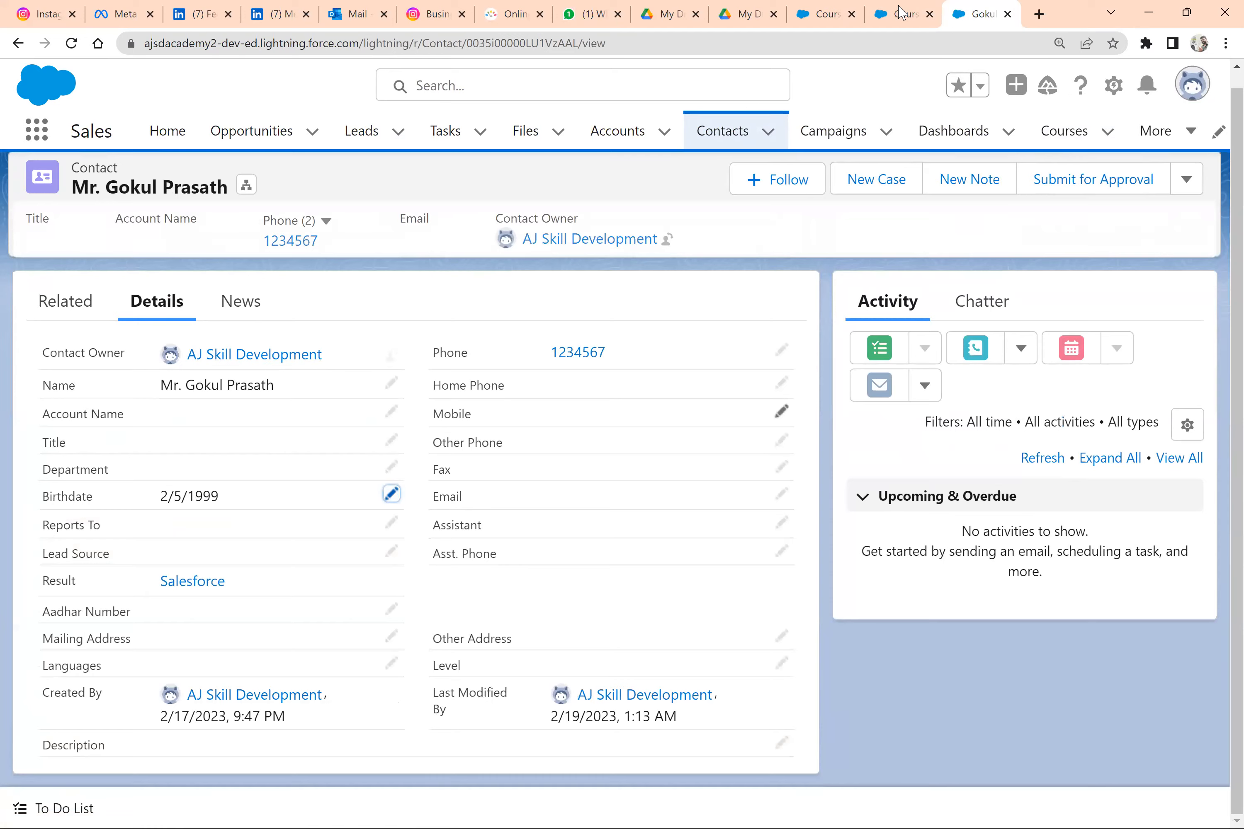
# Open the SF Consulting course from the contact's related courses in a separate browser tab and check its Age Discount
pyautogui.click(902, 11)
pyautogui.click(978, 14)
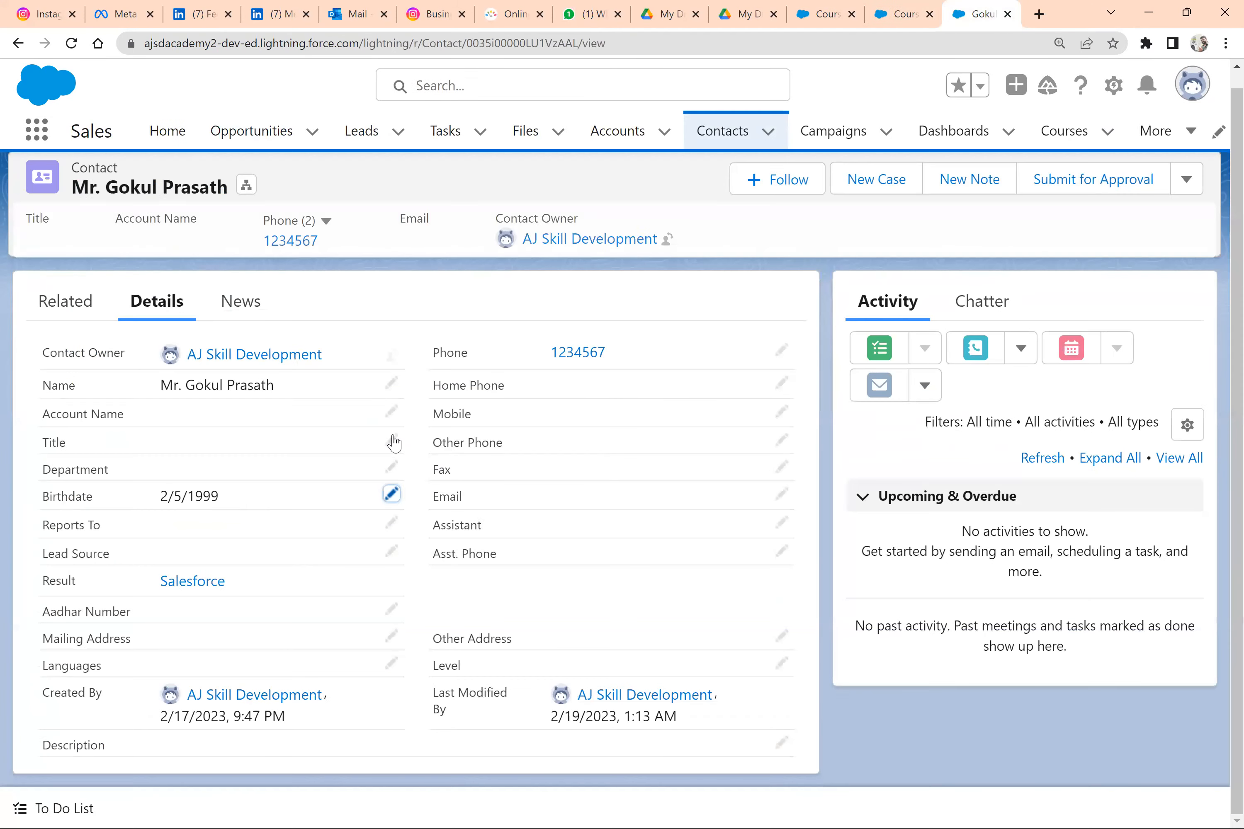
pyautogui.click(80, 304)
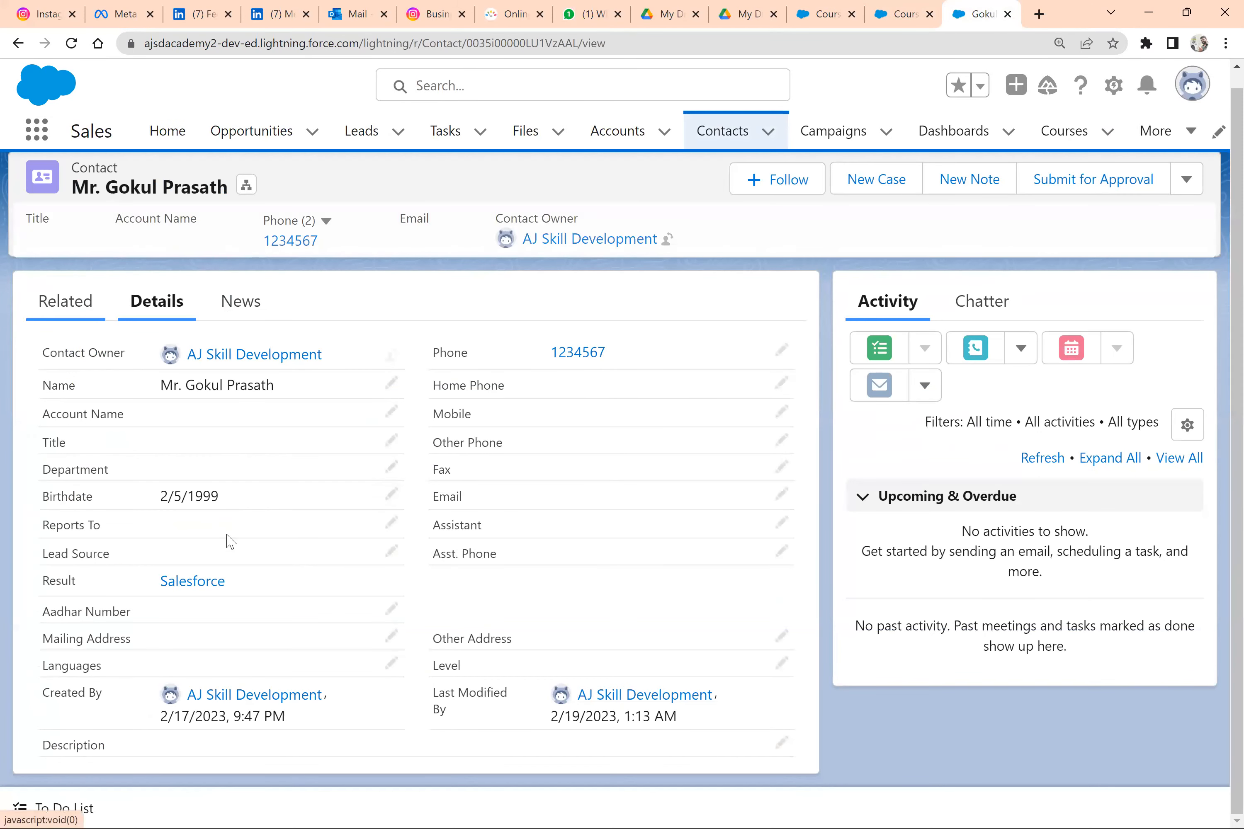
pyautogui.scroll(-2, 128, 639)
pyautogui.rightClick(92, 675)
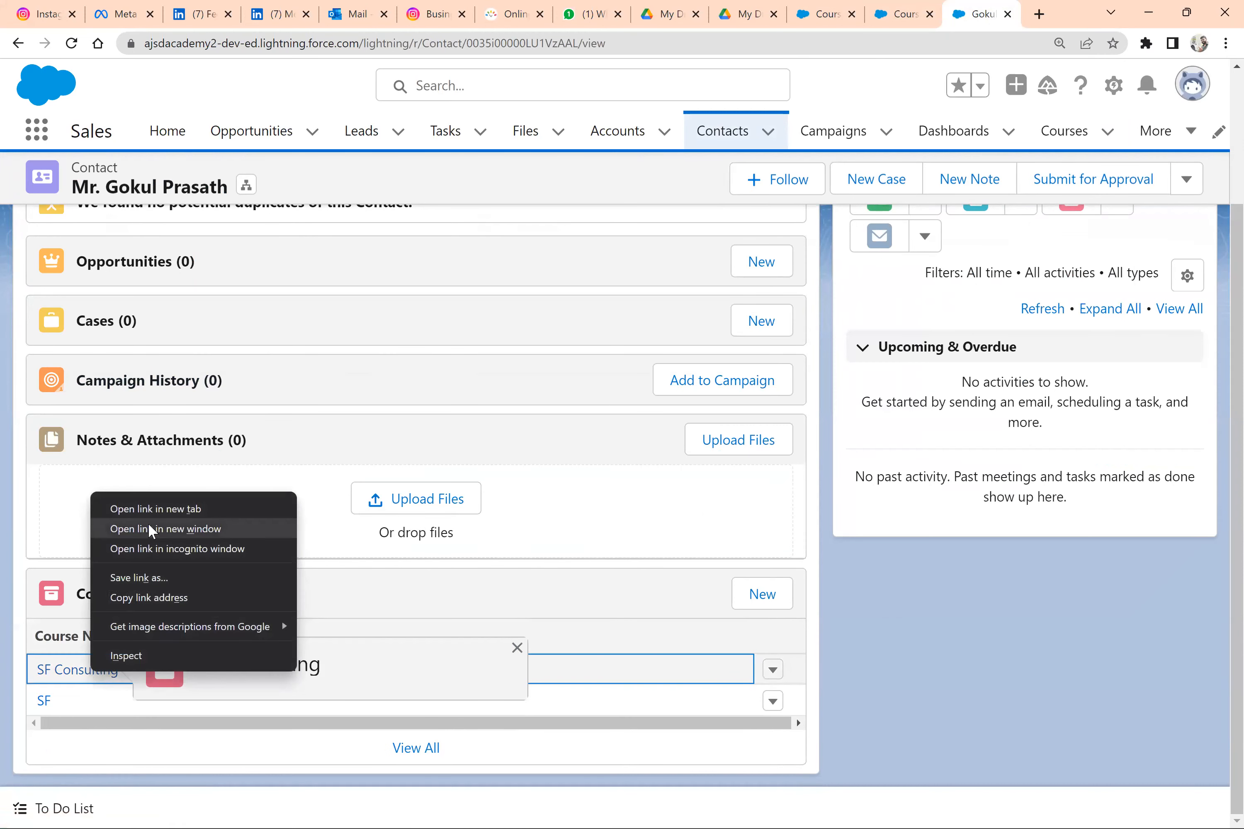
pyautogui.click(150, 510)
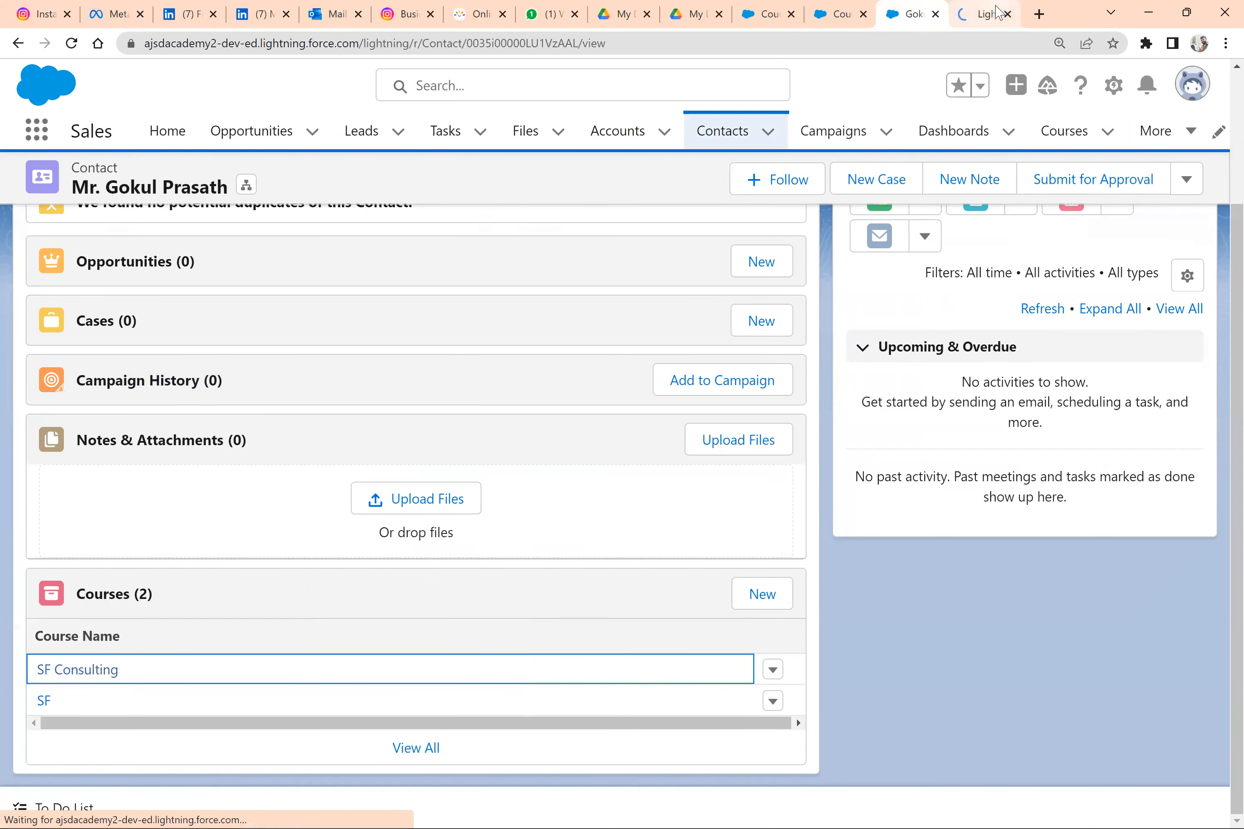
pyautogui.click(992, 13)
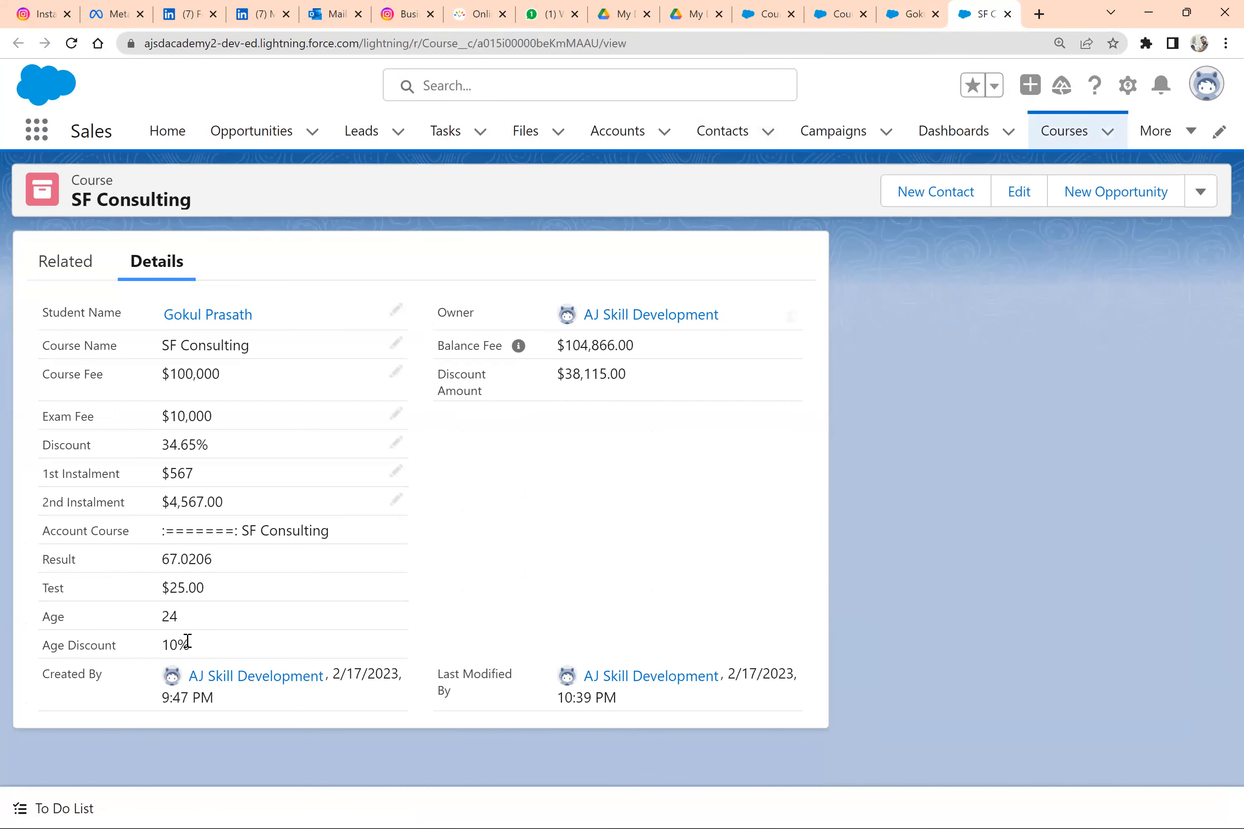
pyautogui.tripleClick(187, 642)
# Review the age discount rules in the Word document, and return to the Course object's Fields & Relationships list in Salesforce
pyautogui.hotkey('alt', 'Tab')
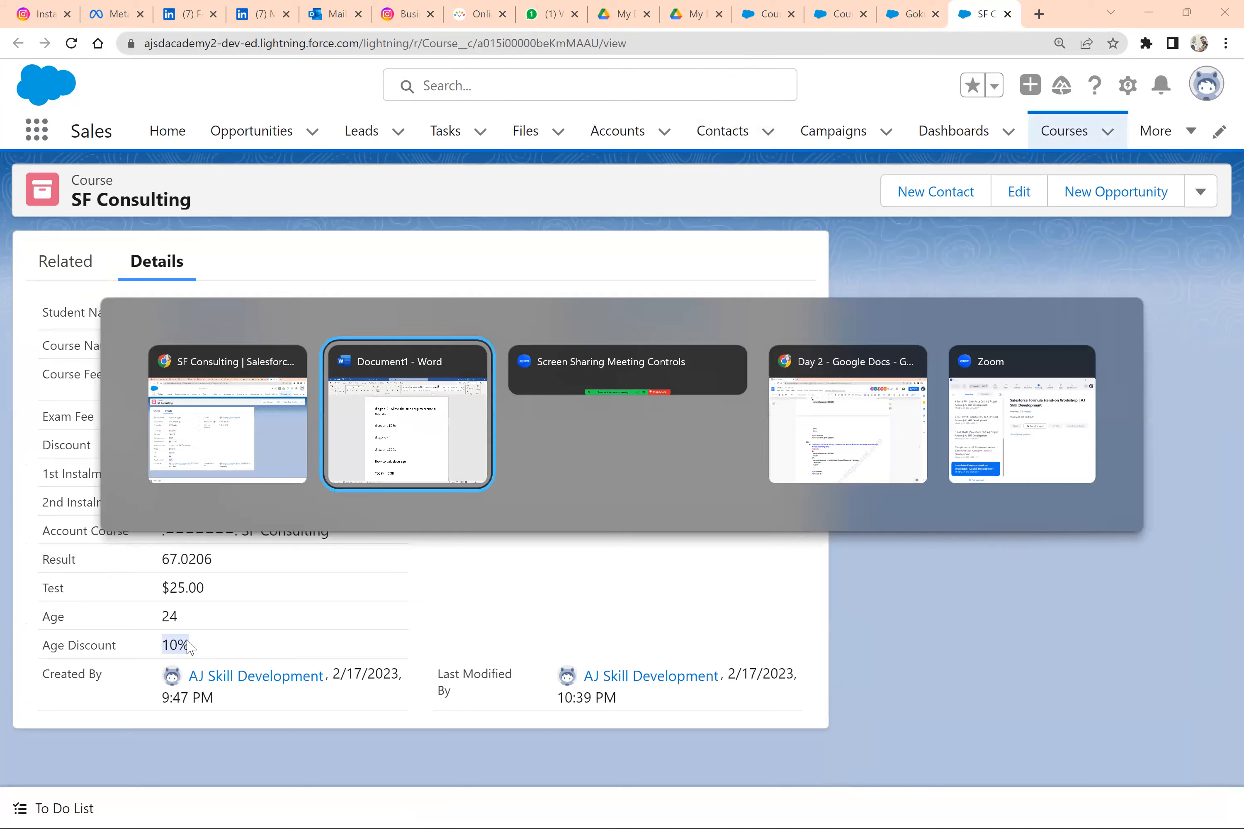
pyautogui.moveTo(541, 561); pyautogui.dragTo(358, 250)
pyautogui.hotkey('alt', 'Tab')
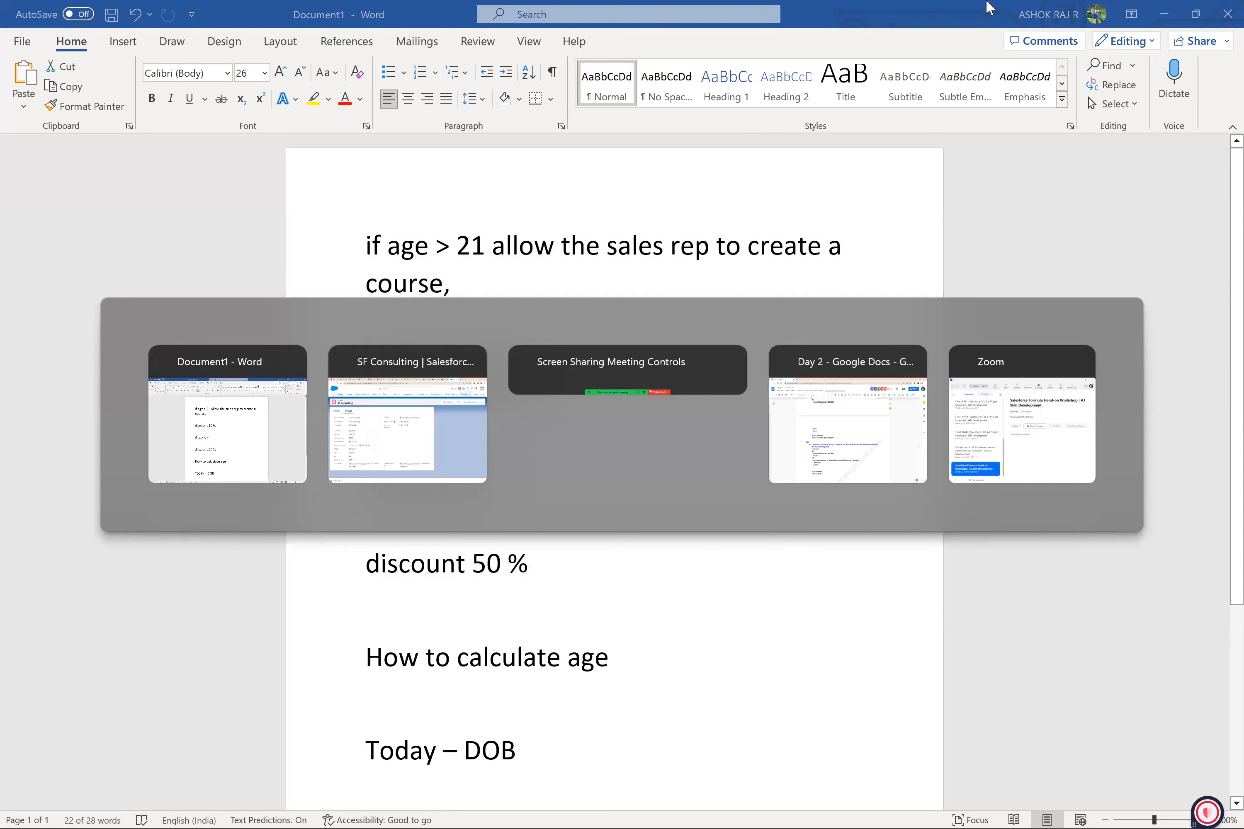
pyautogui.click(909, 15)
pyautogui.click(844, 6)
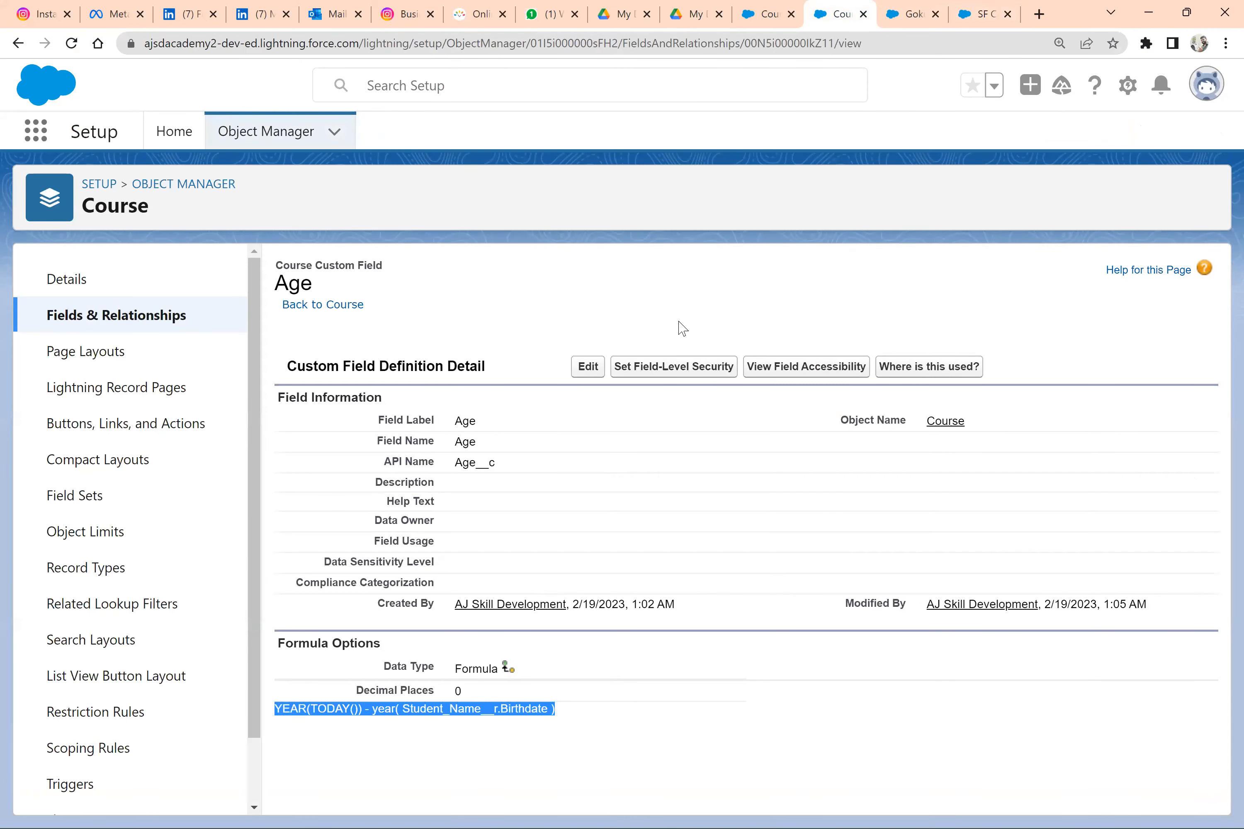
pyautogui.click(770, 6)
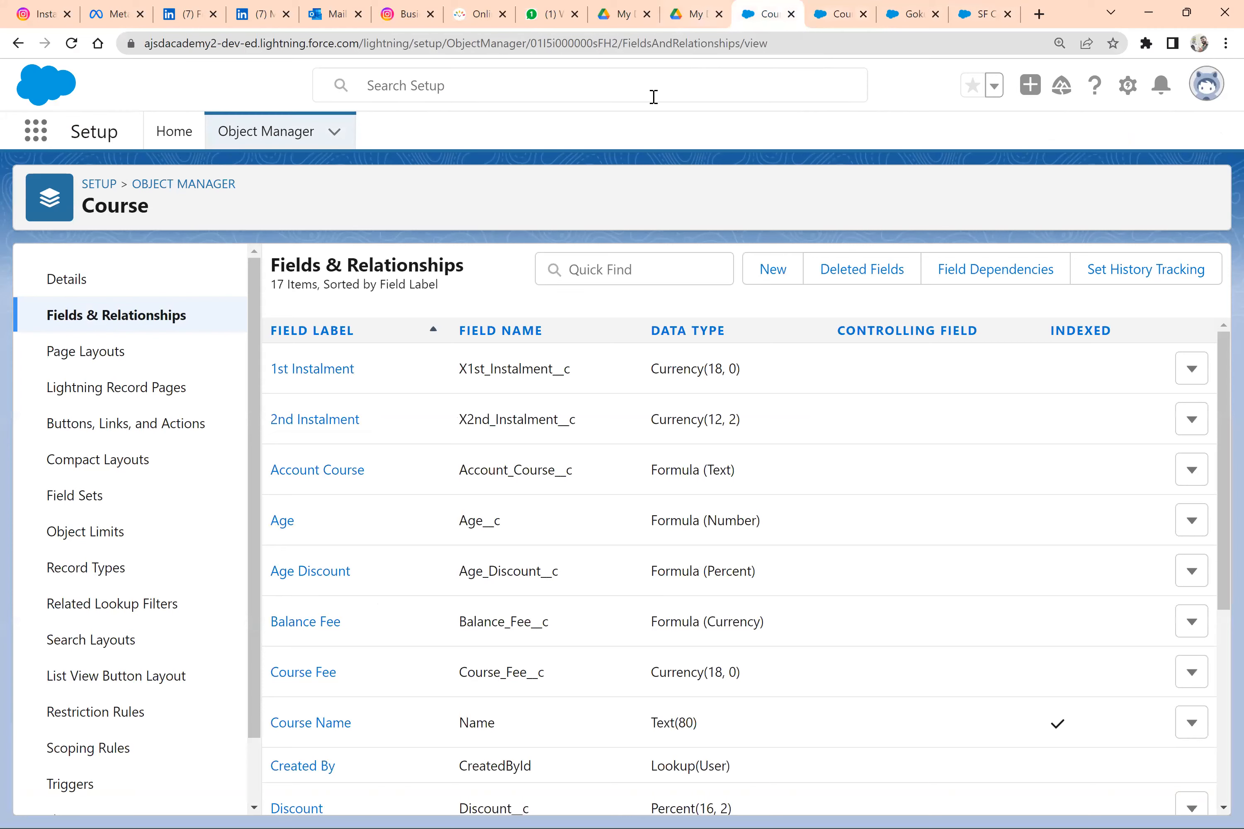
# Switch to the Day 2 Google Doc and examine the IF function section with its HighRevenue checkbox example
pyautogui.hotkey('alt', 'Tab')
pyautogui.press('Tab')
pyautogui.press('Tab')
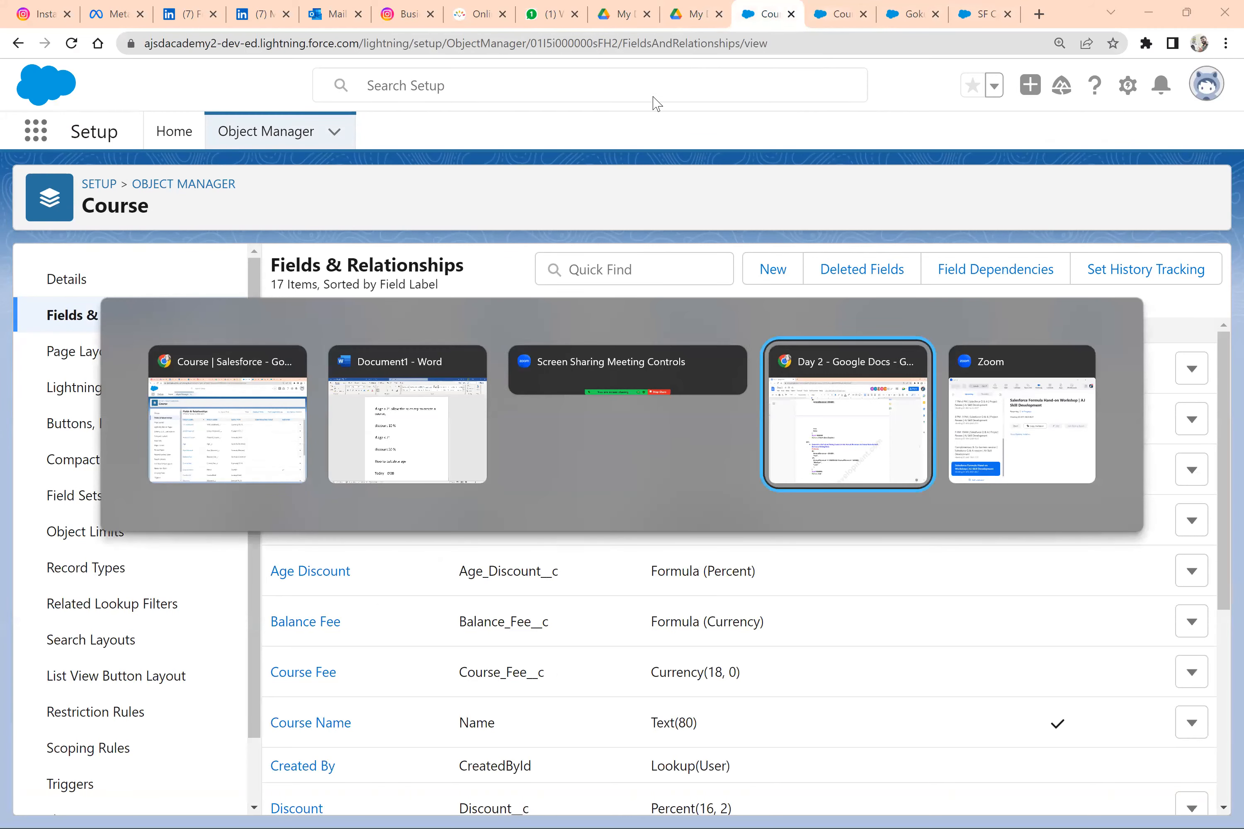
pyautogui.scroll(5, 591, 507)
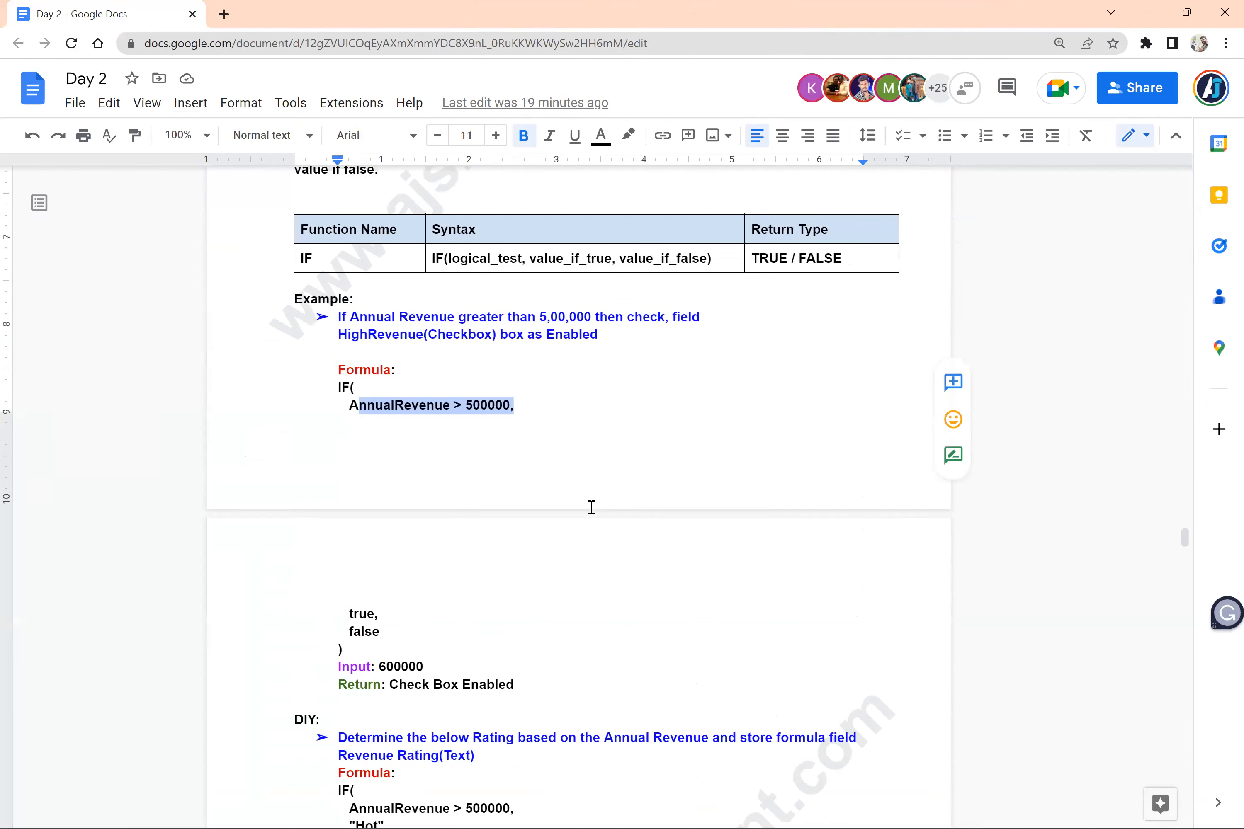
pyautogui.scroll(9, 591, 507)
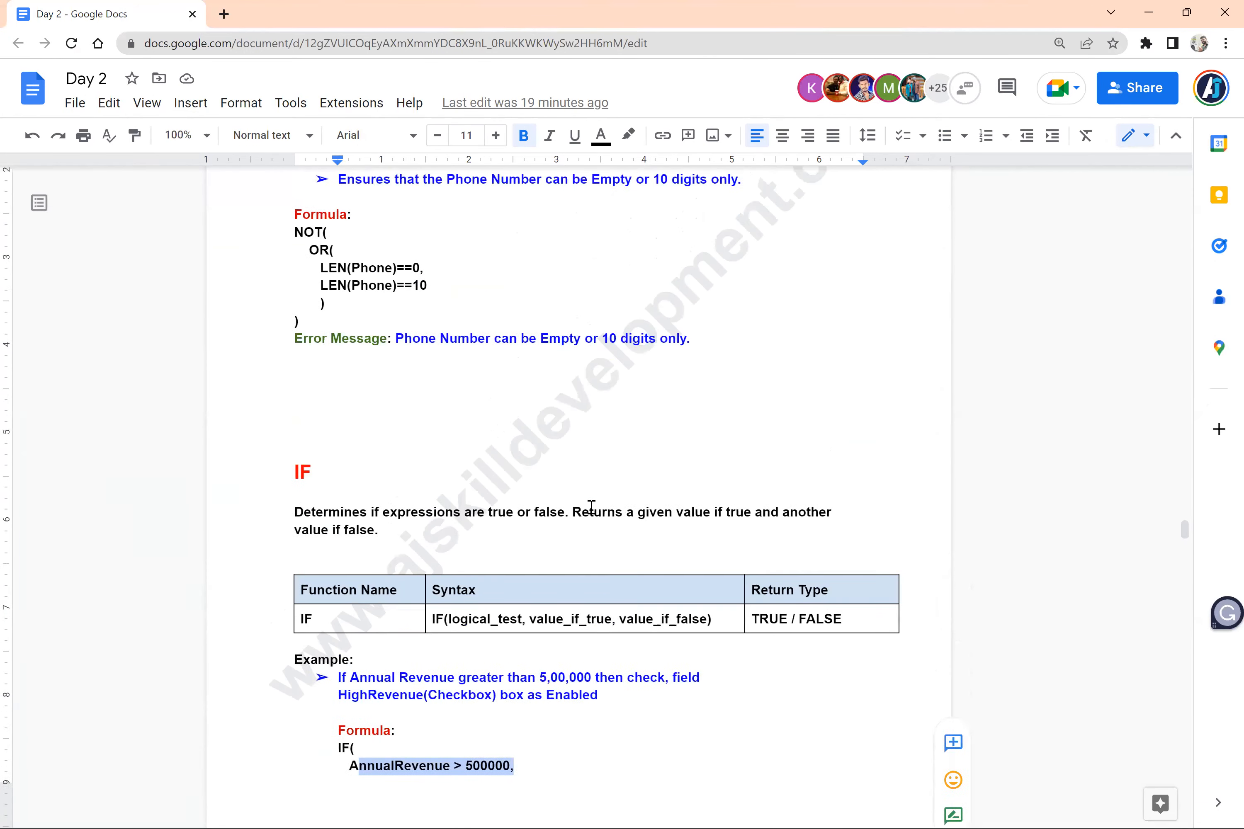
pyautogui.scroll(-7, 591, 507)
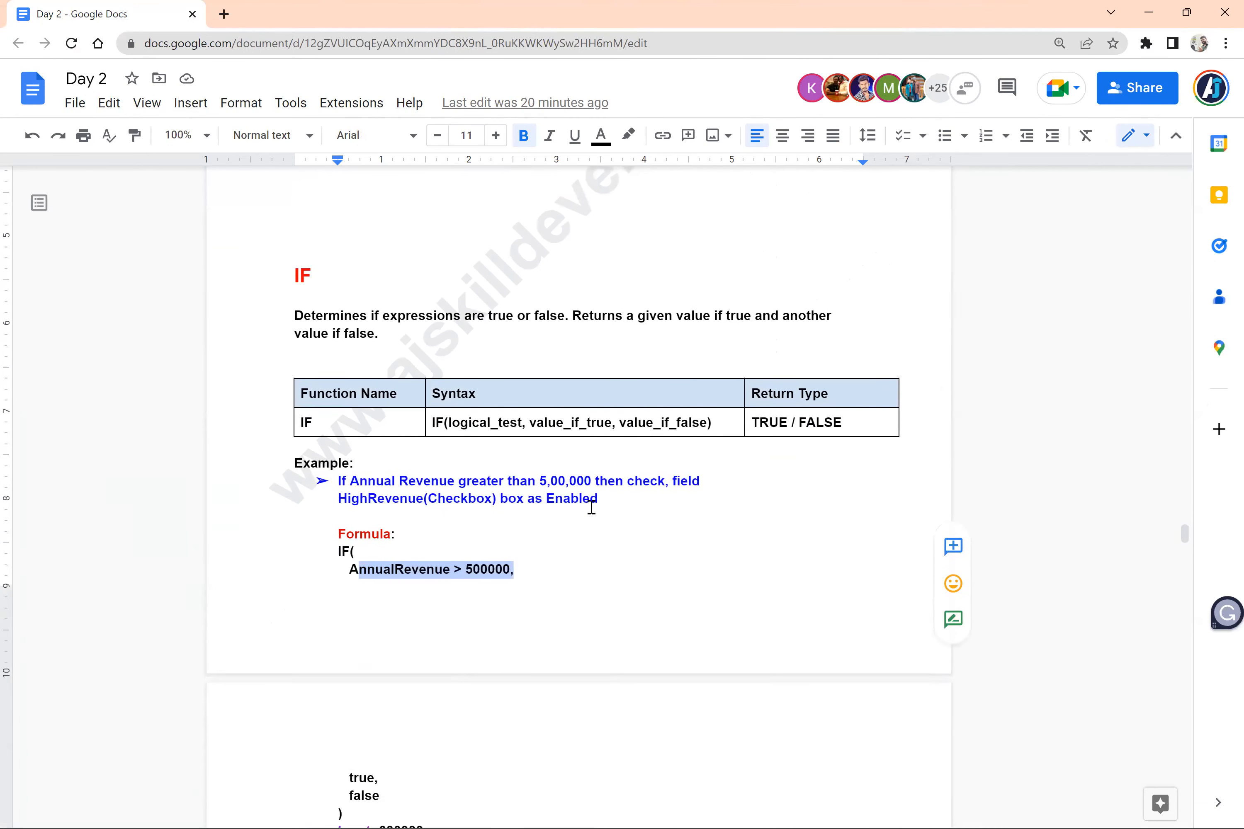
pyautogui.click(591, 508)
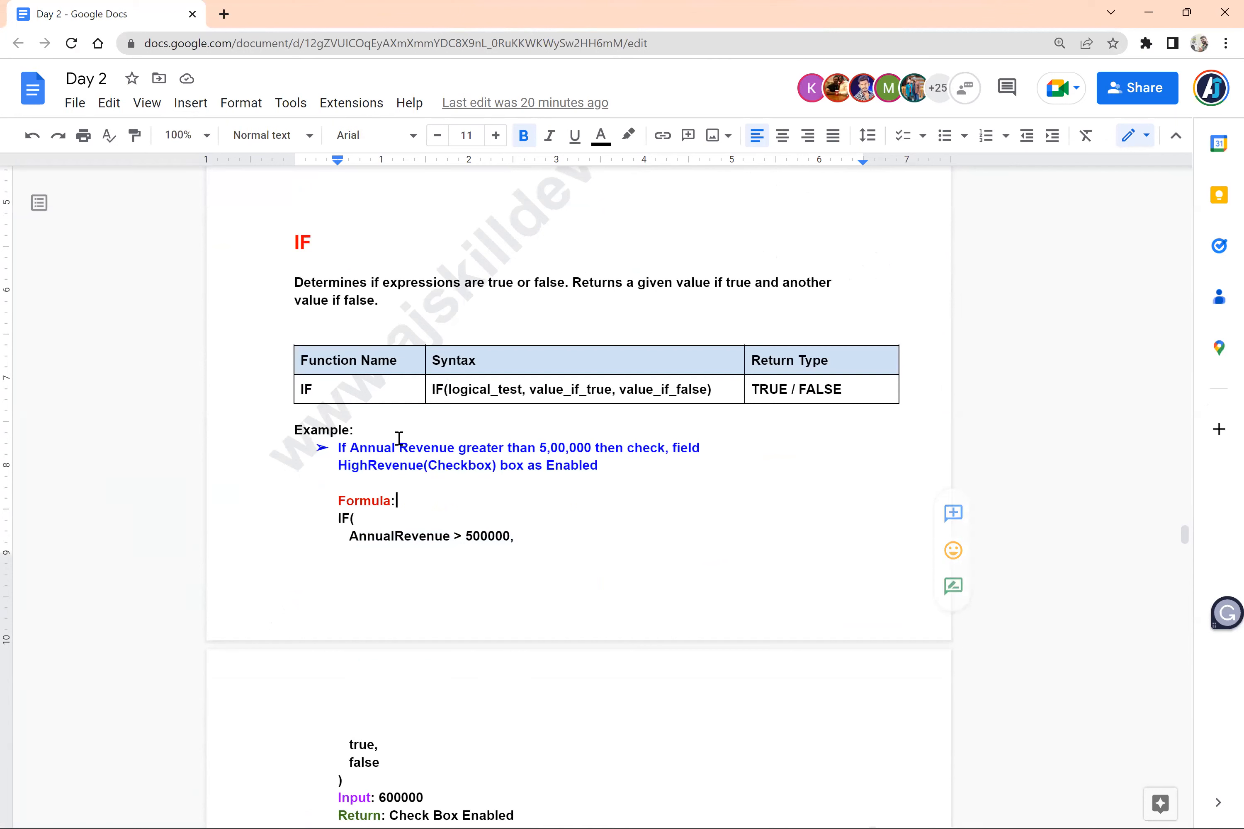
pyautogui.moveTo(348, 445); pyautogui.dragTo(620, 450)
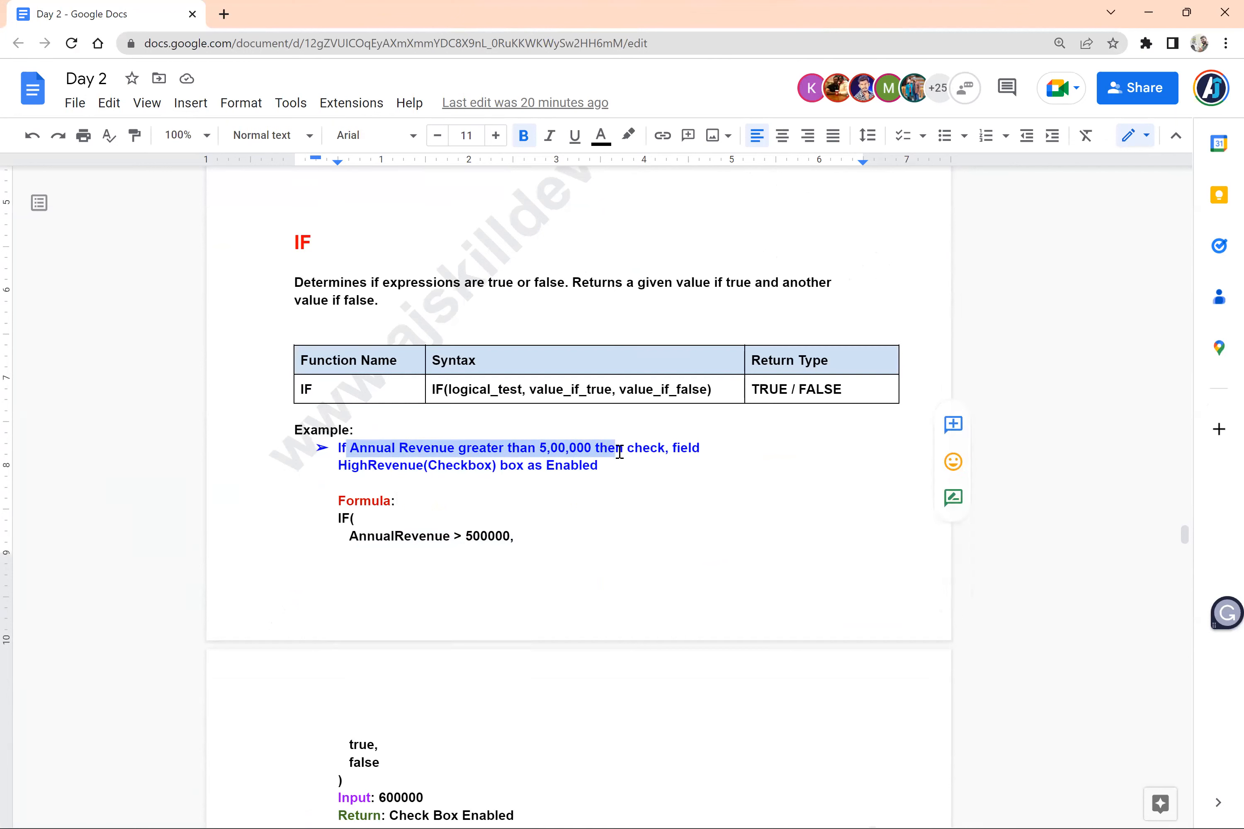
pyautogui.tripleClick(384, 469)
pyautogui.click(432, 470)
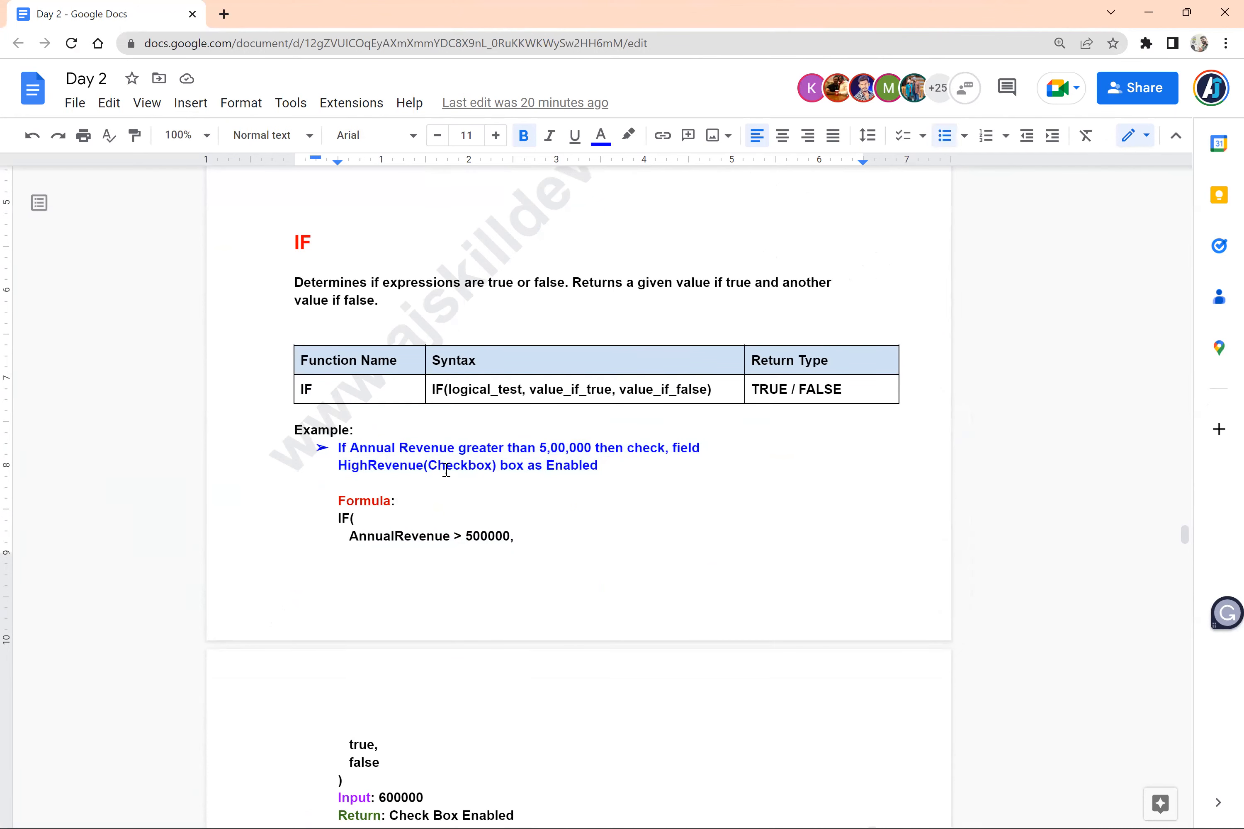
pyautogui.doubleClick(446, 470)
# Examine the DIY exercise on the Revenue Rating formula field with its nested IF on Annual Revenue
pyautogui.scroll(-9, 446, 470)
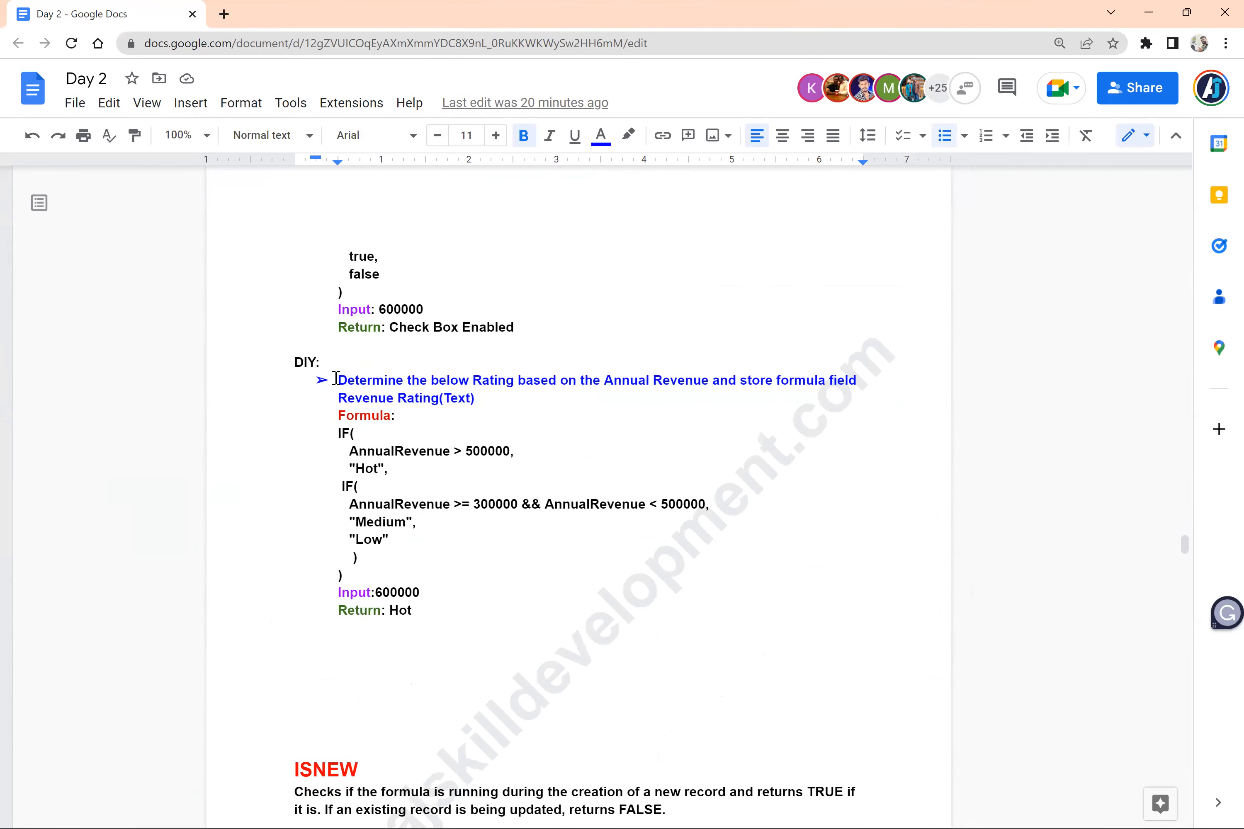
pyautogui.moveTo(338, 381); pyautogui.dragTo(389, 570)
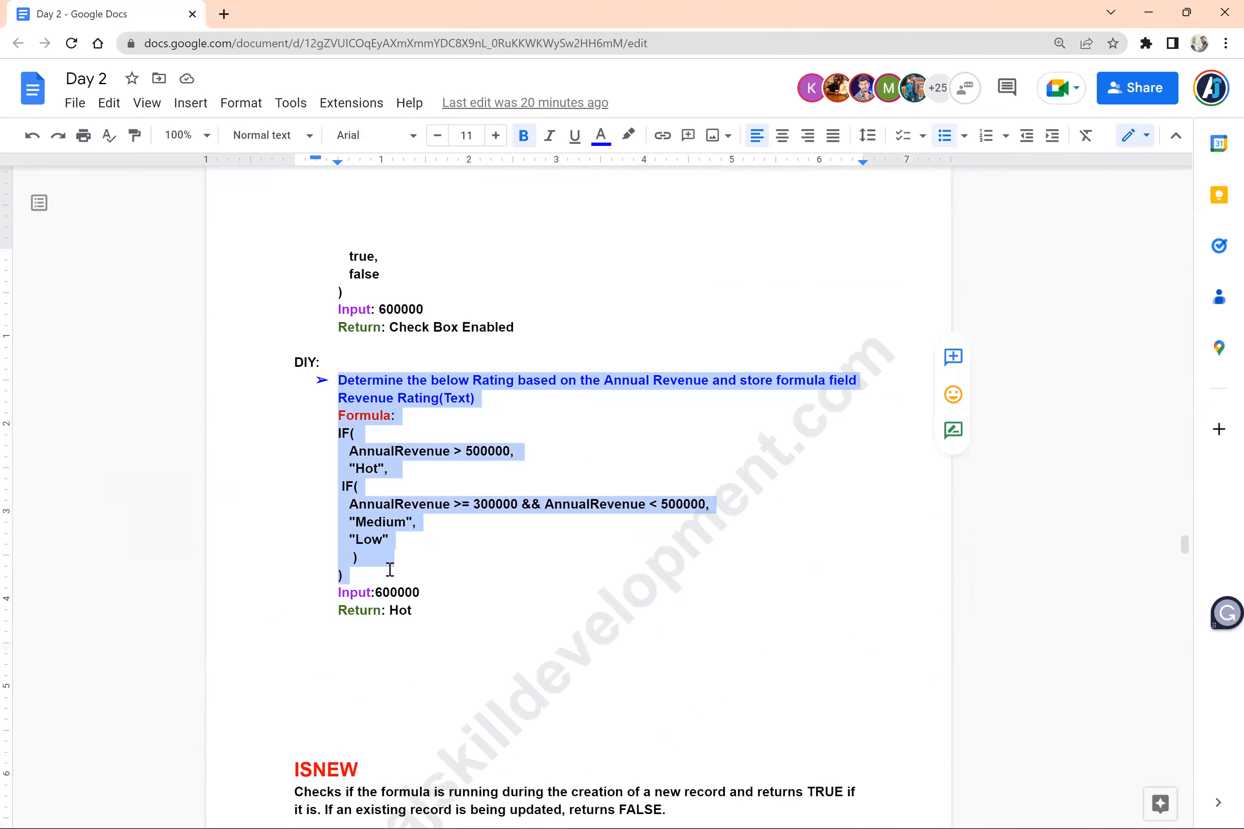
pyautogui.click(523, 402)
pyautogui.doubleClick(482, 381)
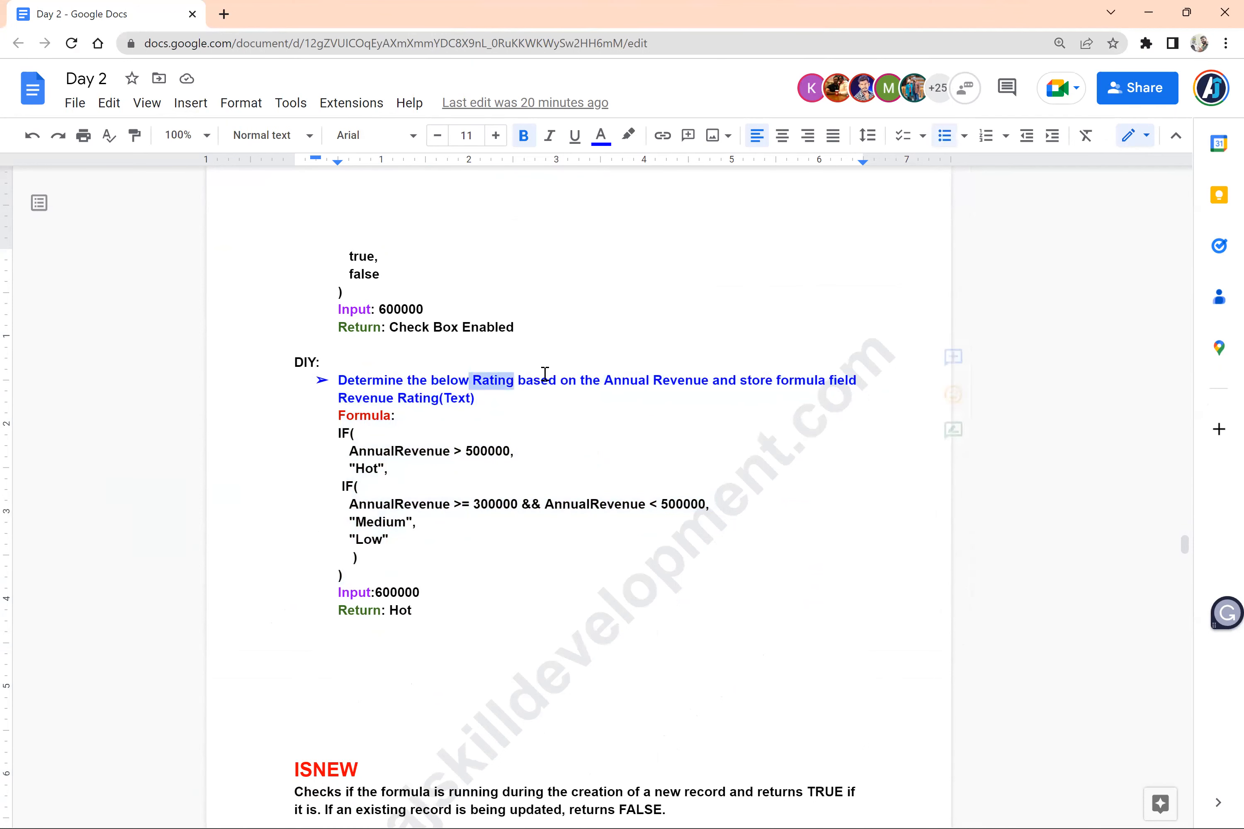
pyautogui.moveTo(545, 374); pyautogui.dragTo(619, 391)
pyautogui.scroll(-2, 547, 561)
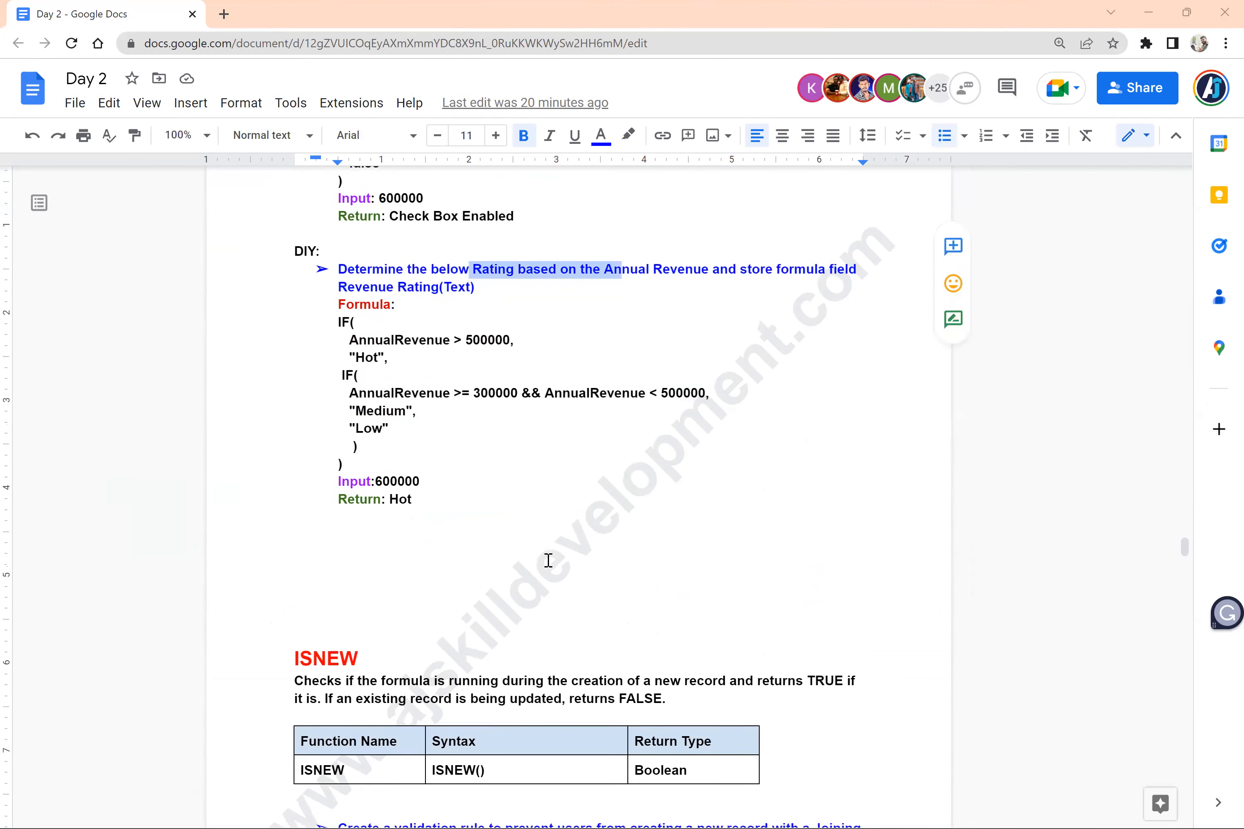
# Switch to the Word document and reduce the font size of the age discount rules to 18
pyautogui.hotkey('alt', 'Tab')
pyautogui.hotkey('alt', 'Tab')
pyautogui.hotkey('alt', 'Tab')
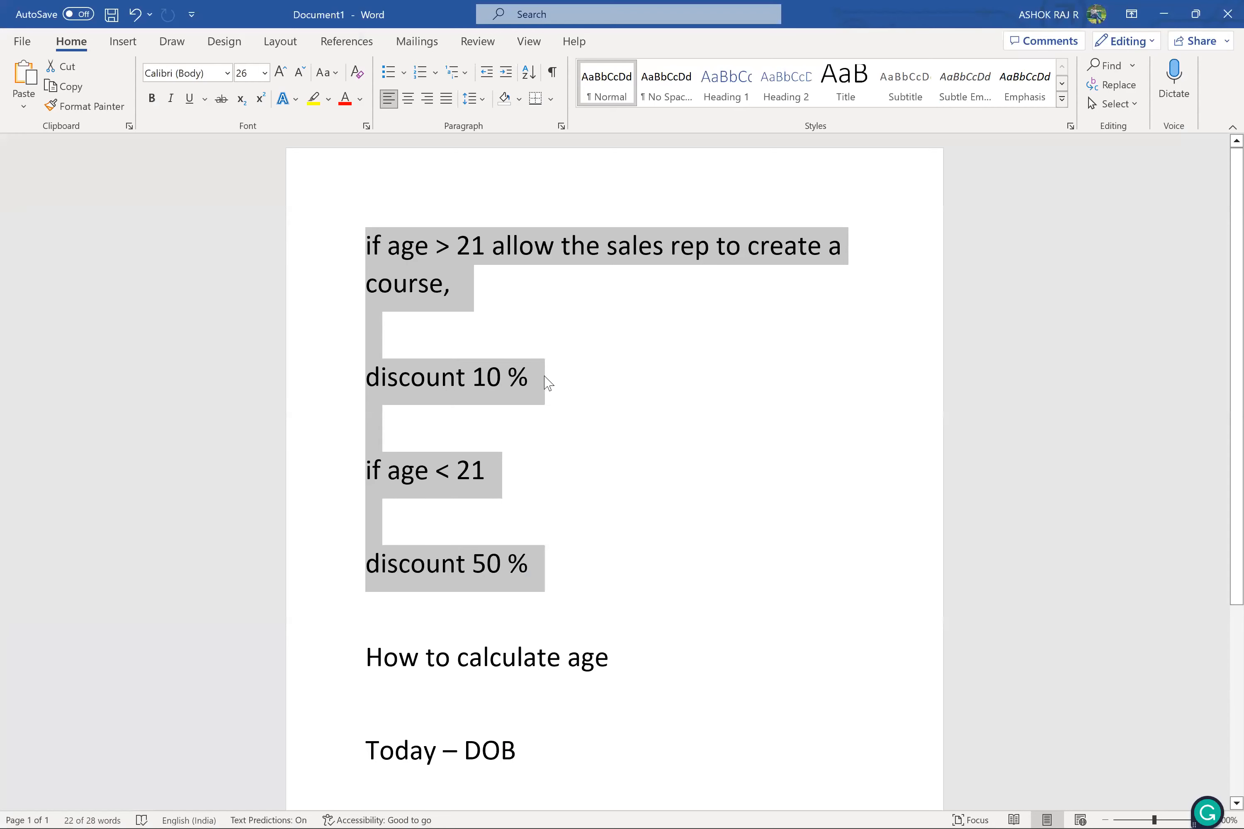
pyautogui.moveTo(536, 575); pyautogui.dragTo(365, 251)
pyautogui.click(364, 248)
pyautogui.hotkey('alt', 'Tab')
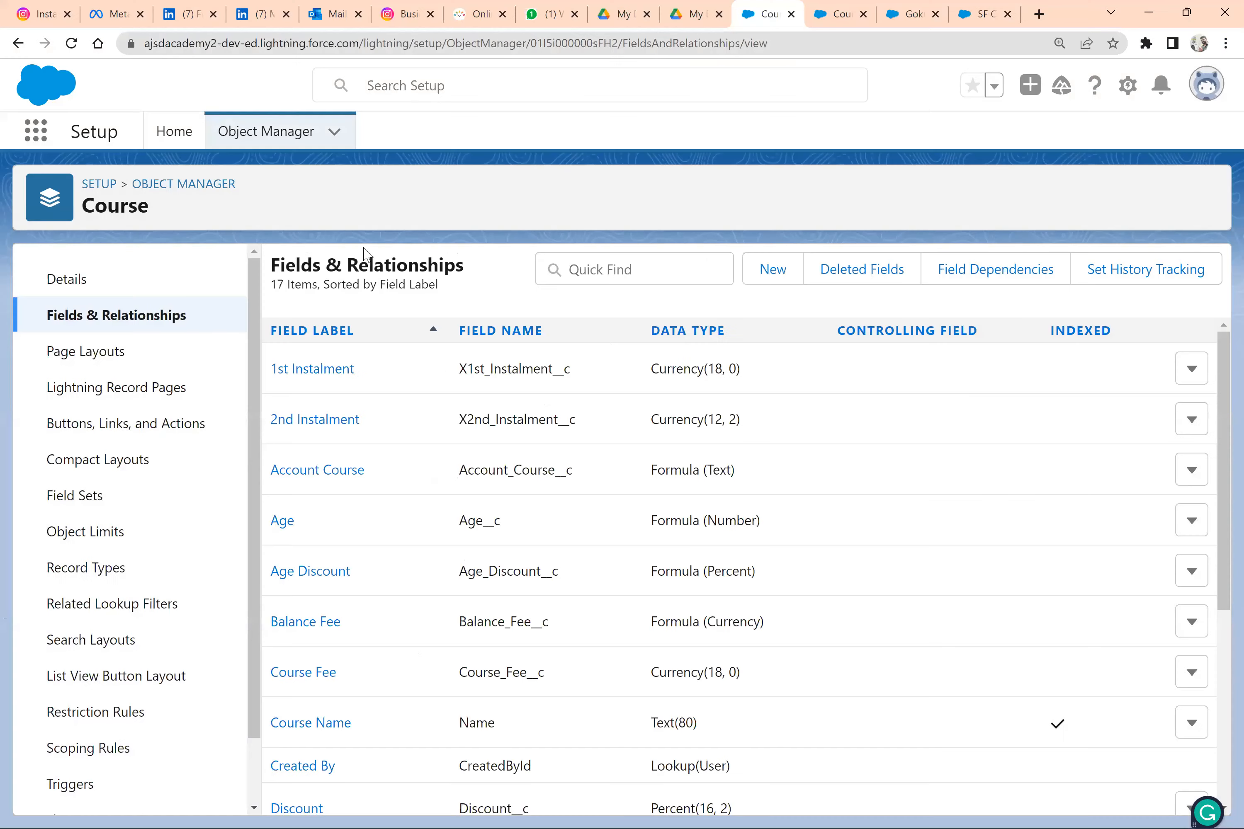
pyautogui.hotkey('alt', 'Tab')
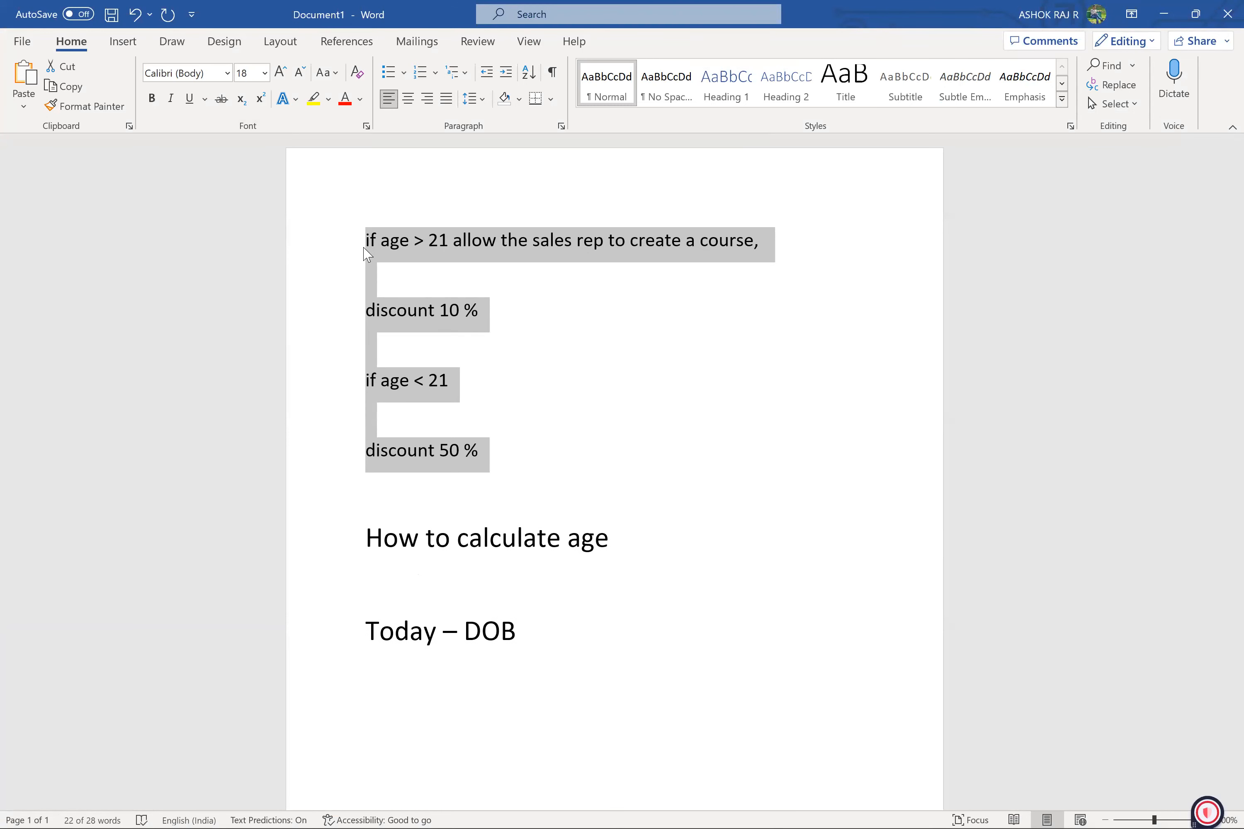
pyautogui.click(385, 280)
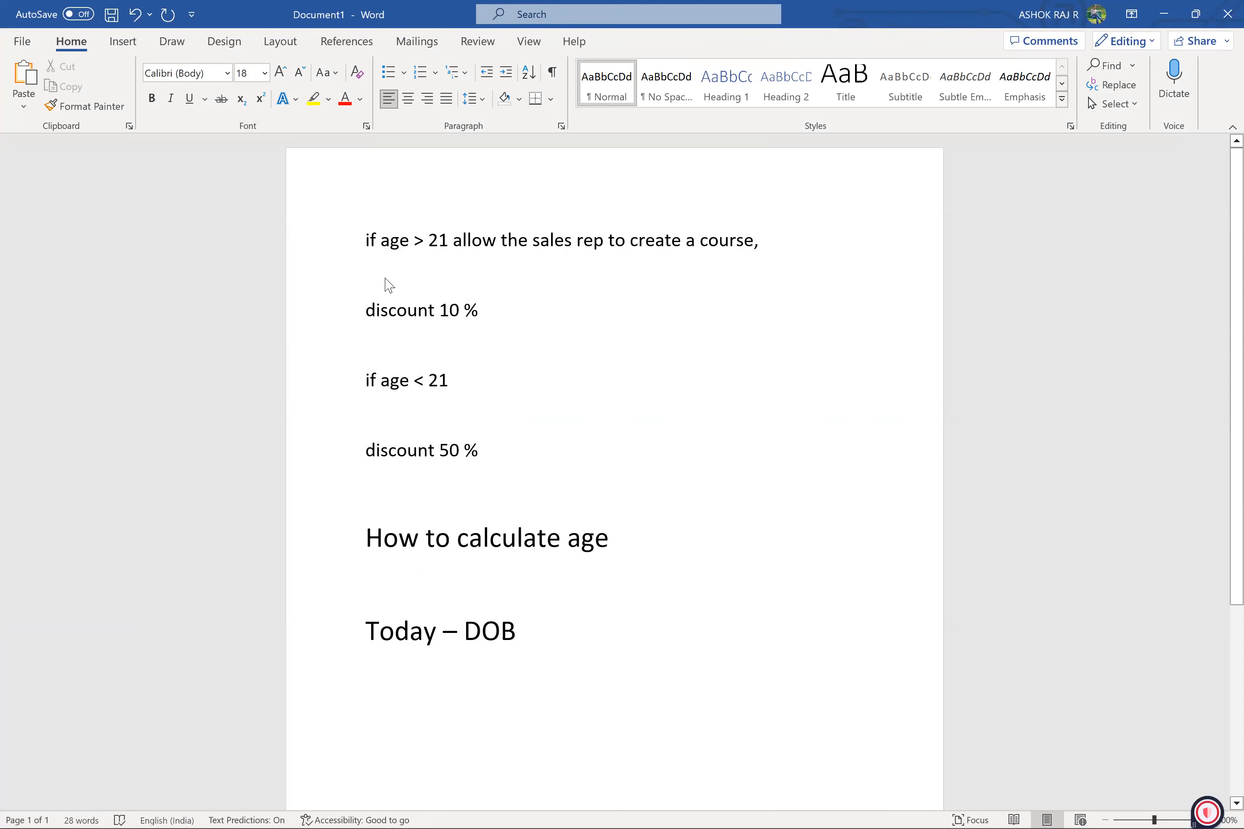
pyautogui.press('super')
pyautogui.press('super')
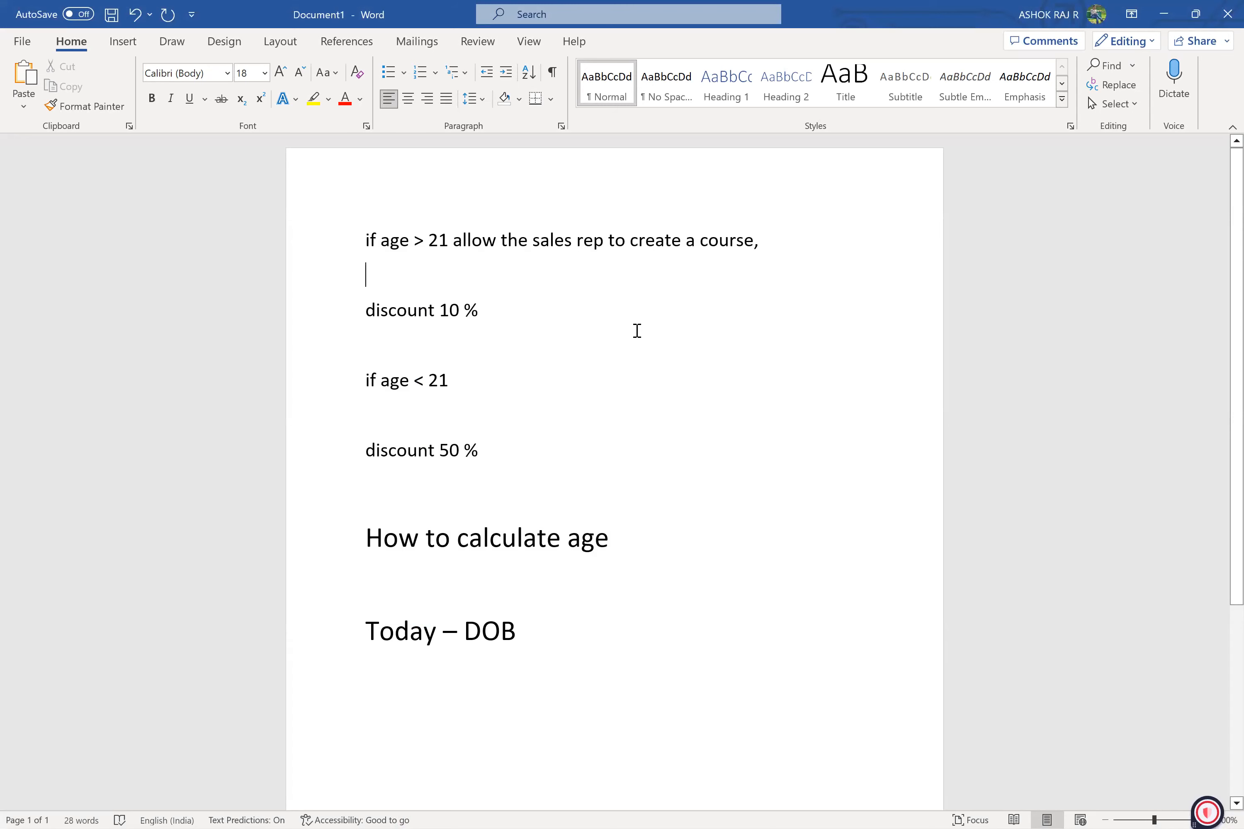
pyautogui.hotkey('alt', 'Tab')
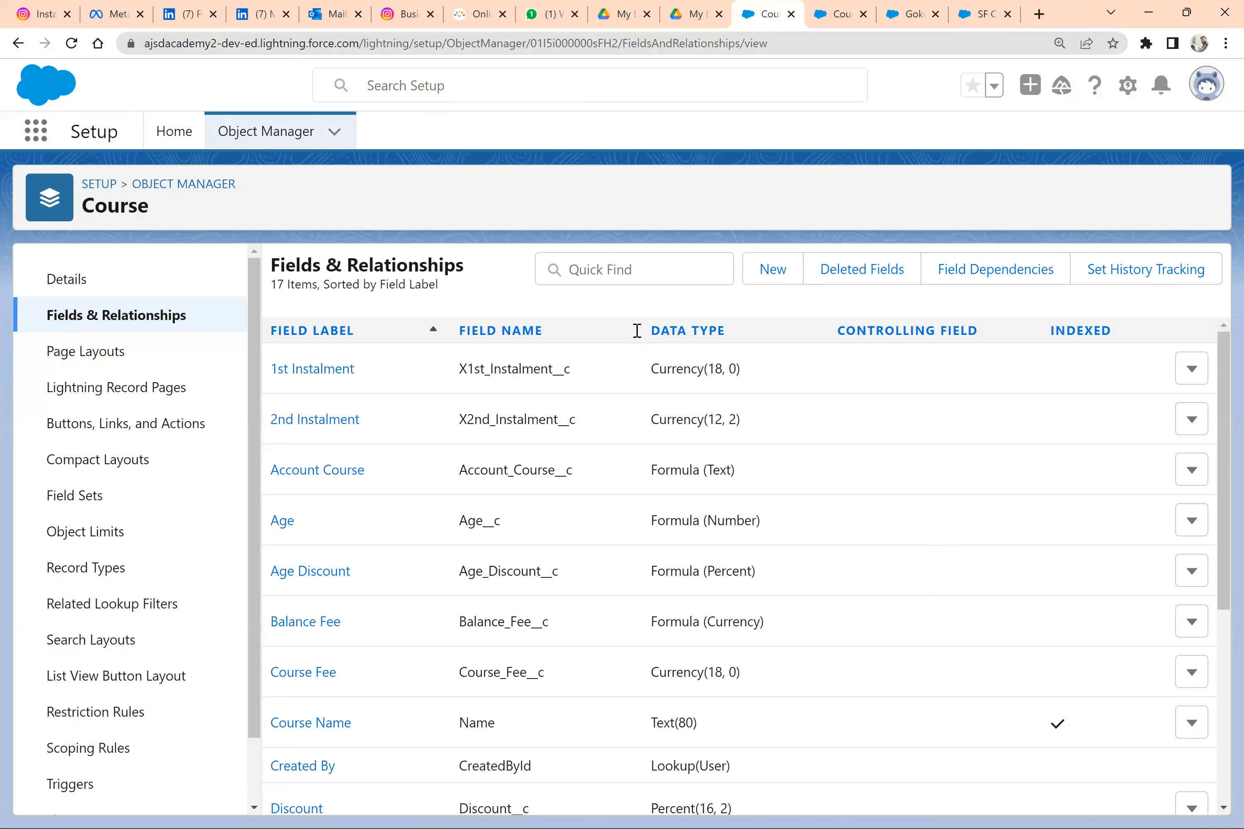
pyautogui.hotkey('alt', 'Tab')
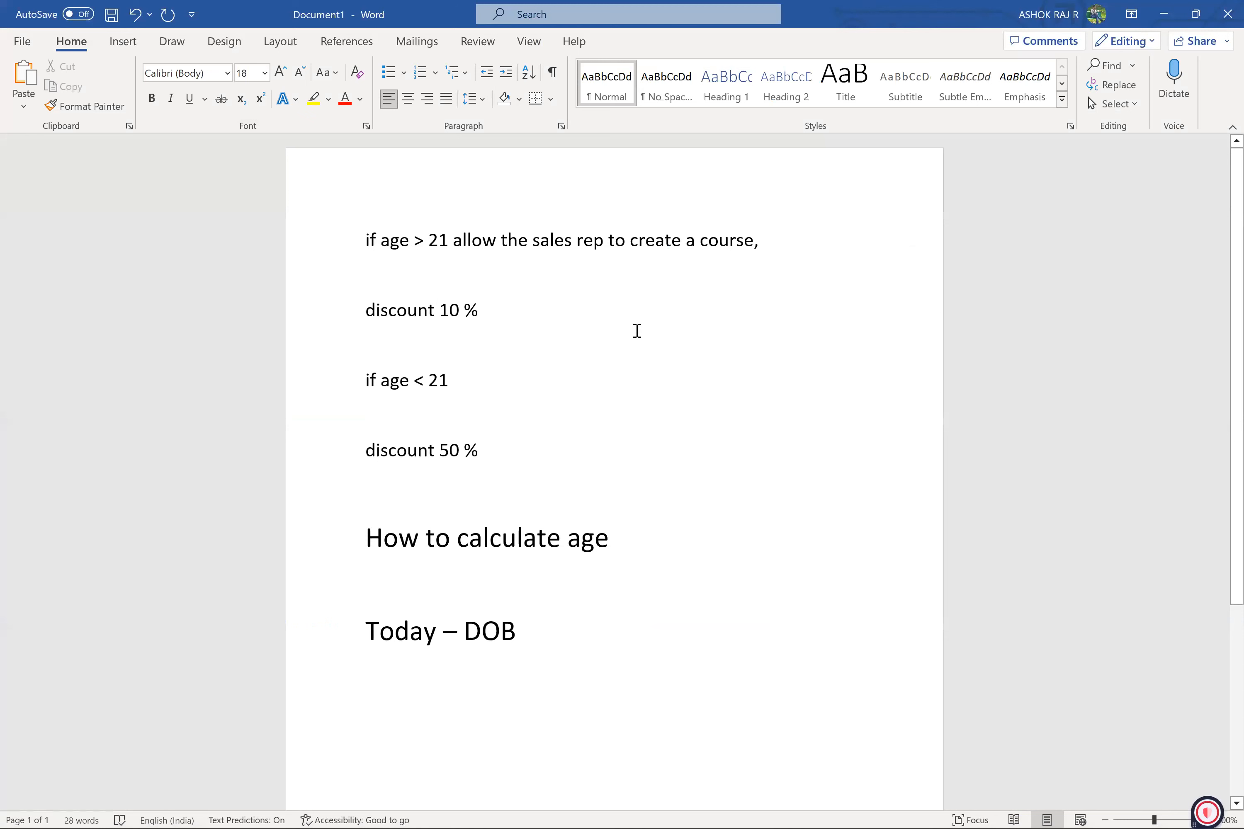
# Delete the blank lines between the age discount rules and select the resulting four-line block
pyautogui.press('BackSpace')
pyautogui.press('Down')
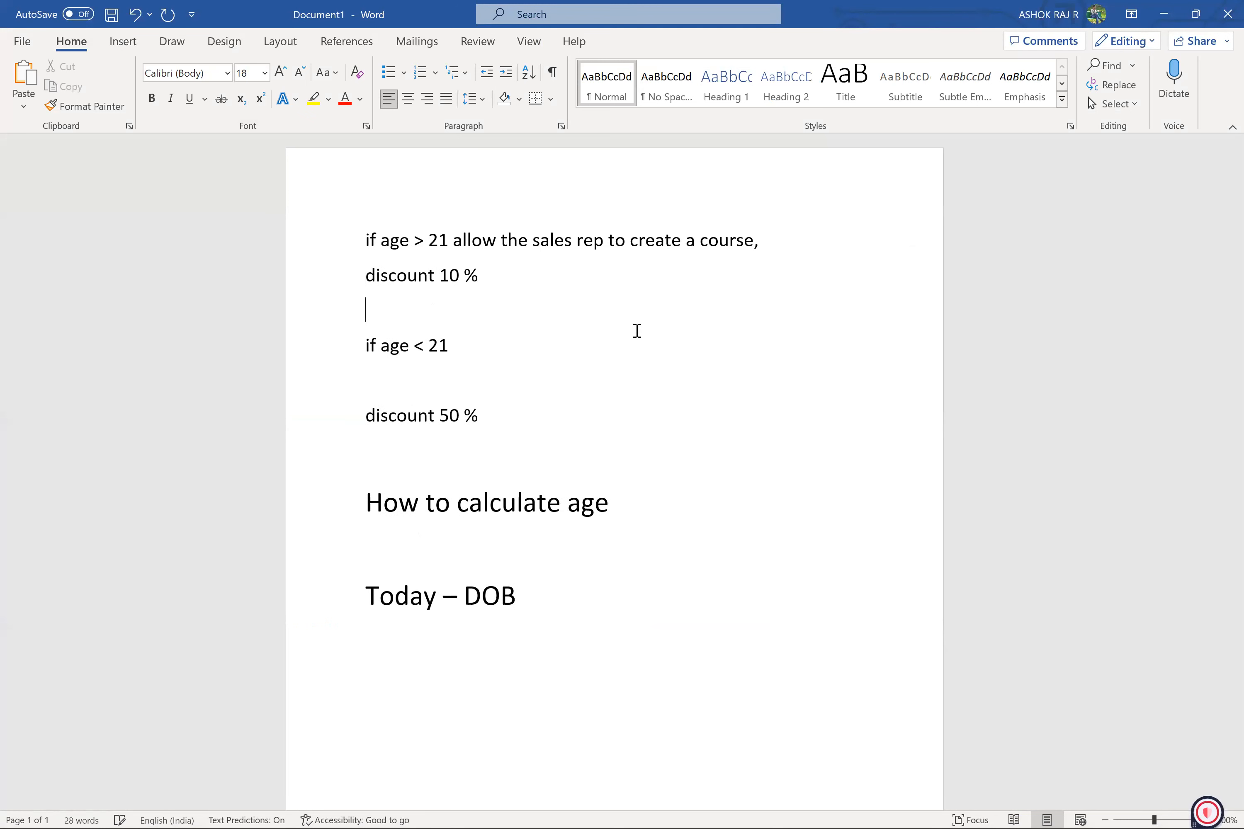
pyautogui.press('Delete')
pyautogui.press('Down')
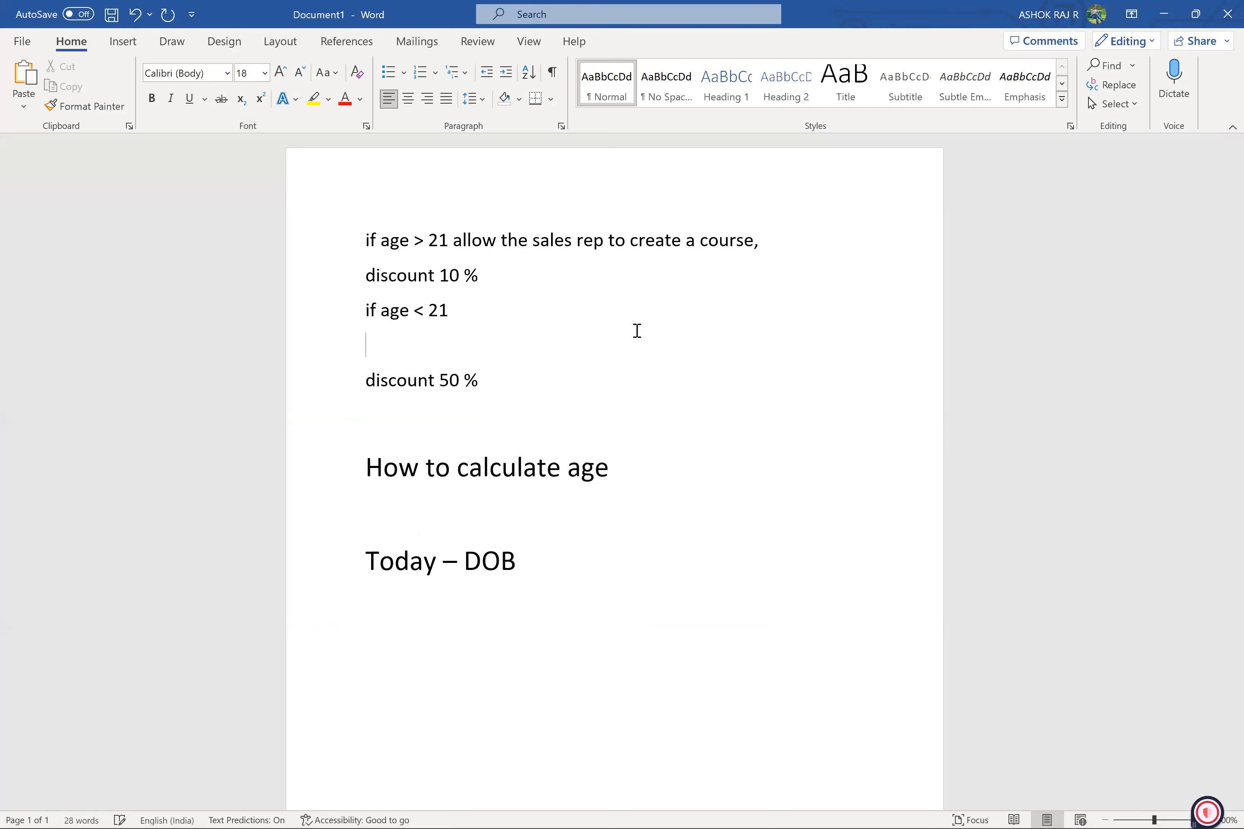
pyautogui.press('Delete')
pyautogui.moveTo(484, 348); pyautogui.dragTo(358, 249)
pyautogui.hotkey('ctrl', 'c')
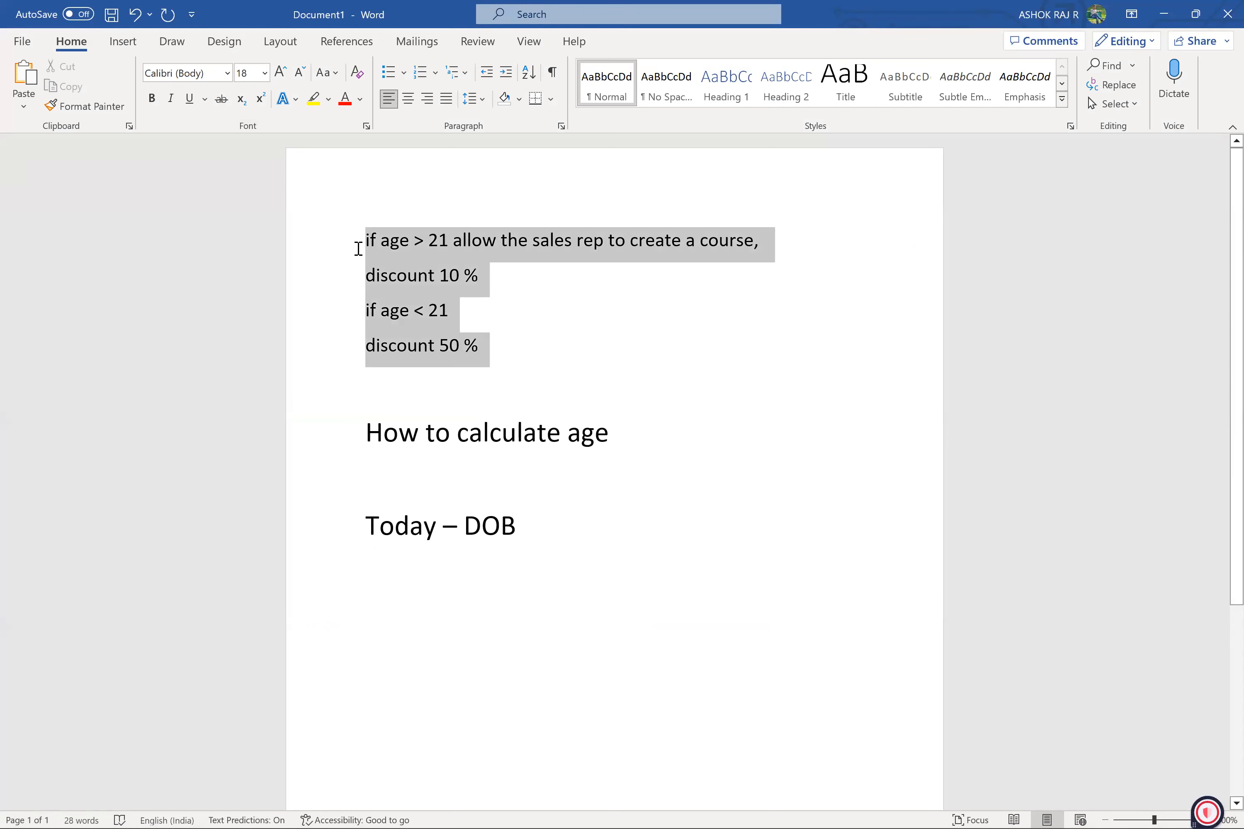
# Reduce the font size of the selected age discount rules to 12
pyautogui.hotkey('ctrl', 'shift', ',')
pyautogui.hotkey('ctrl', 'shift', ',')
pyautogui.hotkey('ctrl', 'shift', ',')
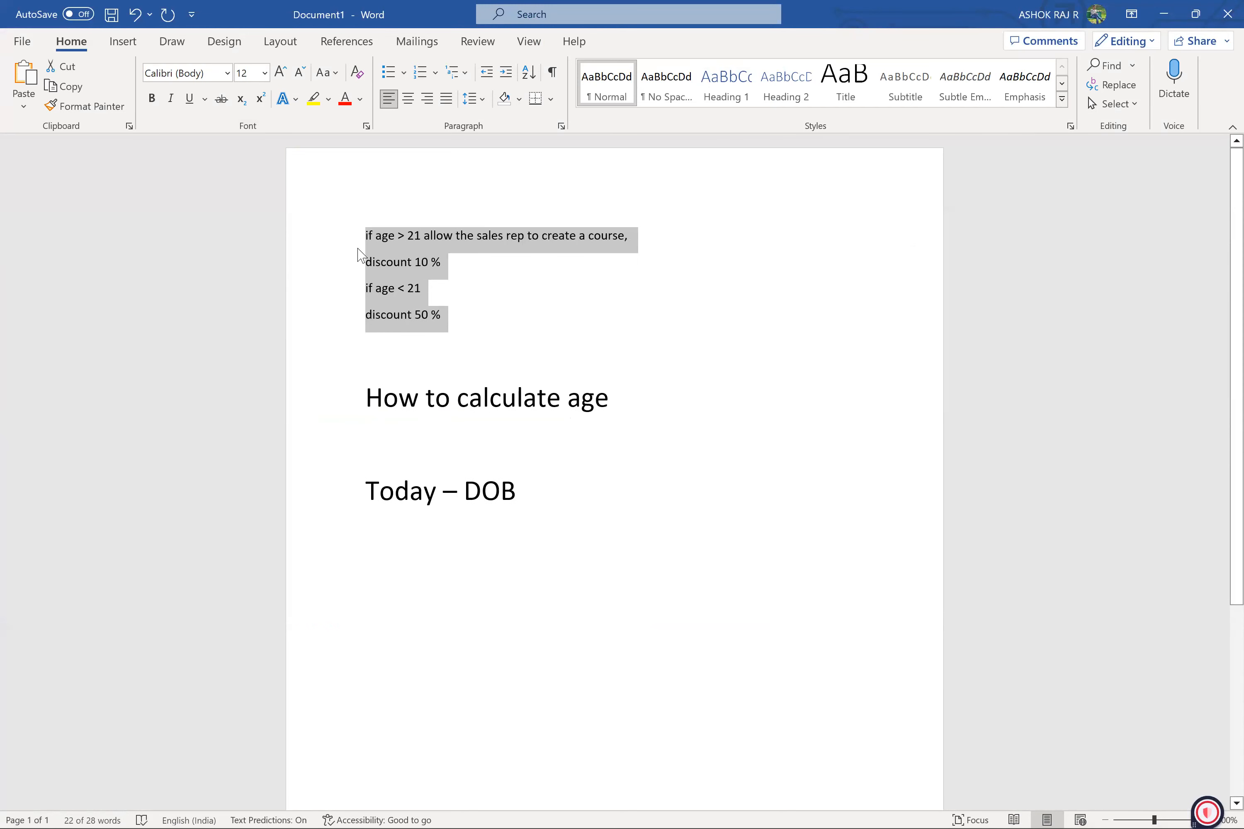
# Paste the four age discount rules into the Day 2 Google Doc, in the blank space below the Revenue Rating exercise
pyautogui.hotkey('alt', 'Tab')
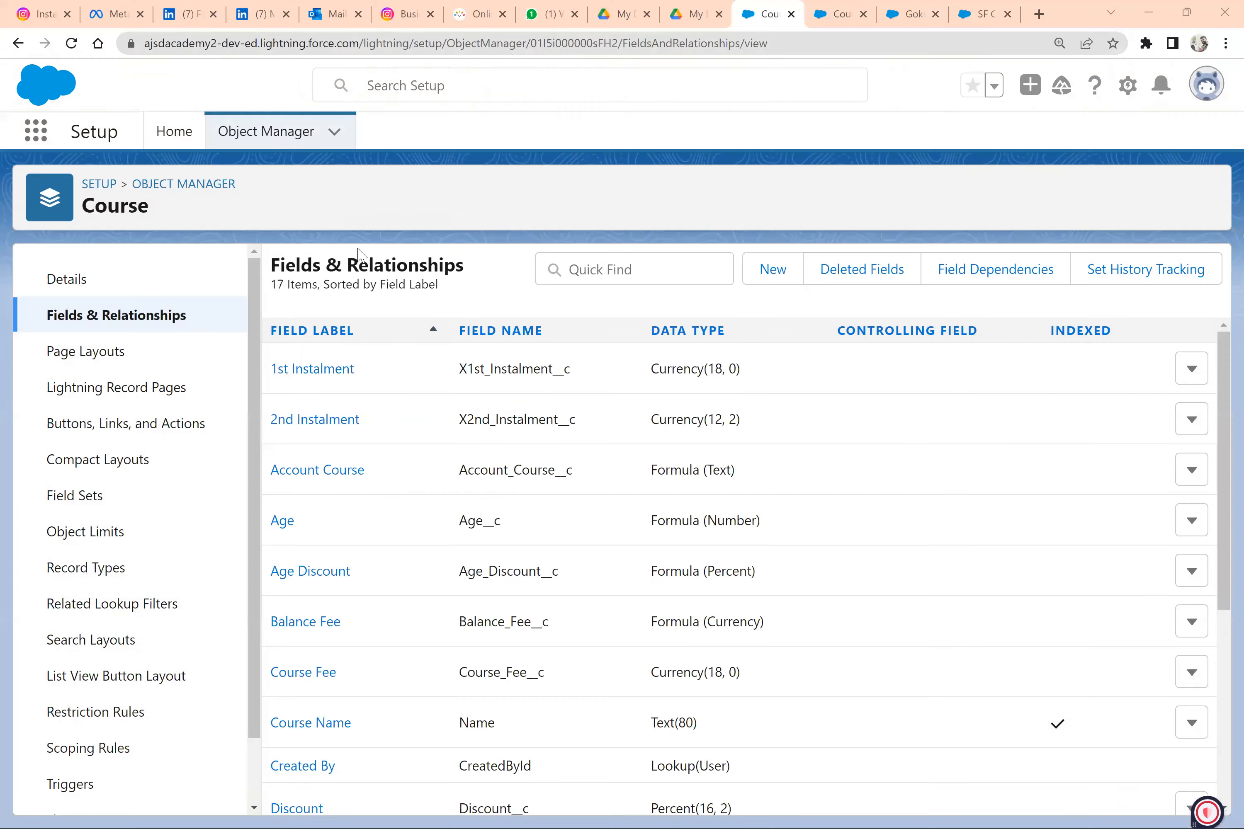
pyautogui.hotkey('alt', 'Tab')
pyautogui.hotkey('alt', 'Tab')
pyautogui.press('Tab')
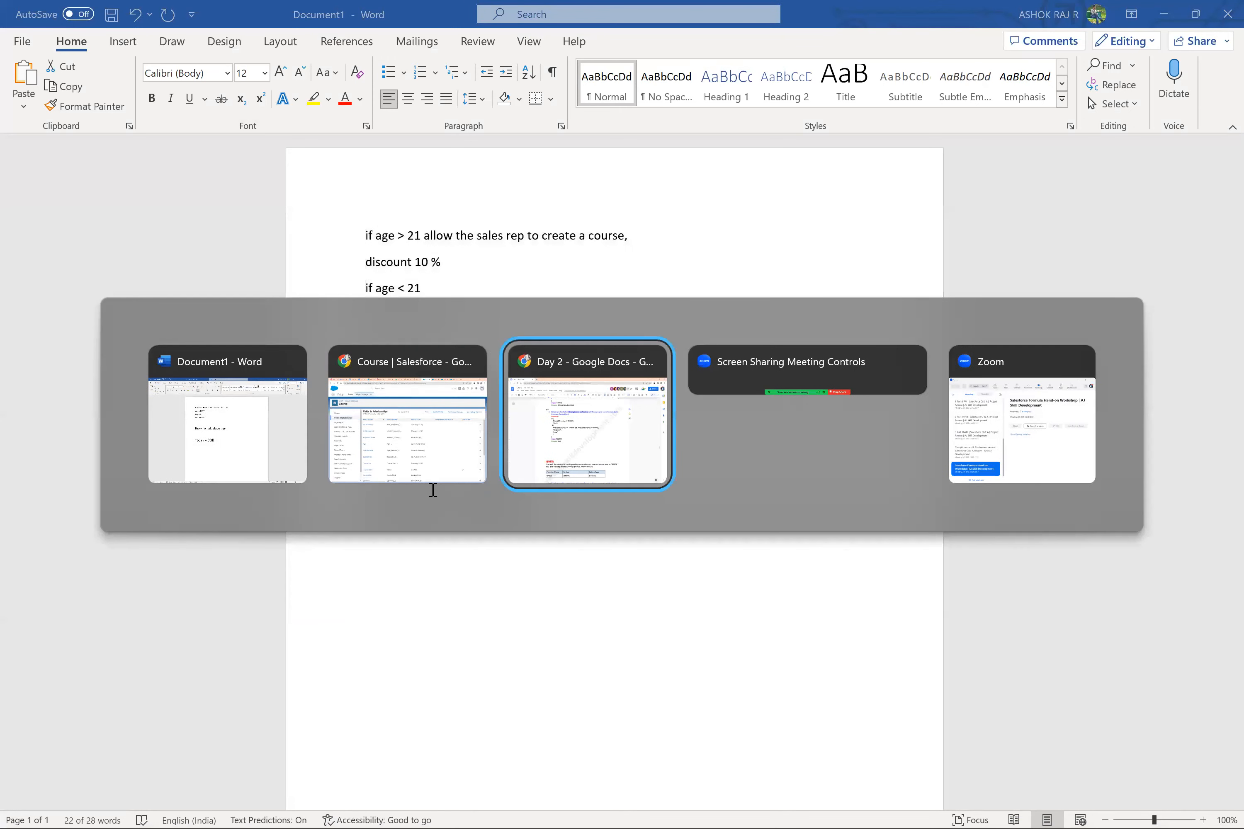
pyautogui.click(458, 557)
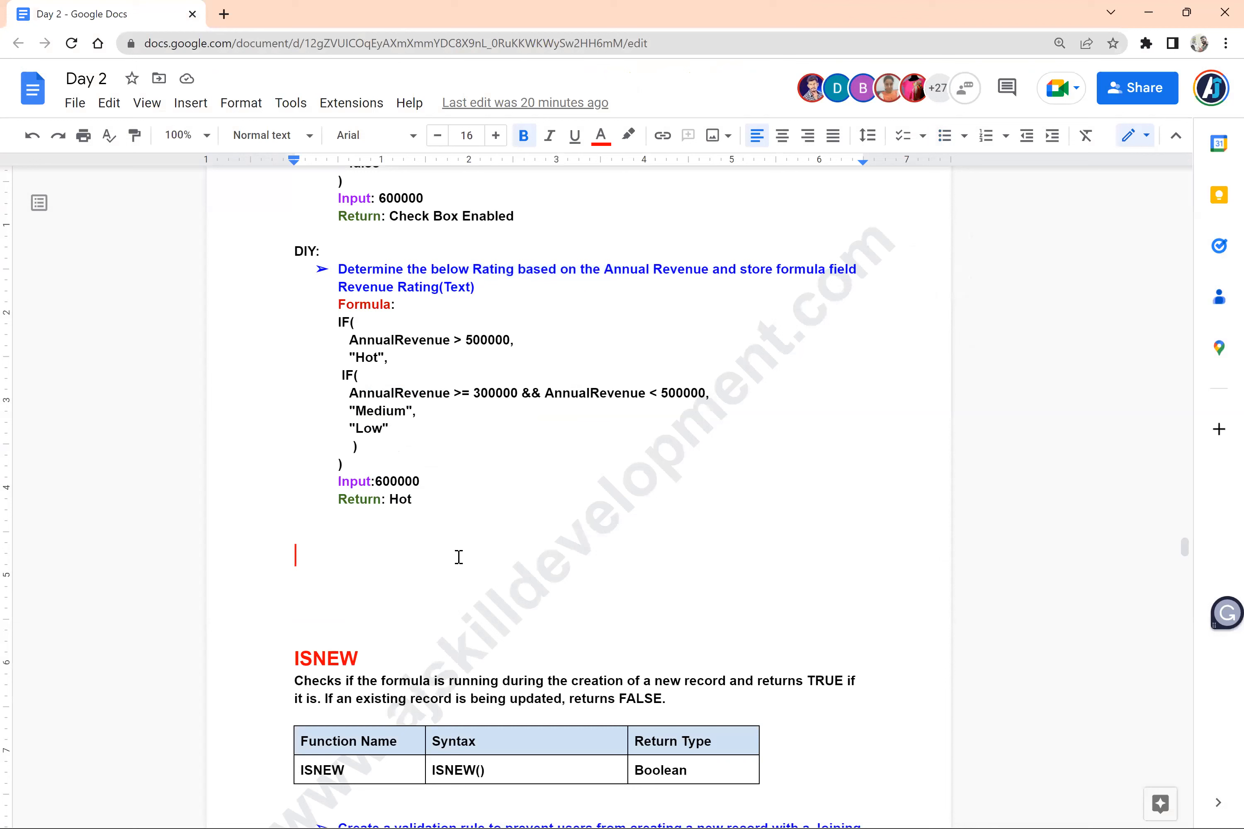
pyautogui.hotkey('ctrl', 'v')
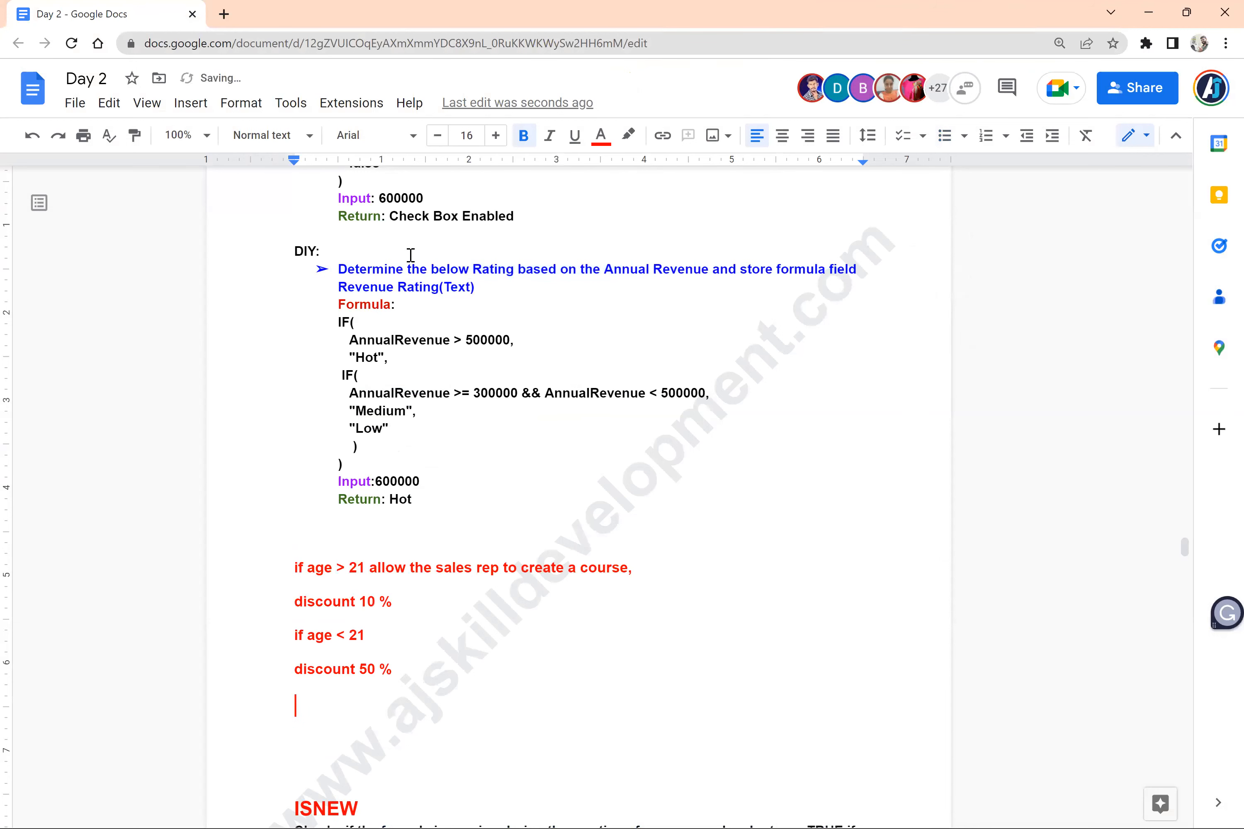
pyautogui.click(408, 269)
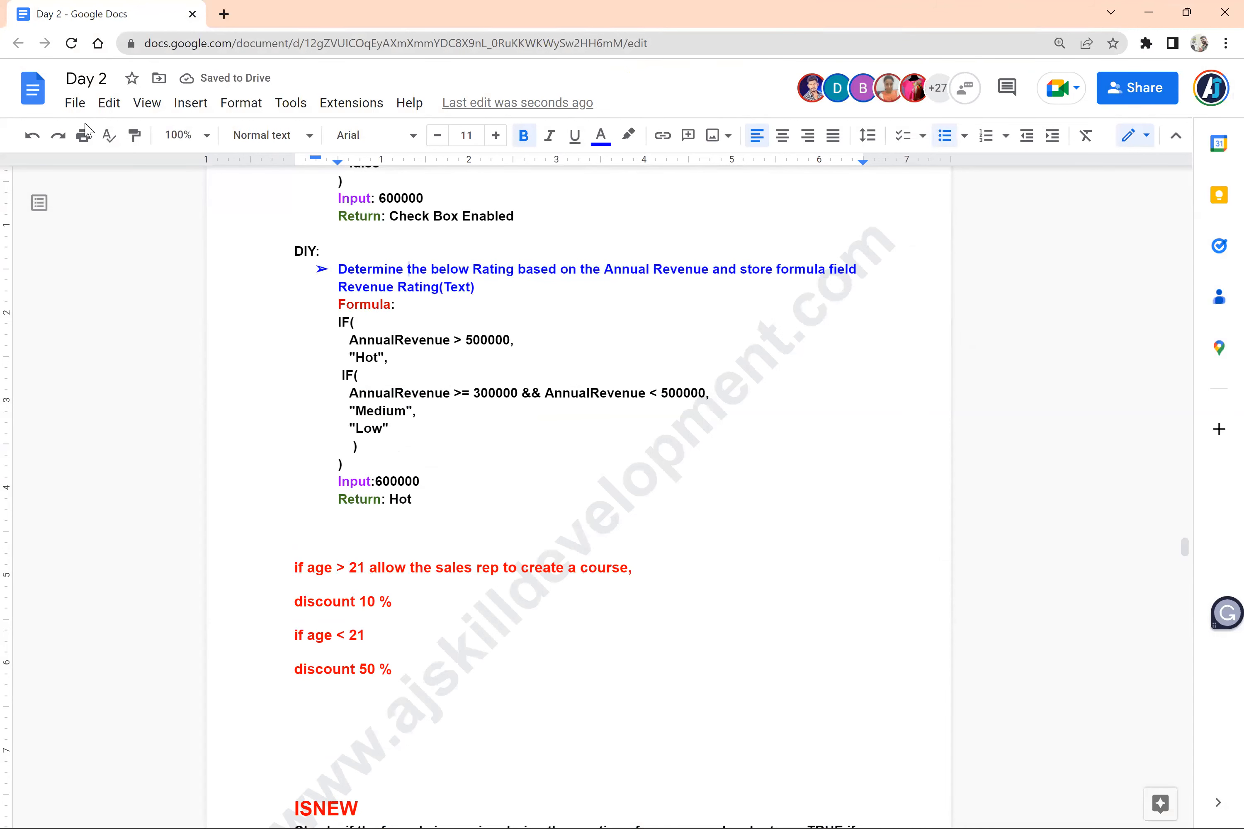
pyautogui.click(108, 137)
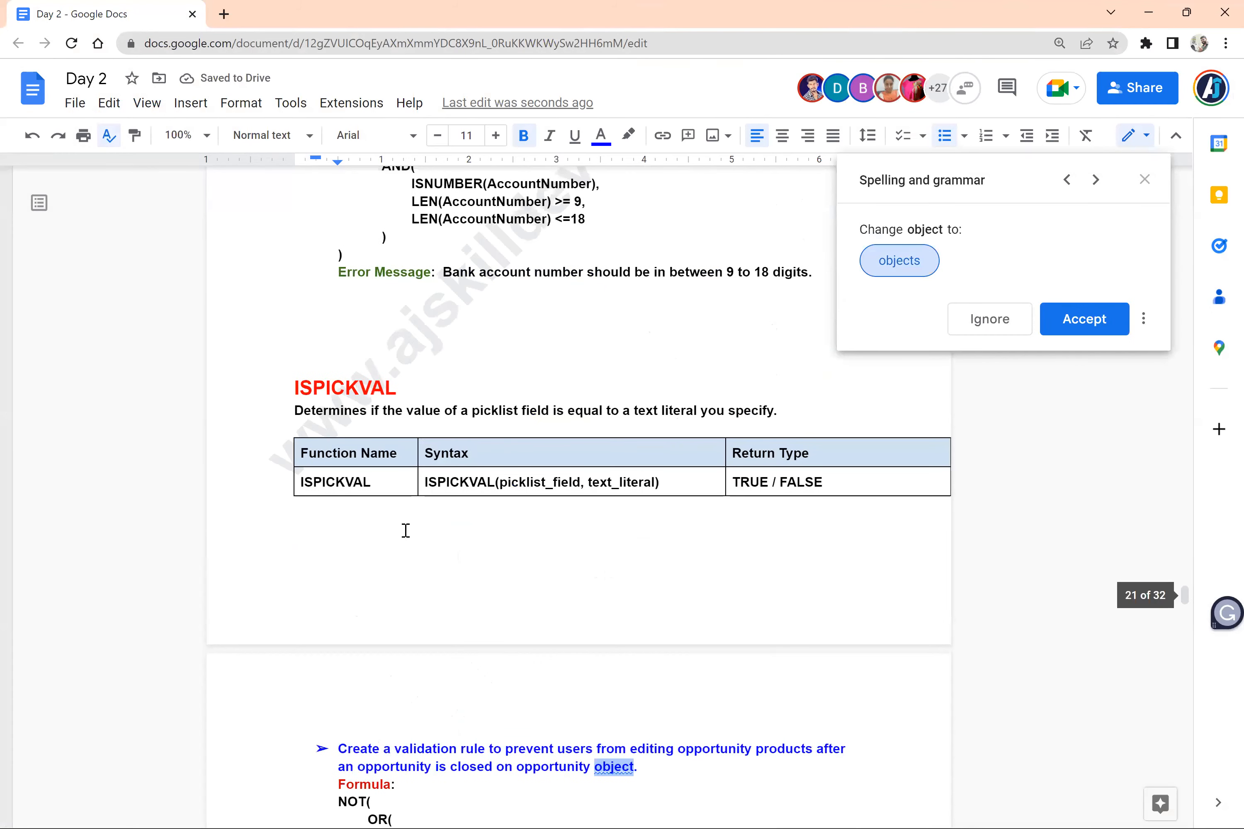
pyautogui.scroll(15, 406, 530)
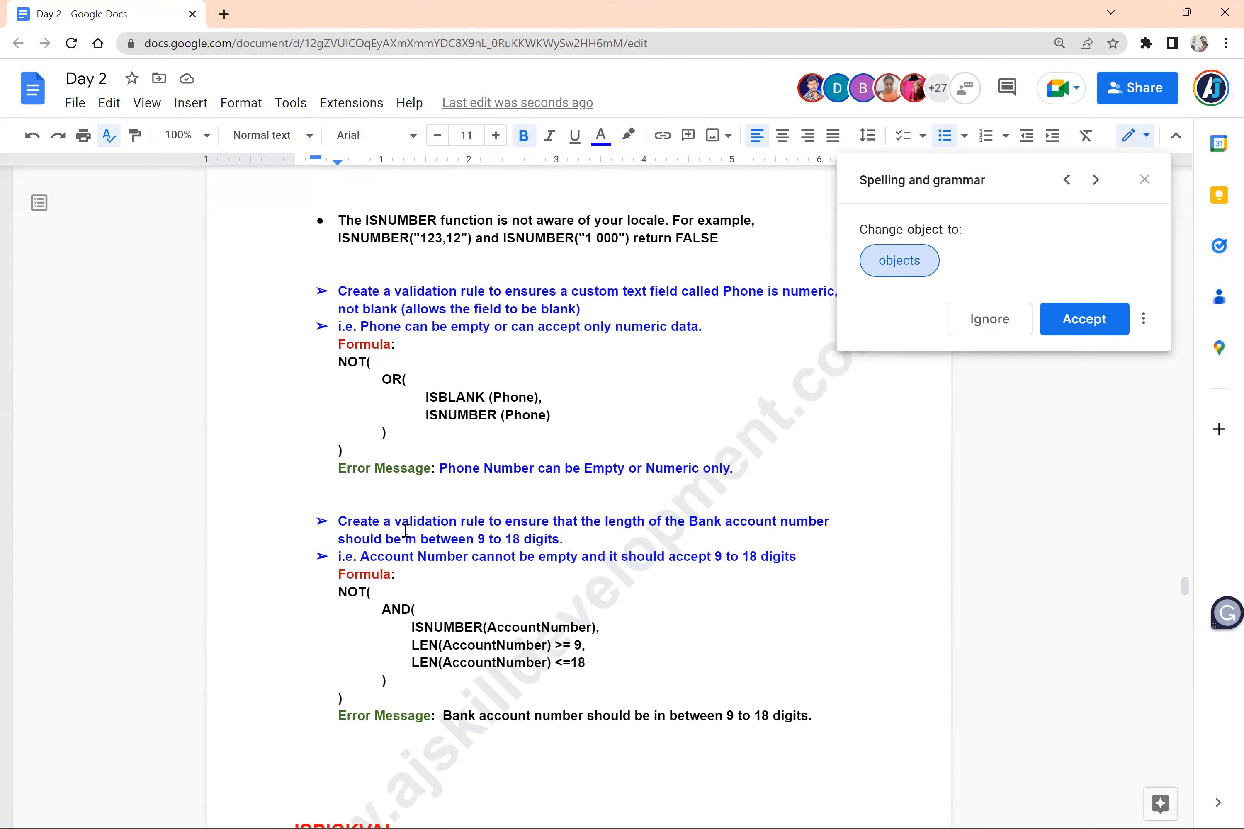
pyautogui.scroll(-15, 406, 531)
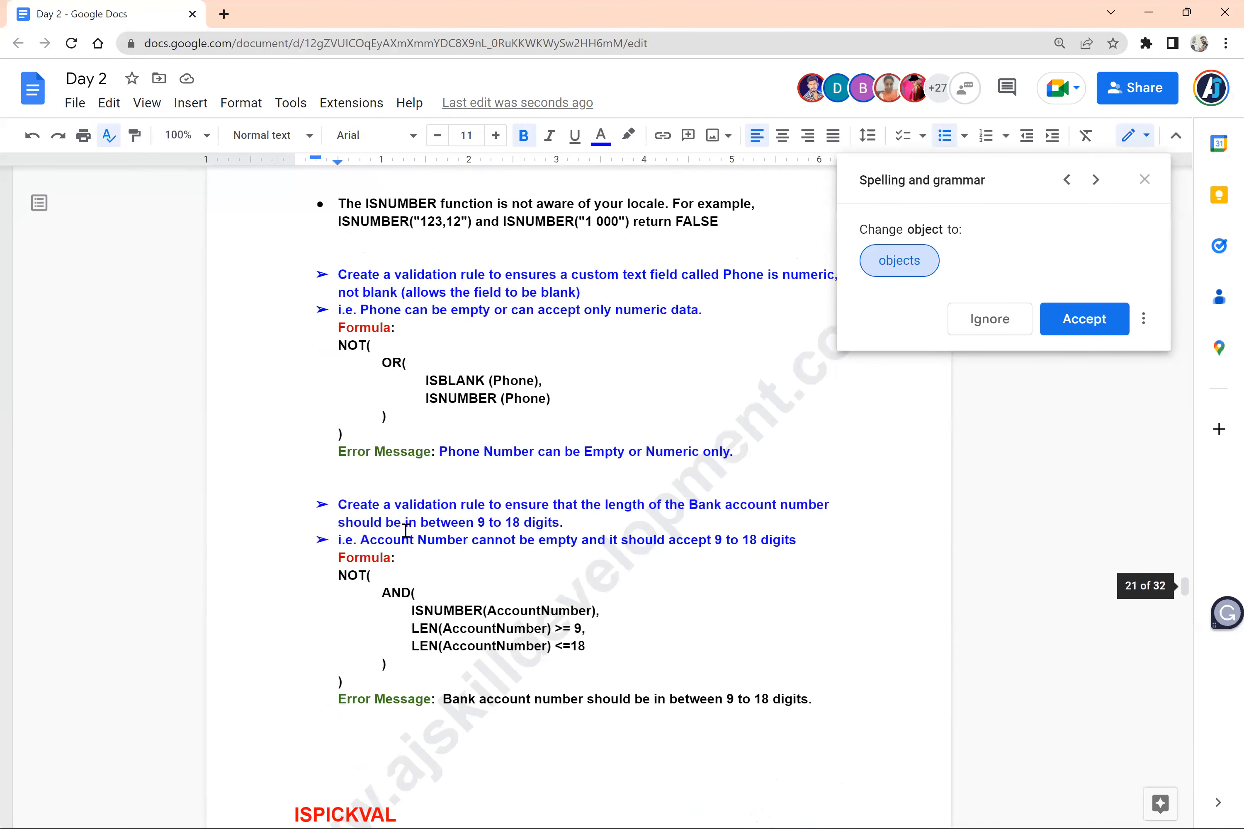
pyautogui.scroll(-20, 405, 530)
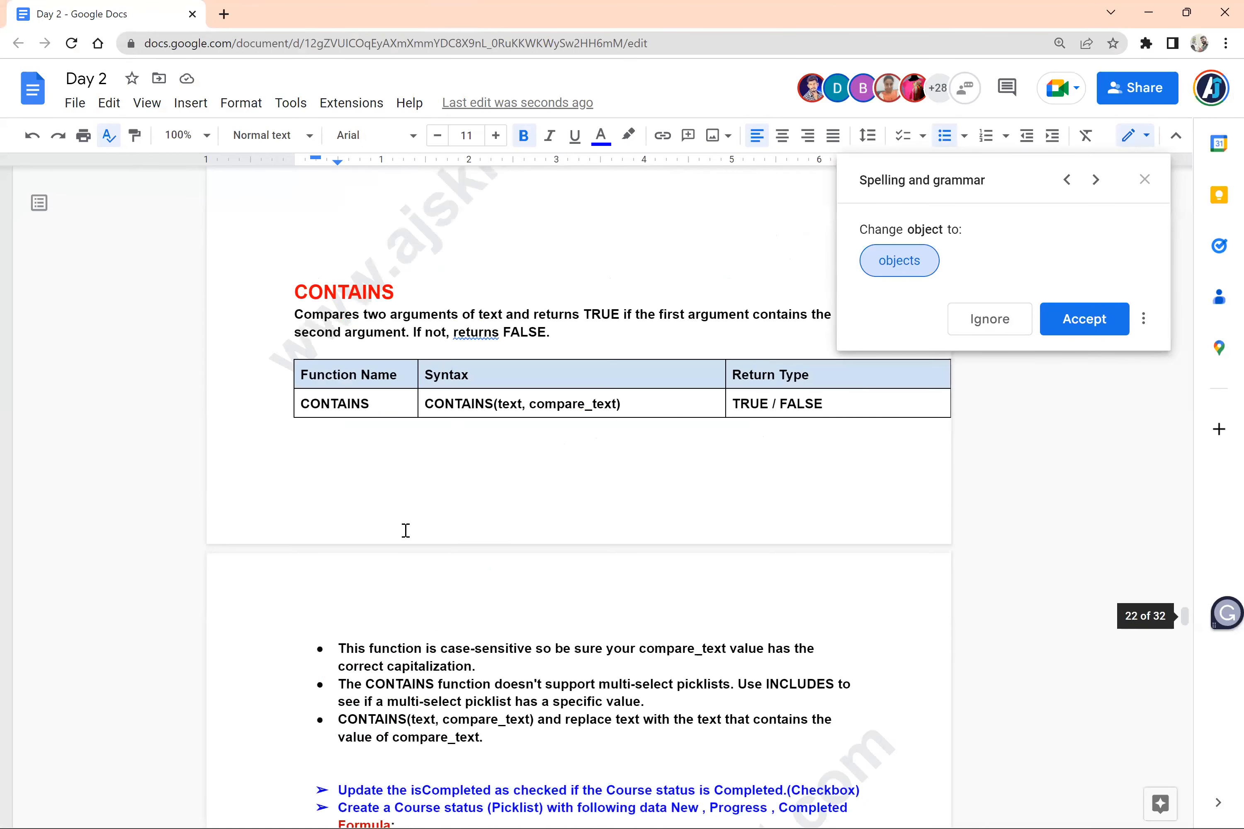
pyautogui.scroll(-2, 405, 531)
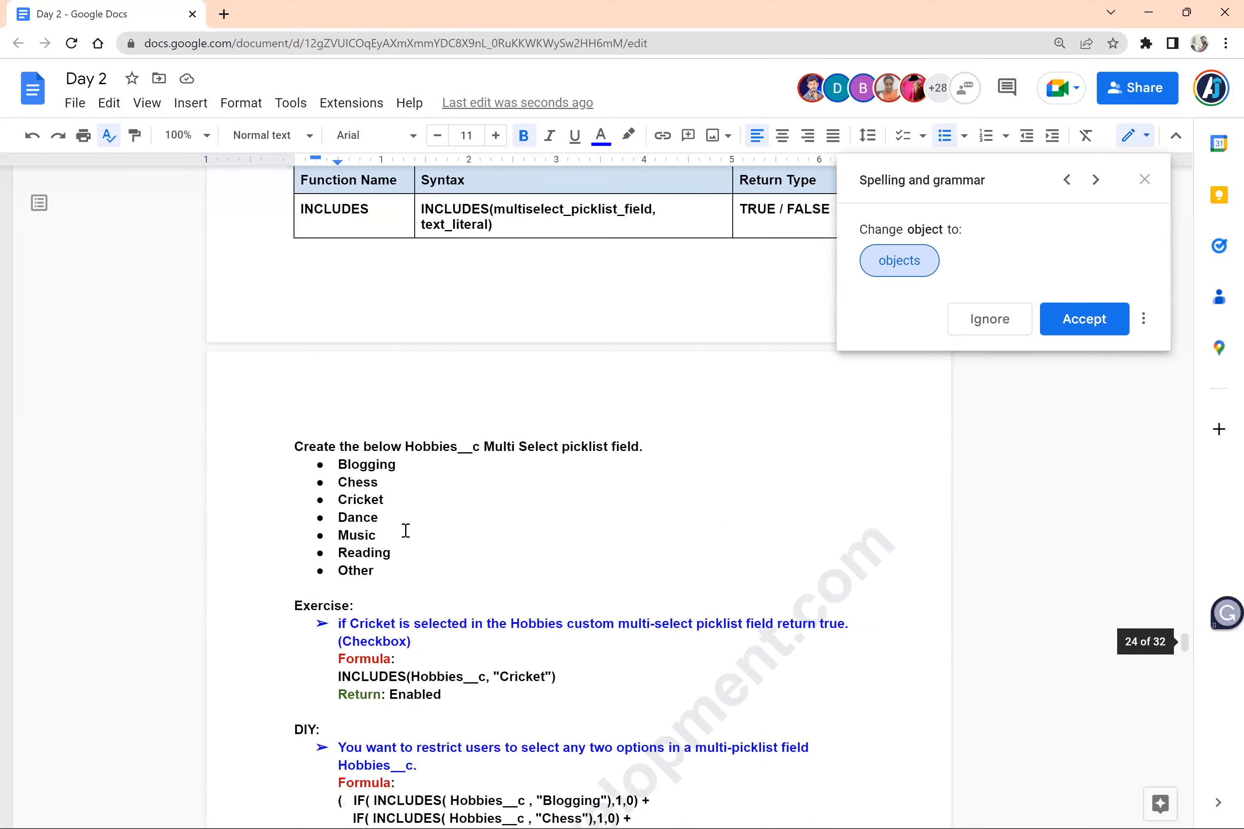
pyautogui.scroll(-15, 406, 531)
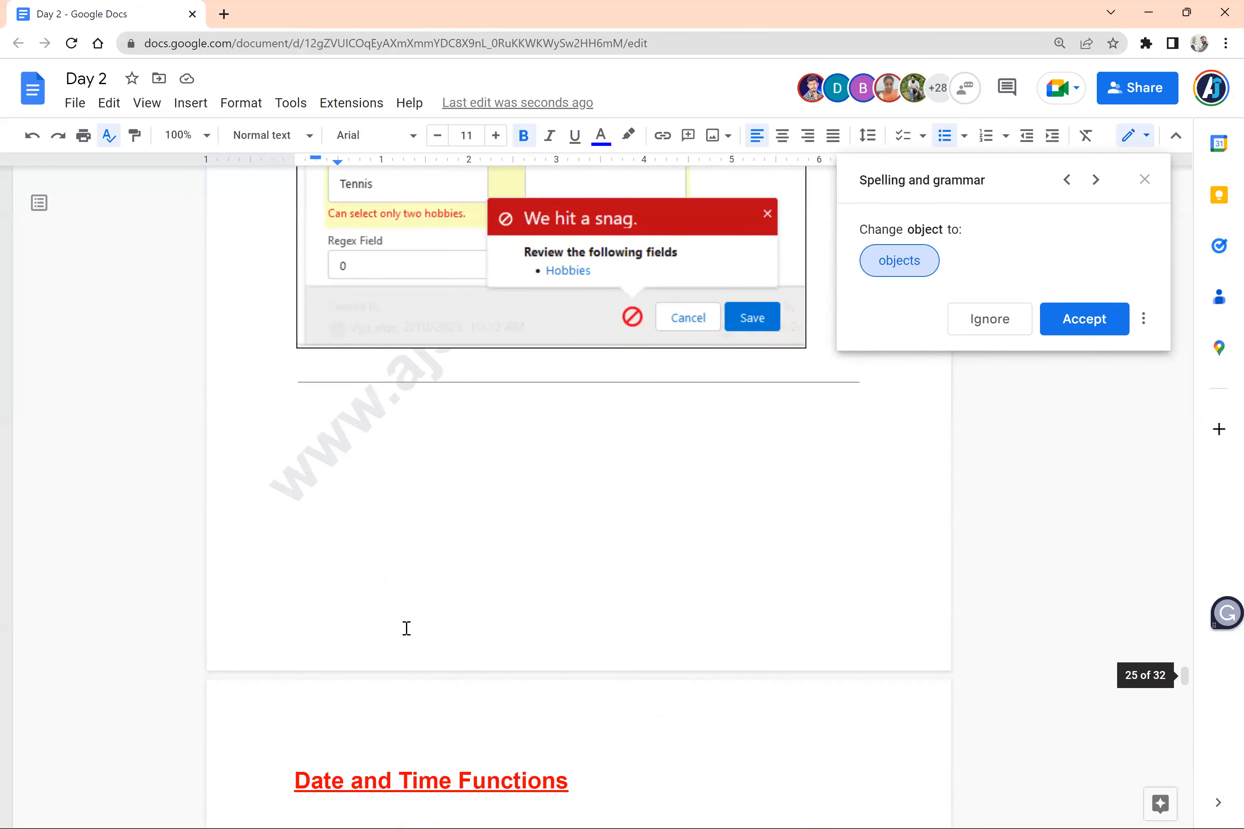
pyautogui.scroll(-13, 406, 628)
pyautogui.scroll(20, 290, 526)
# Copy the blue bulleted formatting of the Revenue Rating exercise line onto the four pasted age discount rules
pyautogui.click(389, 225)
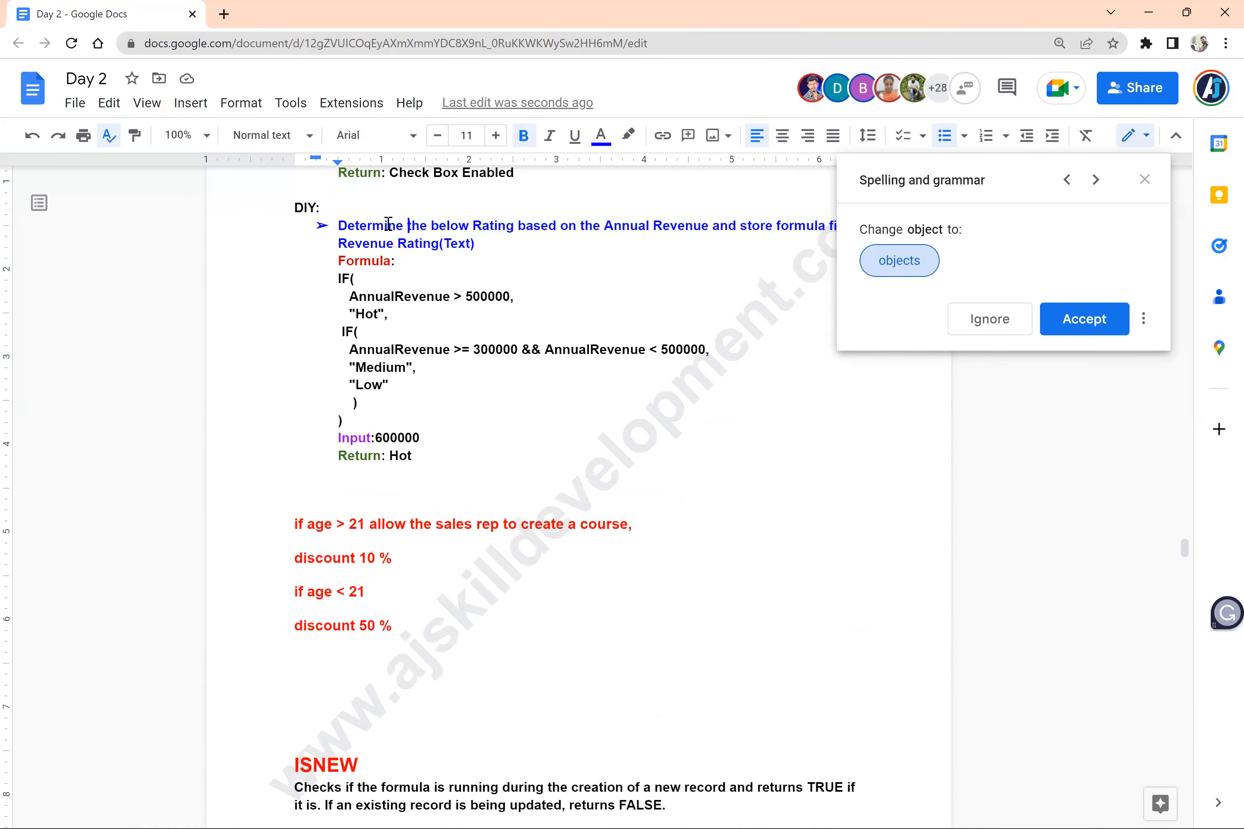
pyautogui.click(134, 135)
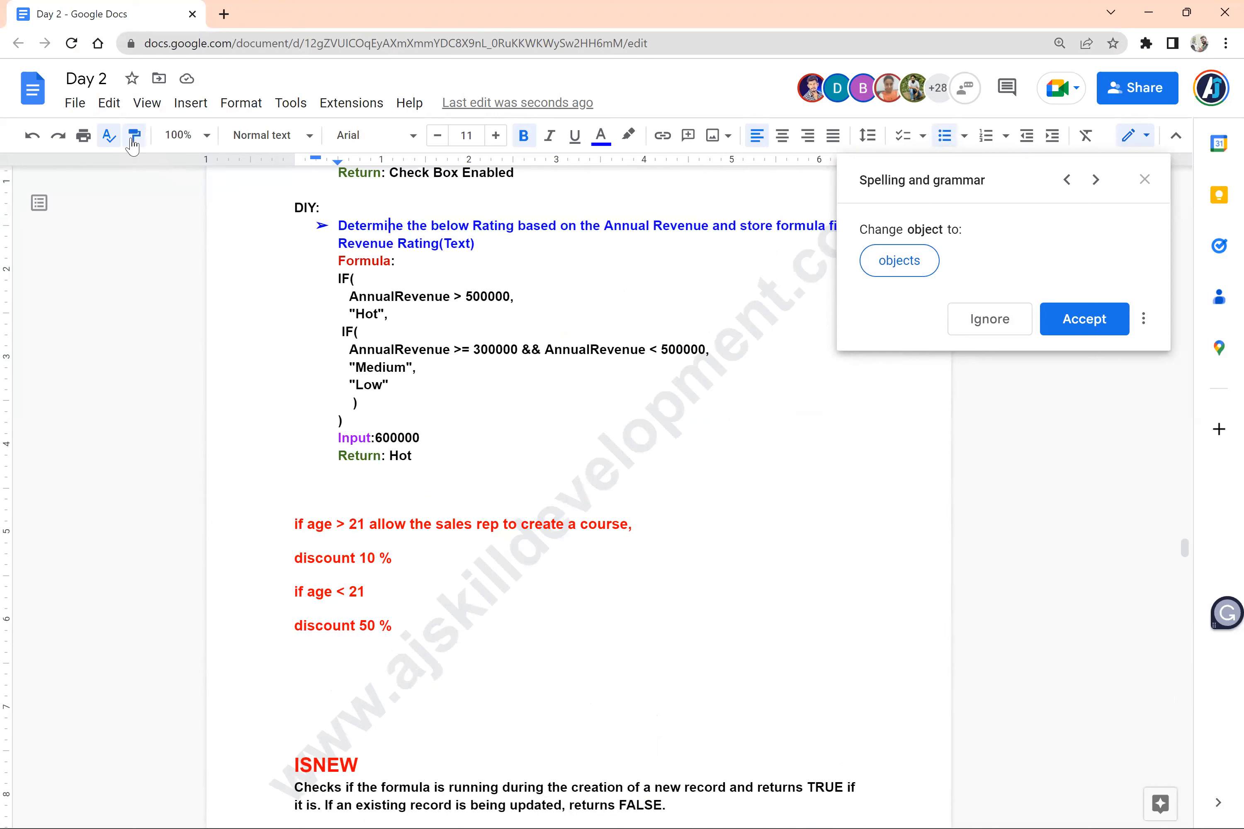
pyautogui.moveTo(401, 627)
pyautogui.mouseDown()
pyautogui.moveTo(294, 522)
pyautogui.moveTo(280, 532)
pyautogui.mouseUp()
# Join the "discount 10 %" and "if age < 21" lines onto the first rule's bullet, with a comma after "10 %"
pyautogui.click(339, 527)
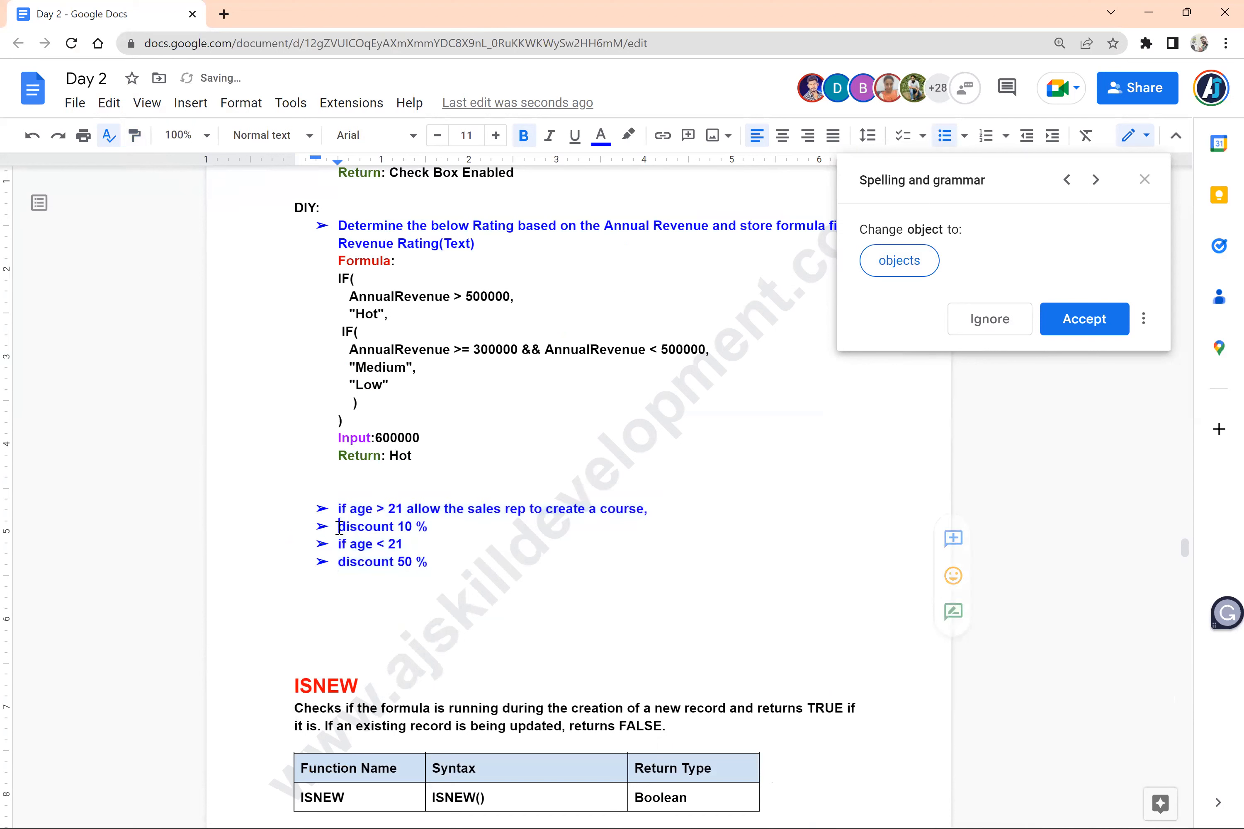
pyautogui.press('BackSpace')
pyautogui.press('BackSpace')
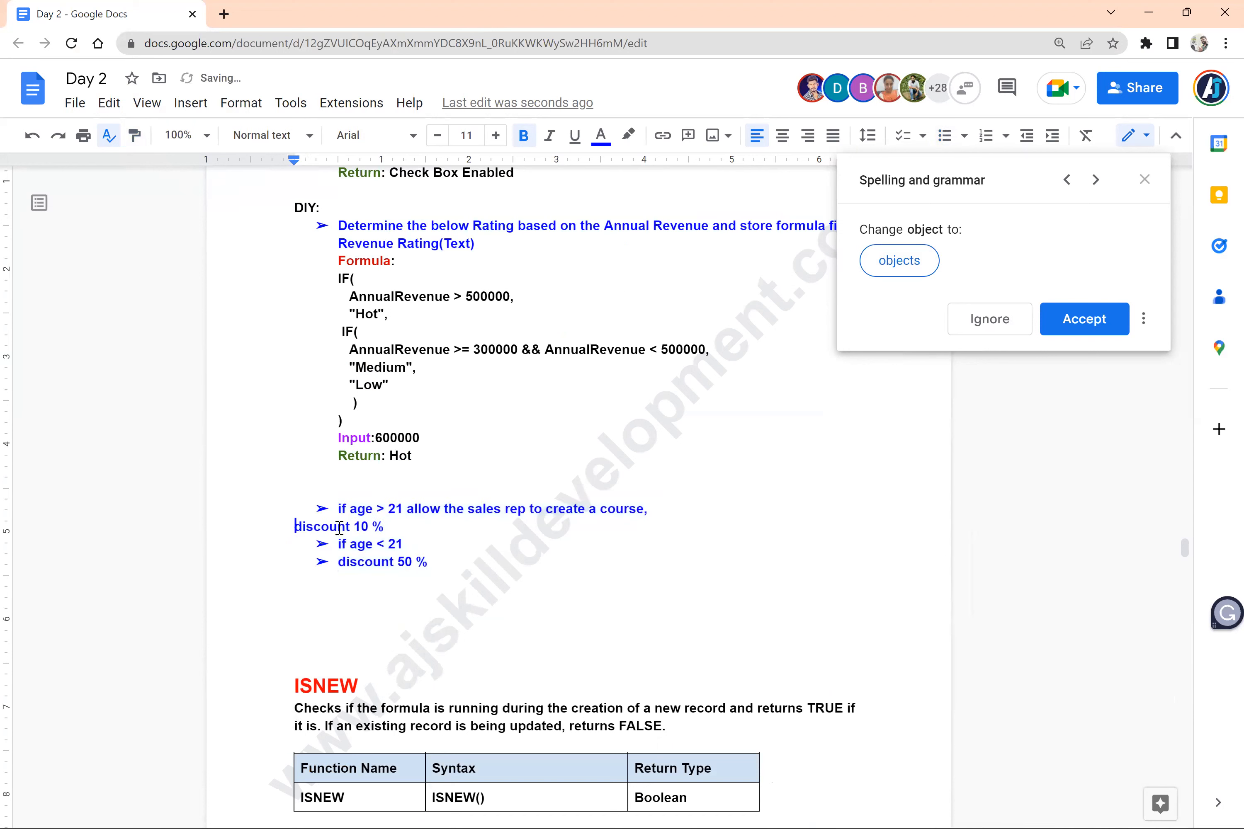
pyautogui.press('BackSpace')
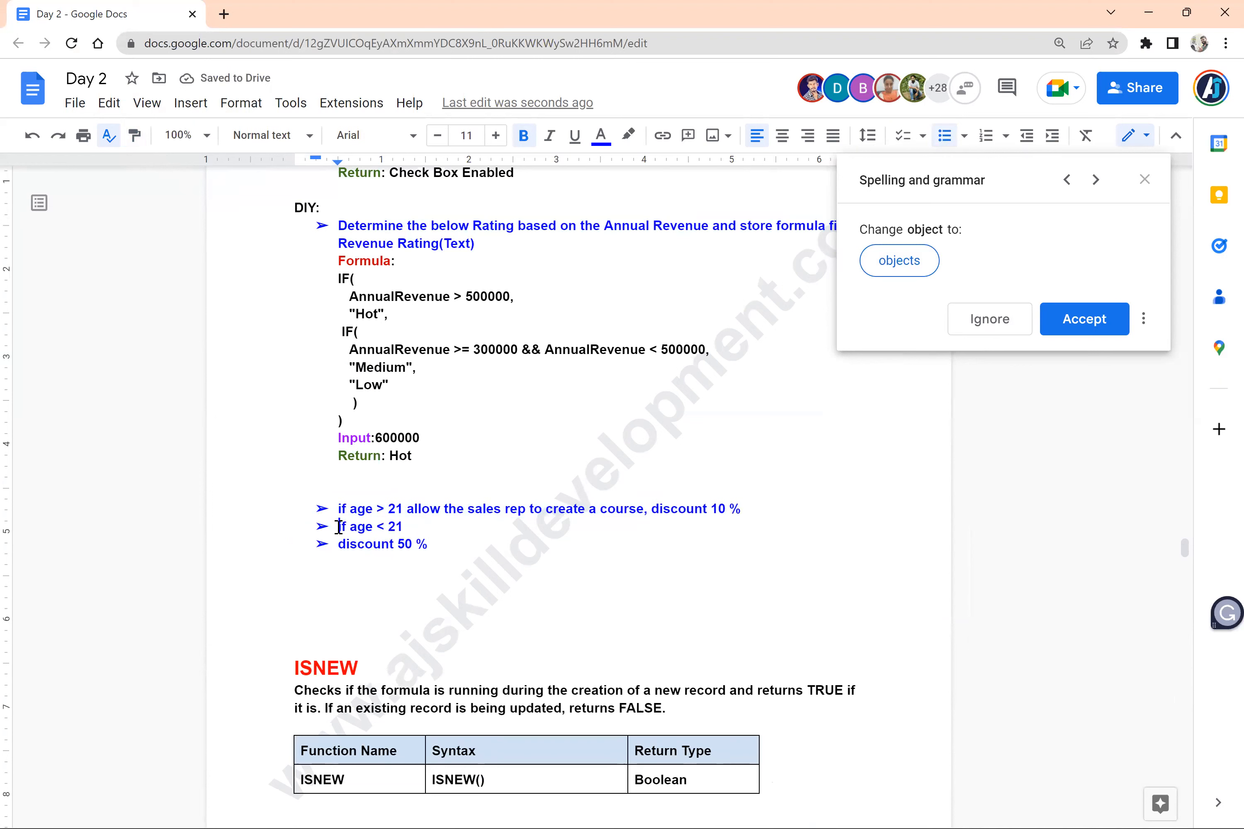
pyautogui.press('BackSpace')
pyautogui.press('BackSpace')
pyautogui.press('BackSpace')
pyautogui.write(', if age < 21')
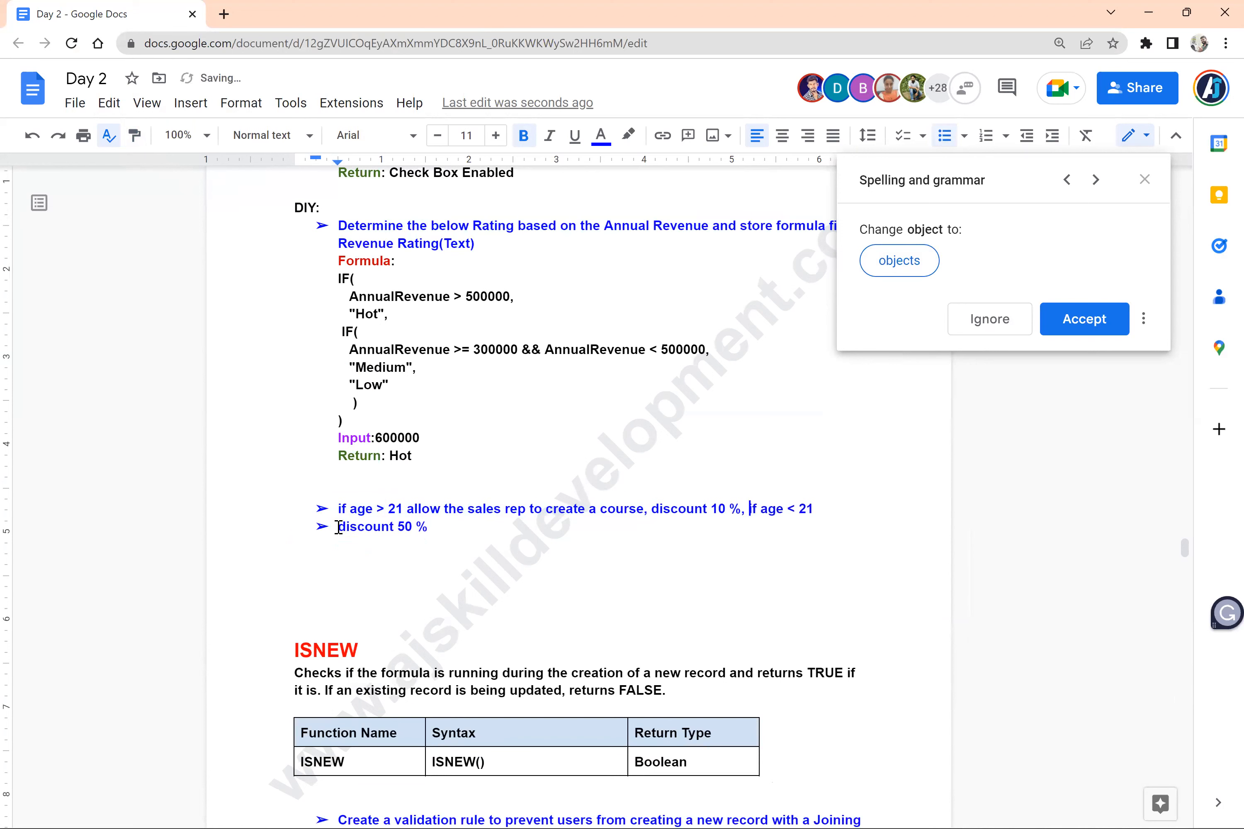
# Join the "discount 50 %" line onto the same bullet and capitalize the opening "If"
pyautogui.press('BackSpace')
pyautogui.press('BackSpace')
pyautogui.press('BackSpace')
pyautogui.press('Delete')
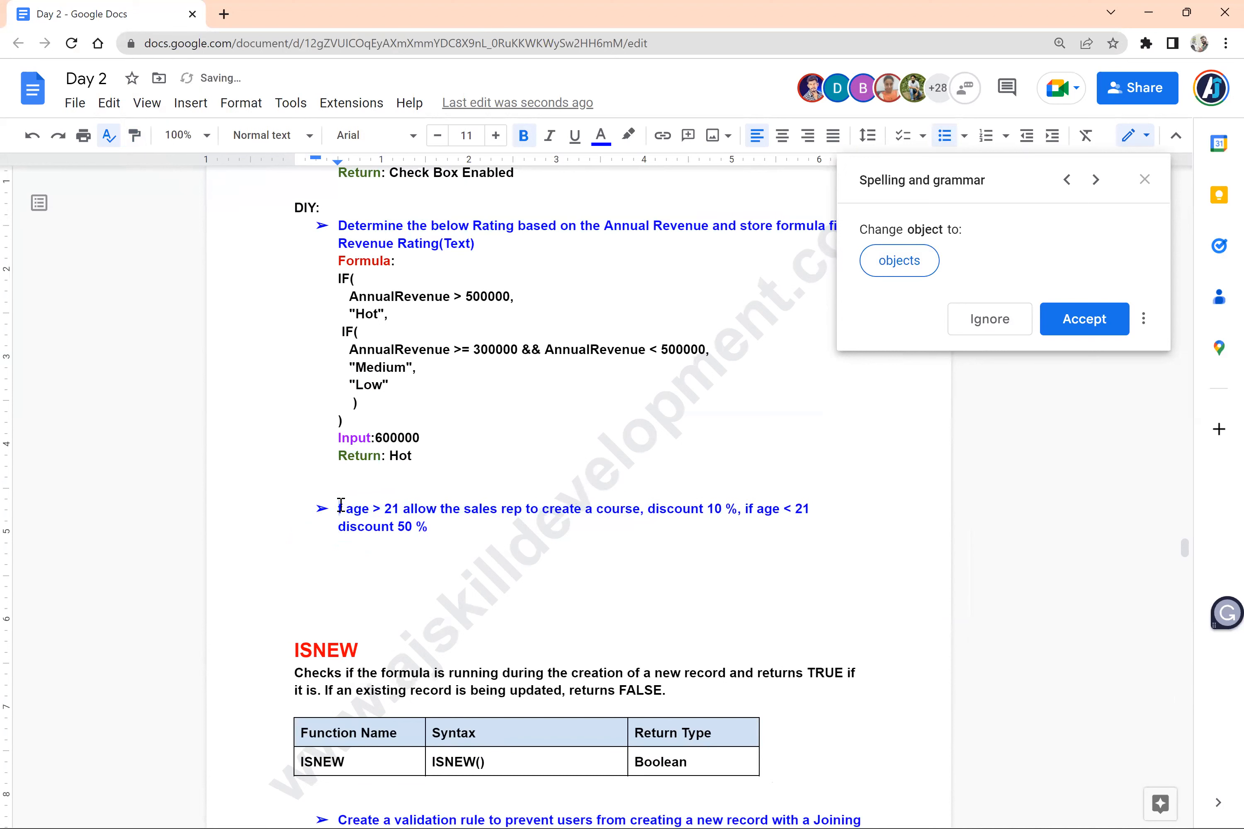
pyautogui.write('If')
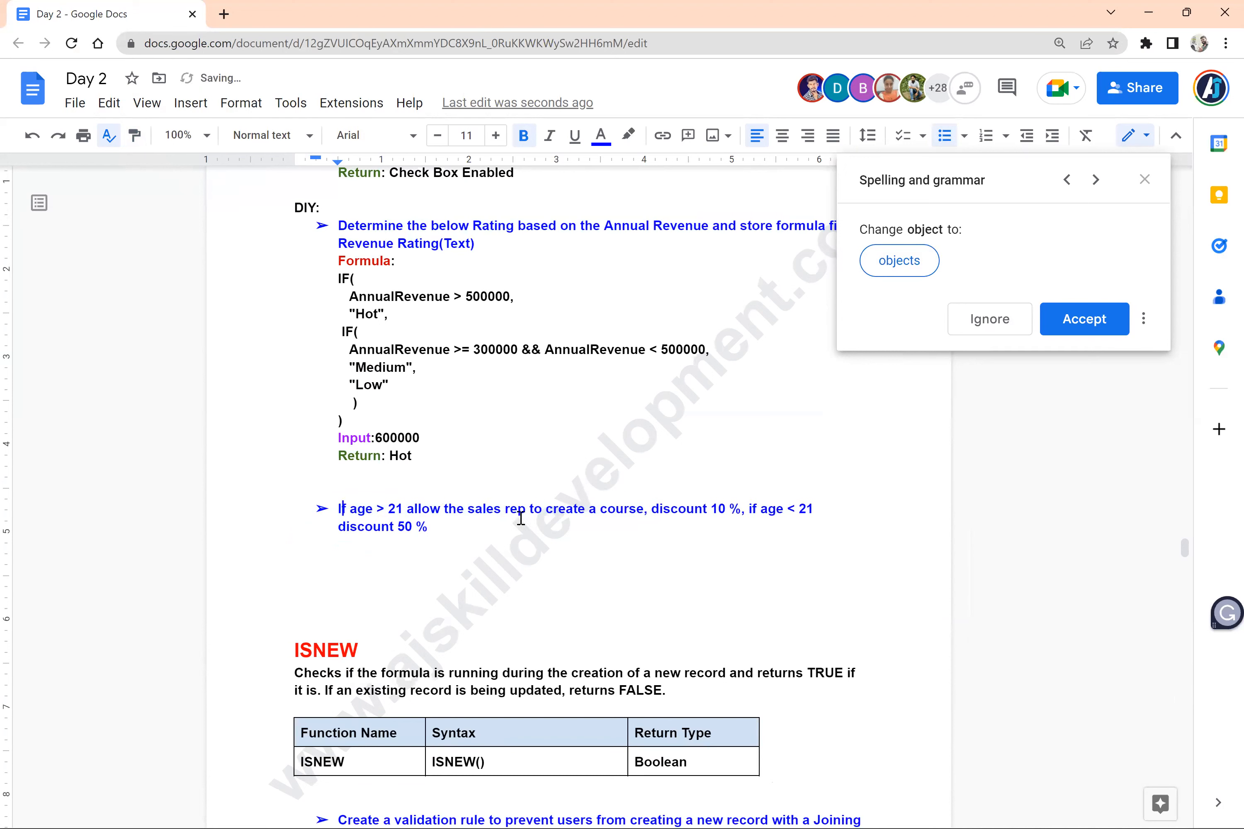
# Replace the comma after "create a course" with "and provide" so the phrase leads into "discount 10 %"
pyautogui.click(650, 509)
pyautogui.press('BackSpace')
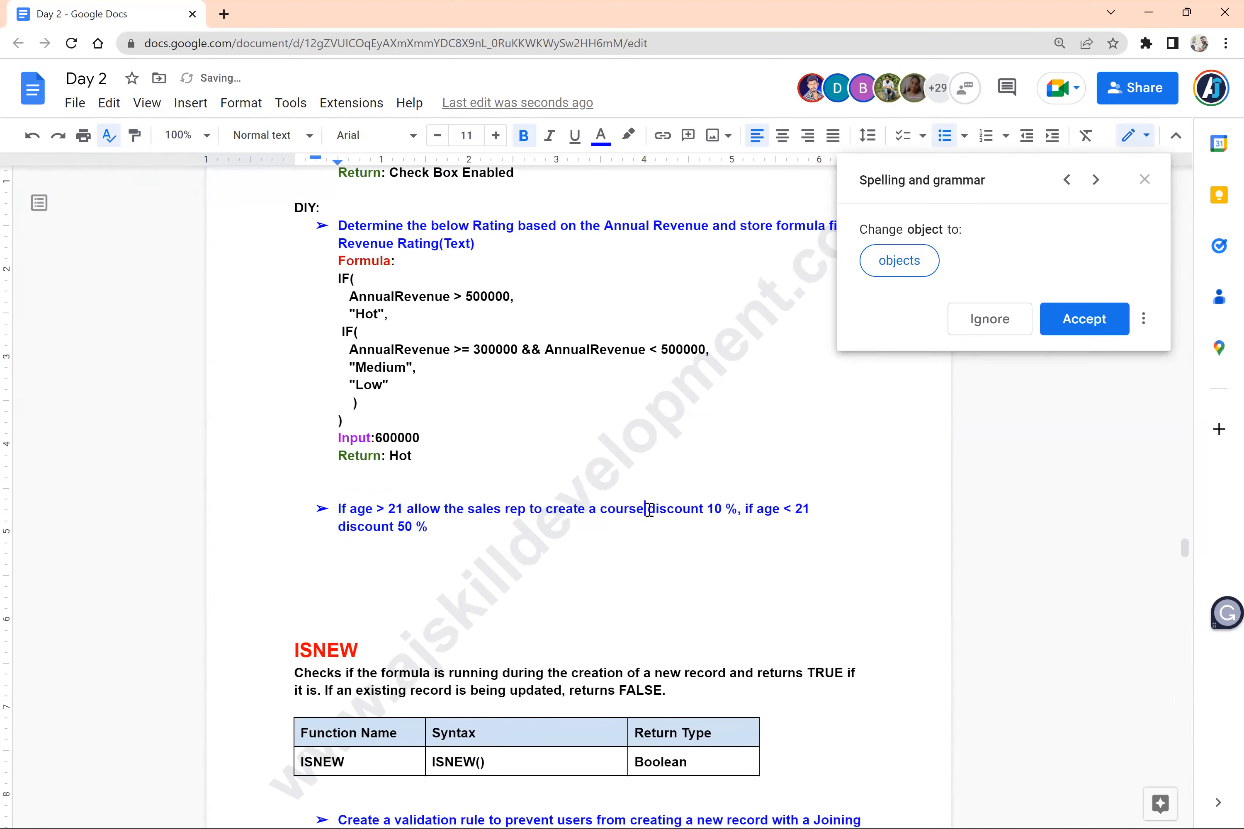
pyautogui.write('and provide')
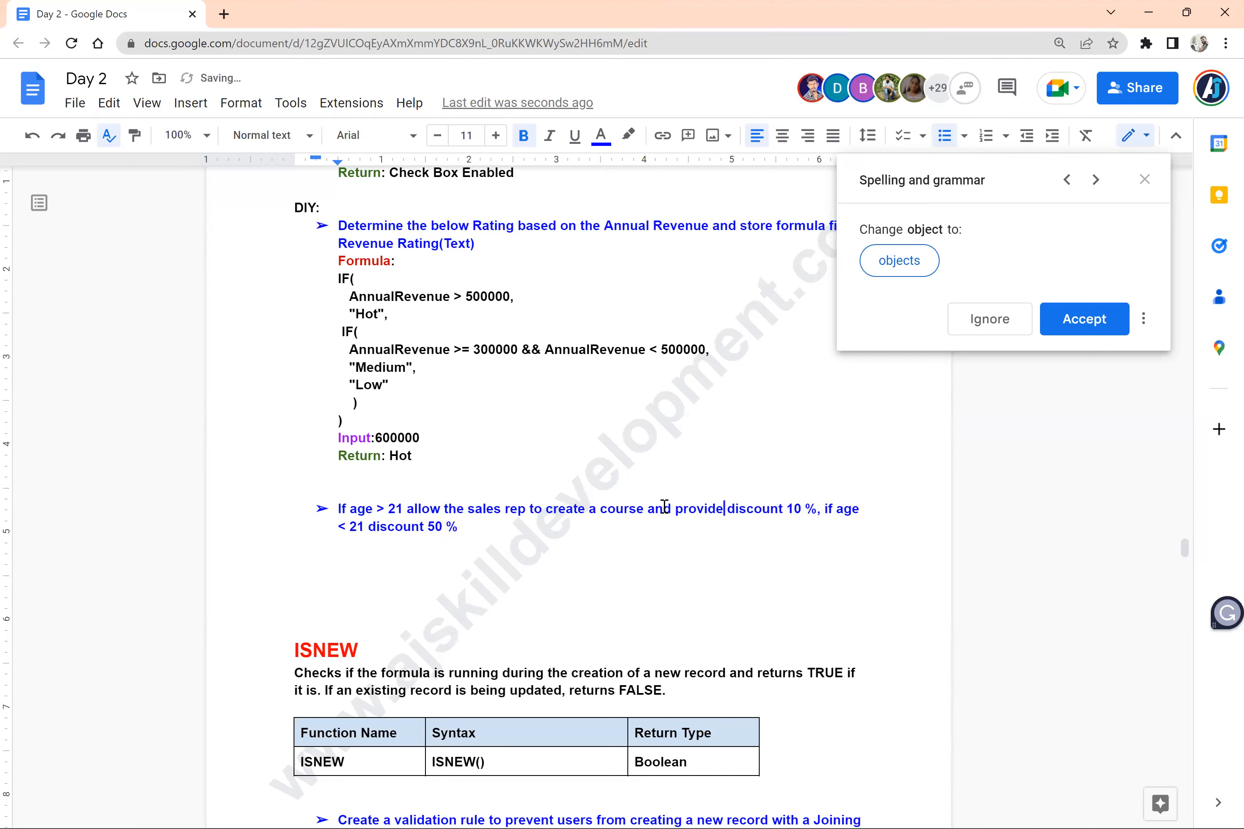
# Delete "allow the sales rep to create a course and" so the rule starts "If age > 21 provide discount 10 %"
pyautogui.press('BackSpace')
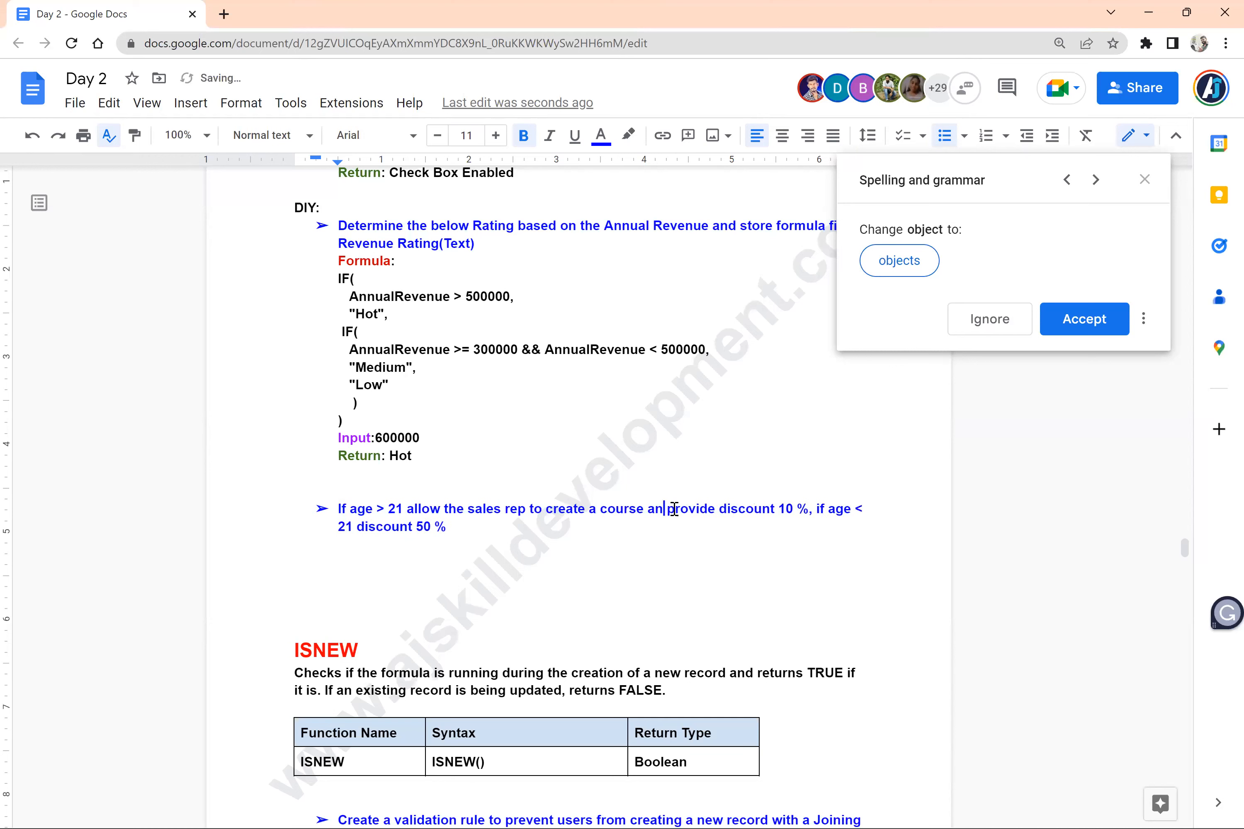
pyautogui.press('BackSpace')
pyautogui.press('BackSpace')
pyautogui.press('BackSpace')
pyautogui.press('BackSpace')
pyautogui.press('BackSpace')
pyautogui.press('BackSpace')
pyautogui.press('BackSpace')
pyautogui.press('BackSpace')
pyautogui.press('BackSpace')
pyautogui.press('BackSpace')
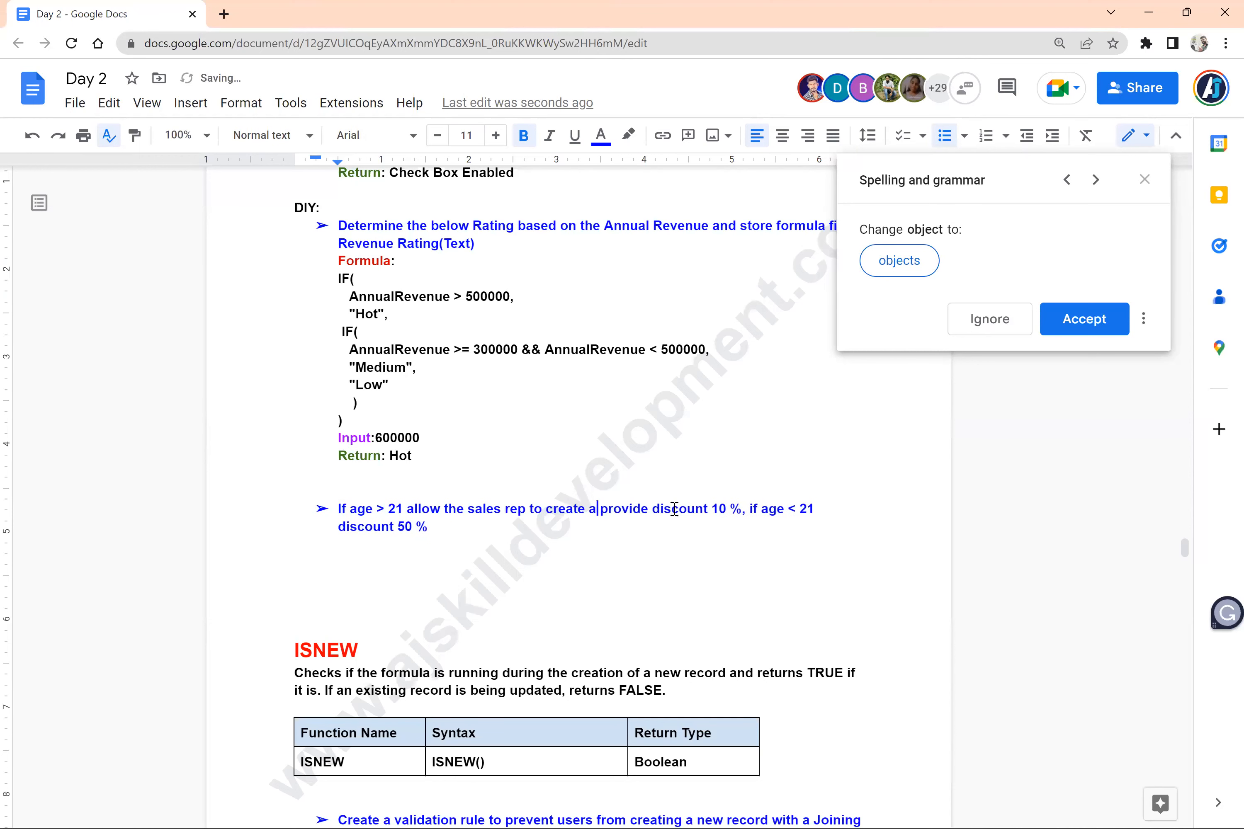
pyautogui.press('BackSpace')
pyautogui.press('BackSpace')
pyautogui.press('BackSpace')
pyautogui.press('BackSpace')
pyautogui.press('BackSpace')
pyautogui.press('BackSpace')
pyautogui.press('BackSpace')
pyautogui.press('BackSpace')
pyautogui.press('BackSpace')
pyautogui.press('BackSpace')
pyautogui.press('BackSpace')
pyautogui.press('BackSpace')
pyautogui.press('BackSpace')
pyautogui.press('BackSpace')
pyautogui.press('BackSpace')
pyautogui.press('BackSpace')
pyautogui.press('BackSpace')
pyautogui.press('BackSpace')
pyautogui.press('BackSpace')
pyautogui.press('BackSpace')
pyautogui.press('BackSpace')
pyautogui.press('BackSpace')
pyautogui.press('BackSpace')
pyautogui.press('BackSpace')
pyautogui.press('BackSpace')
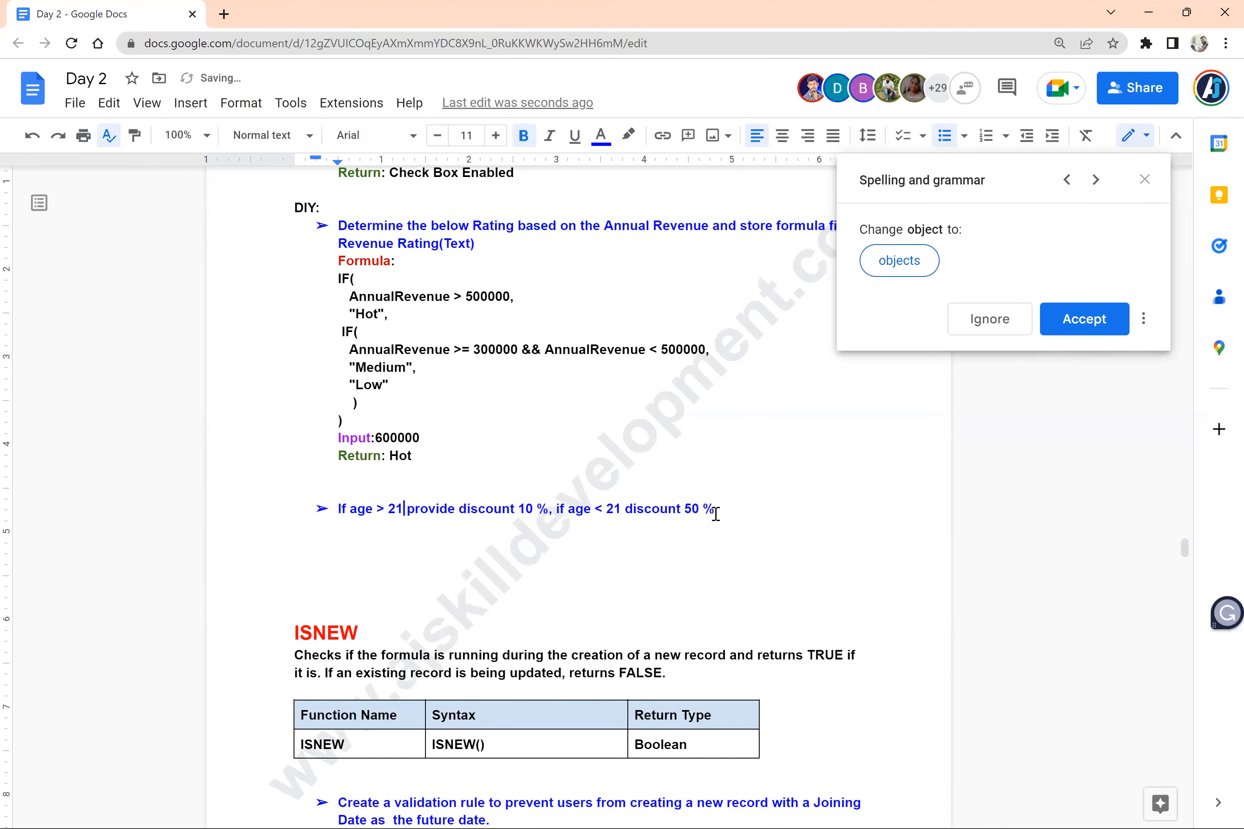
# Reword the second condition to "if age < 21 provide discount 50 % in course object"
pyautogui.click(626, 509)
pyautogui.write('provide d')
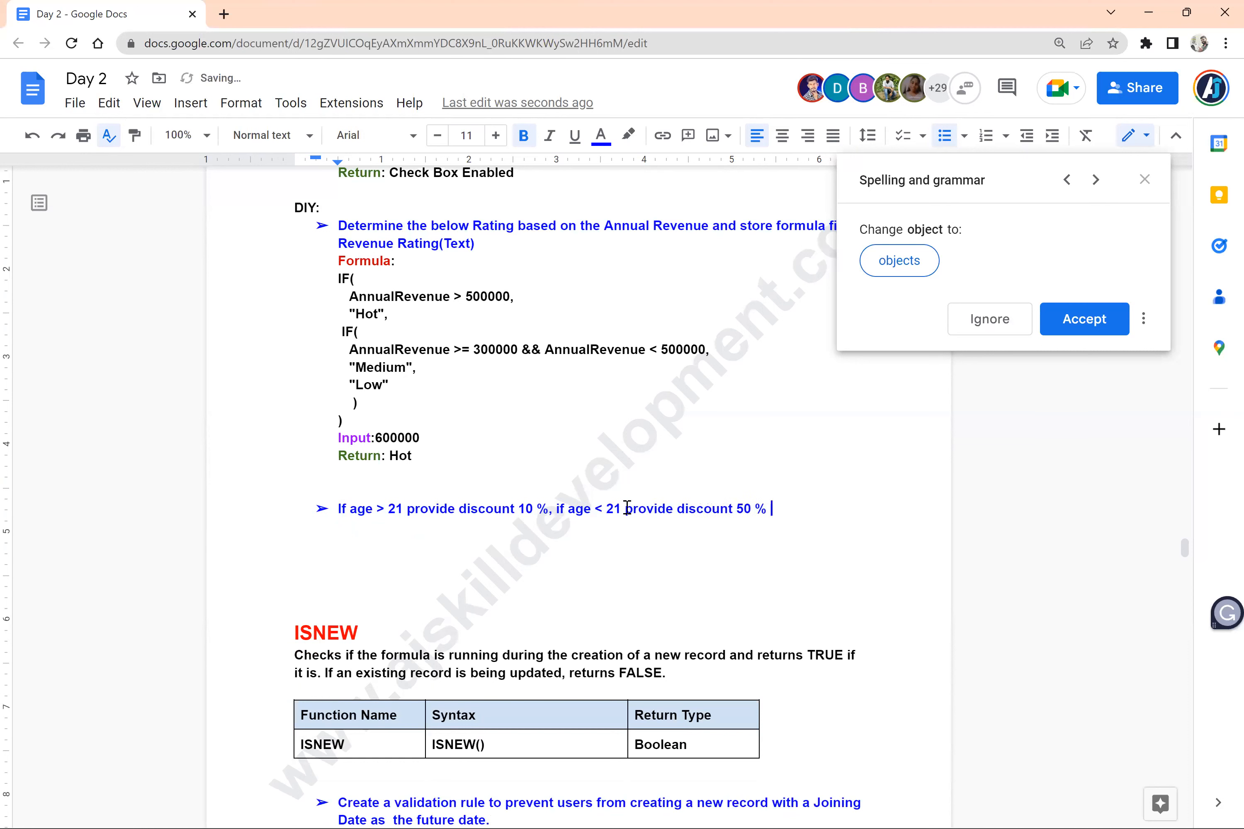
pyautogui.write('iscount 50 % in course object')
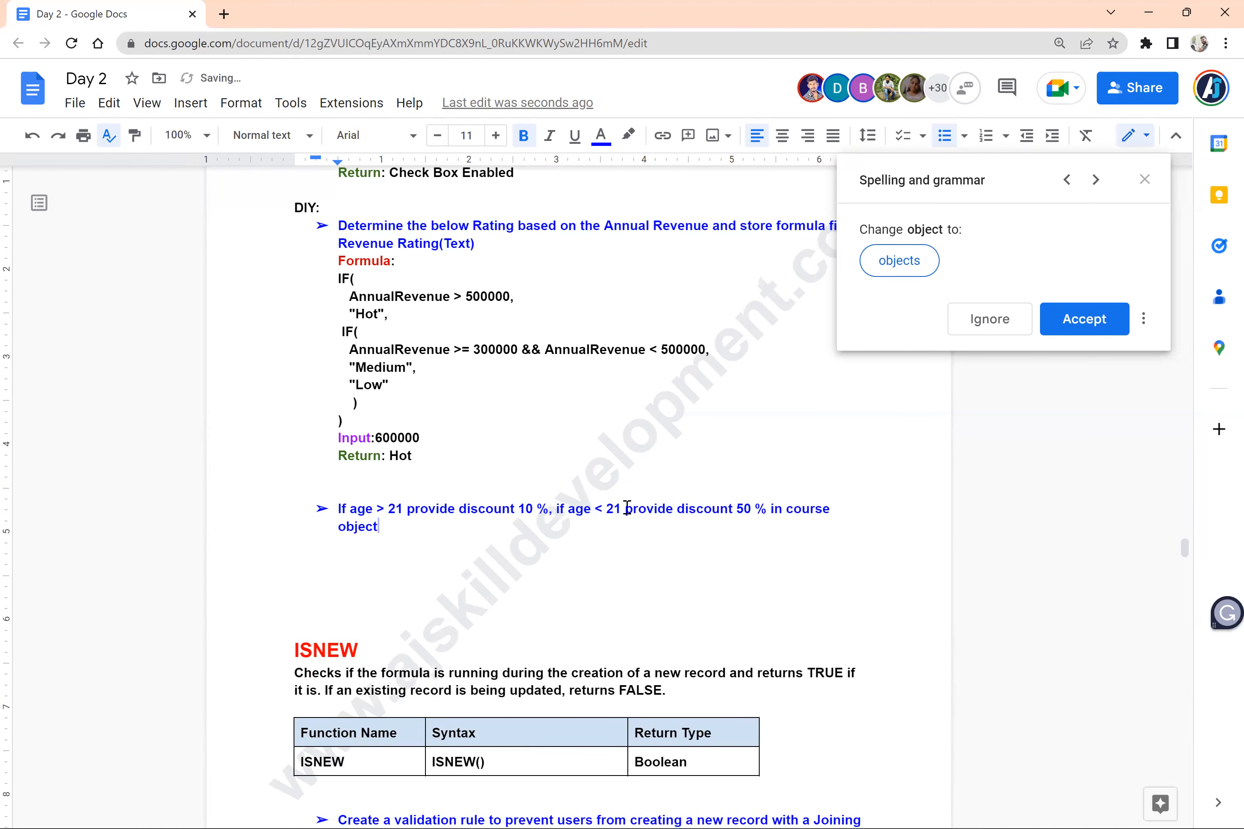
pyautogui.write('. Create a new formu')
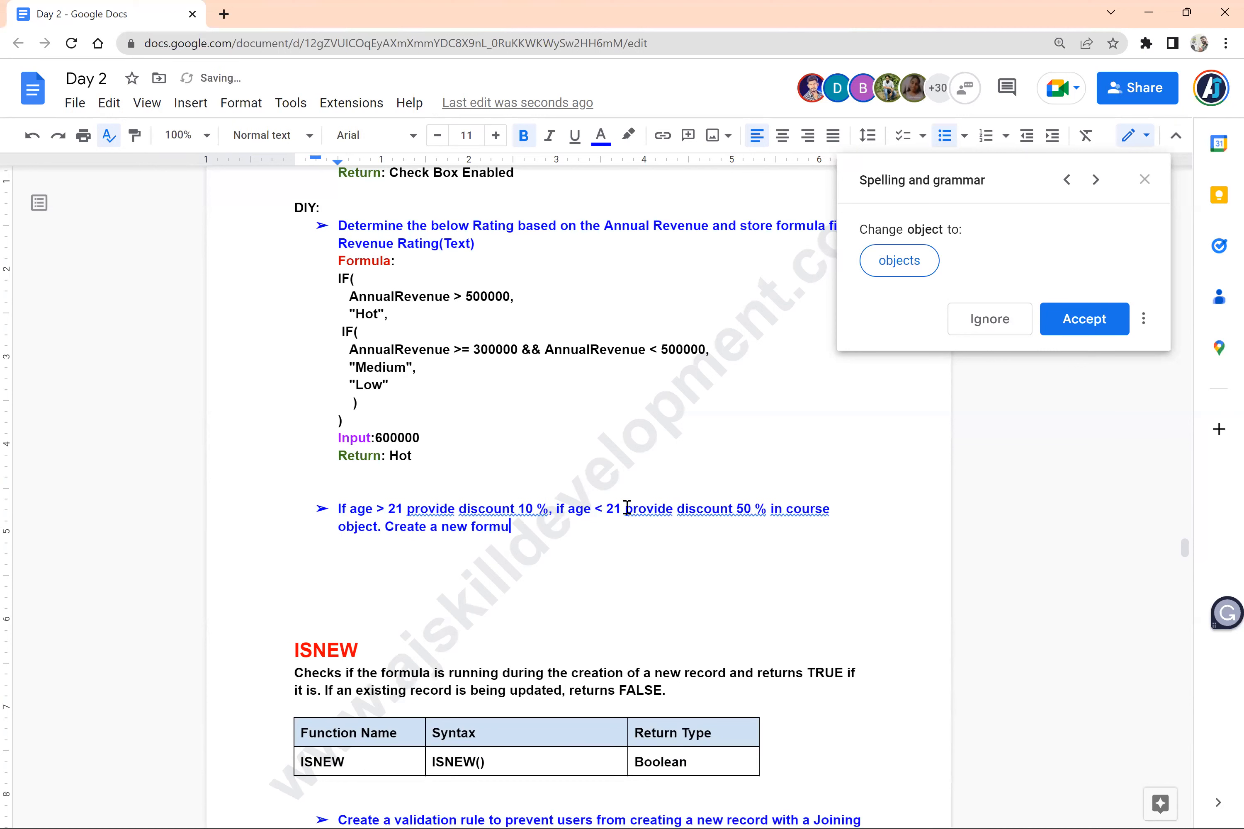
pyautogui.write('la fiels')
# Append the sentence "Create a new formula field Age Dicount in course object" to the age discount exercise
pyautogui.press('BackSpace')
pyautogui.write('d Age Dicount in course objecty')
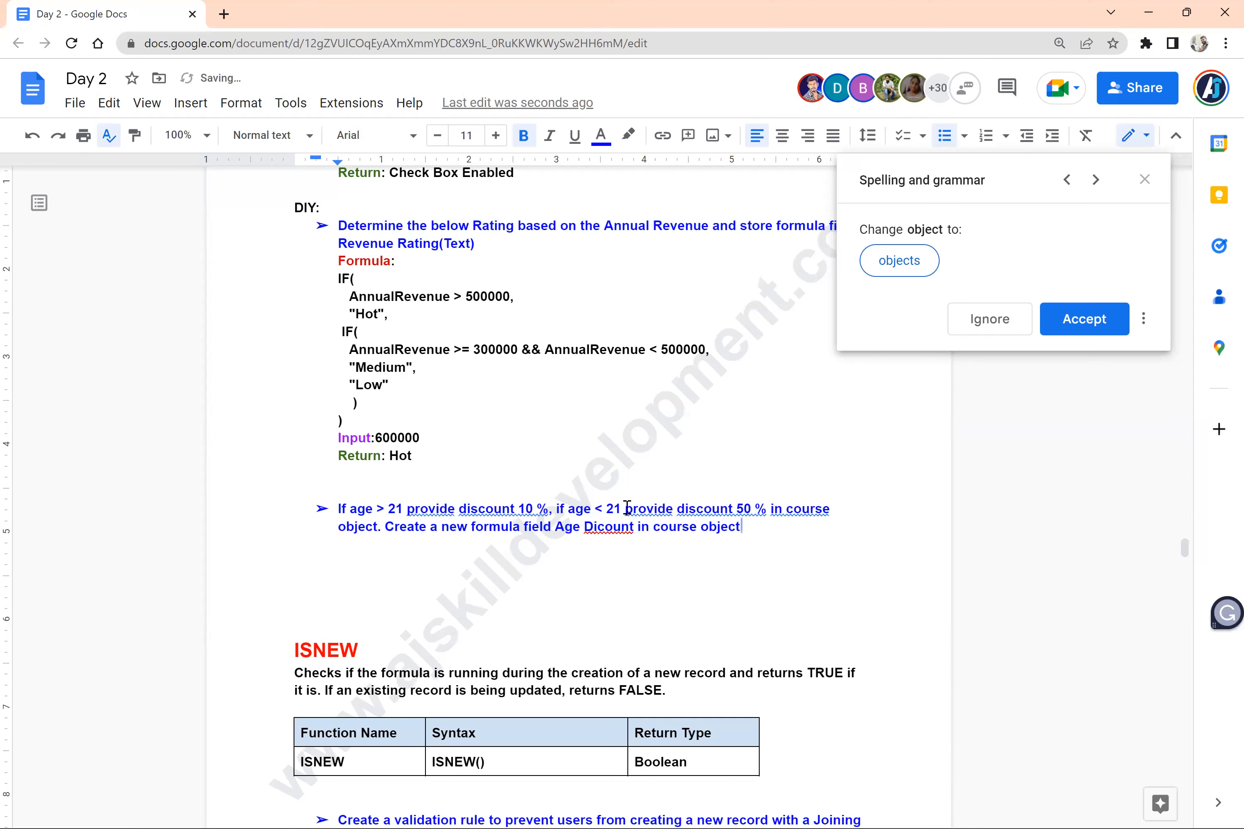
# End the bulleted list and copy the red "Formula:" label from the Revenue Rating exercise below the age discount exercise
pyautogui.press('Return')
pyautogui.press('Return')
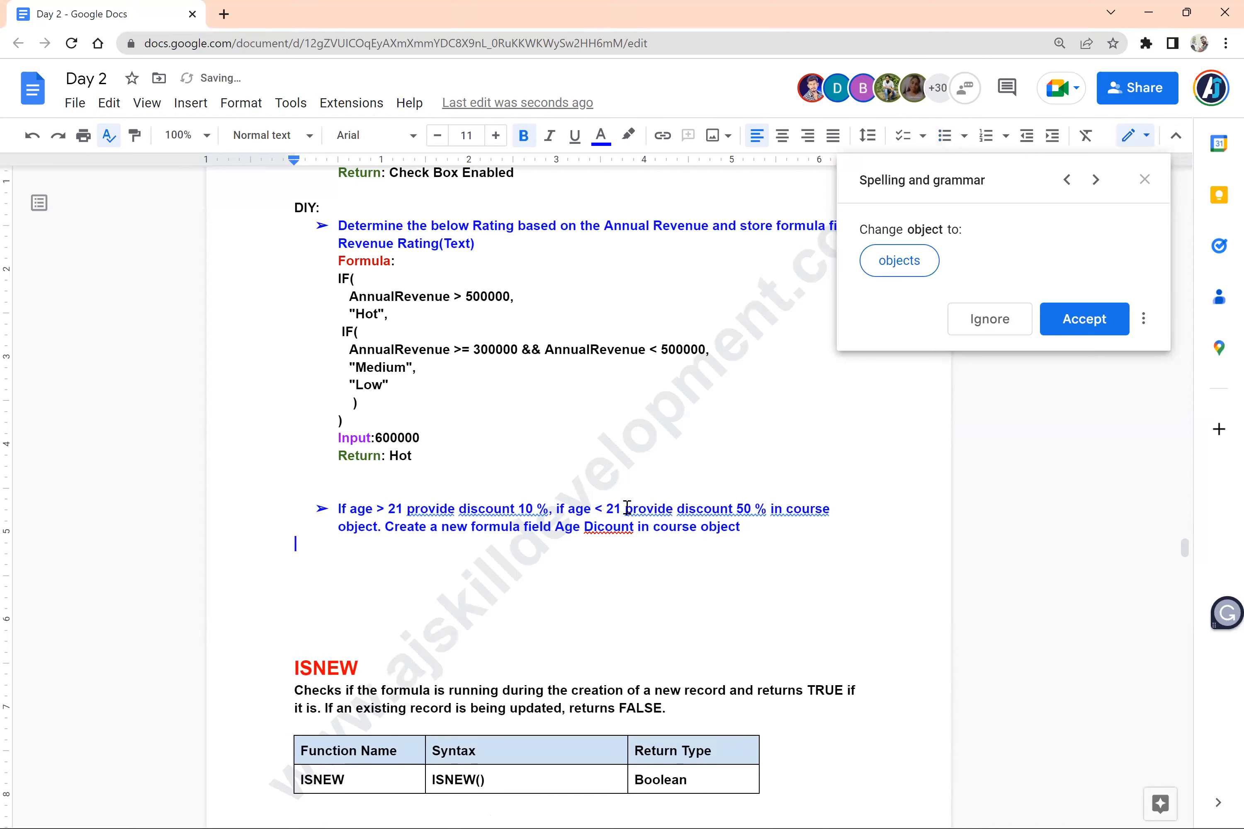
pyautogui.tripleClick(350, 260)
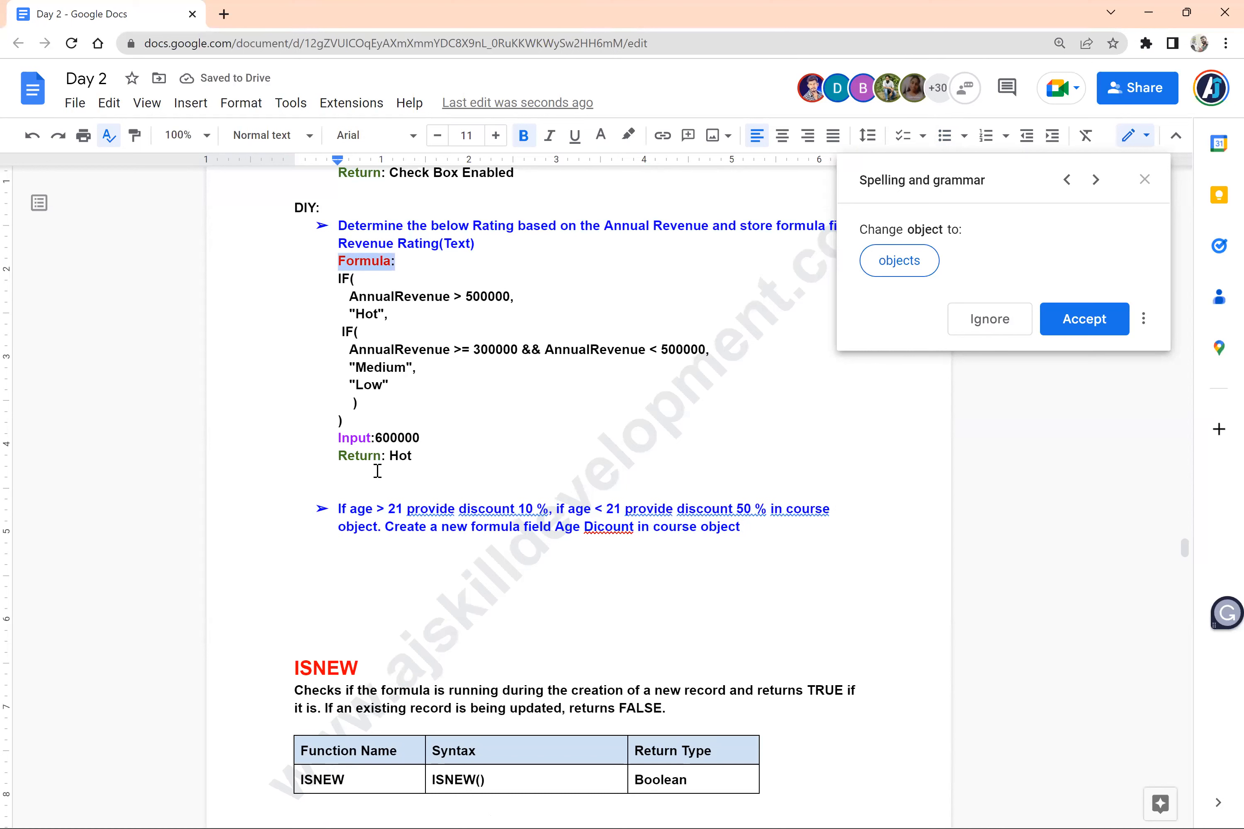
pyautogui.click(359, 558)
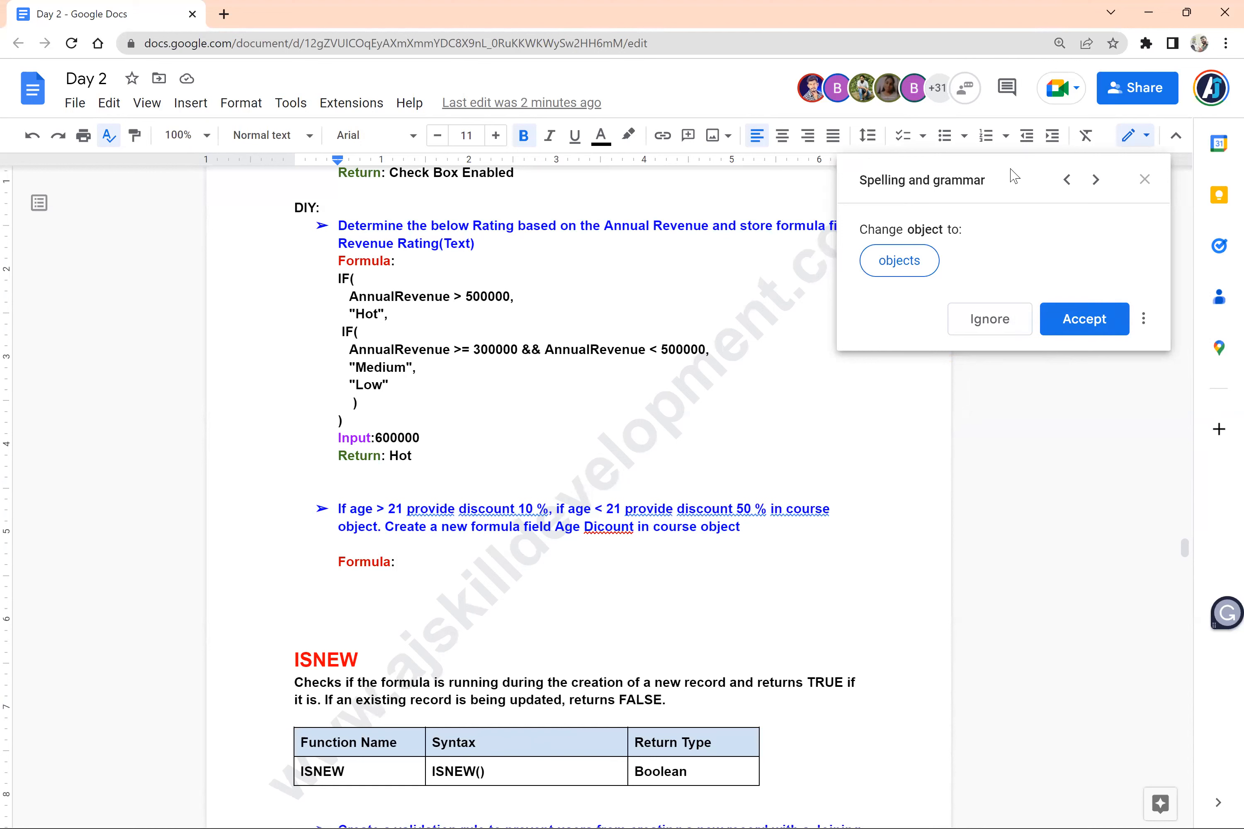
# Switch to the main Zoom window
pyautogui.click(458, 556)
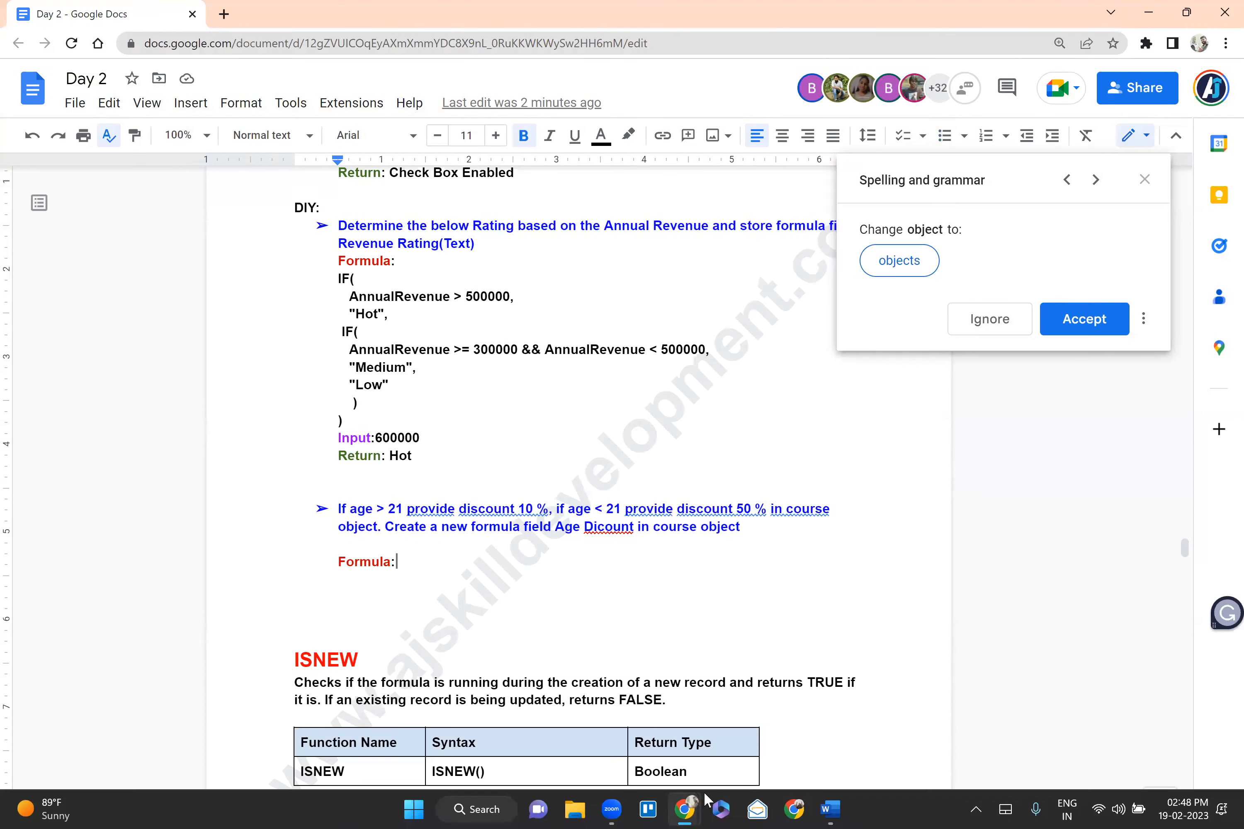
pyautogui.press('super')
pyautogui.press('super')
pyautogui.press('super')
pyautogui.moveTo(611, 803)
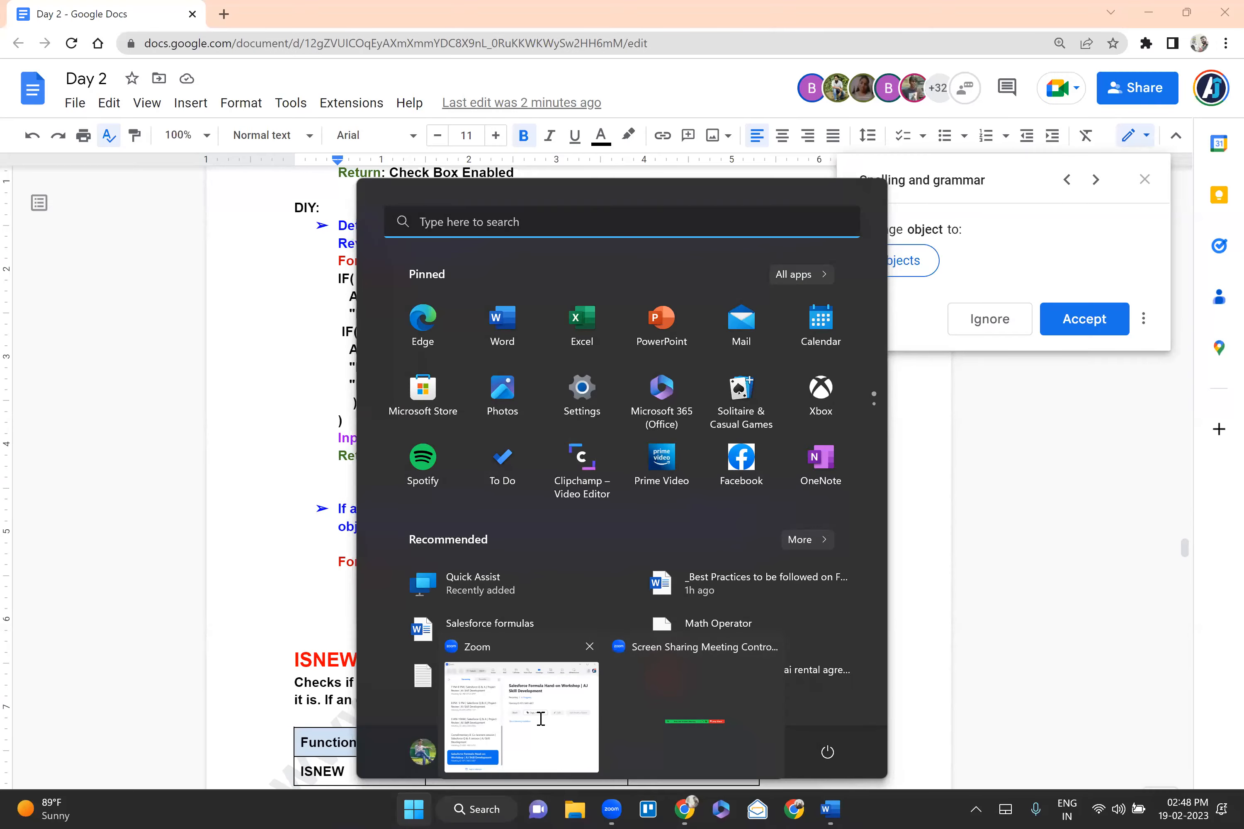
pyautogui.click(541, 719)
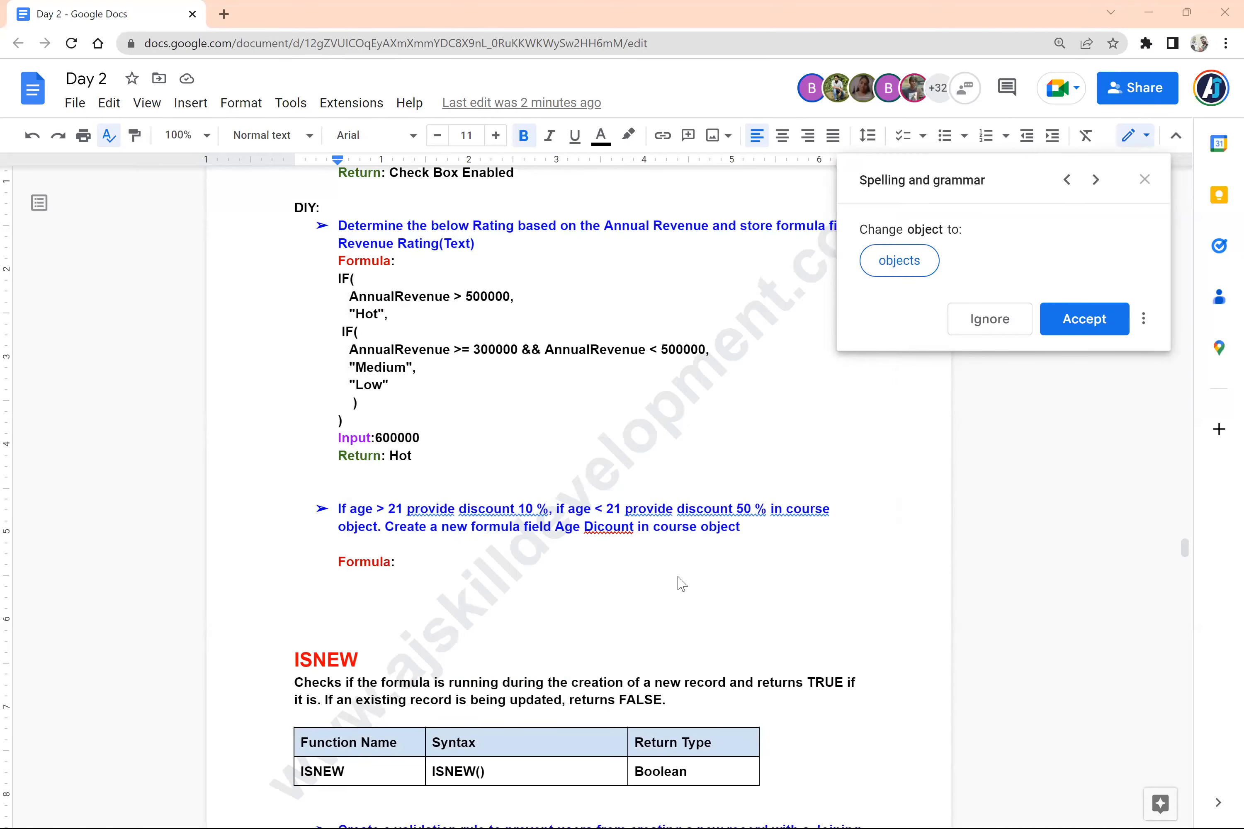
# Switch to the Word scratch document holding the age discount conditions and close it
pyautogui.hotkey('alt', 'Tab')
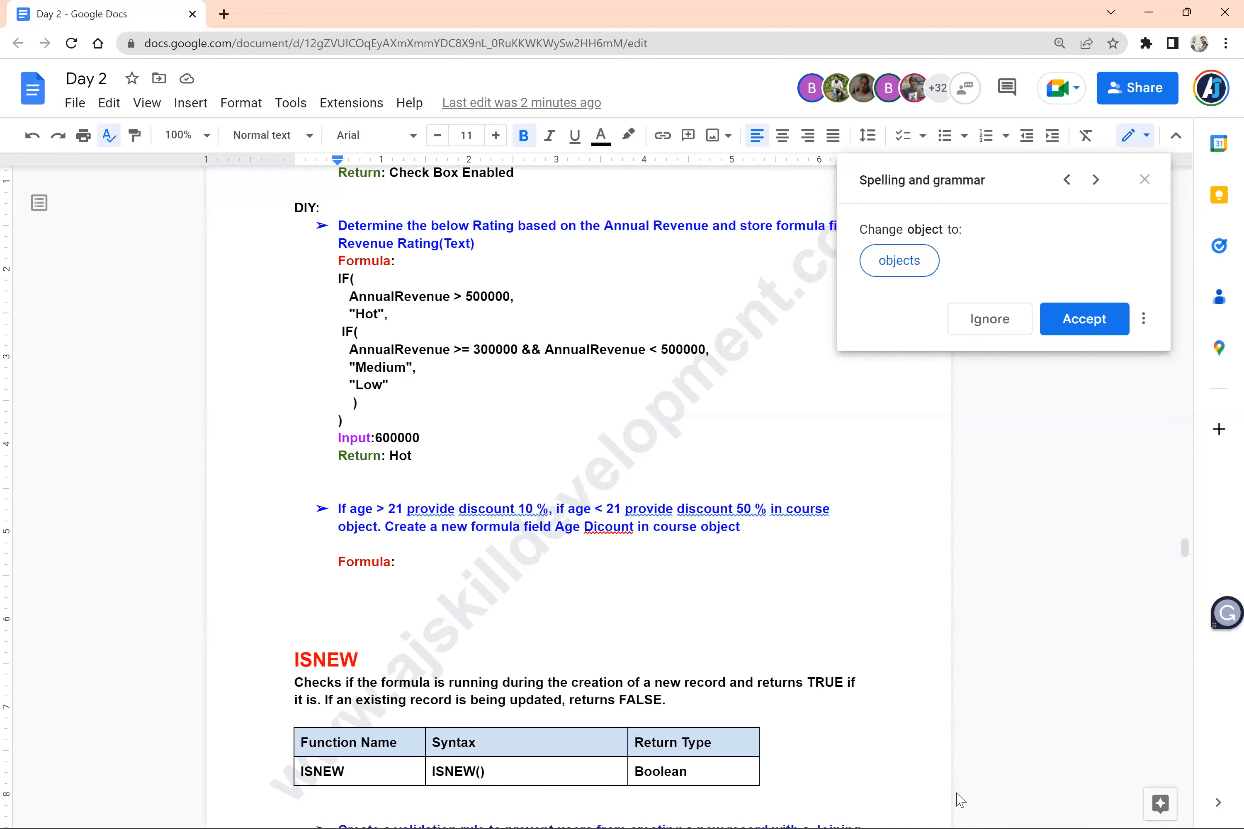
pyautogui.moveTo(829, 809)
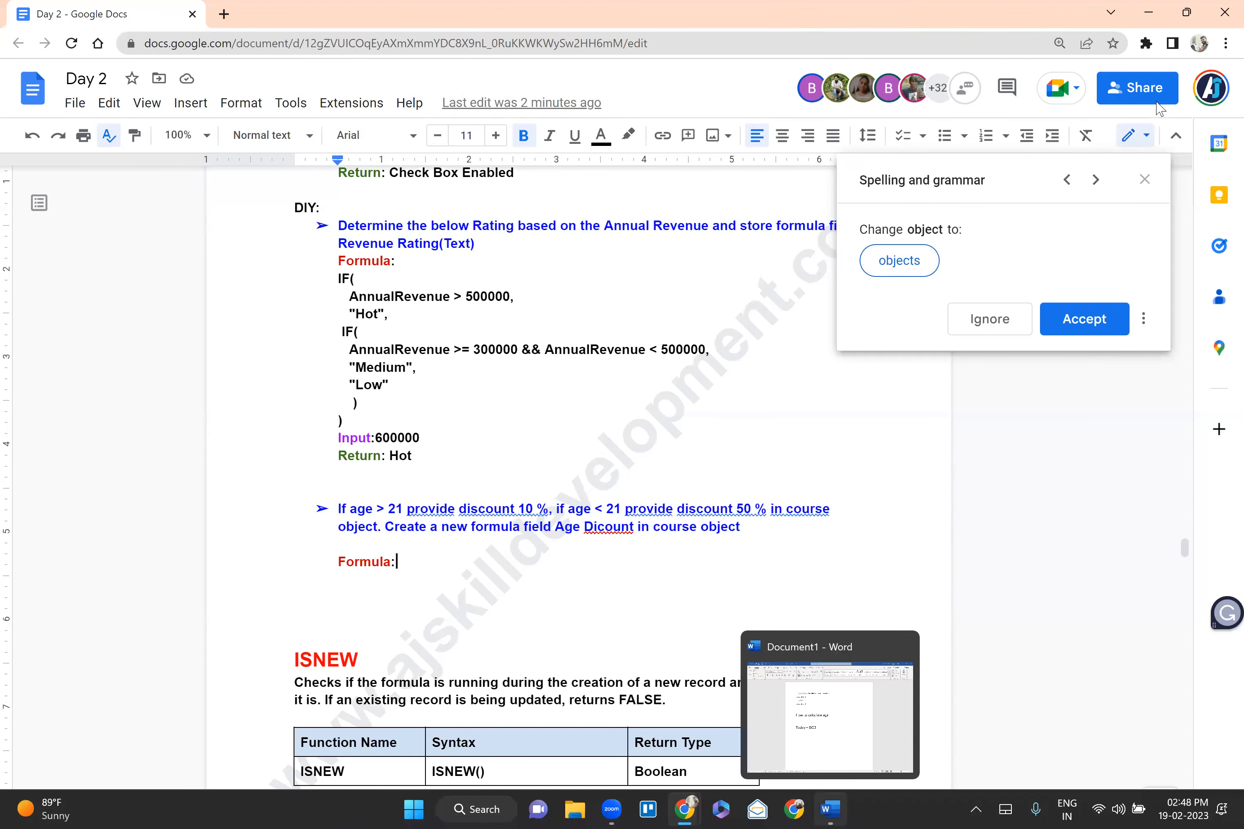
pyautogui.click(903, 647)
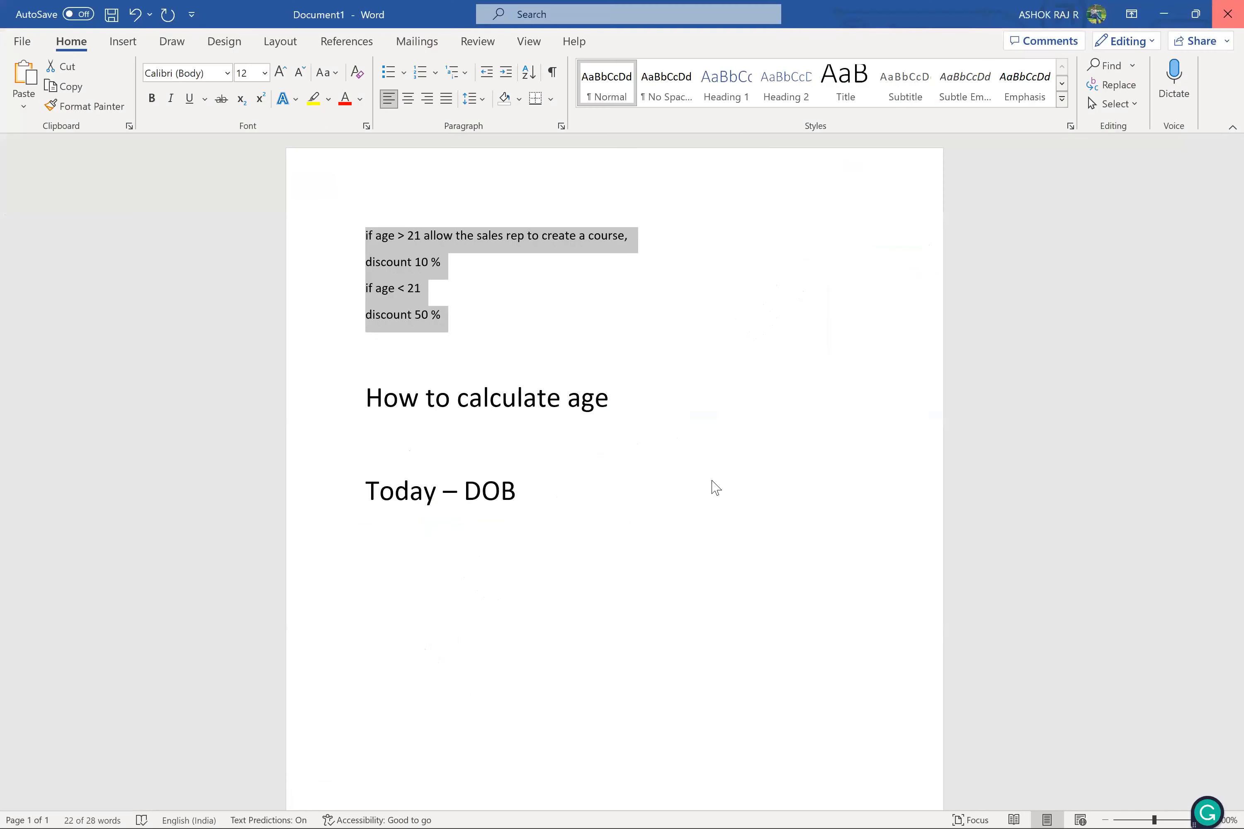
pyautogui.click(690, 519)
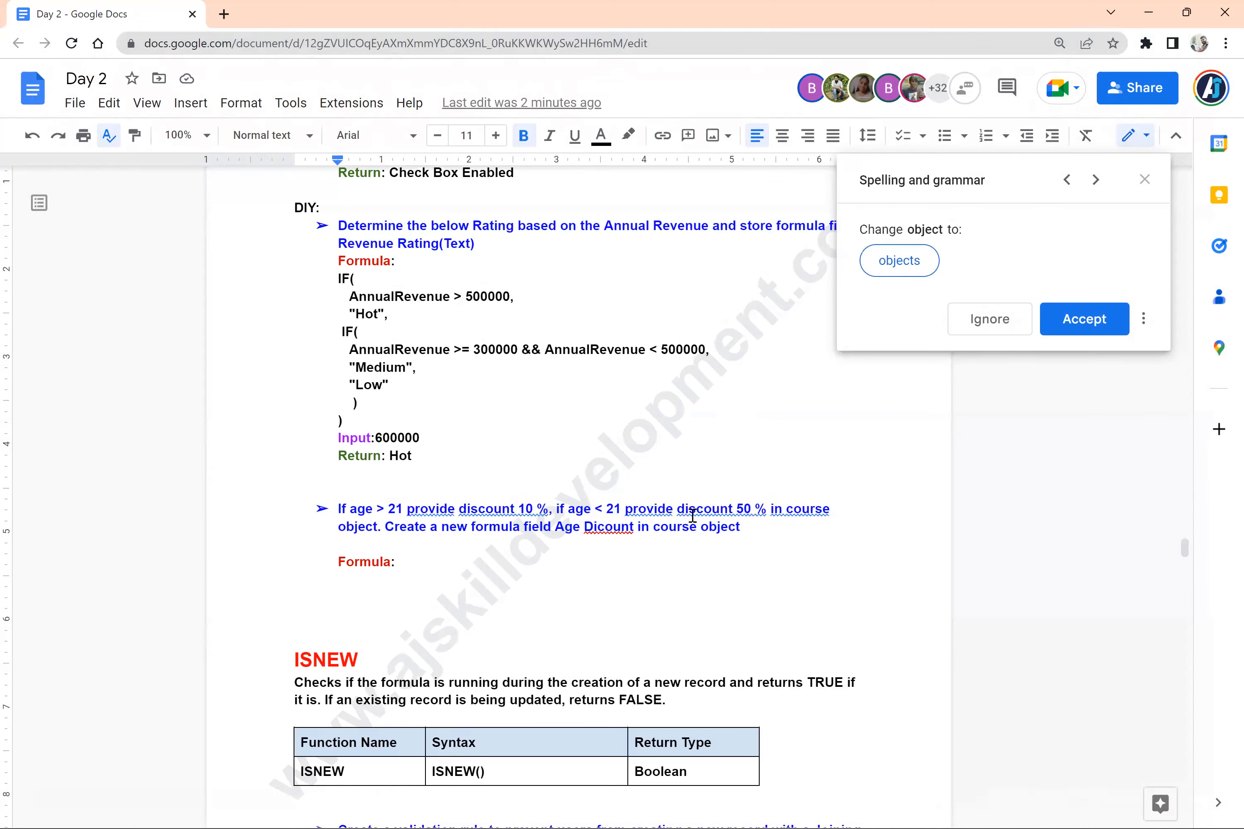
# Dismiss the spelling and grammar suggestions in the Day 2 notes
pyautogui.scroll(-8, 1089, 244)
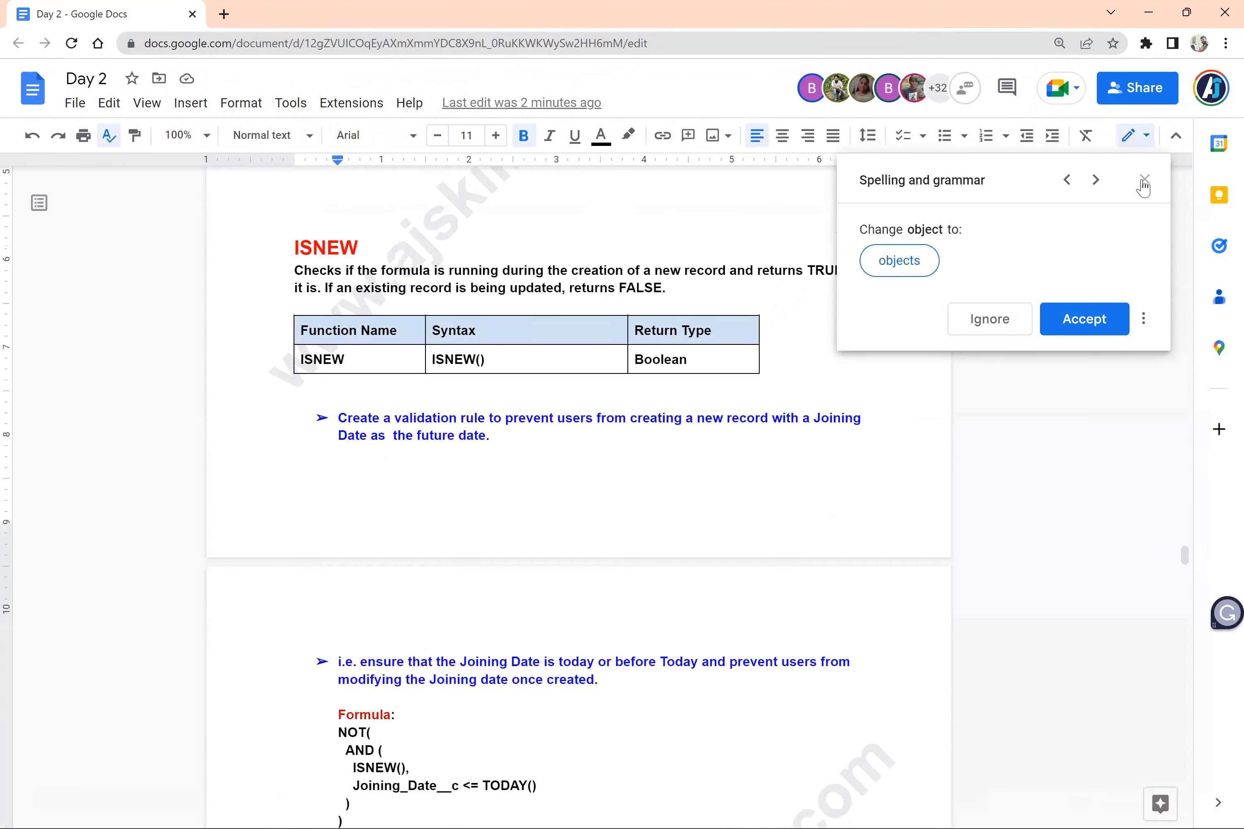
pyautogui.scroll(-3, 1142, 187)
pyautogui.click(1144, 180)
# Switch to the Salesforce window and open the Age Discount field definition of the Course object
pyautogui.moveTo(825, 810)
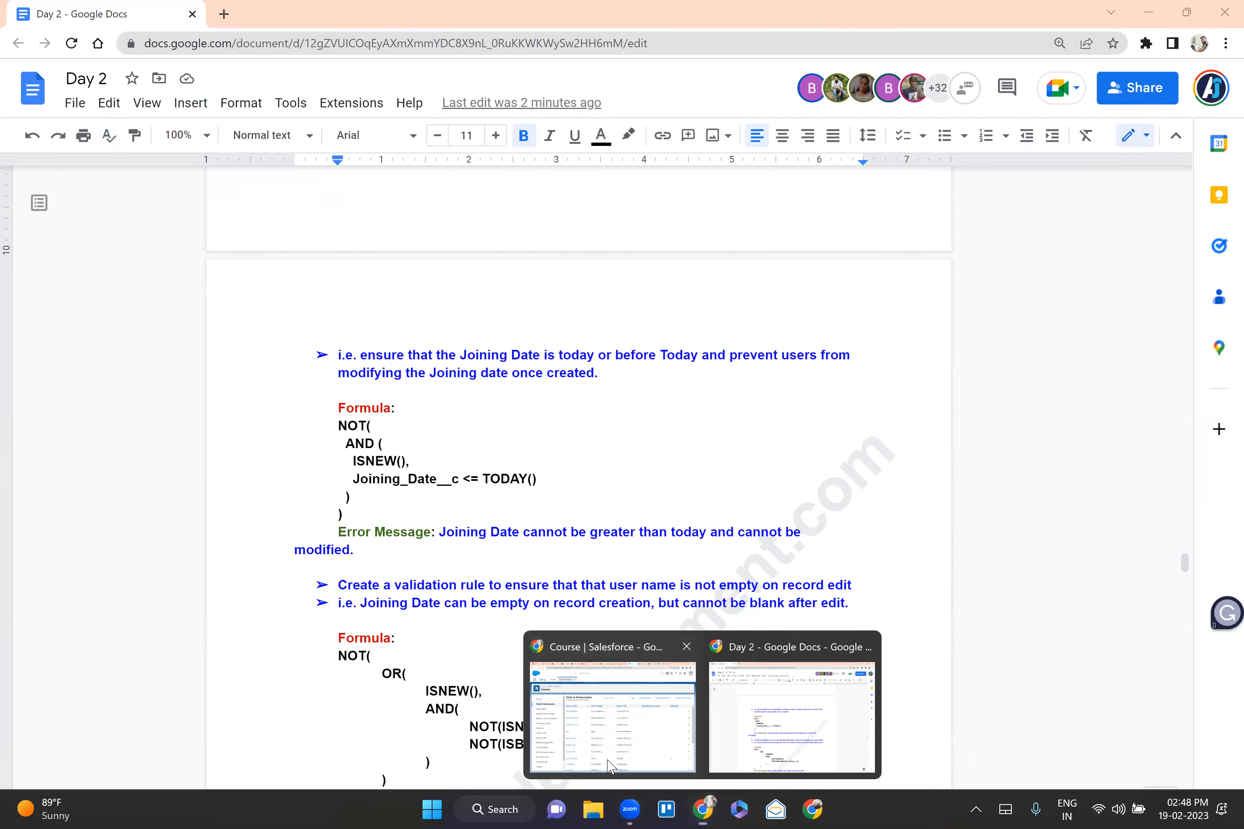
pyautogui.click(621, 715)
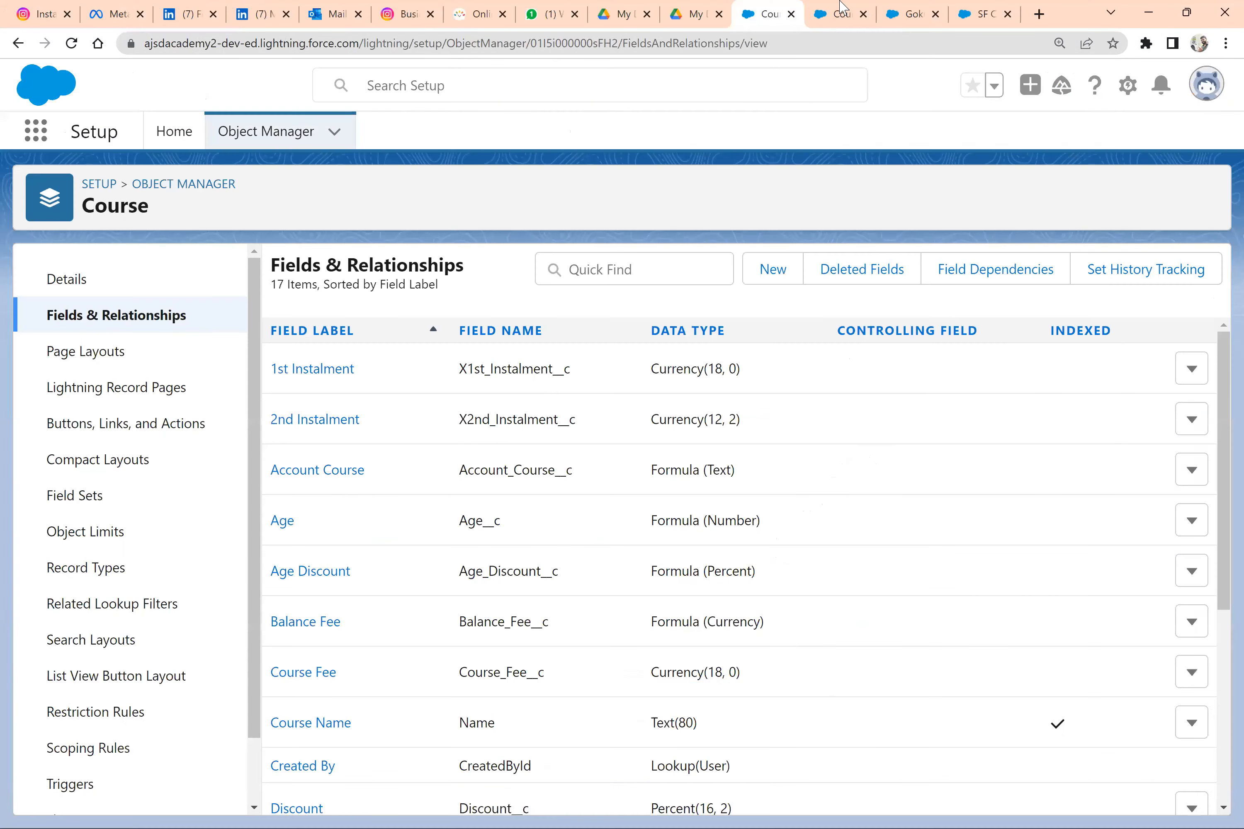
pyautogui.click(838, 2)
pyautogui.click(919, 9)
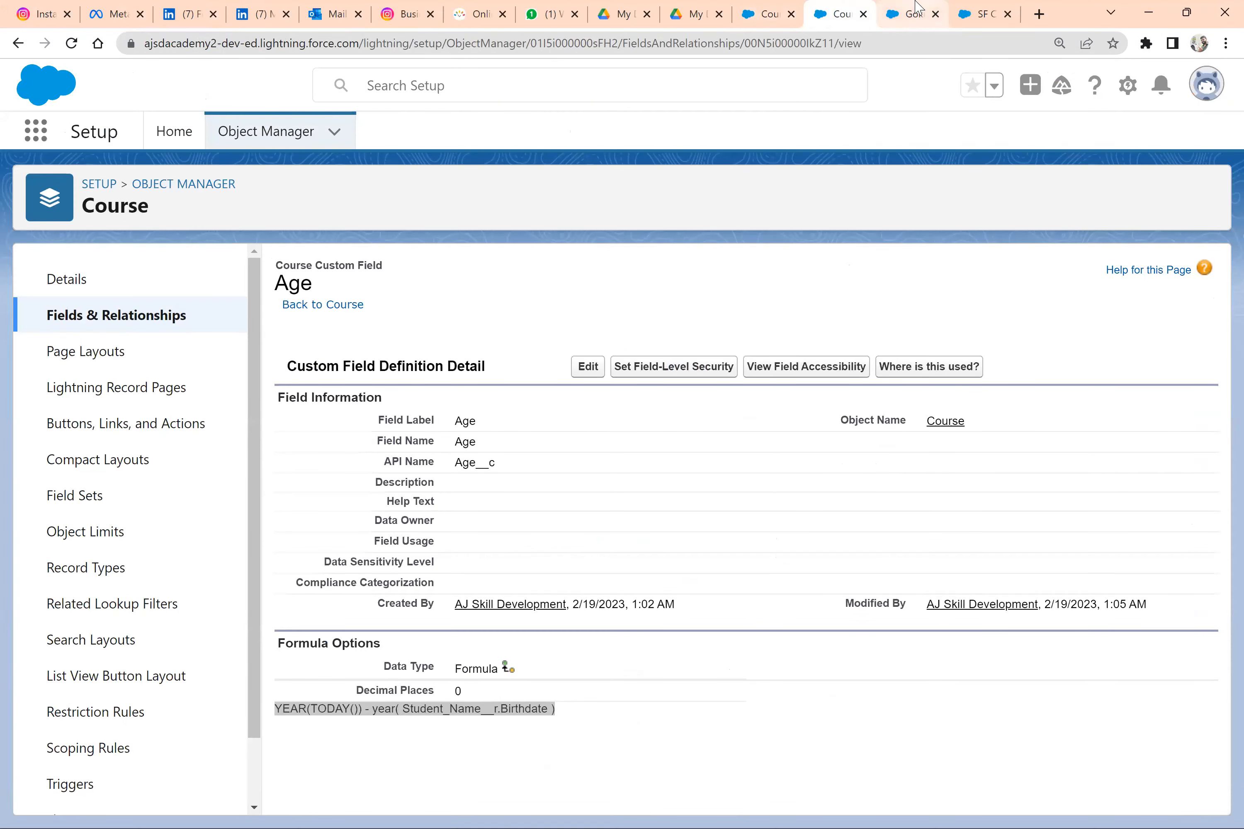
pyautogui.click(990, 8)
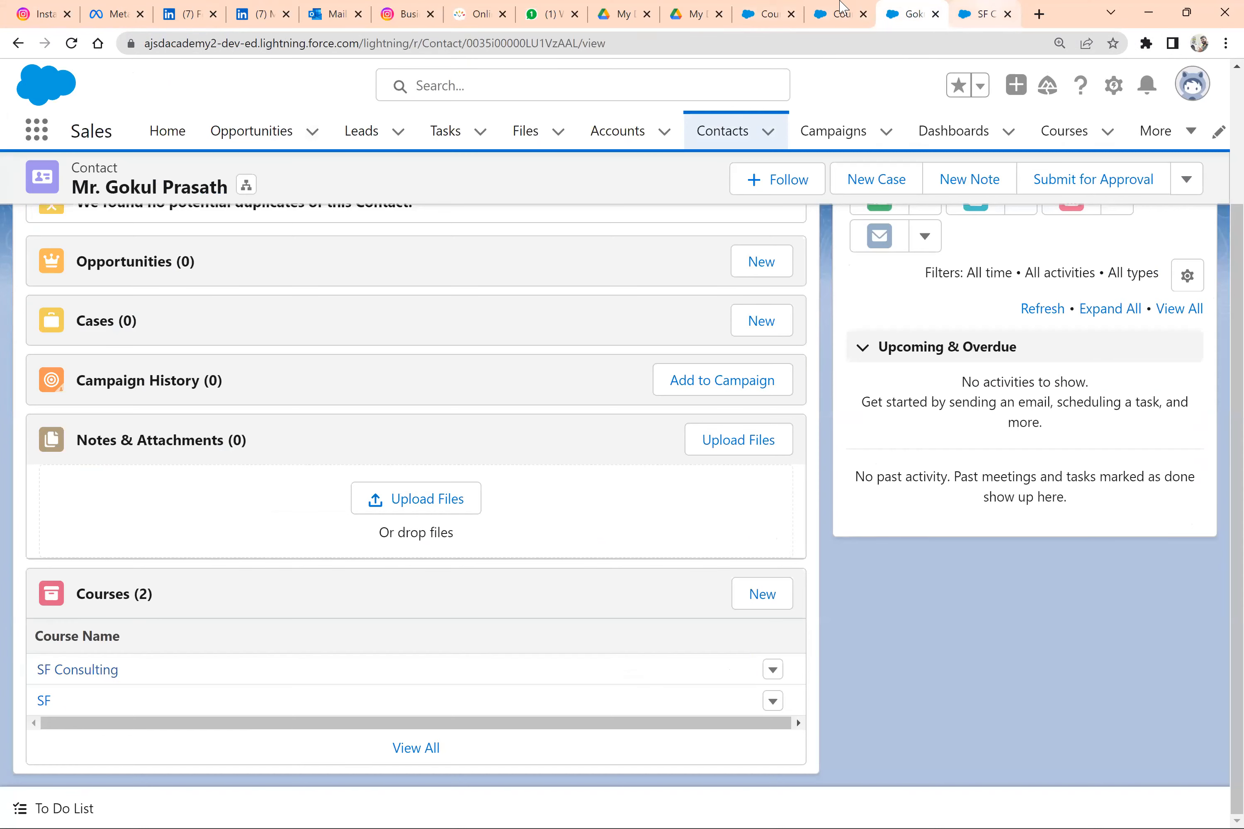
pyautogui.click(838, 7)
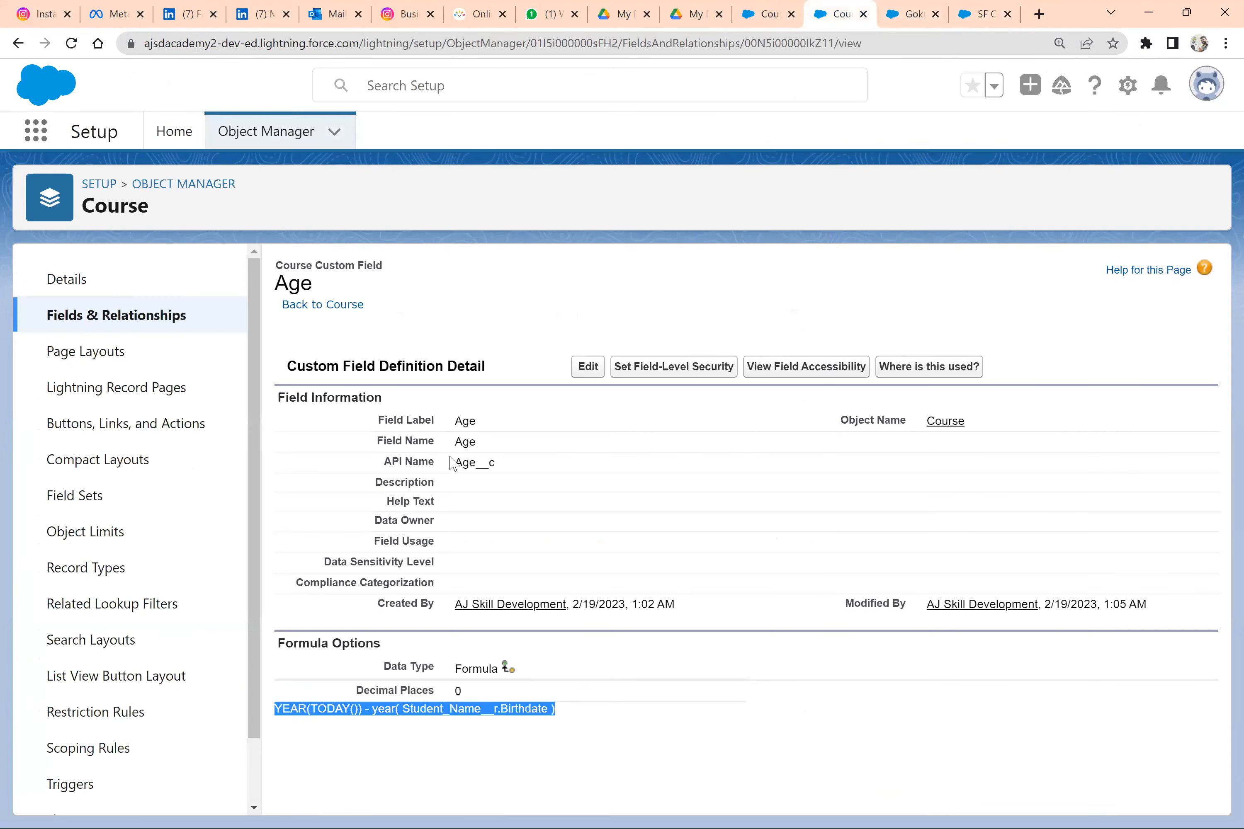
pyautogui.hotkey('ctrl', 'shift', 'Tab')
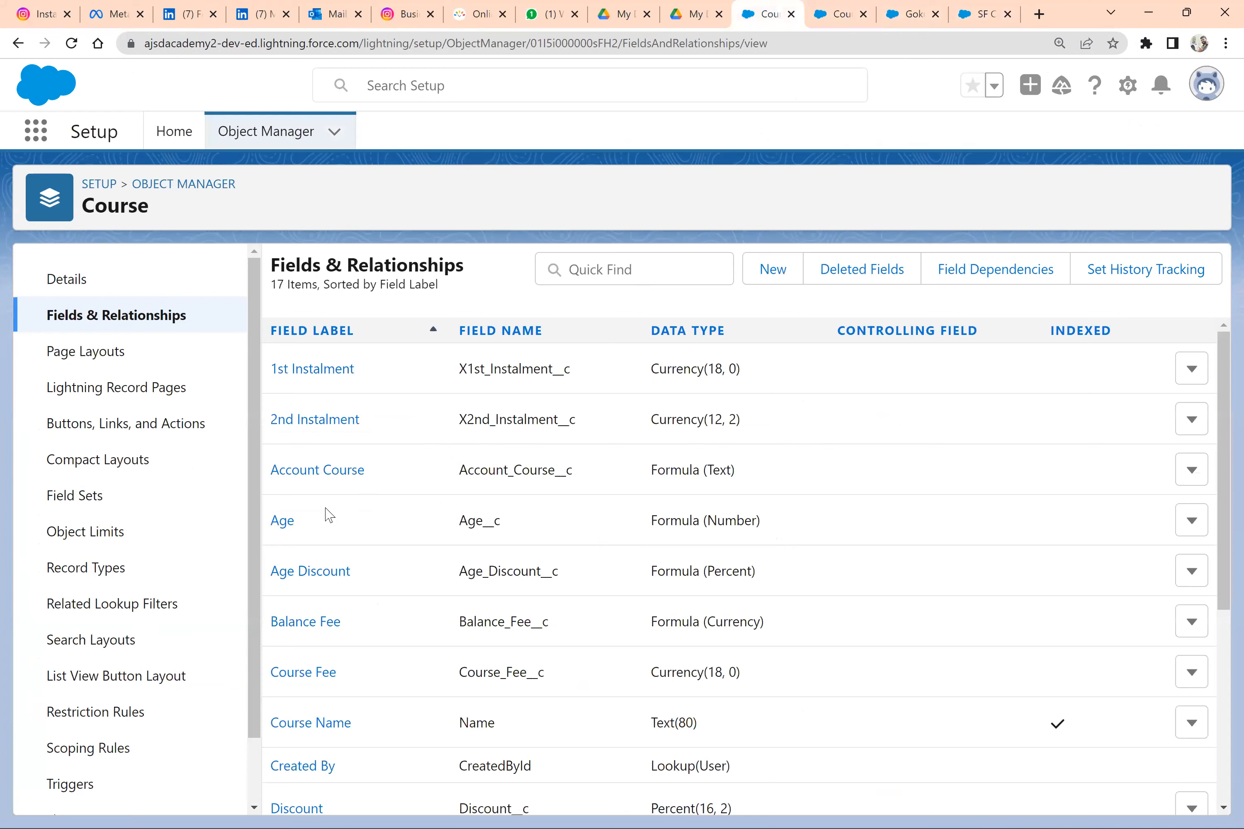
pyautogui.scroll(-5, 327, 503)
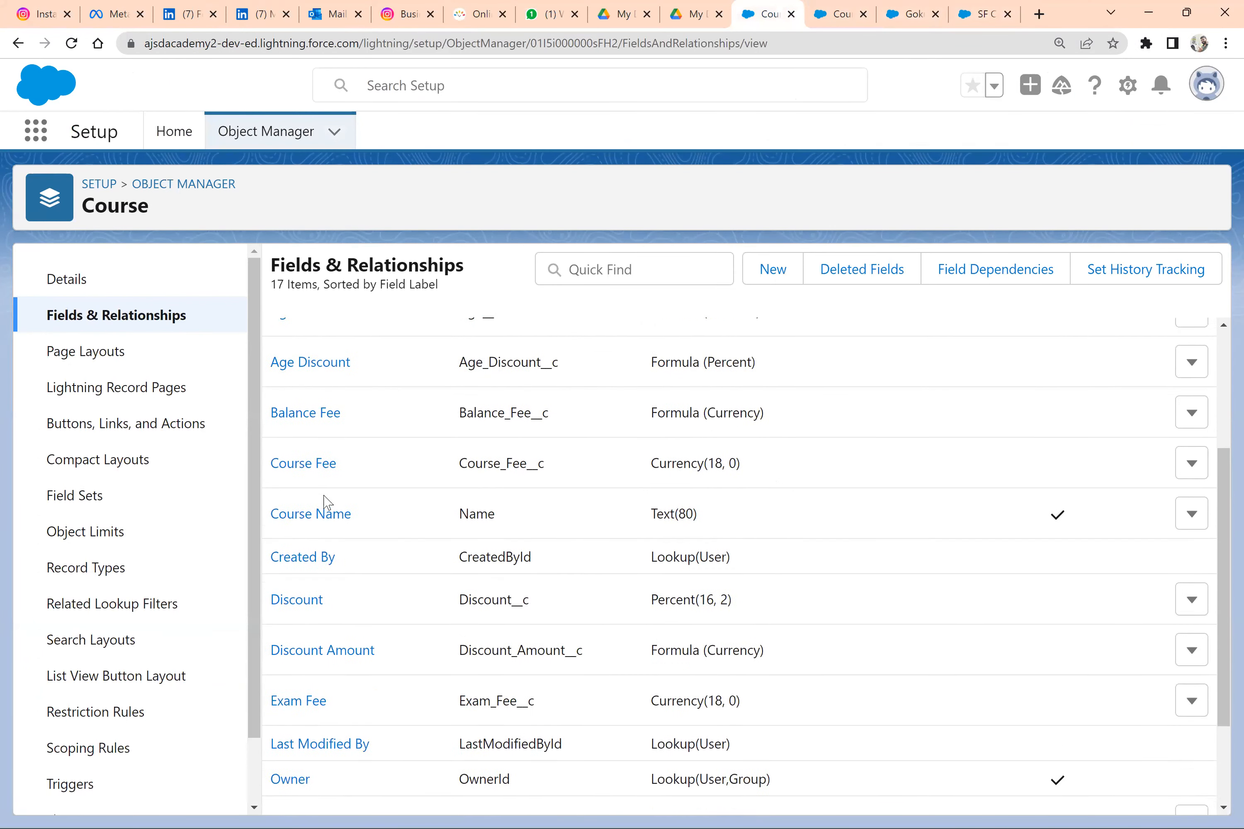
pyautogui.scroll(2, 327, 503)
pyautogui.click(318, 426)
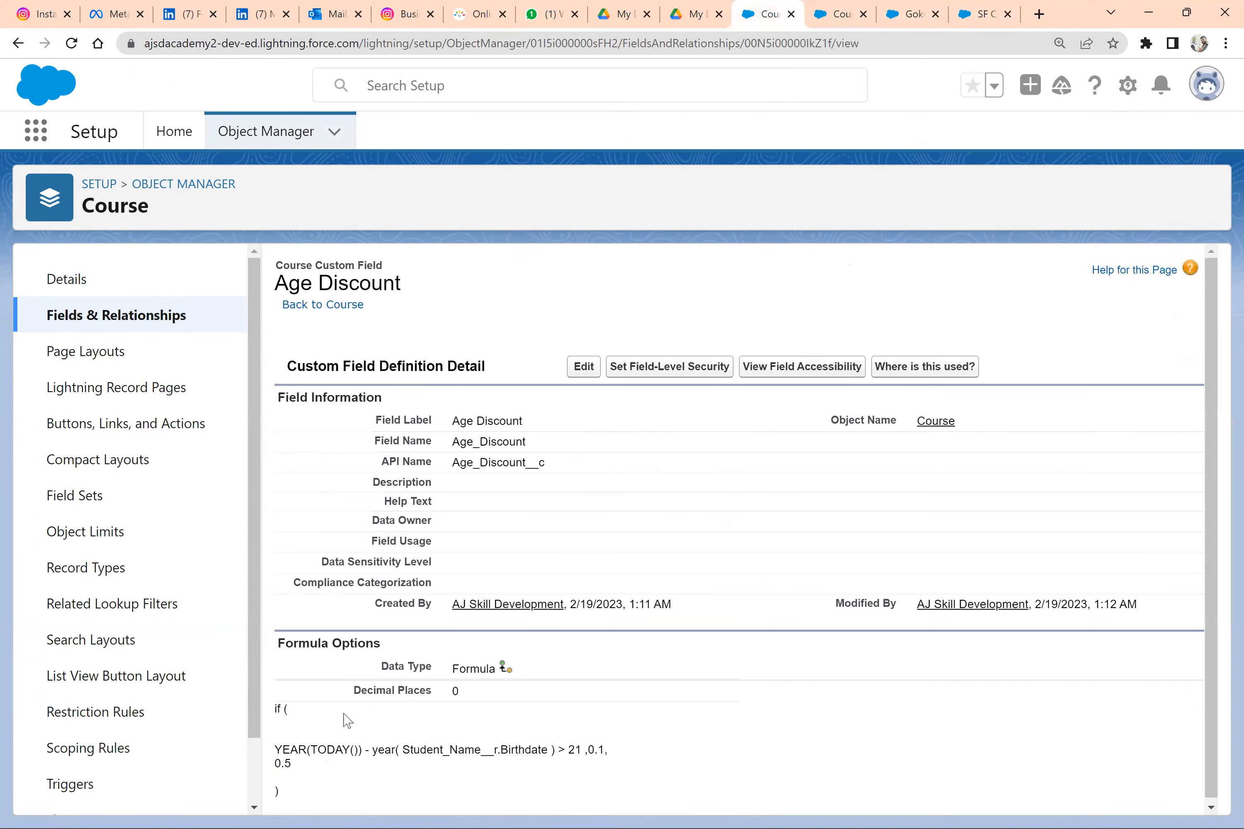
# Copy the complete Age Discount IF formula from the field definition and return to the Day 2 notes
pyautogui.moveTo(293, 797); pyautogui.dragTo(375, 662)
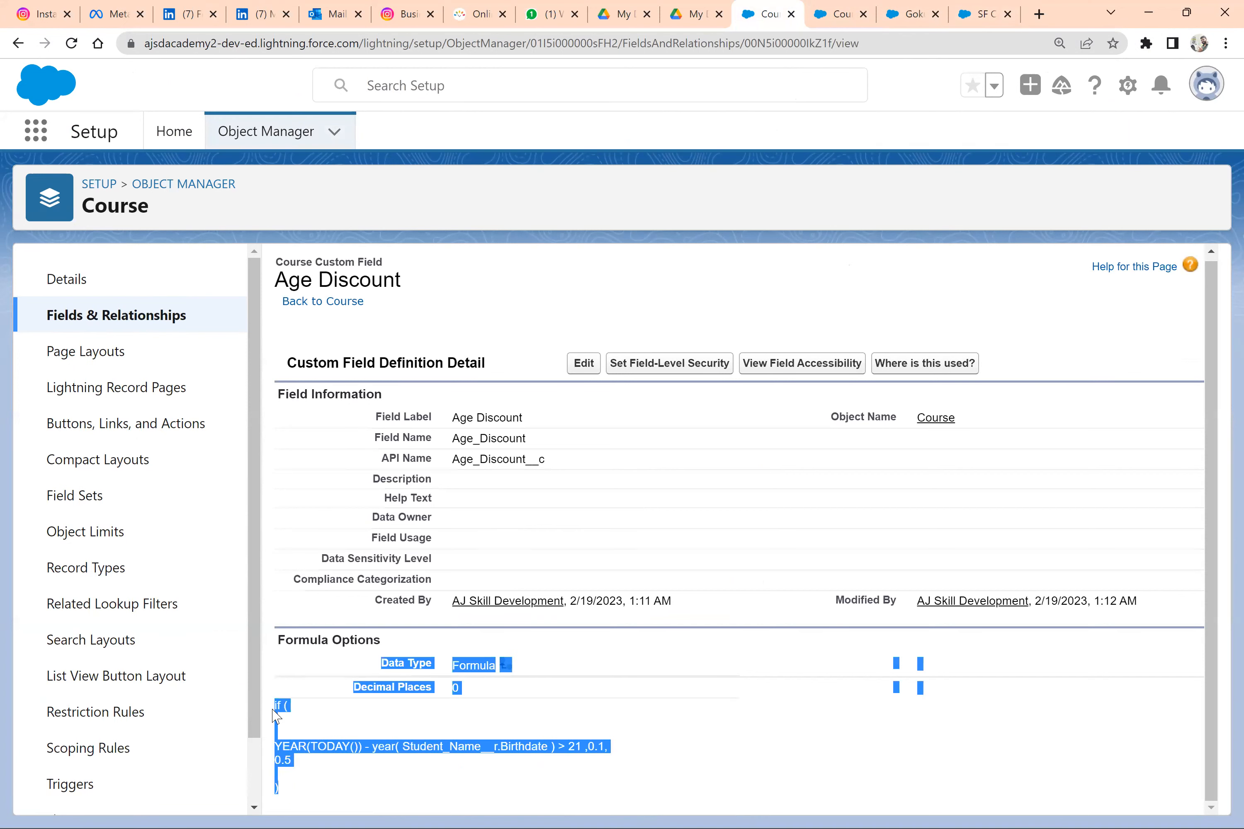
pyautogui.click(289, 792)
pyautogui.moveTo(289, 792); pyautogui.dragTo(276, 709)
pyautogui.hotkey('ctrl', 'c')
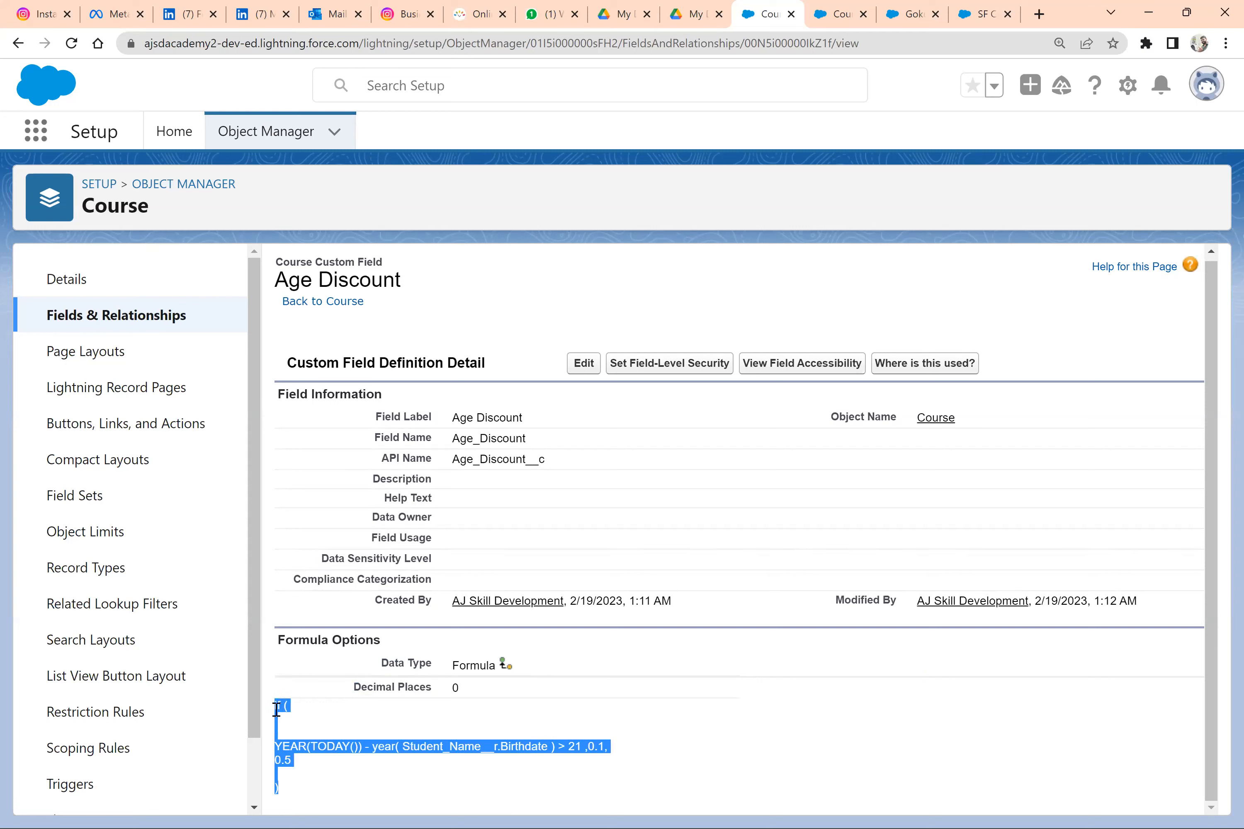
pyautogui.hotkey('alt', 'Tab')
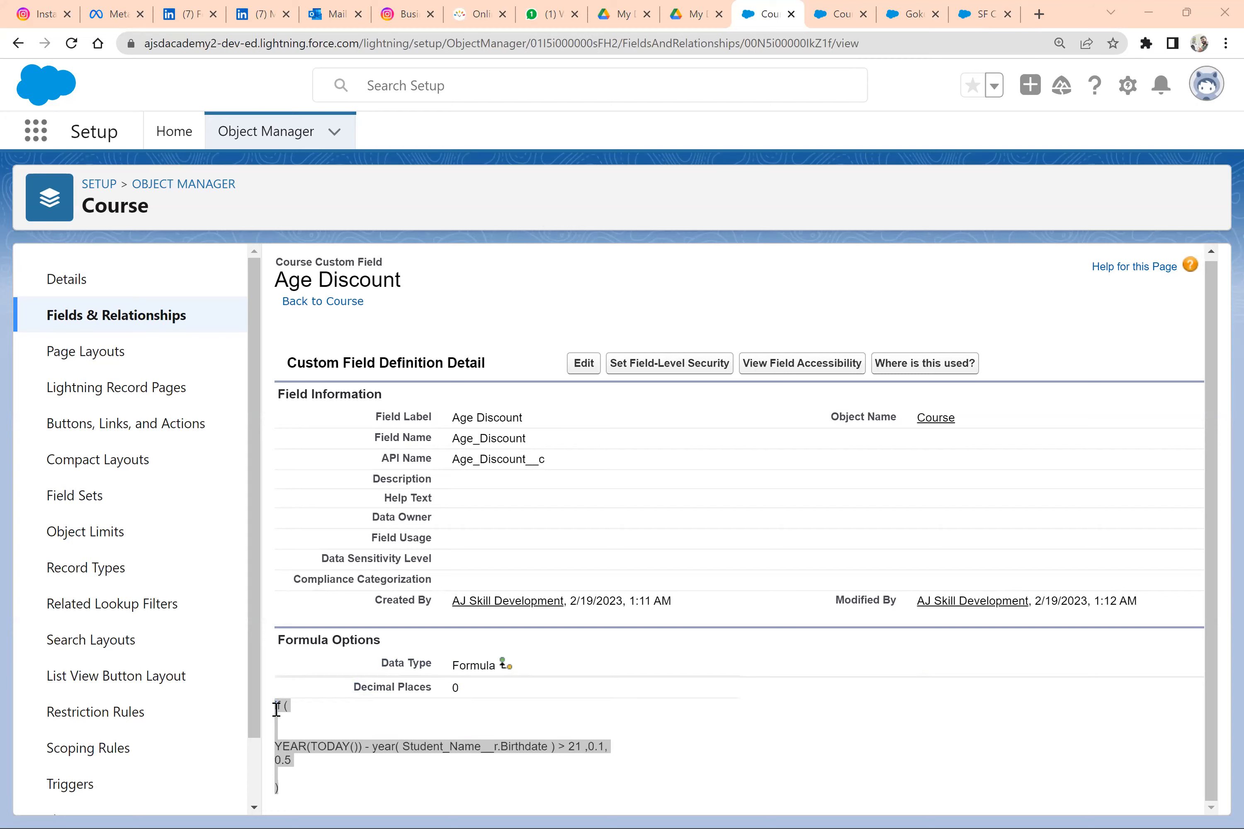
# Paste the copied IF formula below the "Formula:" label of the age discount exercise
pyautogui.scroll(5, 507, 492)
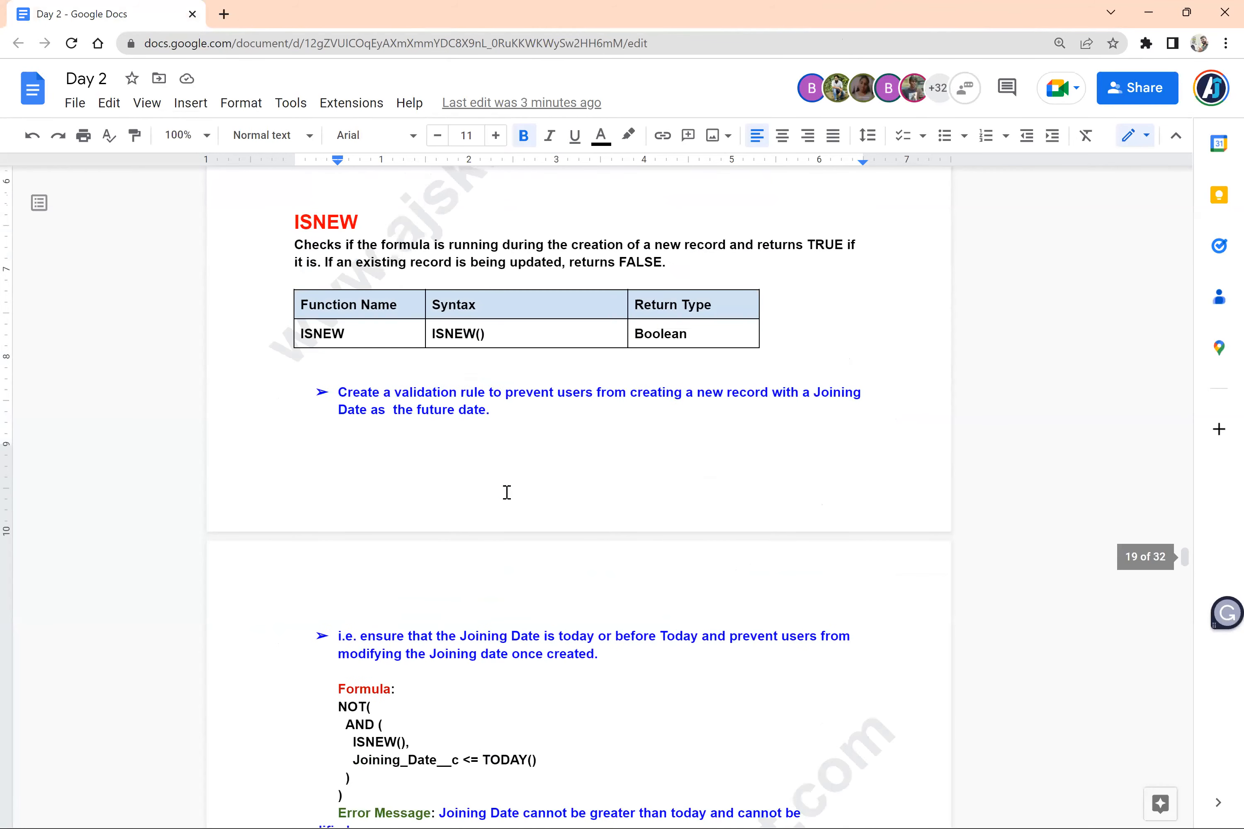
pyautogui.scroll(-6, 507, 492)
pyautogui.scroll(3, 507, 492)
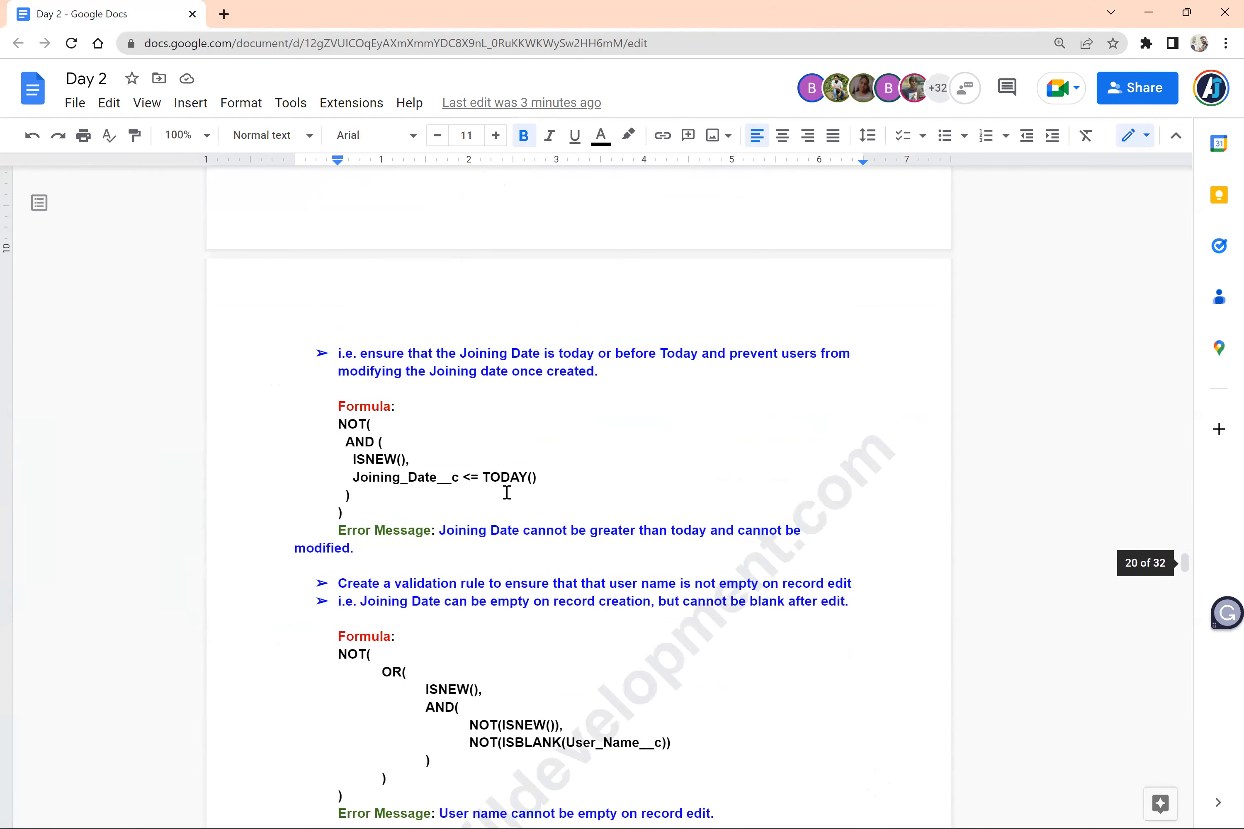
pyautogui.scroll(15, 507, 492)
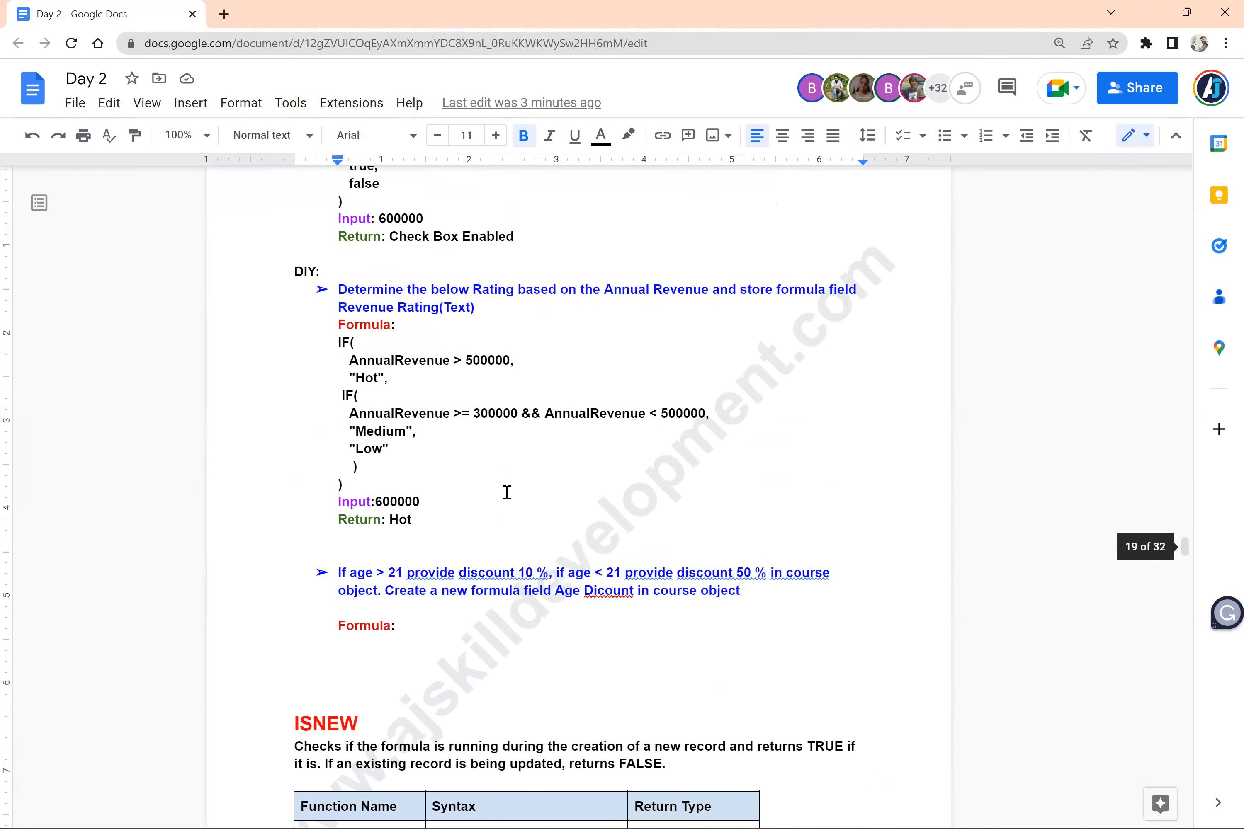
pyautogui.scroll(5, 507, 492)
pyautogui.scroll(-16, 506, 492)
pyautogui.scroll(1, 507, 493)
pyautogui.scroll(3, 506, 492)
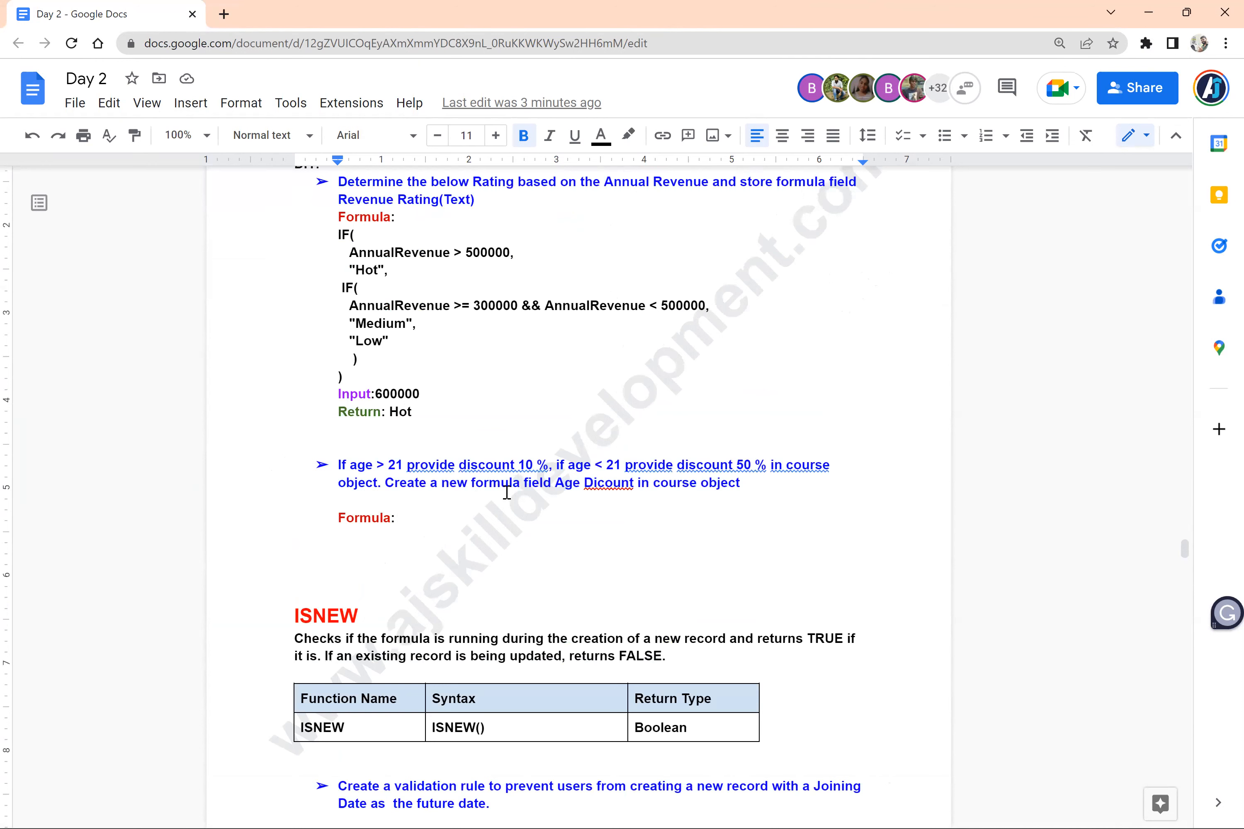
pyautogui.press('Return')
pyautogui.press('Return')
pyautogui.hotkey('ctrl', 'v')
# Apply the text formatting of the Revenue Rating formula to the whole pasted age discount formula, including its "if (" line
pyautogui.click(375, 256)
pyautogui.click(134, 135)
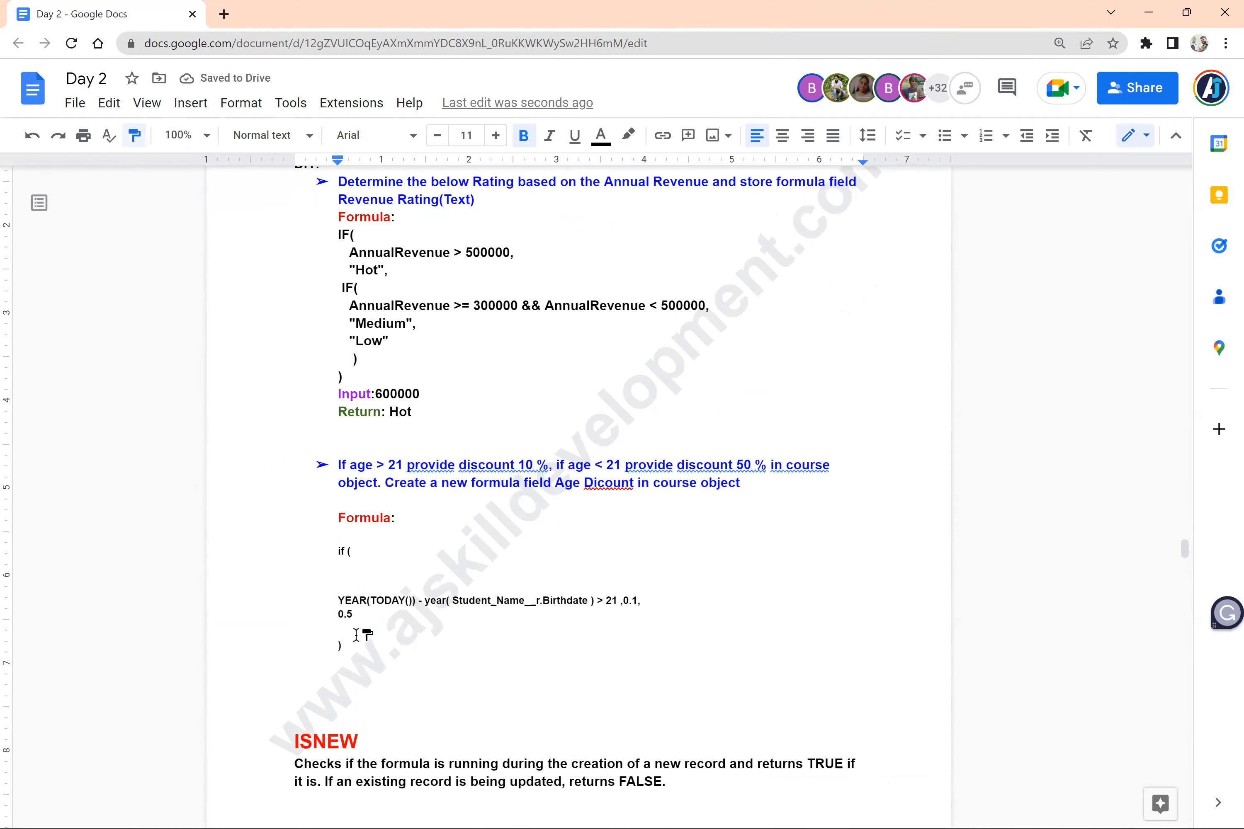
pyautogui.moveTo(342, 647); pyautogui.dragTo(322, 557)
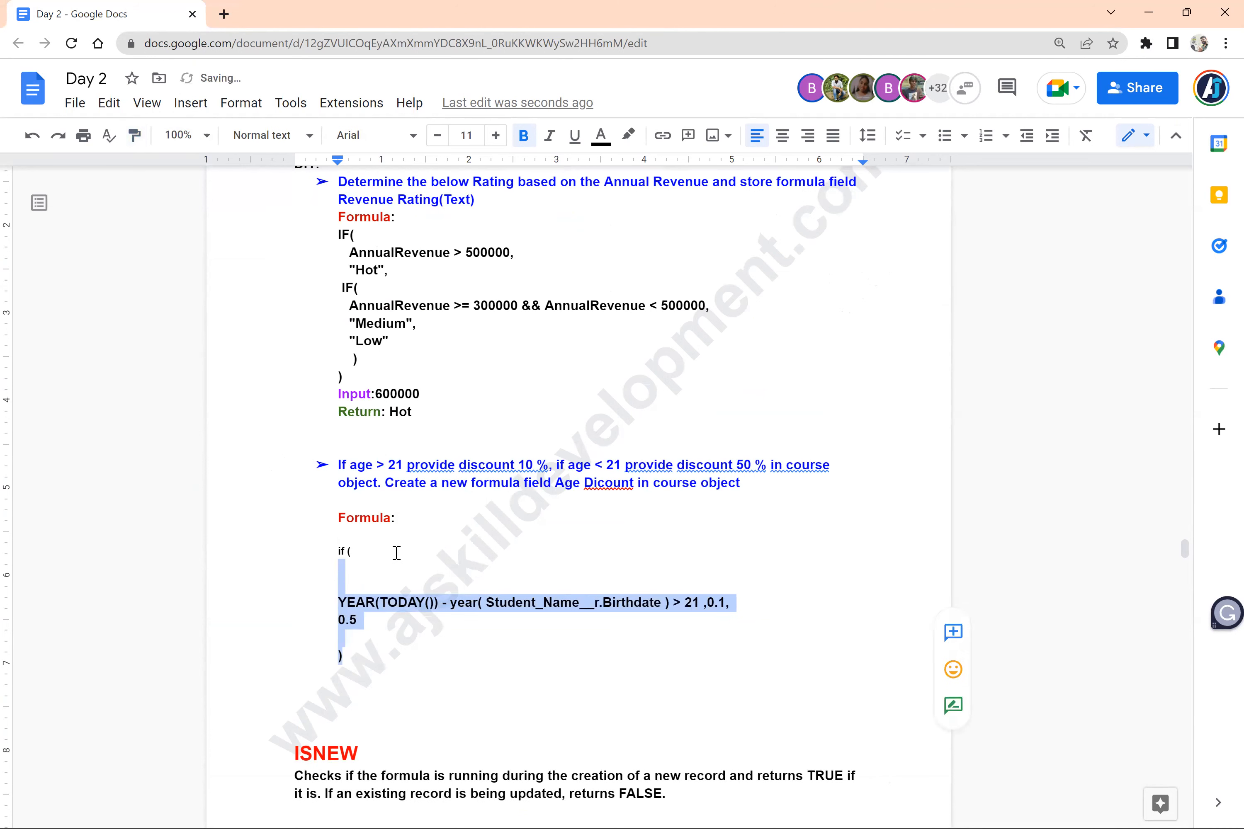
pyautogui.click(138, 138)
pyautogui.moveTo(350, 555); pyautogui.dragTo(336, 554)
pyautogui.click(385, 573)
# Insert two blank lines between the Revenue Rating exercise text and its "Formula:" label
pyautogui.scroll(4, 385, 573)
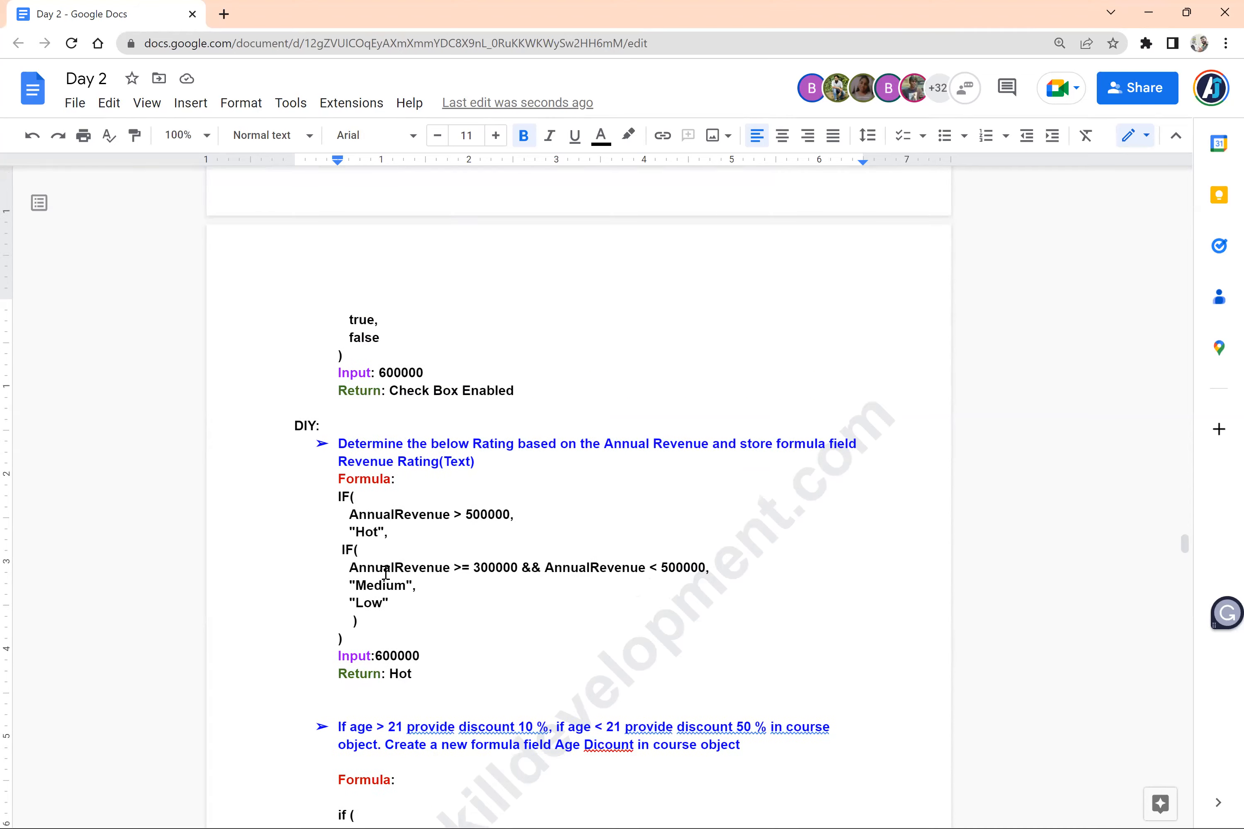
pyautogui.scroll(7, 385, 572)
pyautogui.scroll(-5, 385, 573)
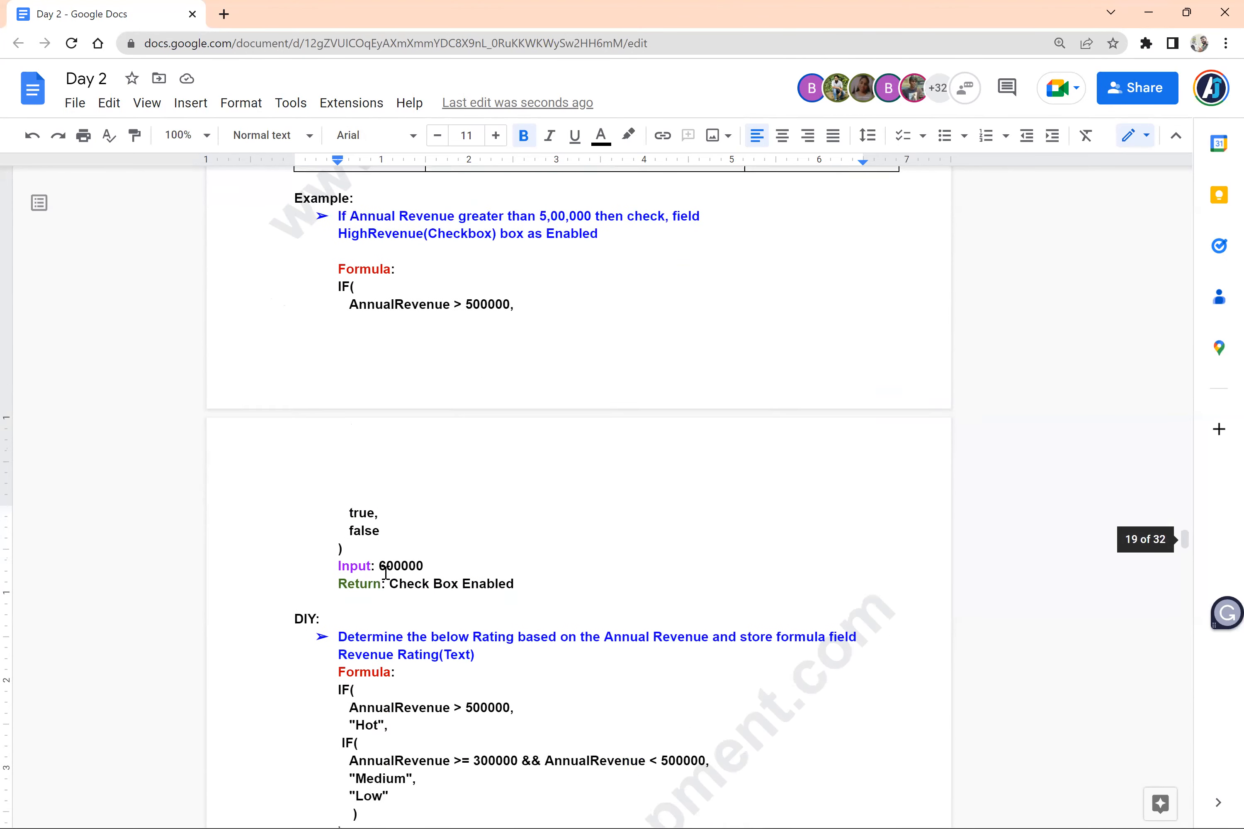
pyautogui.scroll(-1, 385, 573)
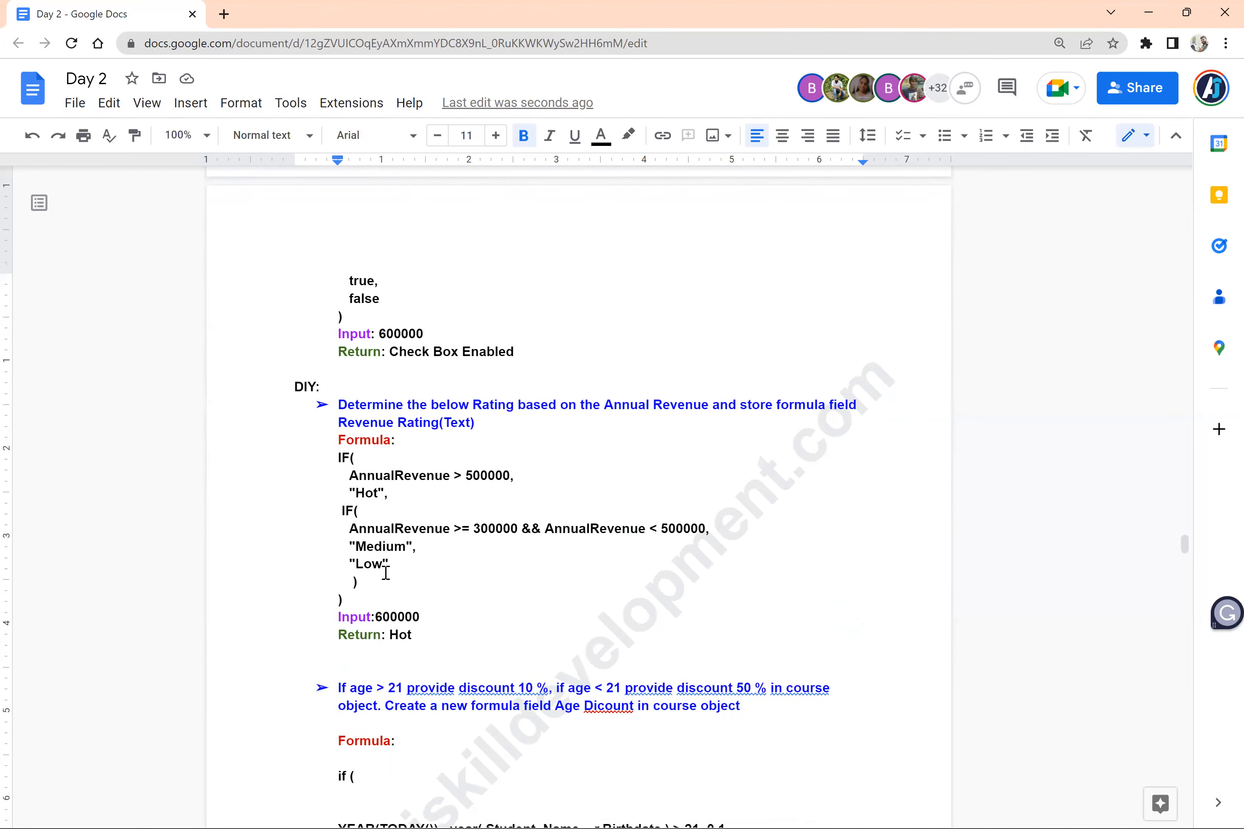
pyautogui.scroll(-1, 385, 573)
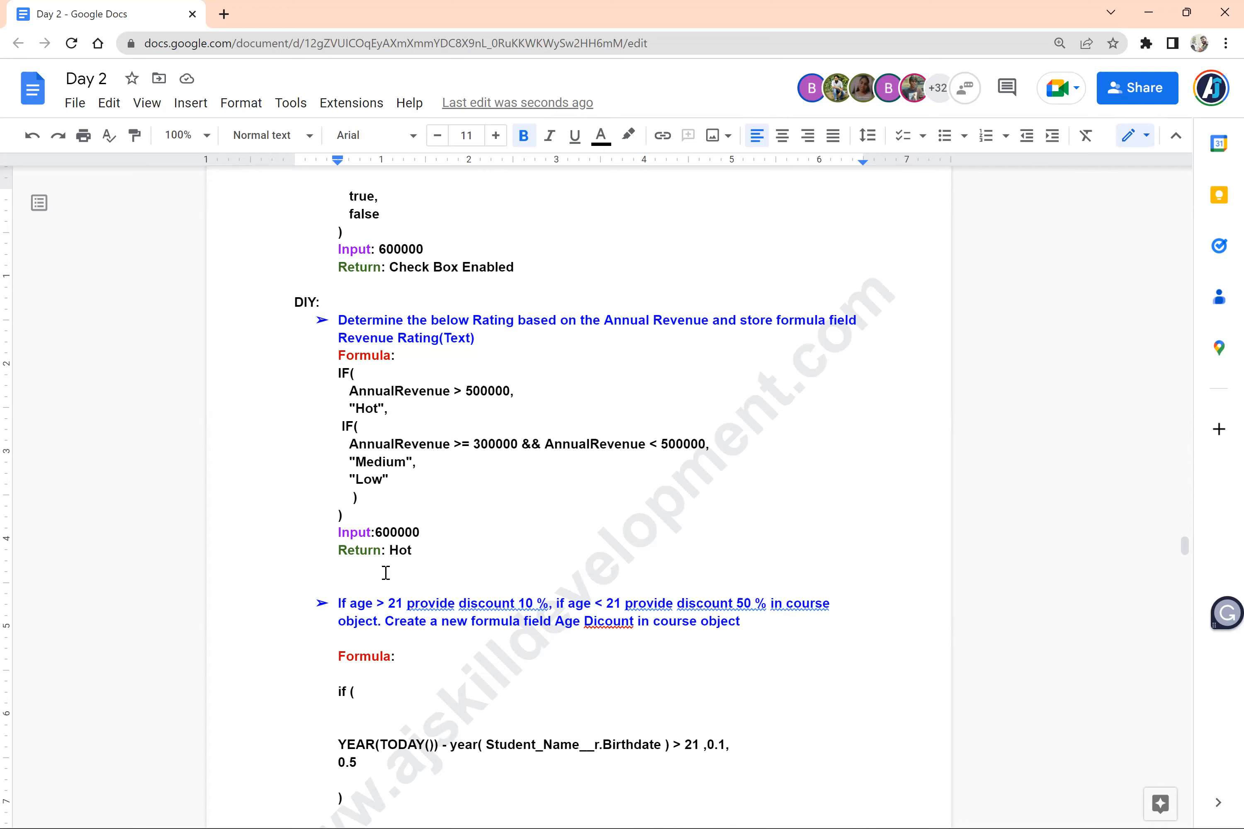
pyautogui.click(487, 337)
pyautogui.press('Return')
pyautogui.press('BackSpace')
pyautogui.press('Return')
pyautogui.press('Up')
pyautogui.press('Down')
pyautogui.press('Down')
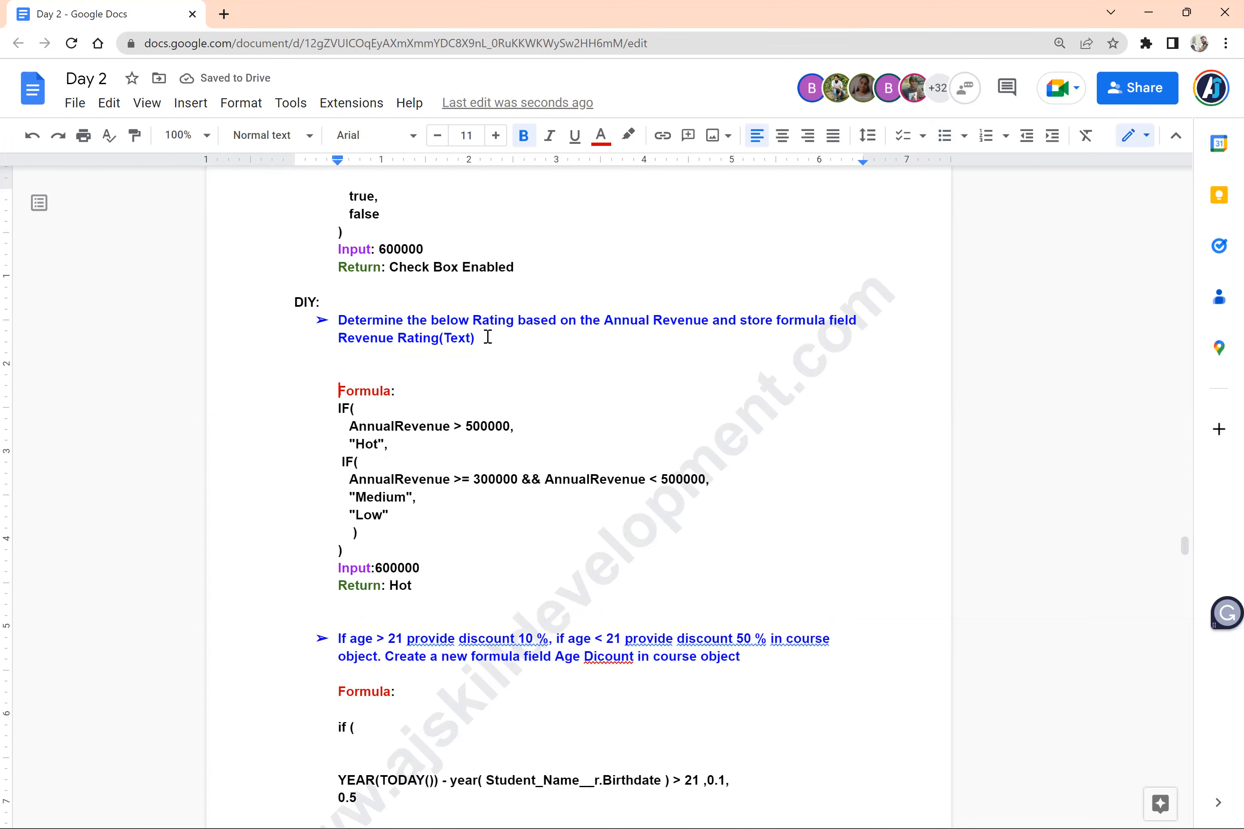
pyautogui.press('Up')
# Correct the misspelled "Dicount" to "Discount" in the age discount exercise using the spelling suggestion
pyautogui.click(603, 656)
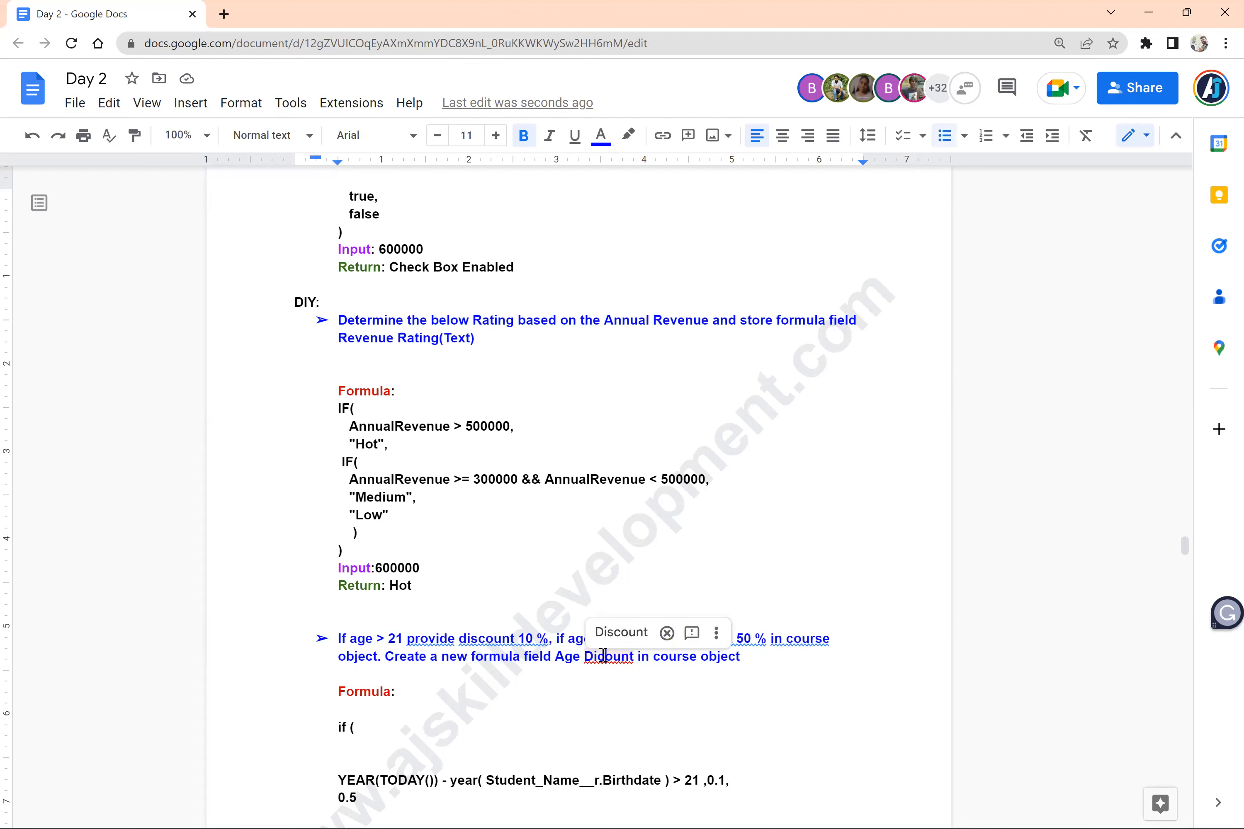
pyautogui.click(620, 633)
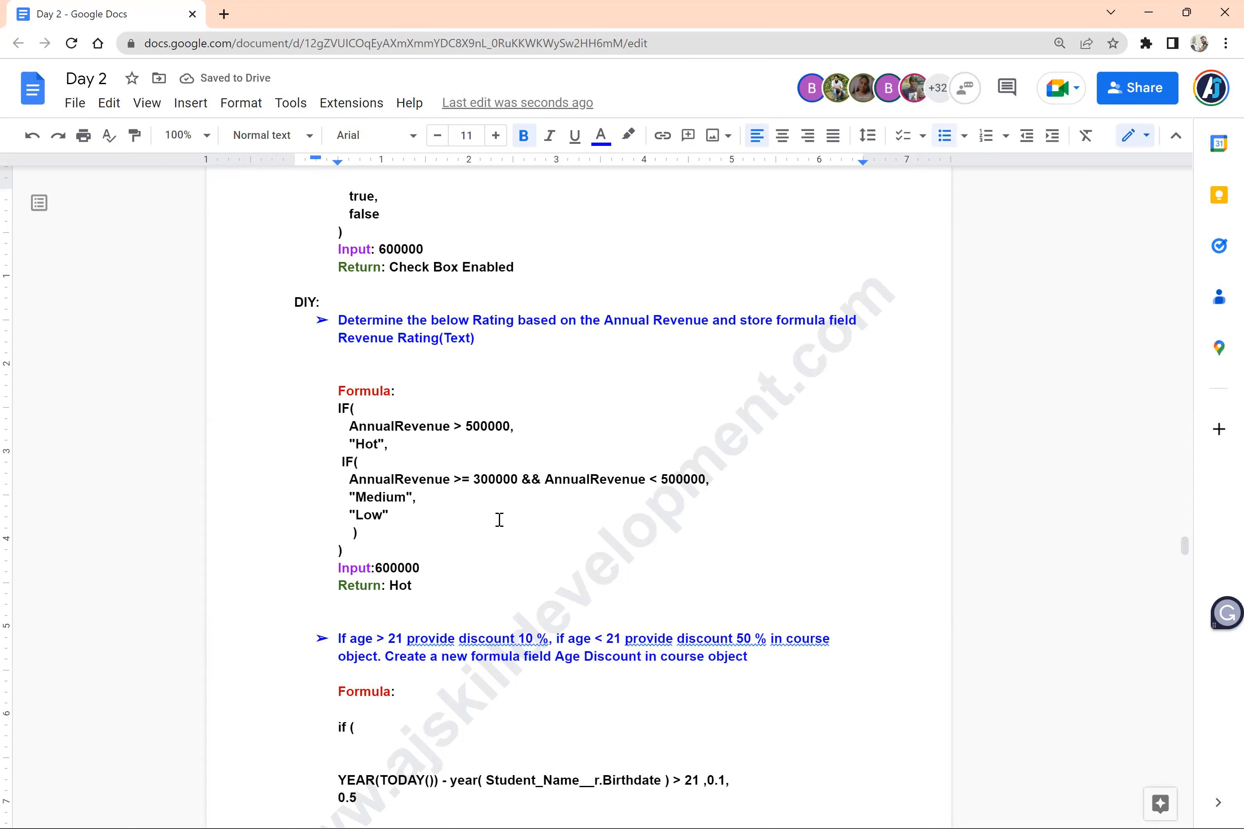
# Enlarge the ">=" operator in the second condition of the Revenue Rating formula to font size 16
pyautogui.moveTo(348, 551); pyautogui.dragTo(335, 409)
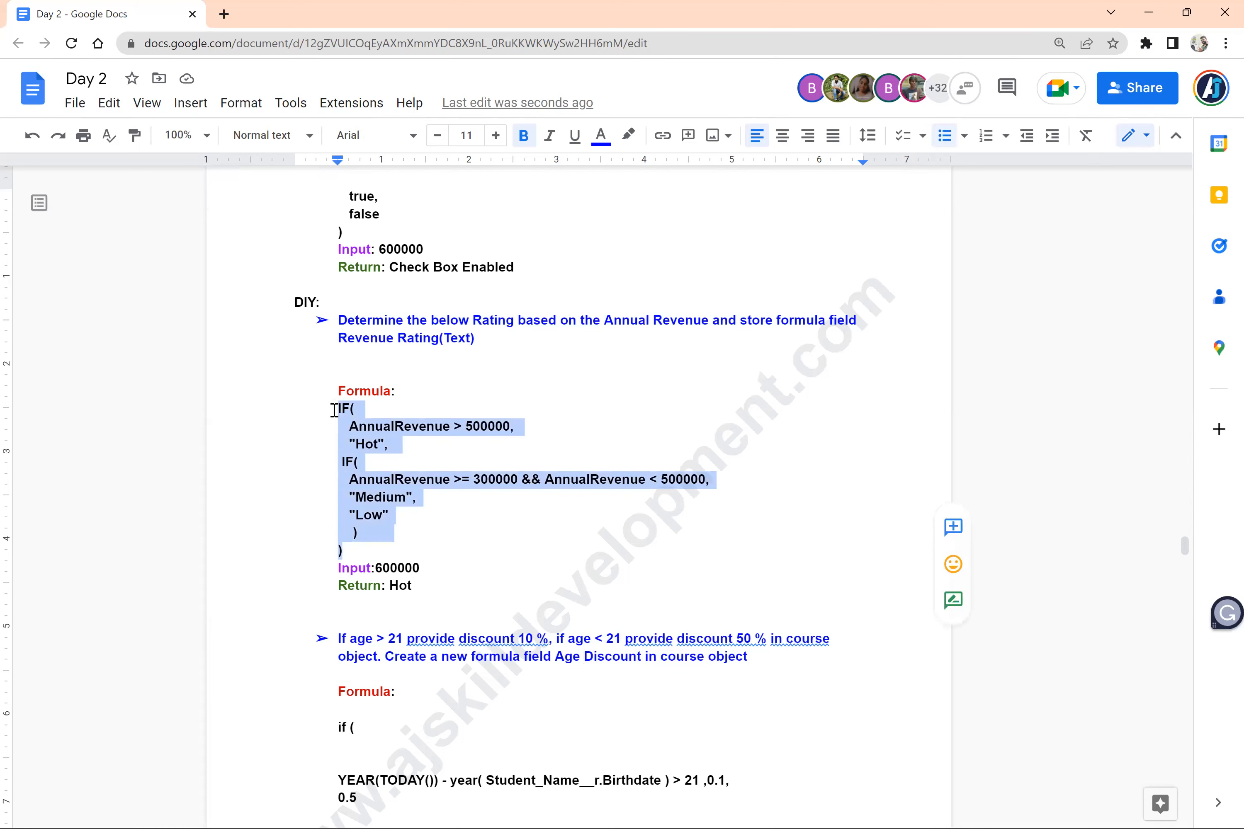
pyautogui.moveTo(469, 481); pyautogui.dragTo(455, 483)
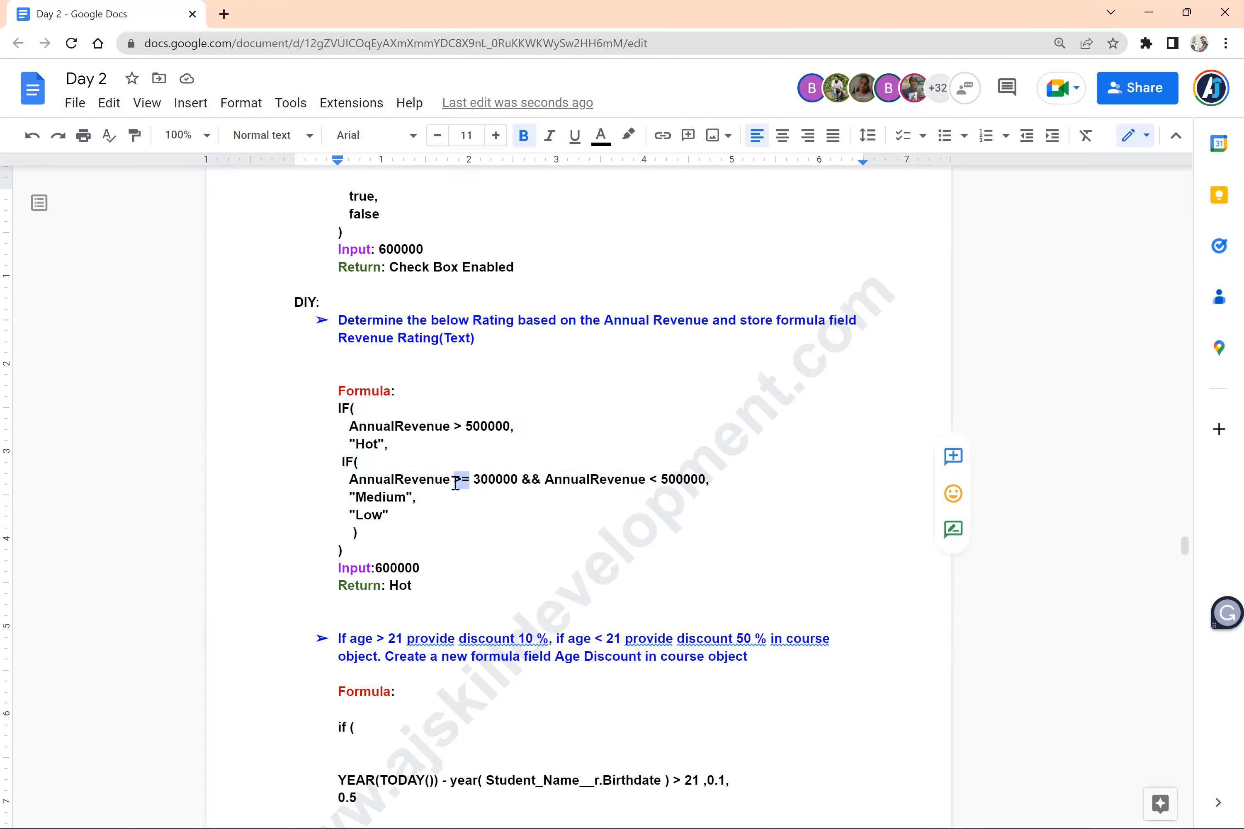
pyautogui.hotkey('ctrl', 'shift', '.')
pyautogui.hotkey('ctrl', 'shift', '.')
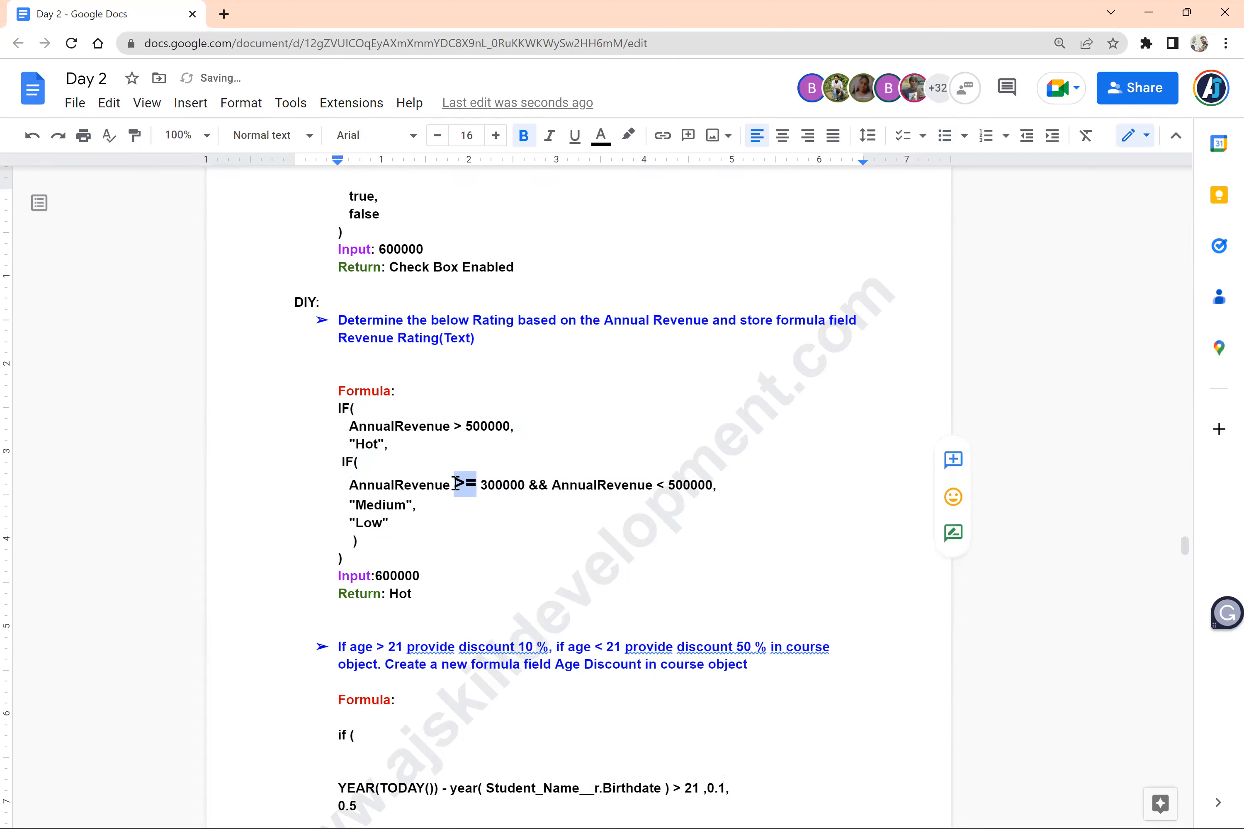
pyautogui.click(512, 527)
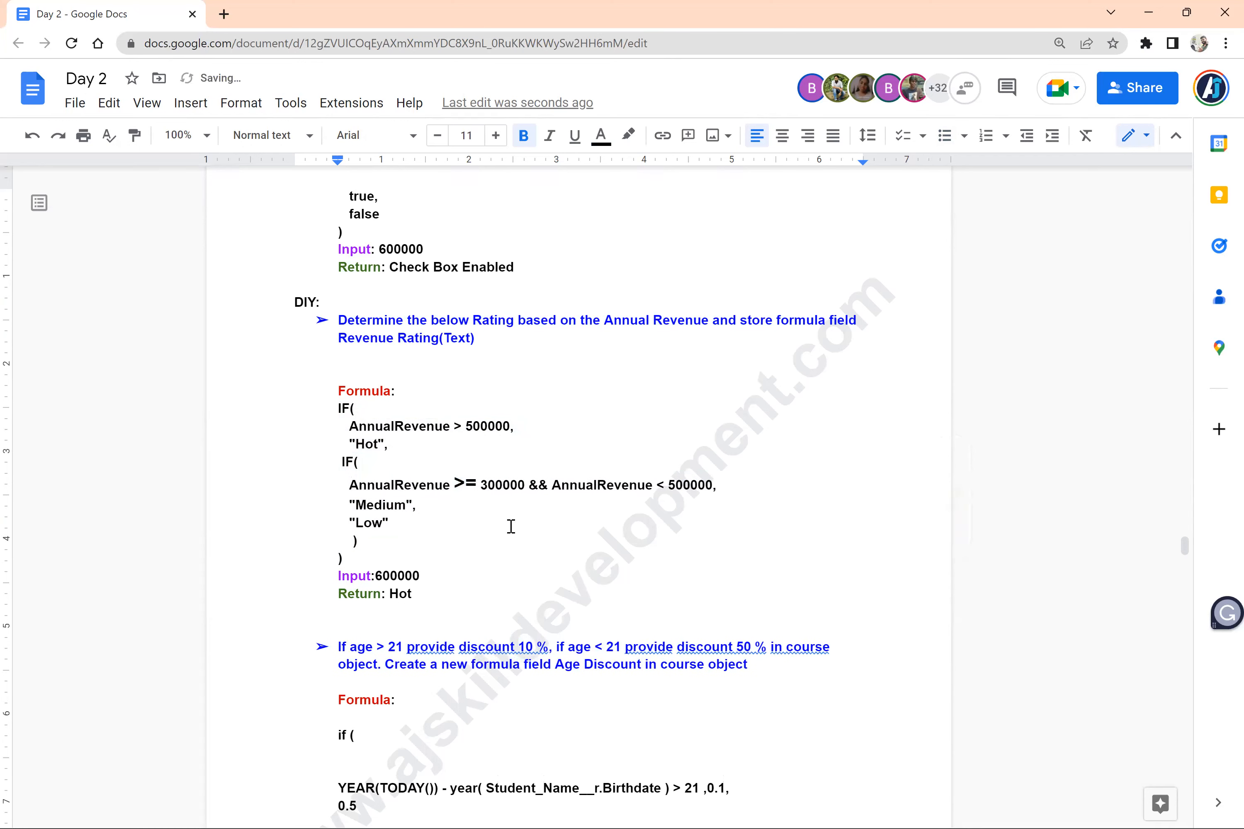
# Enlarge the "&&" operator in the second condition of the Revenue Rating formula to font size 15
pyautogui.moveTo(546, 485); pyautogui.dragTo(532, 485)
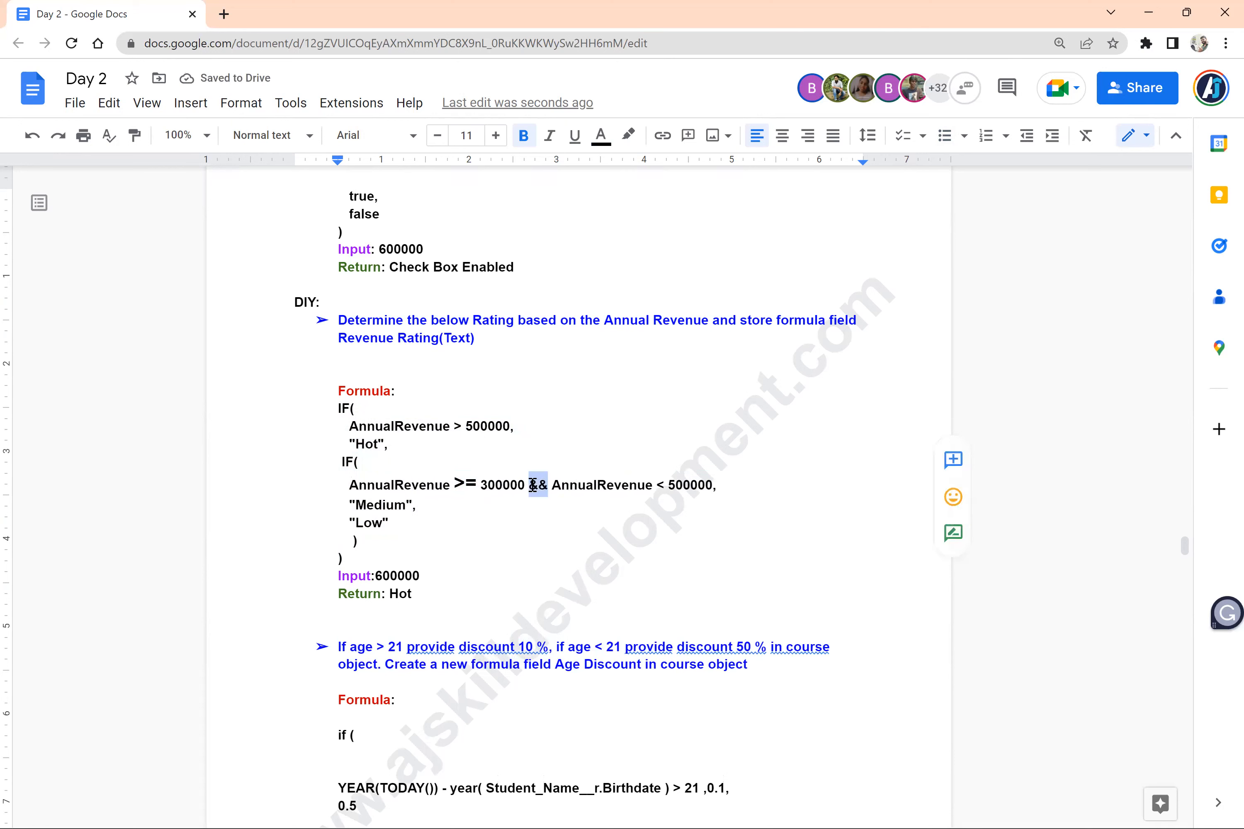
pyautogui.hotkey('ctrl', 'shift', '.')
pyautogui.hotkey('ctrl', 'shift', '.')
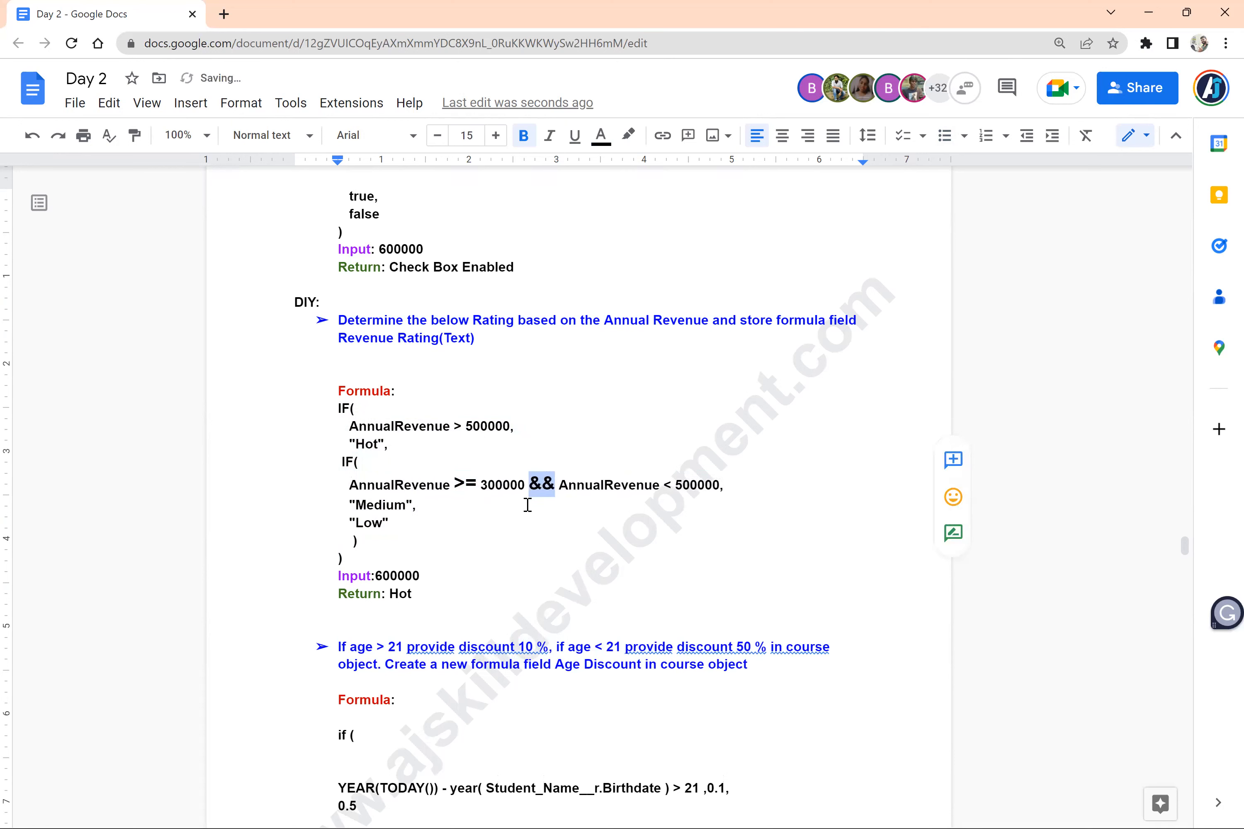
pyautogui.click(527, 504)
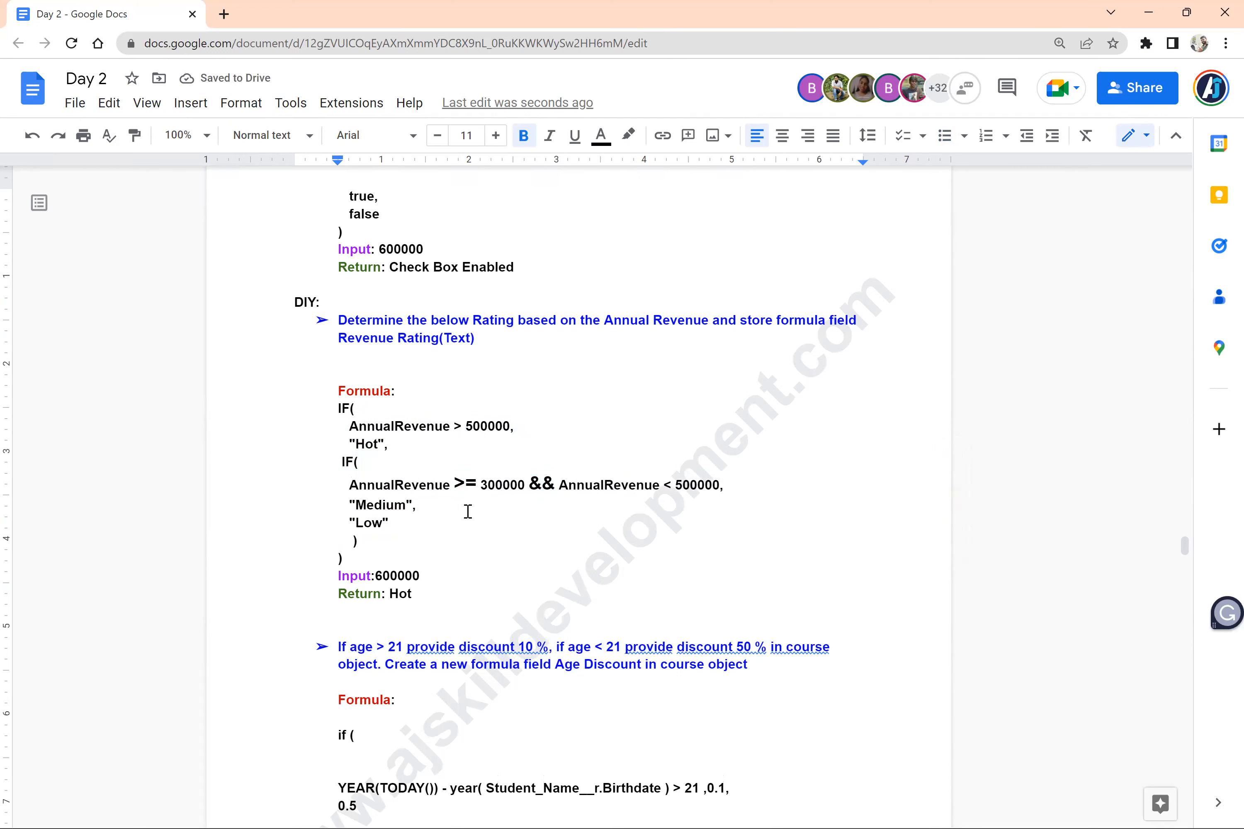
# Highlight the whole Revenue Rating formula, from its first "IF(" to the final closing parenthesis, to examine it, and clear the selection
pyautogui.scroll(3, 467, 511)
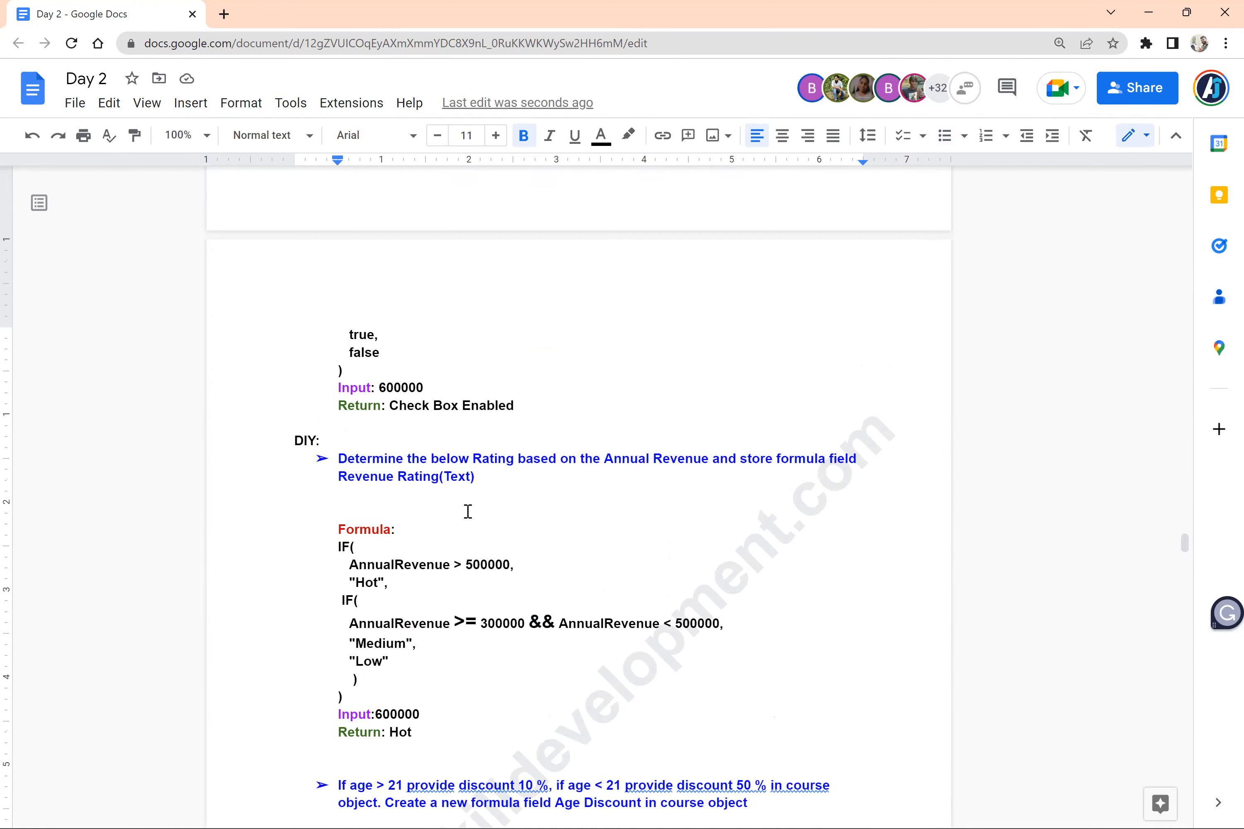
pyautogui.scroll(-1, 422, 654)
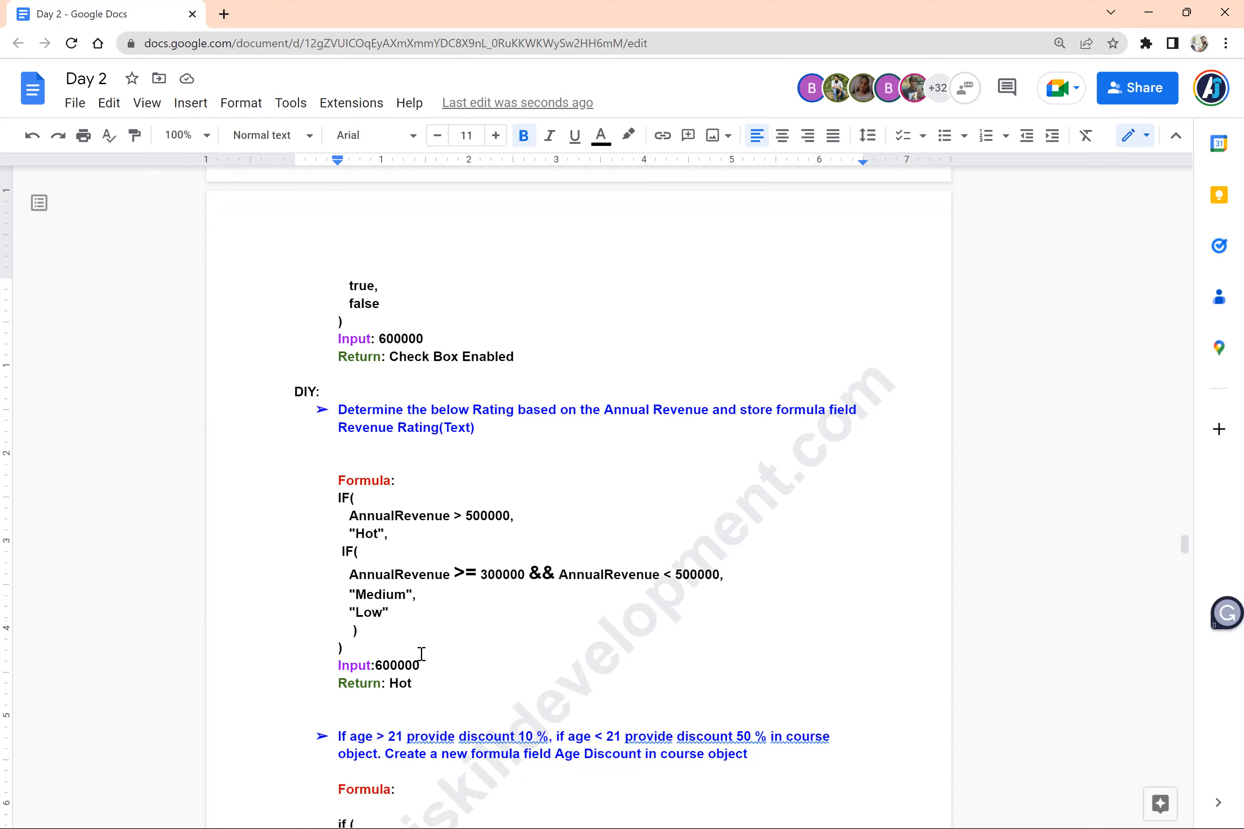
pyautogui.click(369, 656)
pyautogui.moveTo(369, 655); pyautogui.dragTo(314, 502)
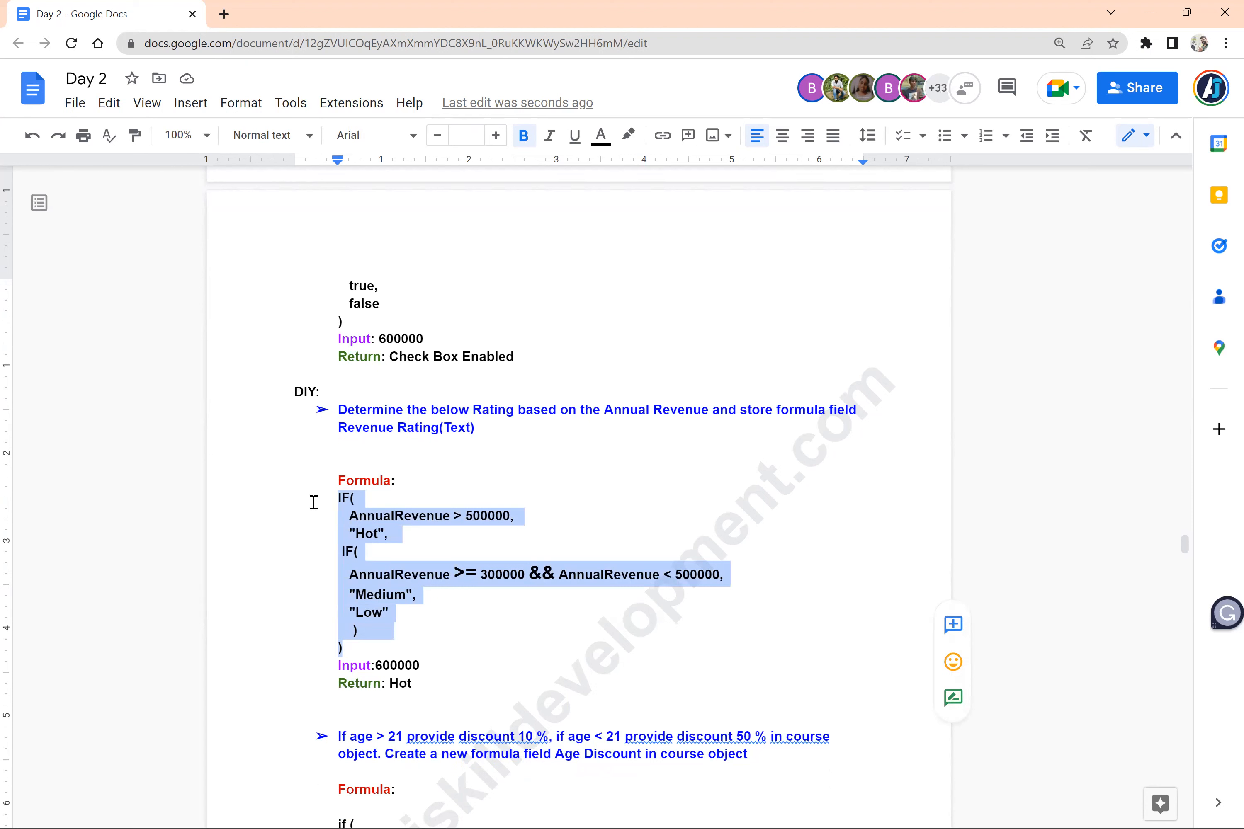
pyautogui.click(436, 621)
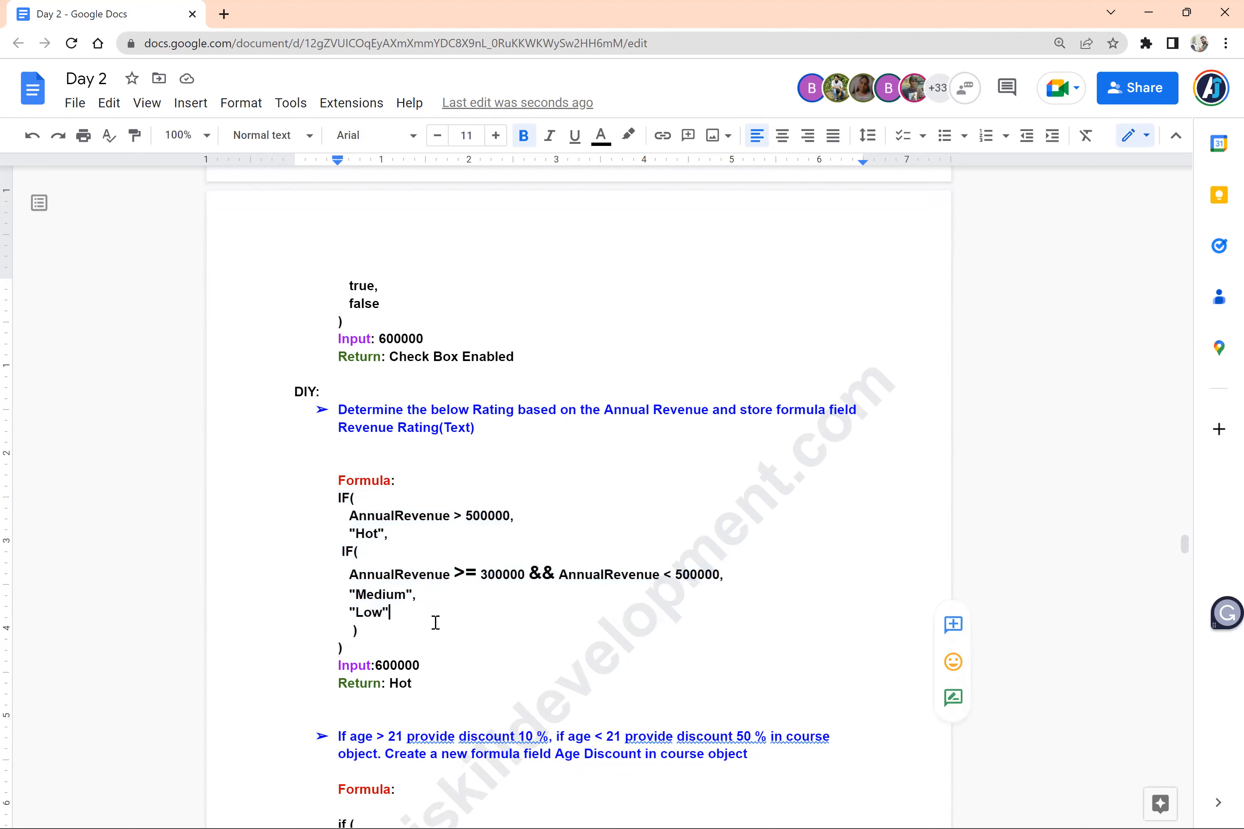
# Delete one of the two blank lines above the Revenue Rating exercise's "Formula:" label
pyautogui.click(413, 478)
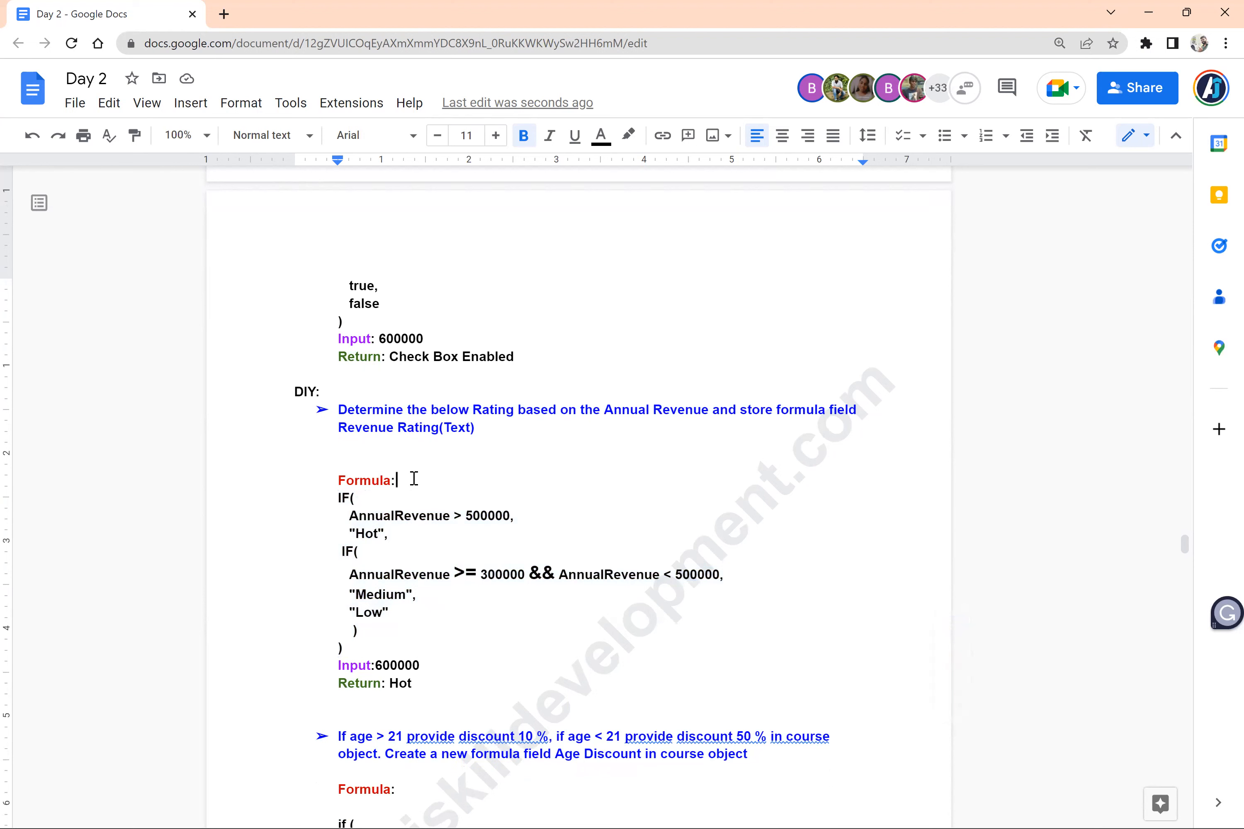
pyautogui.click(397, 455)
pyautogui.press('BackSpace')
# Remove the blank lines after "if (" and before the closing parenthesis in the age discount formula
pyautogui.scroll(-4, 397, 455)
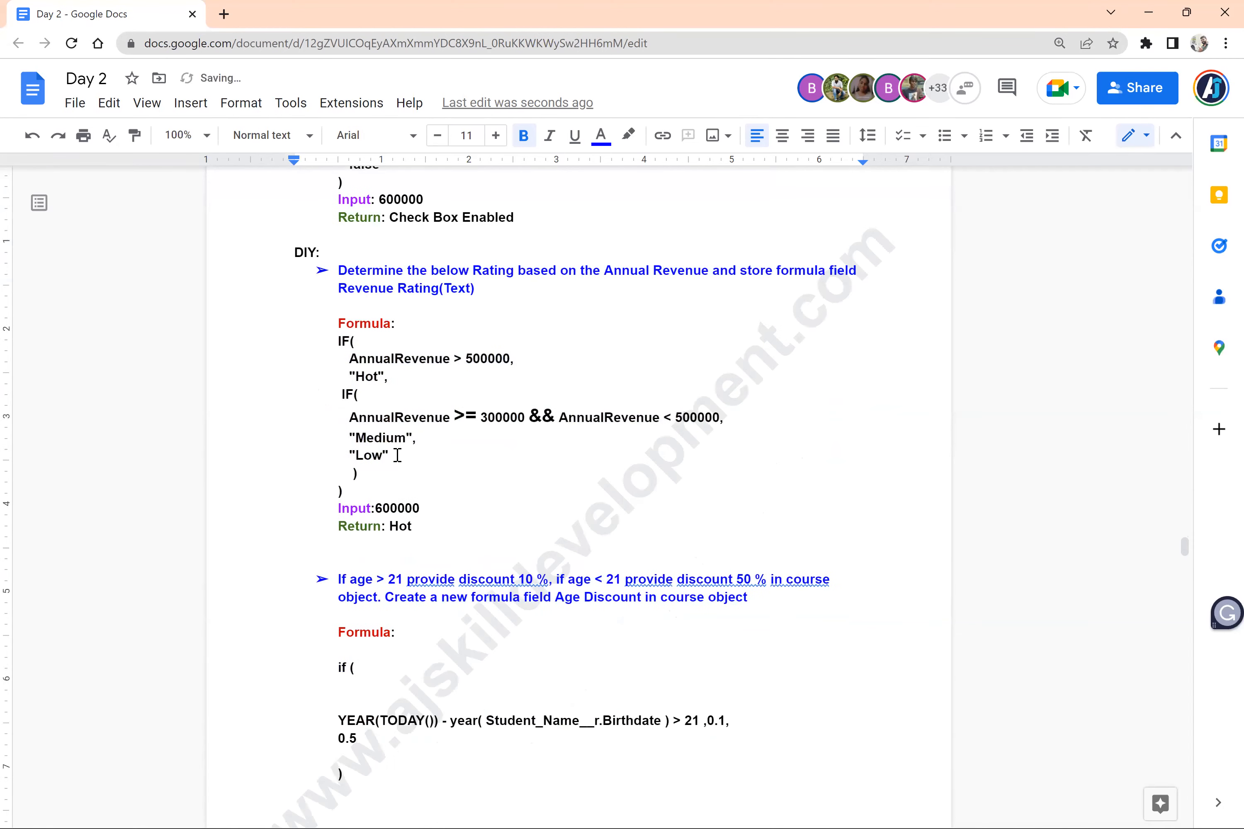
pyautogui.click(402, 658)
pyautogui.press('BackSpace')
pyautogui.press('BackSpace')
pyautogui.press('BackSpace')
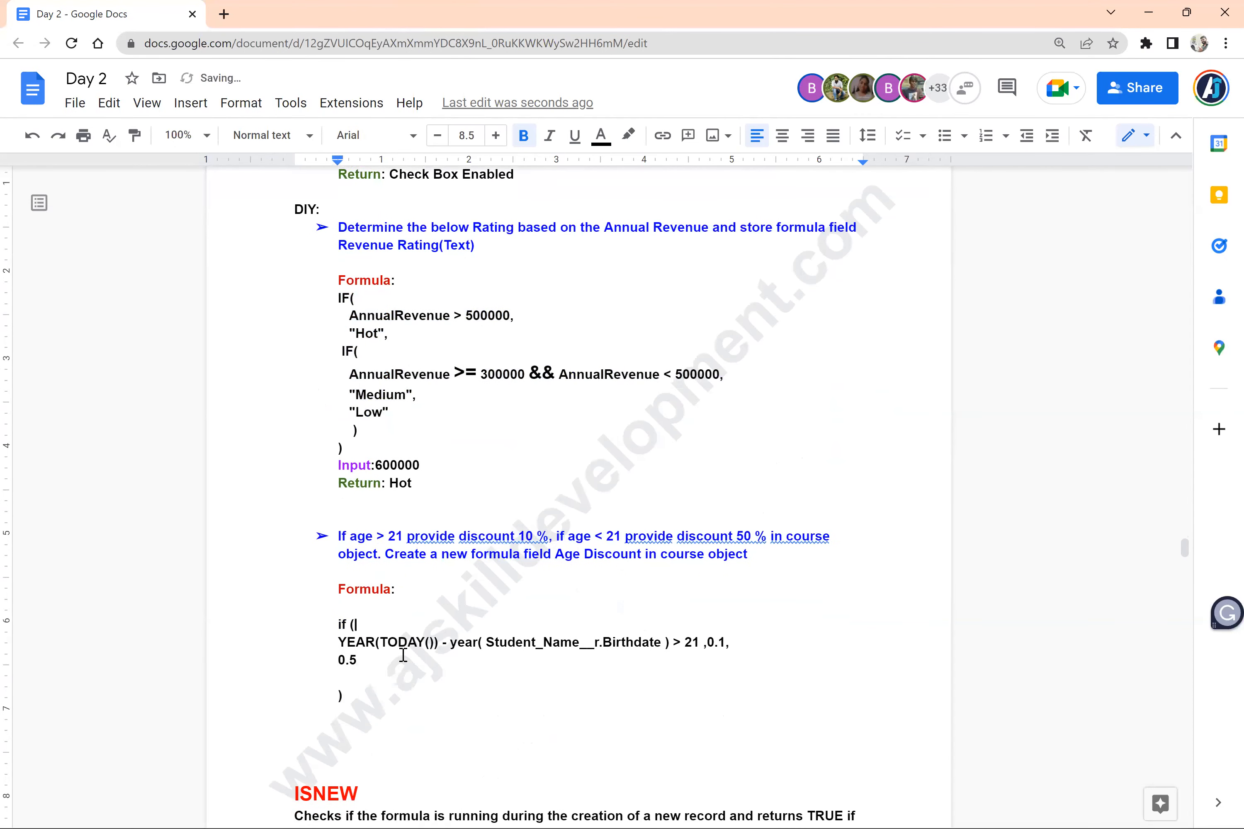
pyautogui.click(383, 676)
pyautogui.press('BackSpace')
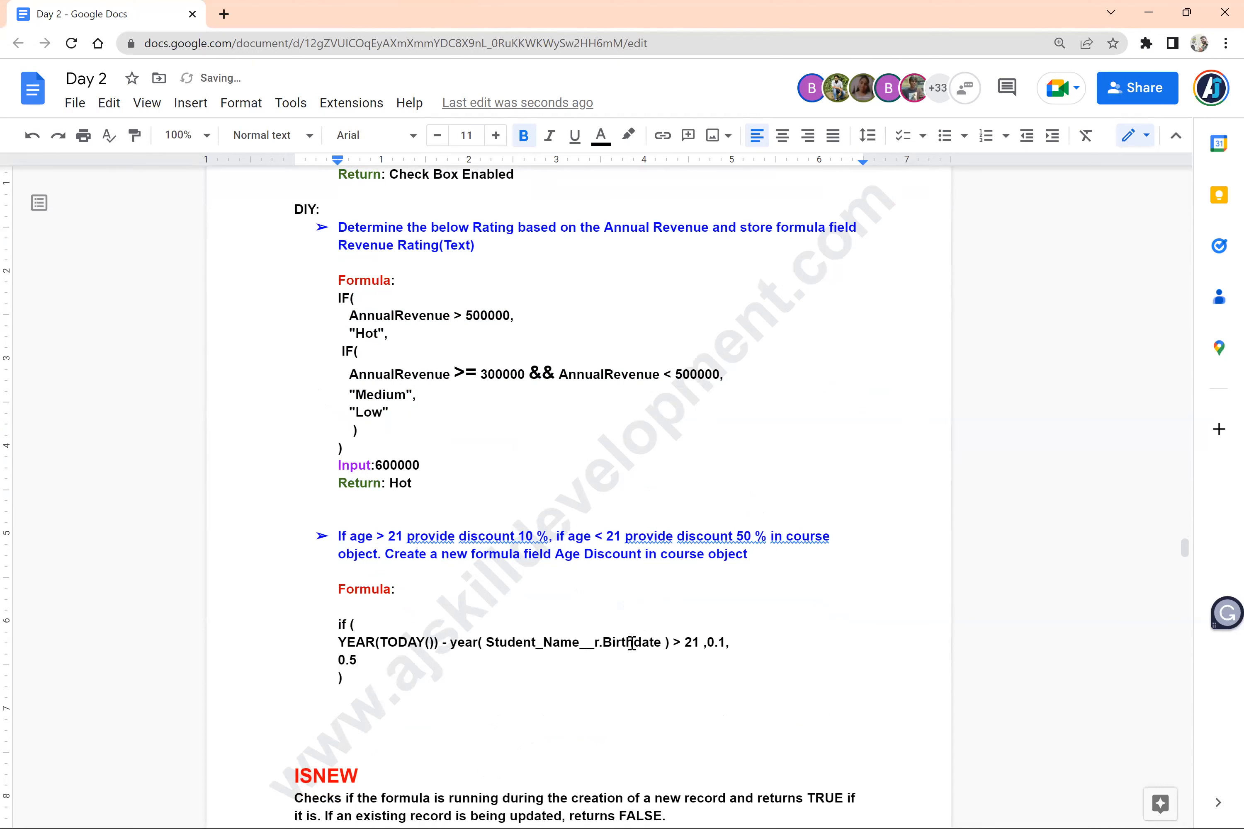
# Move the 0.1 value in the age discount formula onto its own line, keeping the comma after "> 21" on the condition line
pyautogui.click(703, 642)
pyautogui.press('Return')
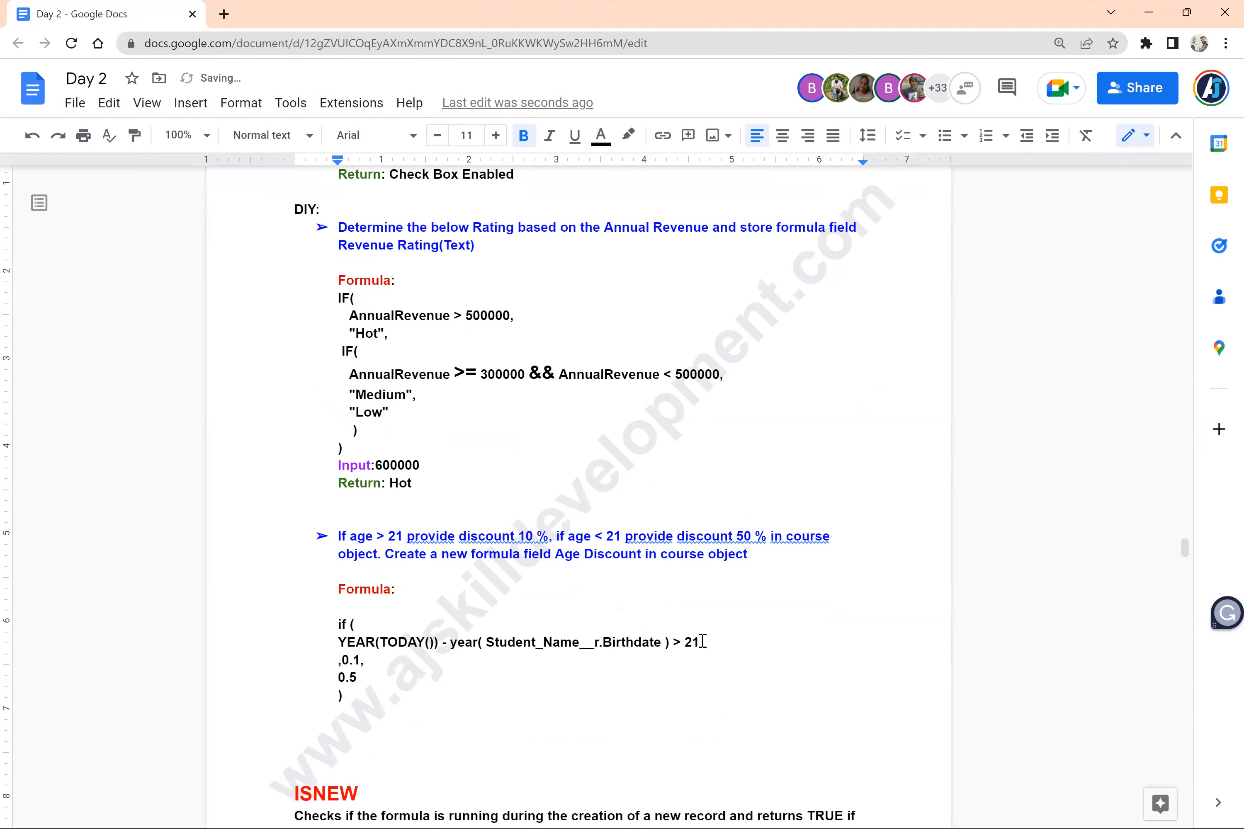
pyautogui.press('BackSpace')
# Change the lowercase "if" at the start of the age discount formula to "IF"
pyautogui.press('BackSpace')
pyautogui.press('Return')
pyautogui.press('Up')
pyautogui.press('BackSpace')
pyautogui.press('BackSpace')
pyautogui.write('IF')
pyautogui.click(517, 710)
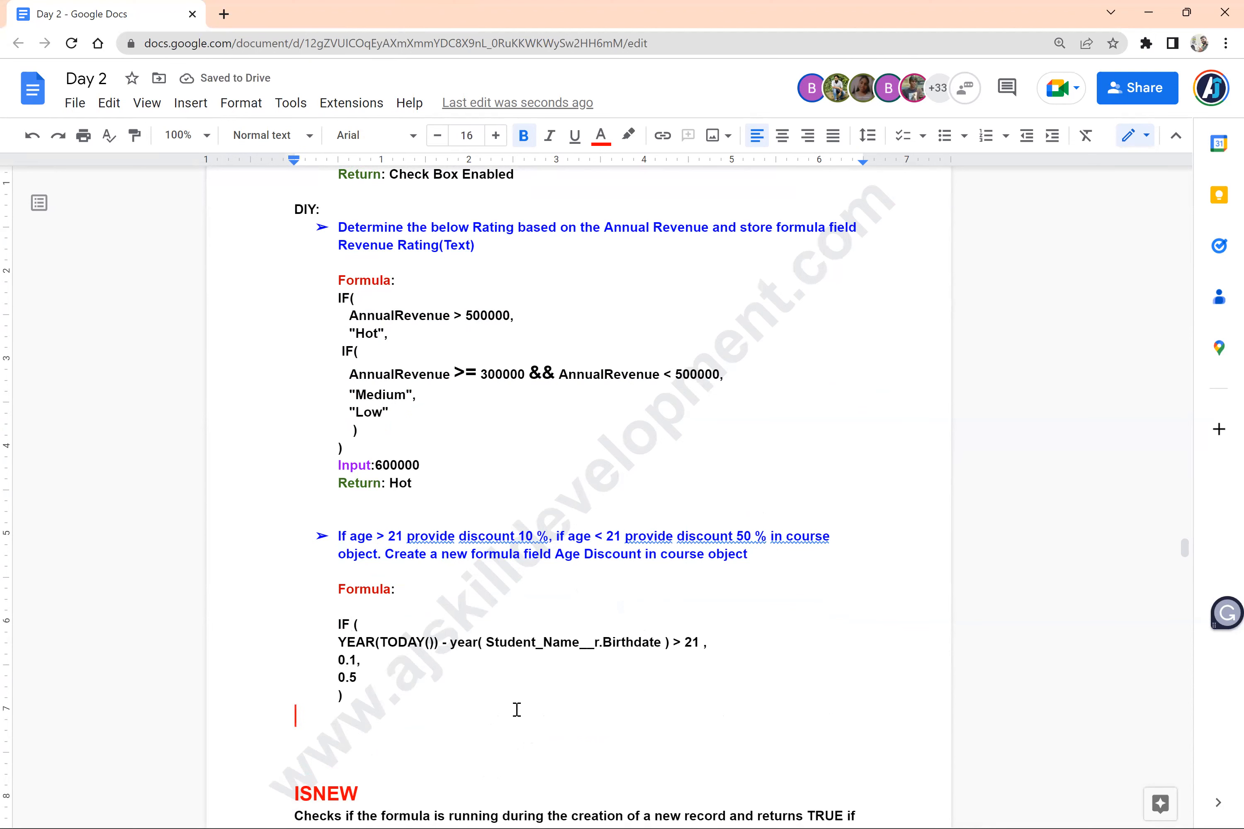
# Review the layout of the notes from the age discount exercise back through the IF, AND, ISBLANK and NOT sections
pyautogui.scroll(2, 517, 710)
pyautogui.scroll(-2, 517, 710)
pyautogui.scroll(-4, 517, 710)
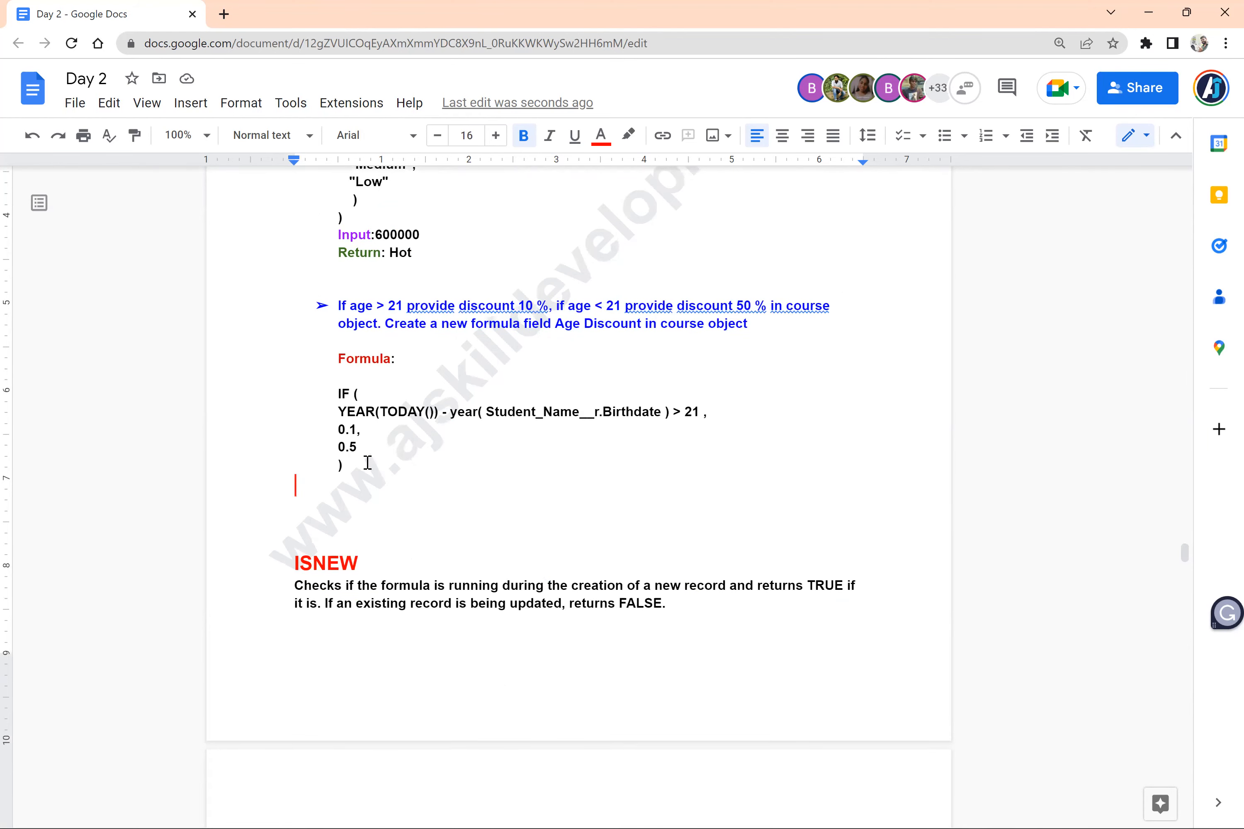
pyautogui.scroll(5, 368, 463)
pyautogui.scroll(15, 368, 463)
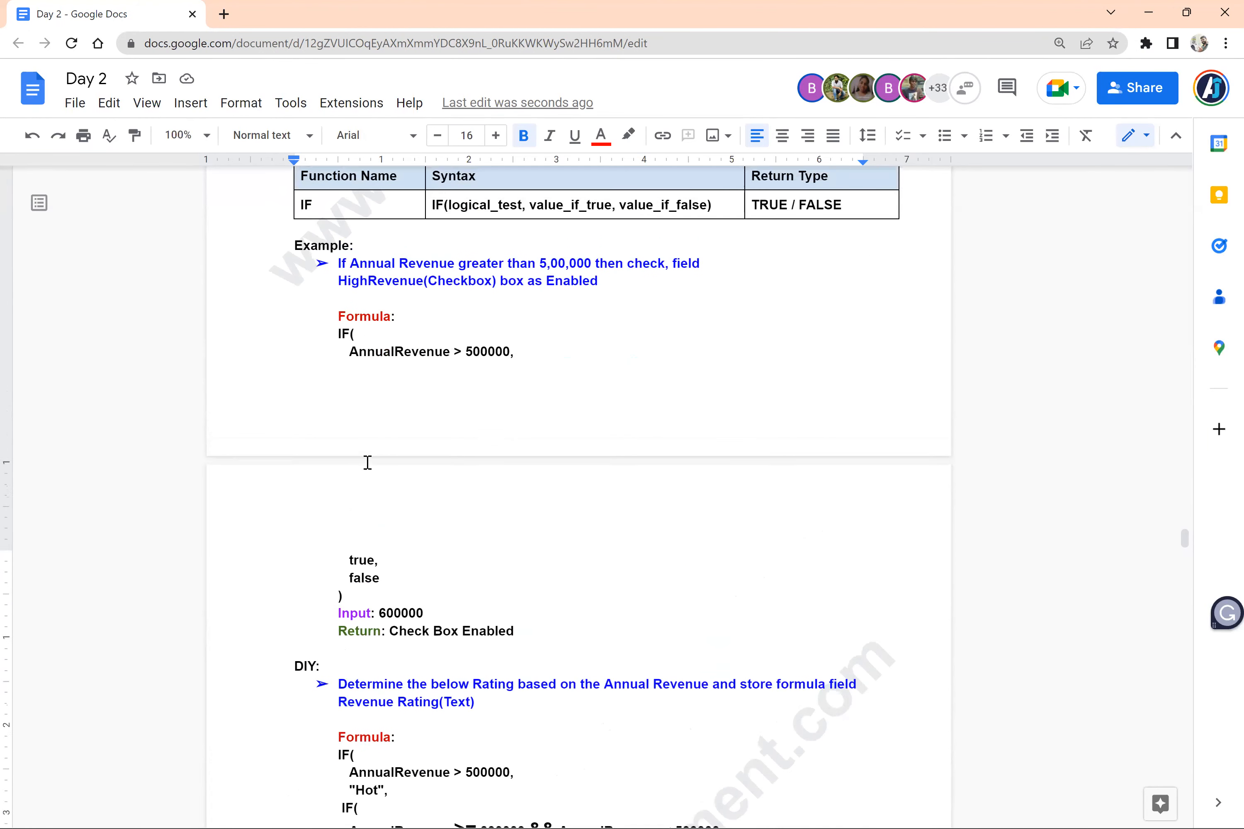
pyautogui.scroll(3, 367, 463)
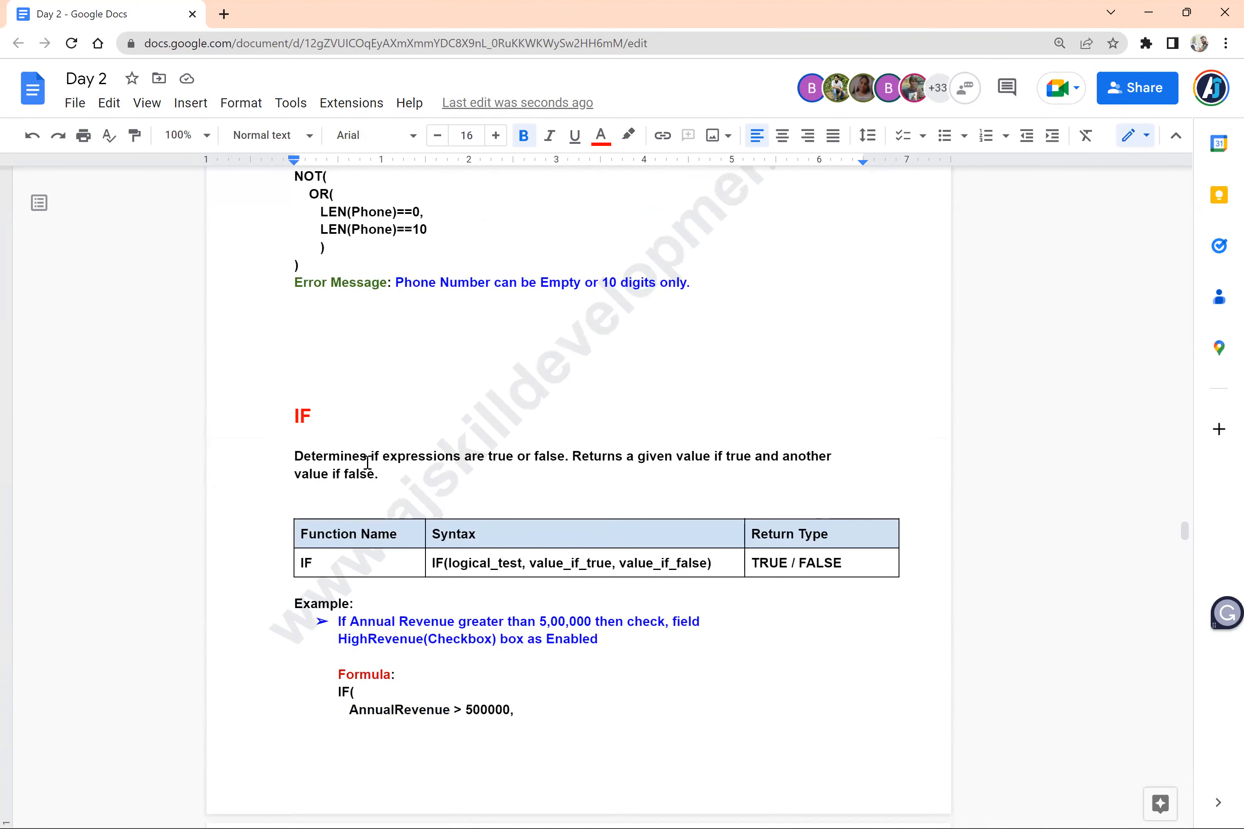
pyautogui.scroll(18, 305, 569)
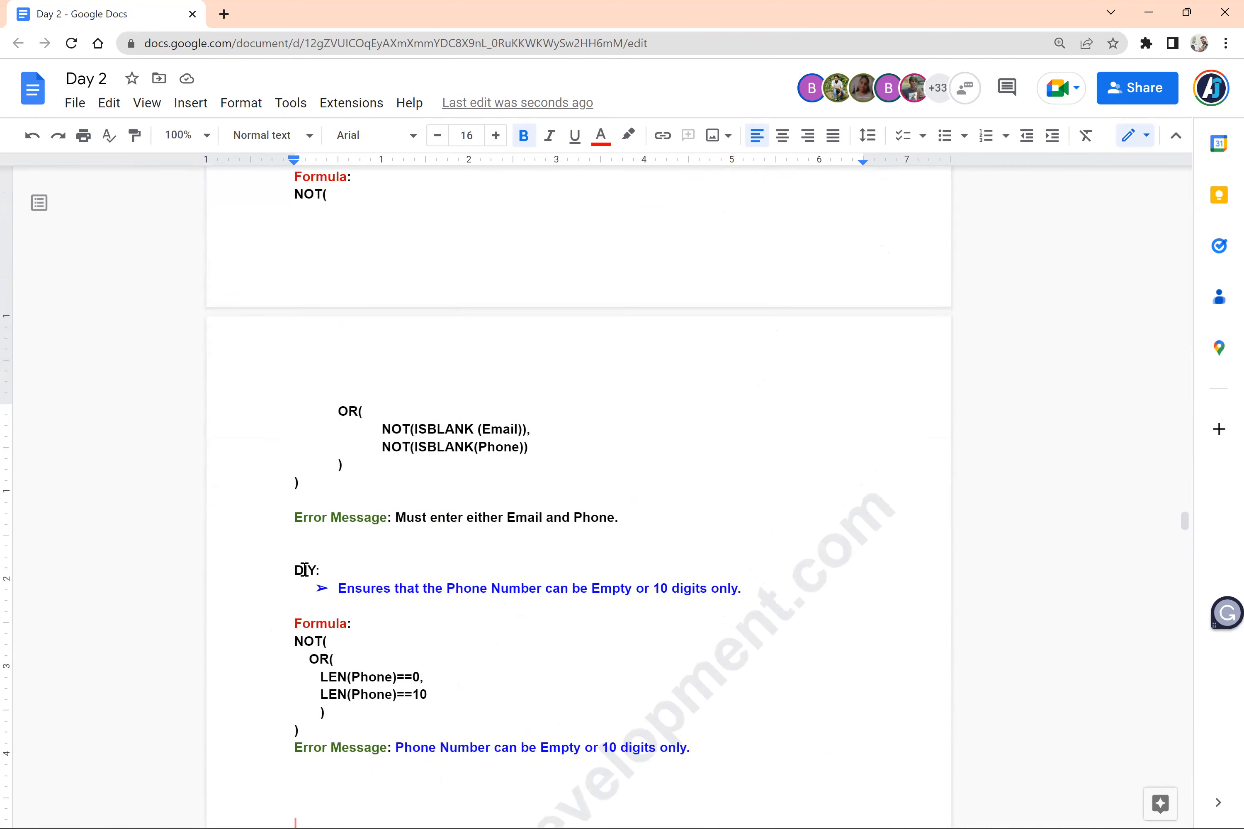
pyautogui.scroll(13, 304, 570)
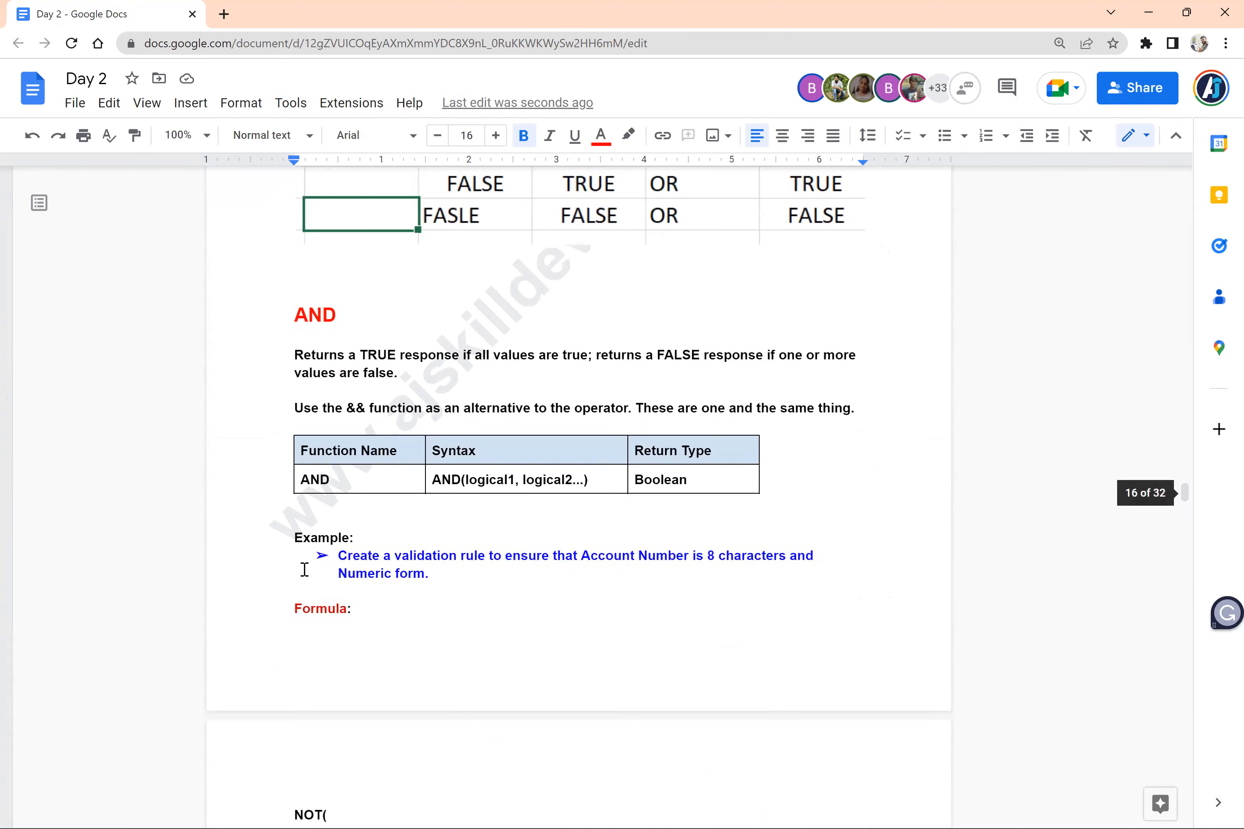
pyautogui.scroll(-11, 305, 570)
pyautogui.scroll(19, 304, 569)
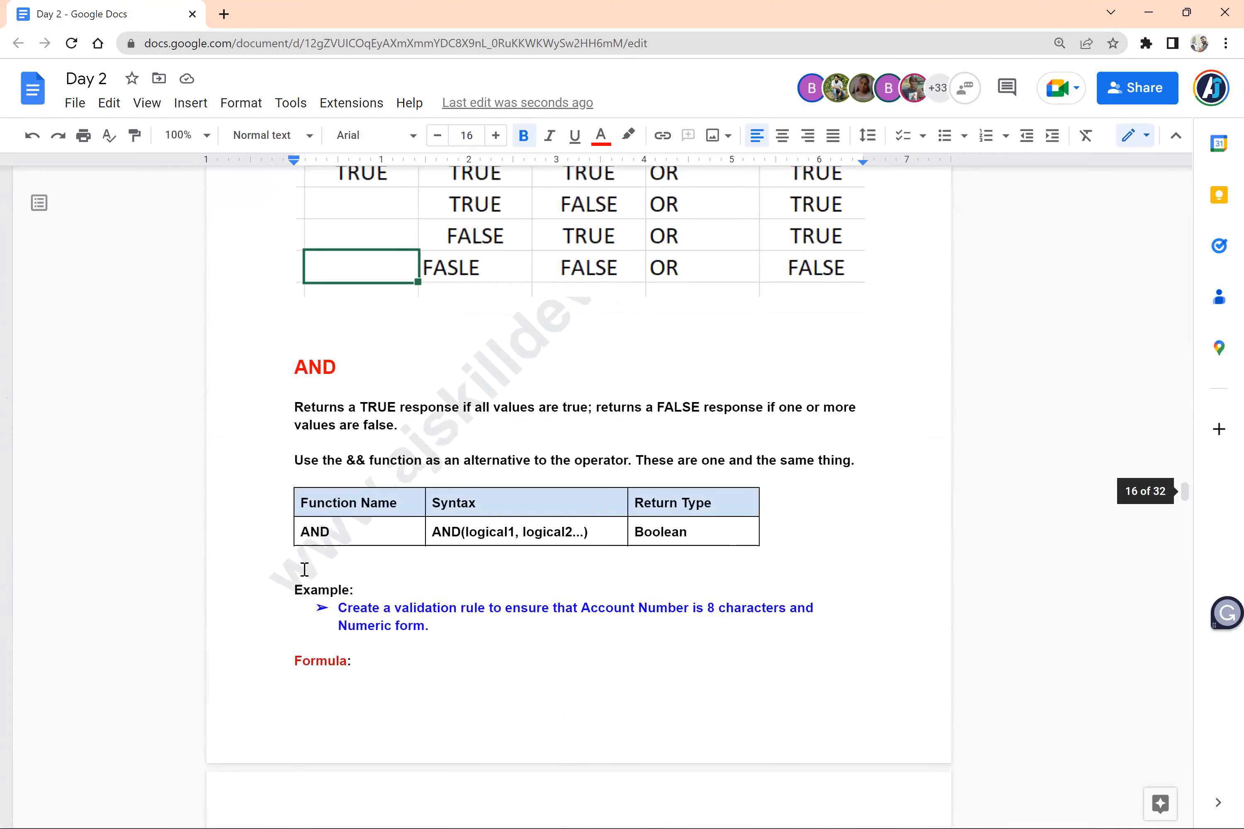
pyautogui.scroll(12, 304, 570)
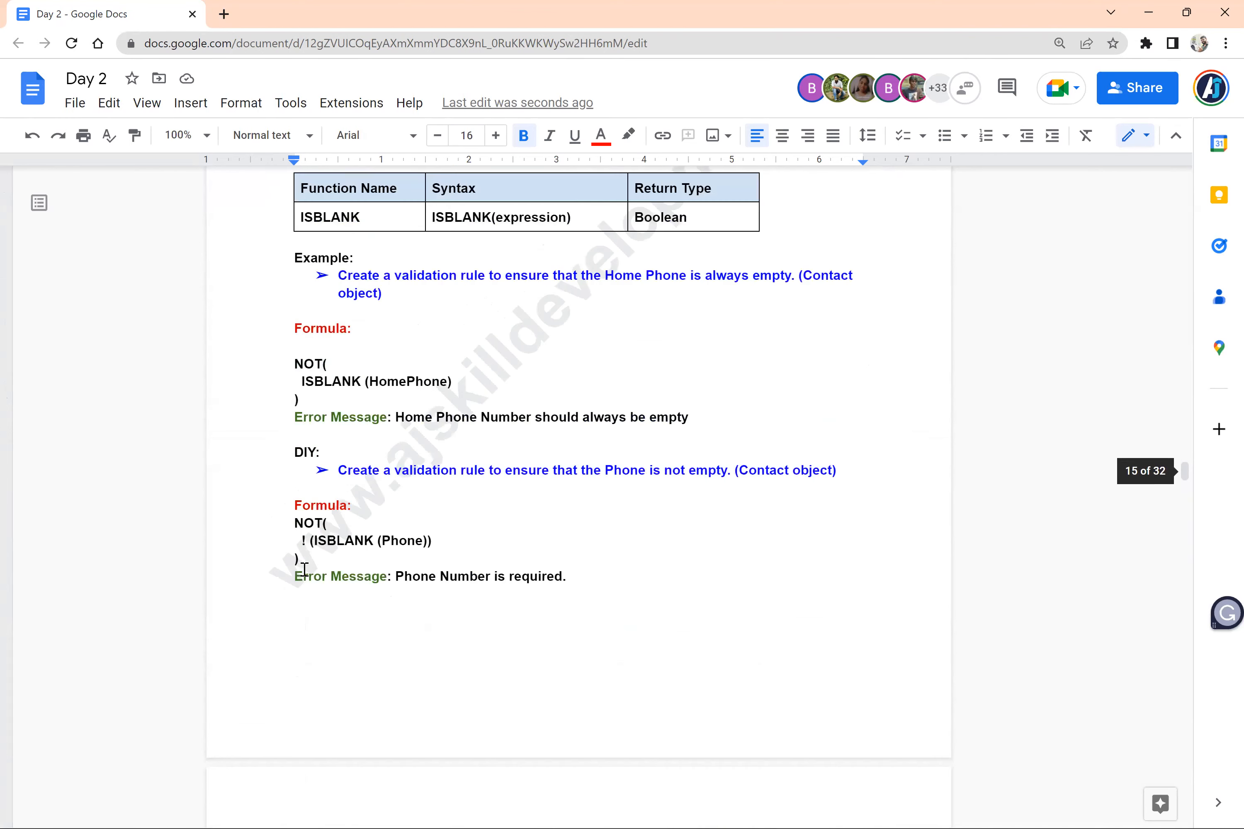
pyautogui.scroll(-17, 303, 569)
pyautogui.scroll(10, 304, 570)
pyautogui.scroll(14, 305, 570)
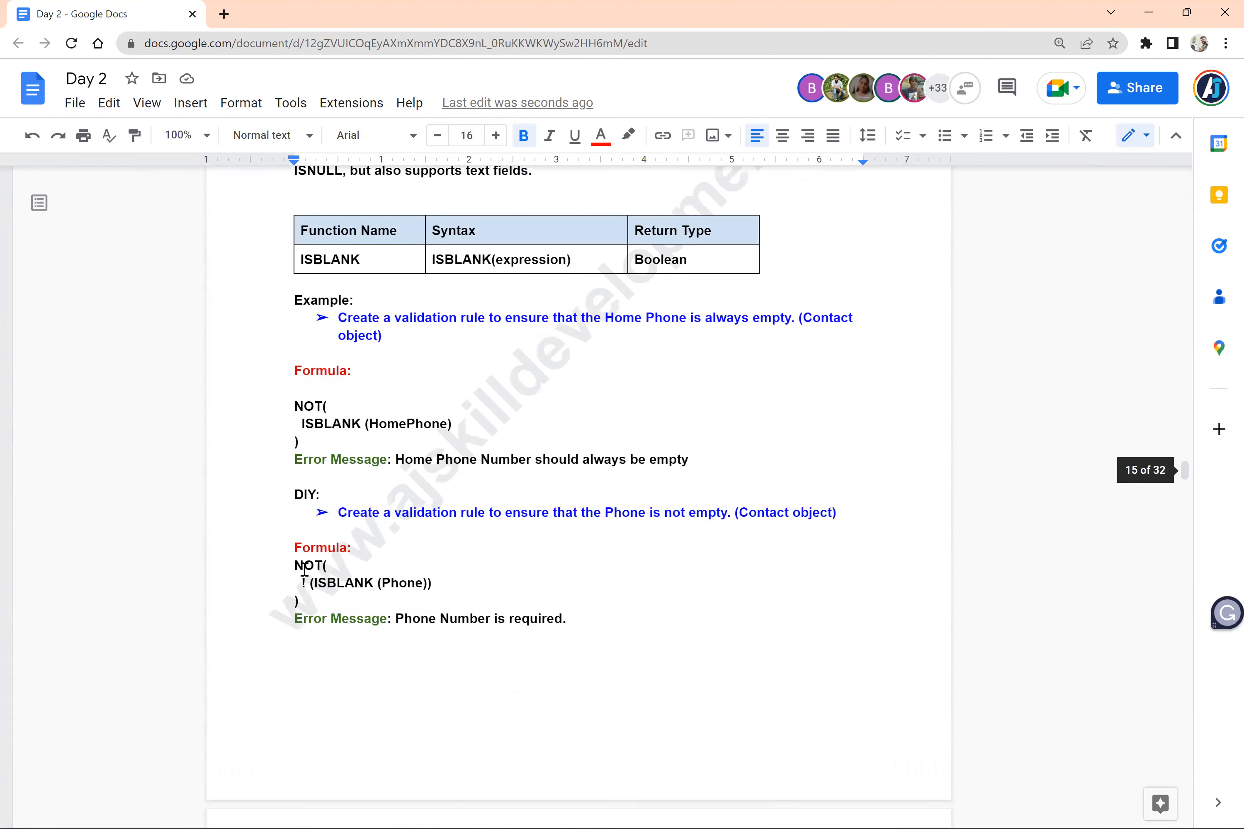
pyautogui.scroll(2, 304, 570)
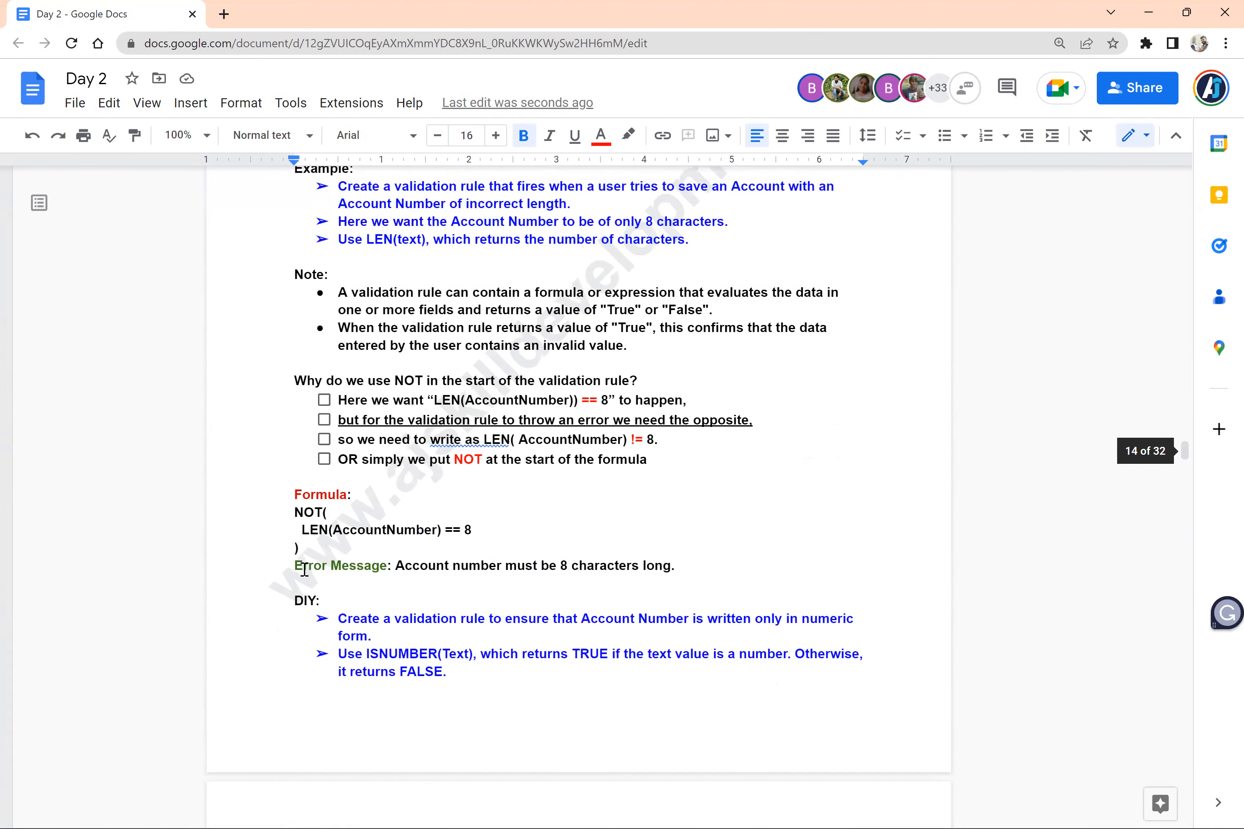
pyautogui.scroll(5, 304, 570)
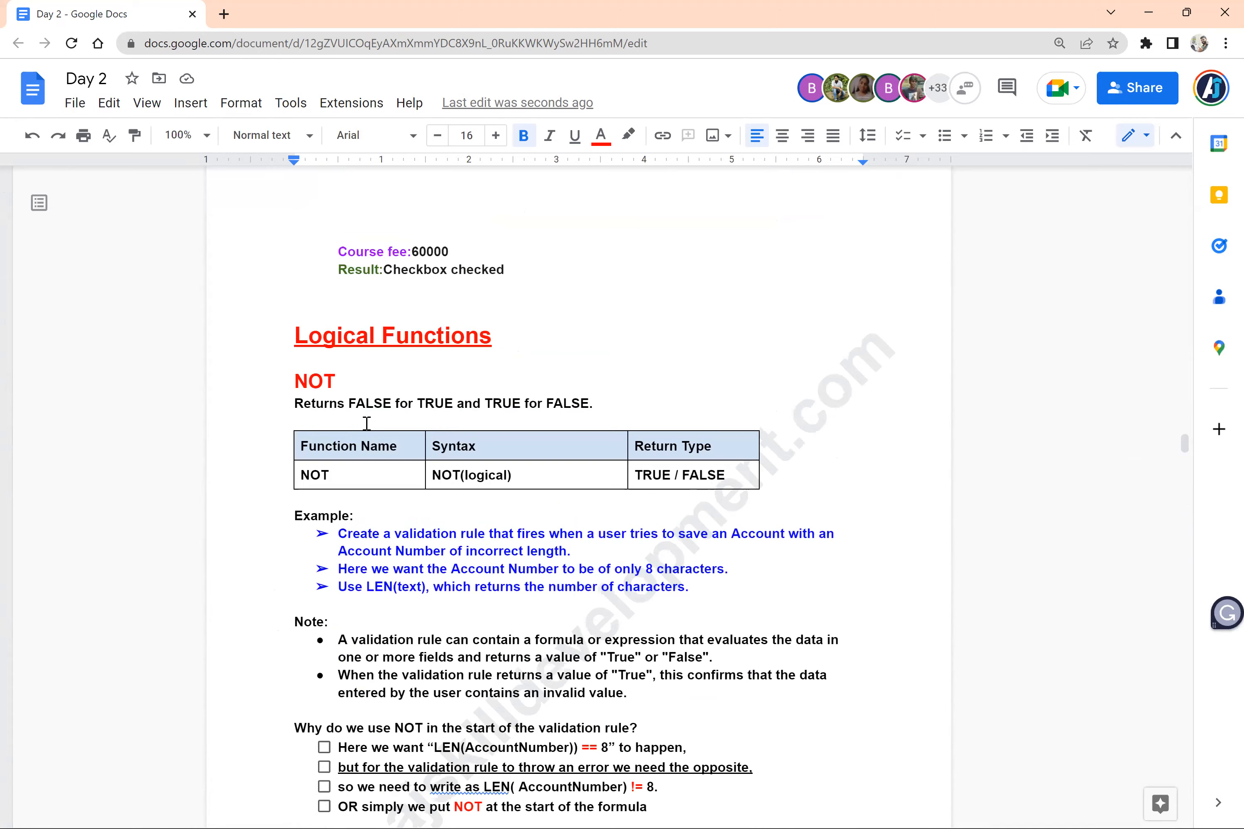
# Delete a blank line between the Not Equal example's error message and the "< (Less Than)" heading
pyautogui.scroll(4, 367, 424)
pyautogui.scroll(10, 366, 424)
pyautogui.click(364, 423)
pyautogui.press('BackSpace')
# Remove extra blank space above the LOGICAL OPERATOR heading at the start of its page
pyautogui.scroll(-5, 365, 424)
pyautogui.scroll(-5, 365, 426)
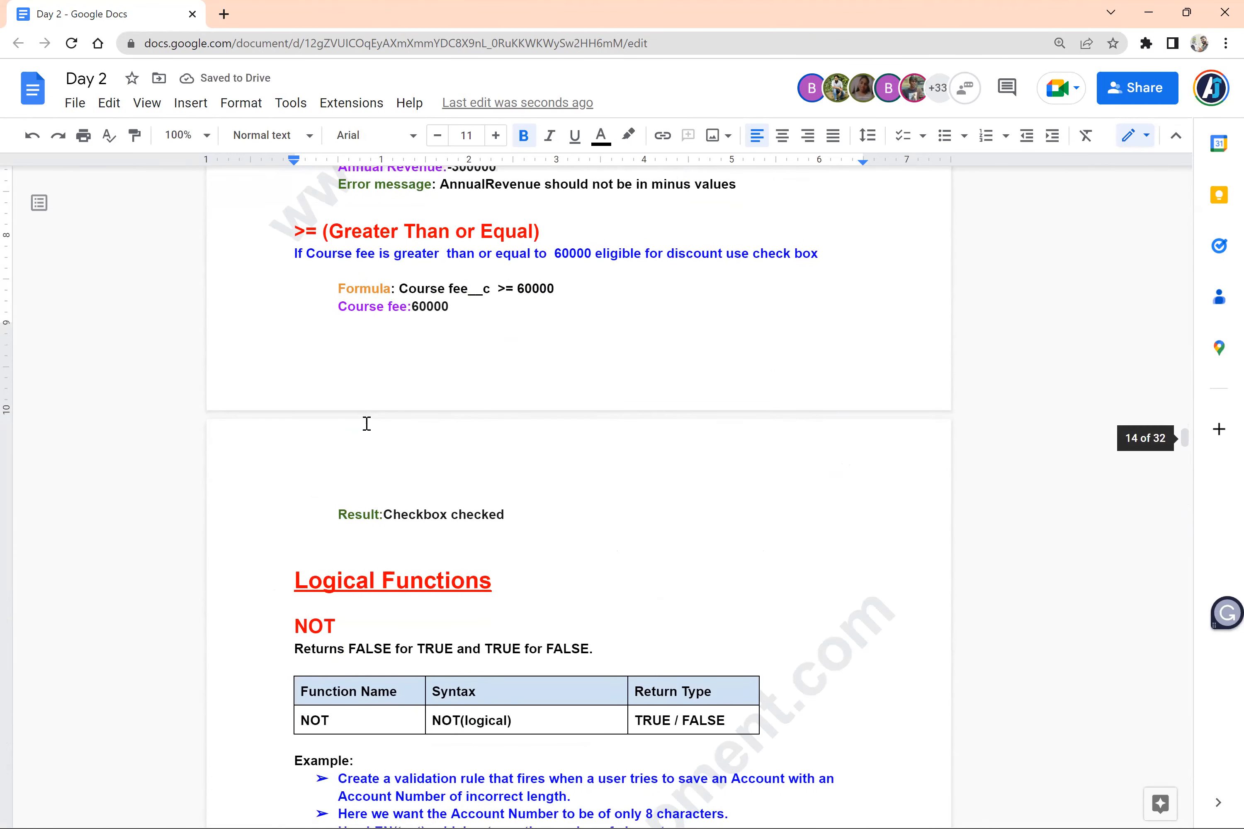
pyautogui.scroll(10, 367, 424)
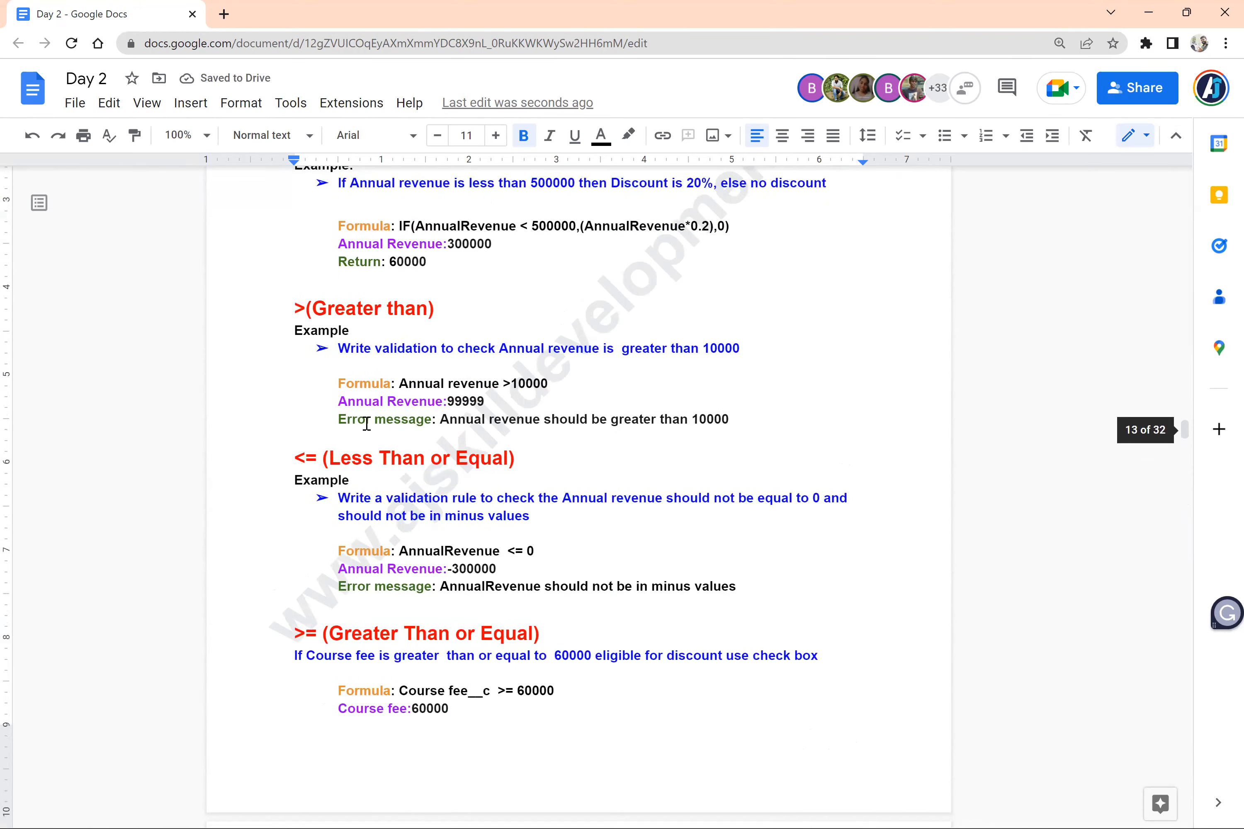
pyautogui.scroll(9, 366, 424)
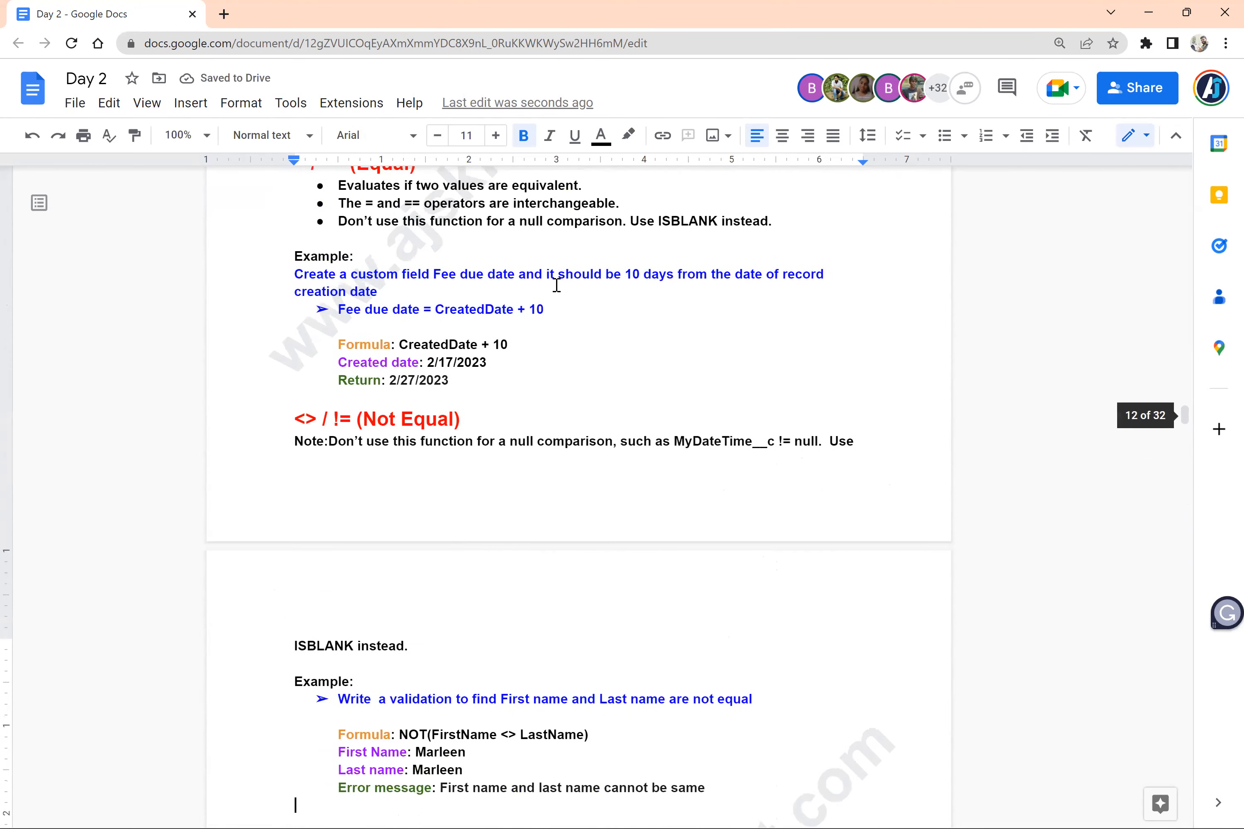
pyautogui.scroll(7, 547, 314)
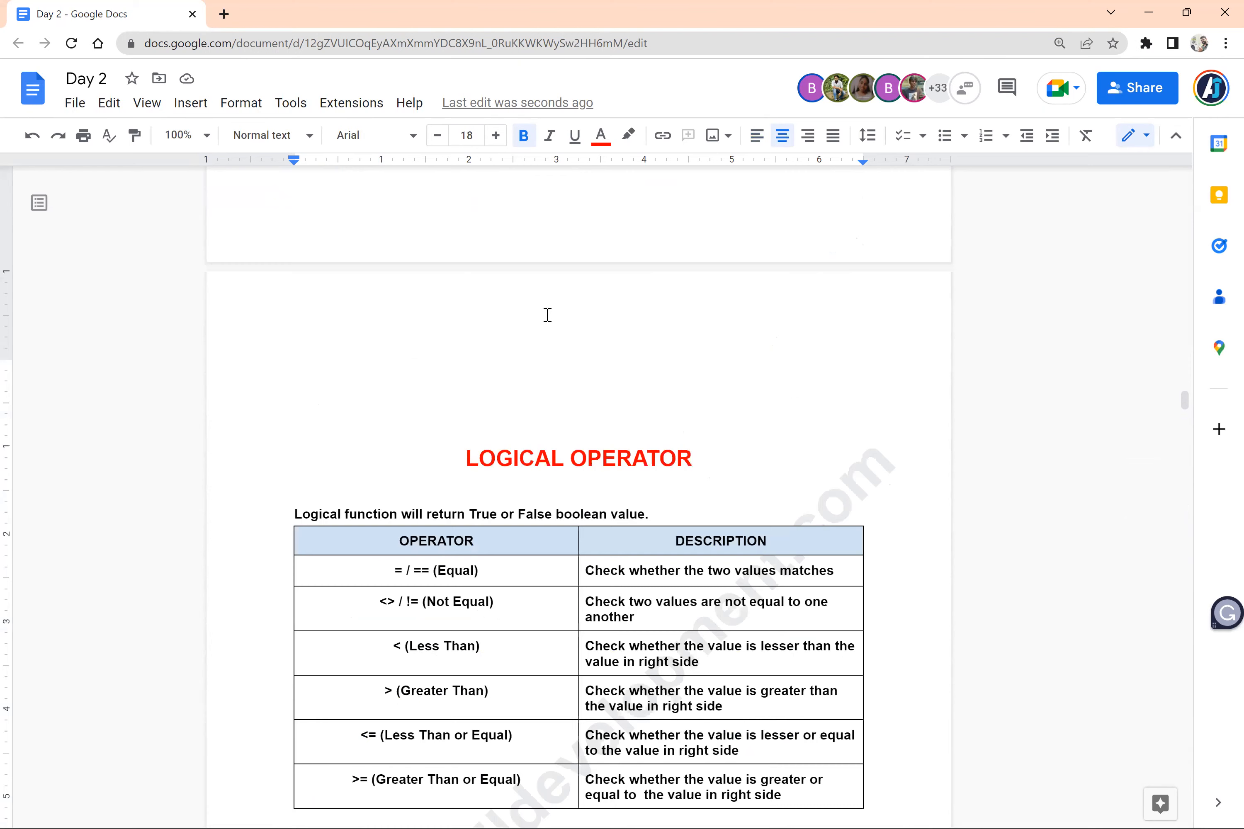
pyautogui.click(548, 315)
# Check the page flow of the notes from the Equal operator section down to the ISBLANK section
pyautogui.scroll(-10, 547, 315)
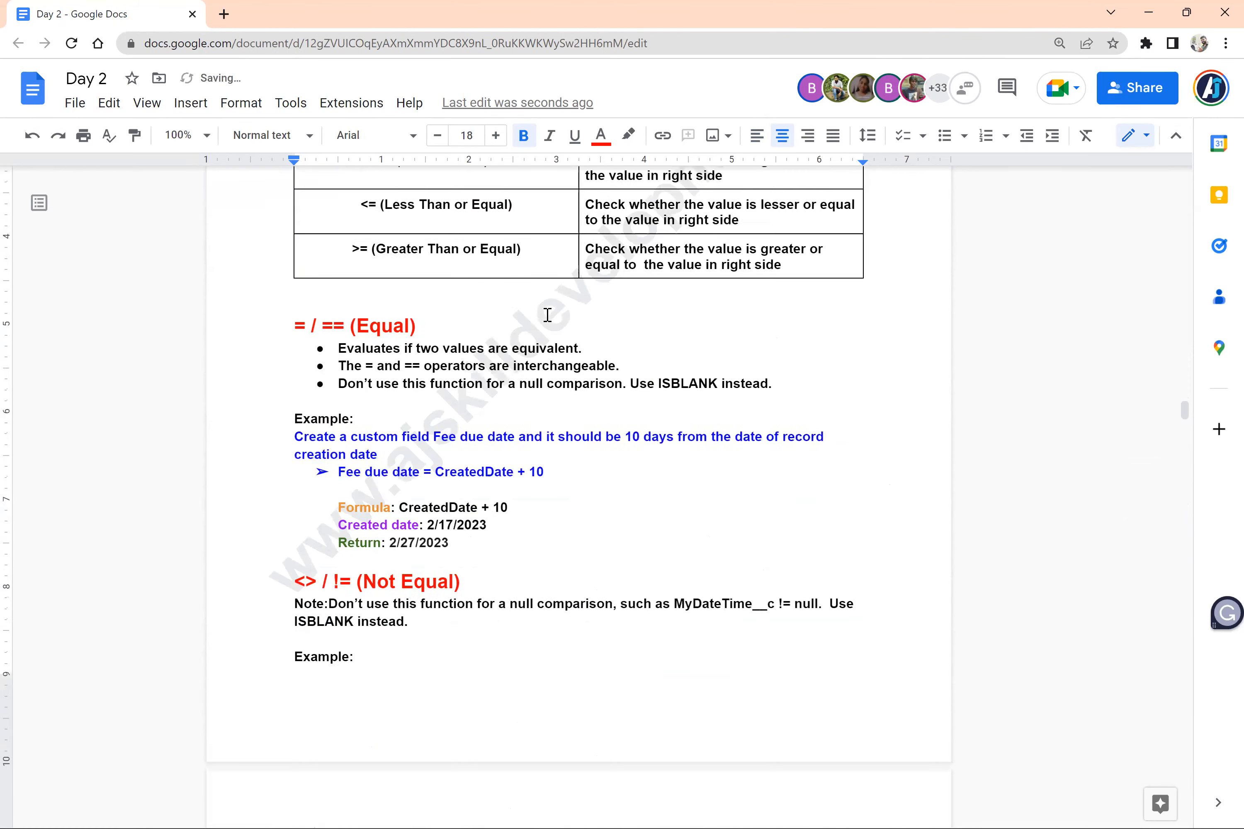
pyautogui.scroll(-12, 548, 315)
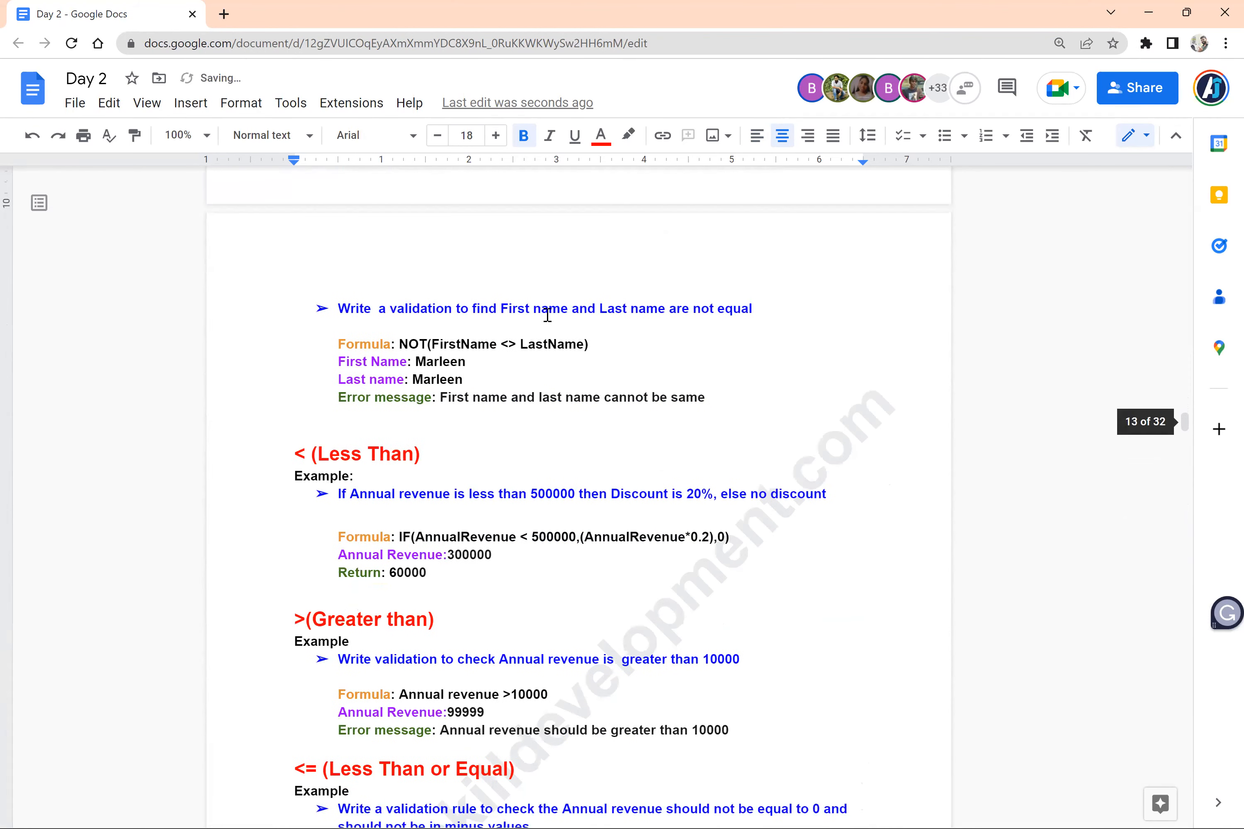
pyautogui.scroll(-8, 547, 315)
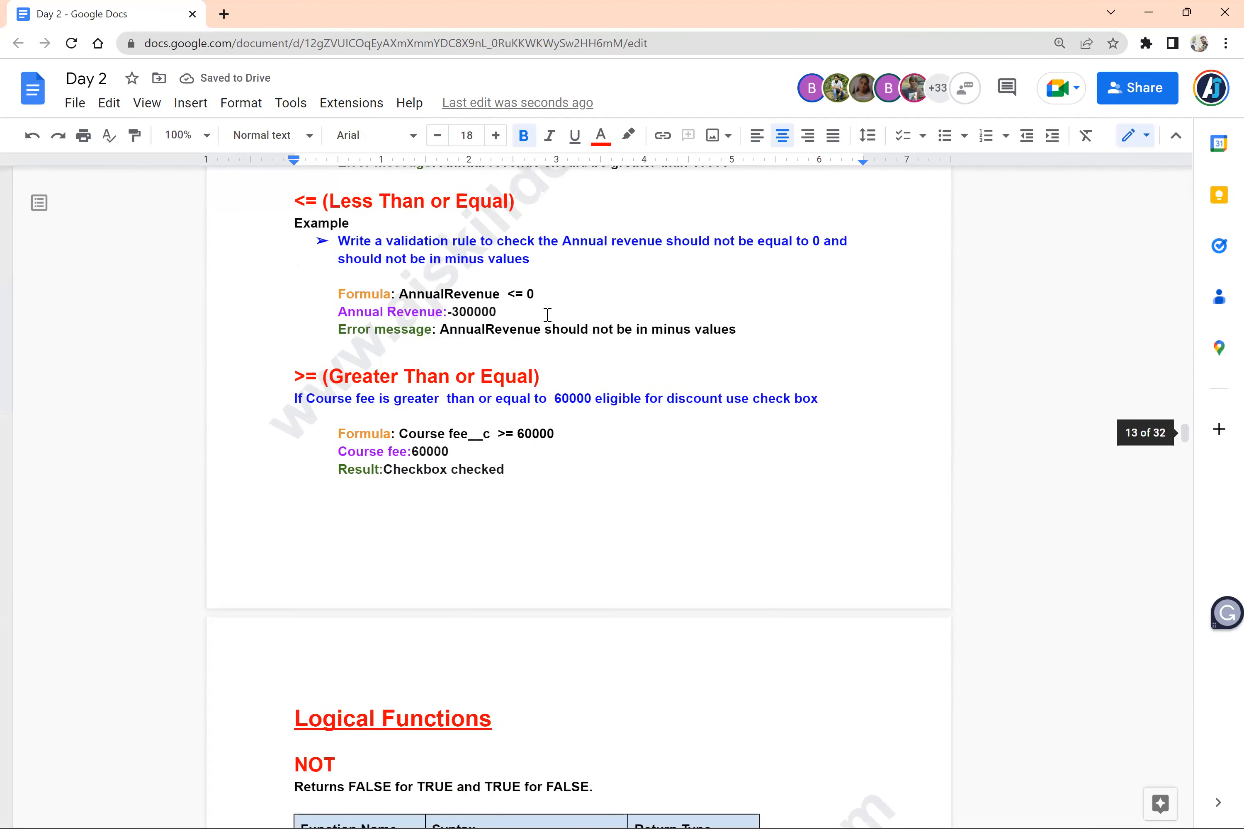
pyautogui.scroll(-10, 548, 315)
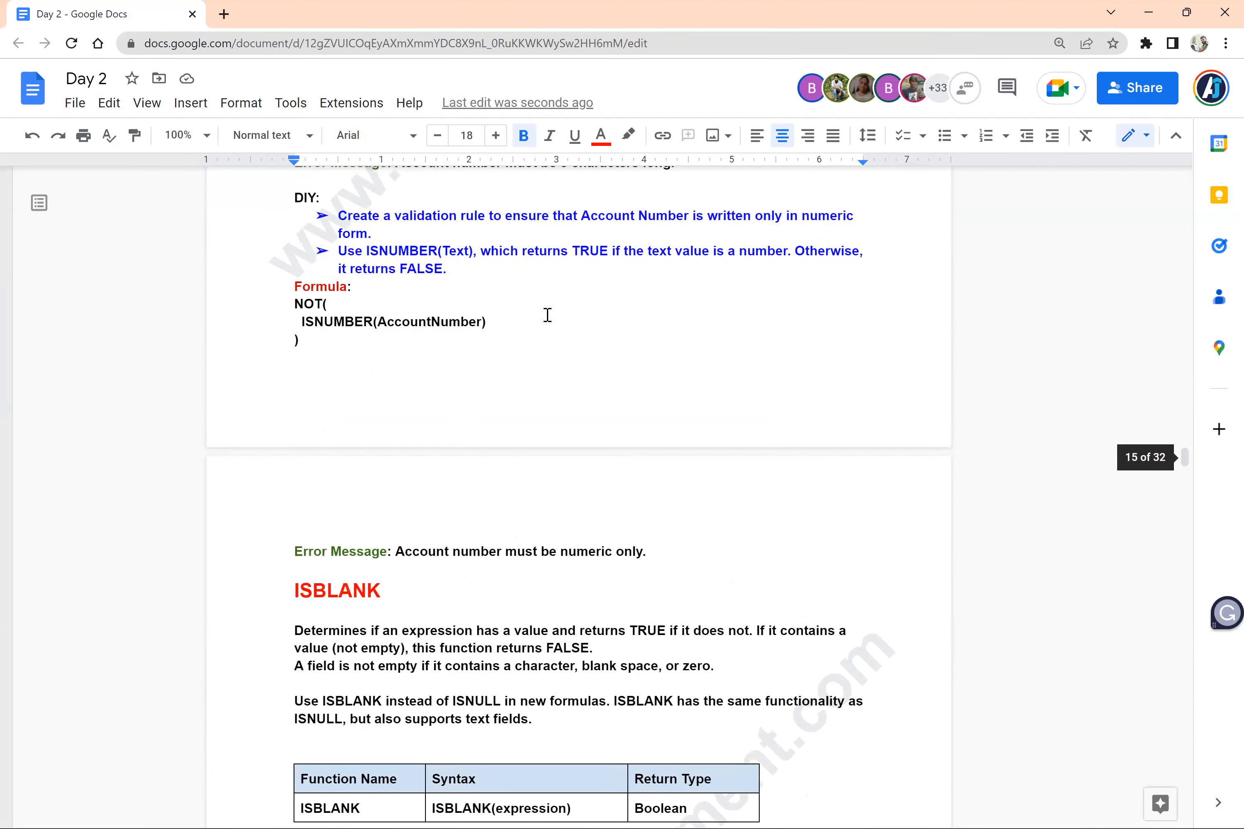